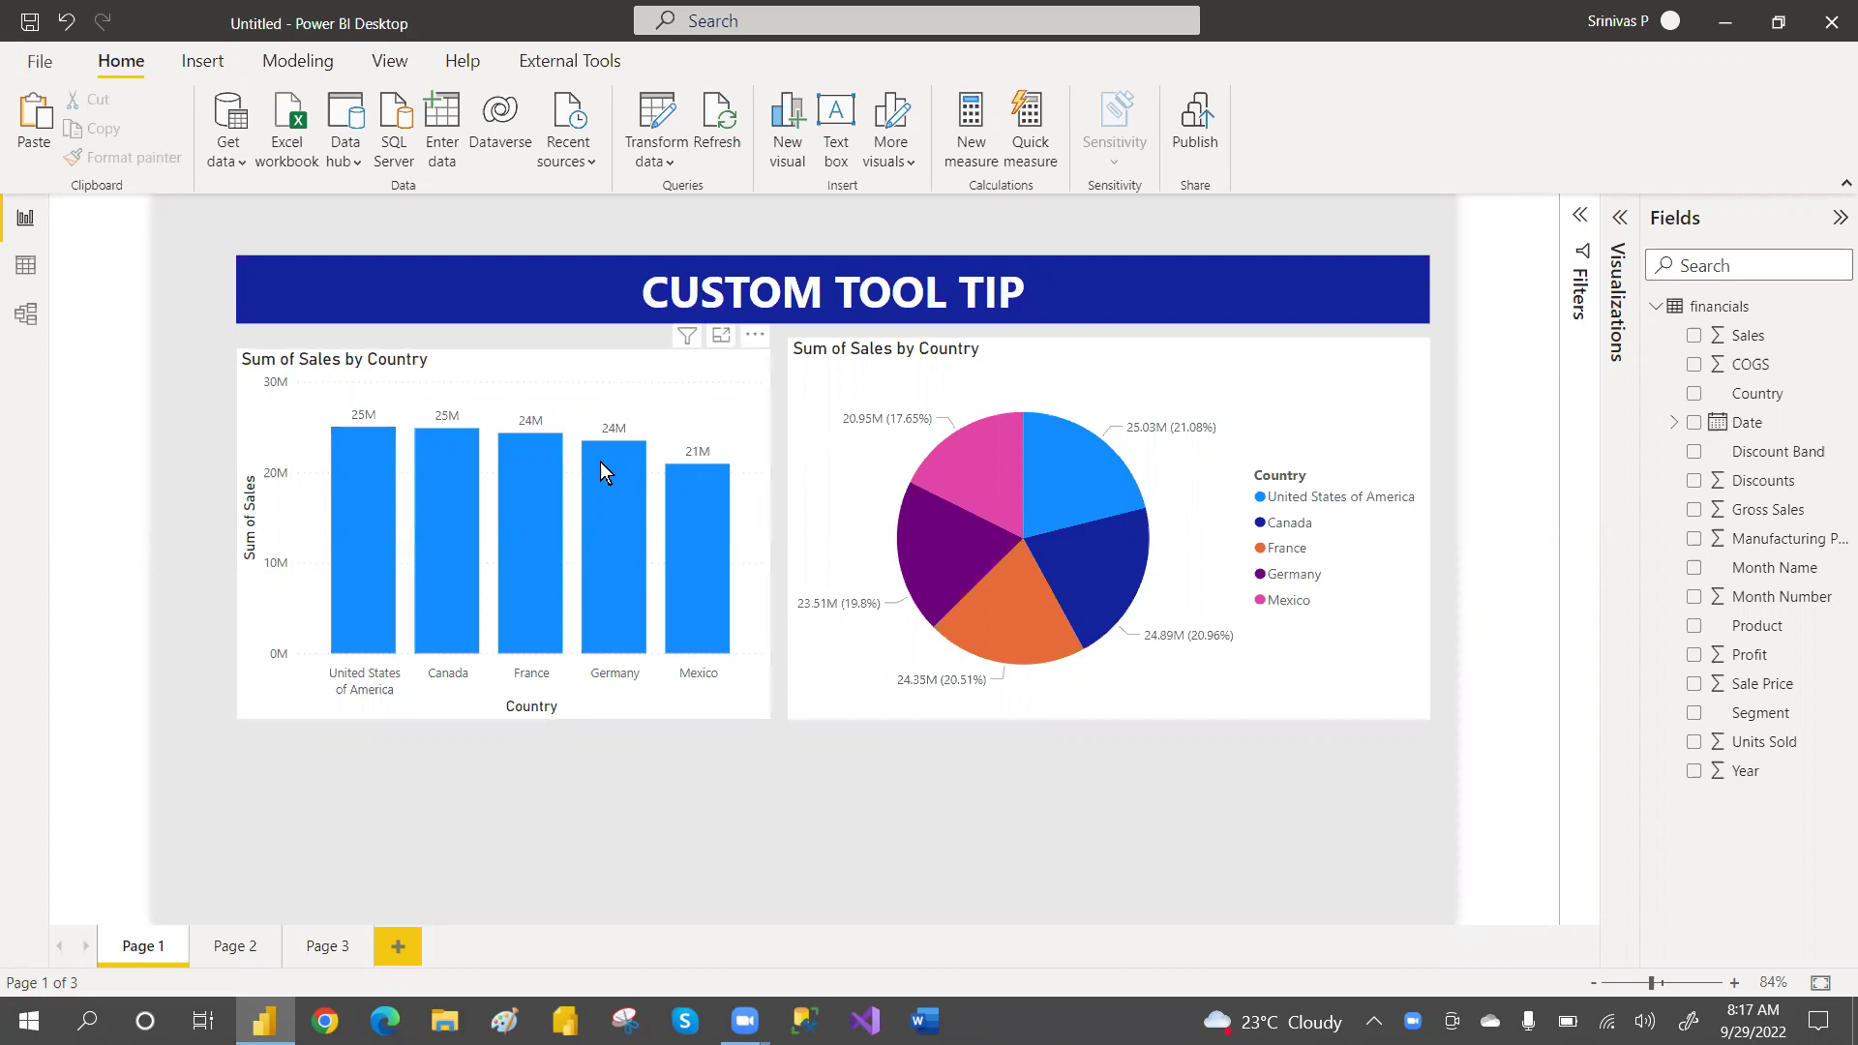
Add a stacked column chart of Sales by Country below the existing column chart on Page 1
mouse_move(591, 462)
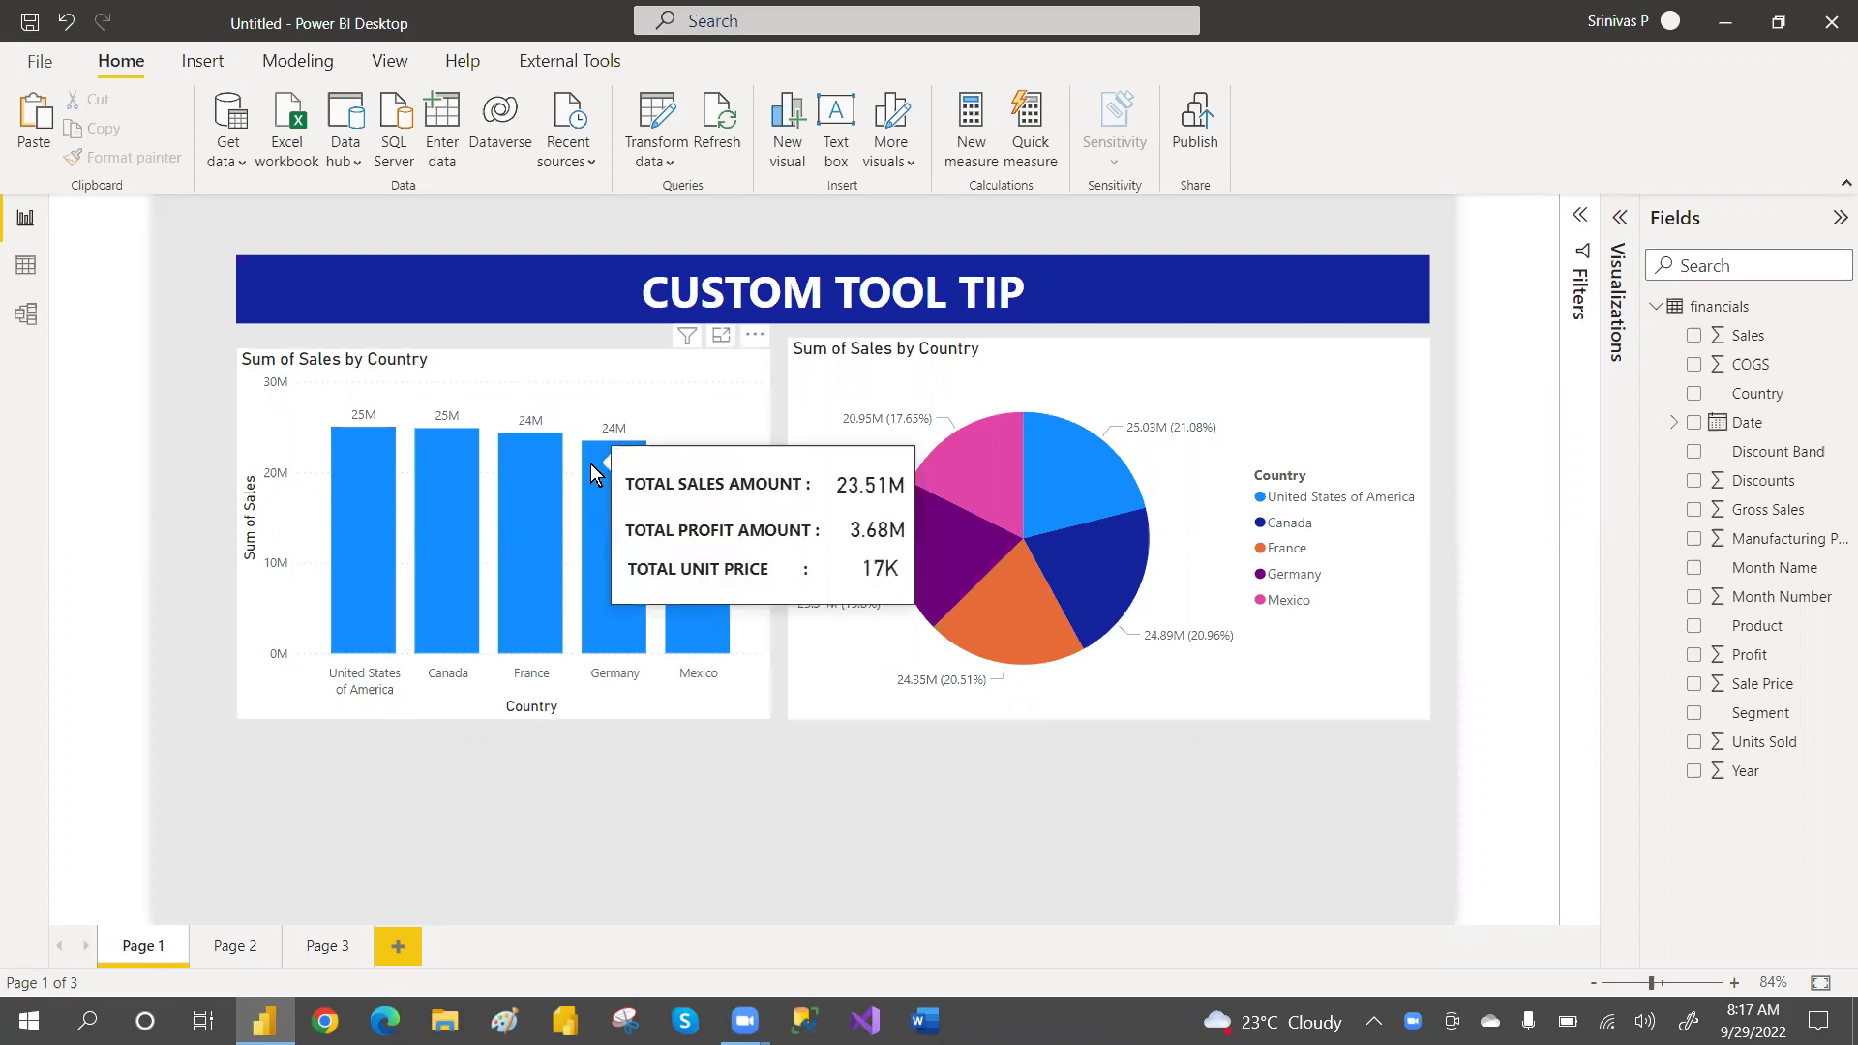
mouse_move(436, 476)
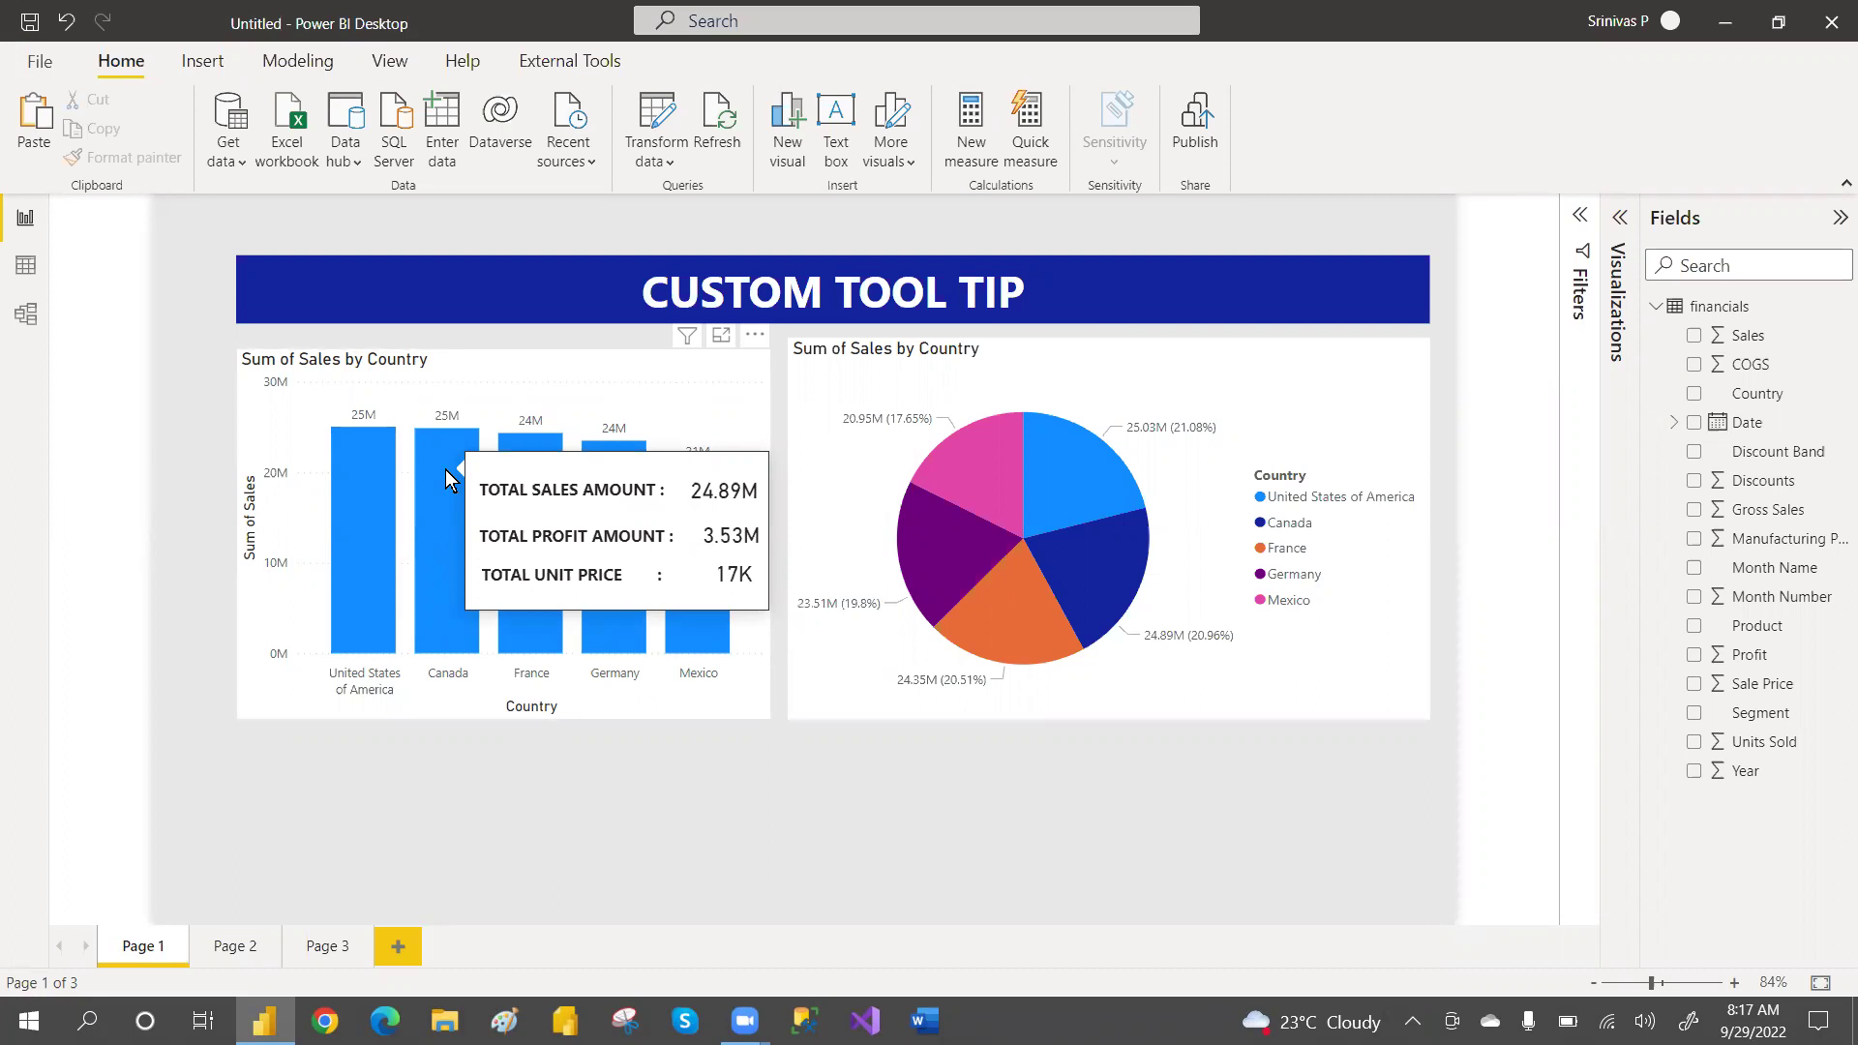
left_click(1692, 394)
left_click(1693, 335)
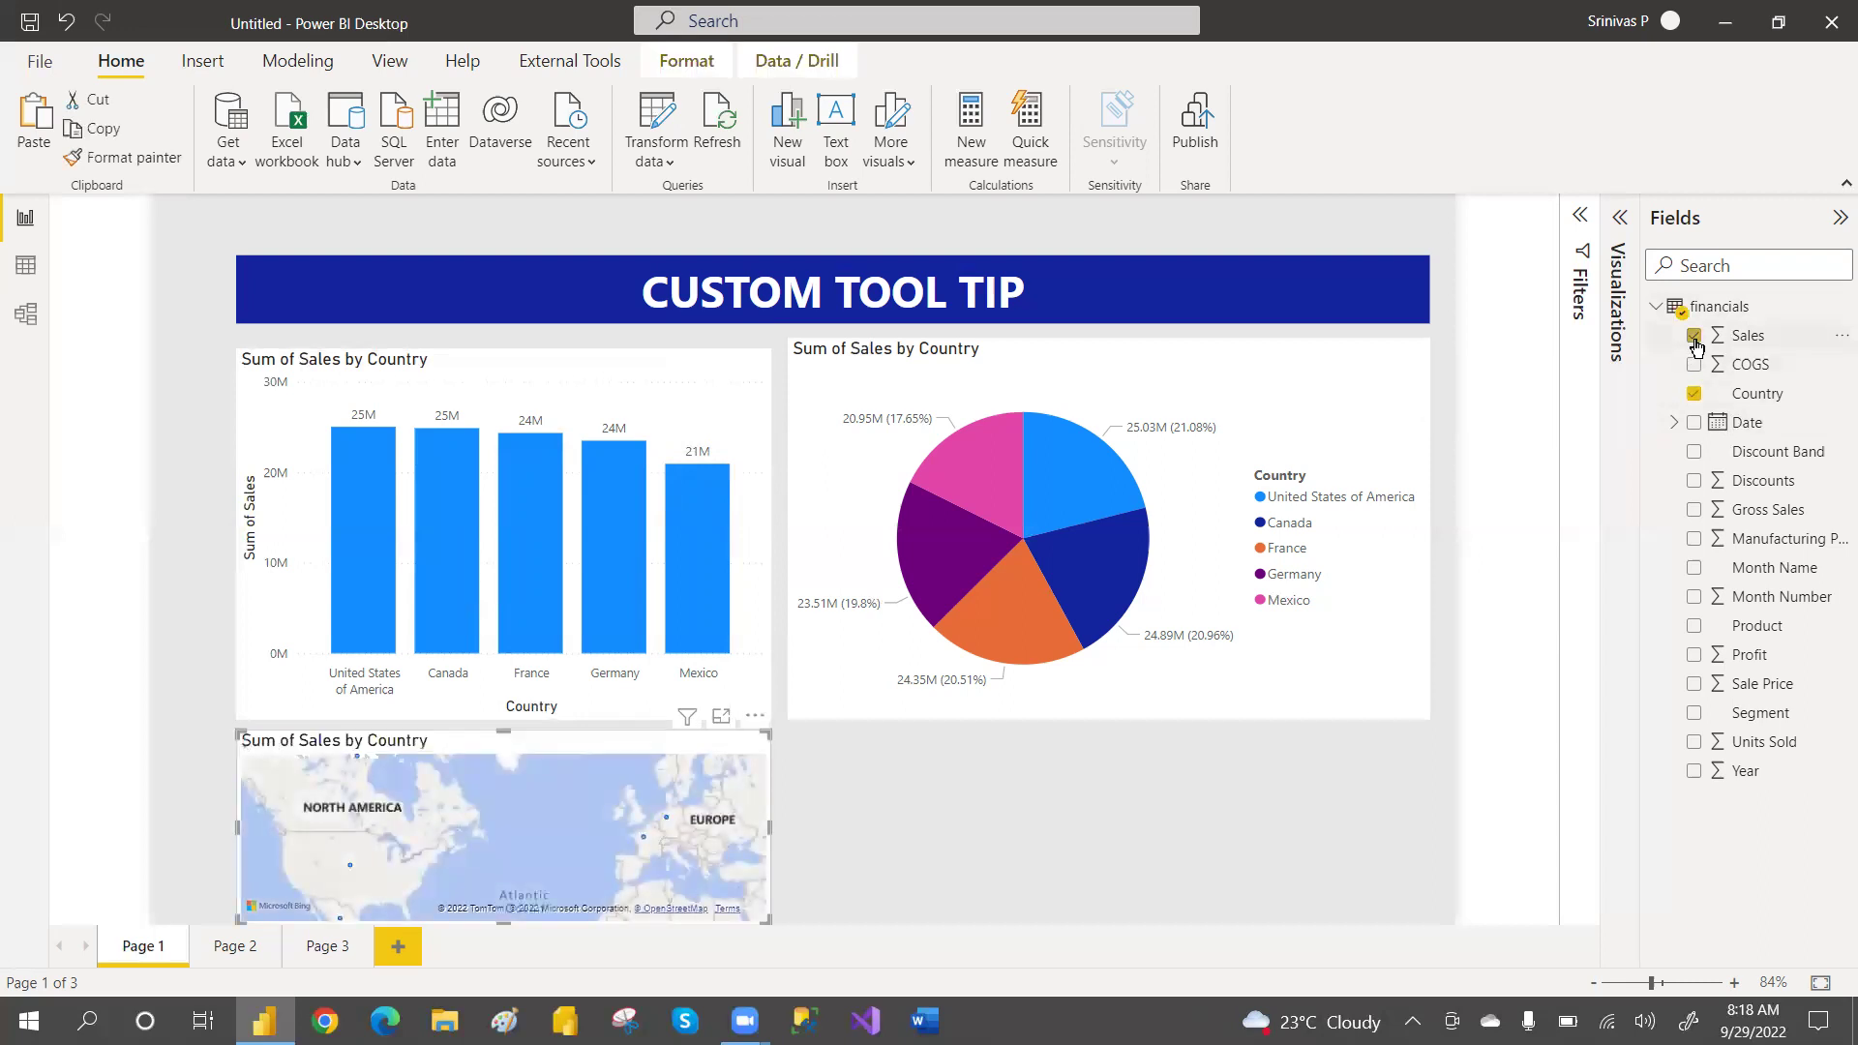
left_click(1620, 221)
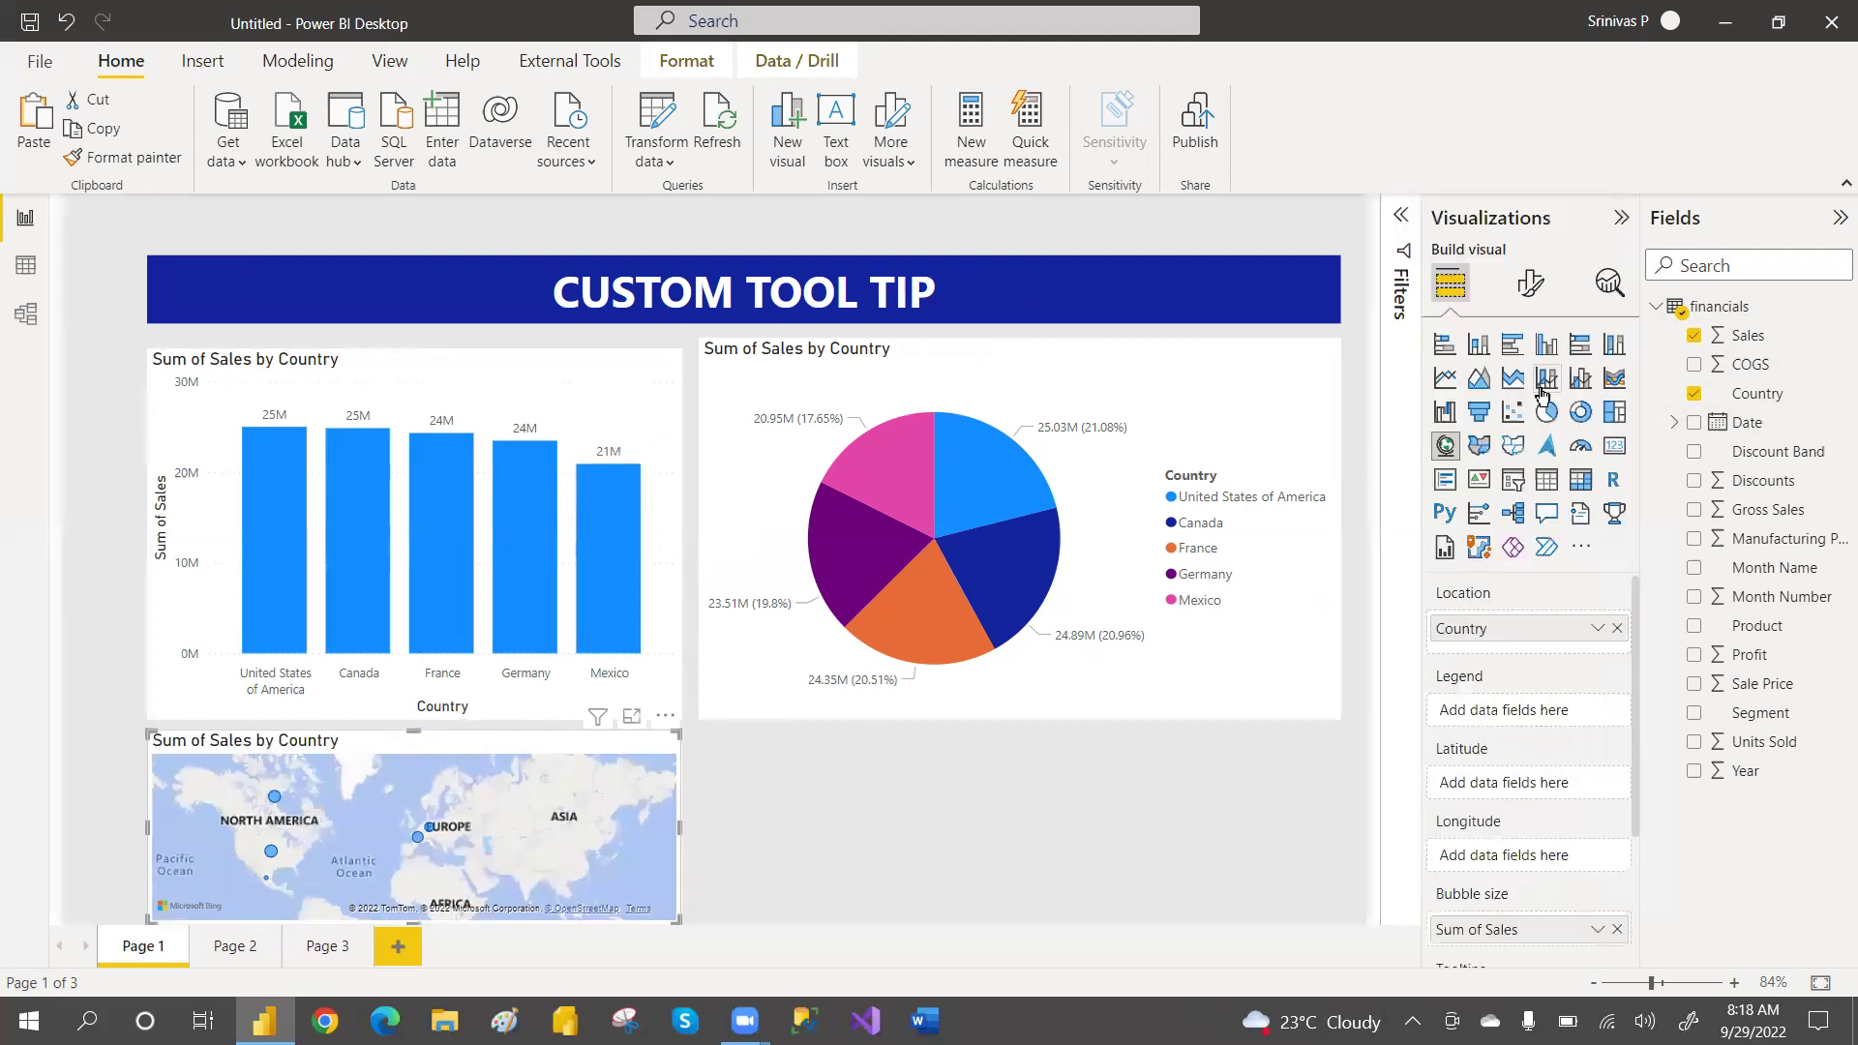
left_click(1476, 356)
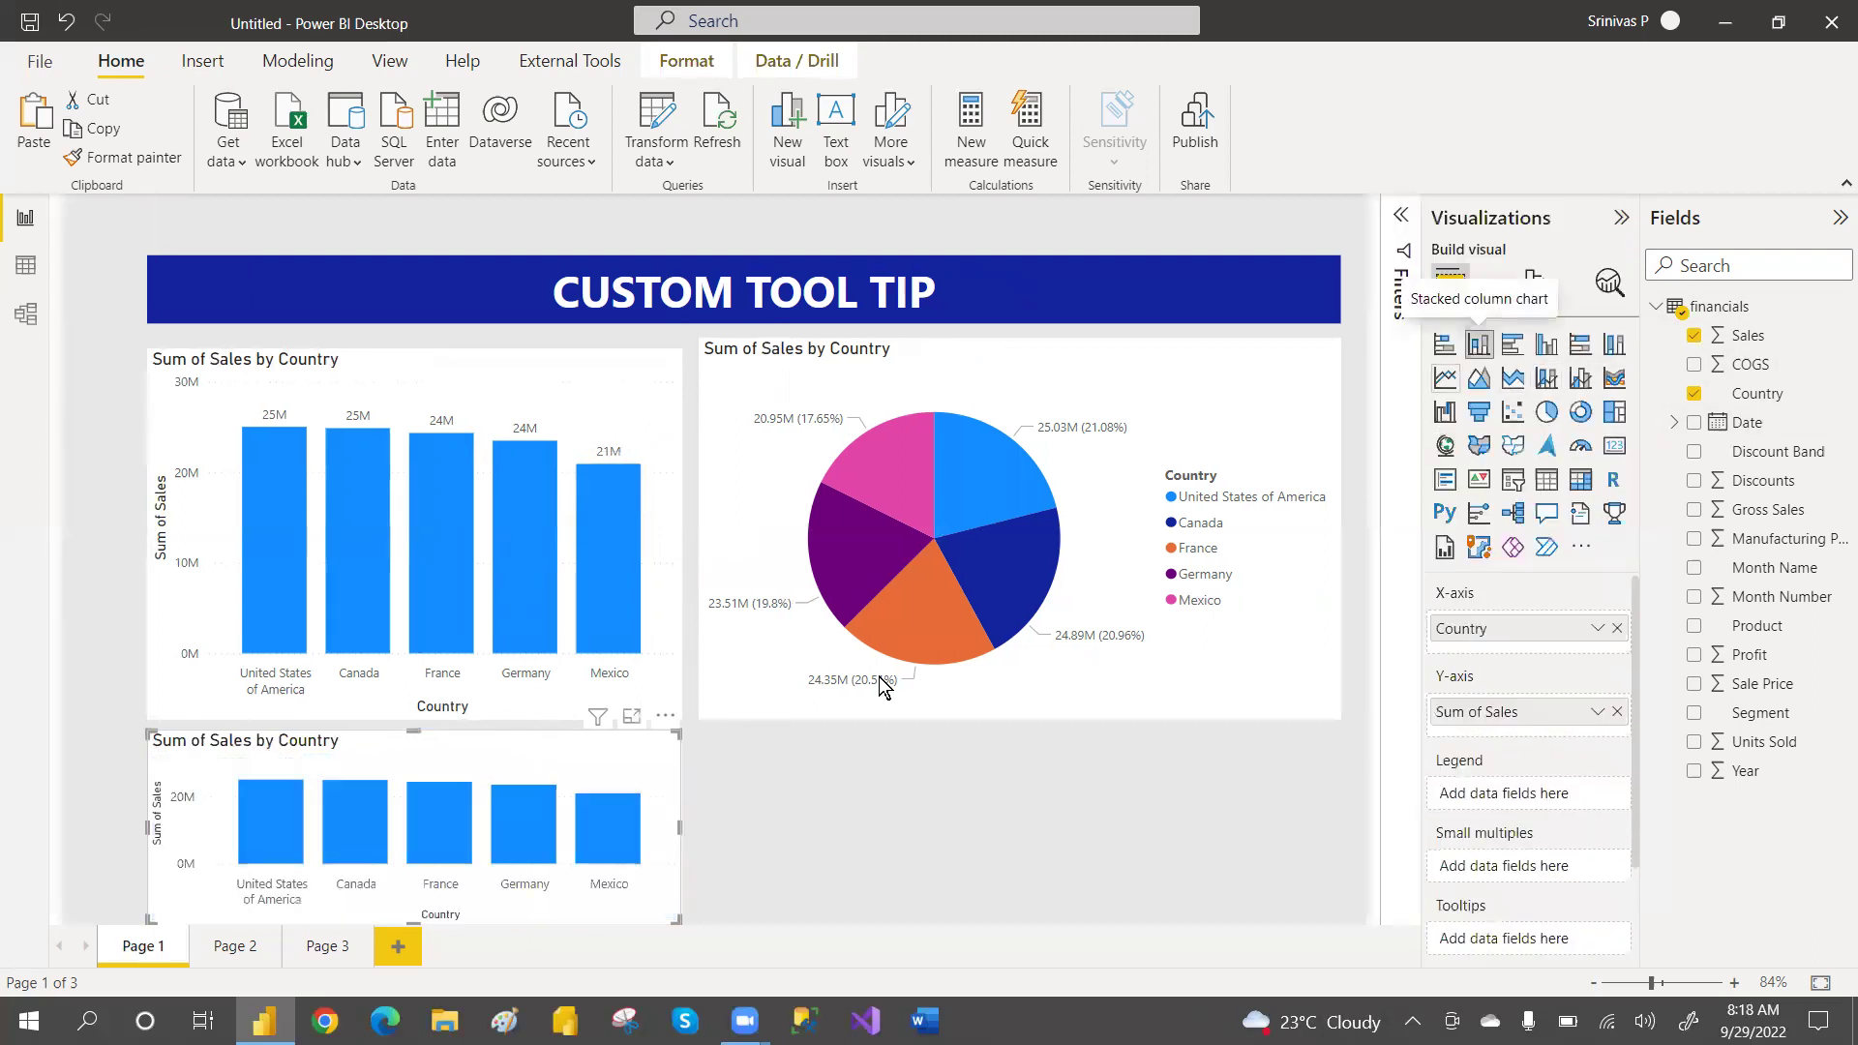
Compare the default tooltip of the new column chart with the custom tooltips of the original column and pie charts
mouse_move(533, 821)
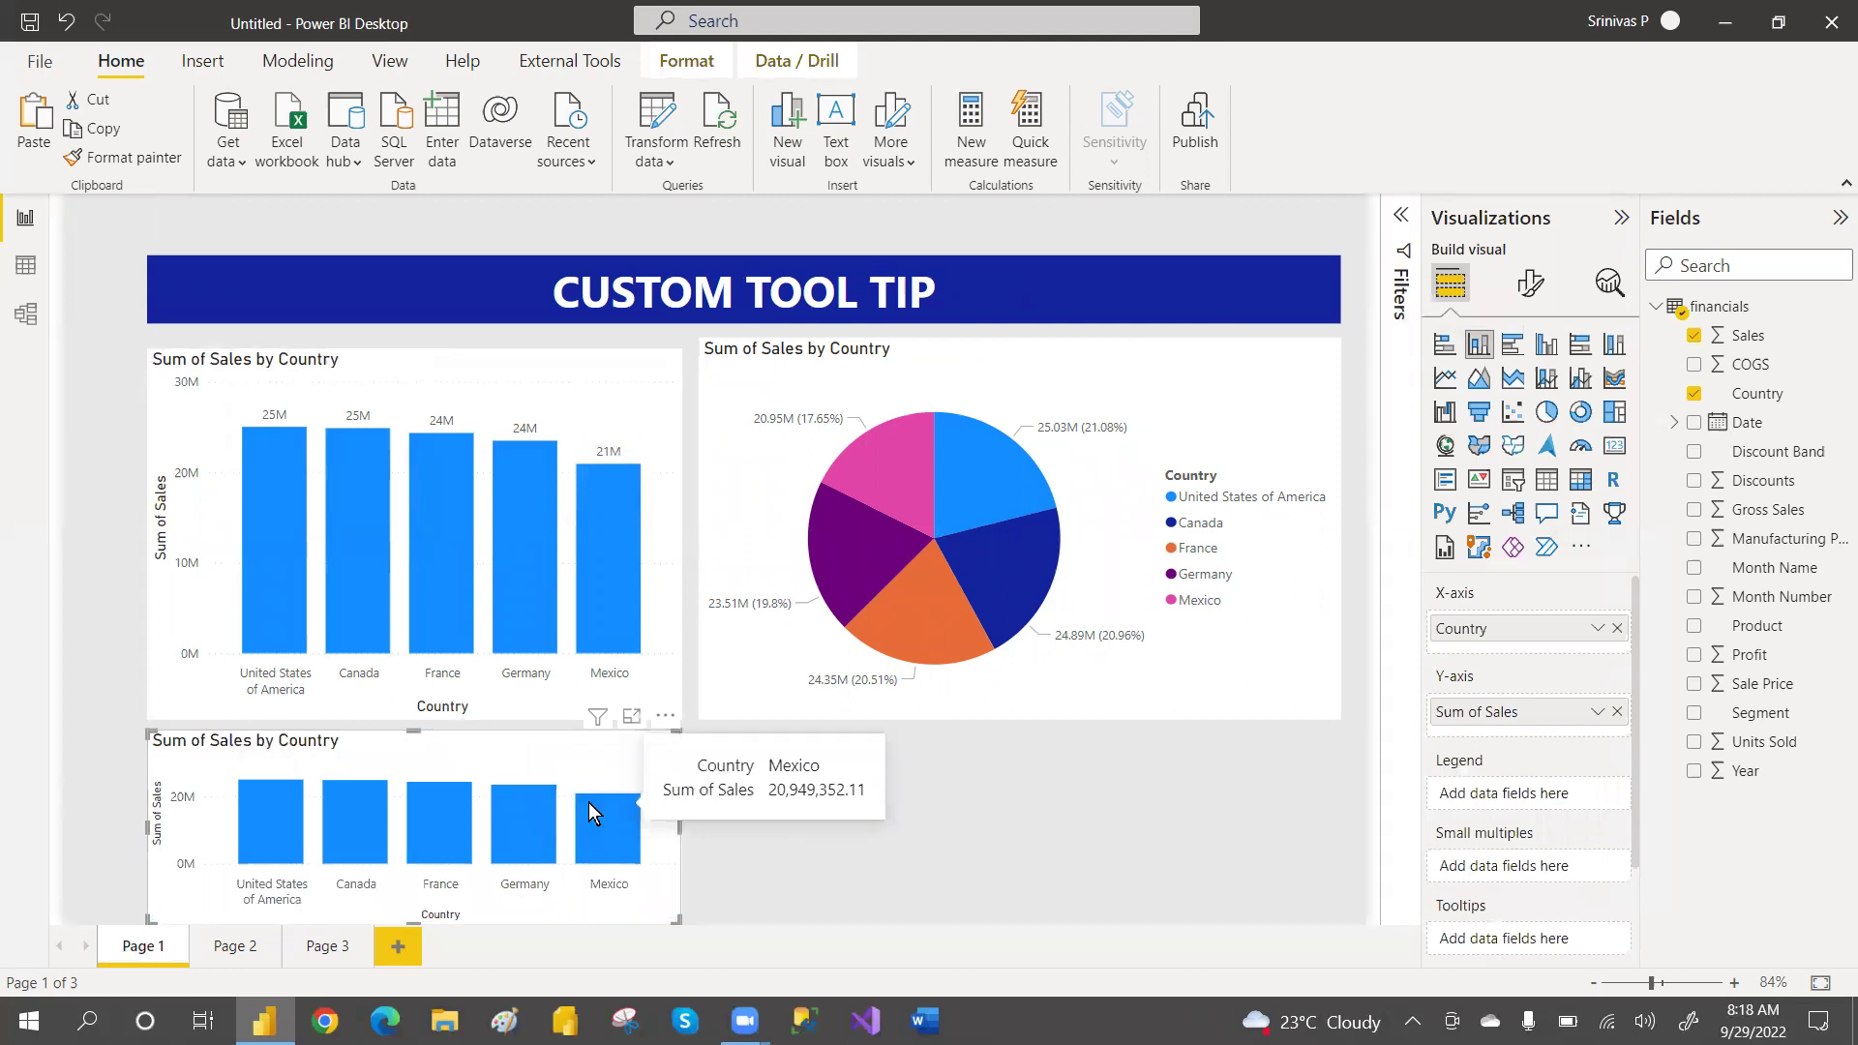
mouse_move(456, 526)
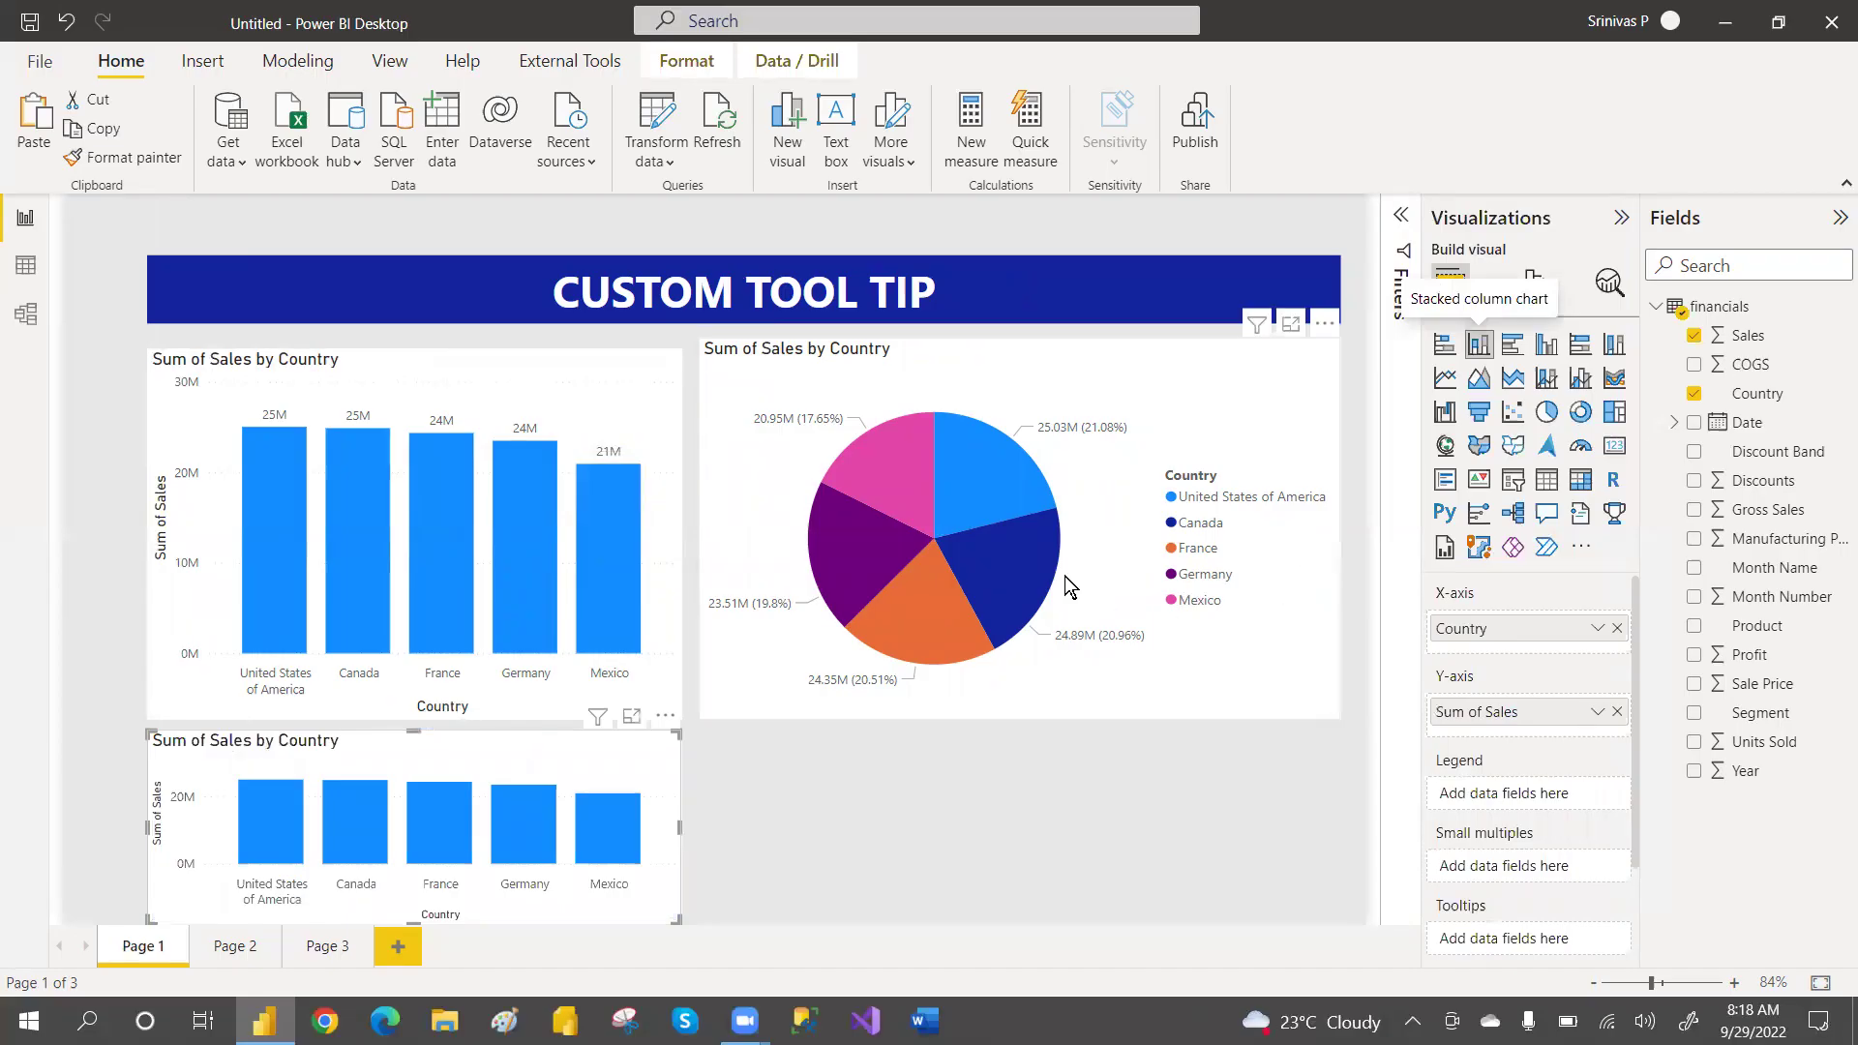
mouse_move(972, 472)
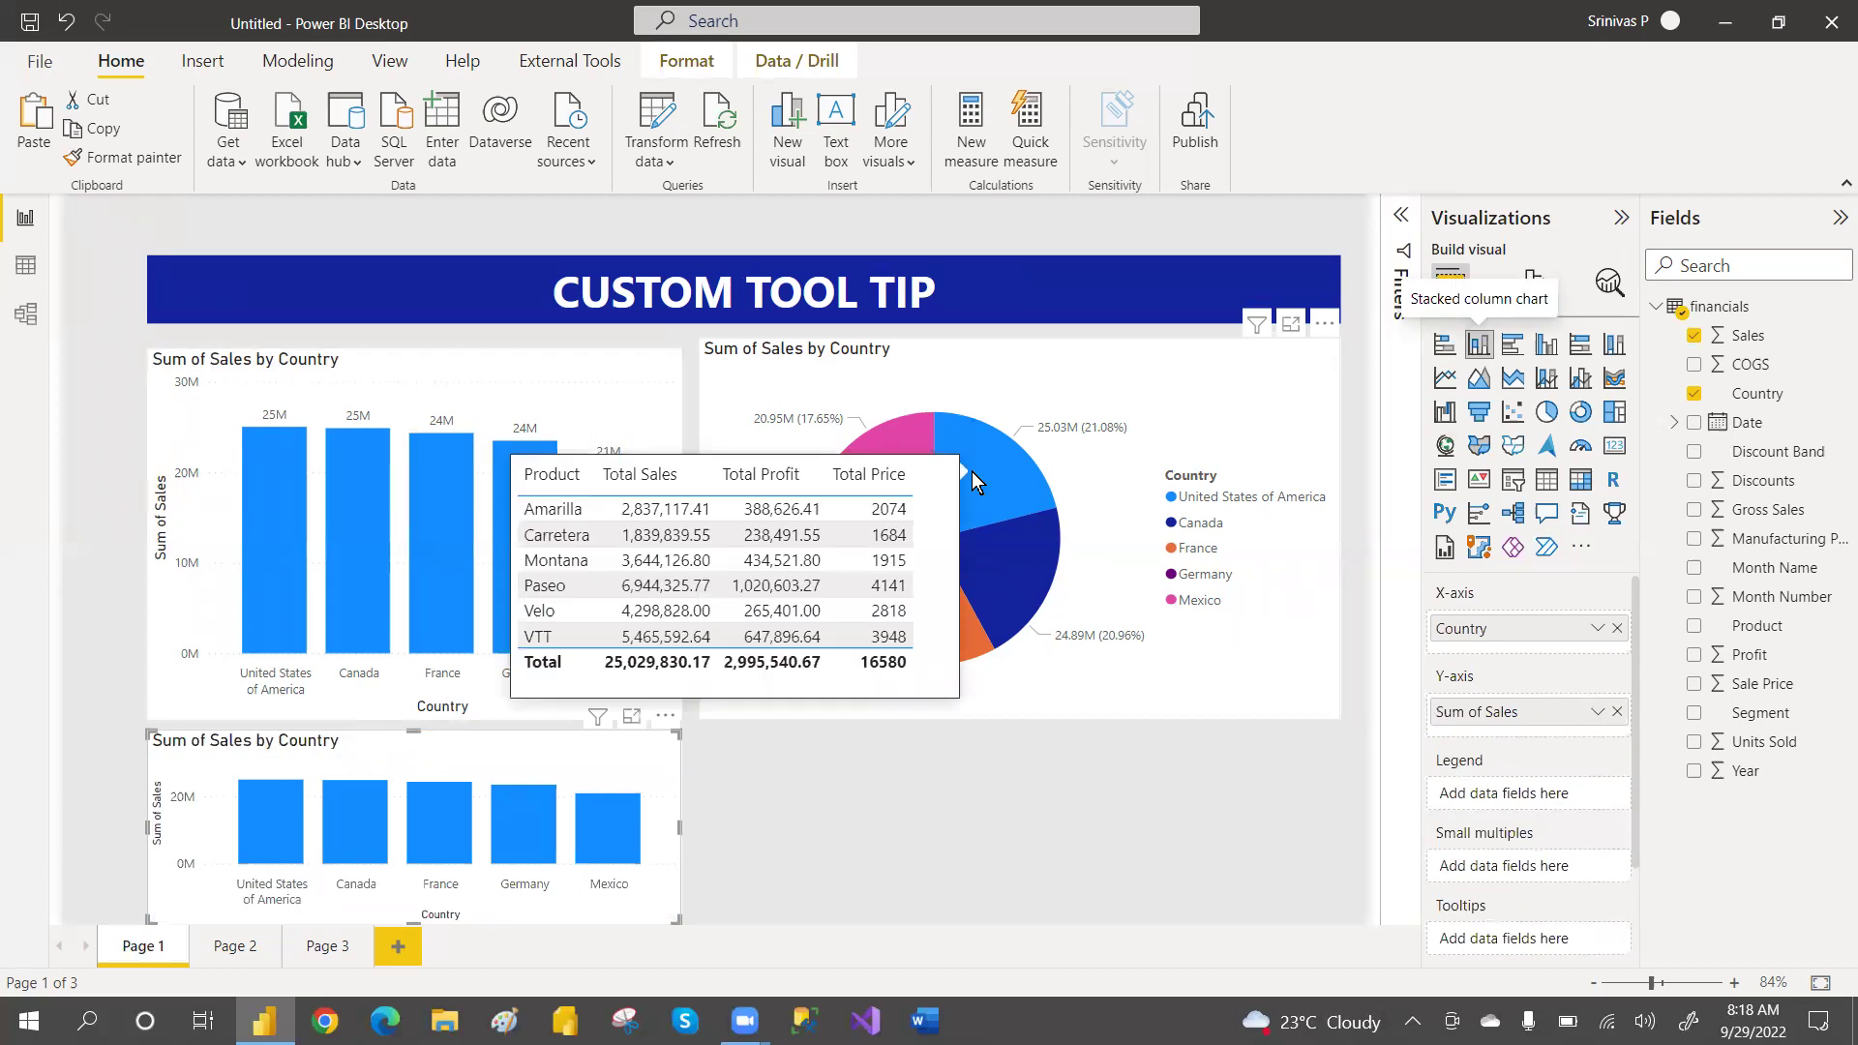
mouse_move(923, 617)
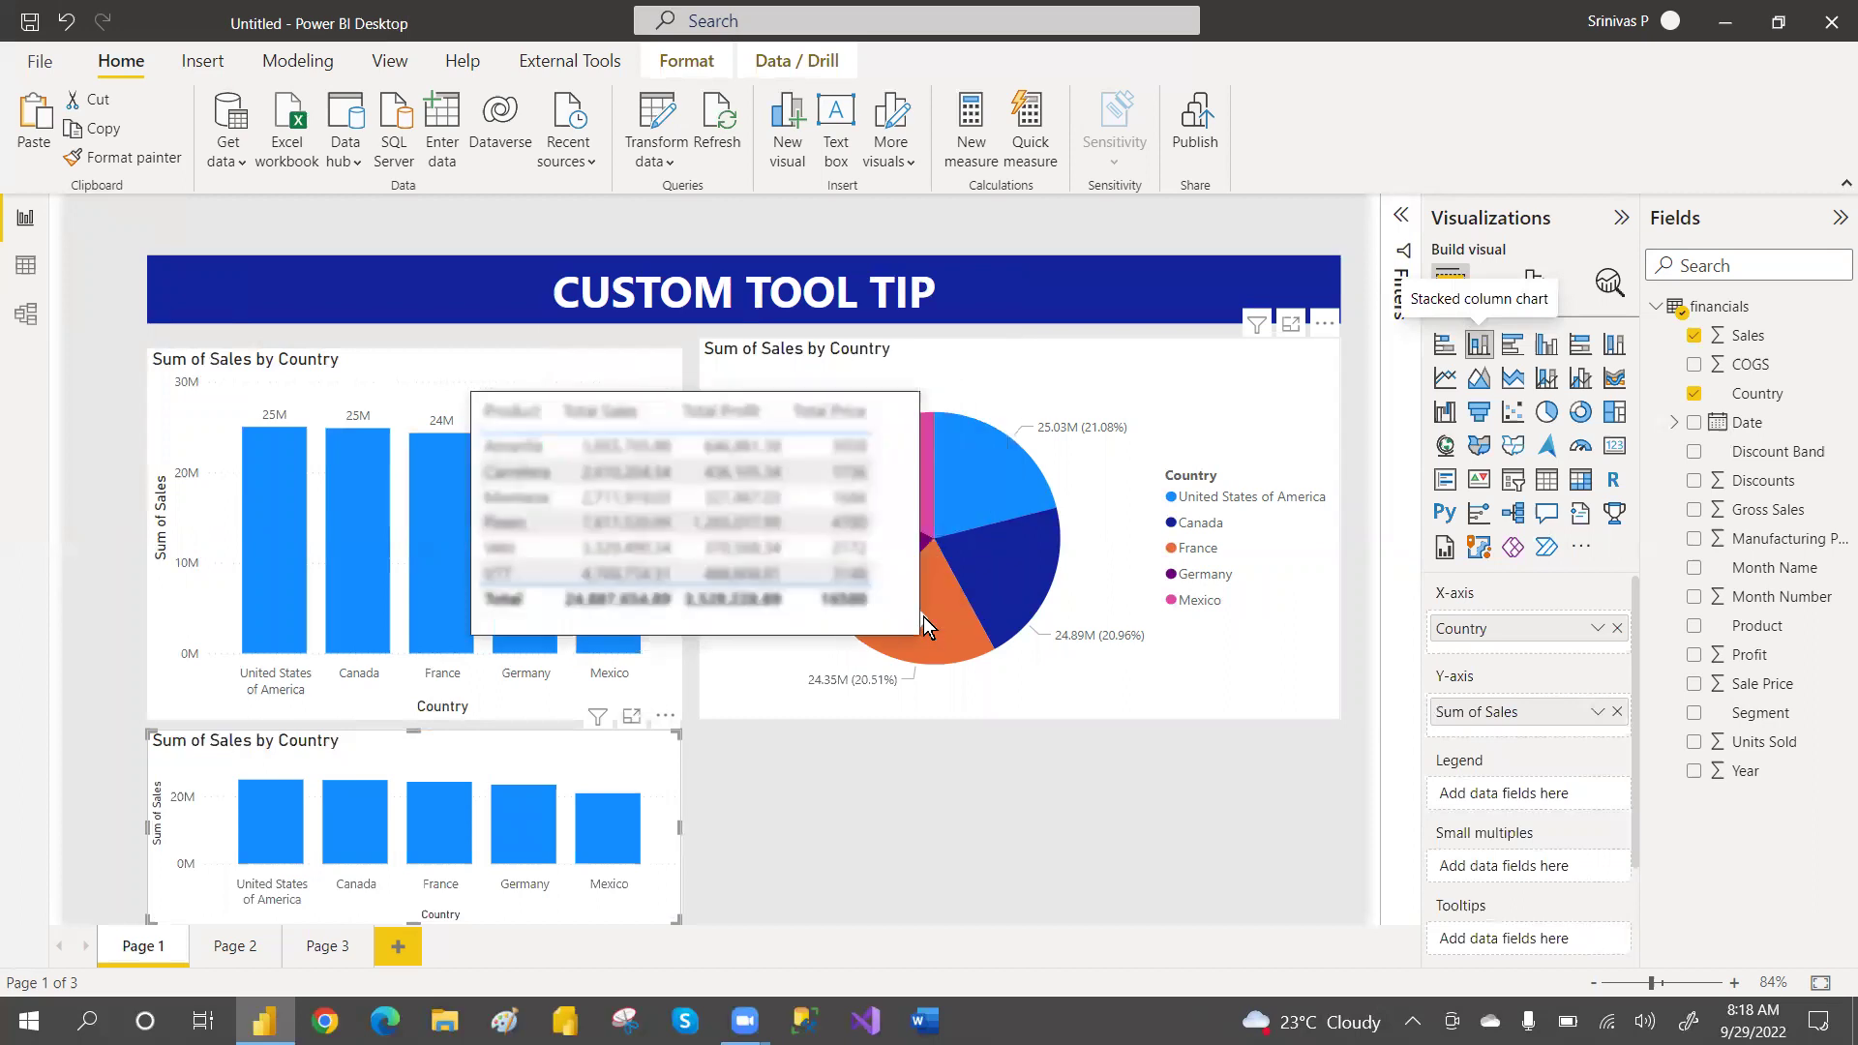
mouse_move(854, 555)
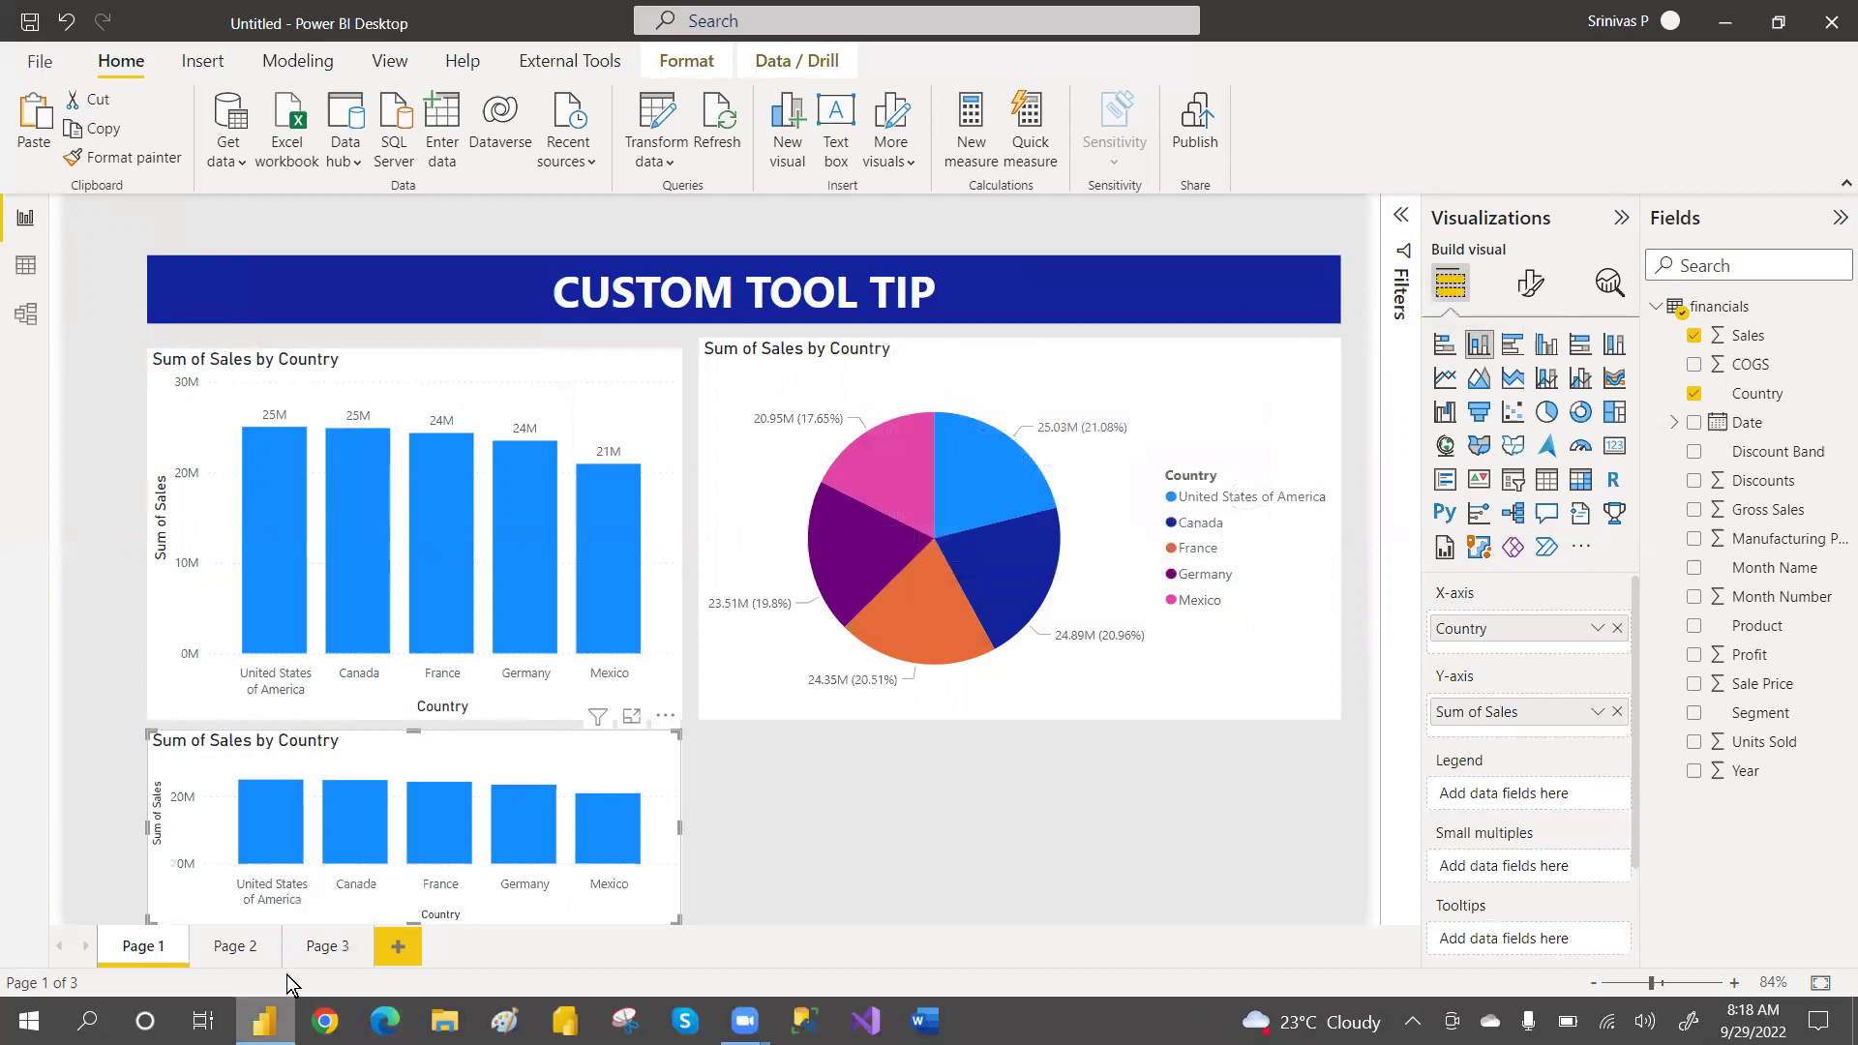
Open a second Power BI Desktop window with a blank report and dismiss its start screen
right_click(276, 1018)
left_click(242, 902)
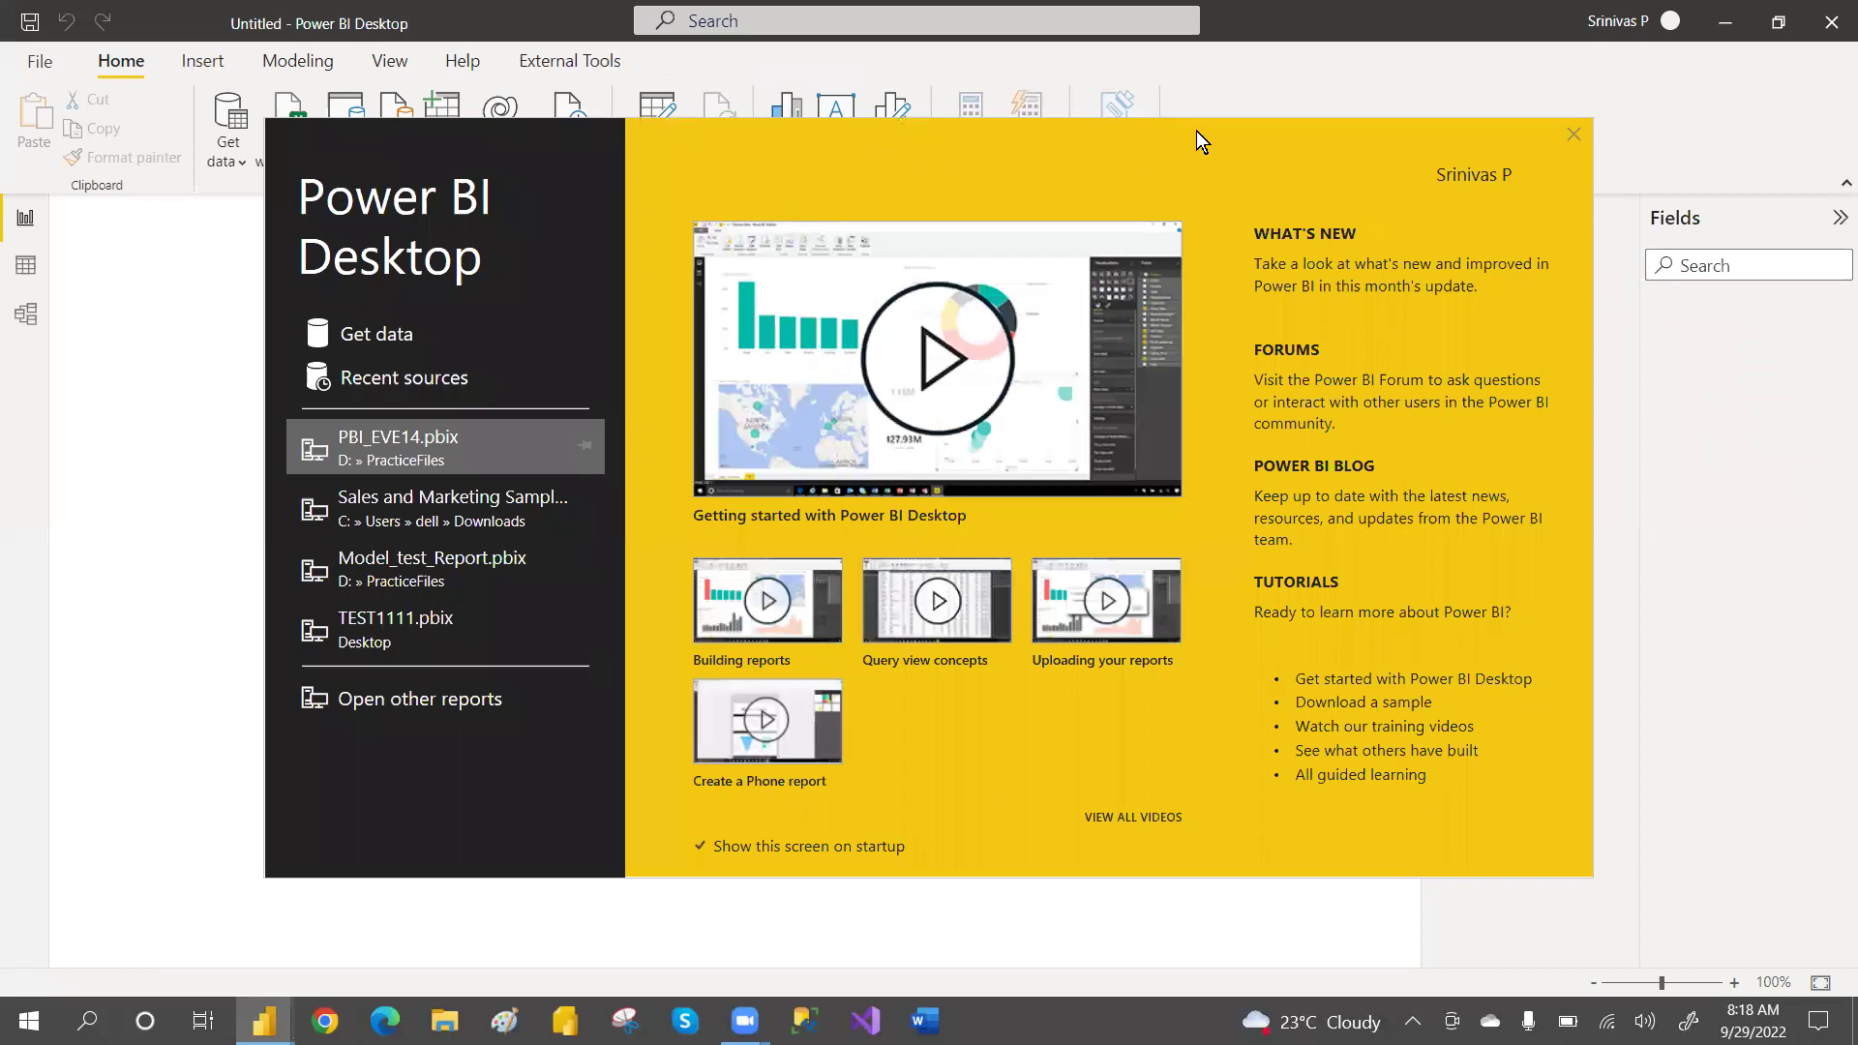
left_click(1572, 134)
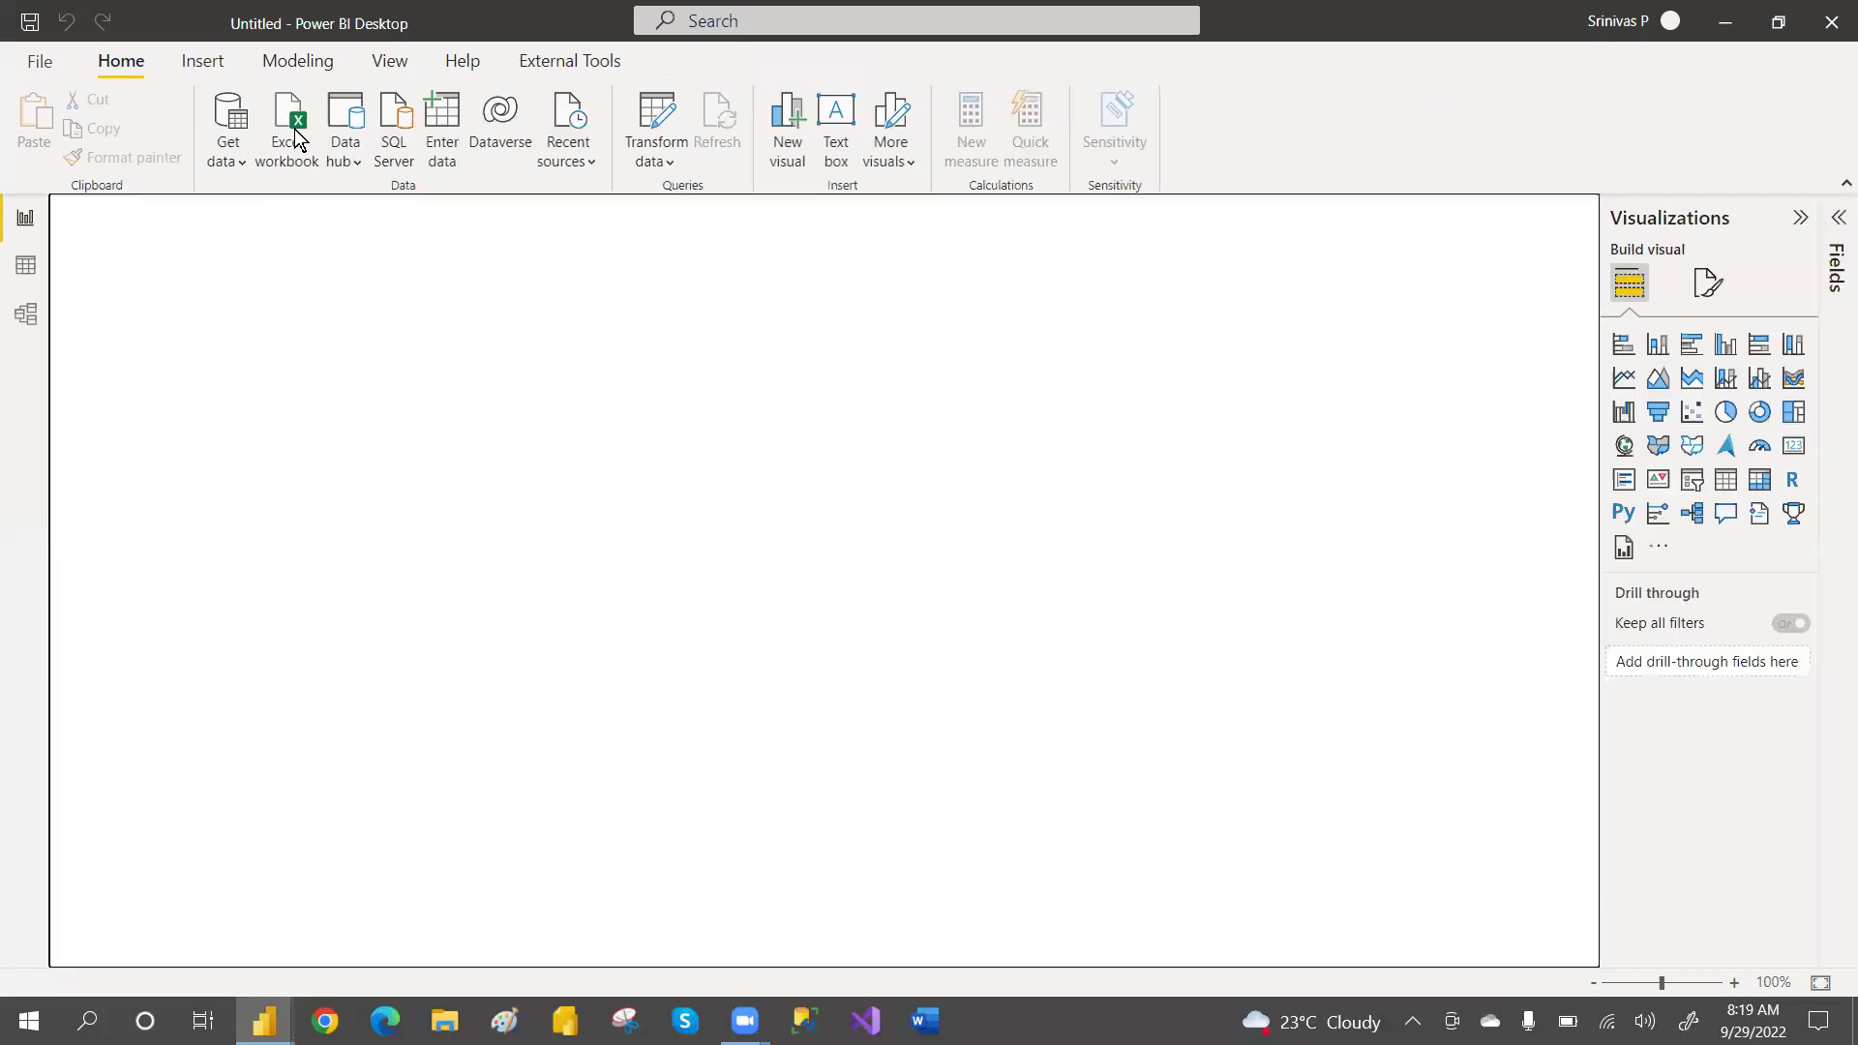
Load the financials table from the Financial Sample Excel workbook in the PracticeFiles folder
left_click(242, 162)
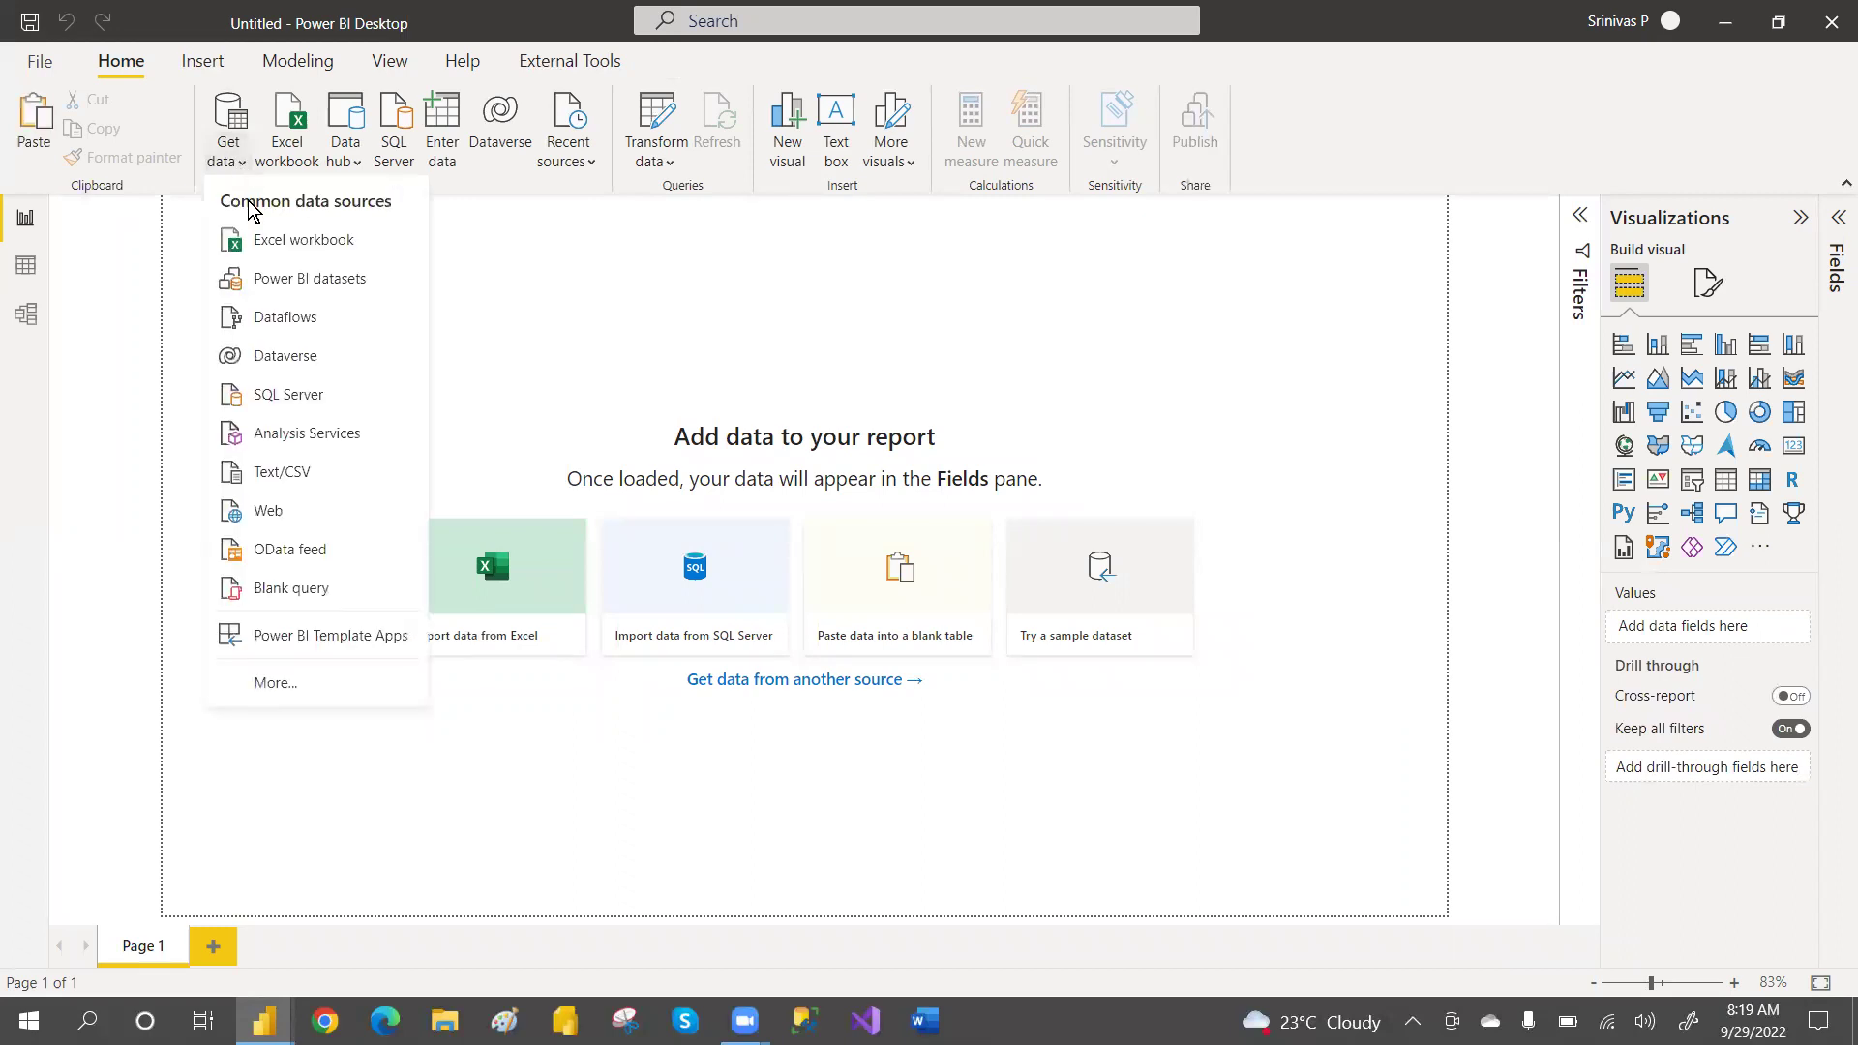
left_click(276, 242)
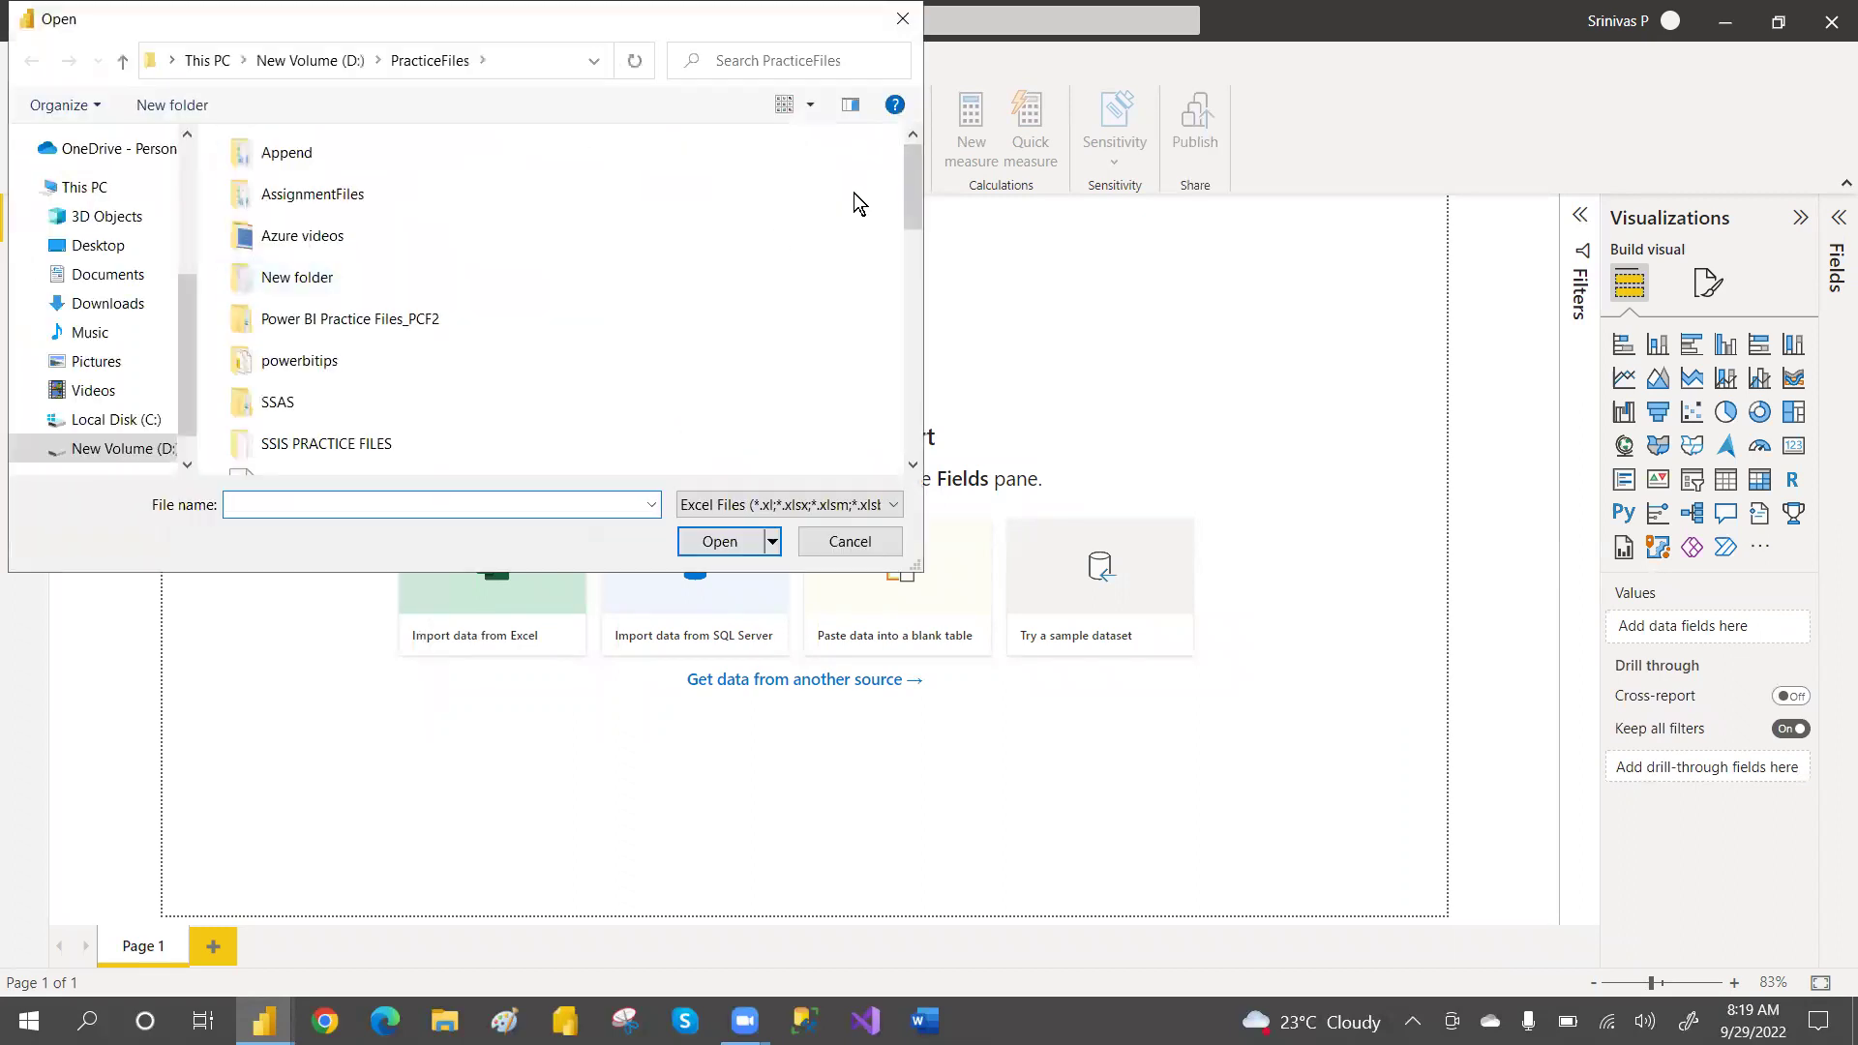
left_click_drag(908, 184, 911, 292)
left_click(332, 365)
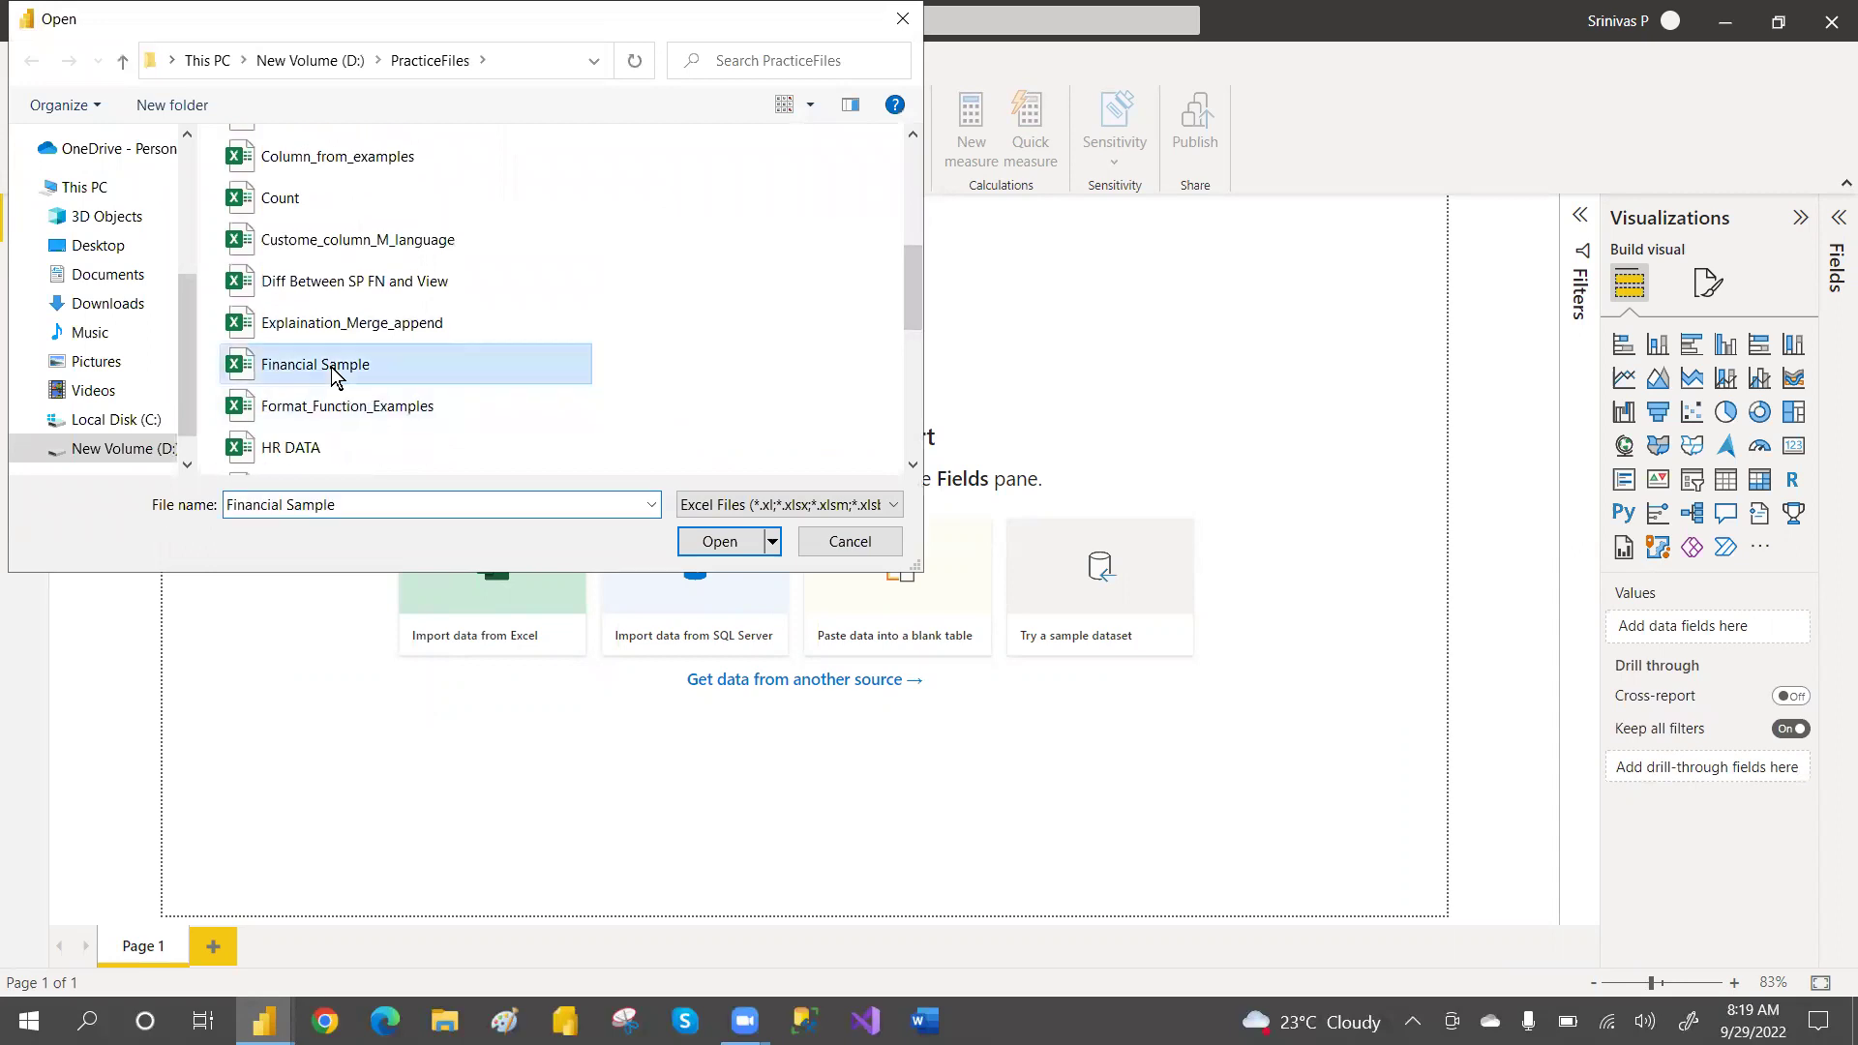
left_click(719, 542)
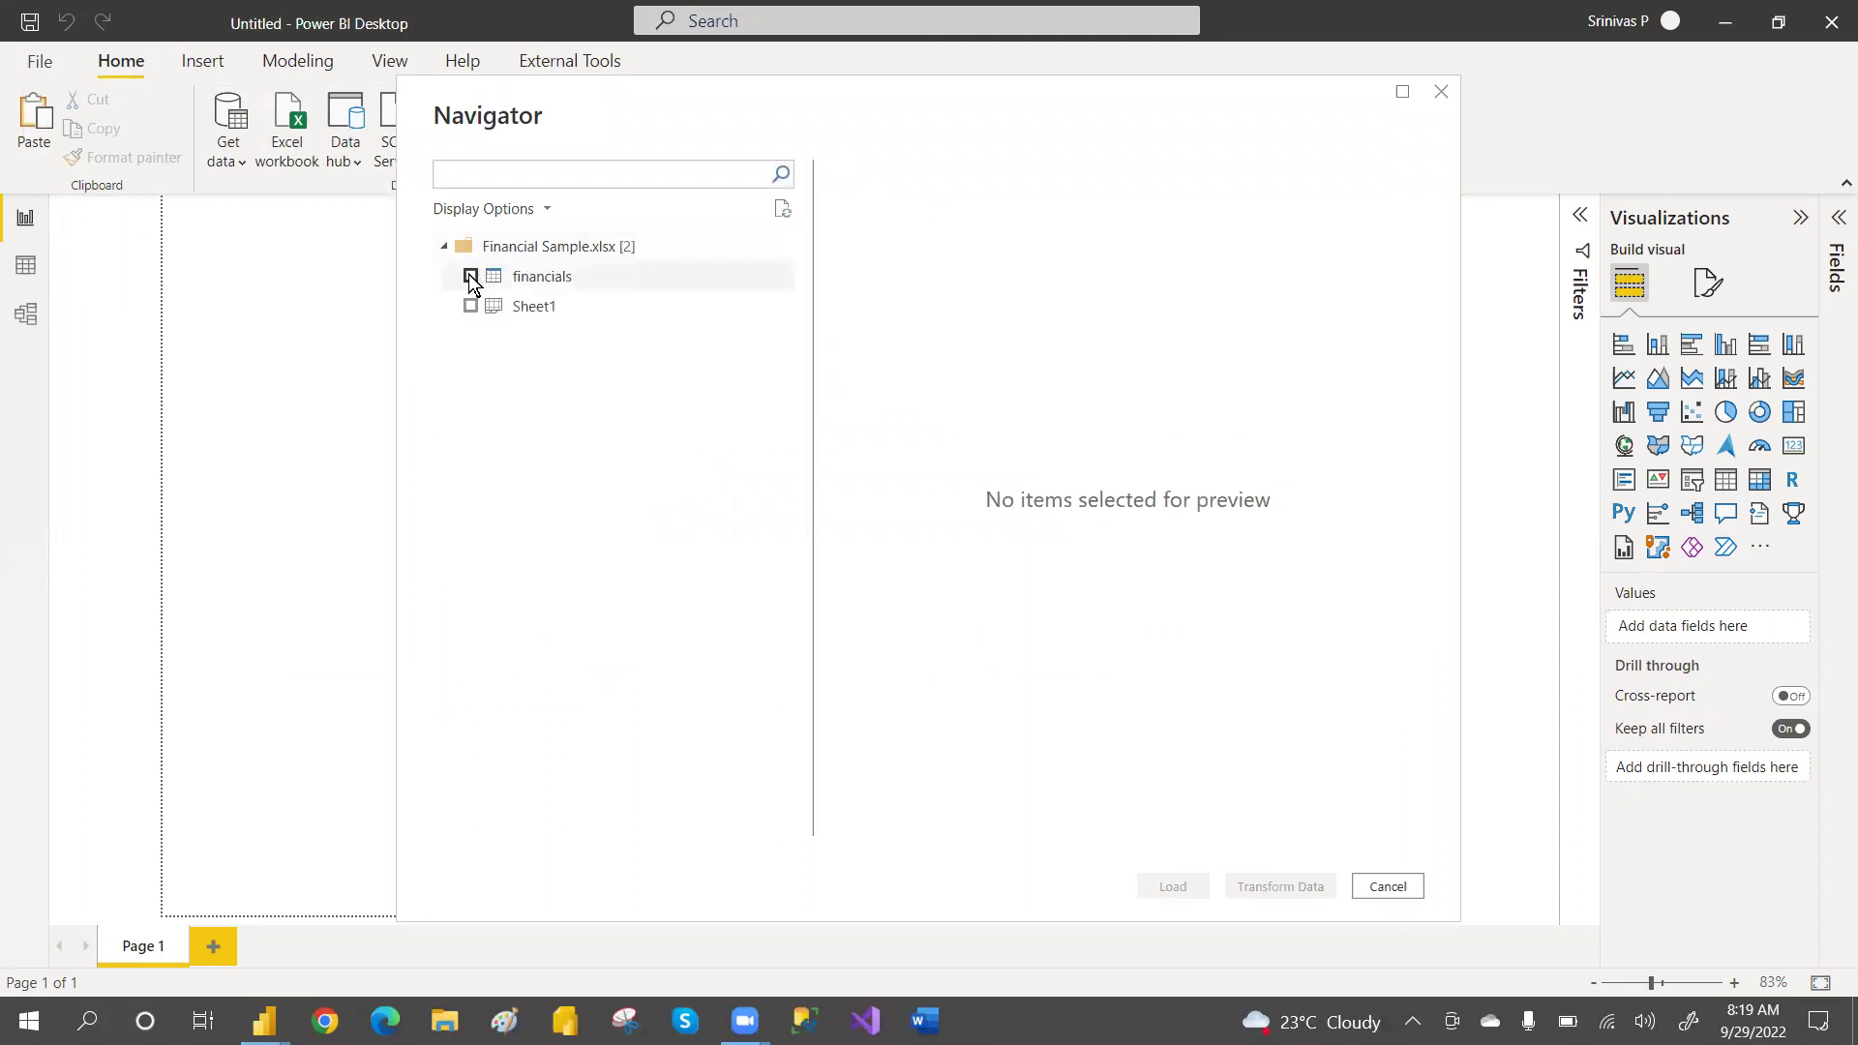
left_click(471, 277)
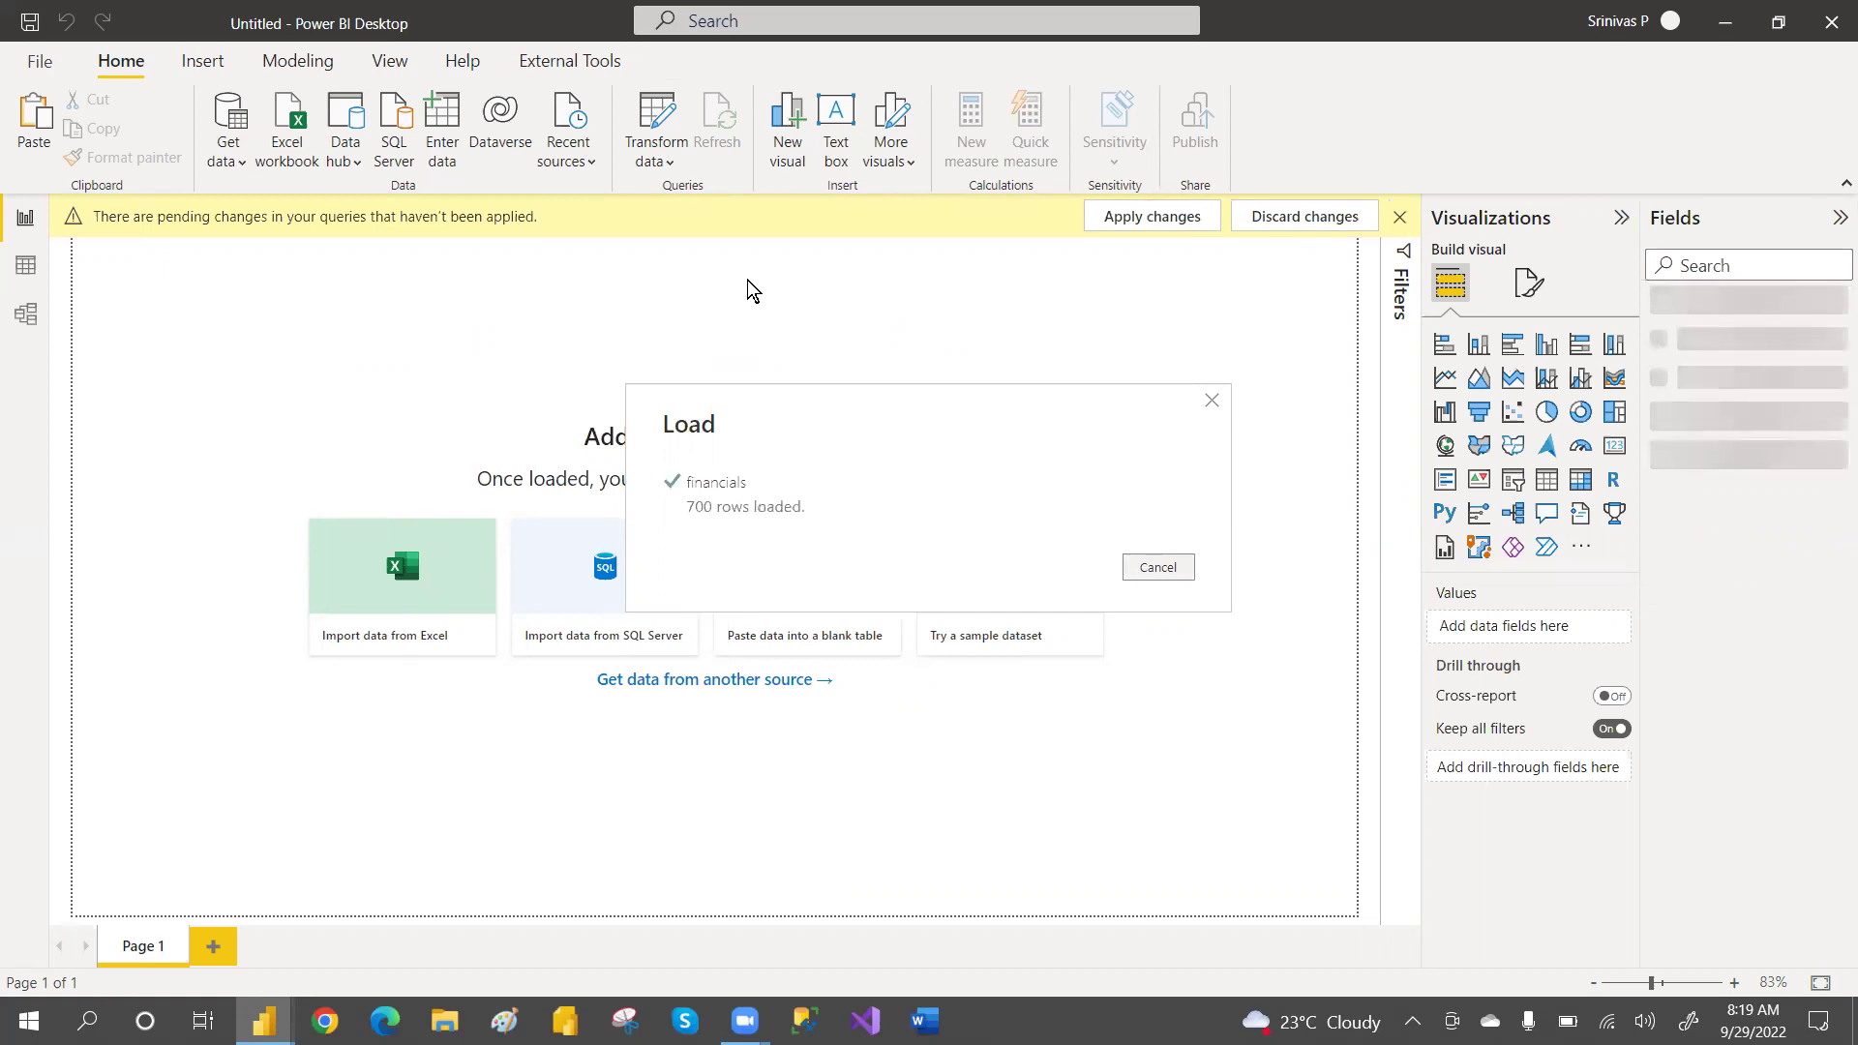
Review the finished CUSTOM TOOL TIP report in the other window and return to the new report
key("alt+Tab")
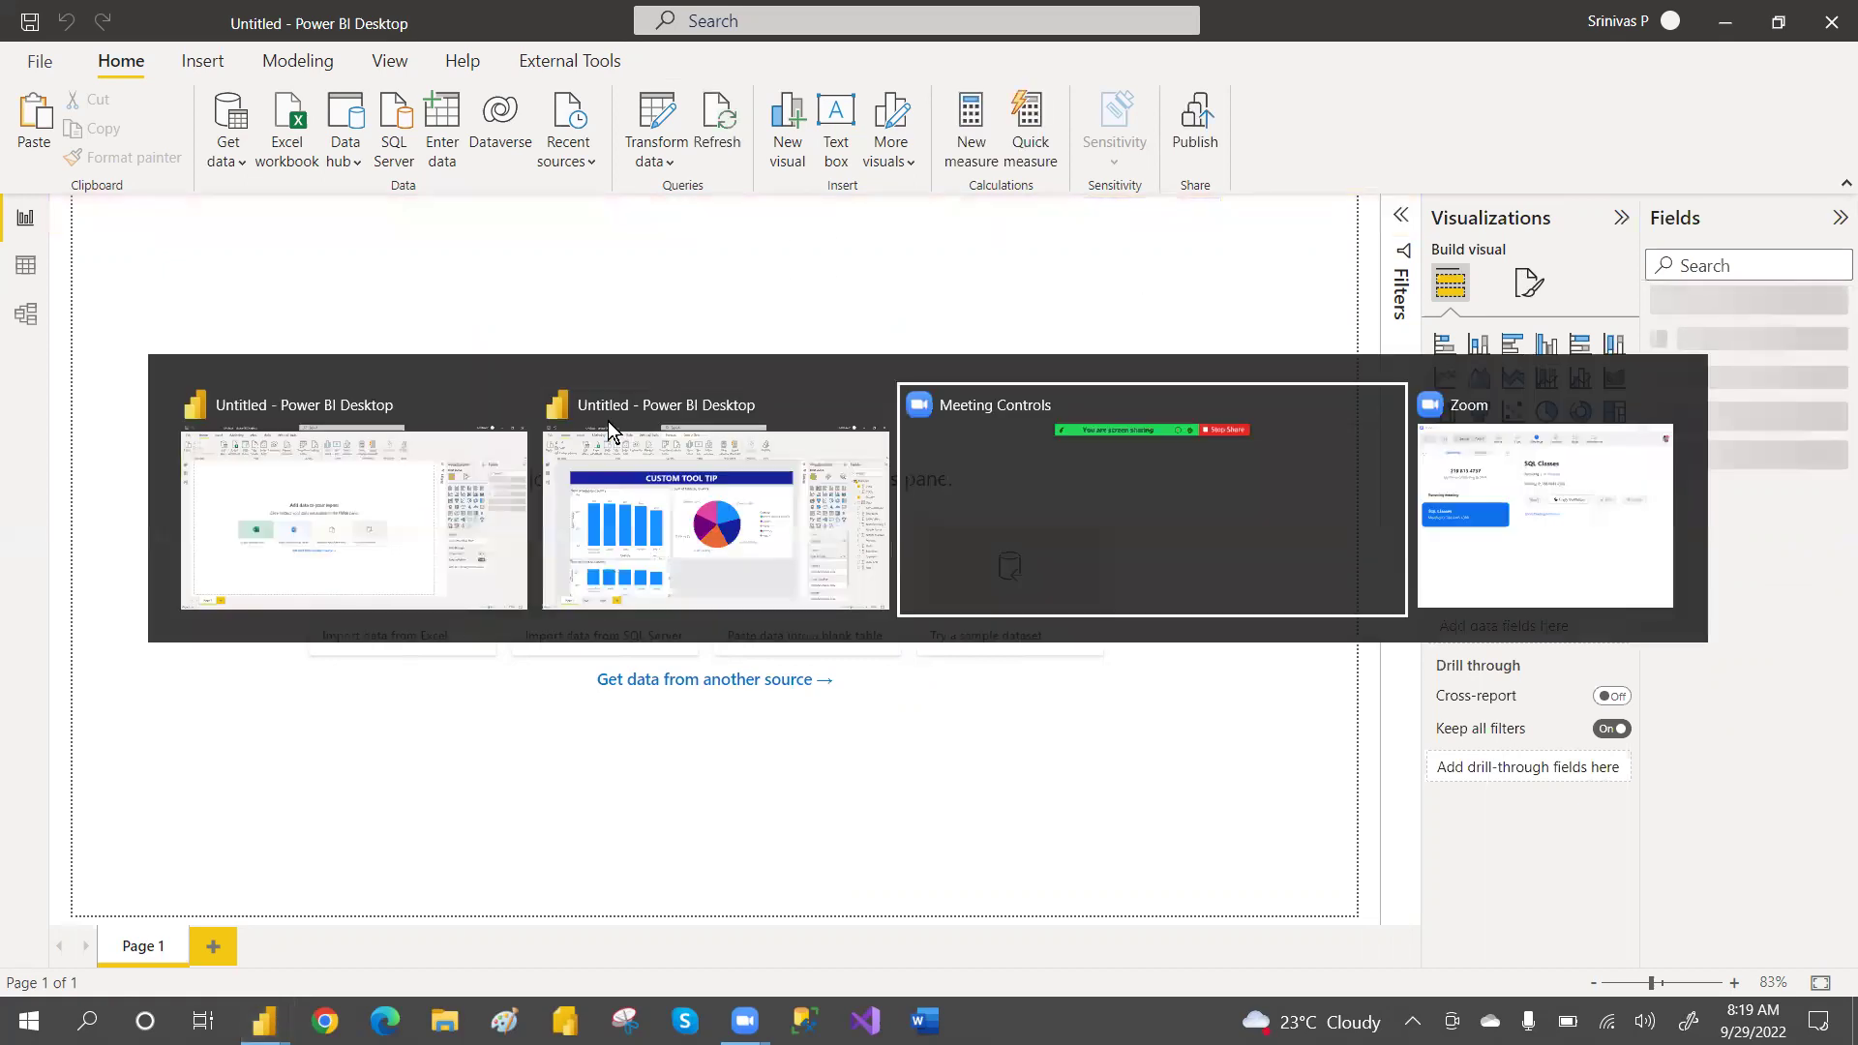
key("Escape")
key("alt+Tab")
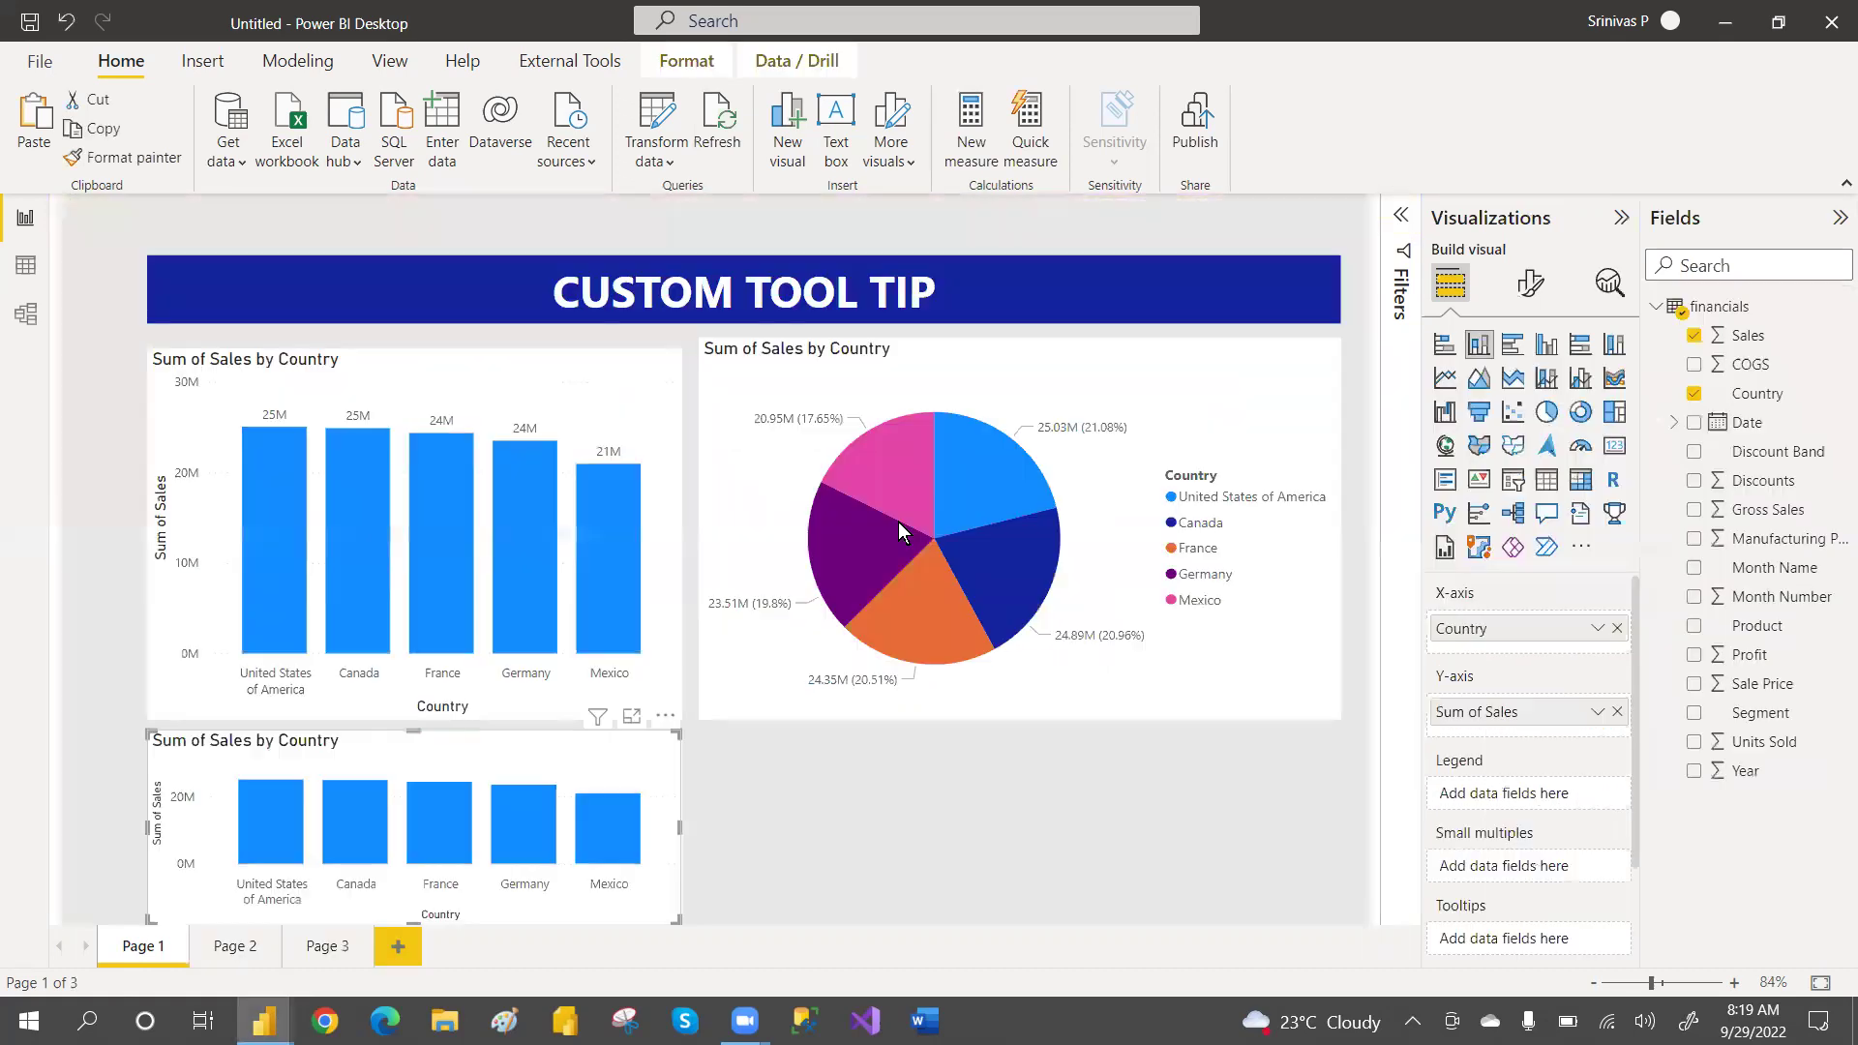
key("alt+Tab")
key("Escape")
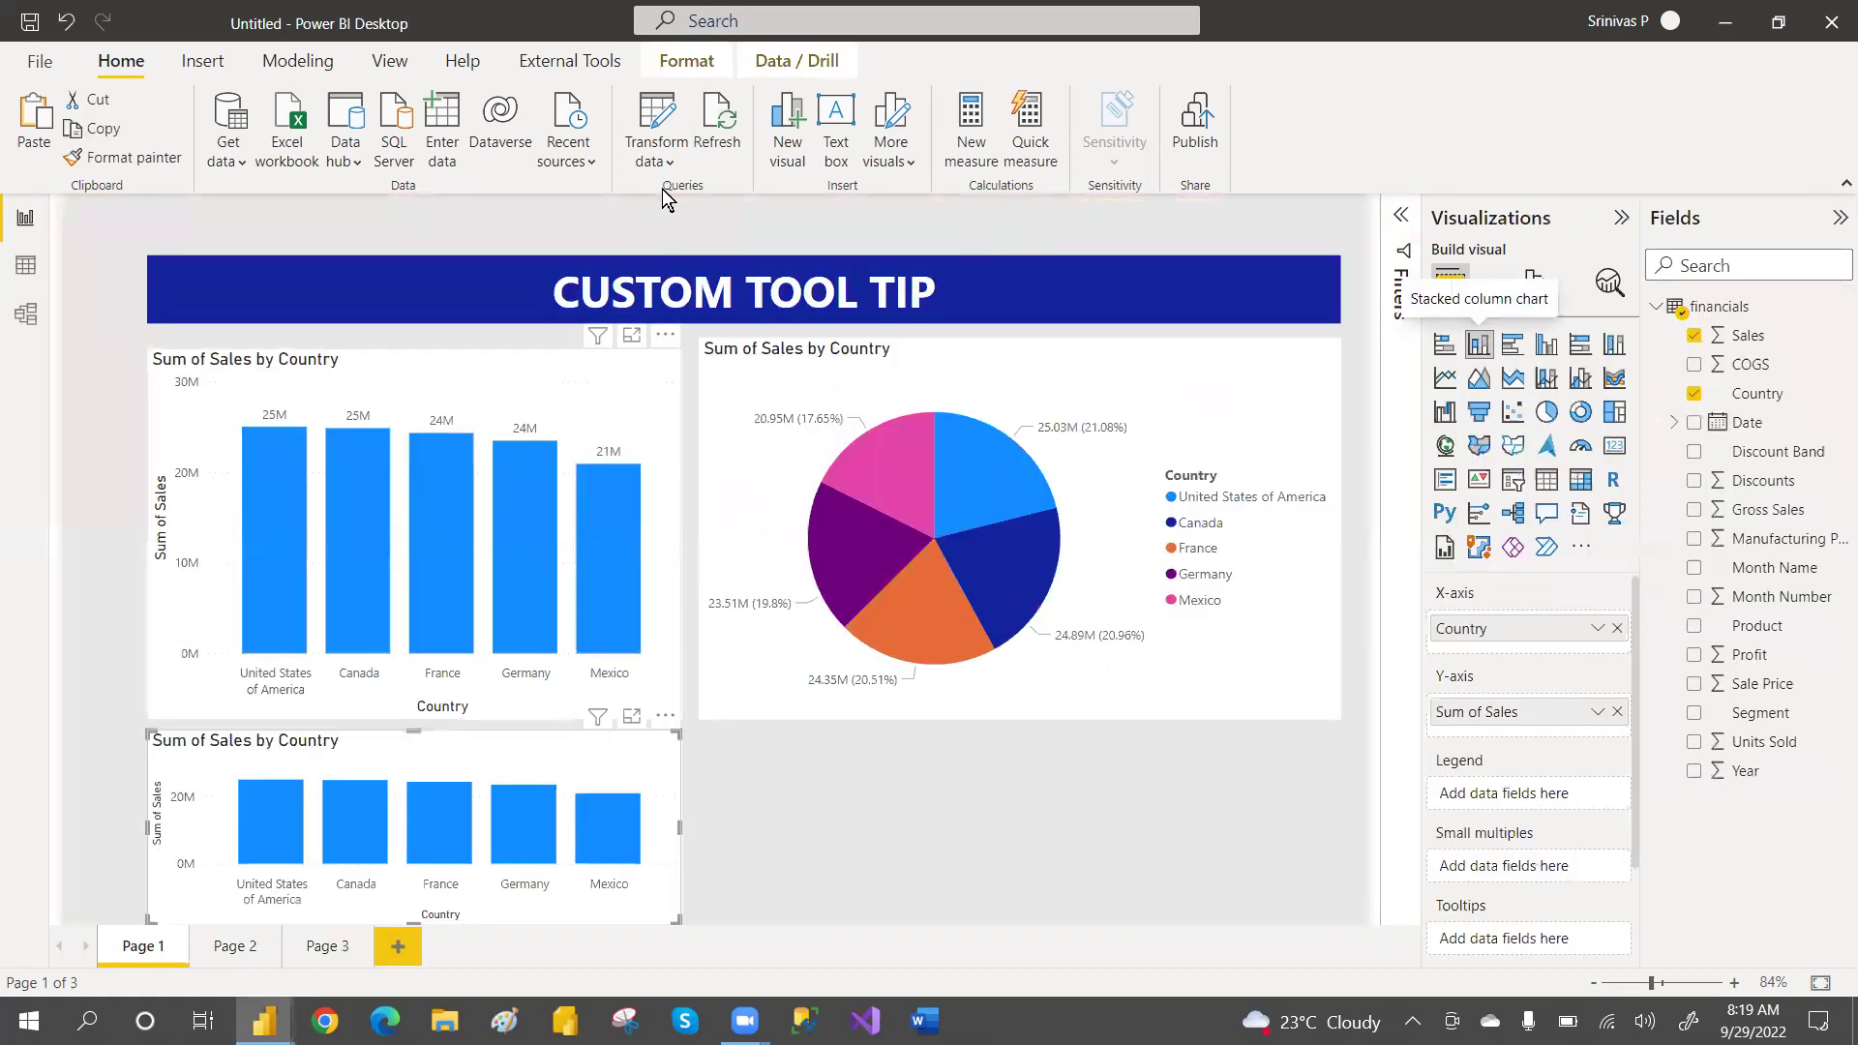
key("alt+Tab")
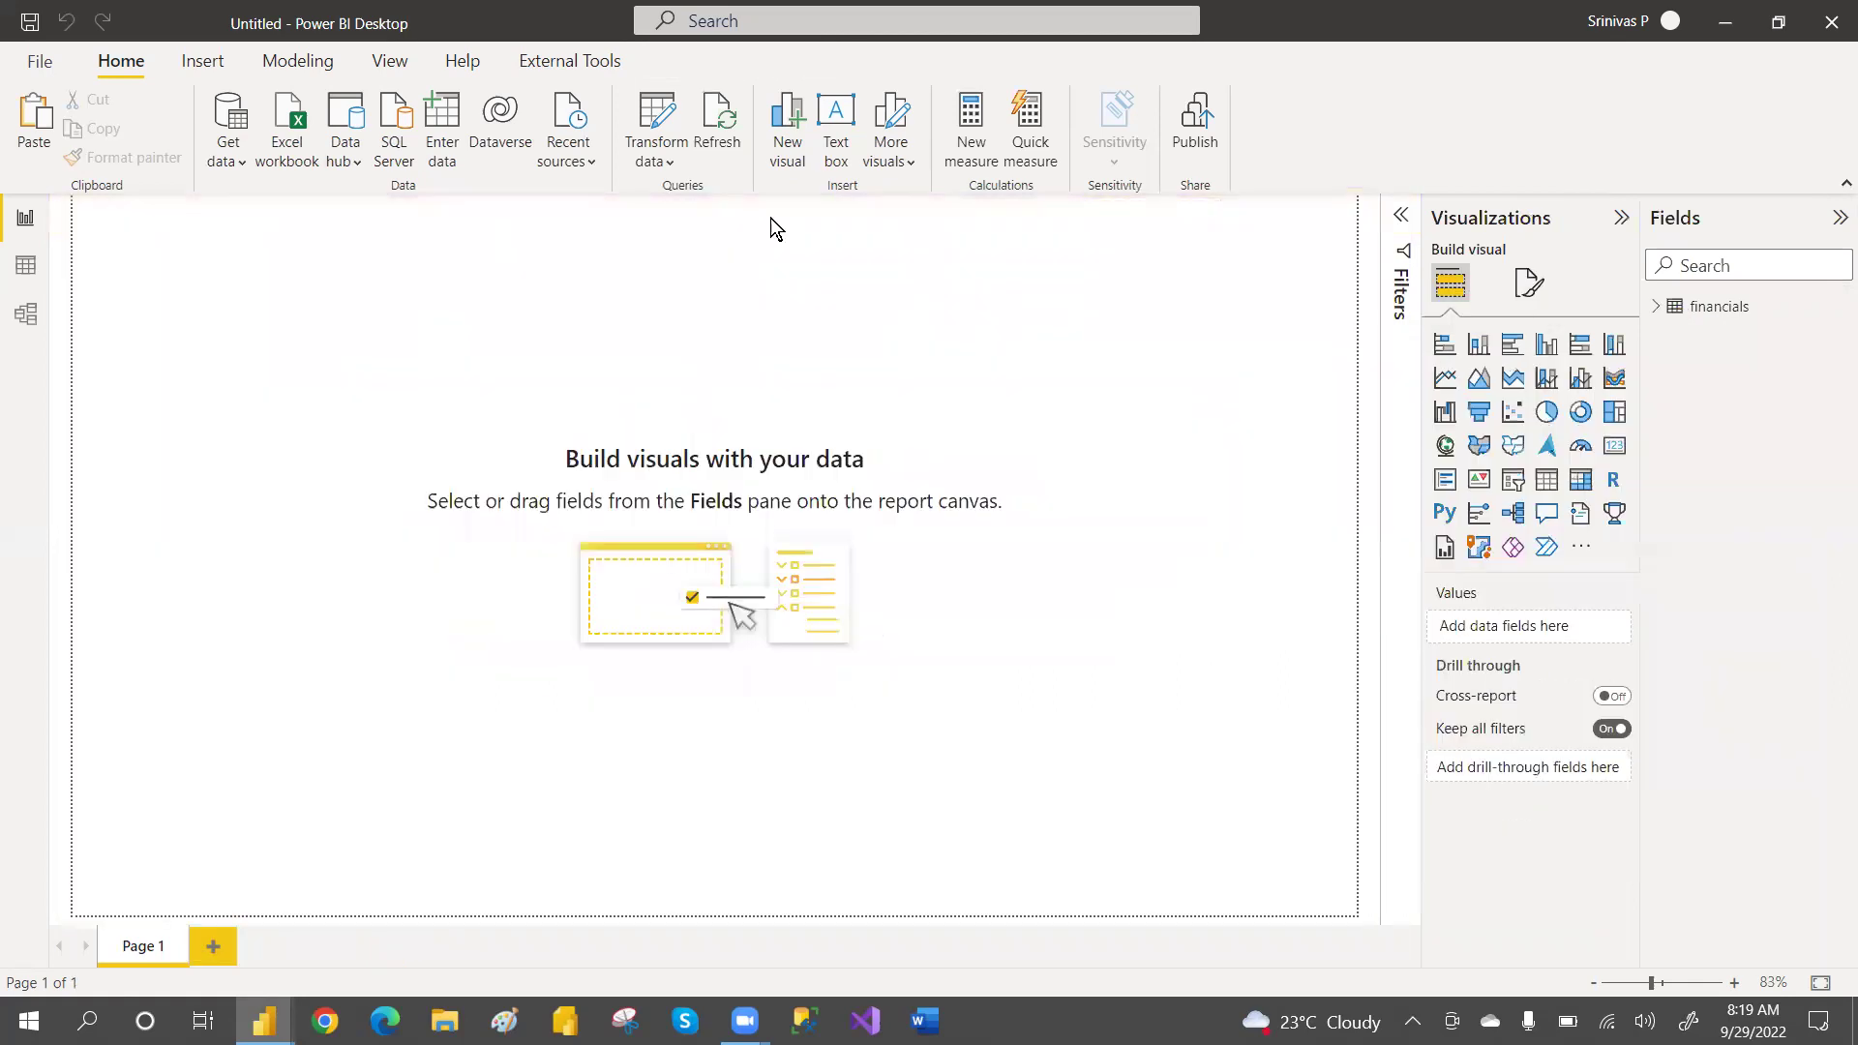
Set the page's canvas background to light grey with 0% transparency
left_click(1516, 295)
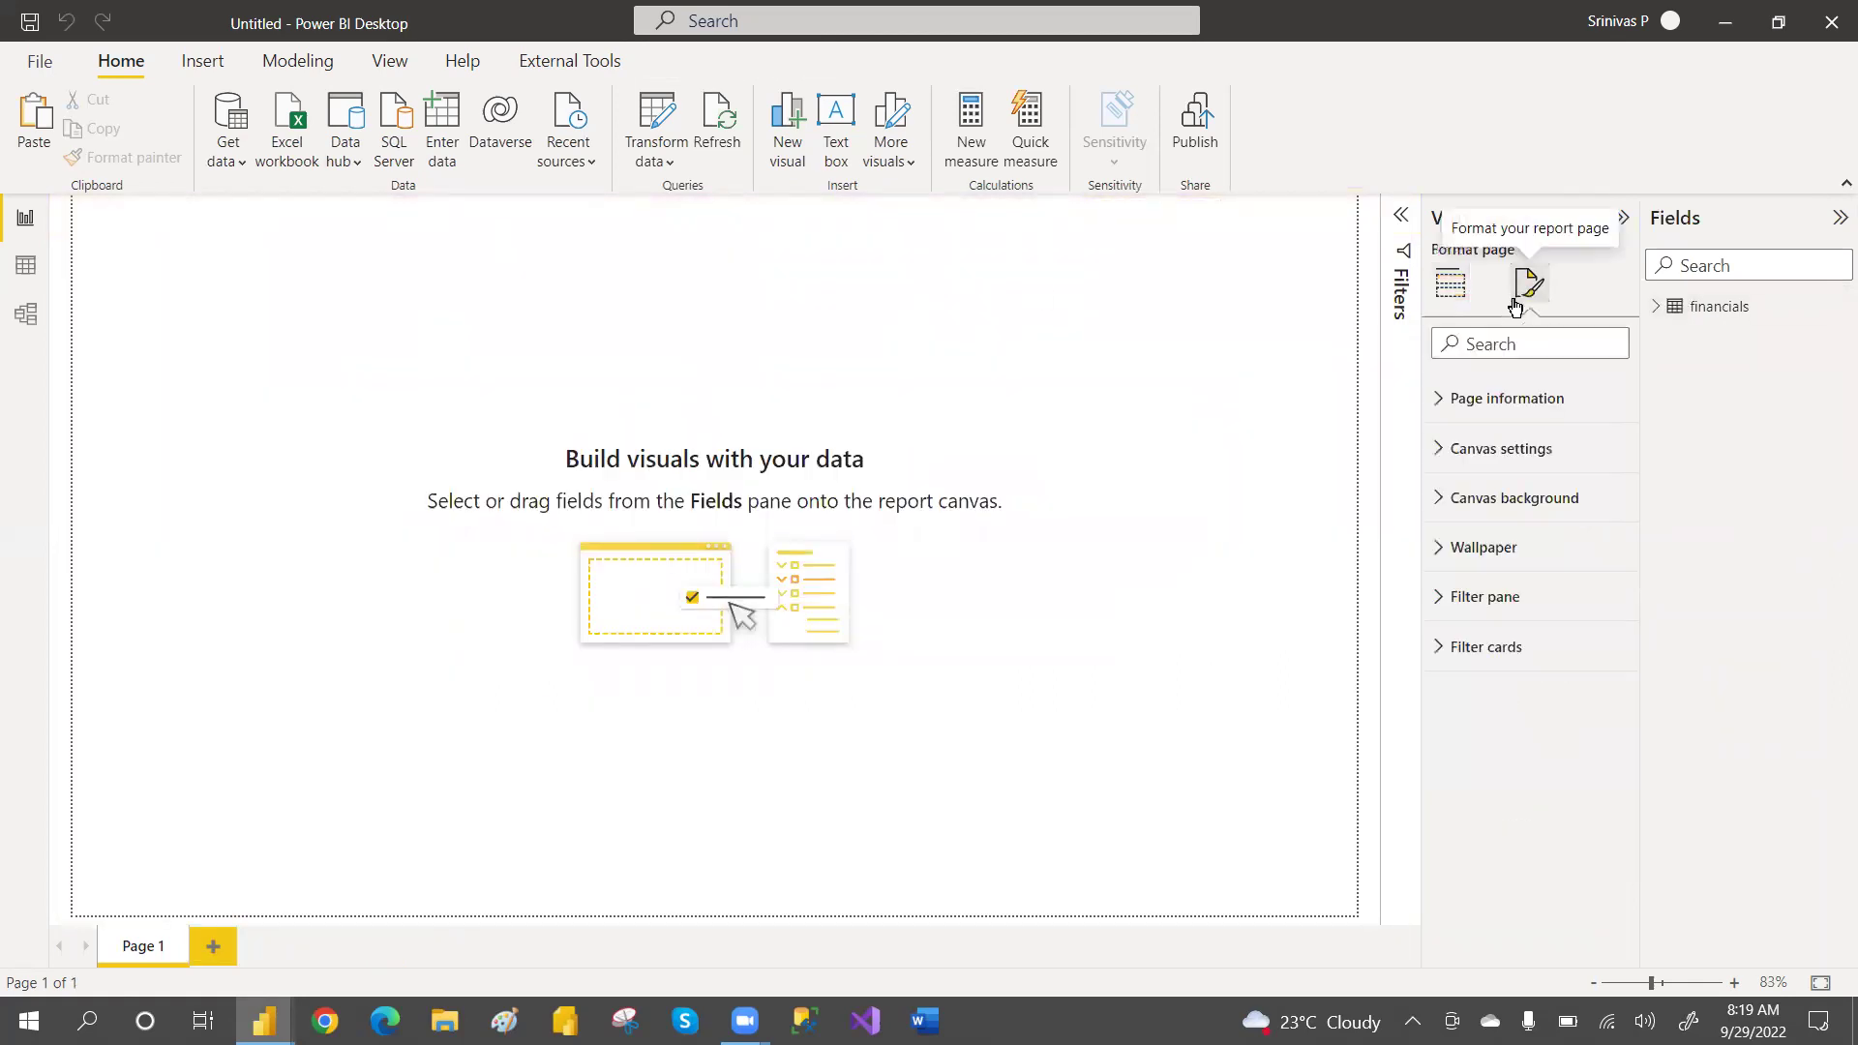
left_click(1439, 508)
left_click(1493, 569)
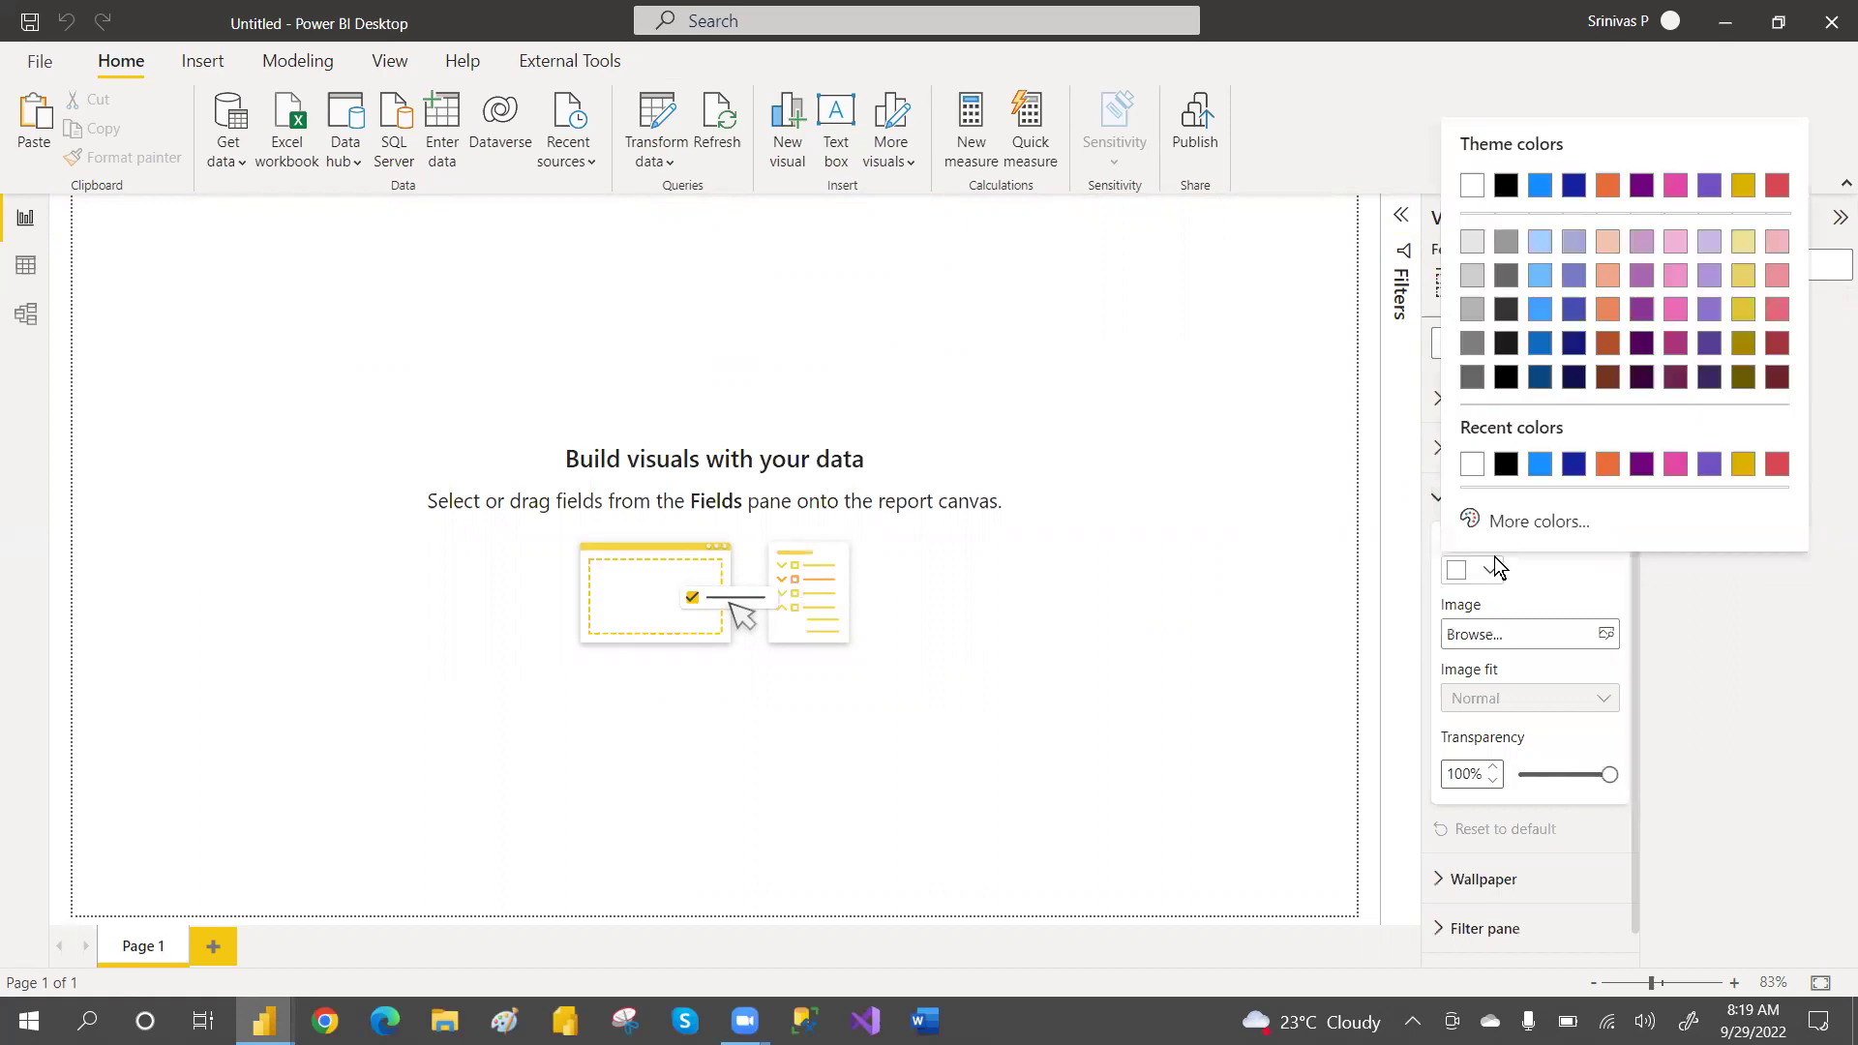
left_click(1472, 240)
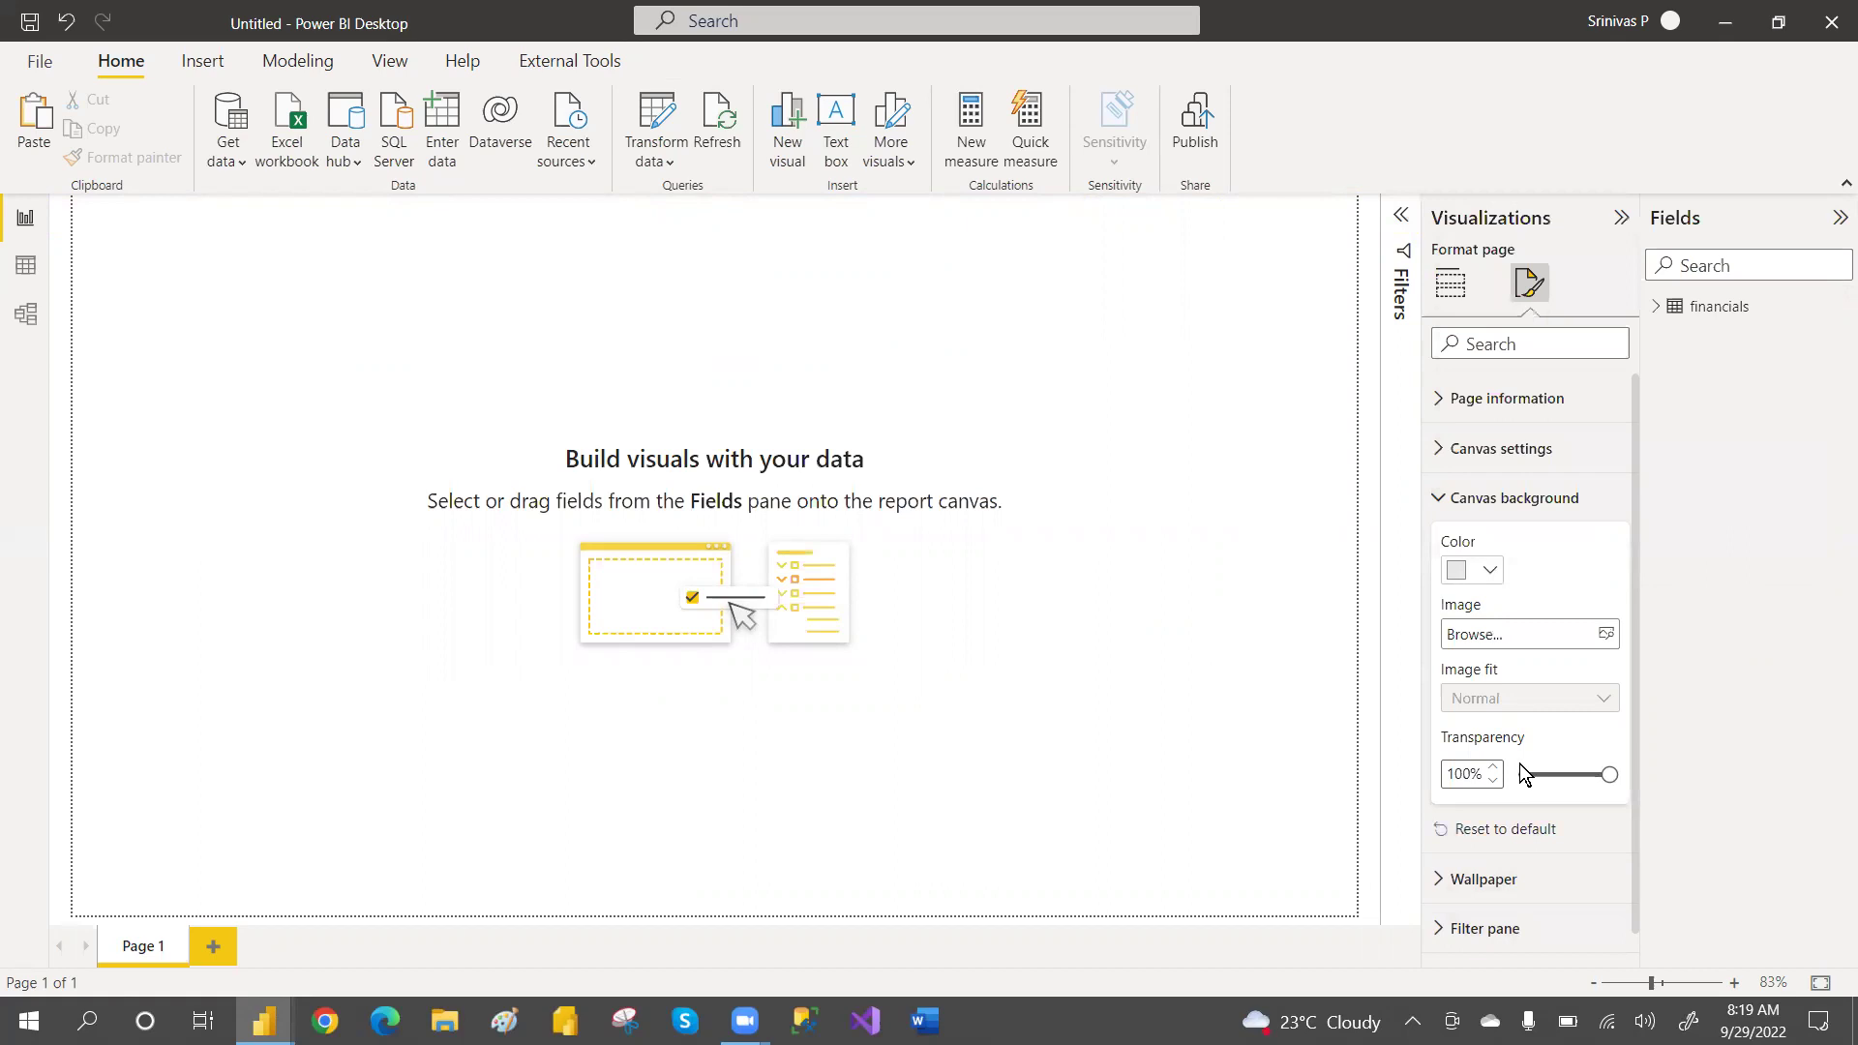
left_click(1519, 773)
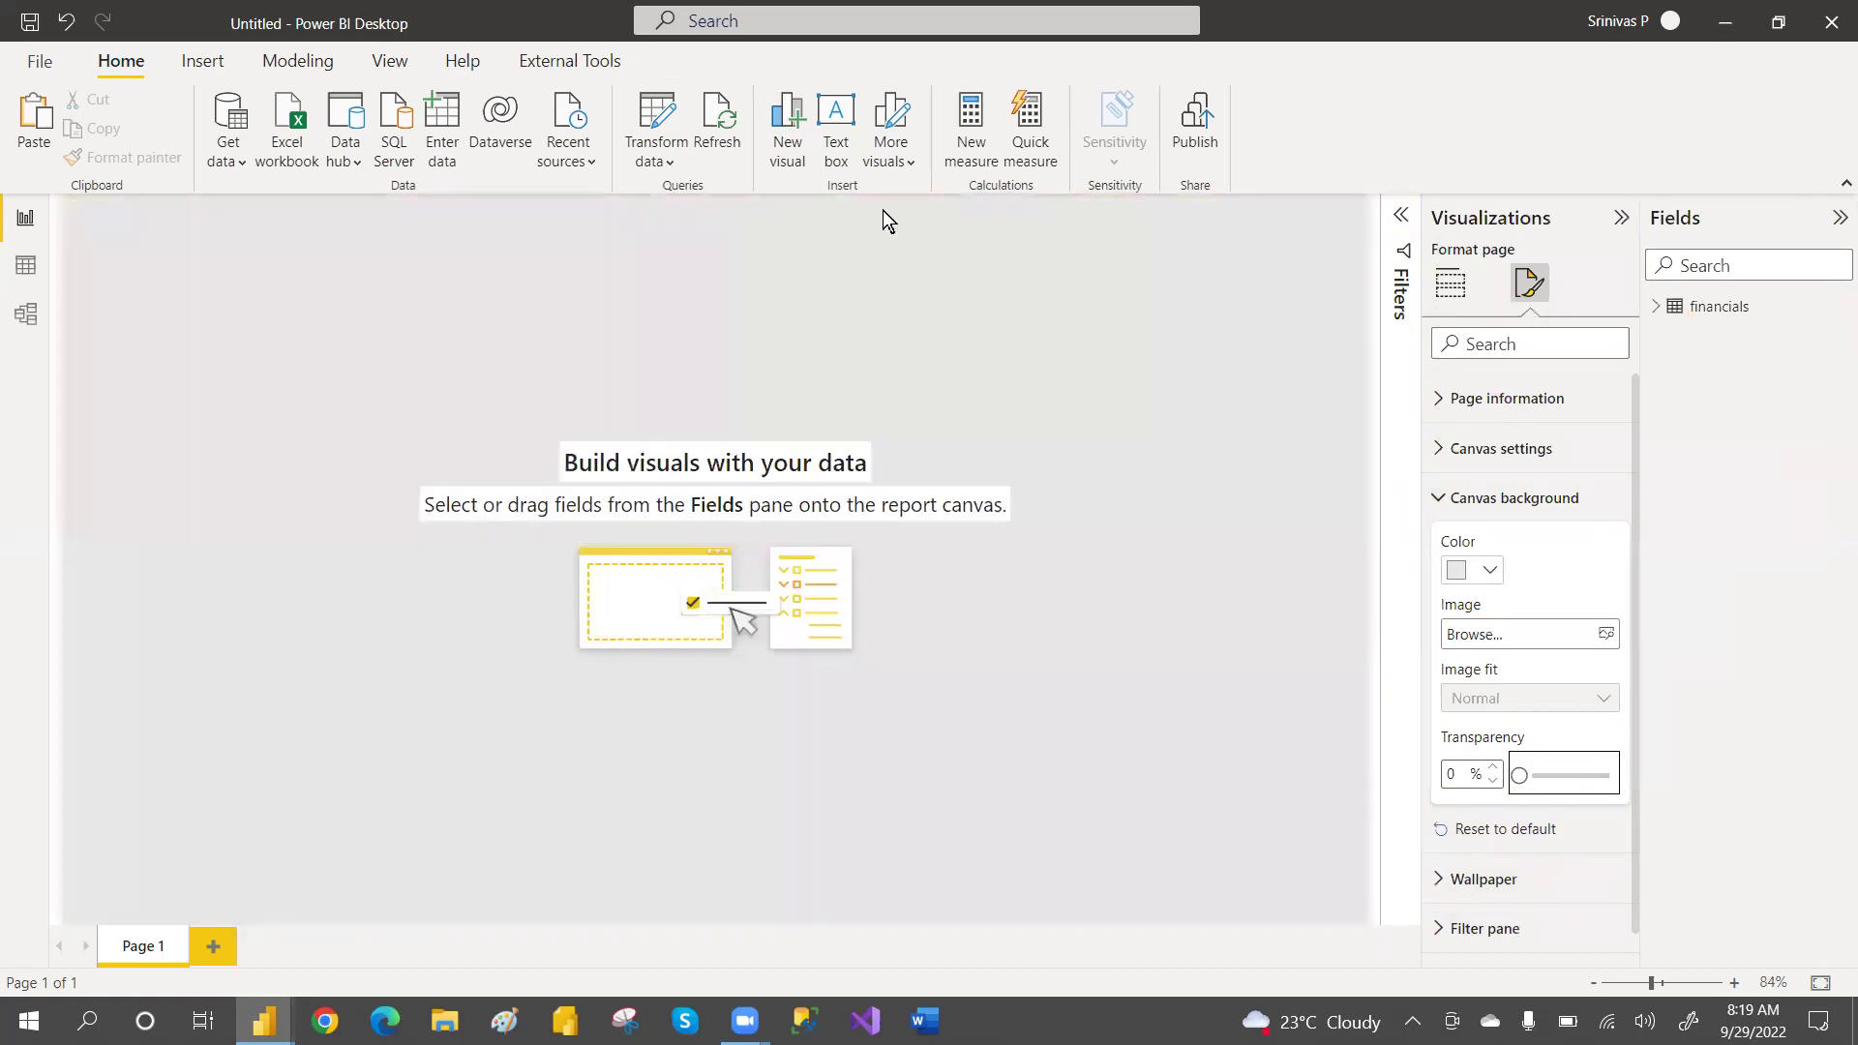
Create a stacked column chart from the Country and Sales fields of the financials table
left_click(1665, 312)
left_click(1656, 307)
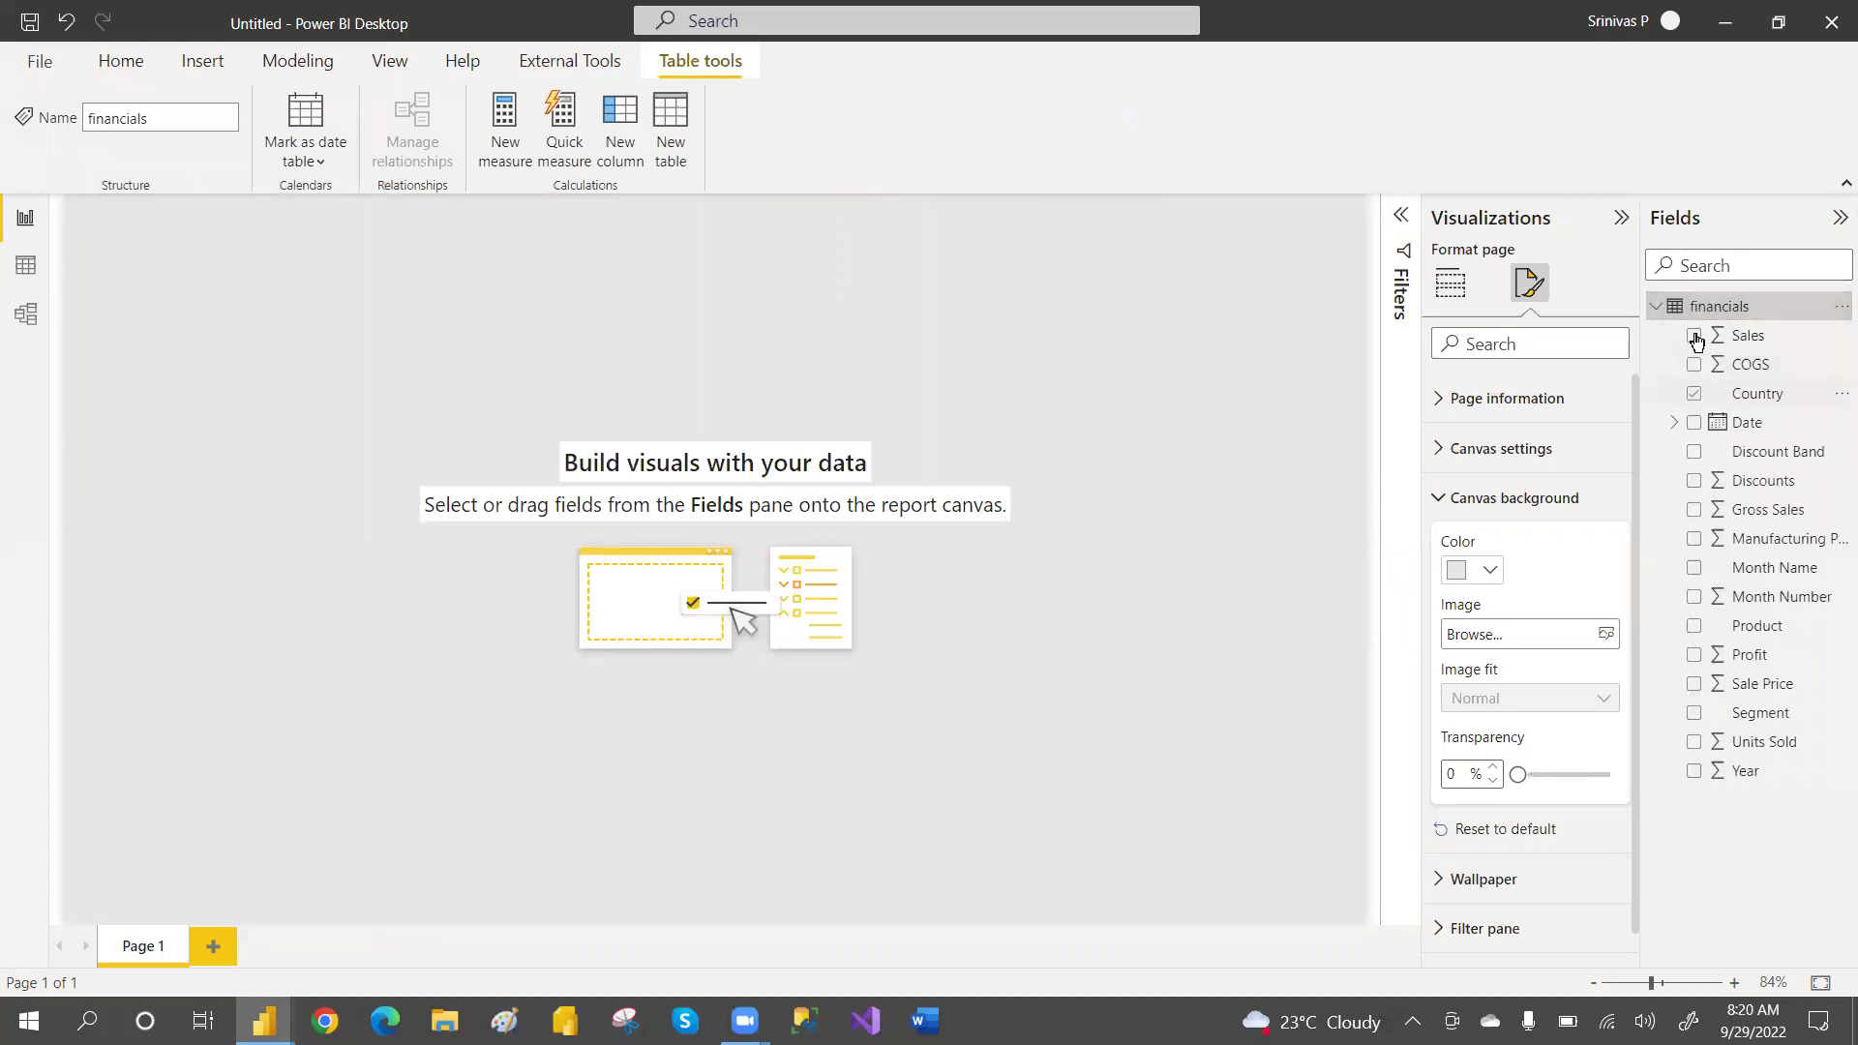
left_click(1693, 393)
left_click(1693, 335)
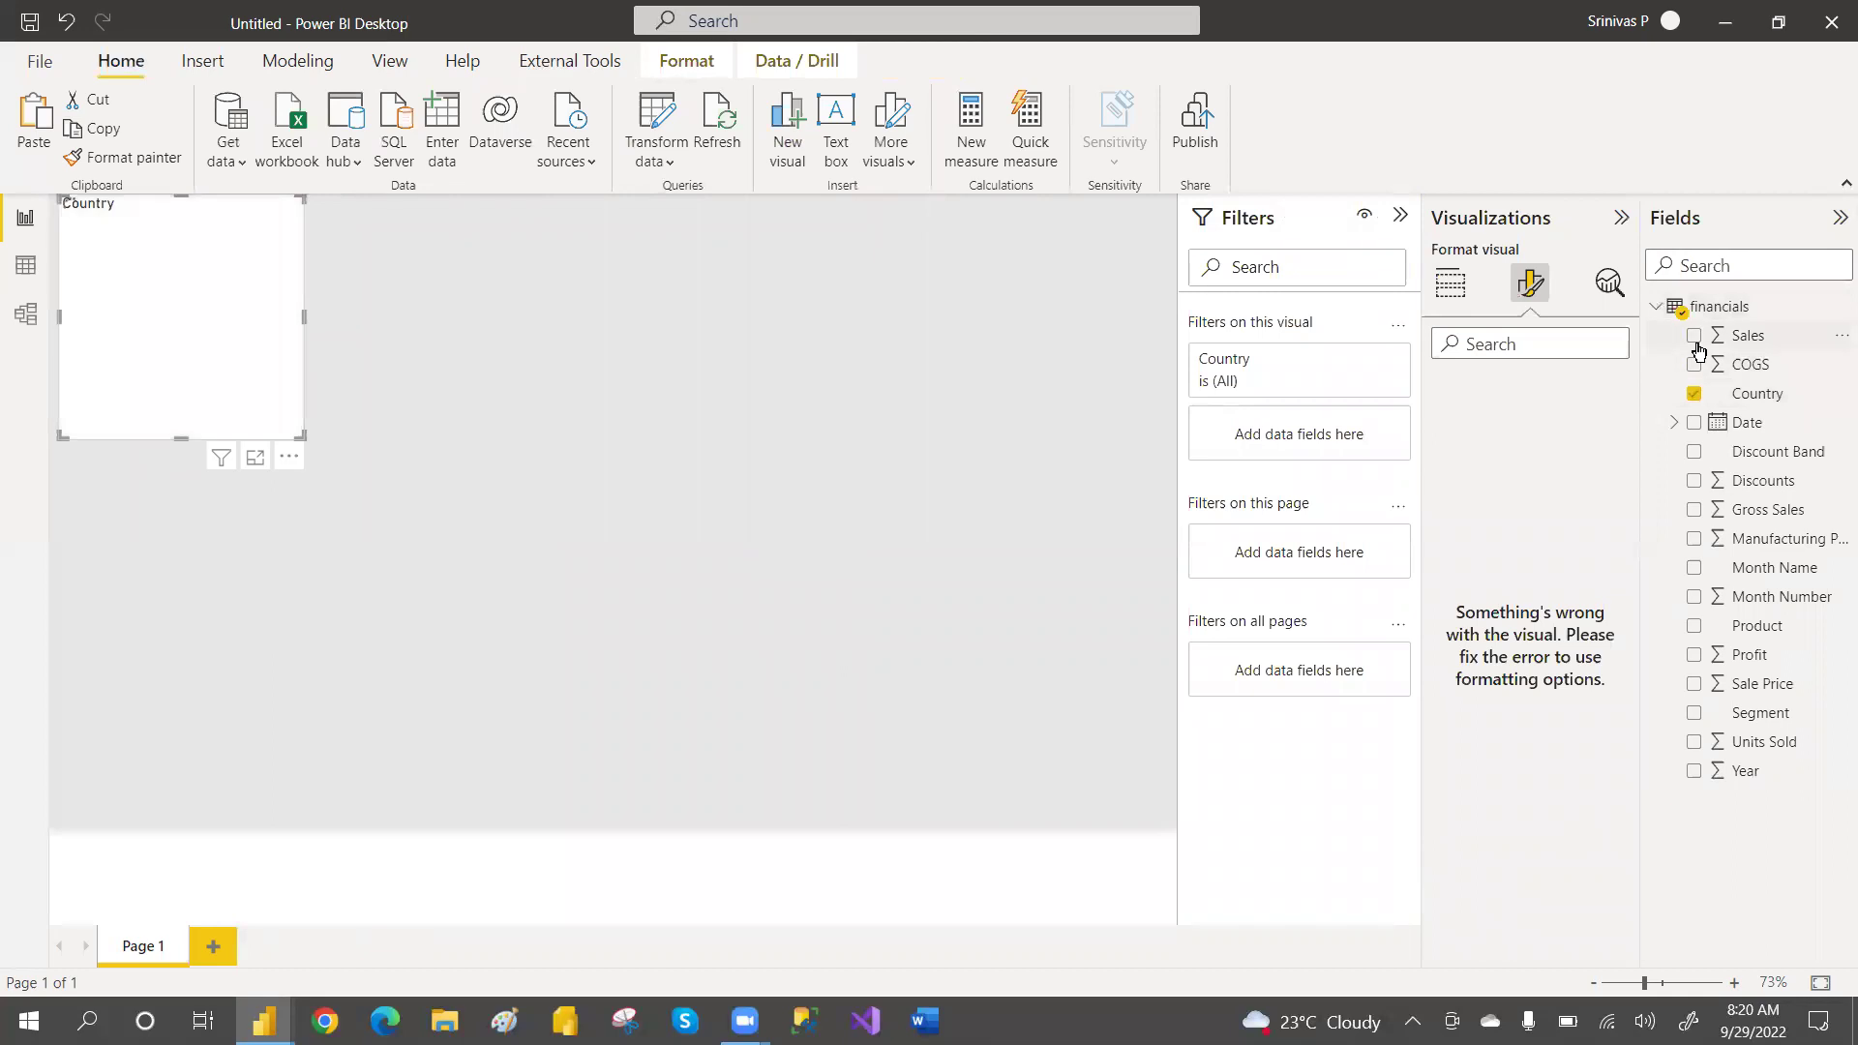
left_click(1450, 283)
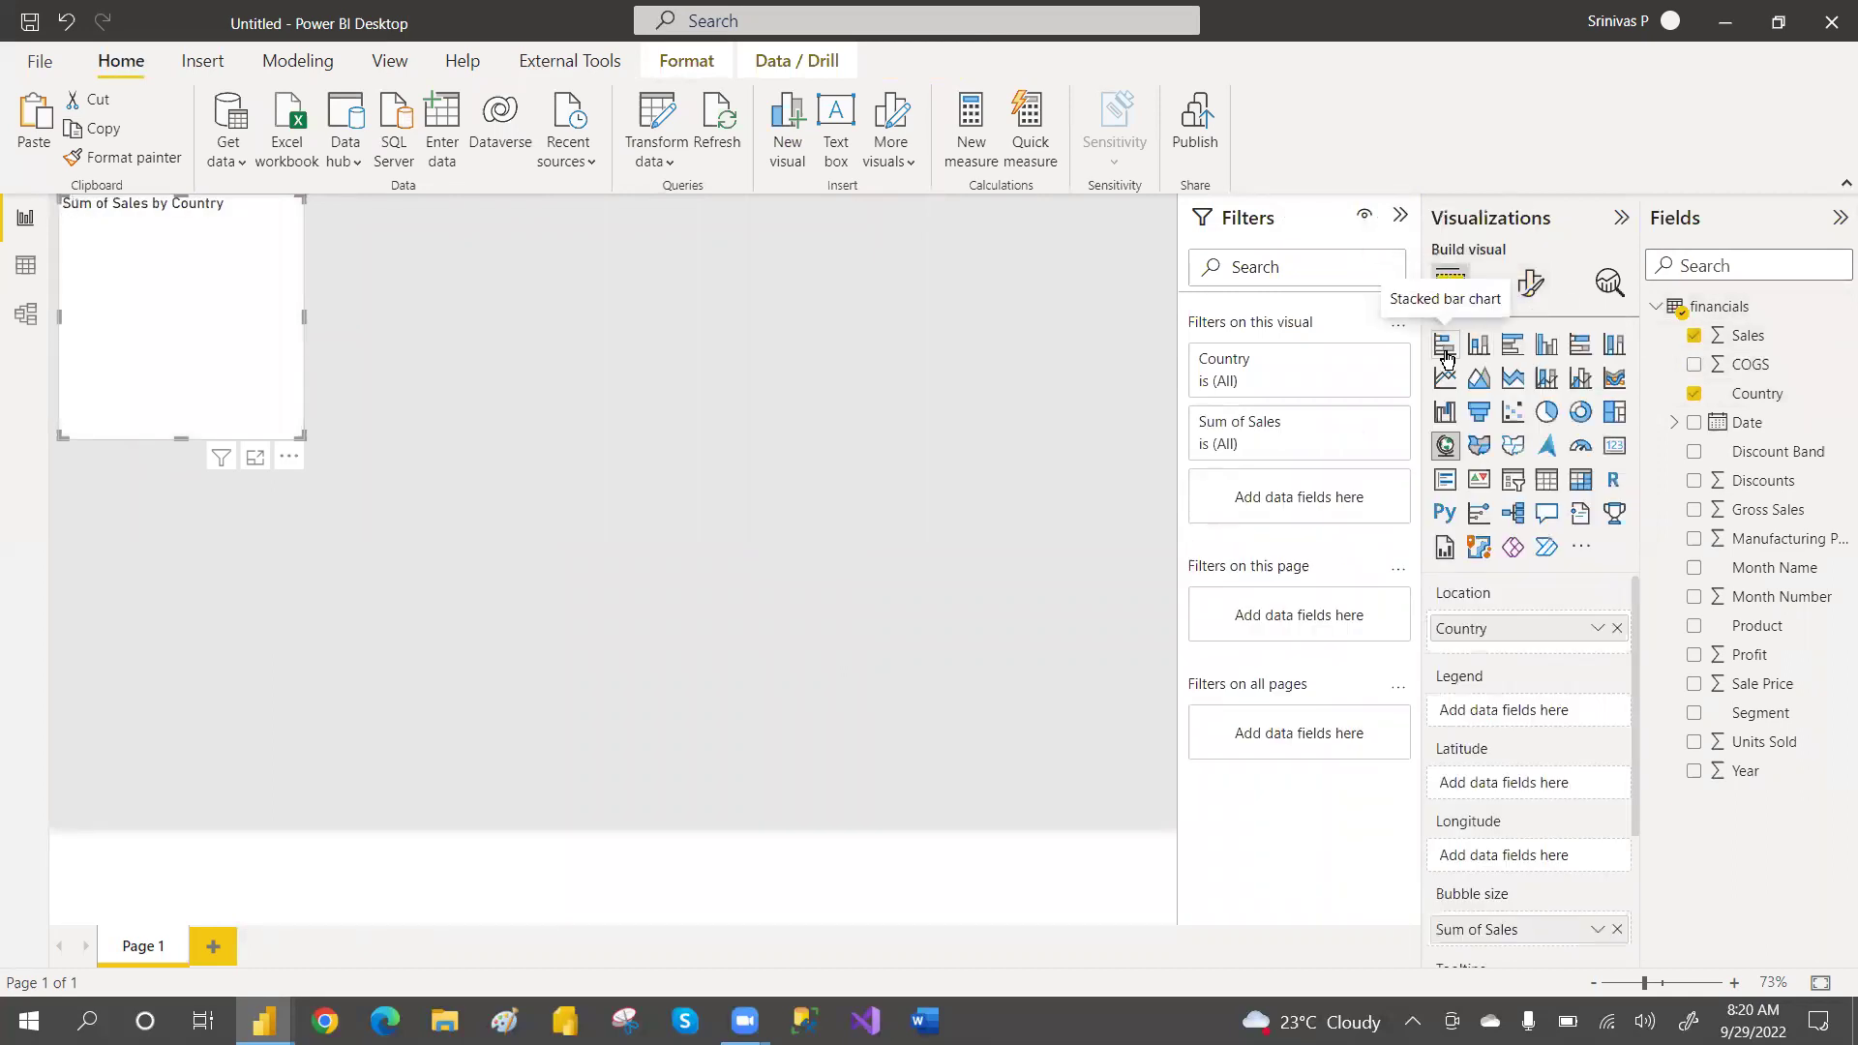
left_click(1478, 347)
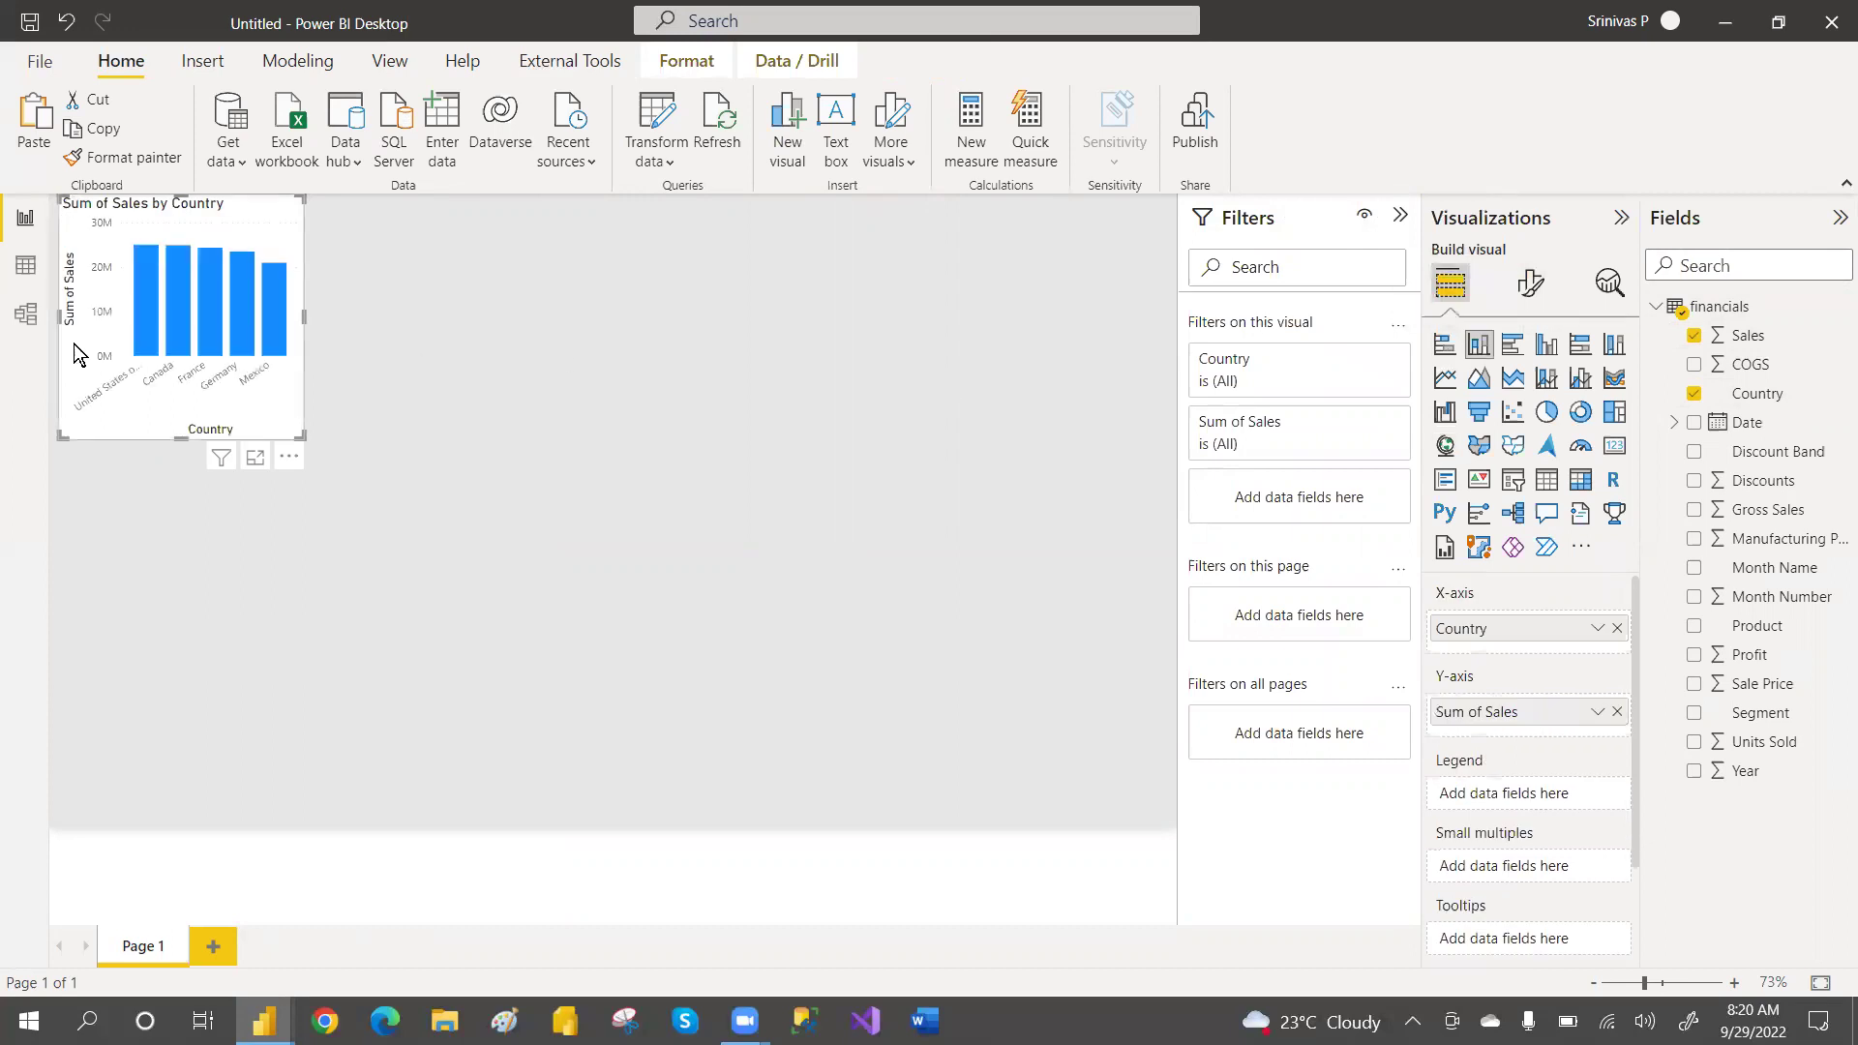
Enlarge the Sales by Country chart, move it away from the page corner, and check its default tooltip
left_click_drag(301, 436, 509, 468)
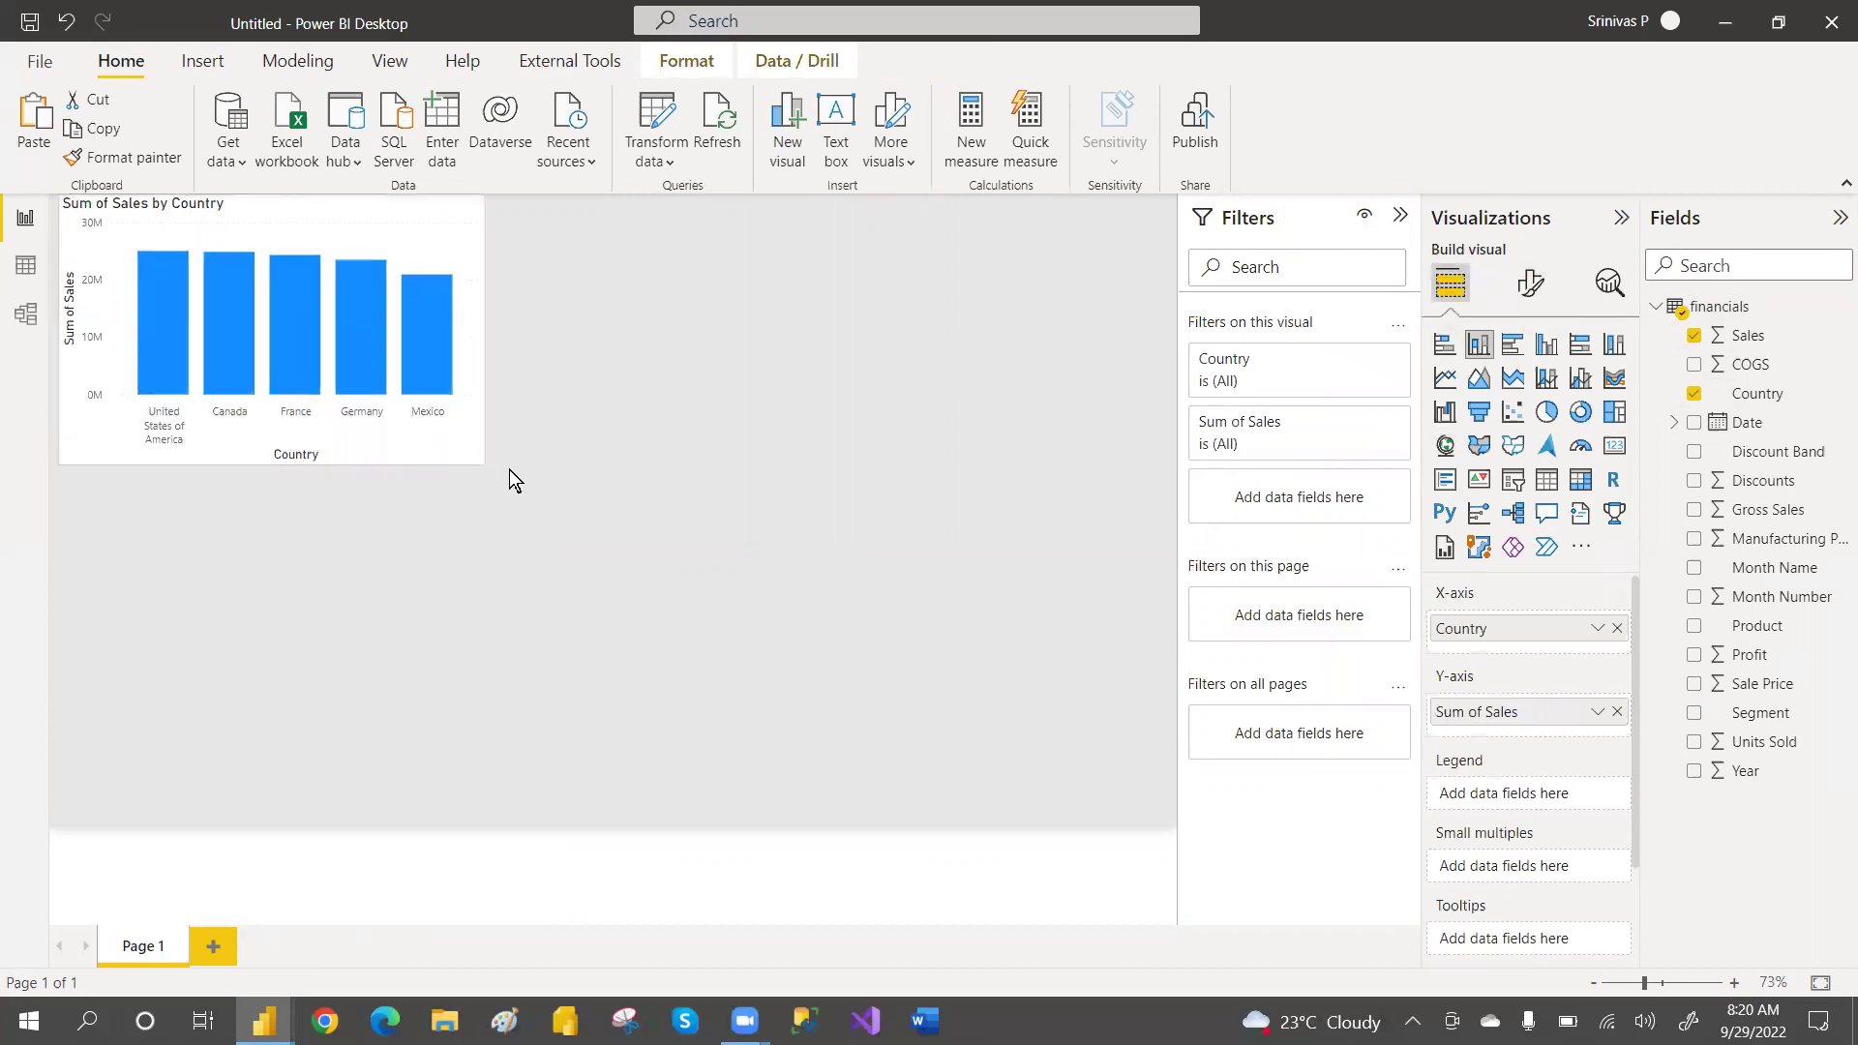
left_click_drag(467, 216, 552, 396)
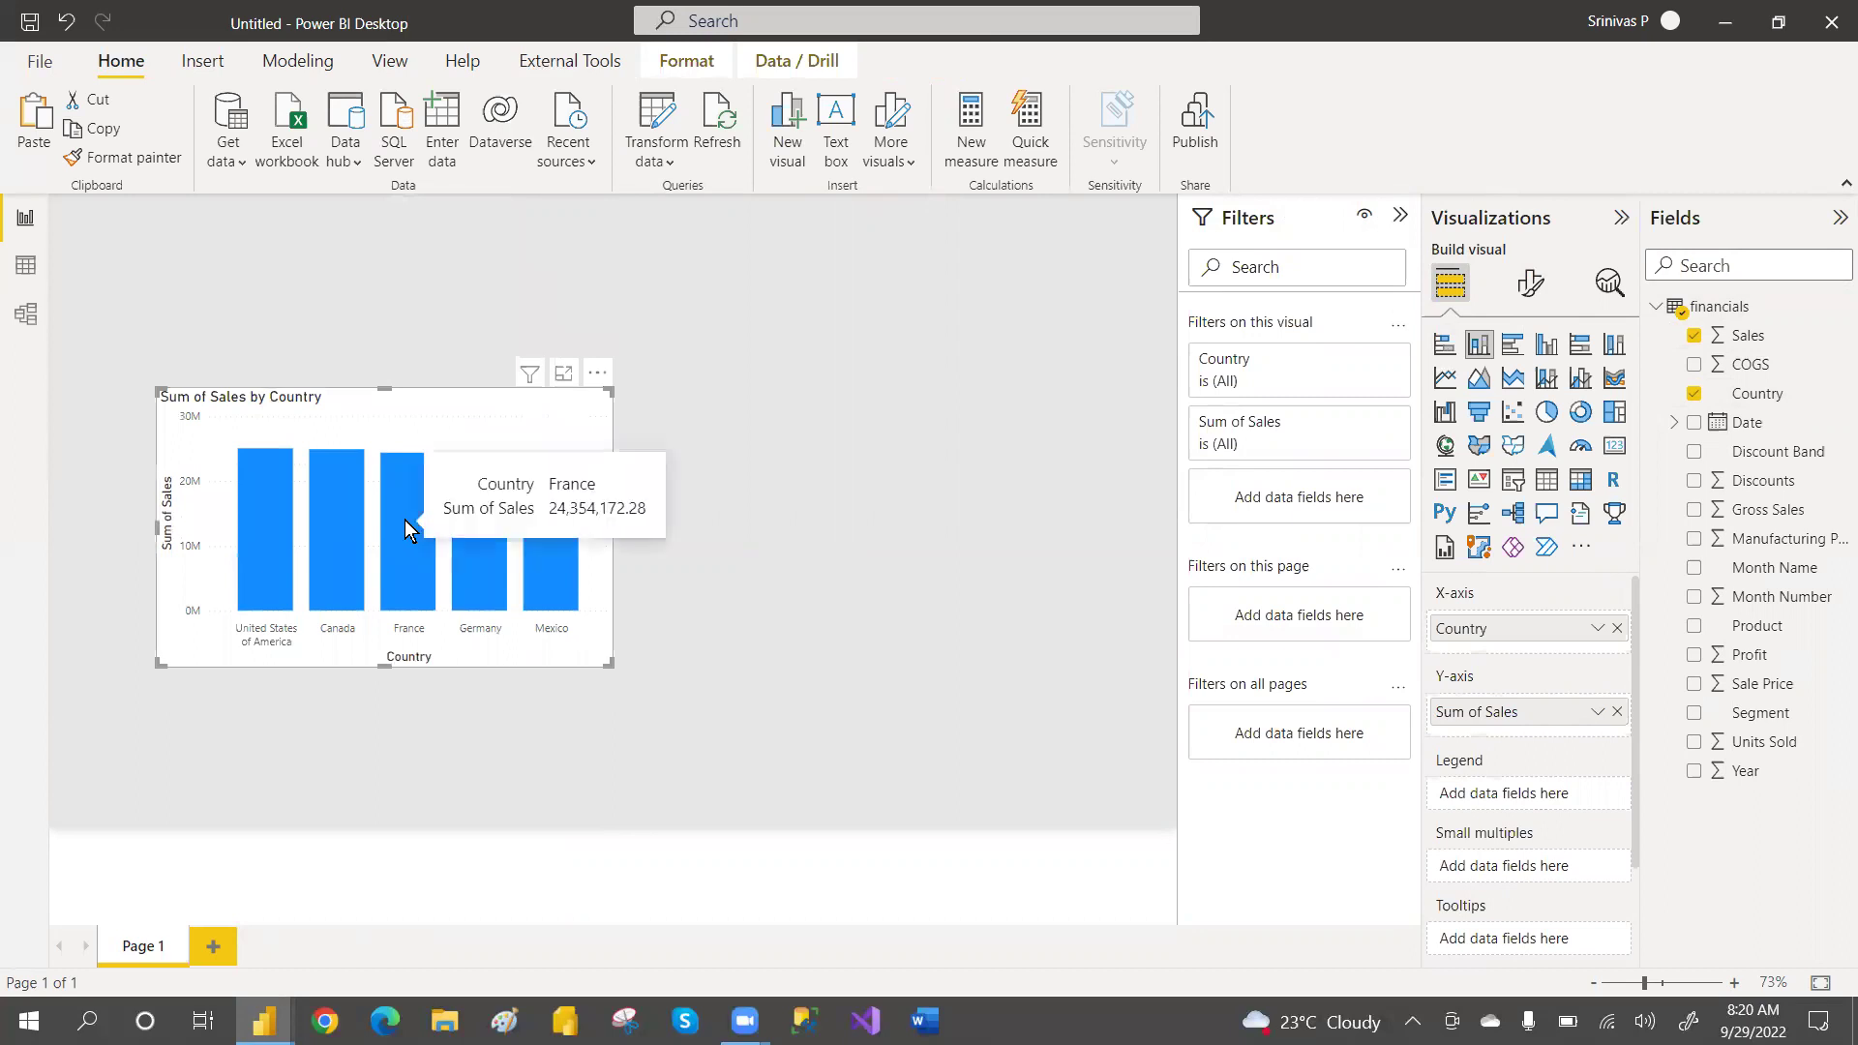
mouse_move(329, 512)
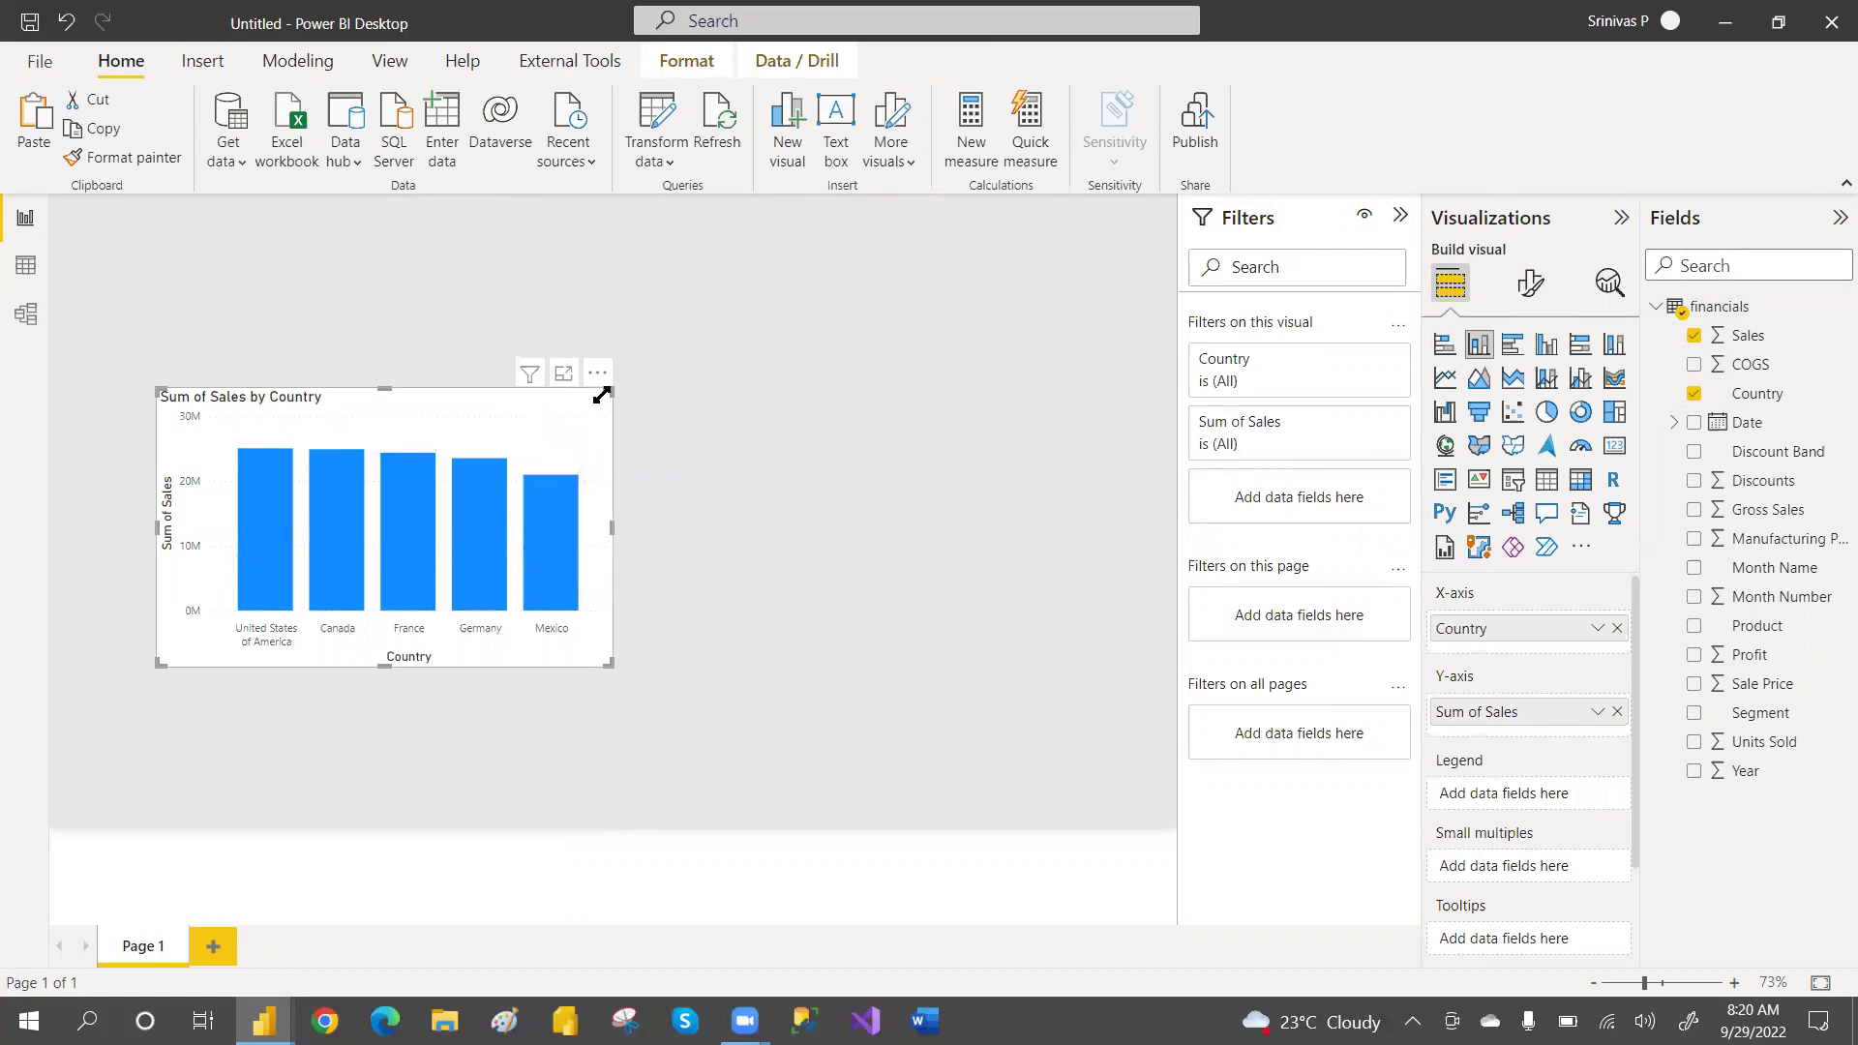
left_click_drag(613, 388, 621, 383)
Add a second report page and allow it to be used as a tooltip
left_click(214, 949)
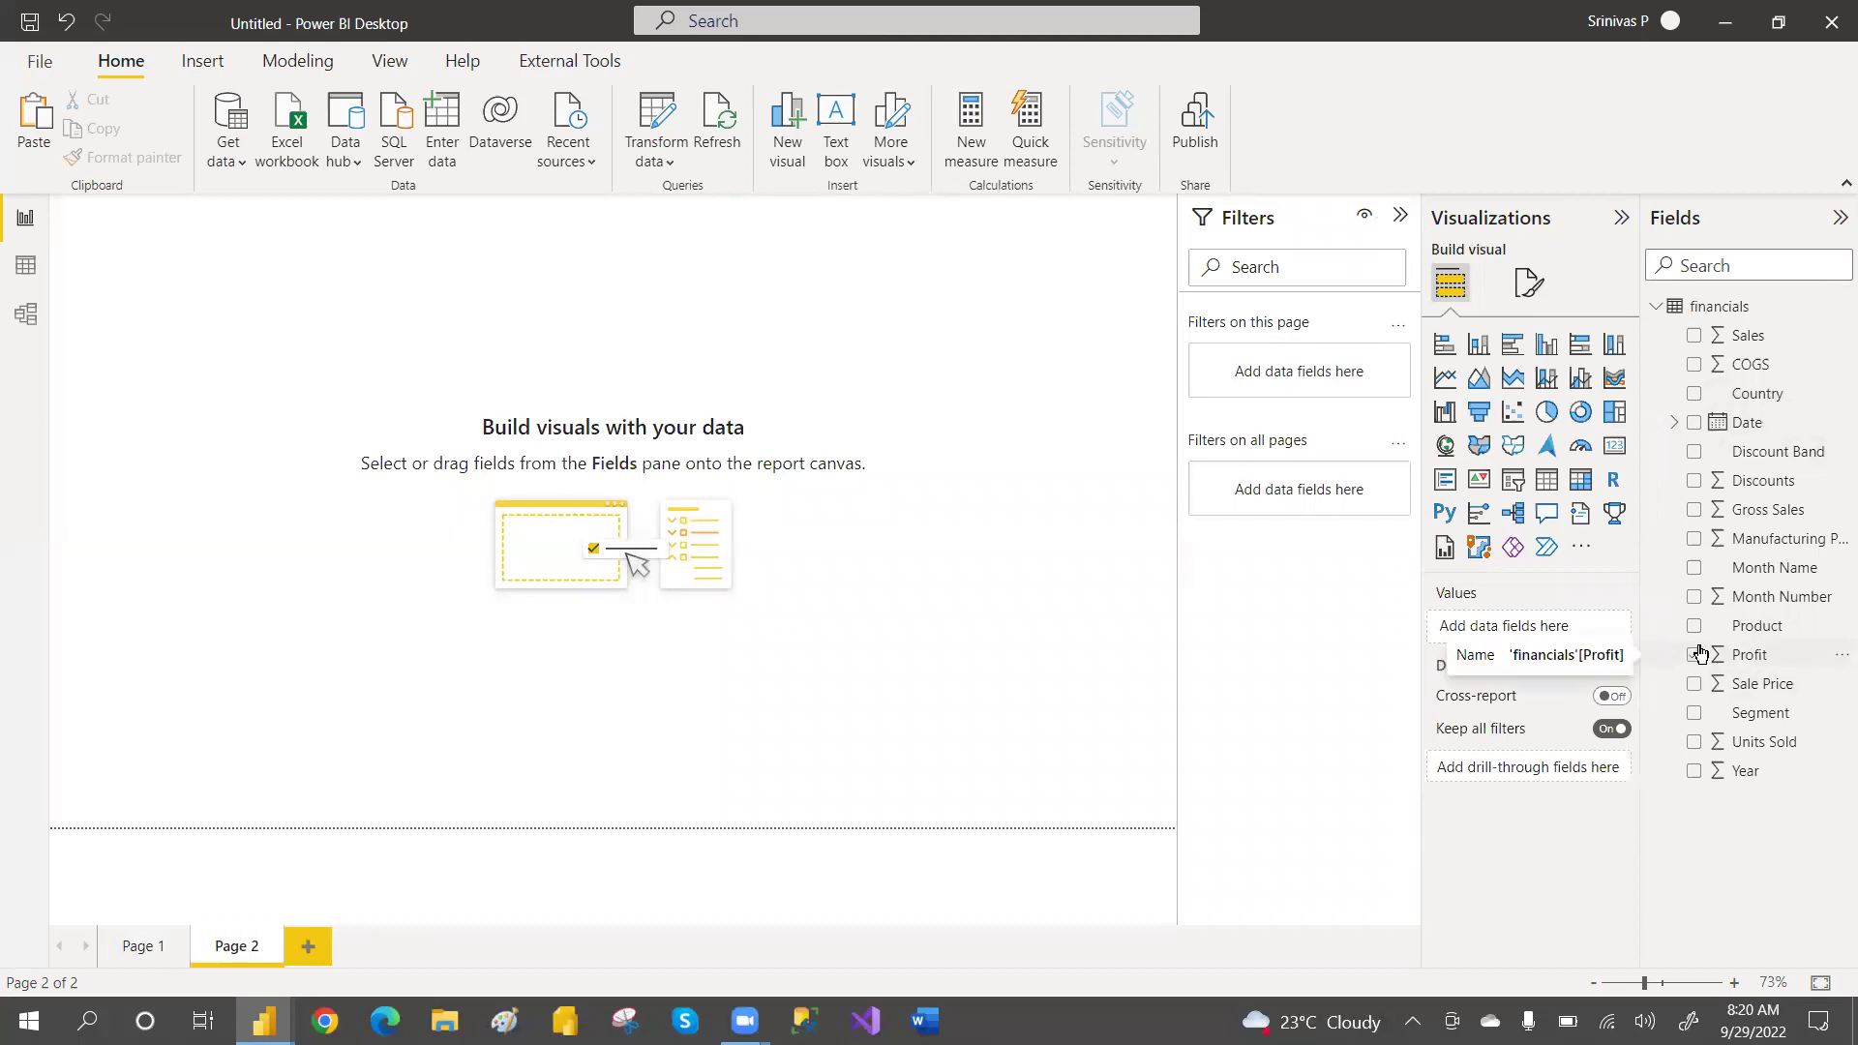
left_click(1694, 338)
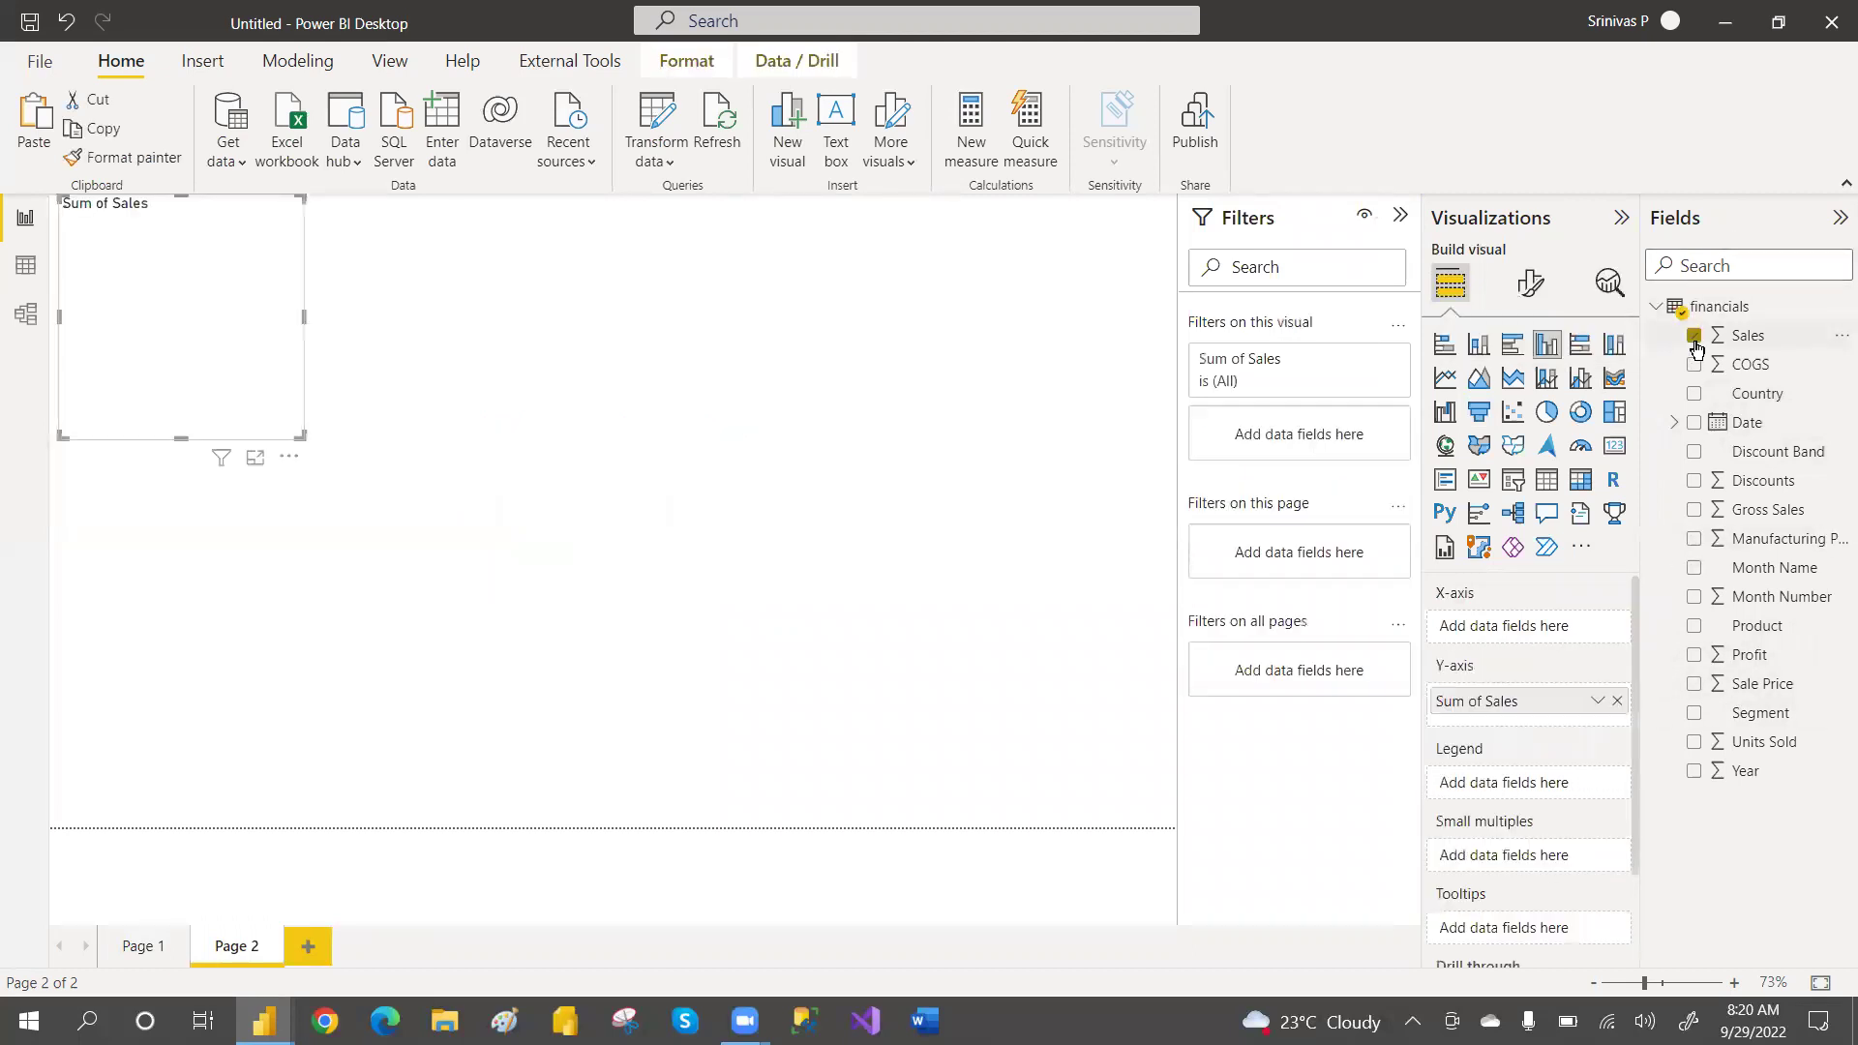
left_click(1530, 282)
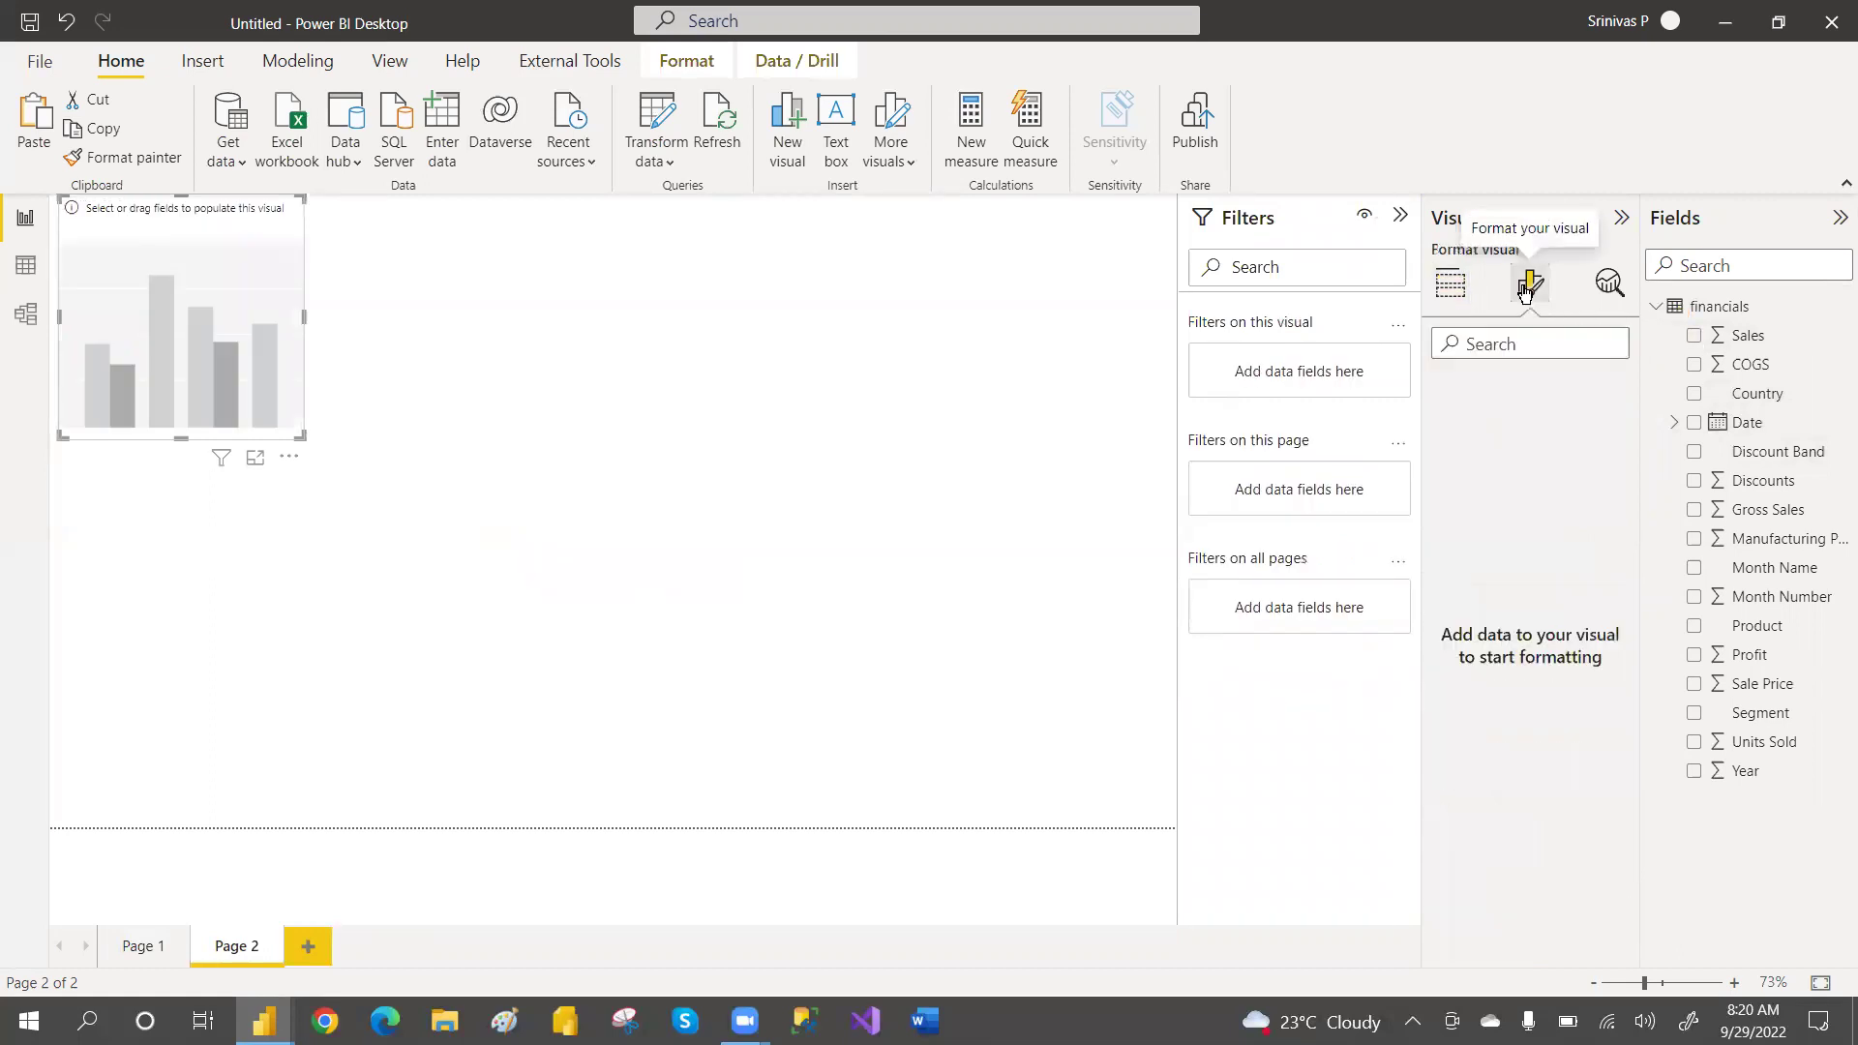
left_click(907, 392)
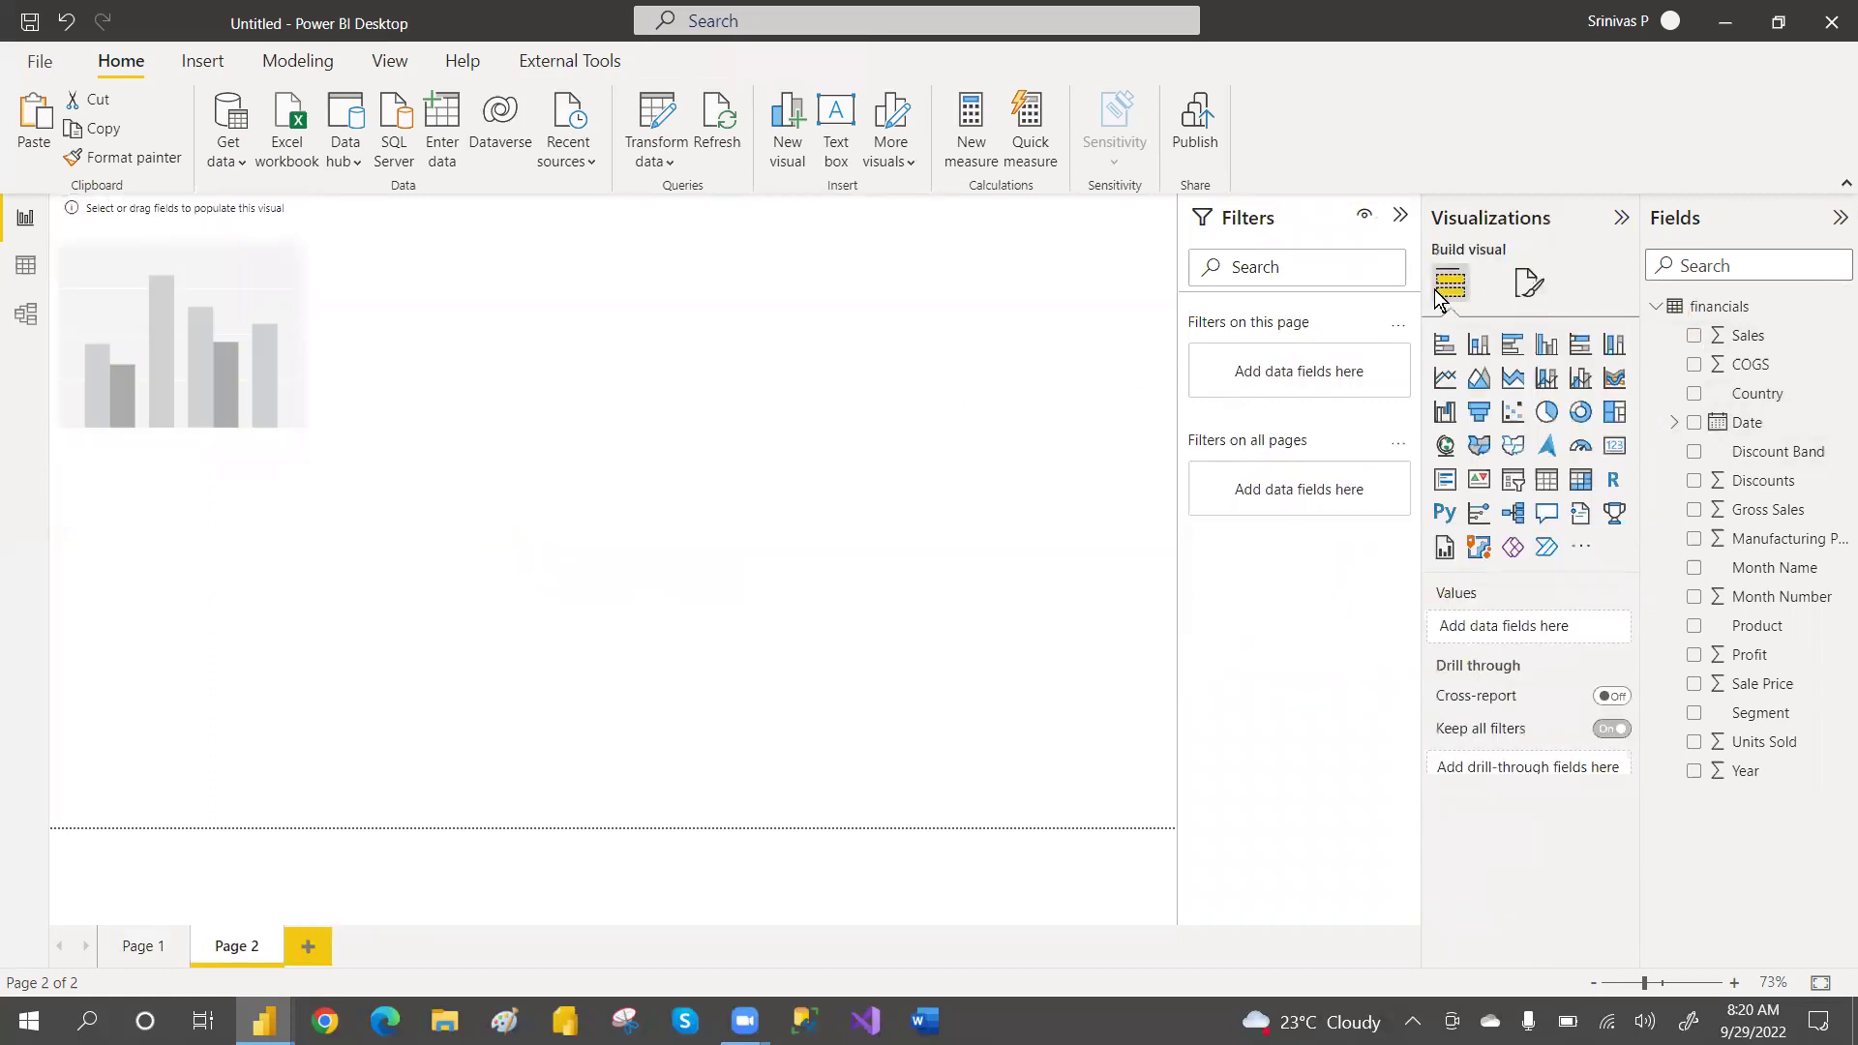
left_click(1527, 281)
left_click(1456, 399)
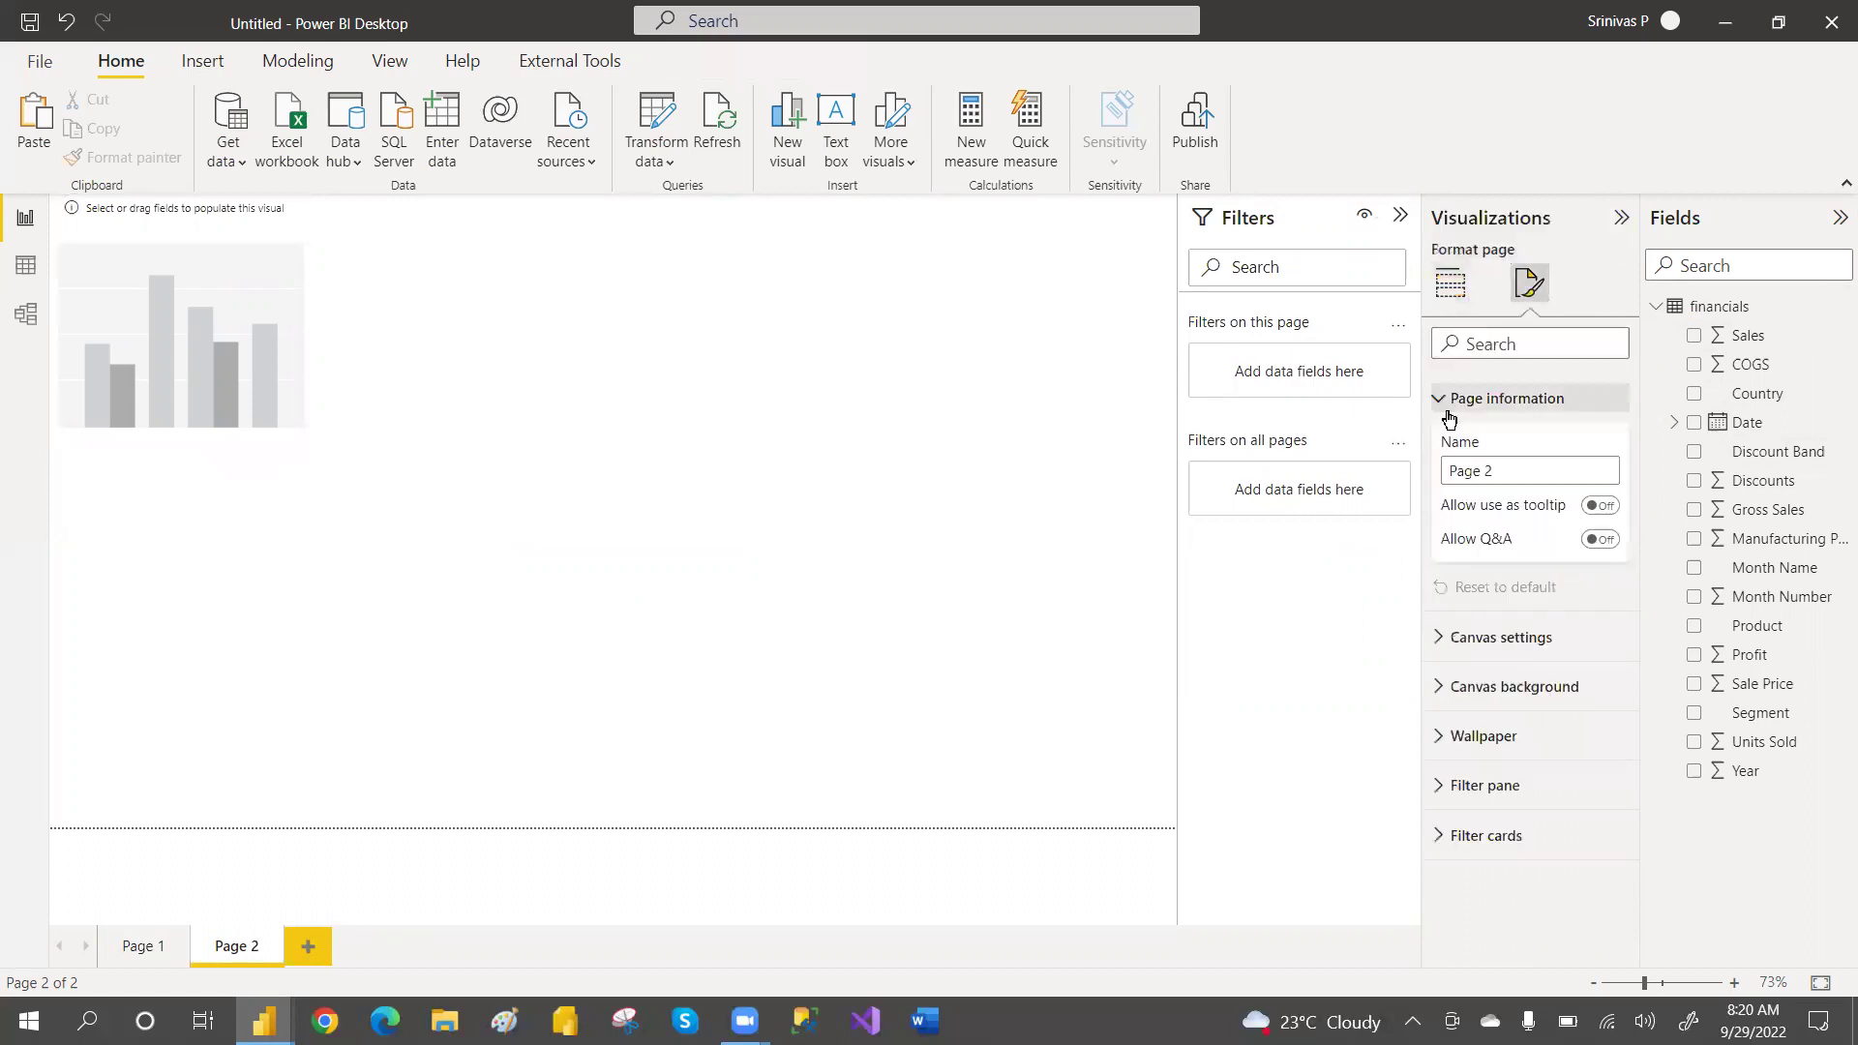
left_click(1608, 507)
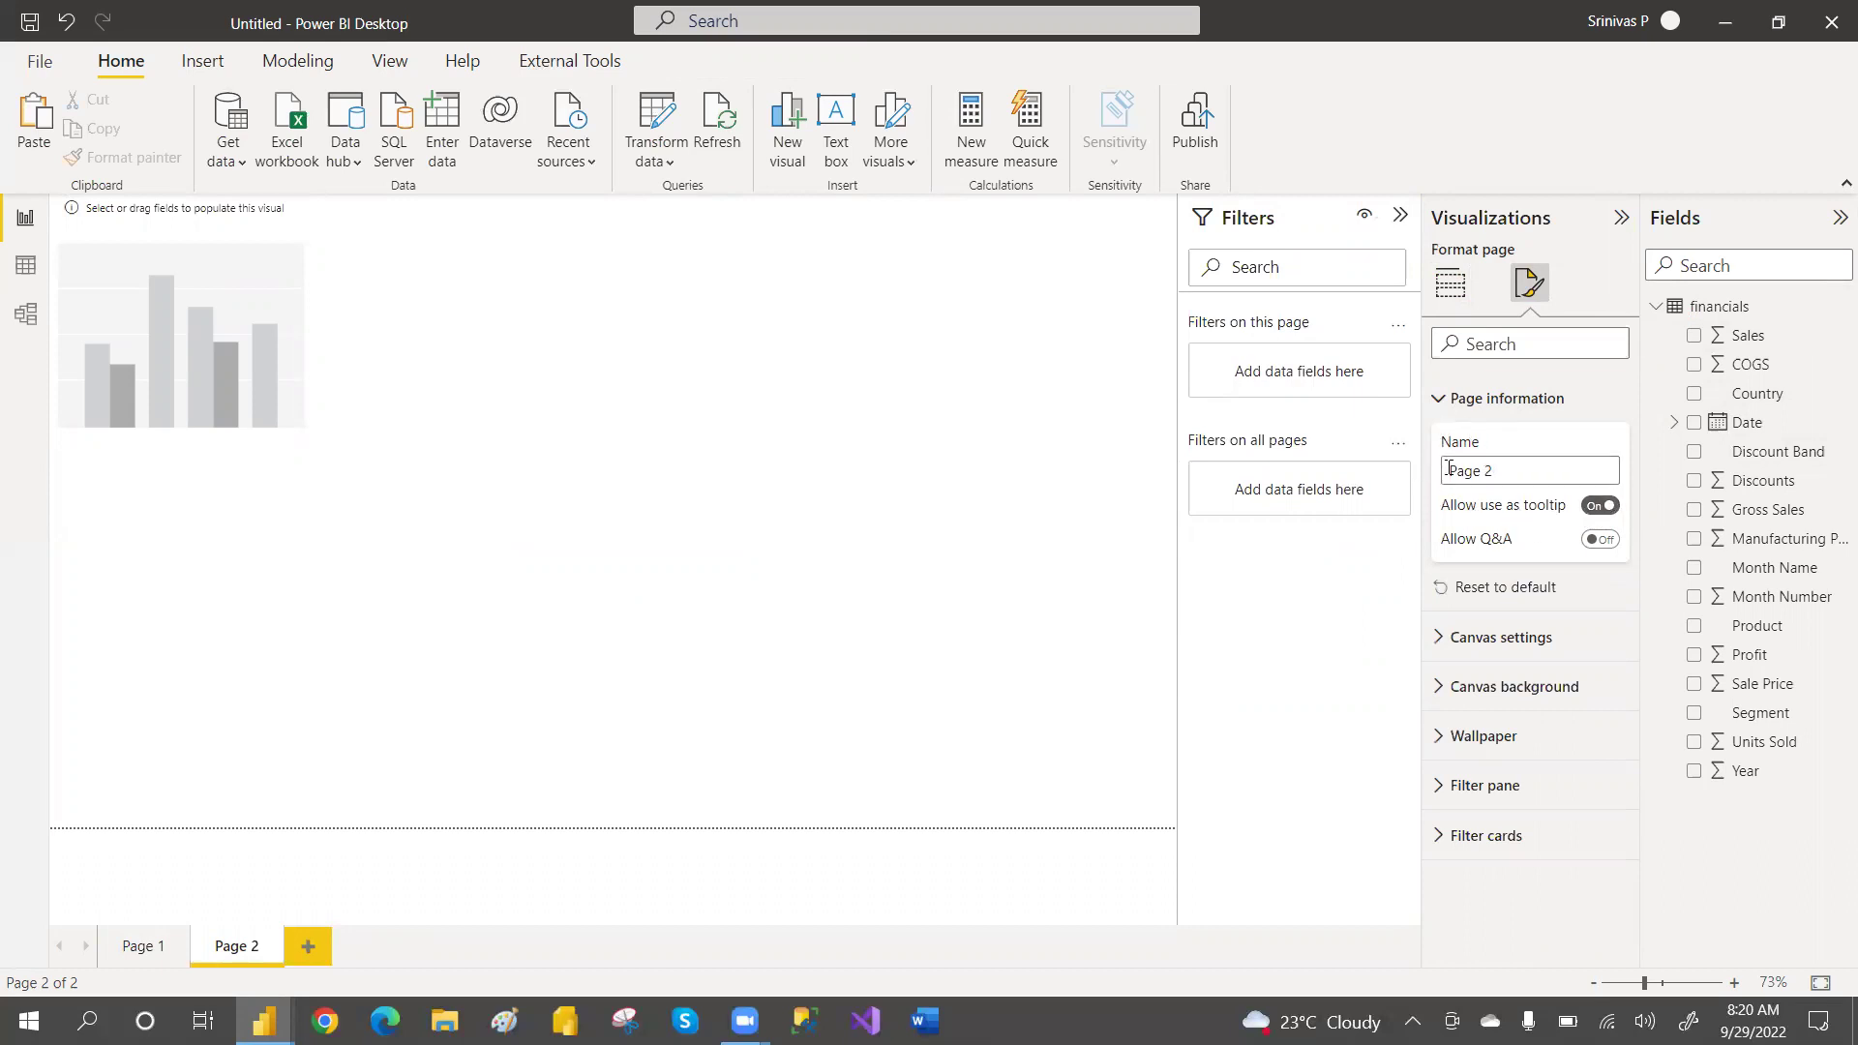
Set the canvas type of Page 2 to Tooltip
left_click(1456, 639)
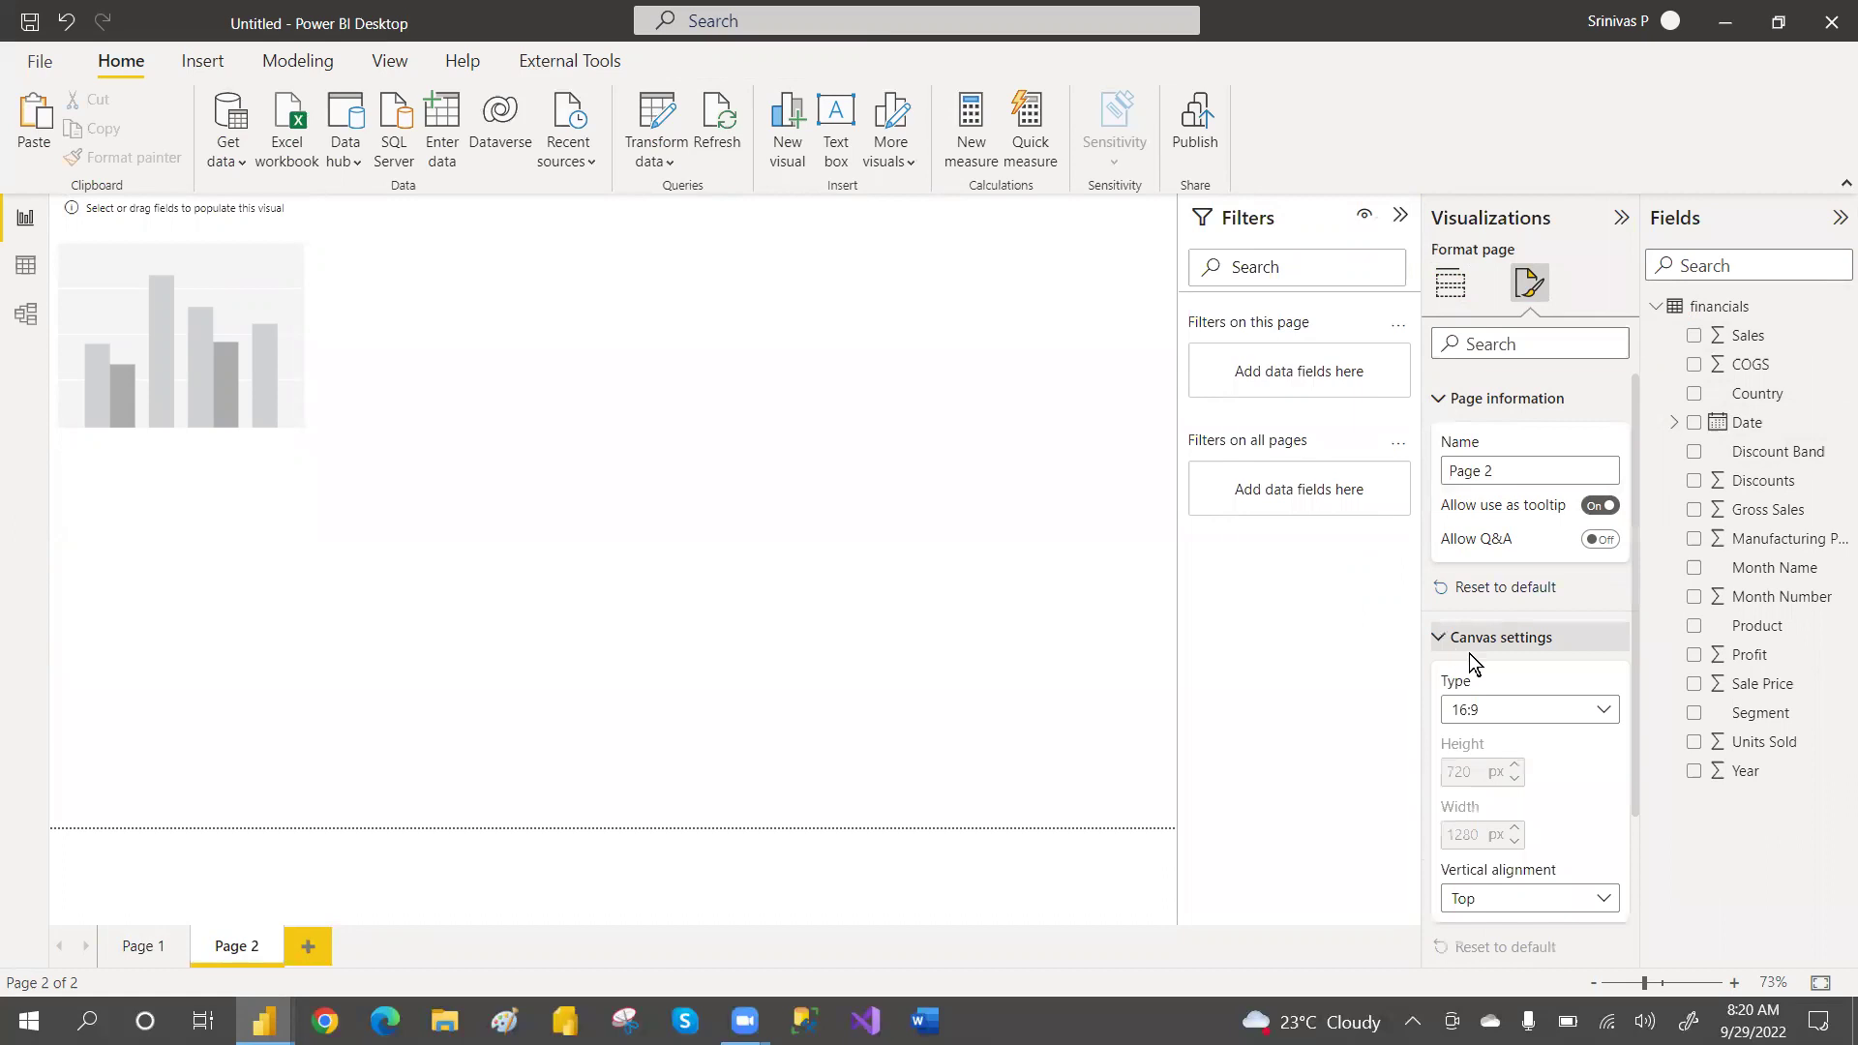
left_click(1503, 716)
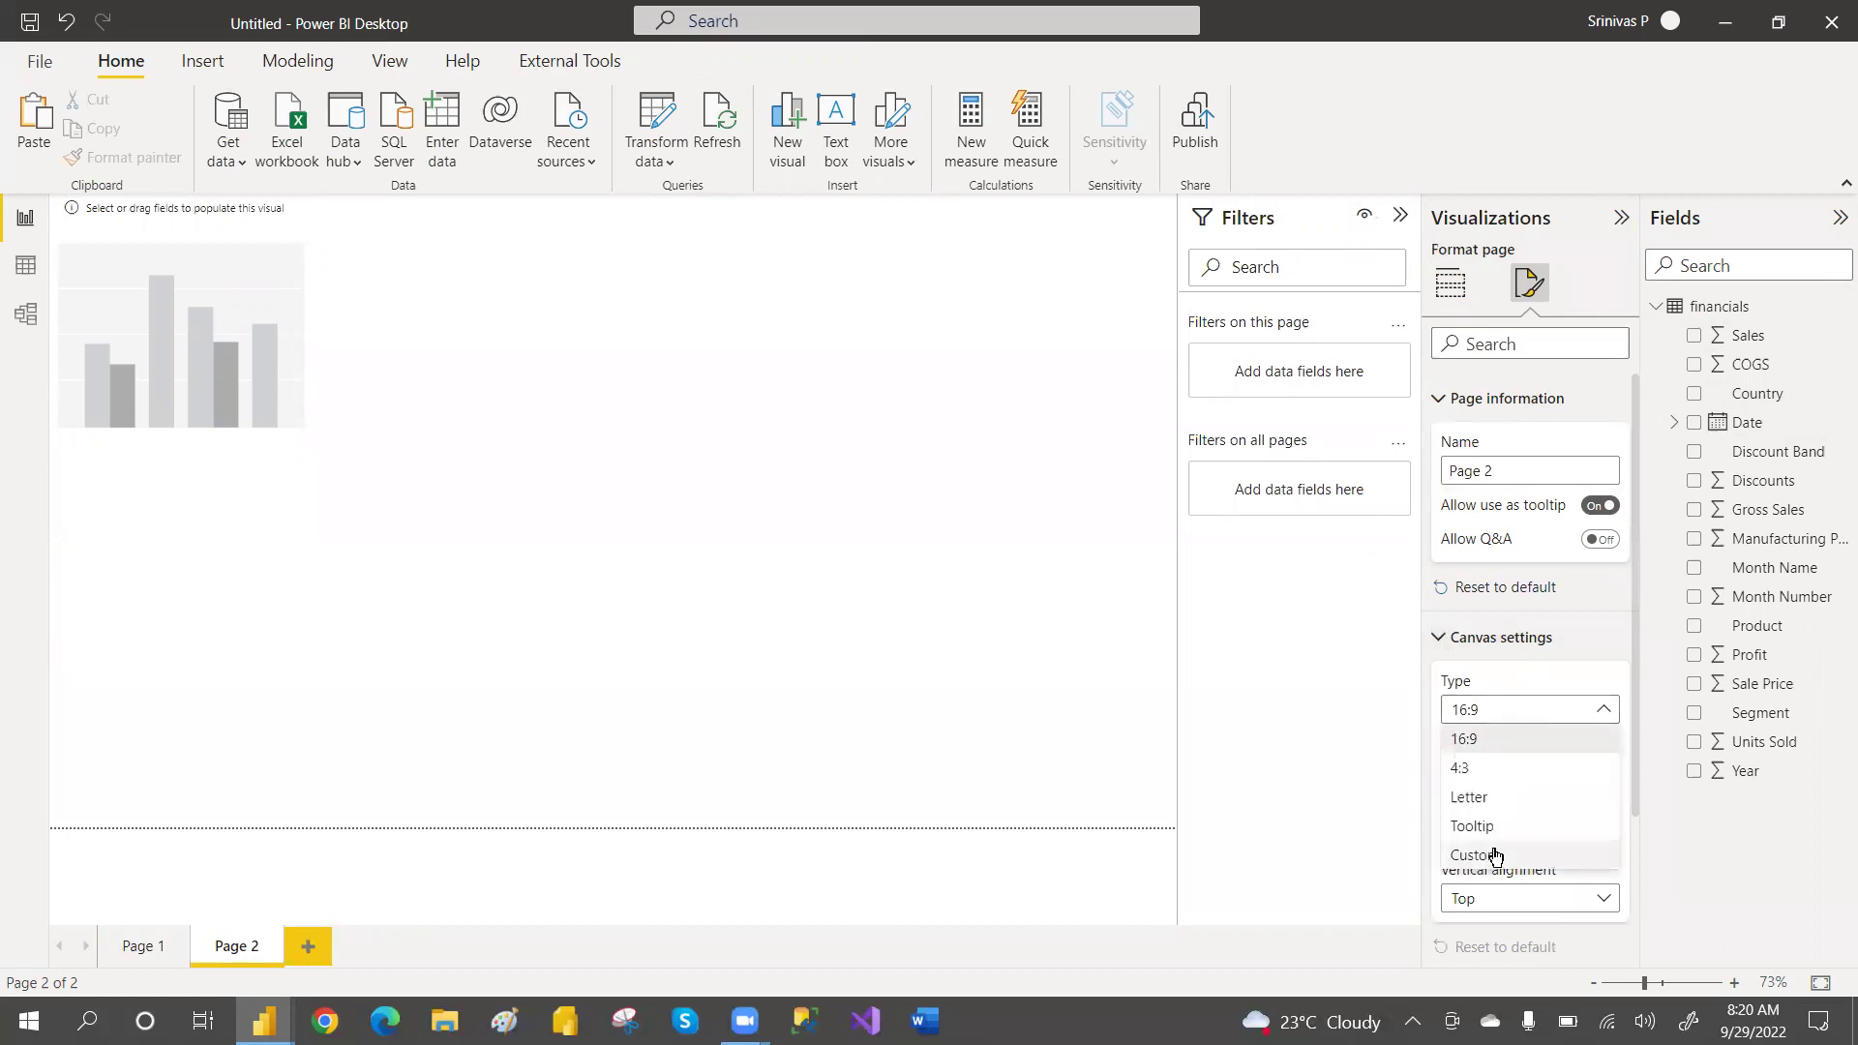
left_click(1471, 827)
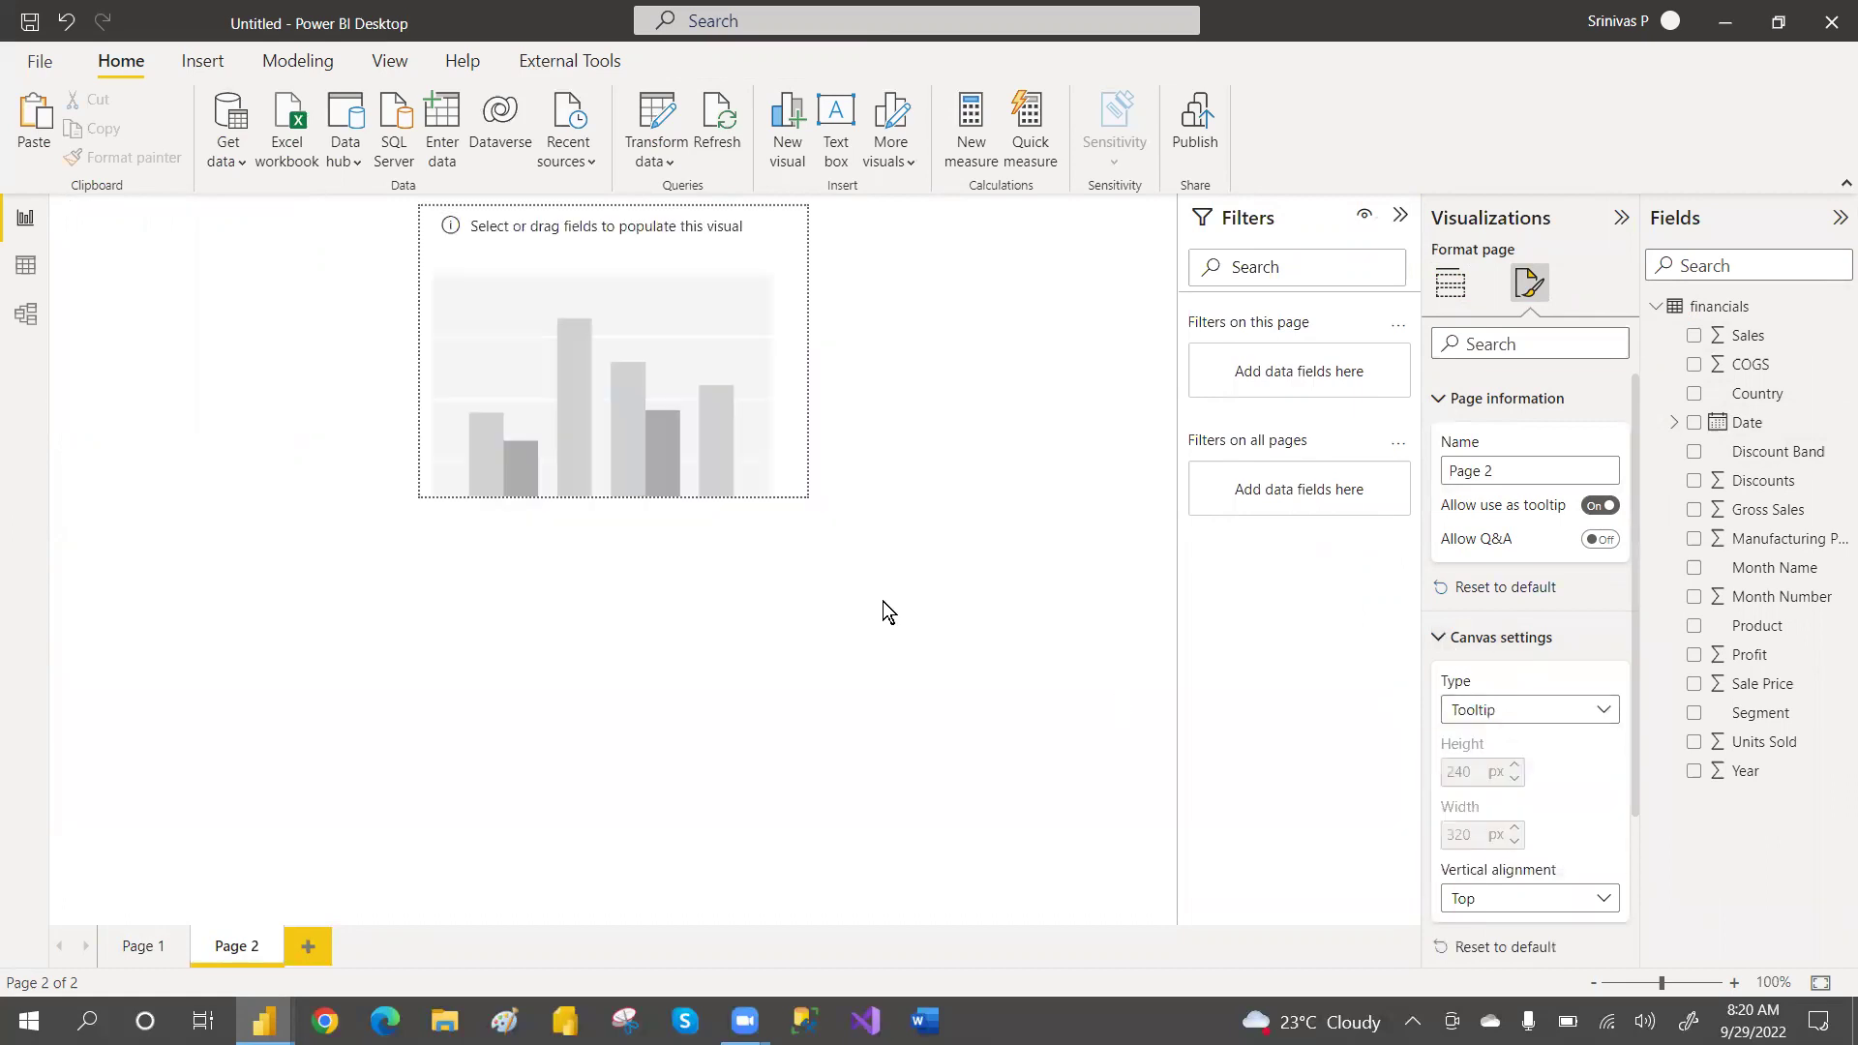
Delete the empty chart placeholder from the tooltip page and add a card showing the Sales field
left_click(724, 309)
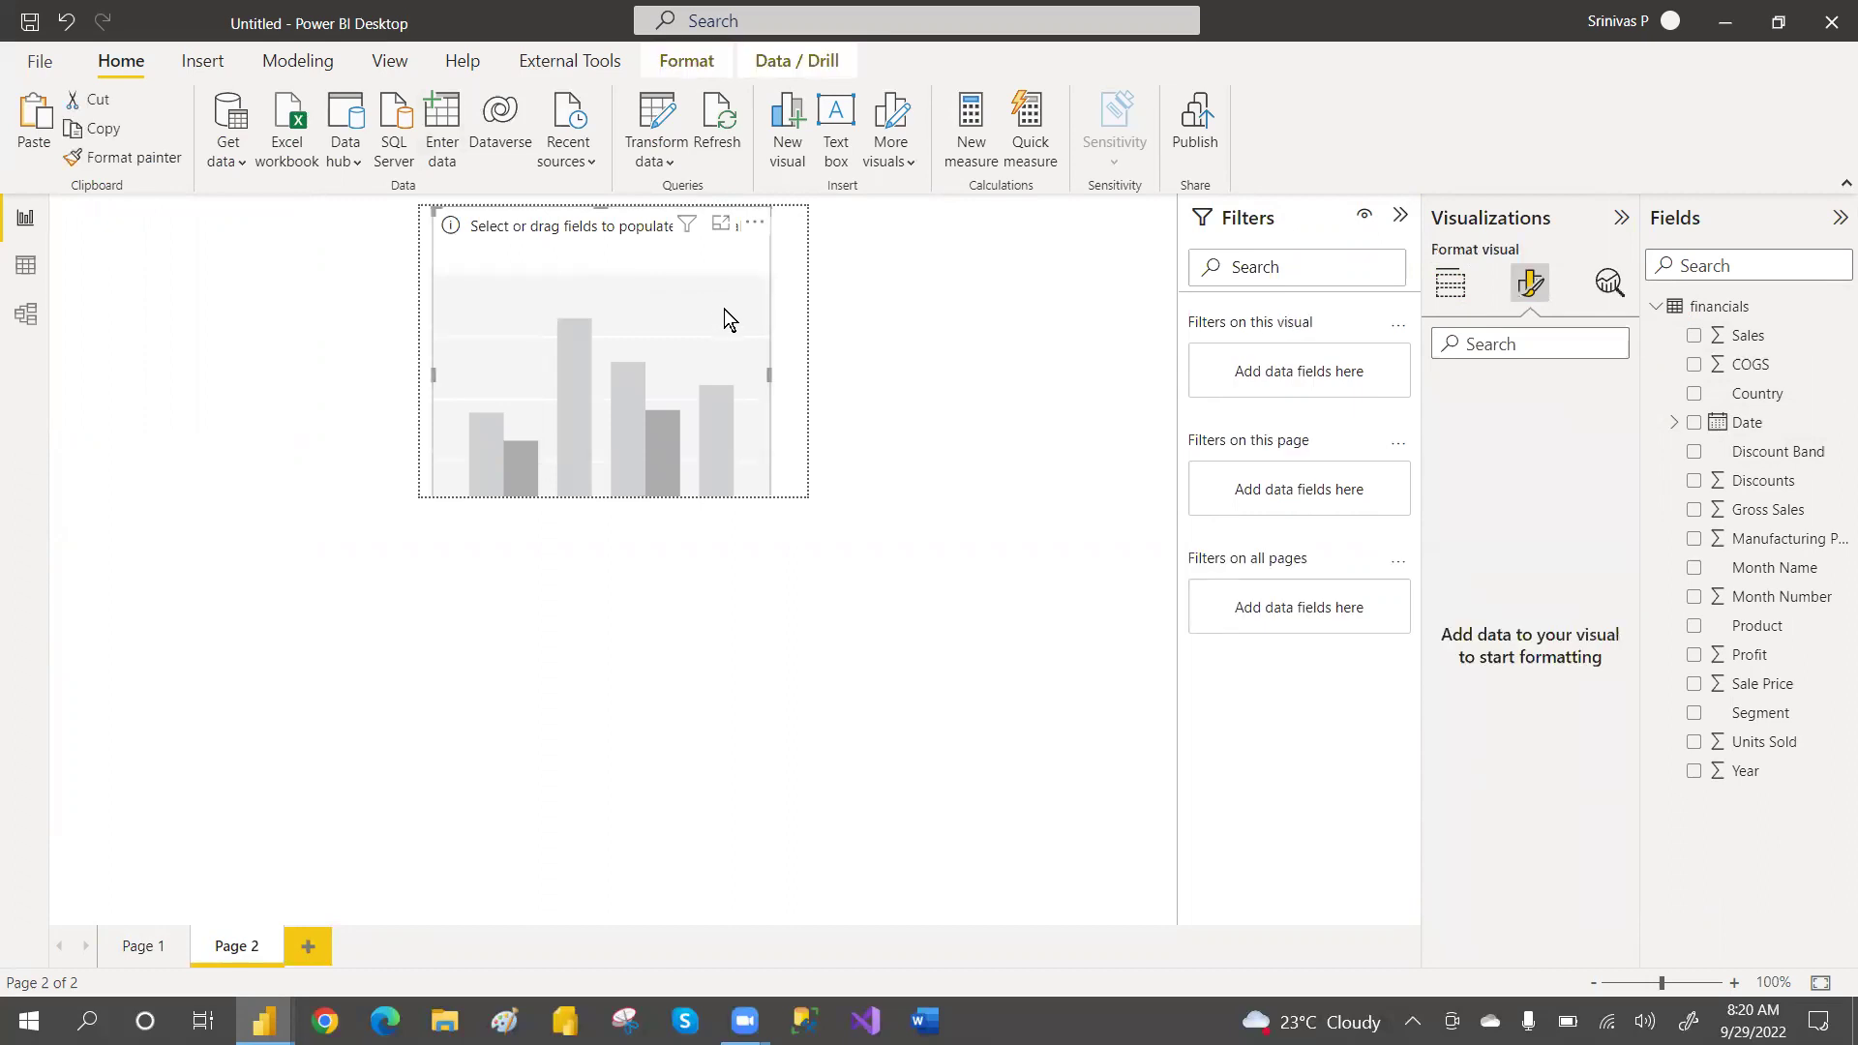
key("Delete")
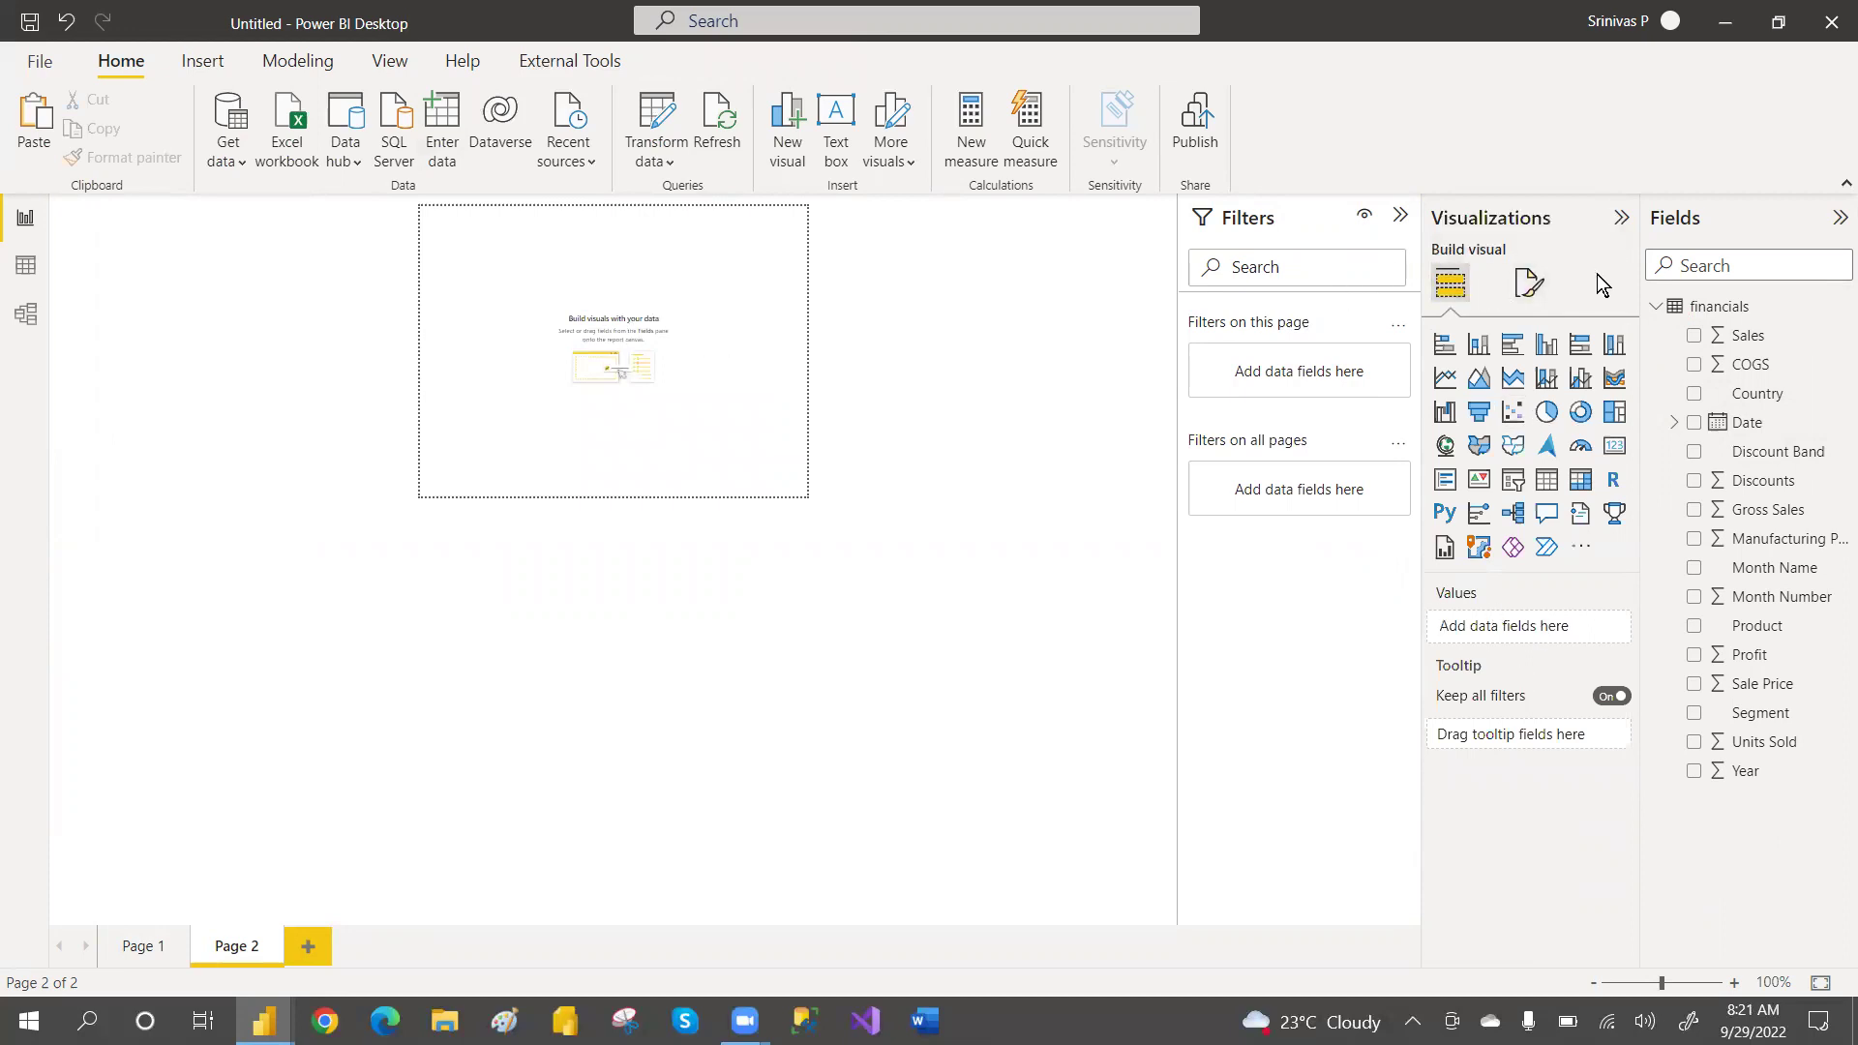
left_click(1518, 298)
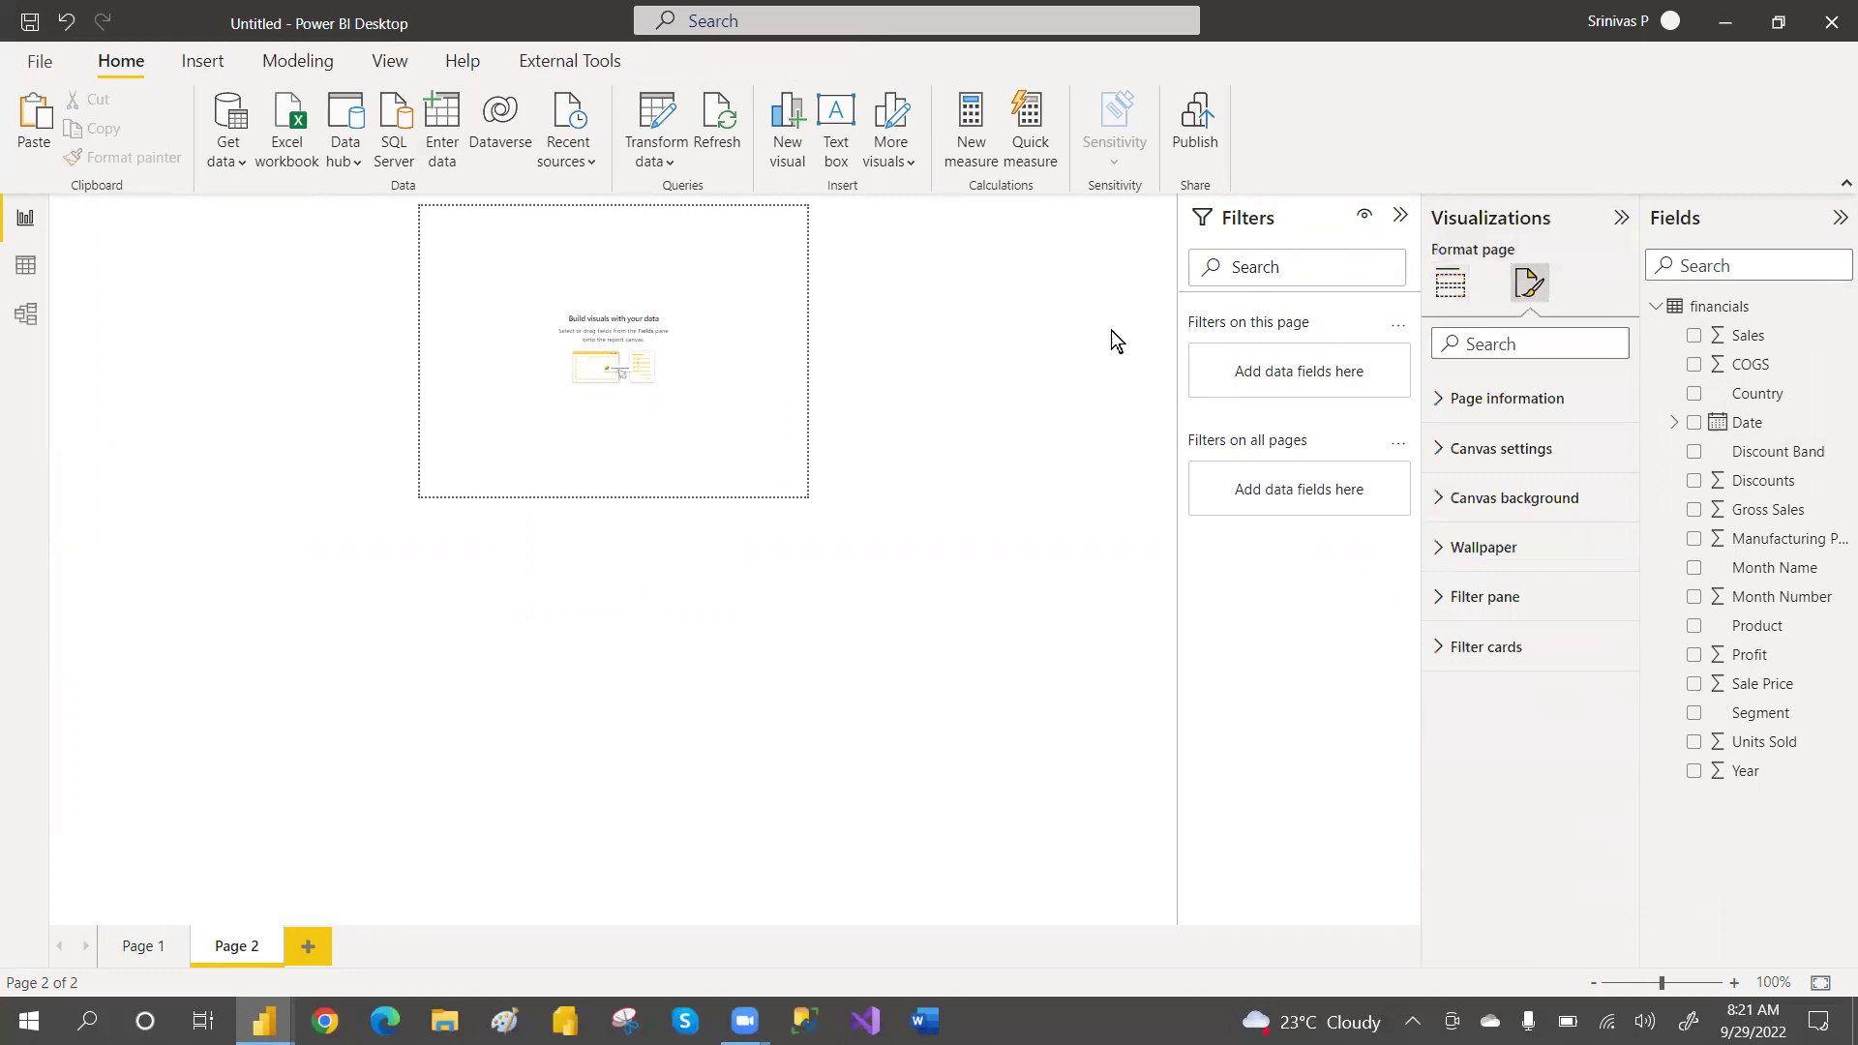
left_click(627, 334)
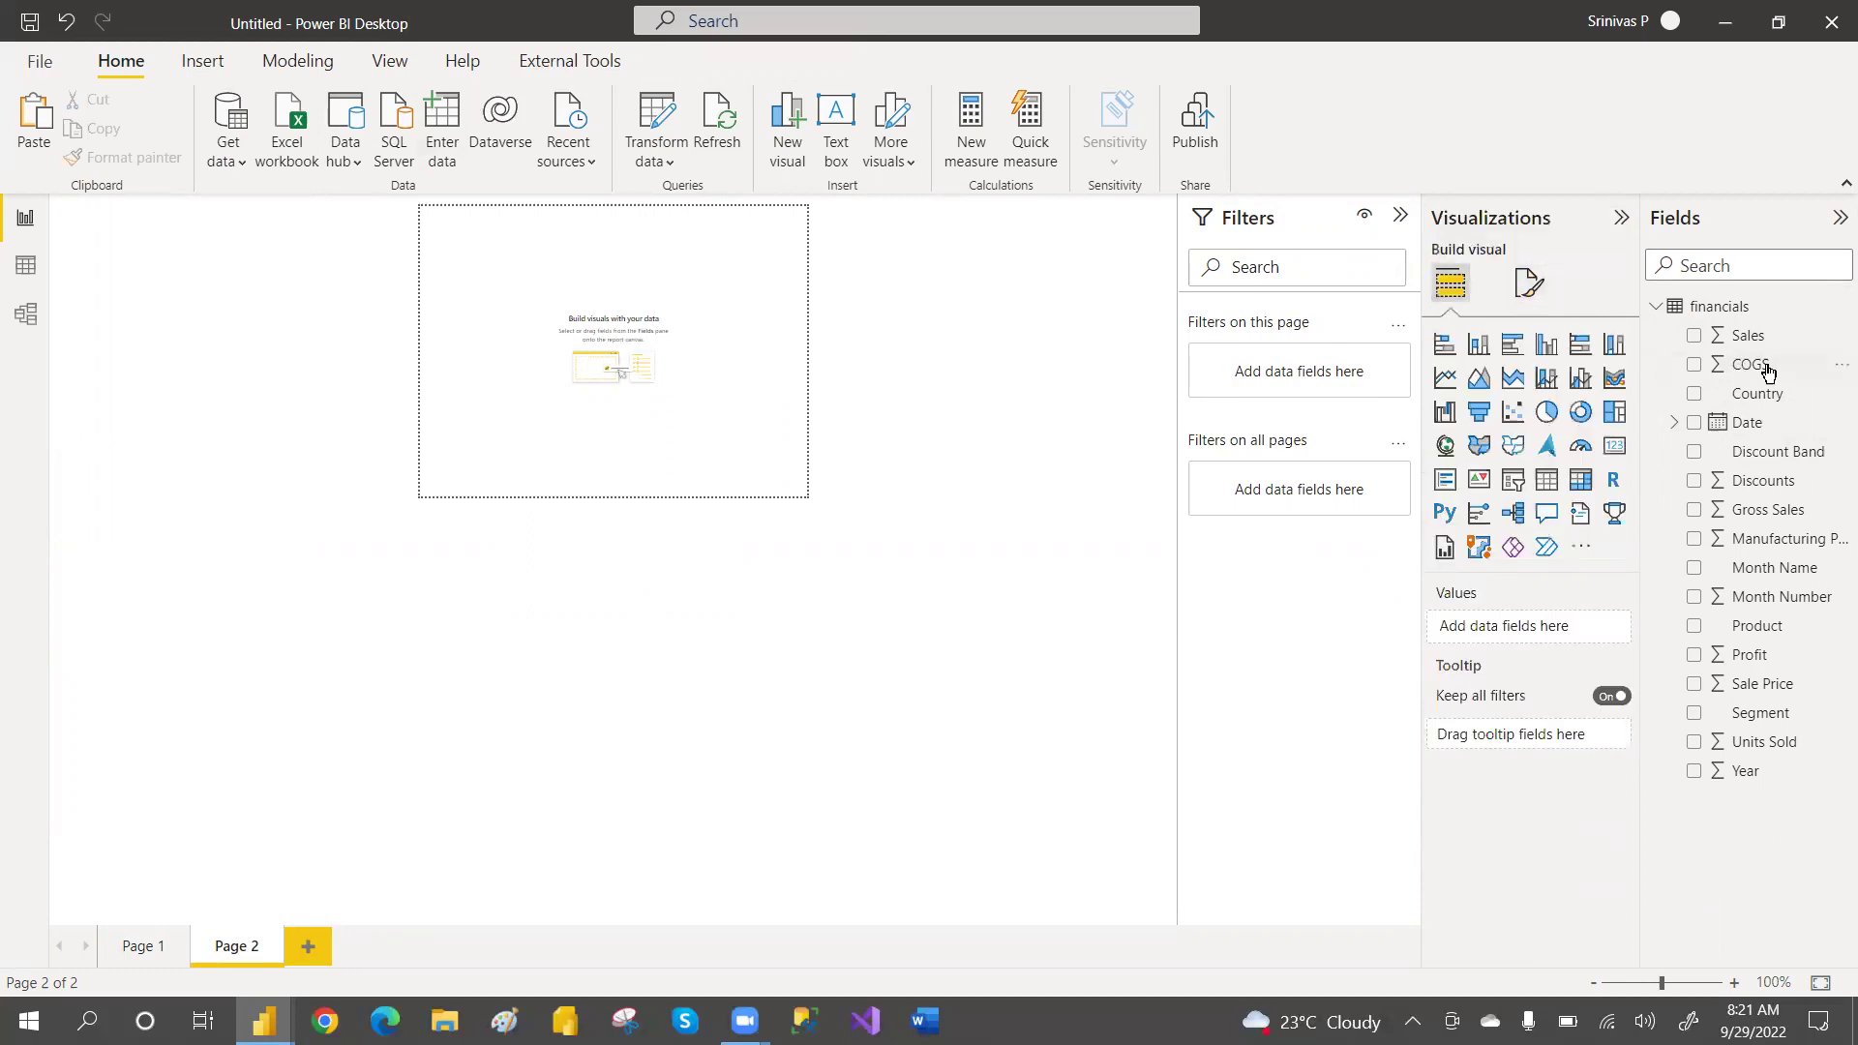
left_click(1694, 337)
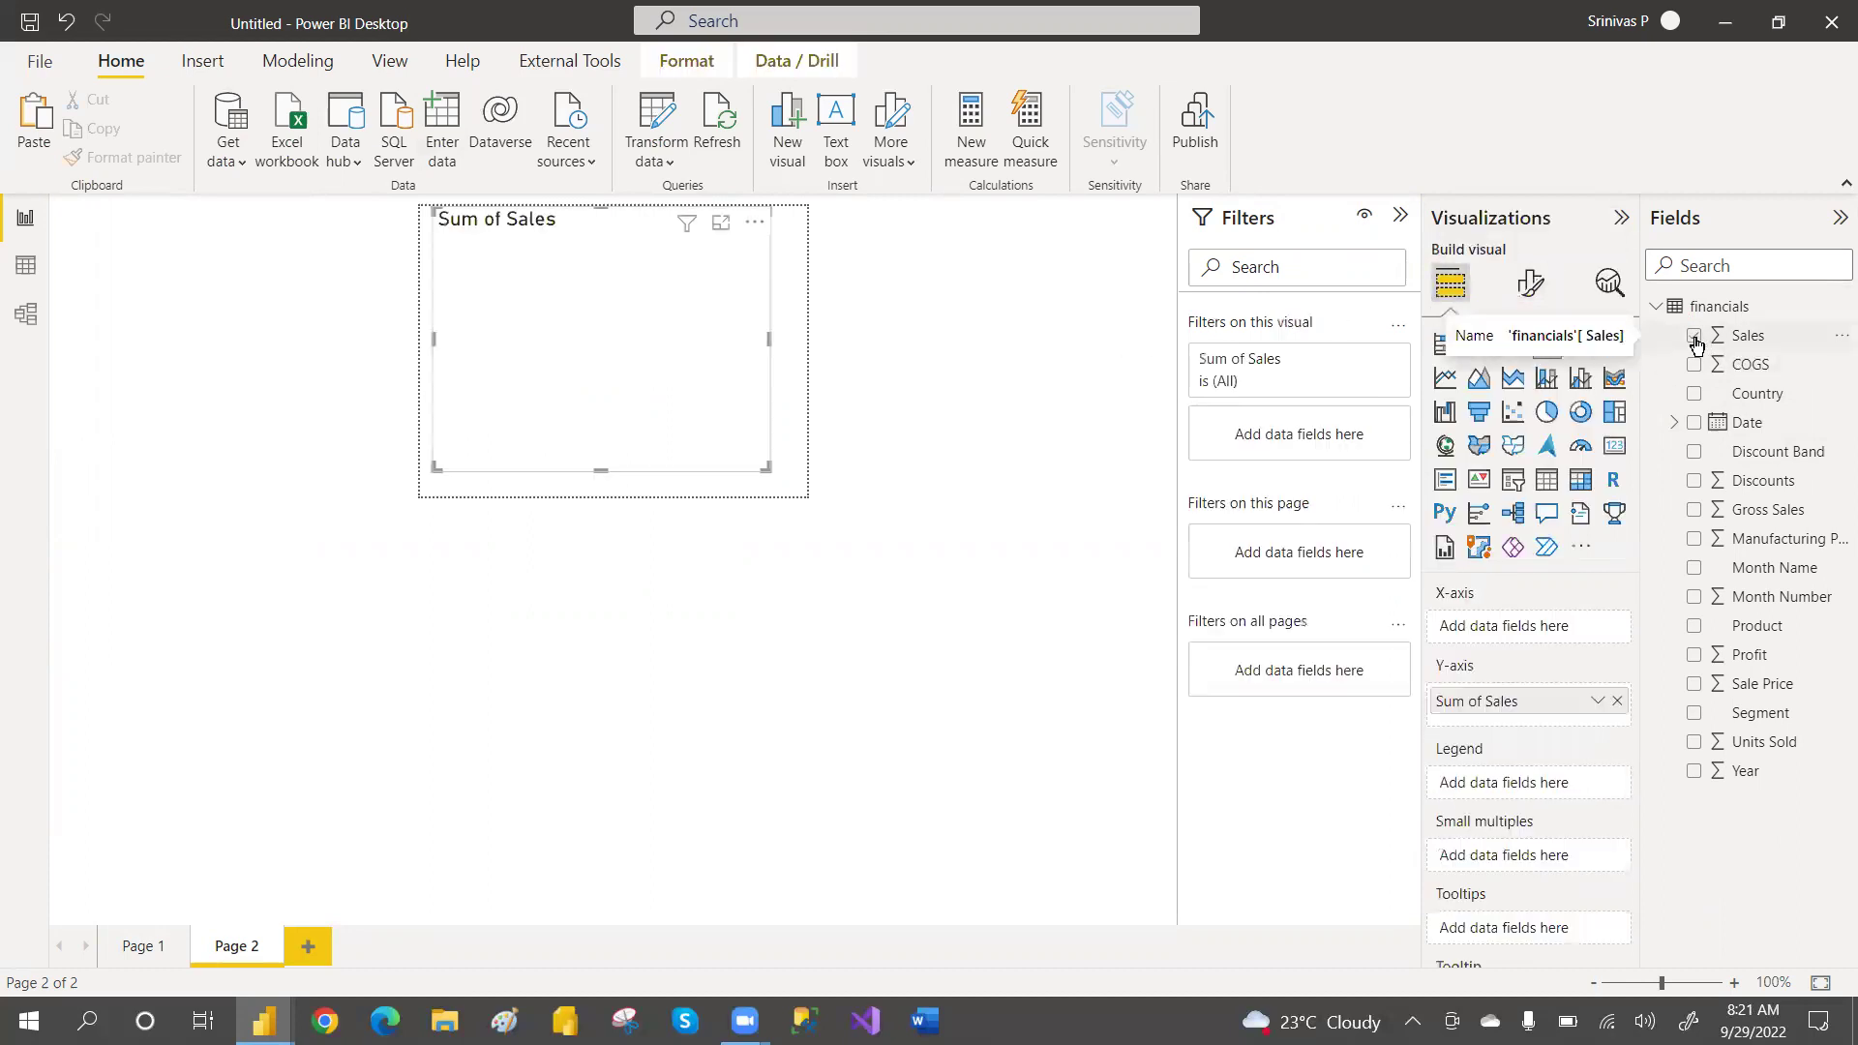
left_click(1618, 450)
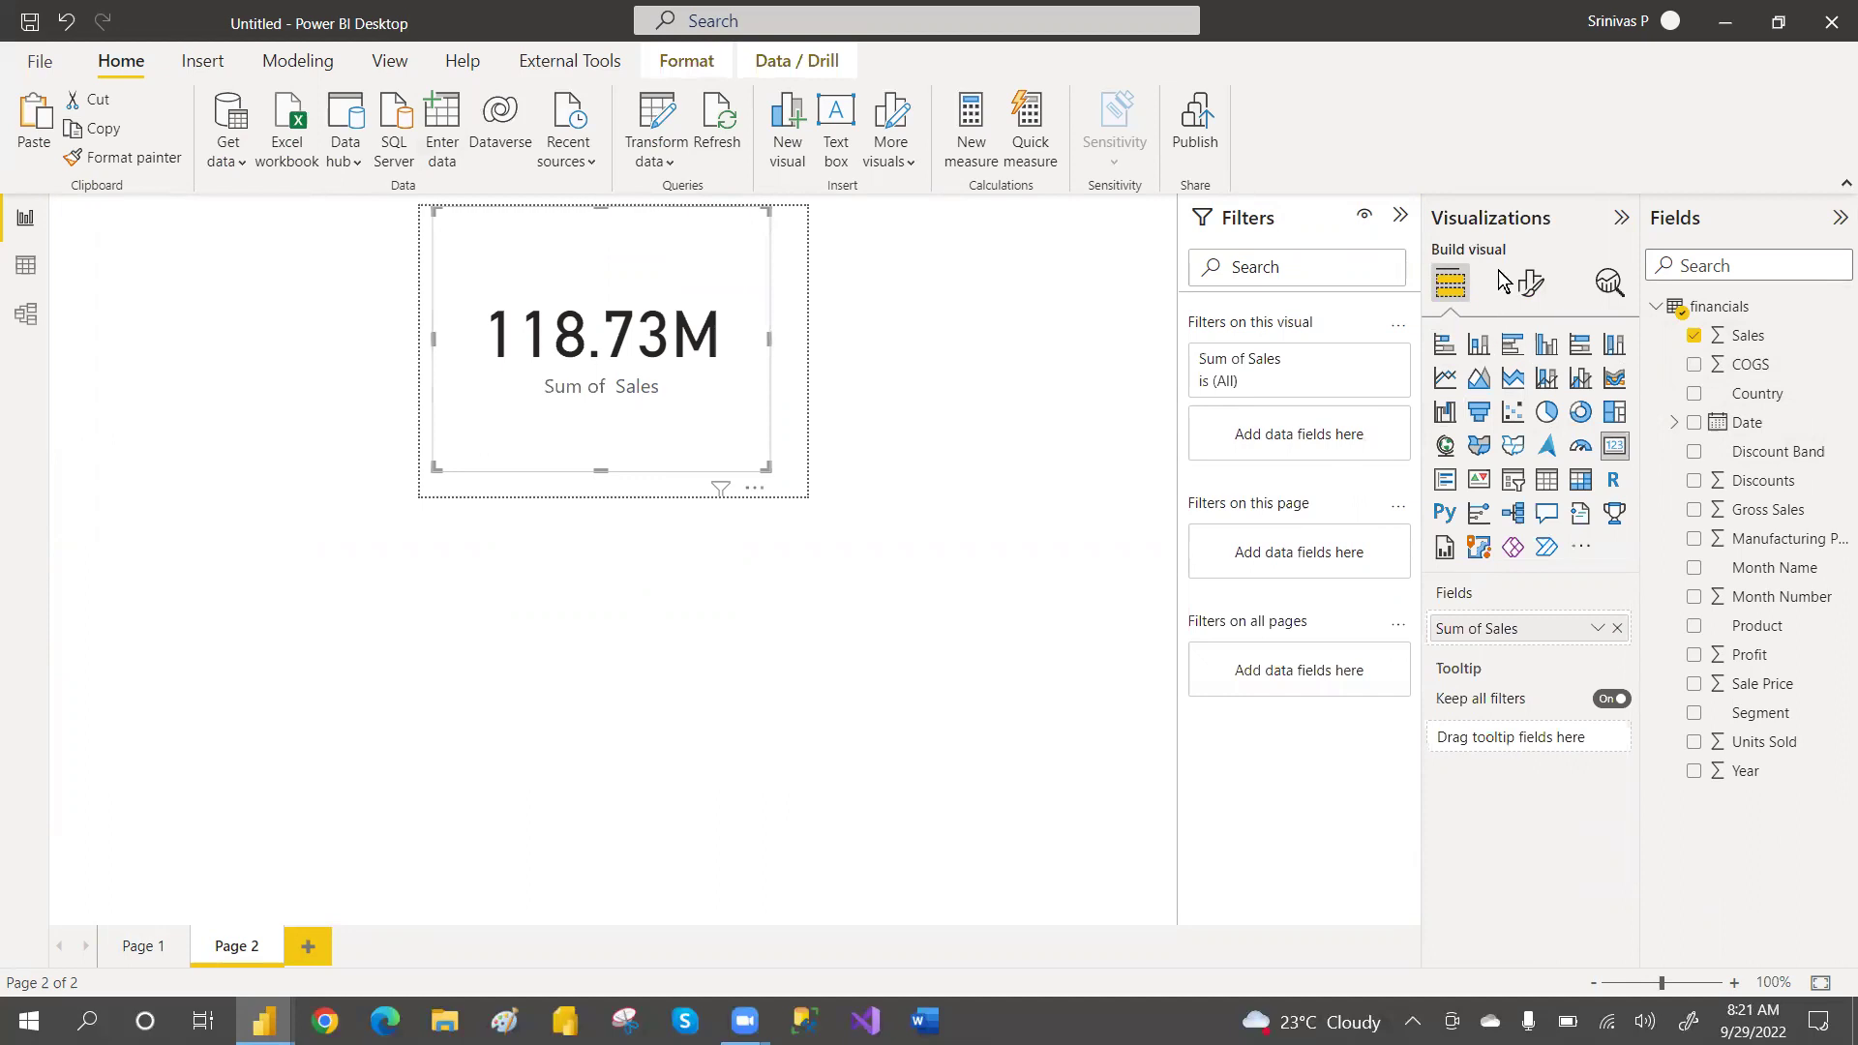
Set the Sales card's callout value font size to 14 and turn off its category label
left_click(1527, 278)
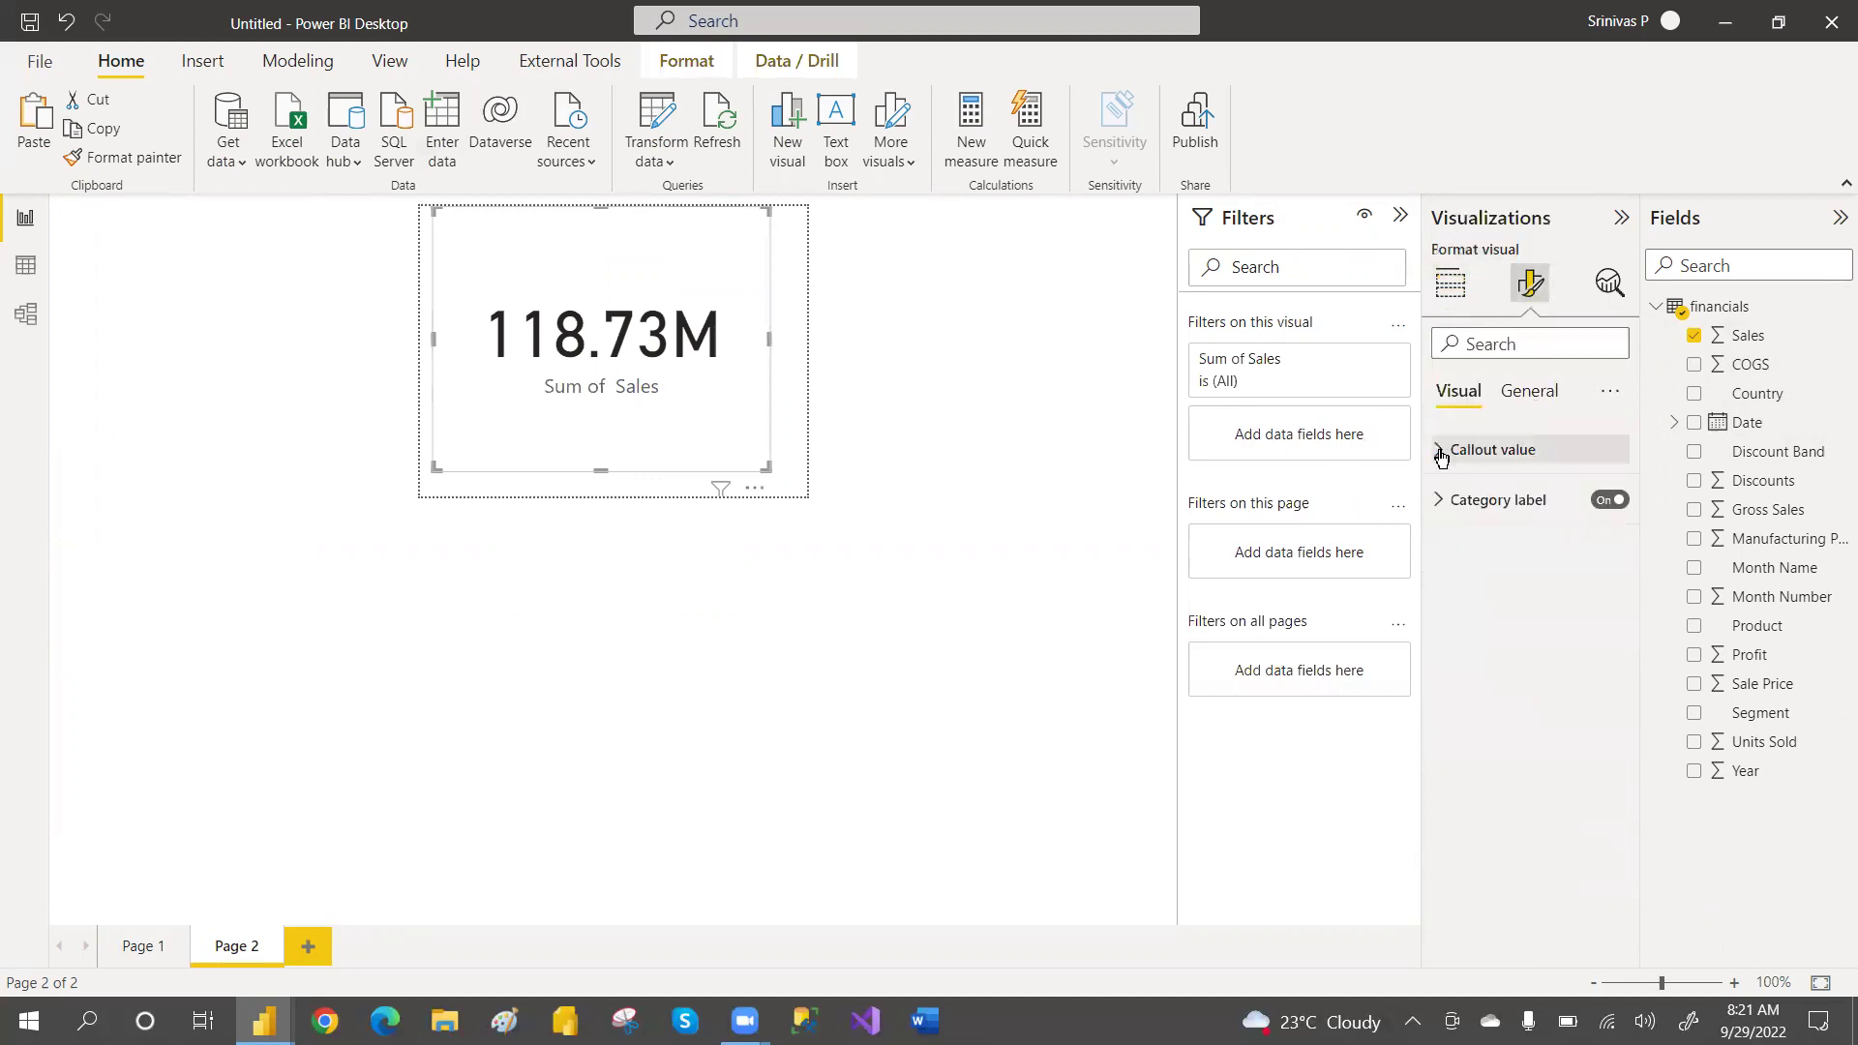
left_click(1512, 461)
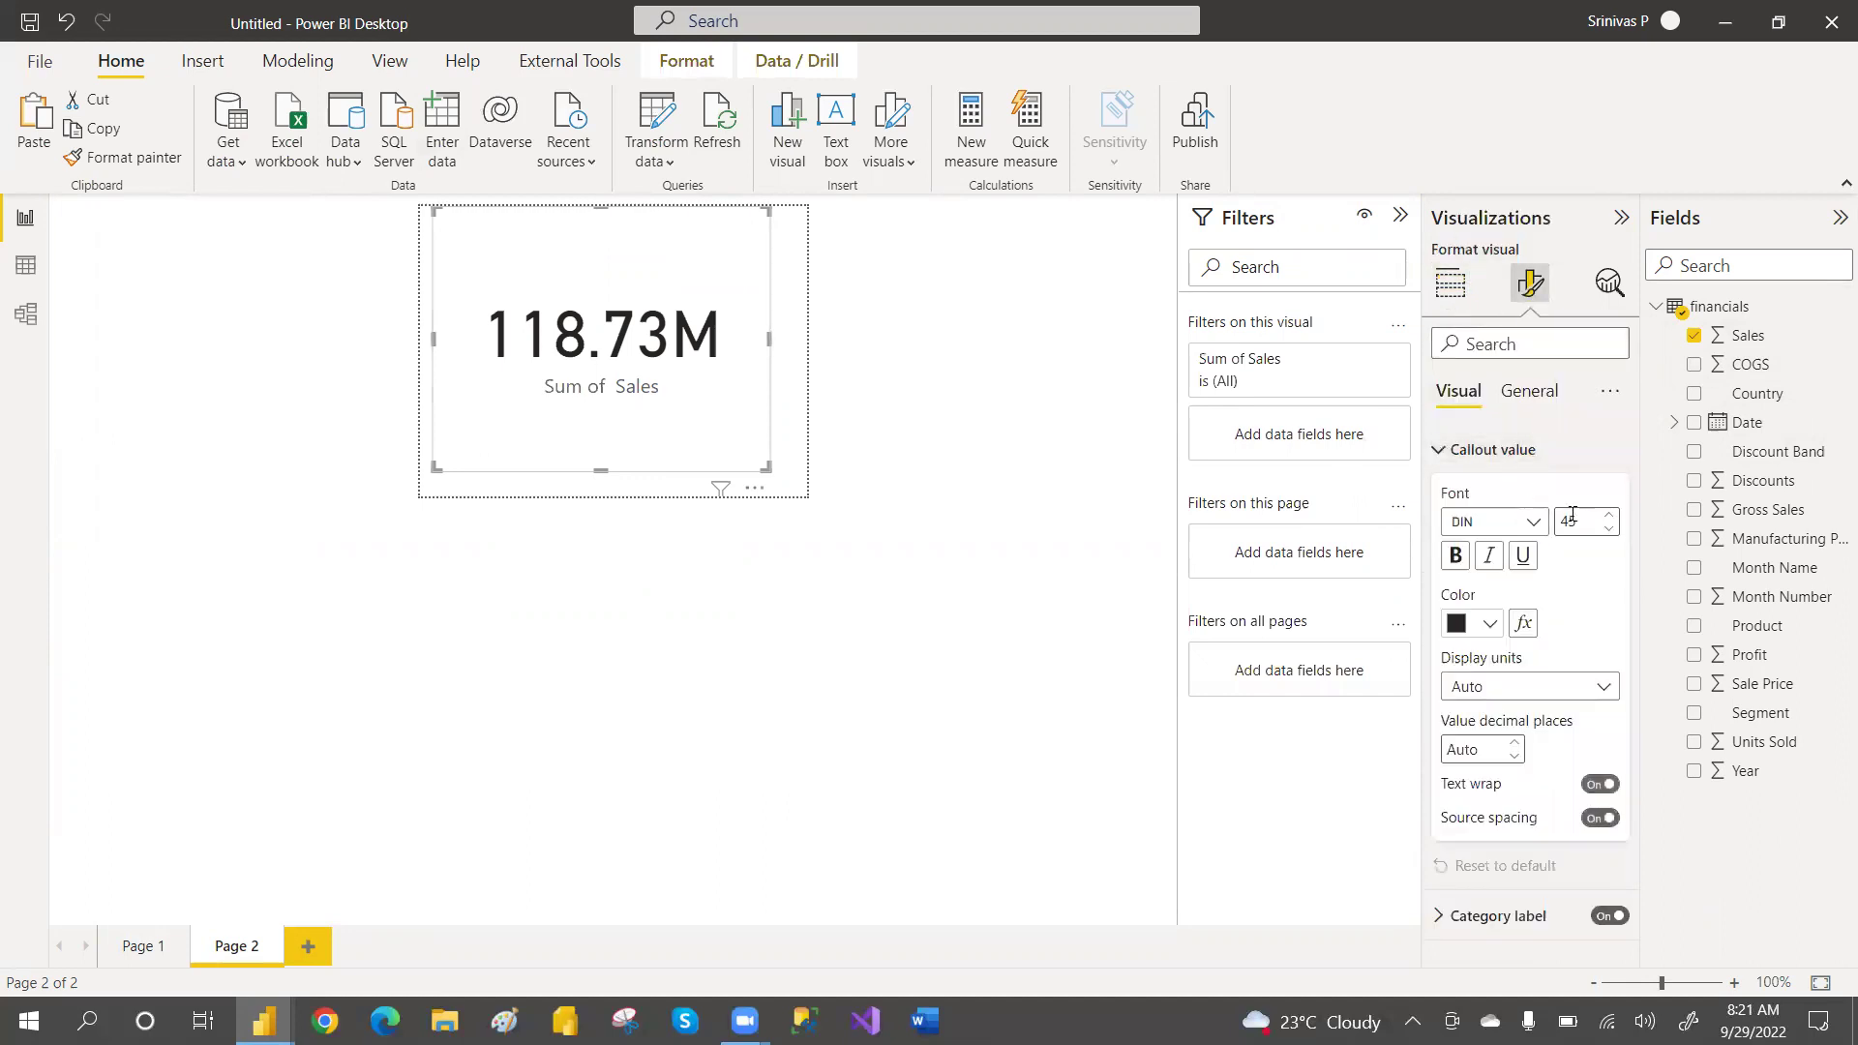
left_click(1572, 516)
type("14")
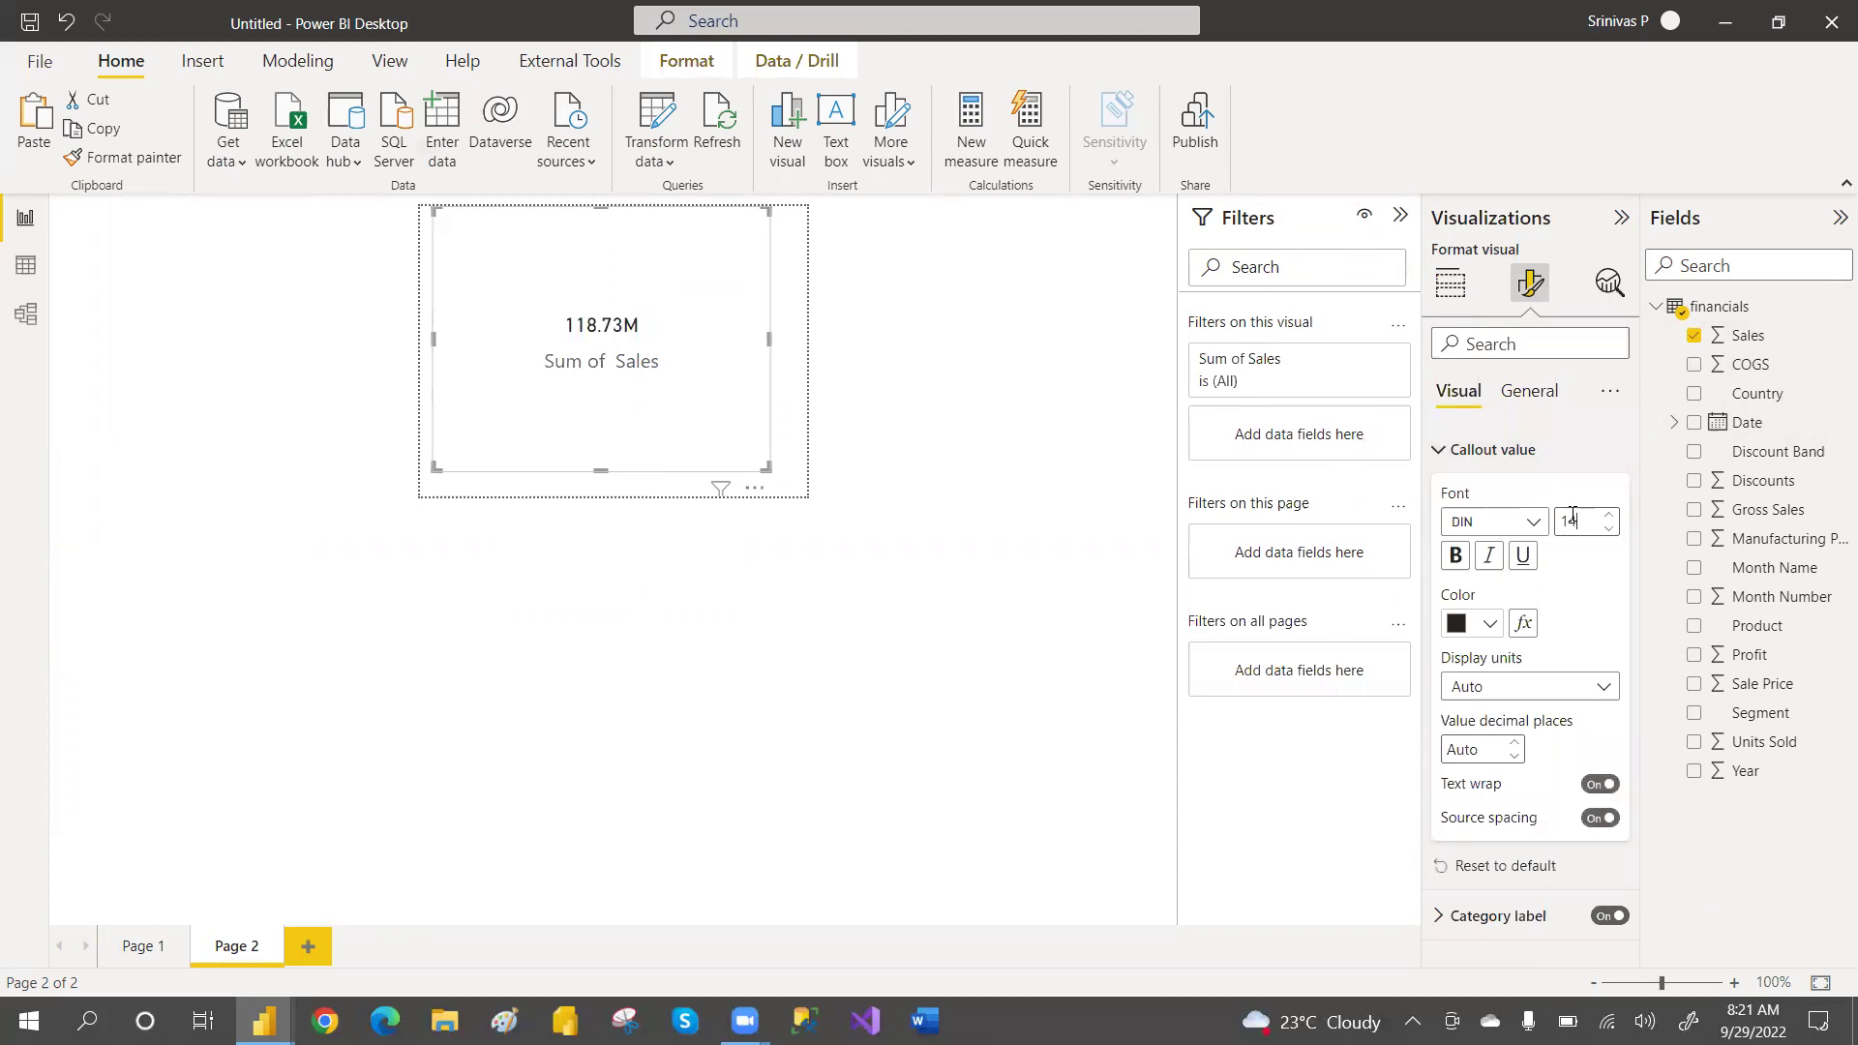
left_click(1442, 451)
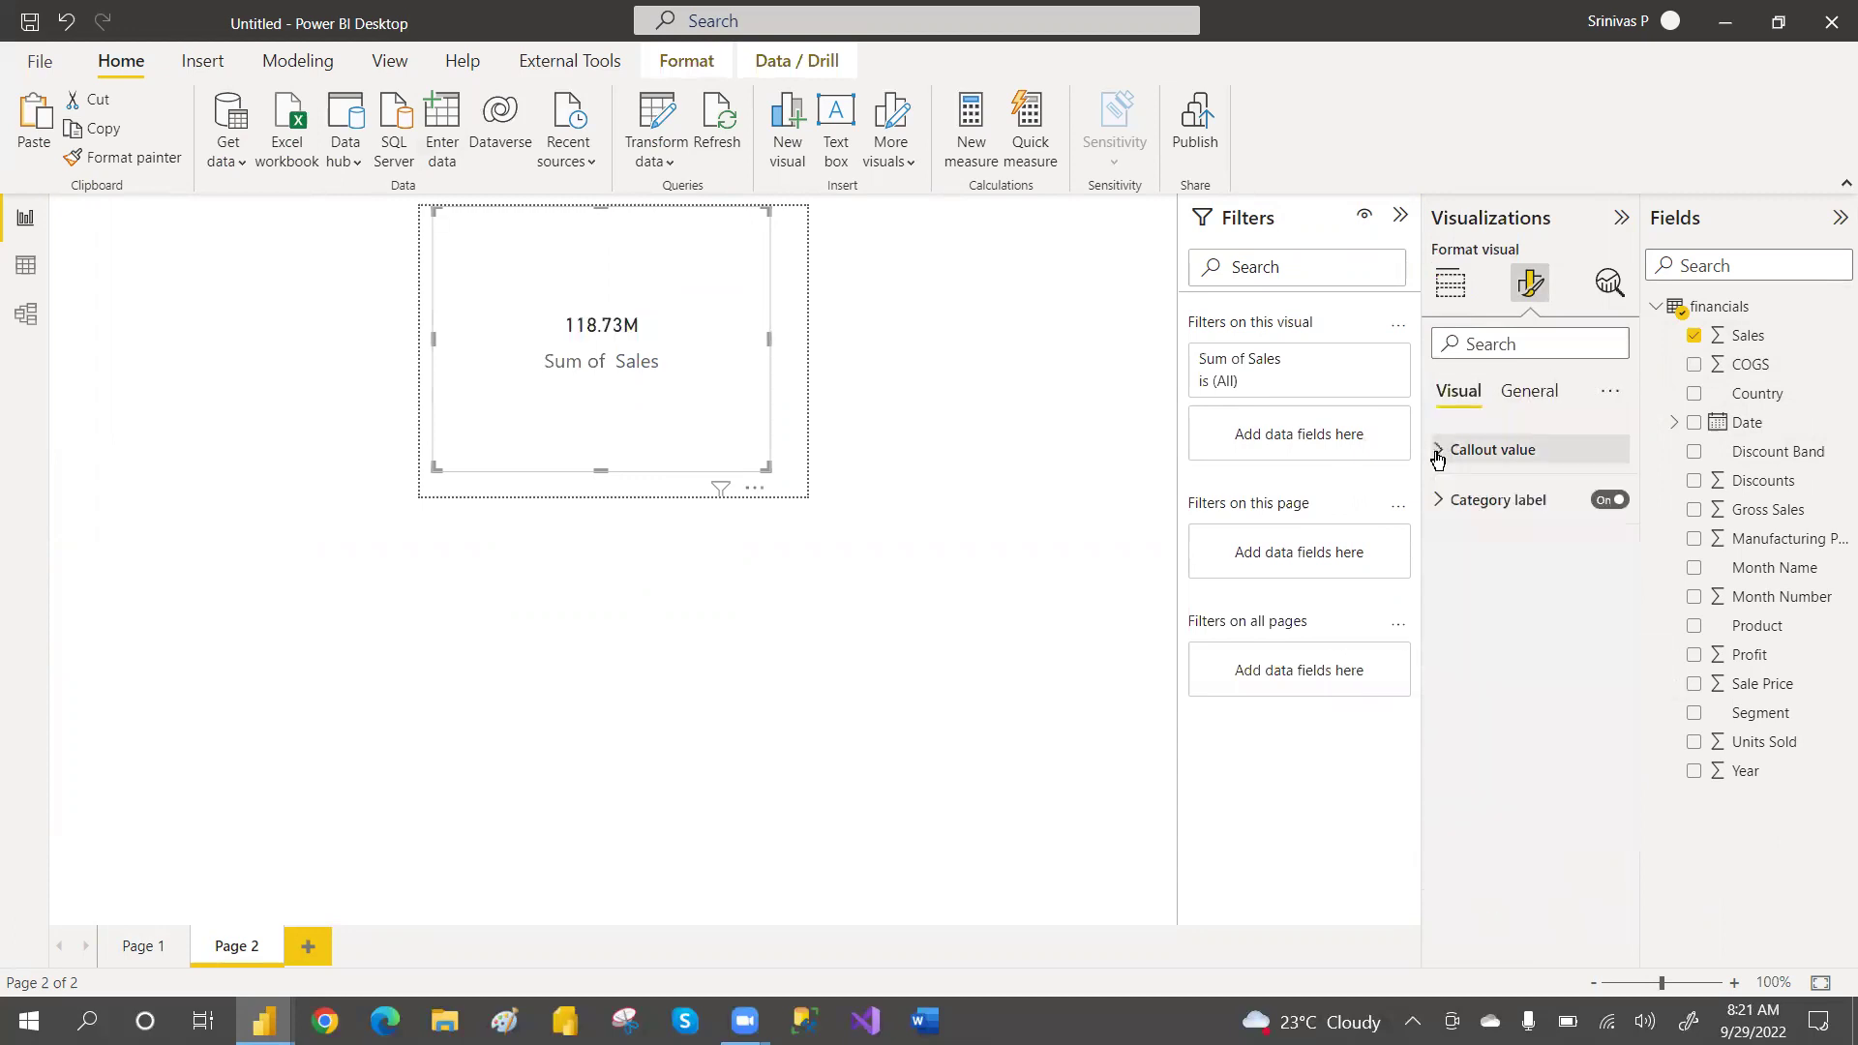
left_click(1609, 500)
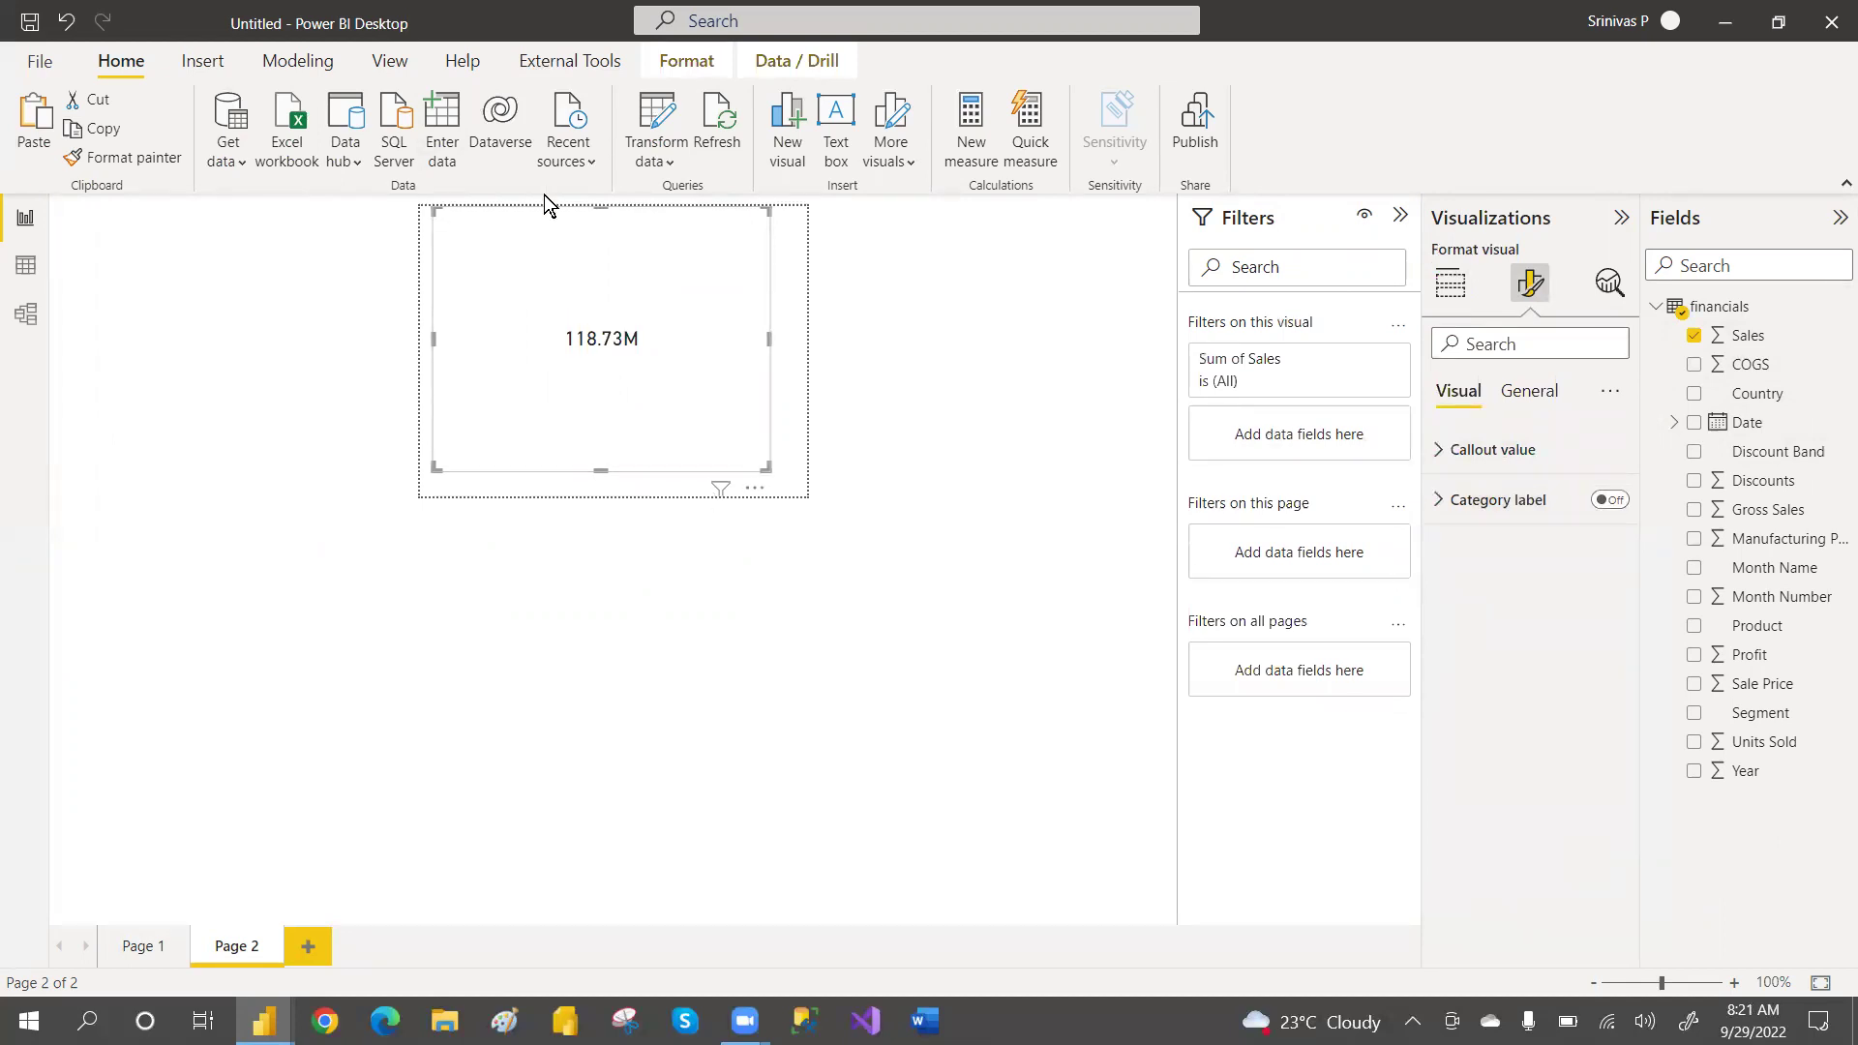
Shrink the Sales card to fit its value and place it in the tooltip page's upper right area
left_click_drag(435, 209, 641, 404)
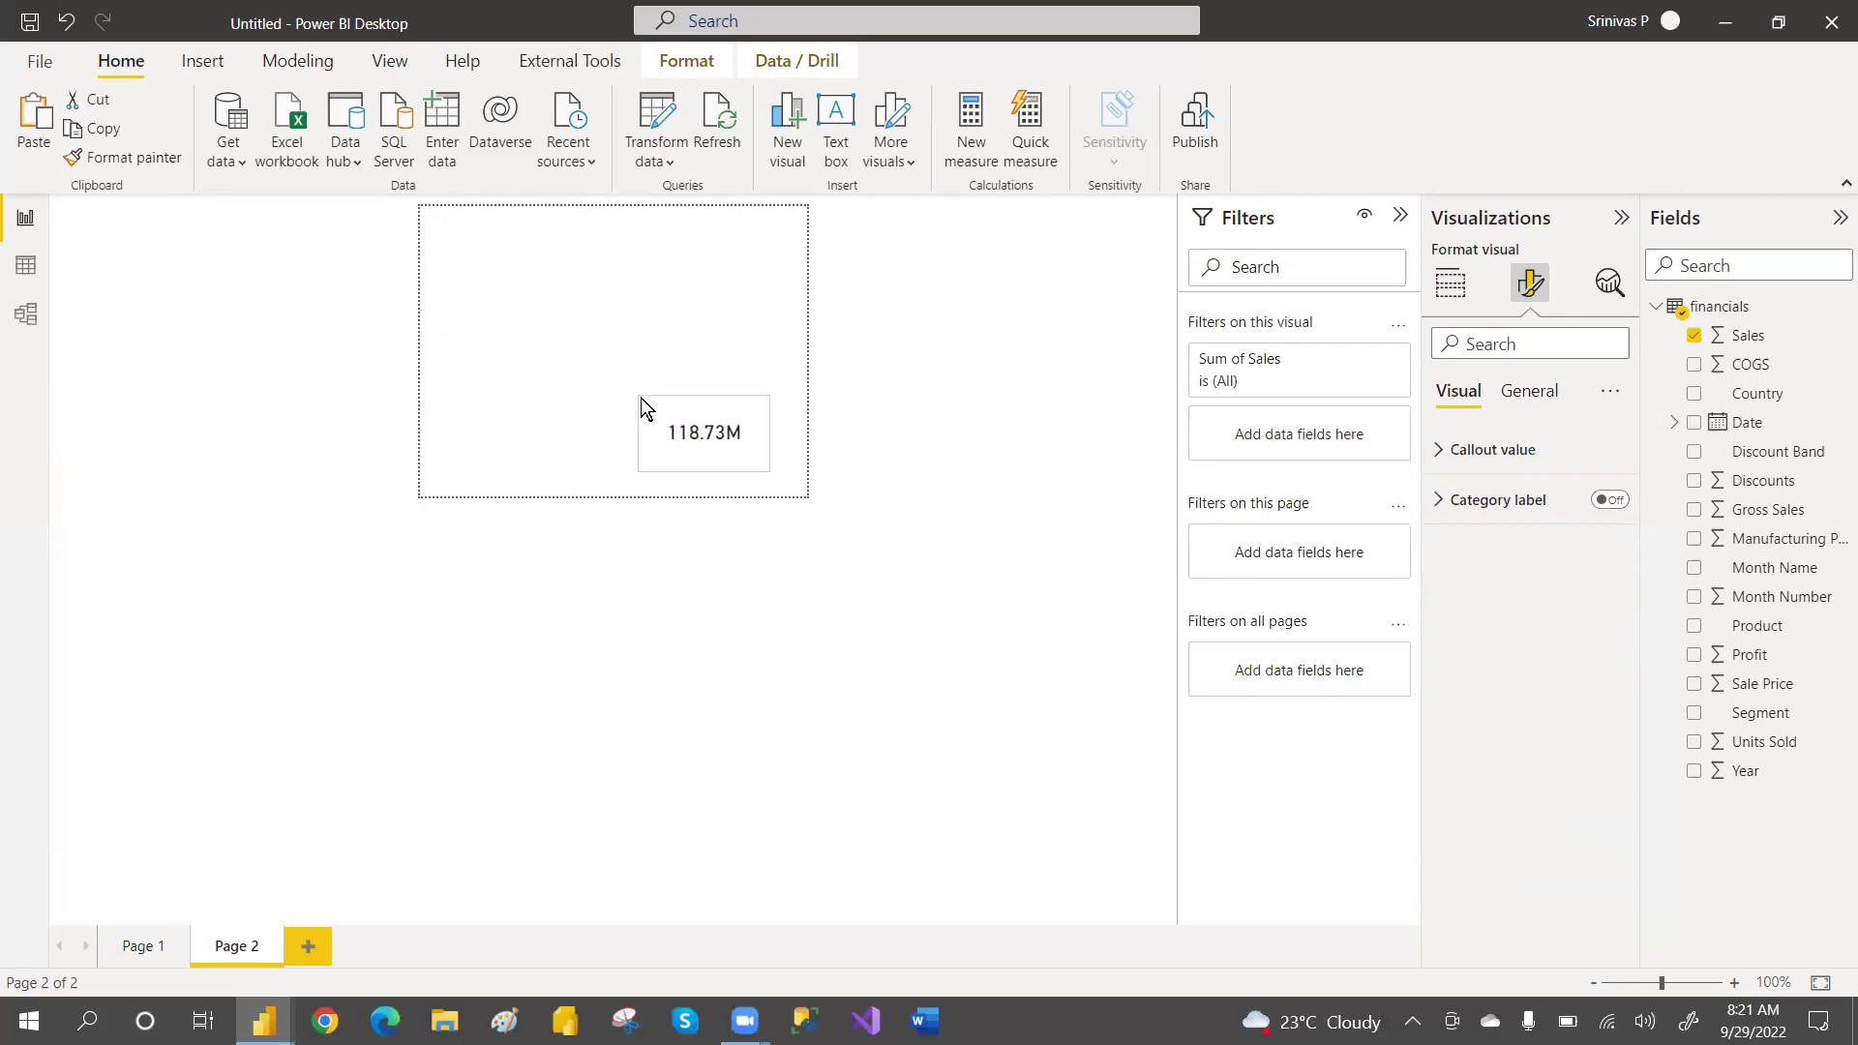
left_click_drag(759, 387, 772, 207)
left_click_drag(780, 298, 776, 264)
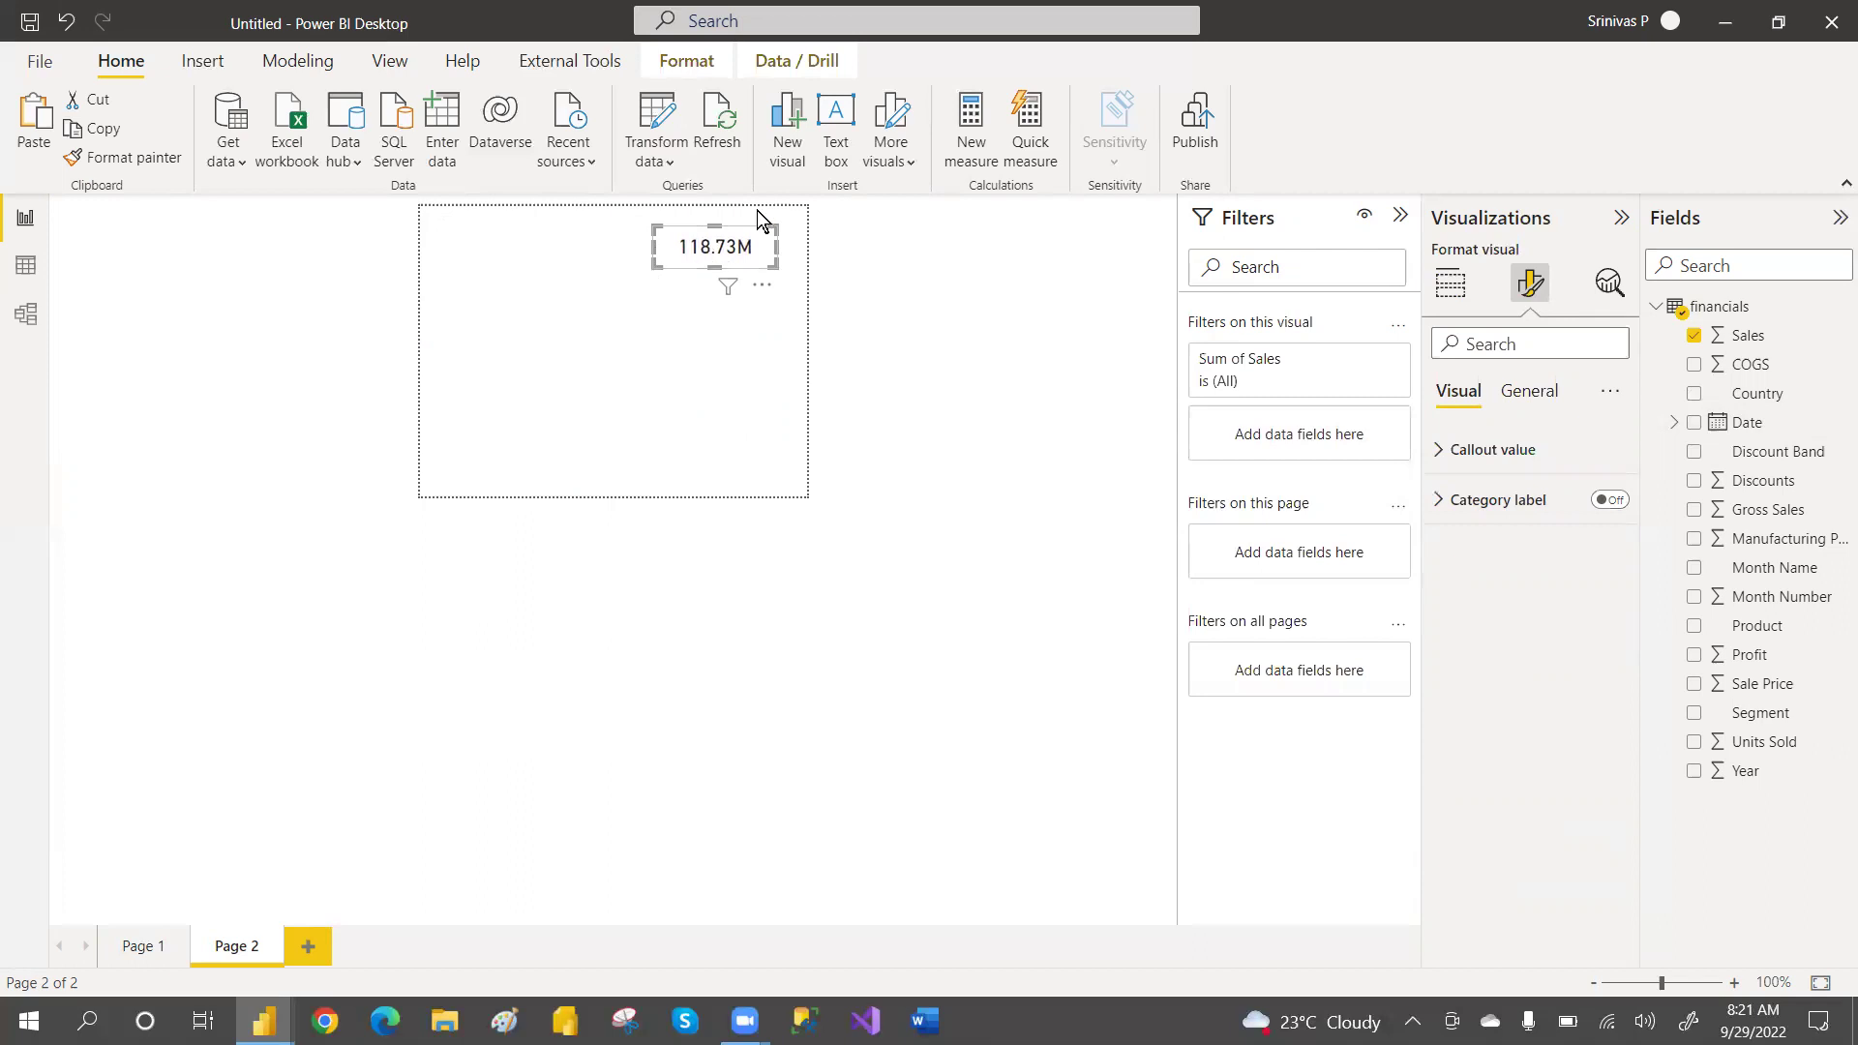
left_click(685, 354)
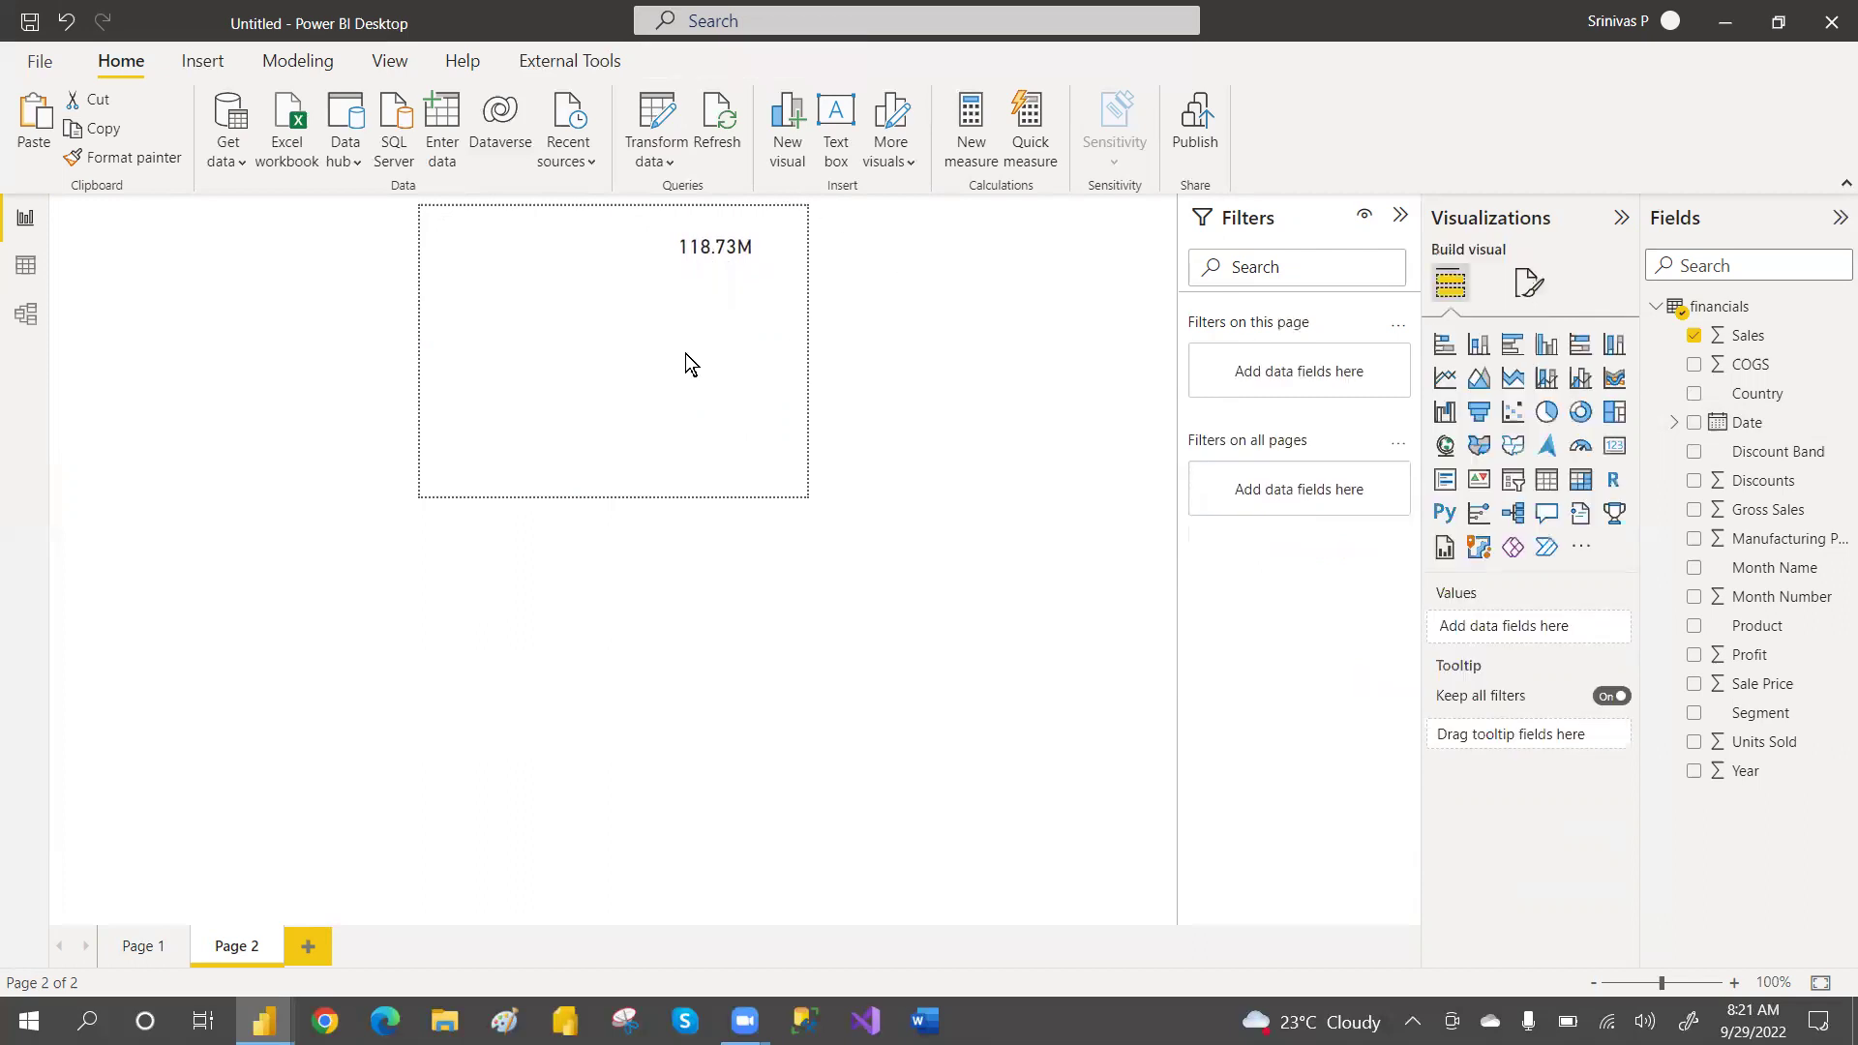
Add a small text box reading "Total Sales Amount :" beside the Sales card on the tooltip page
left_click(836, 116)
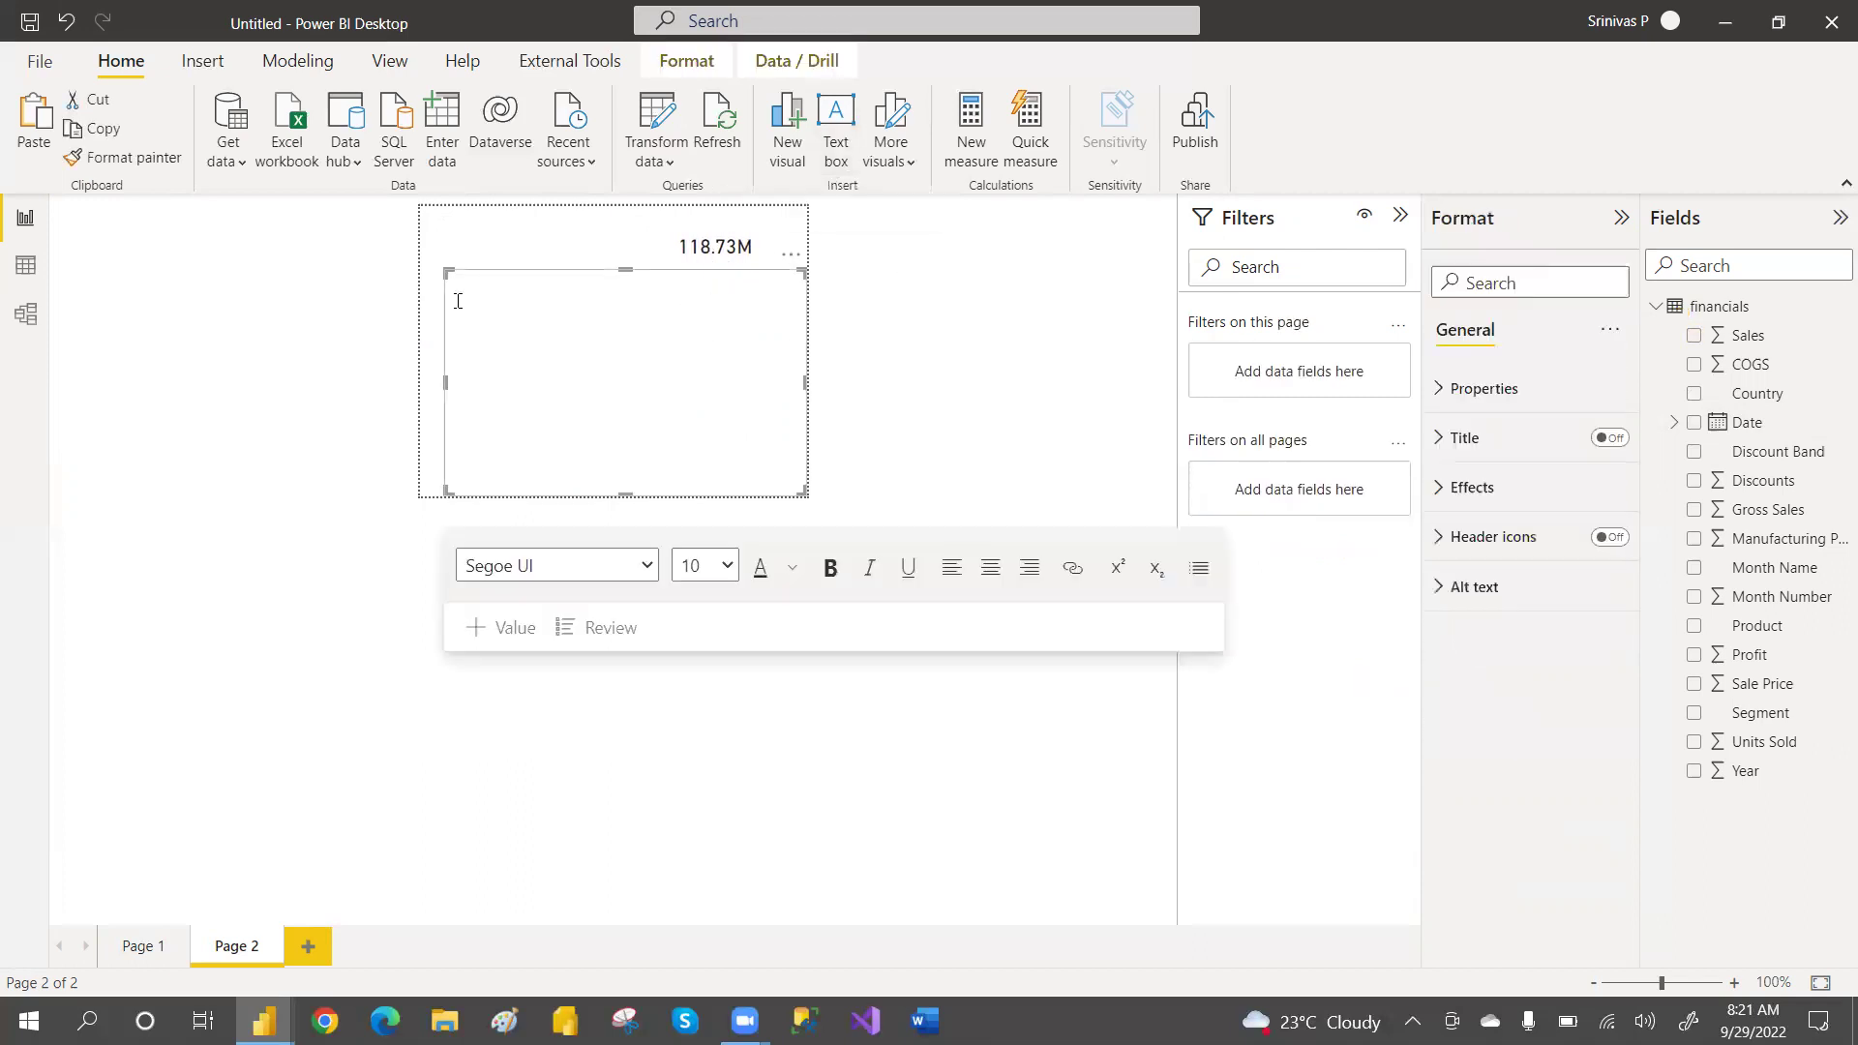
left_click_drag(446, 268, 561, 405)
left_click_drag(776, 397, 639, 251)
left_click_drag(538, 345, 540, 301)
left_click(491, 284)
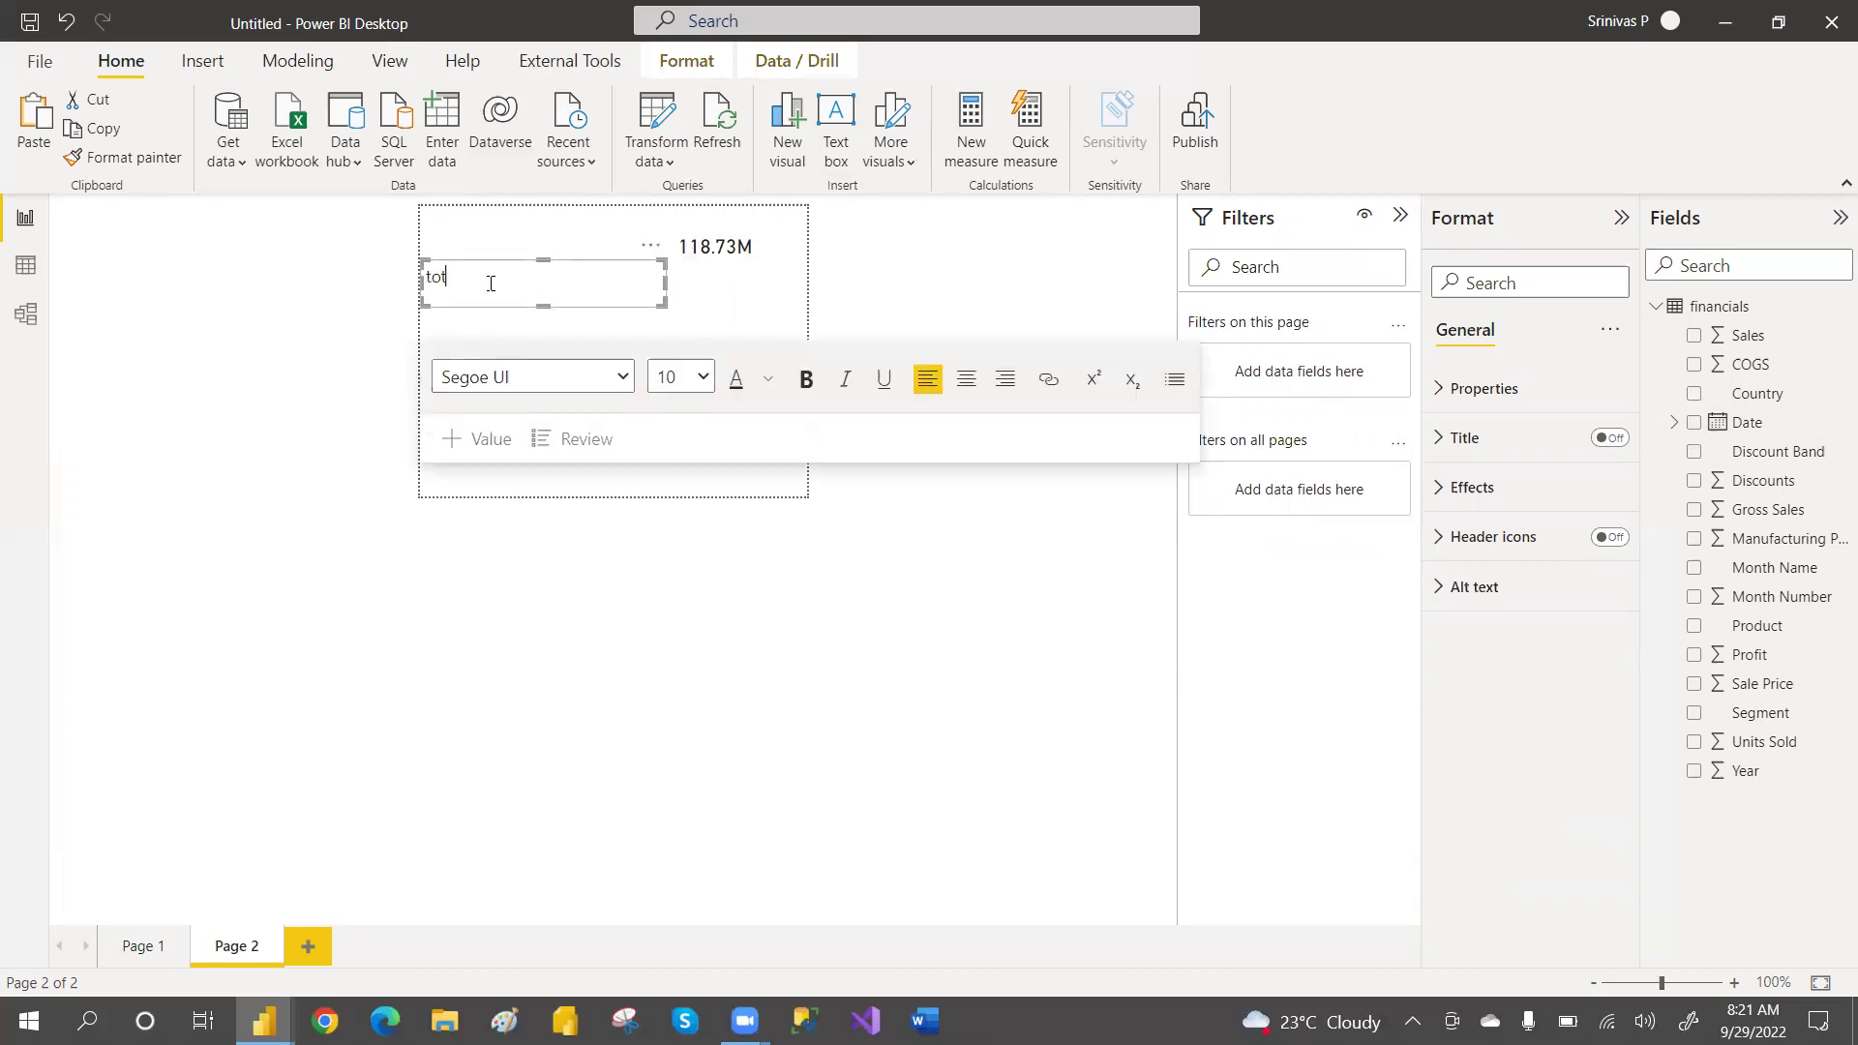
type("Total Sale")
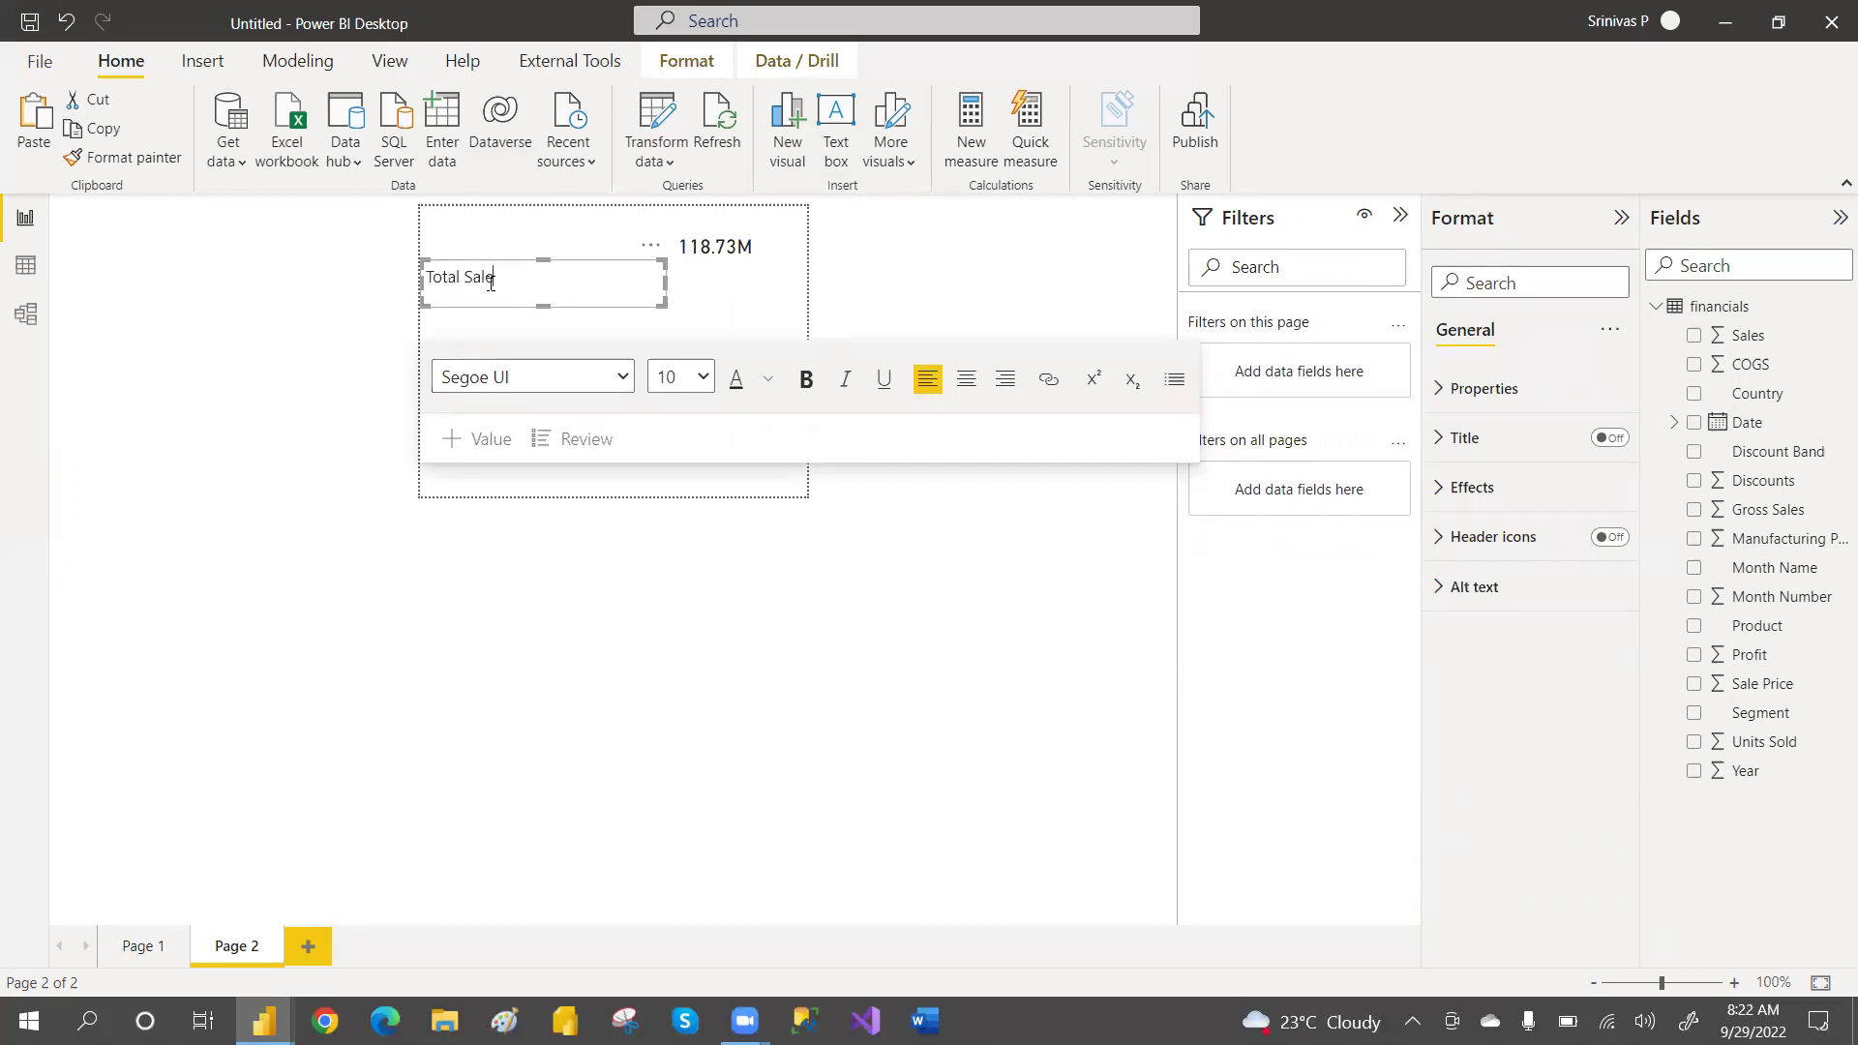
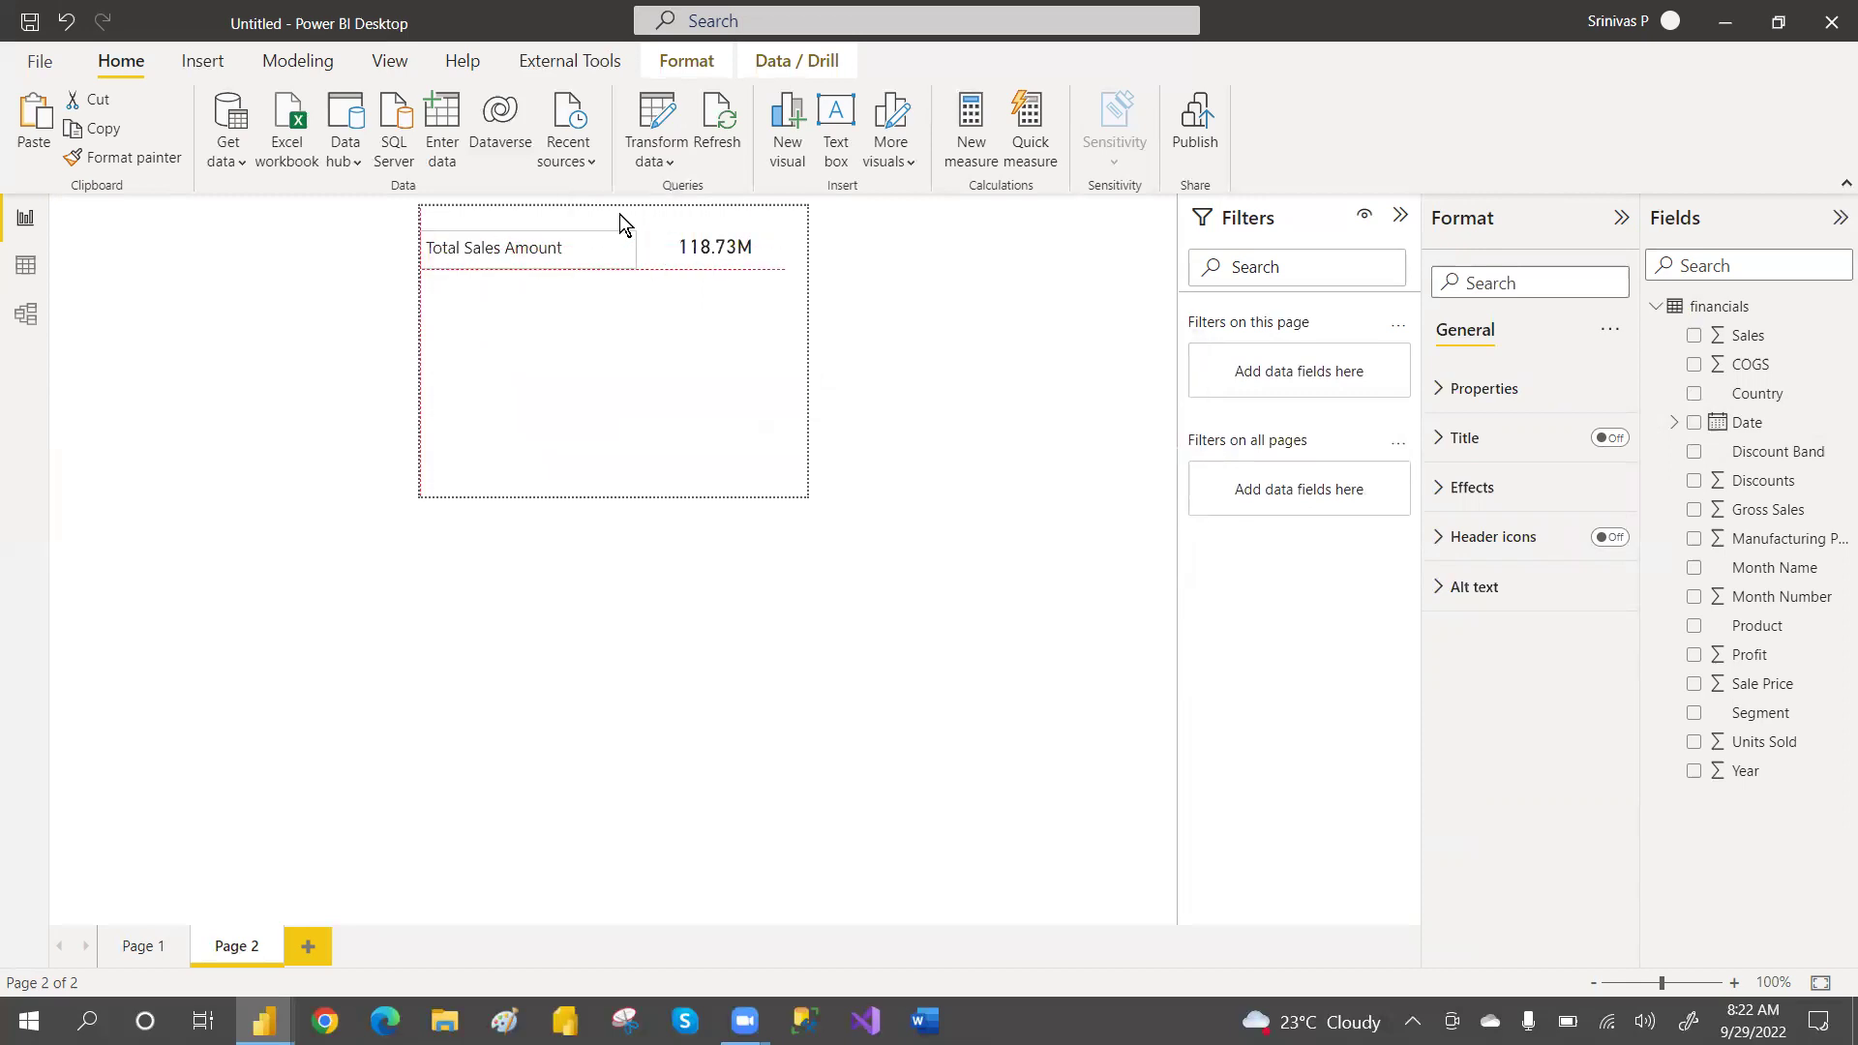
Make the "Total Sales Amount :" label bold, align it with the card and narrow its box to fit the text
left_click(619, 224)
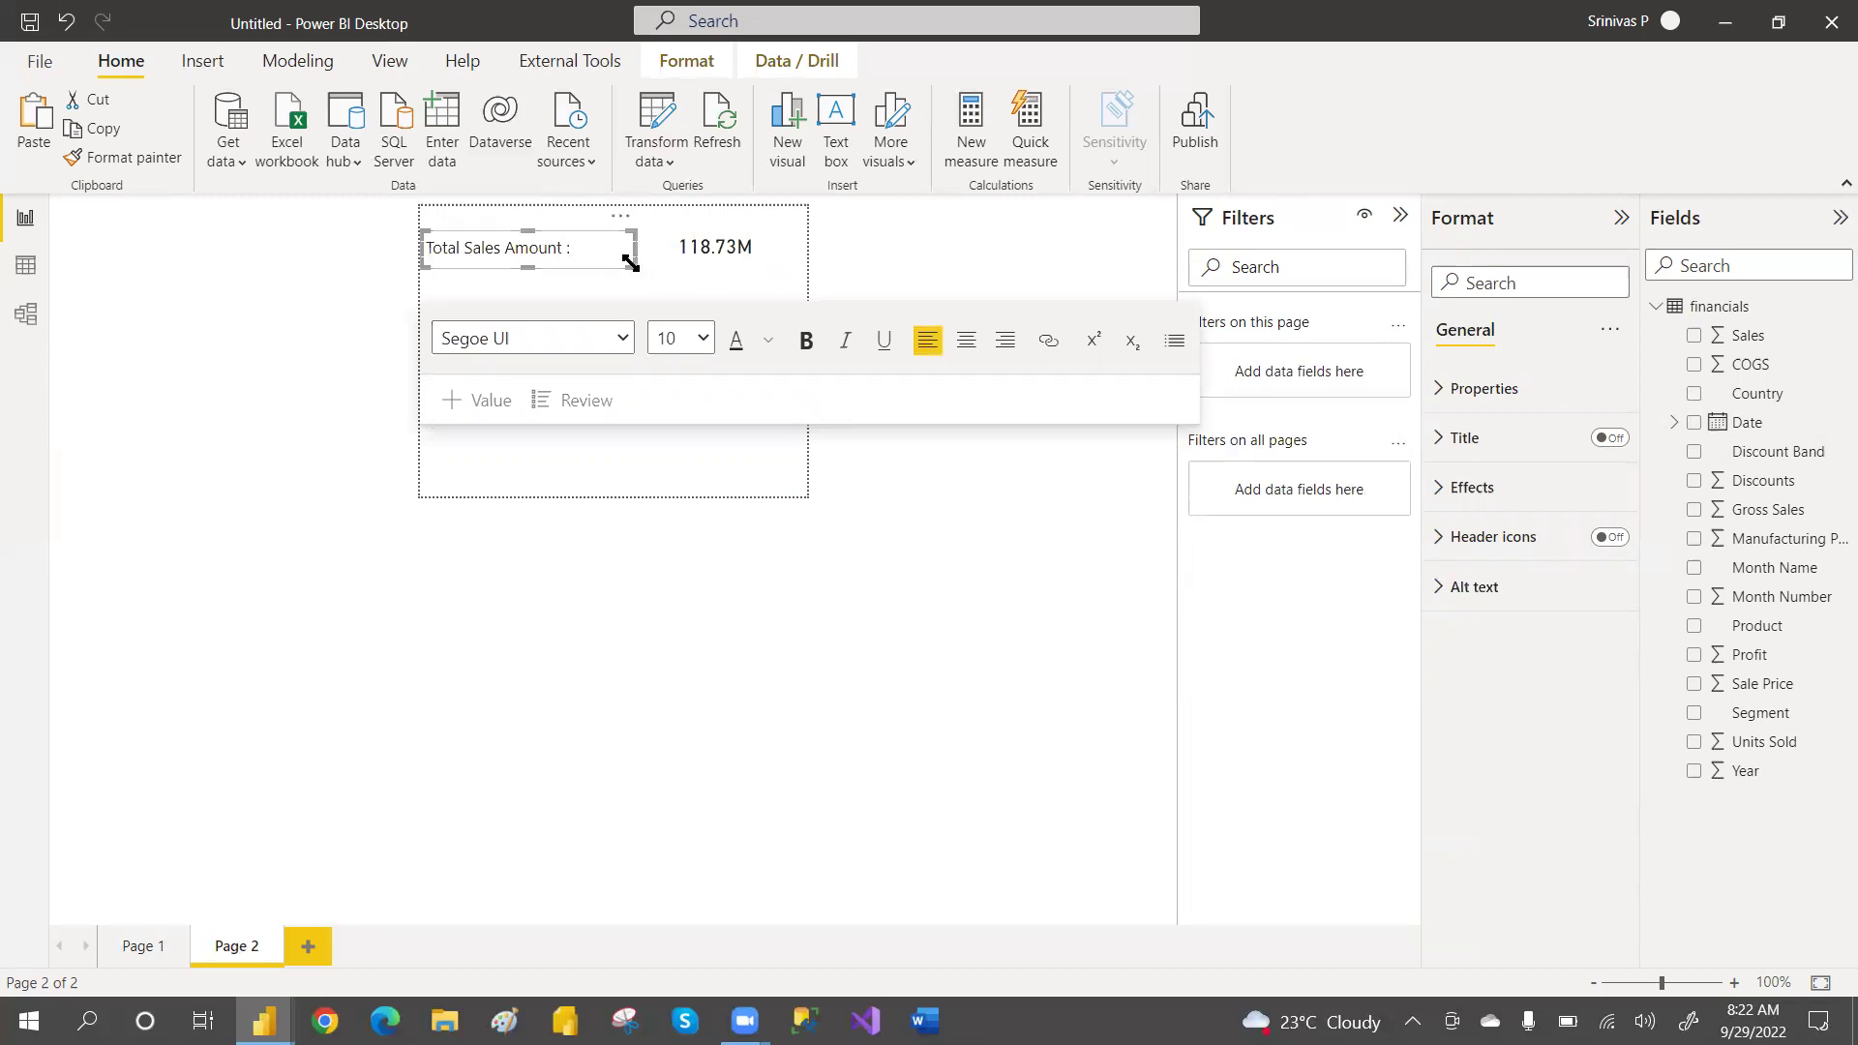
left_click_drag(624, 258, 619, 258)
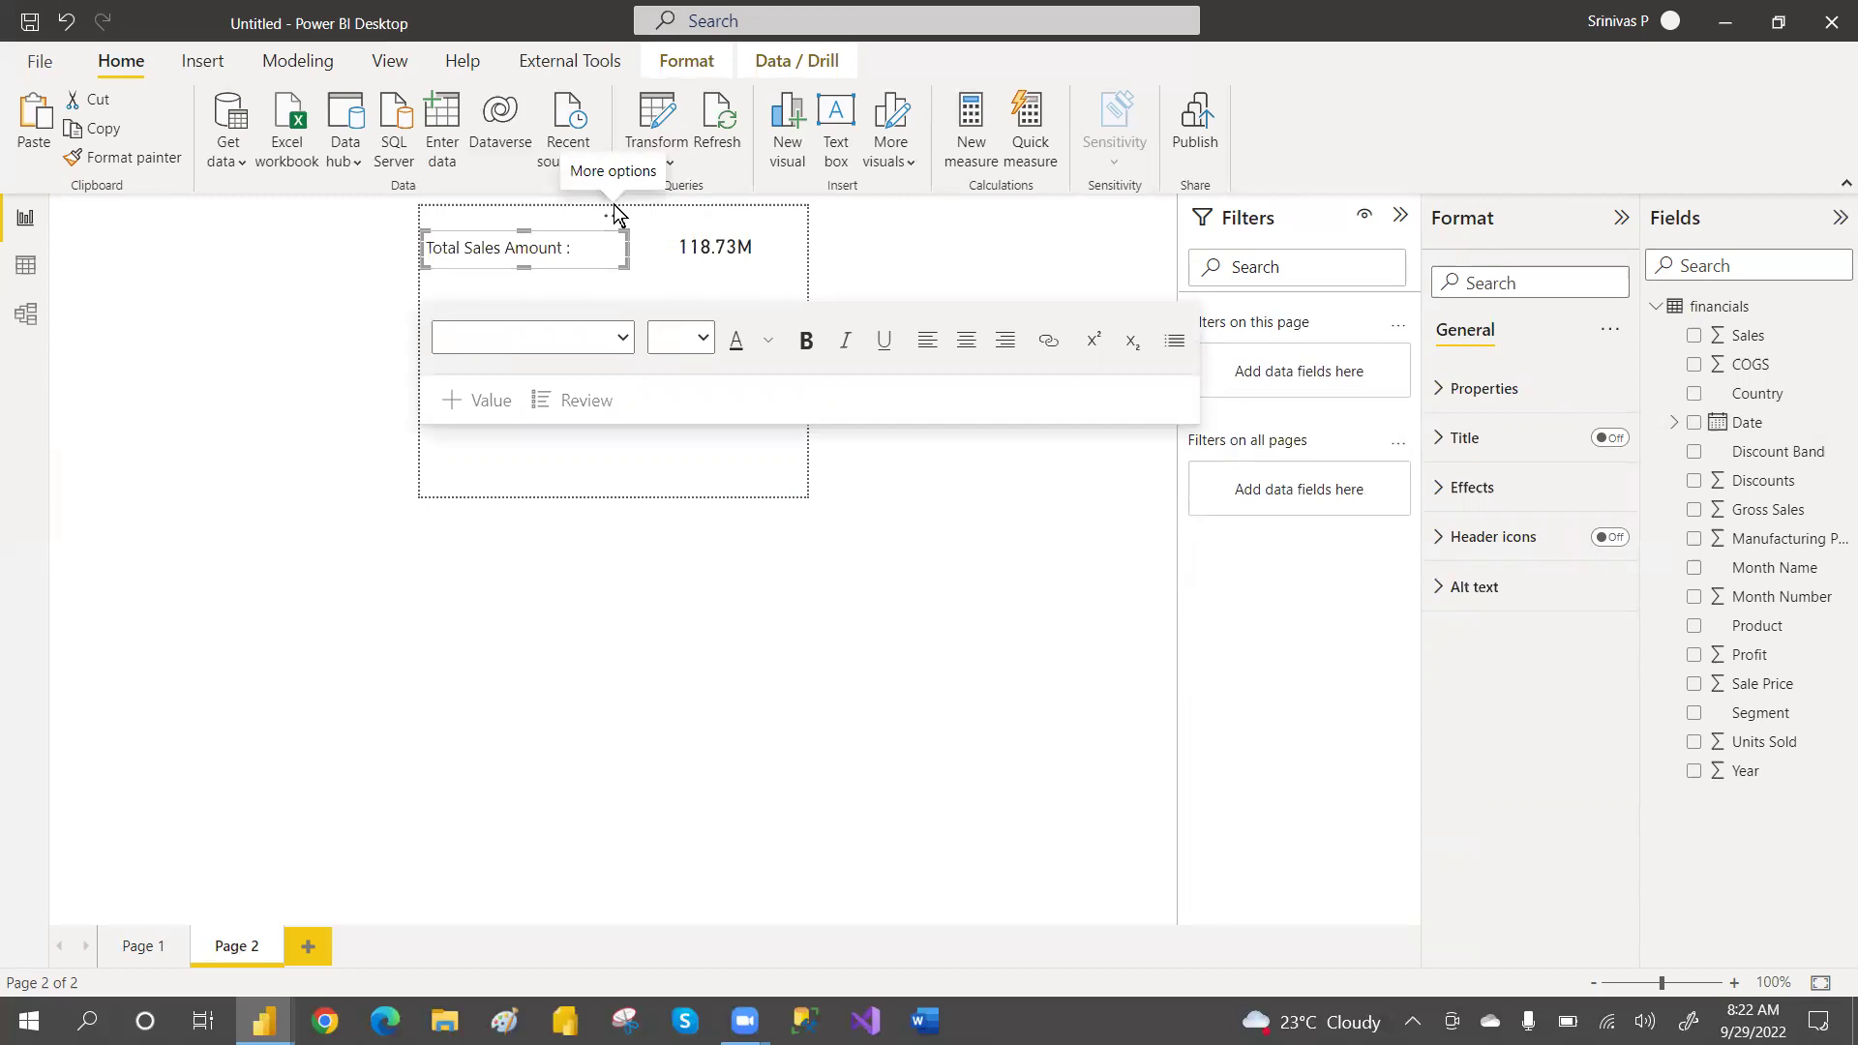
left_click_drag(613, 221, 616, 213)
triple_click(585, 239)
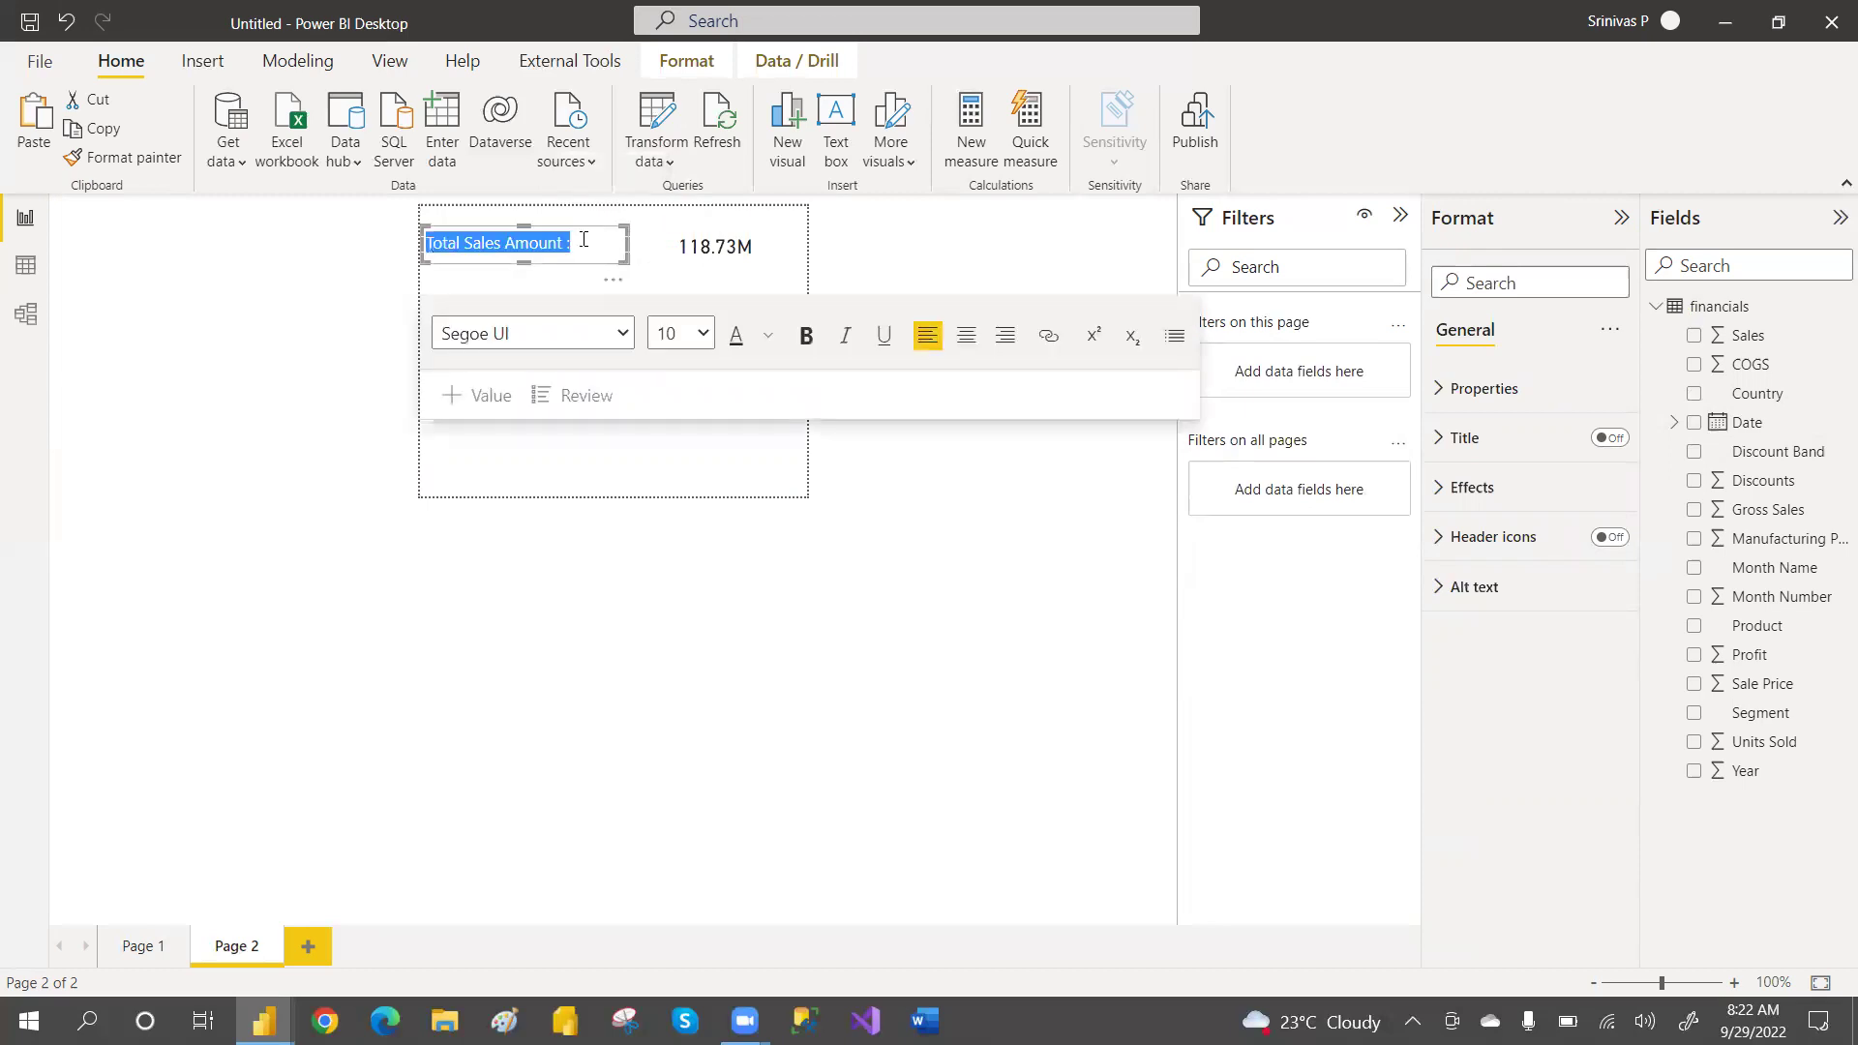
left_click(805, 335)
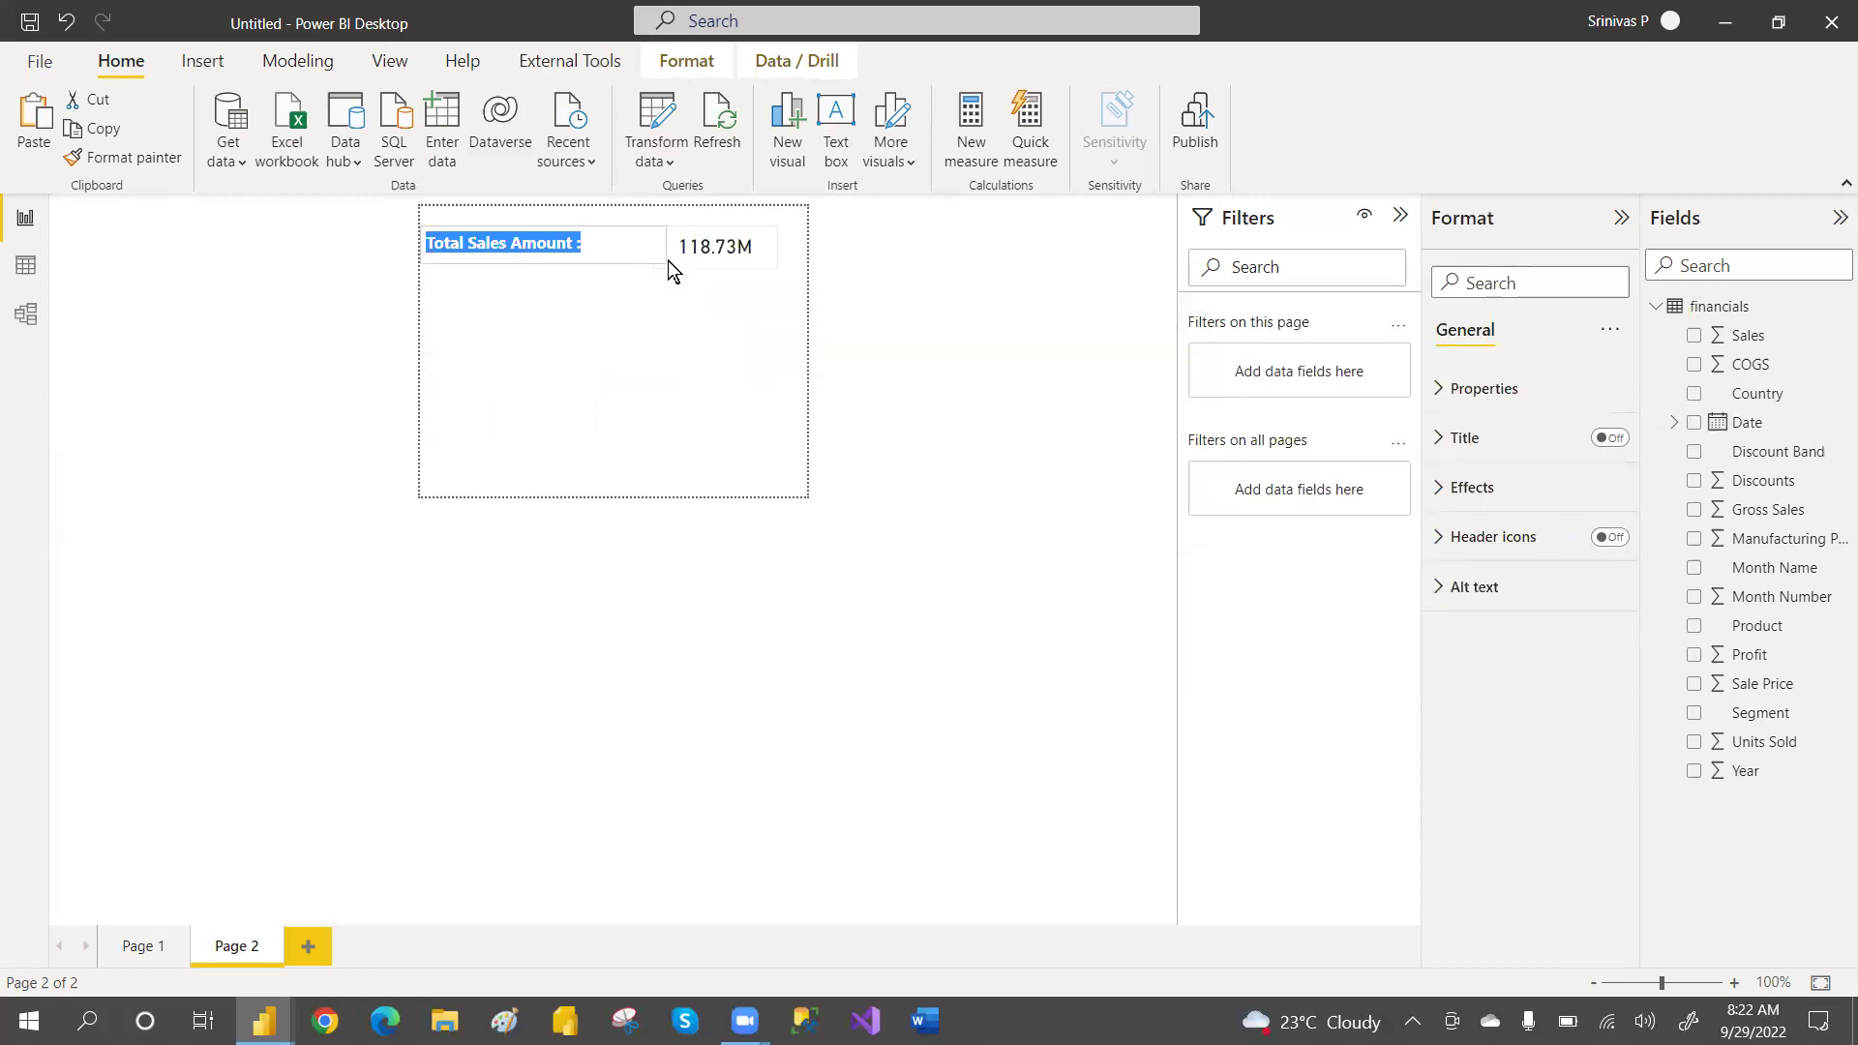
left_click_drag(621, 259, 604, 253)
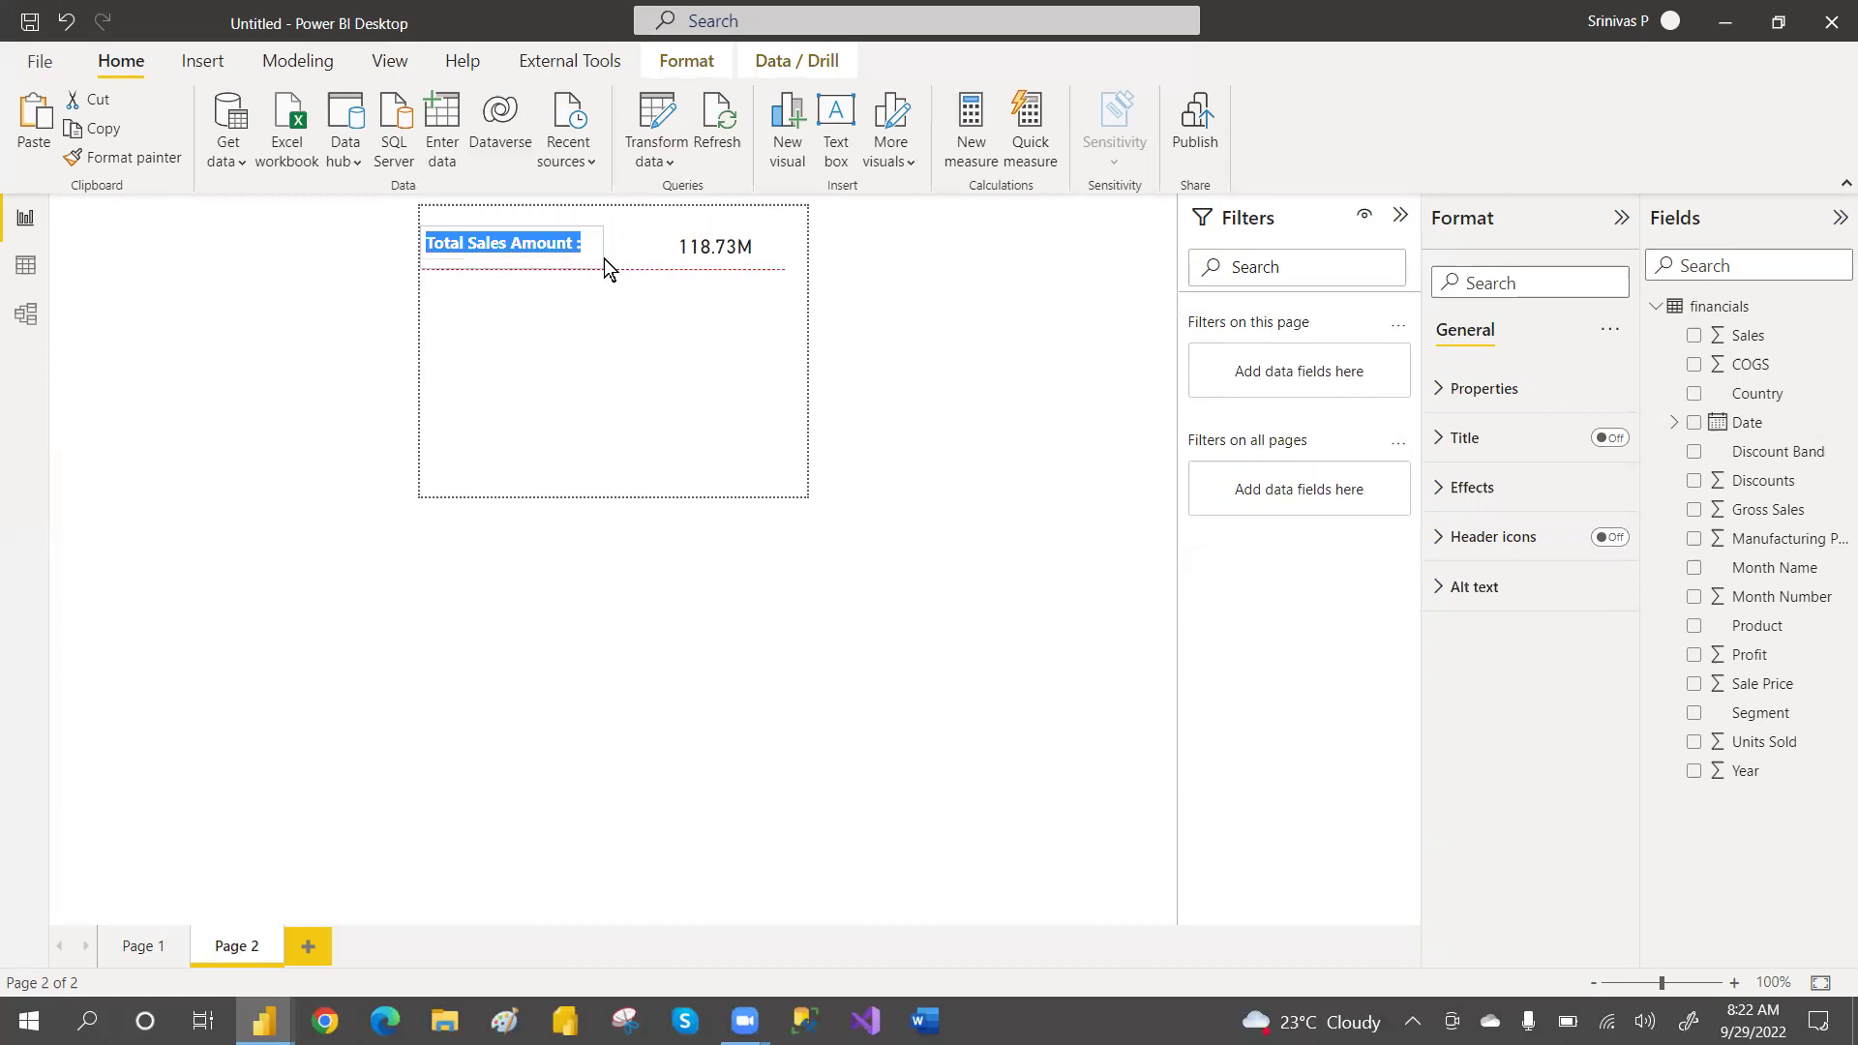
Move the Sales card right next to the "Total Sales Amount :" label and open the card's visual formatting options
left_click(727, 246)
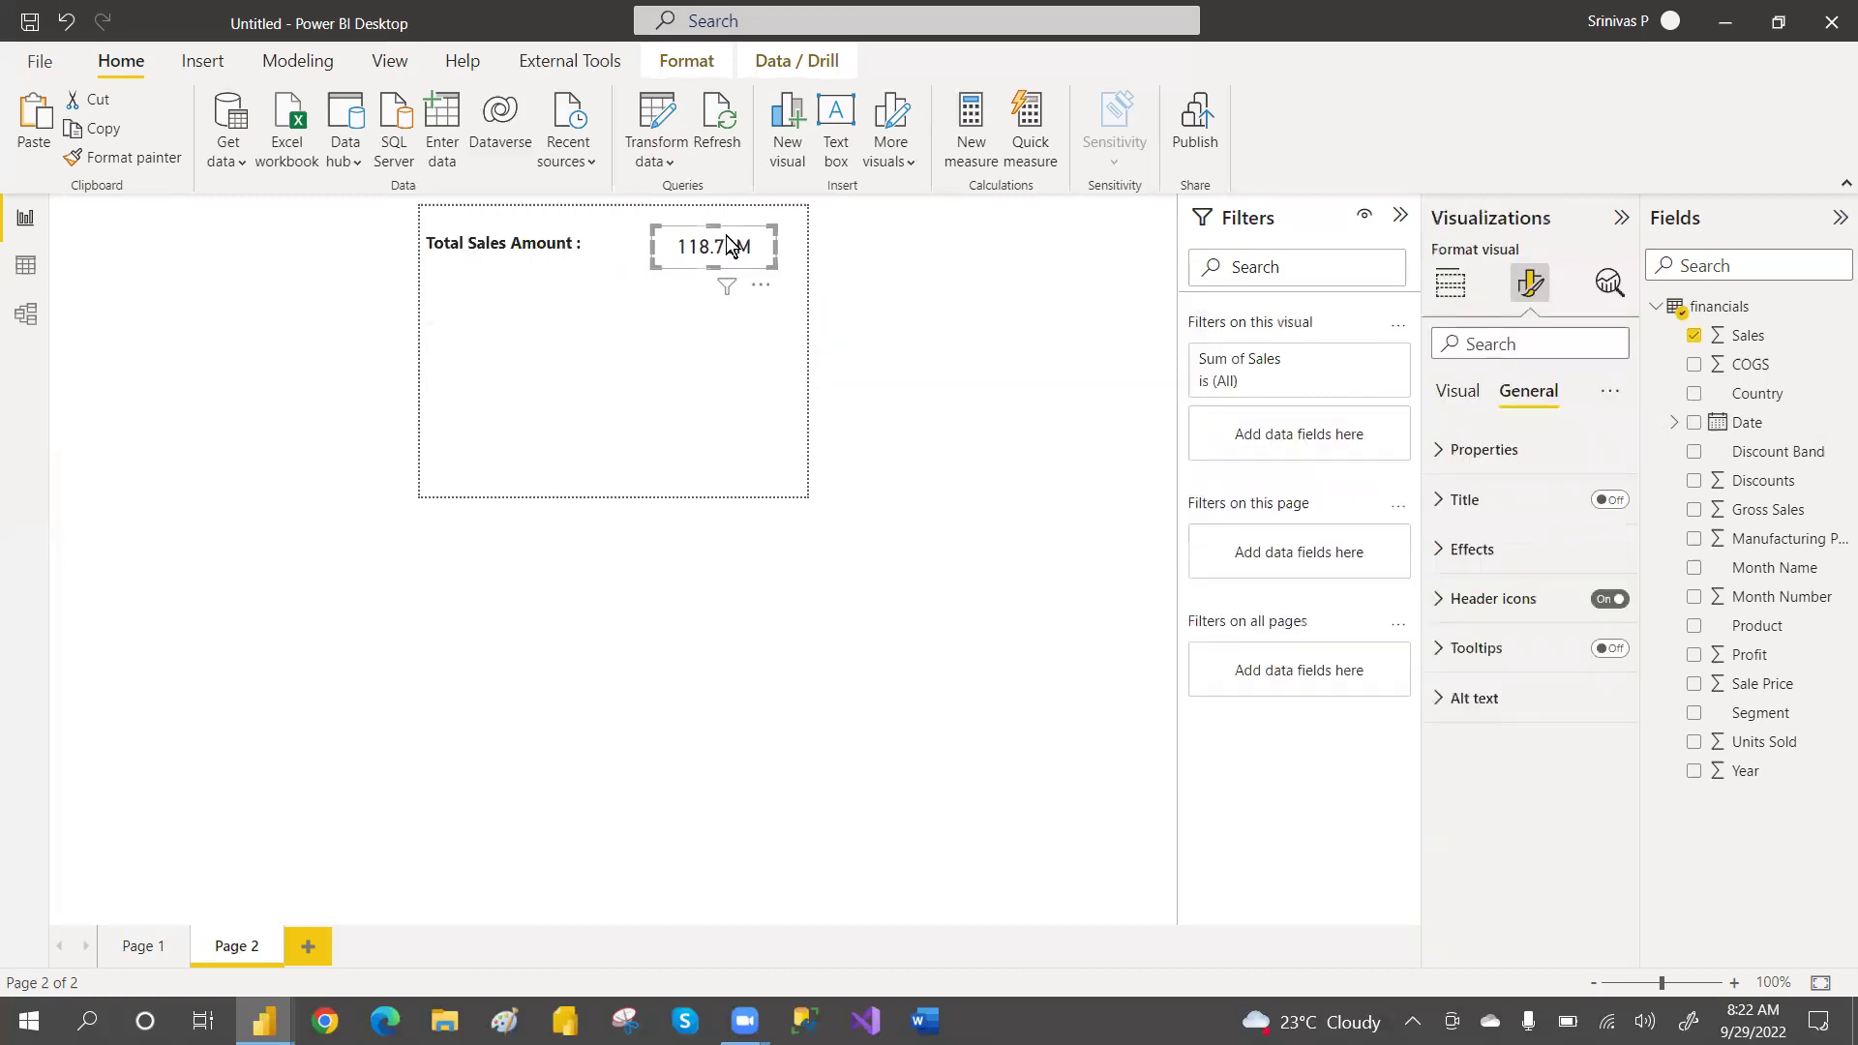
left_click_drag(727, 245, 703, 291)
left_click(755, 236)
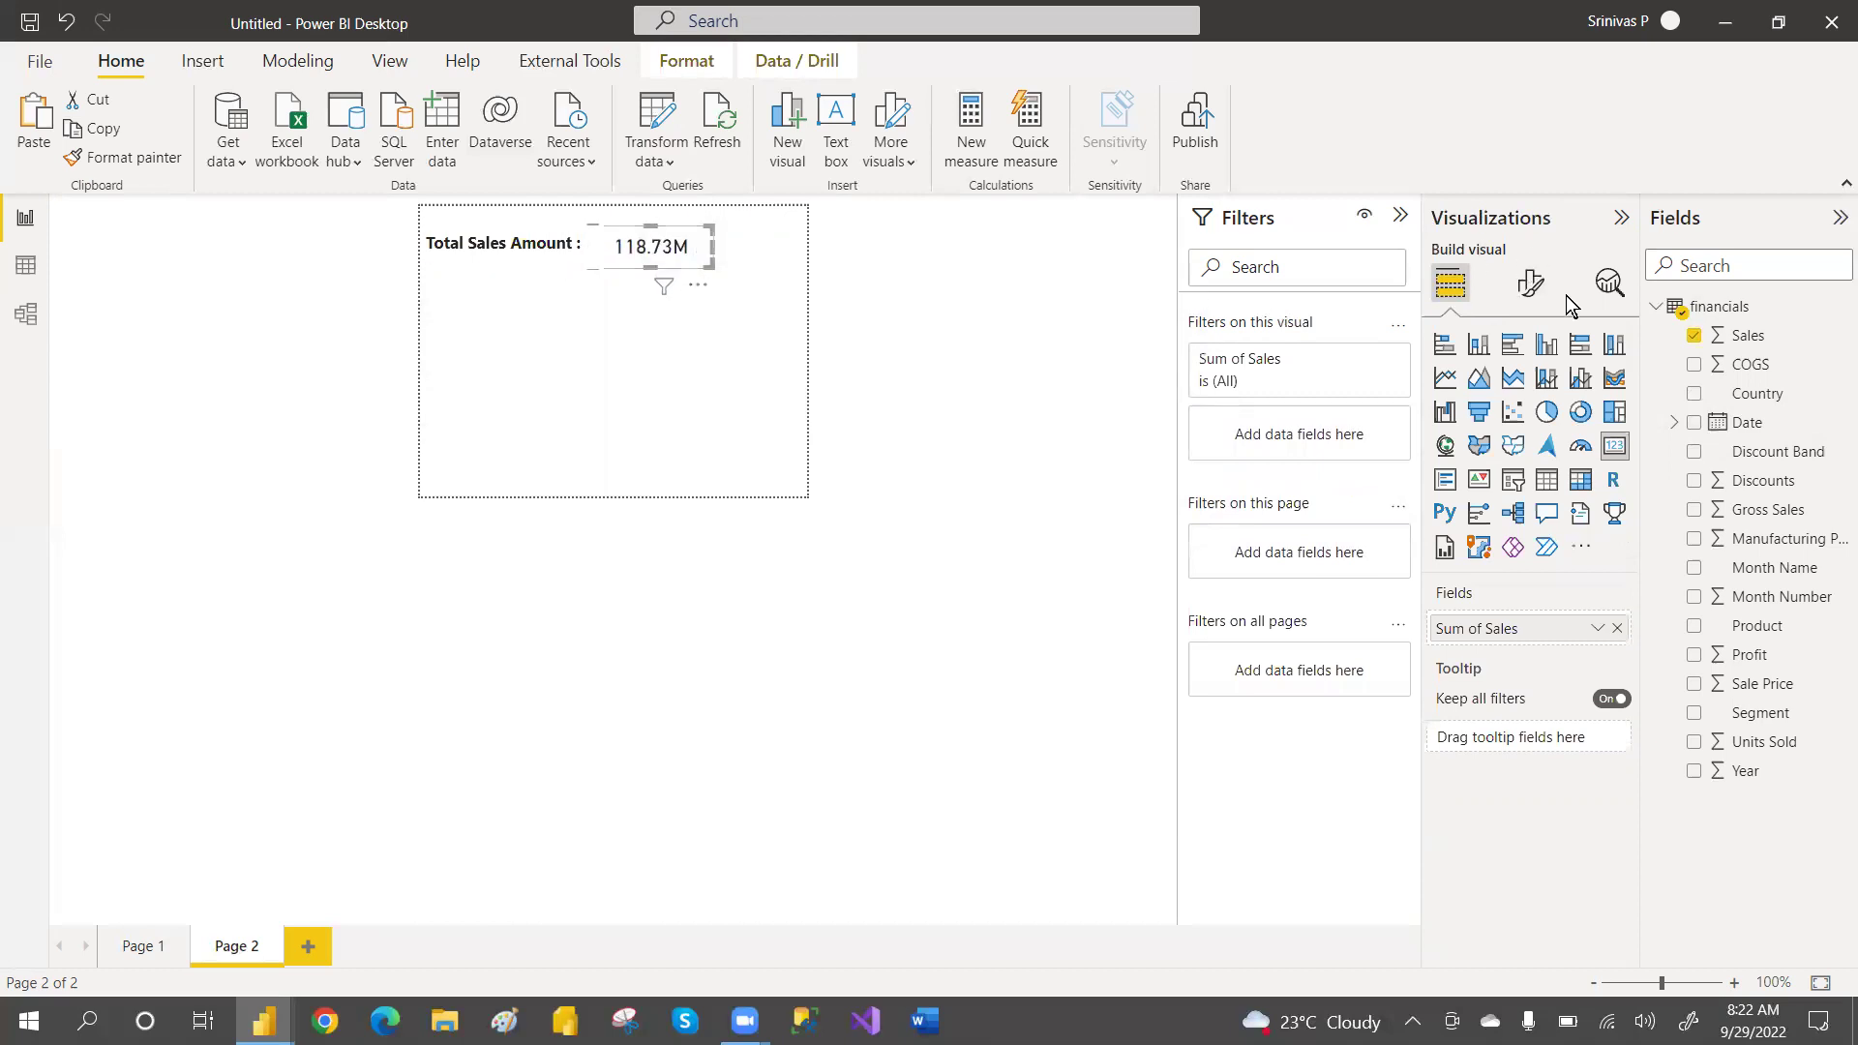
left_click(1529, 283)
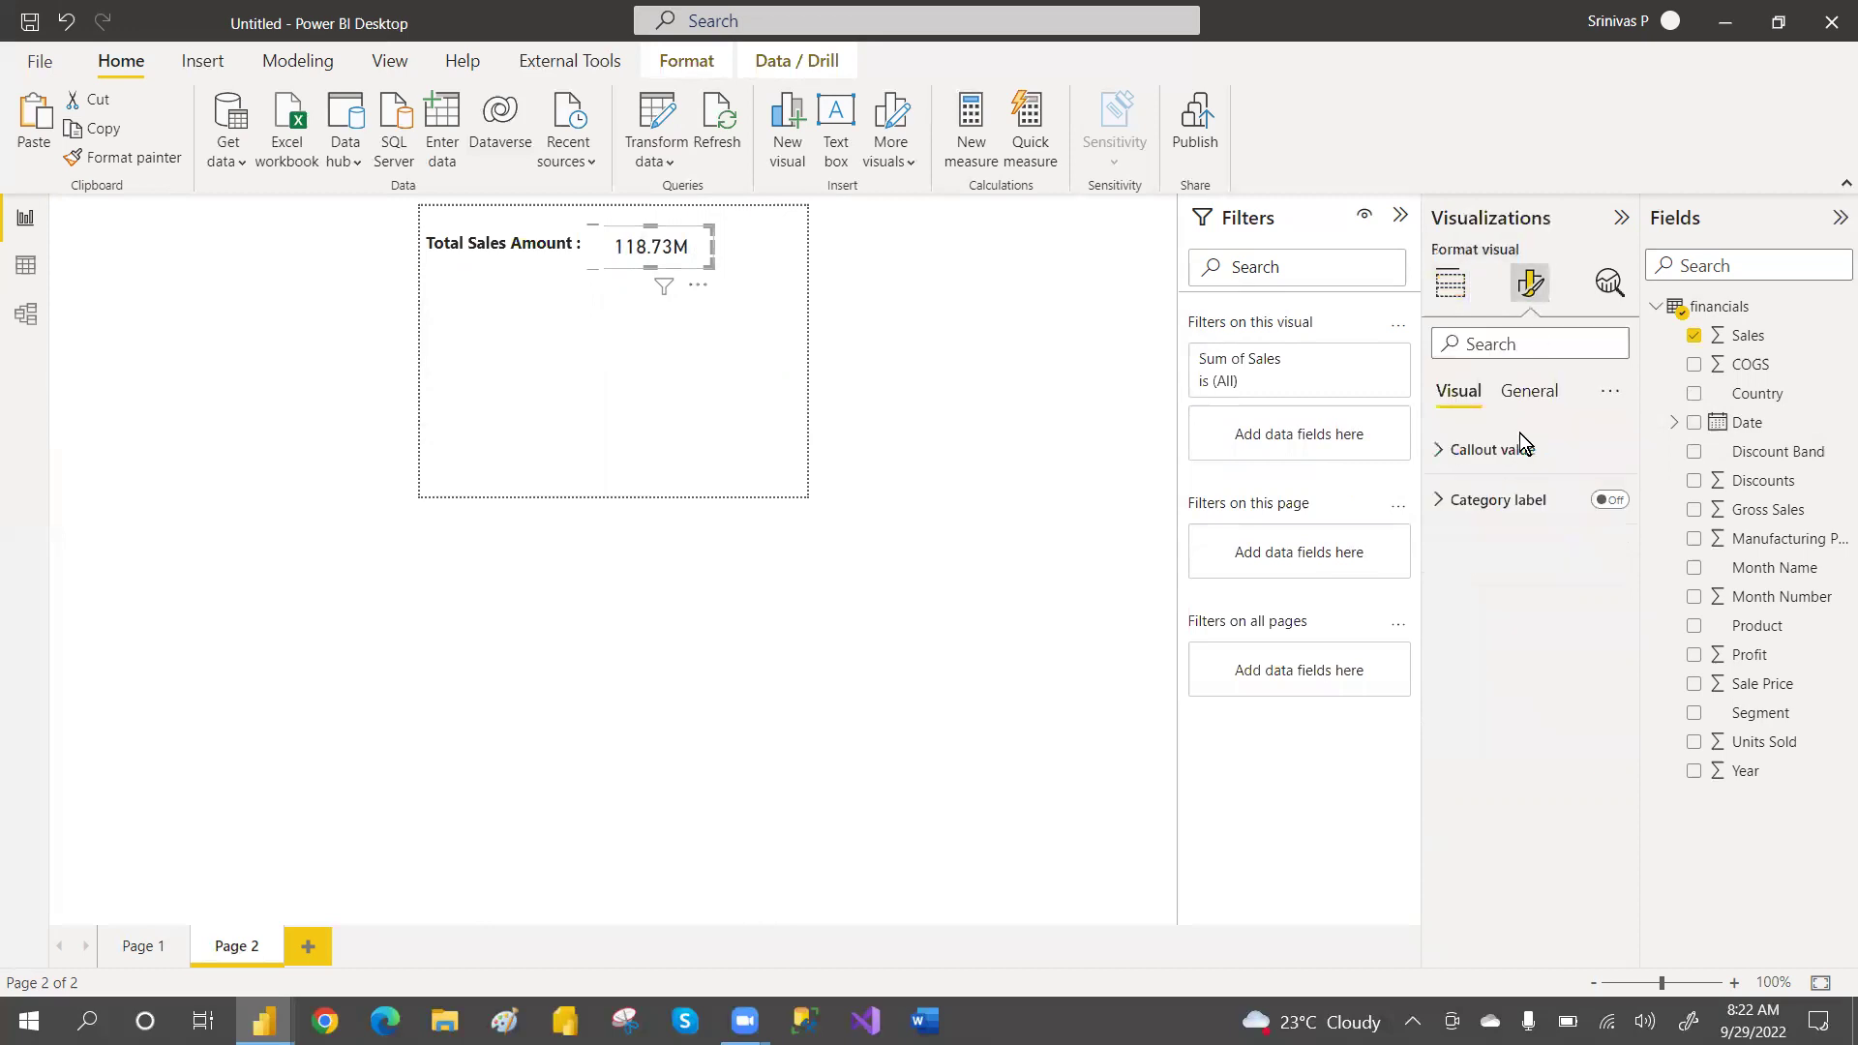
Set the font of the Sales card's callout value to Segoe UI
left_click(1448, 453)
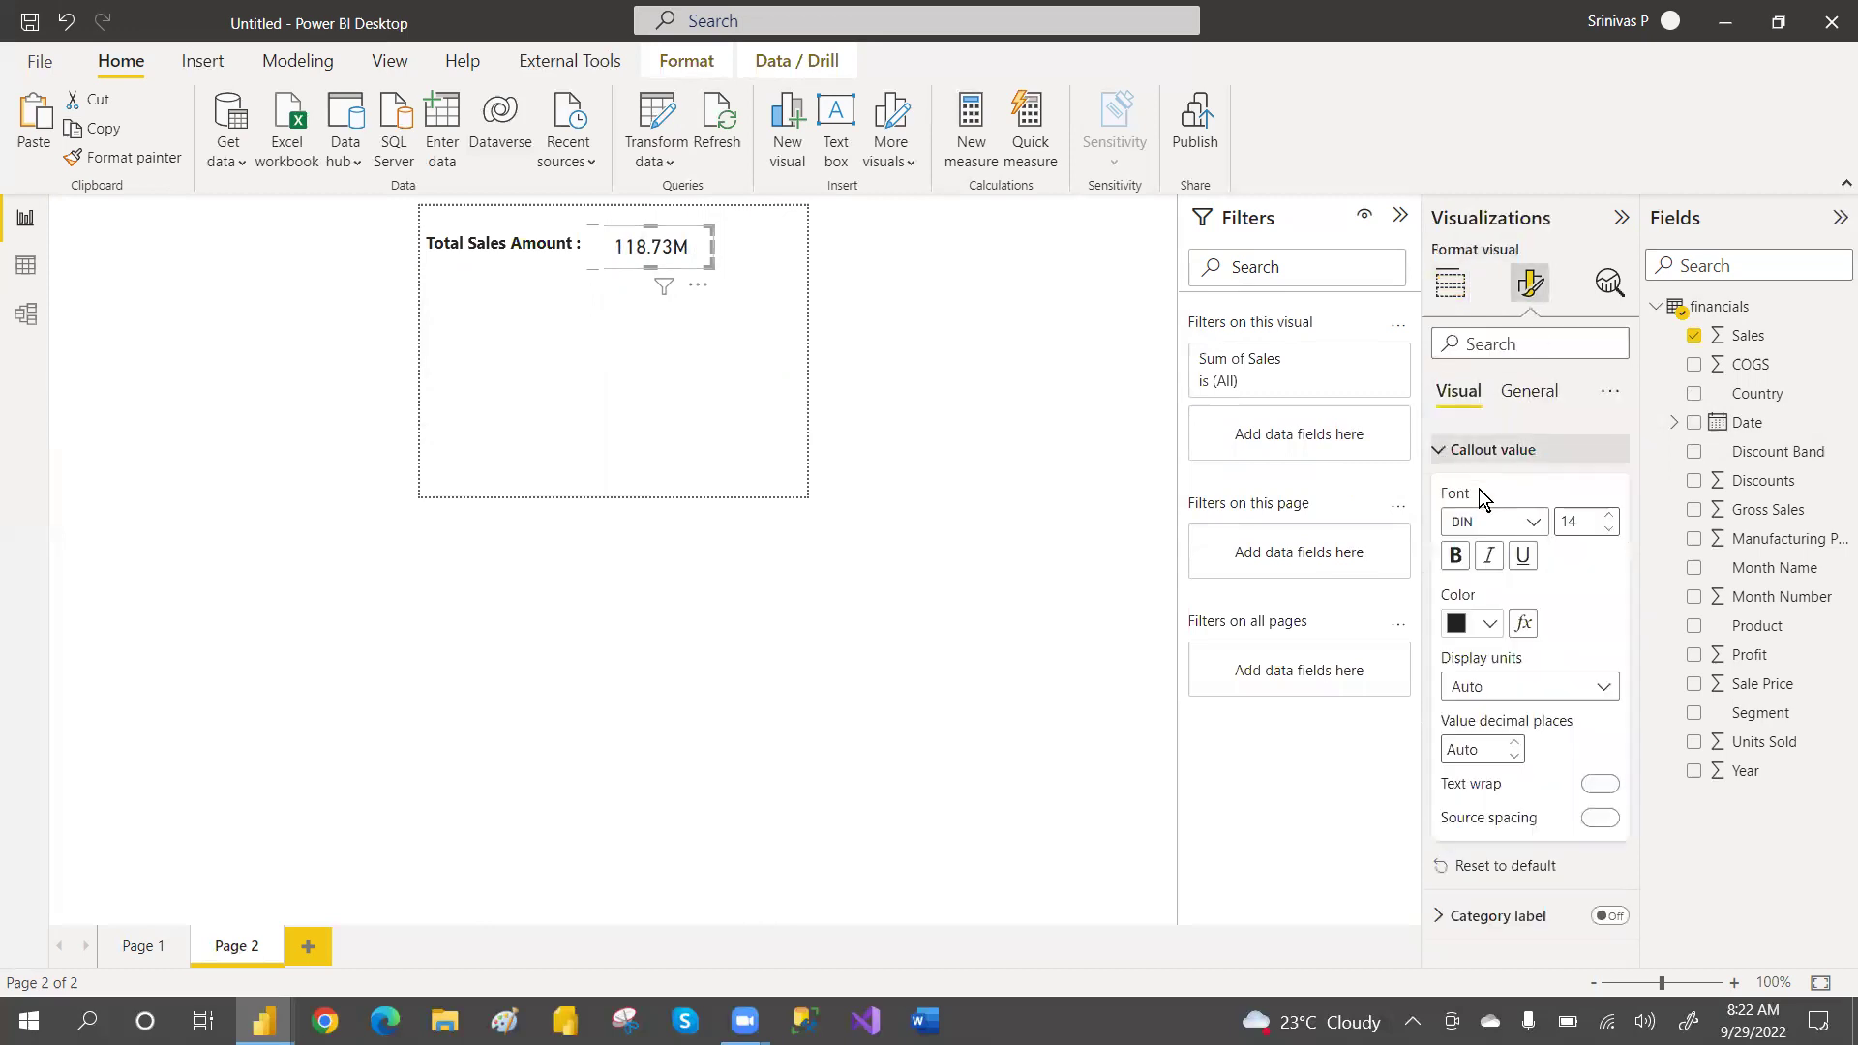
left_click(1524, 523)
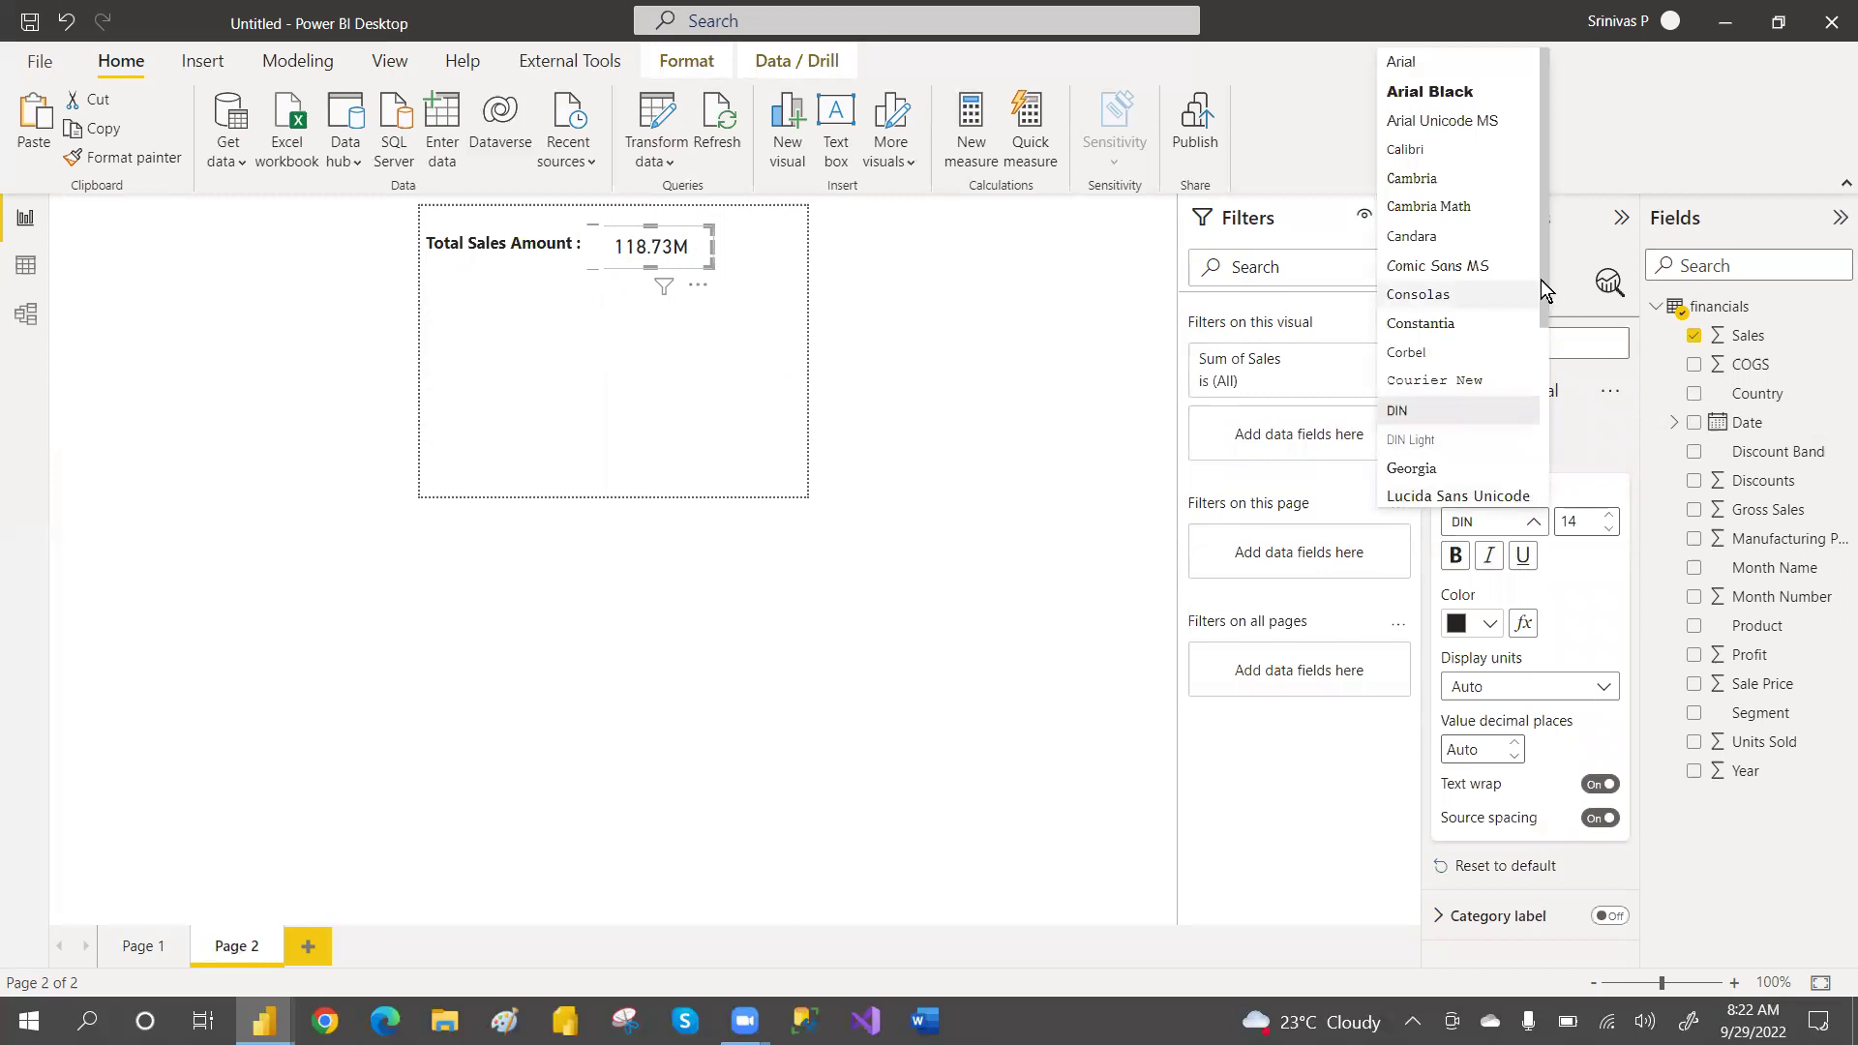
scroll(1544, 286, "down", 1)
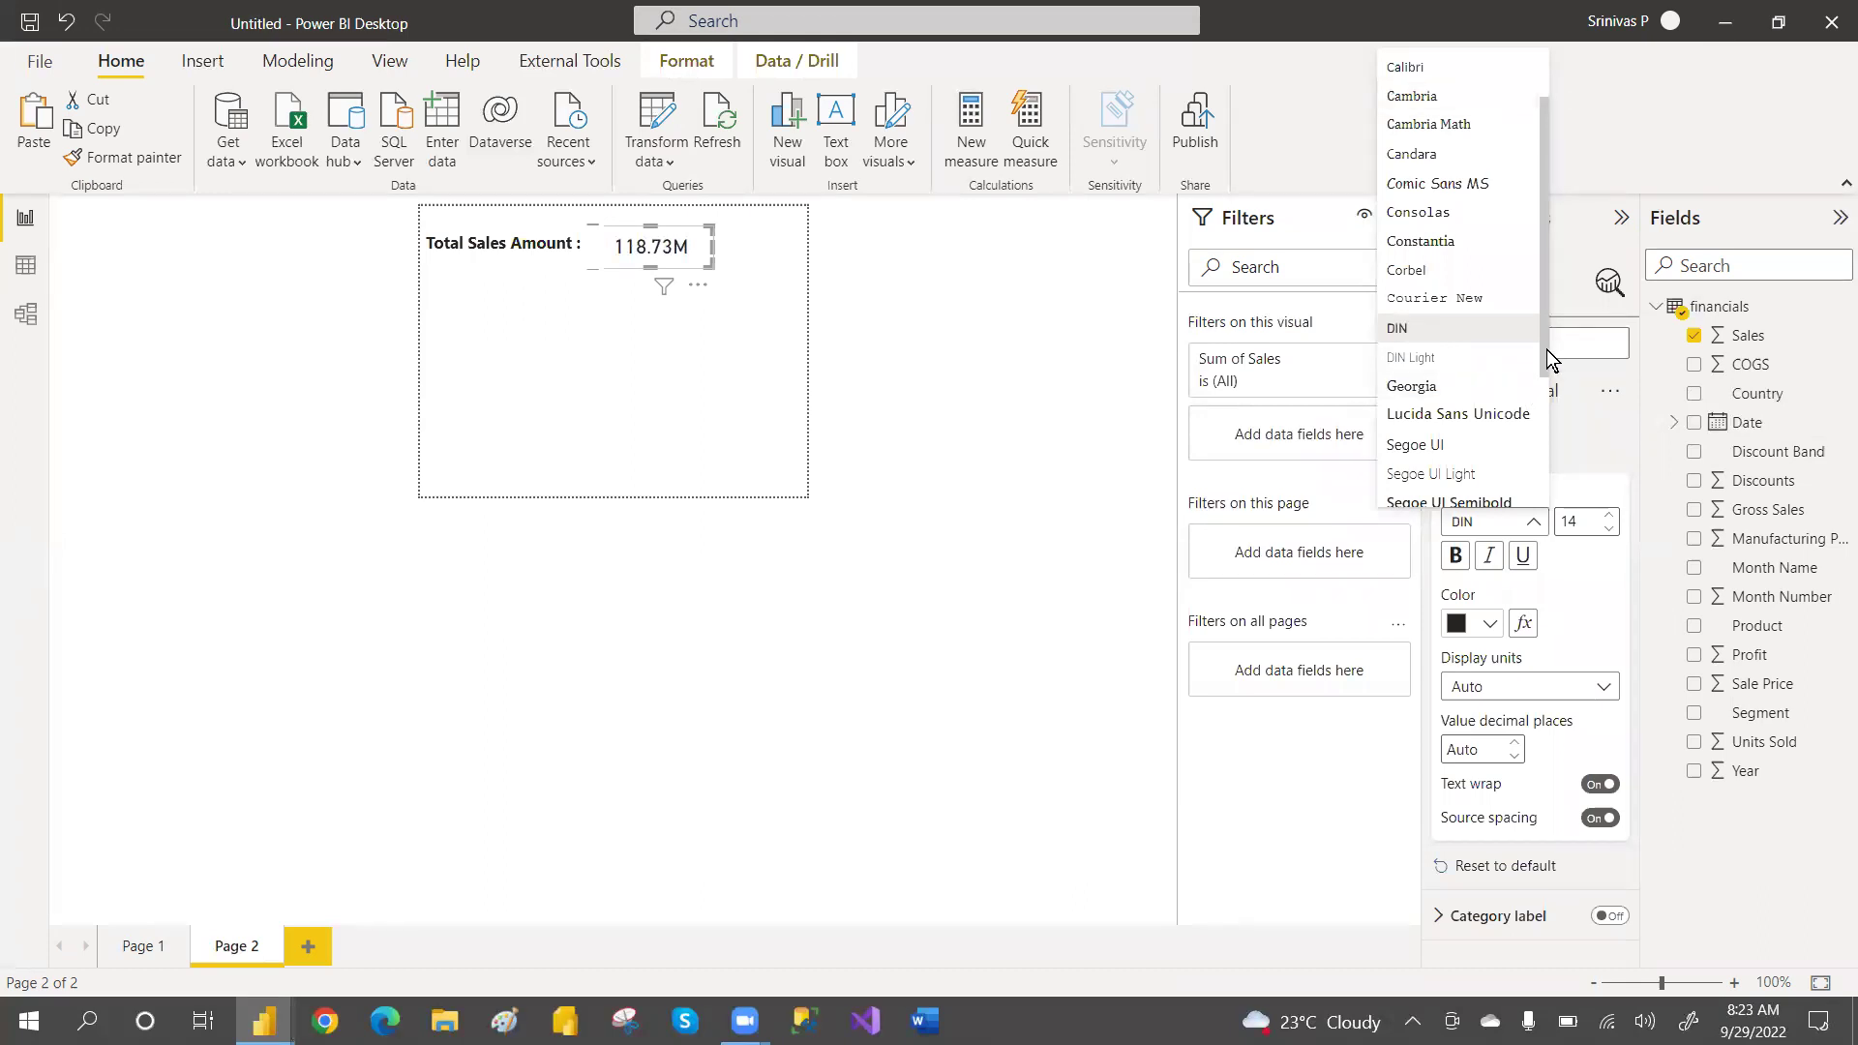
left_click_drag(1542, 362, 1536, 402)
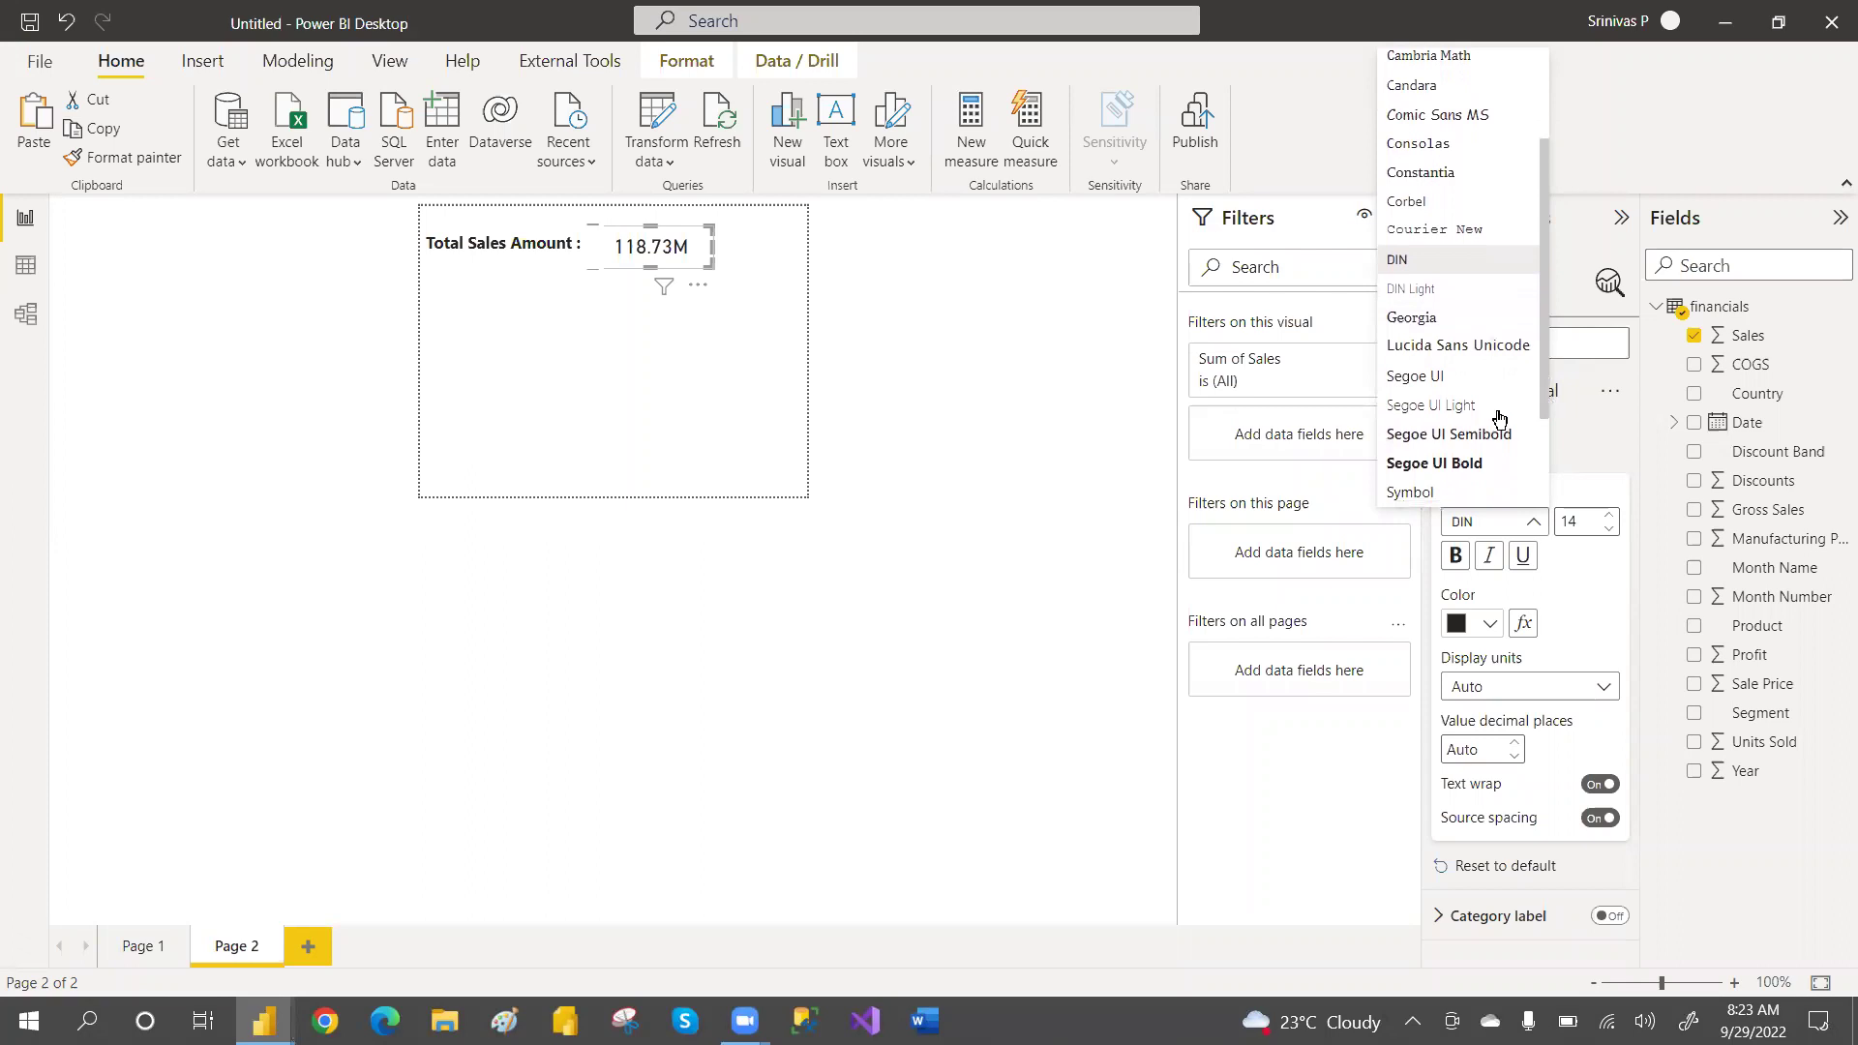
left_click(1431, 378)
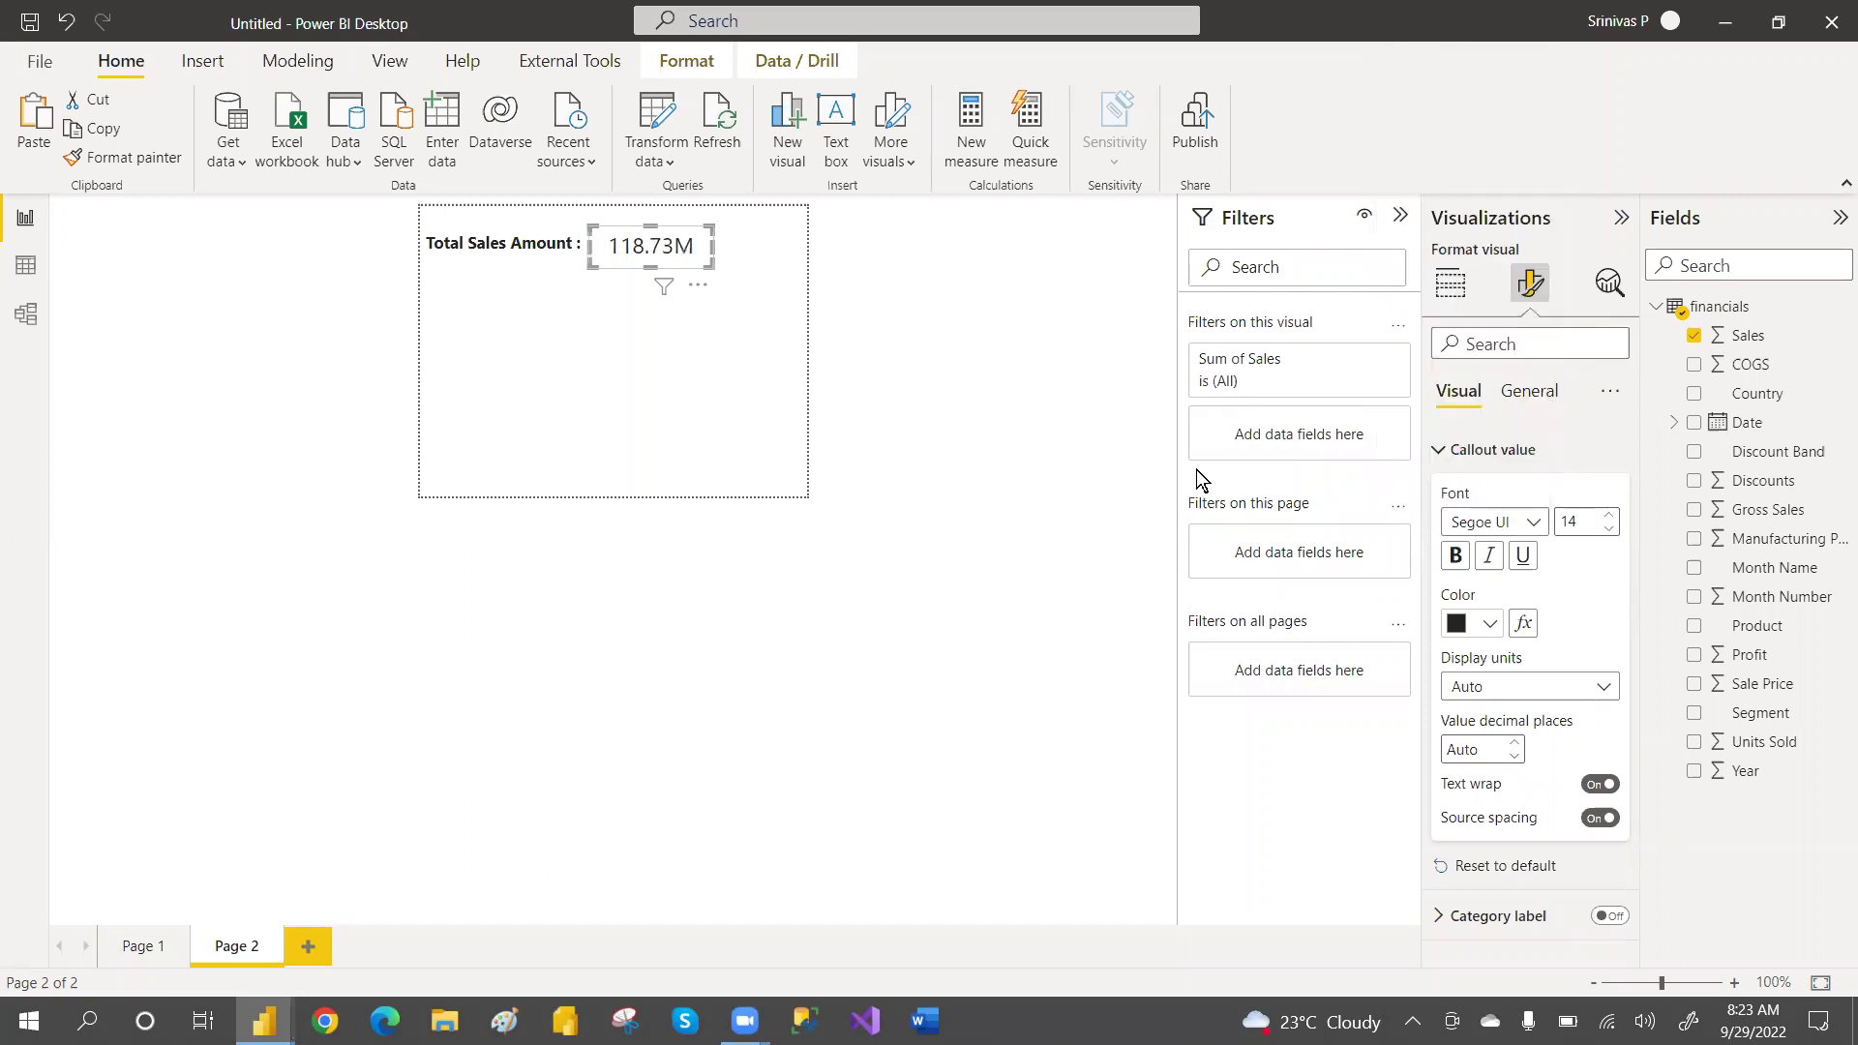
Set the font size of the "Total Sales Amount :" text box to 14
left_click(509, 250)
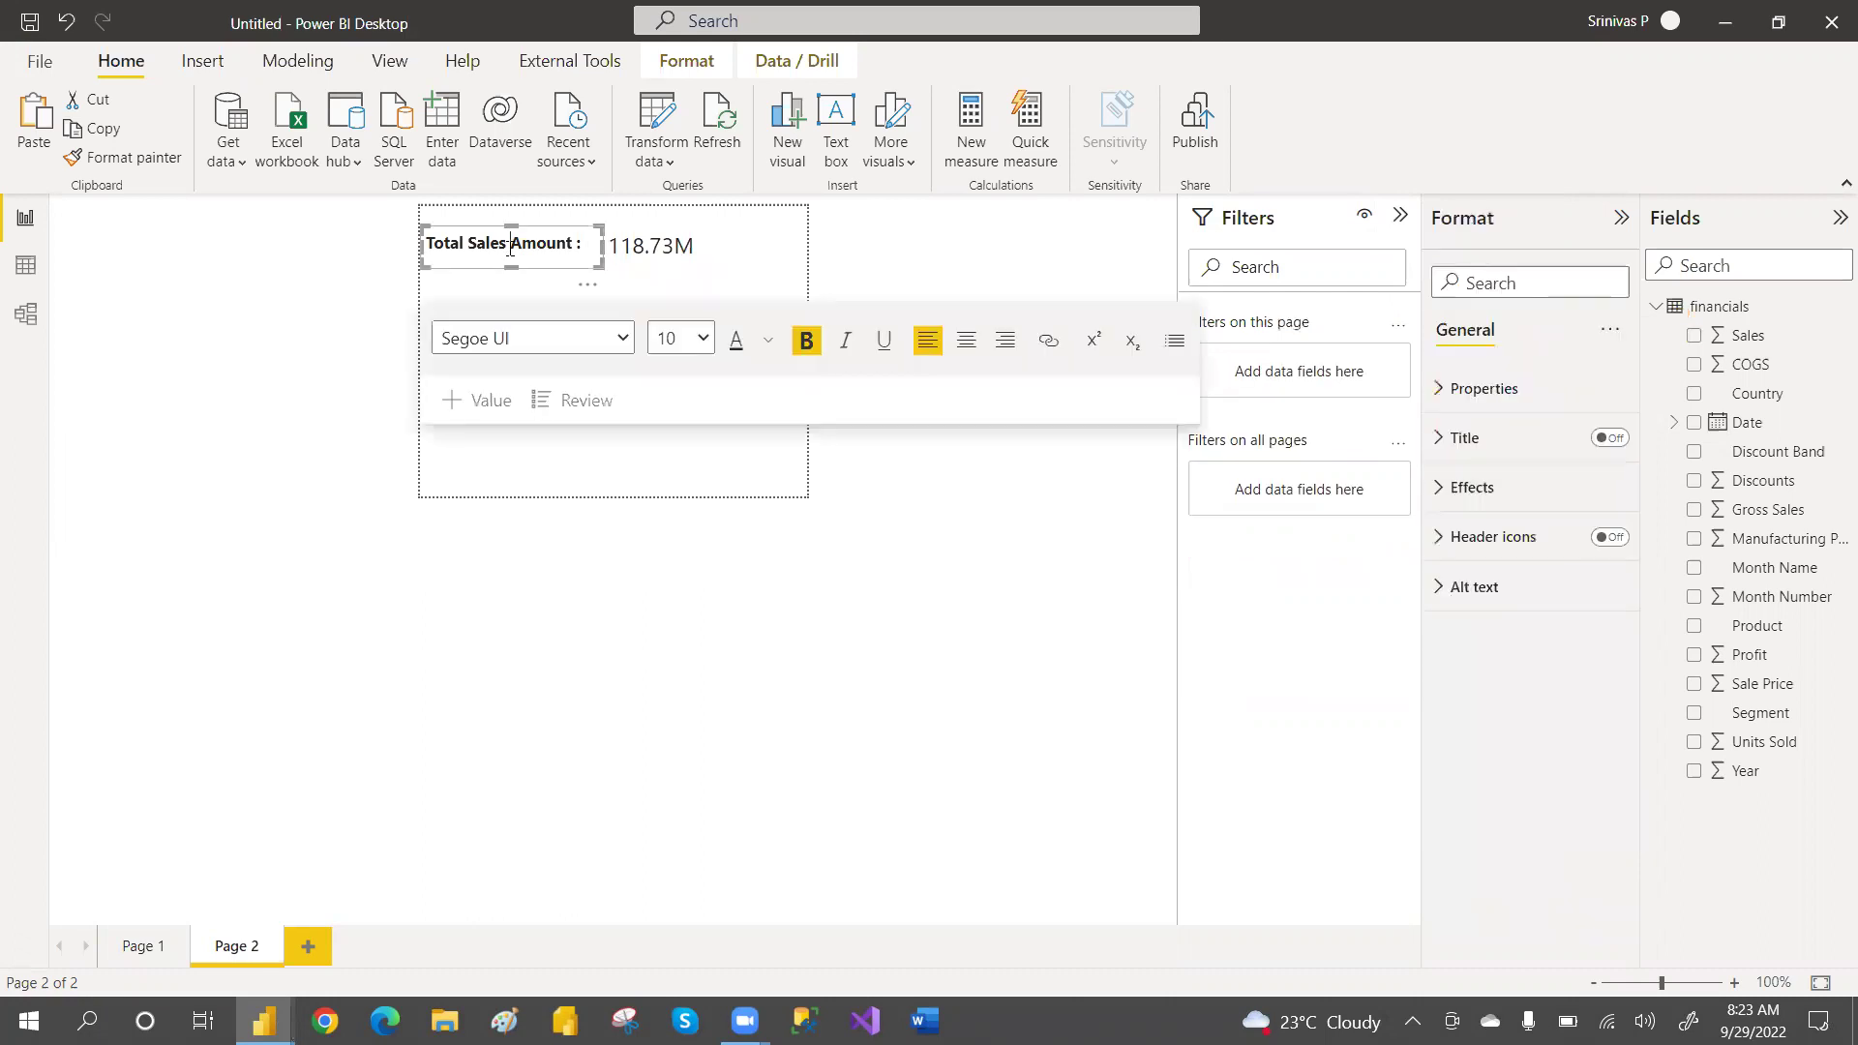
left_click(686, 337)
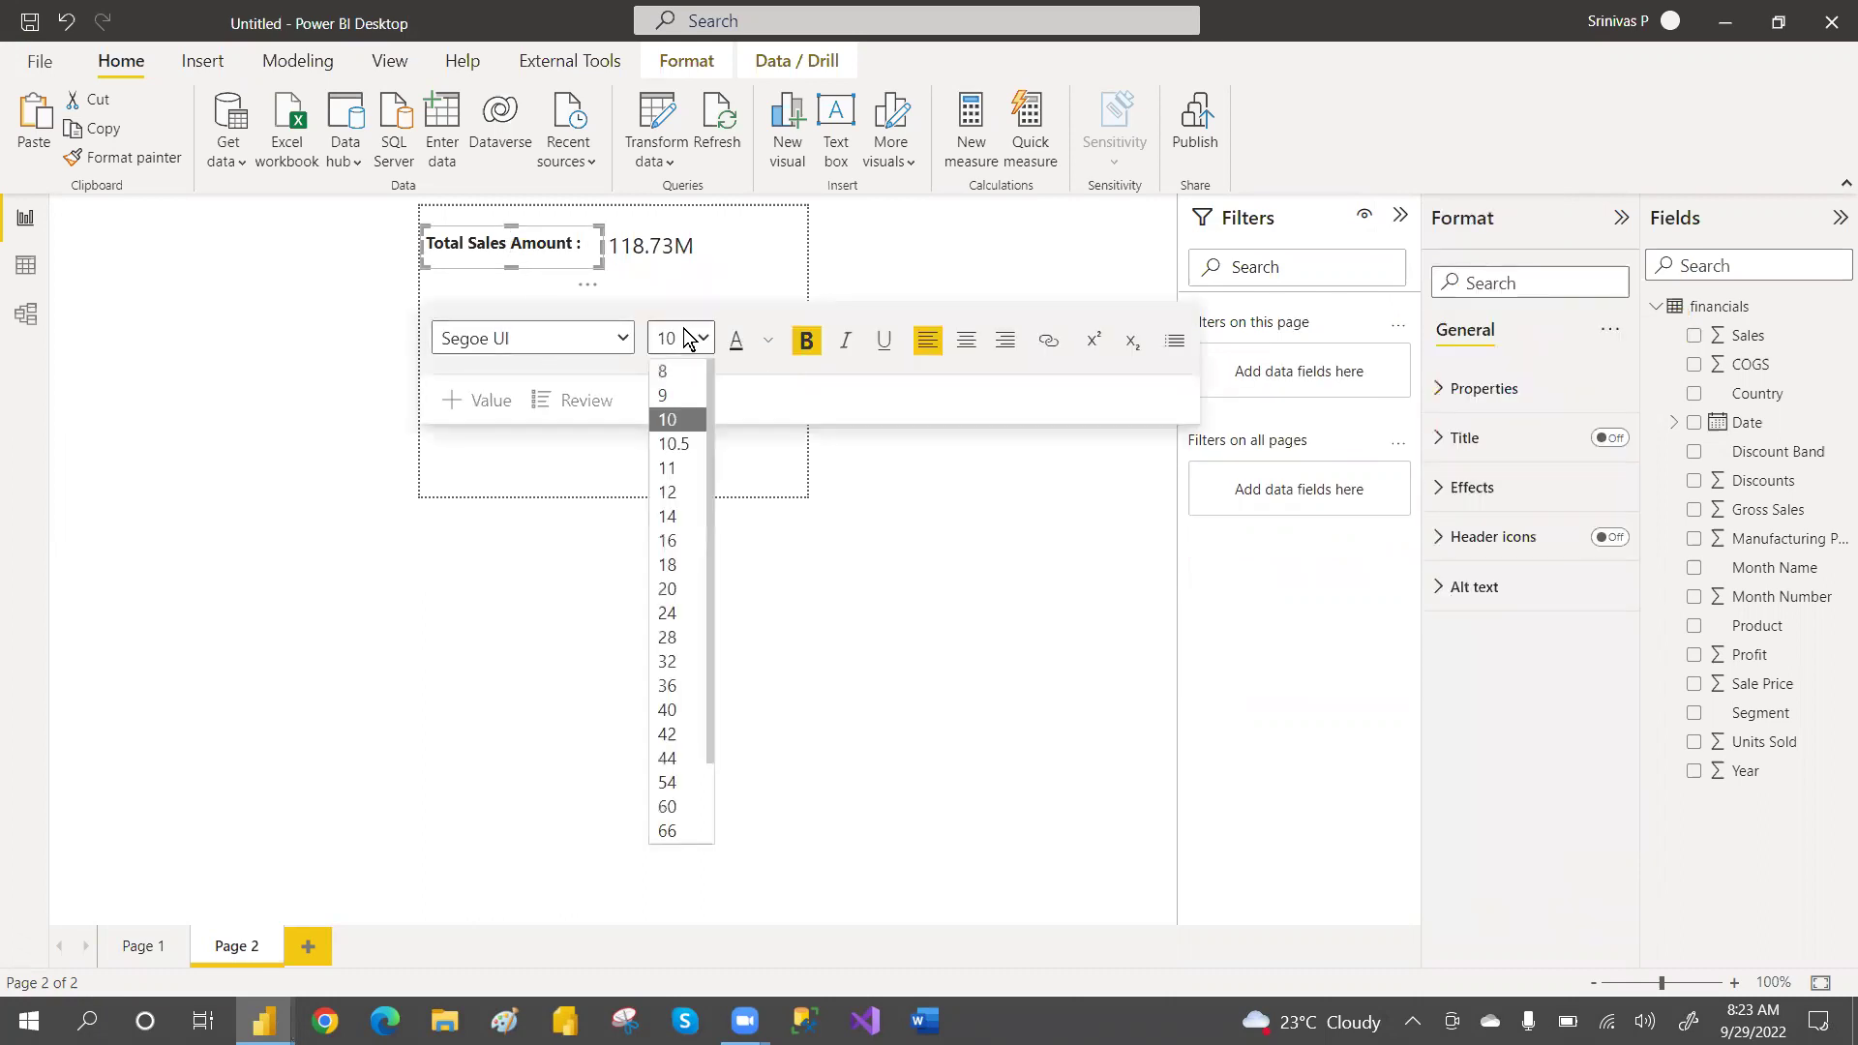
left_click(671, 516)
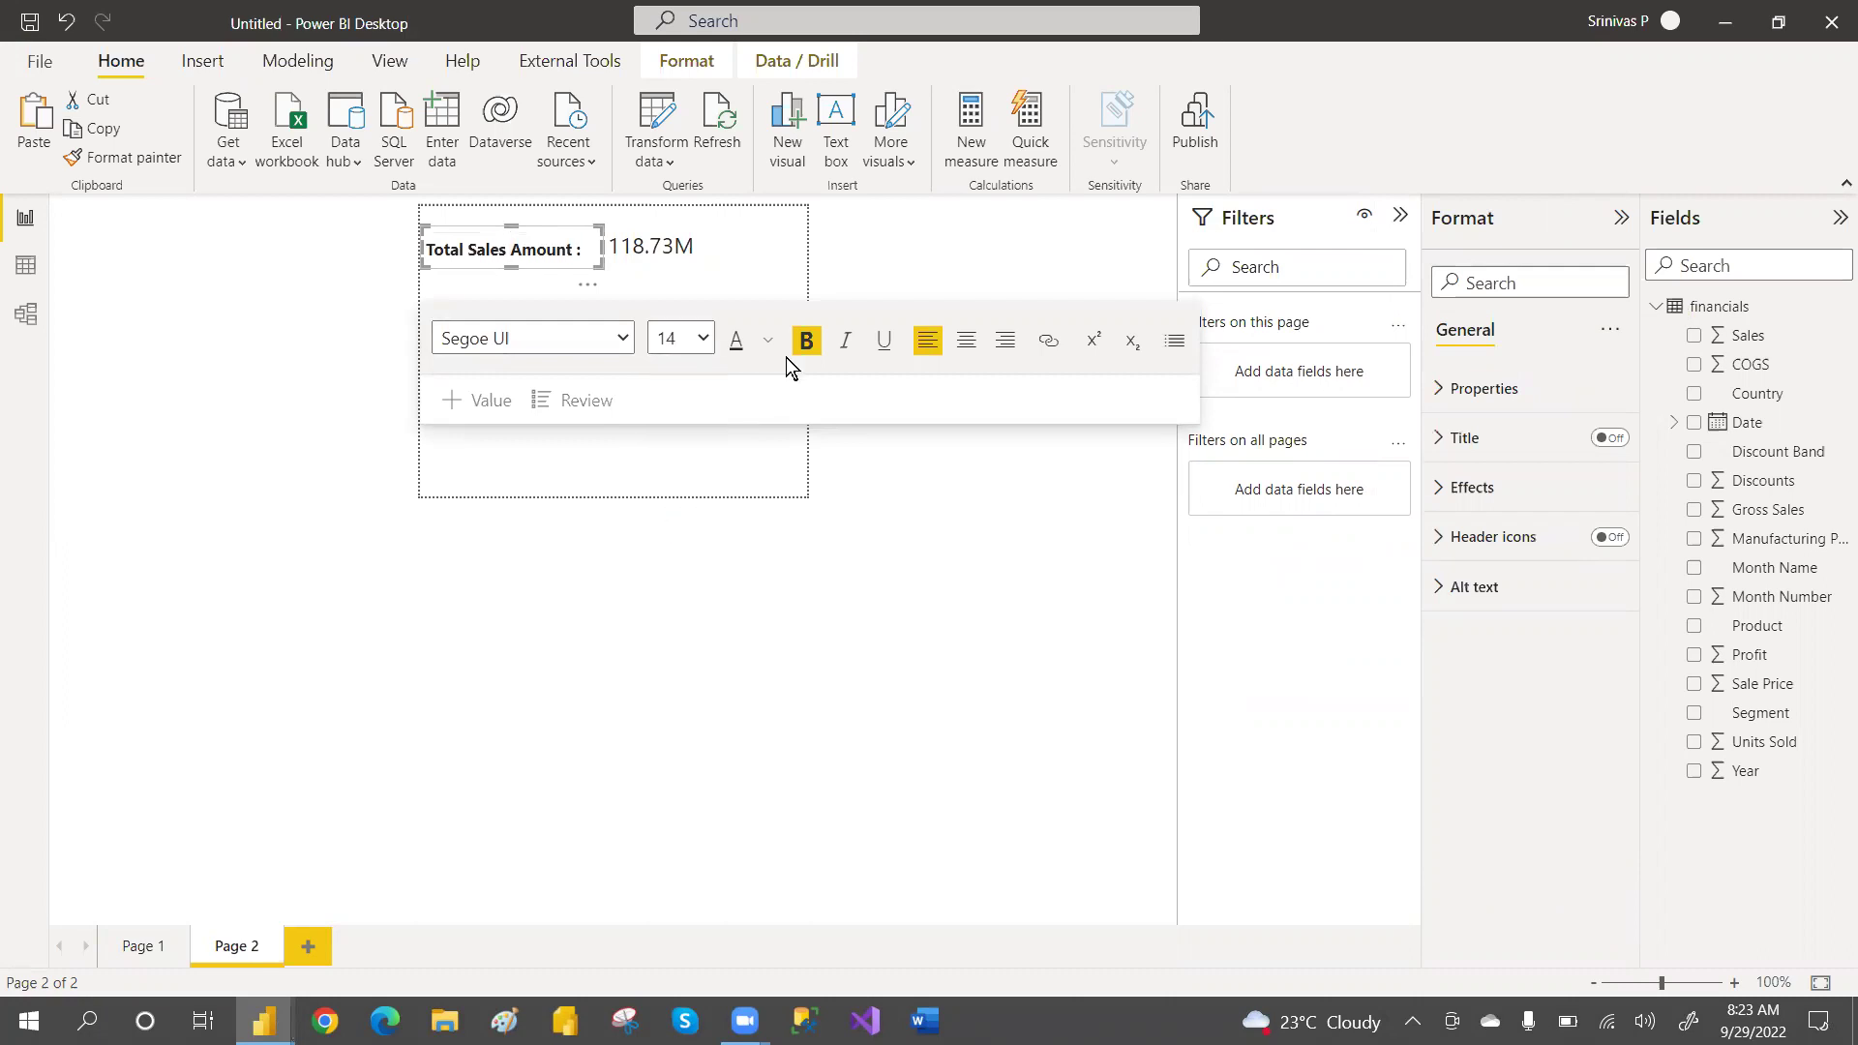
Make the Sales card's callout value bold
left_click(654, 256)
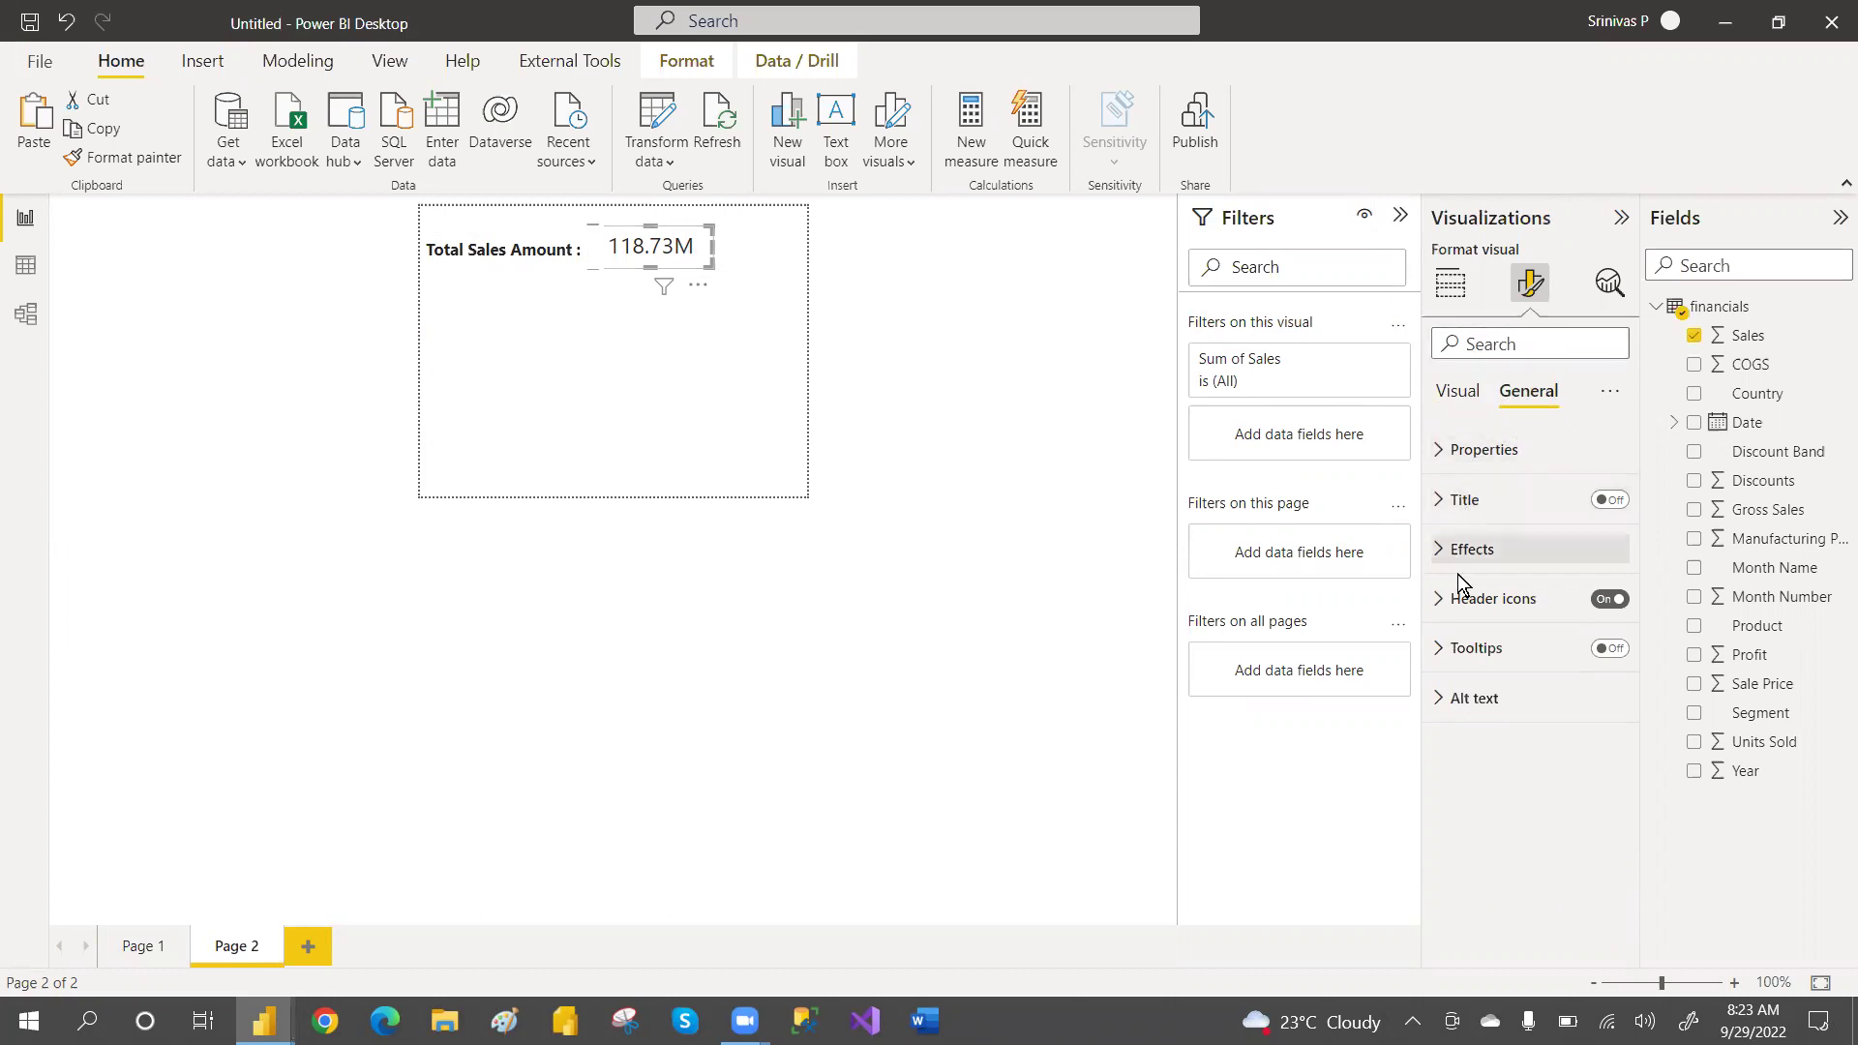
left_click(1458, 391)
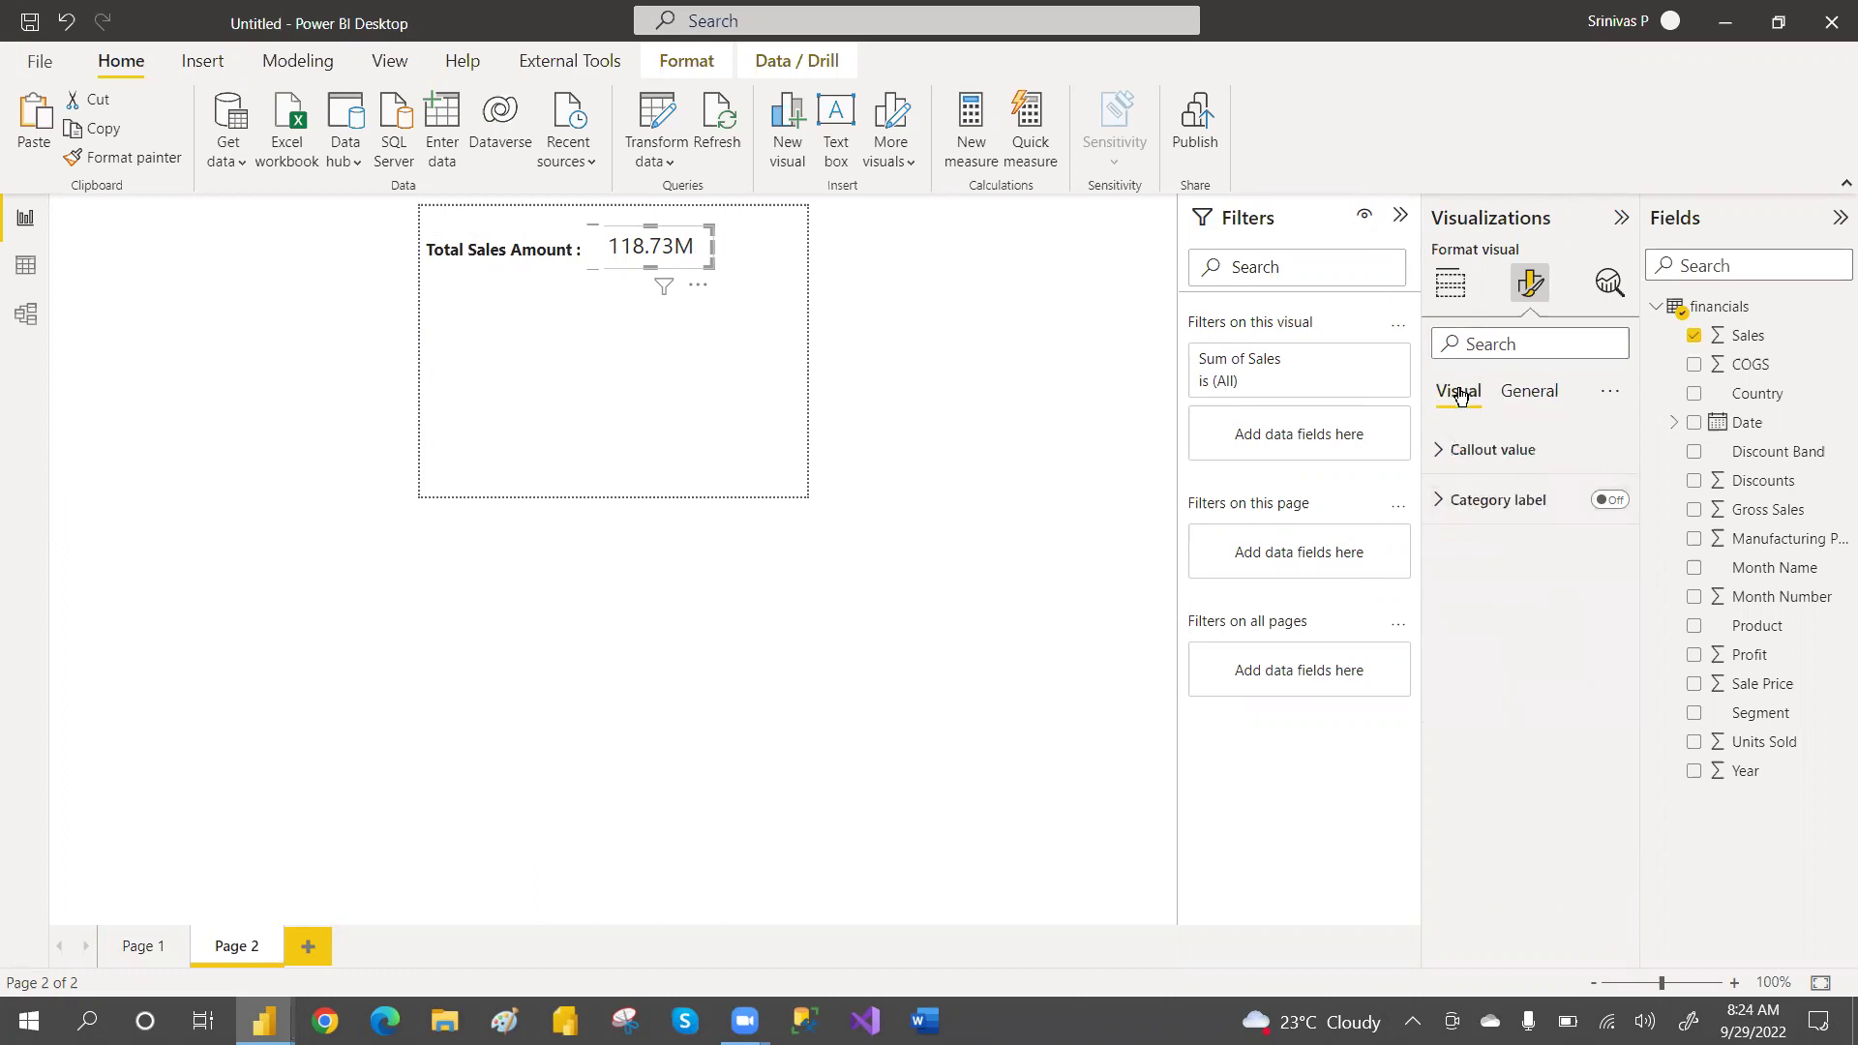
left_click(1461, 449)
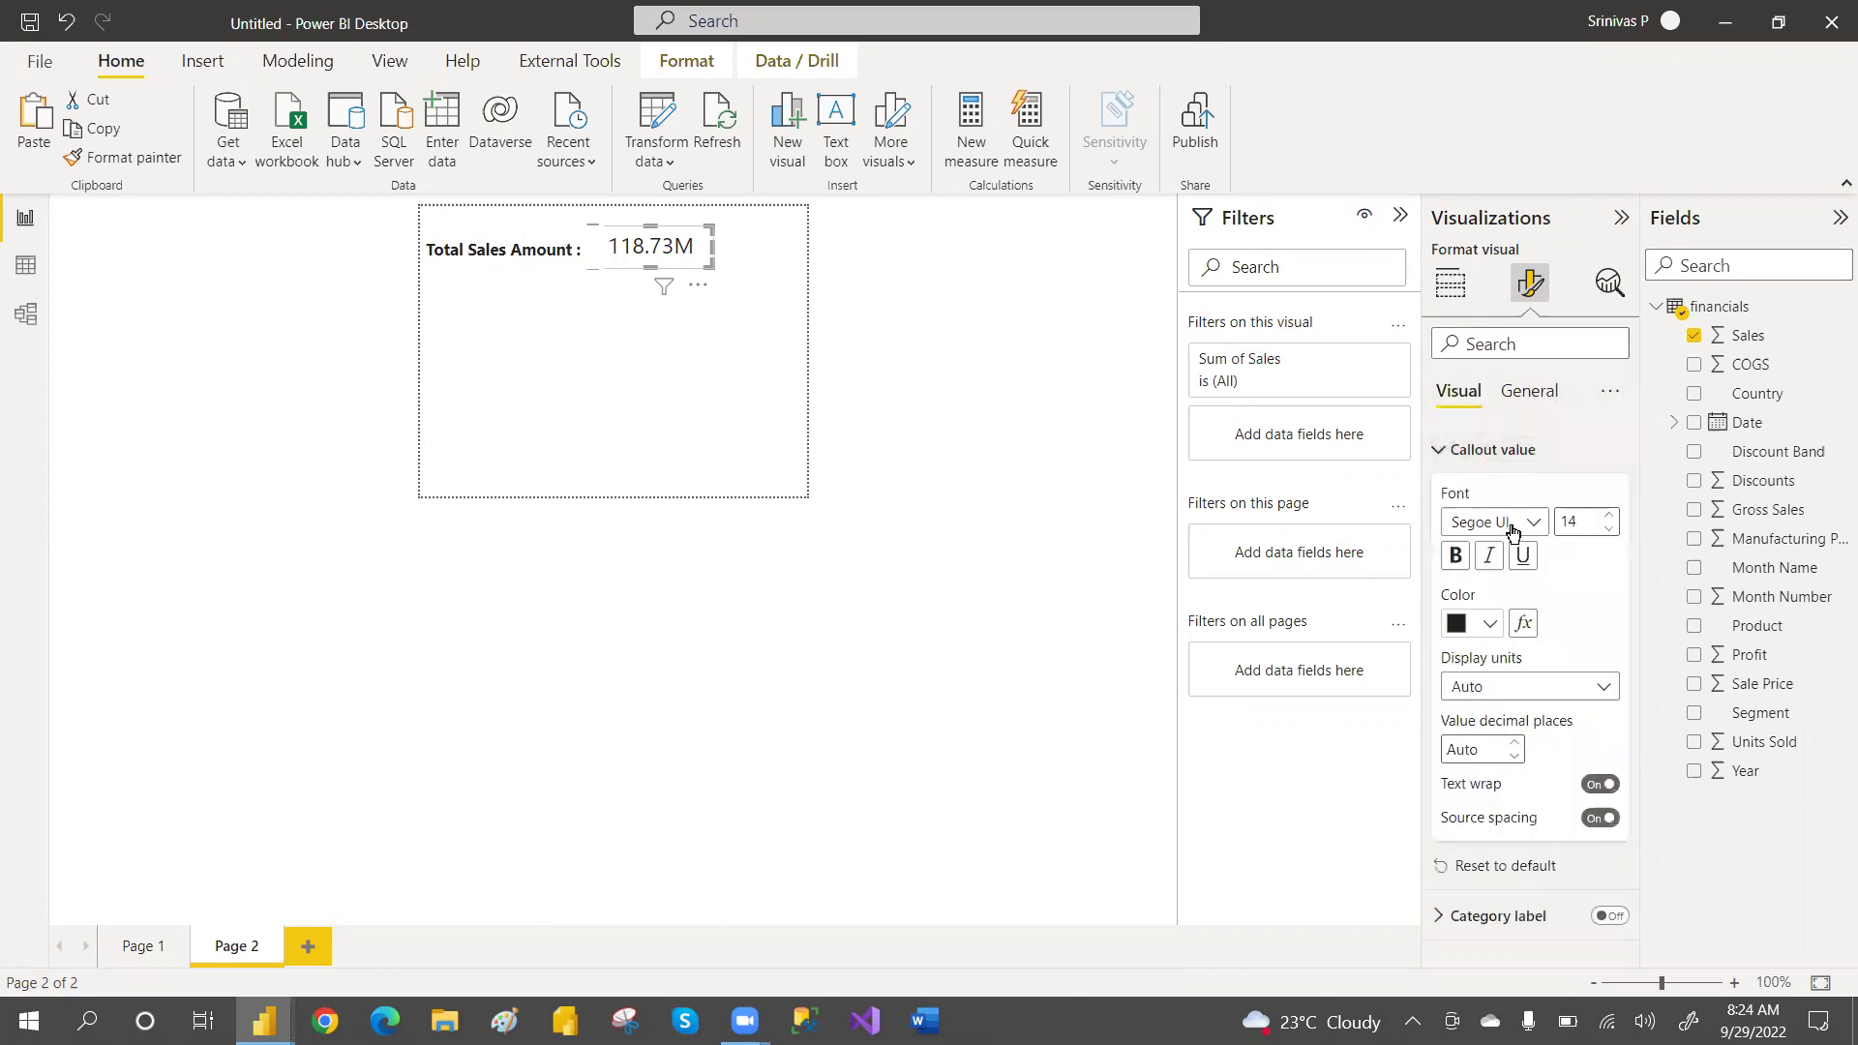
left_click(1453, 557)
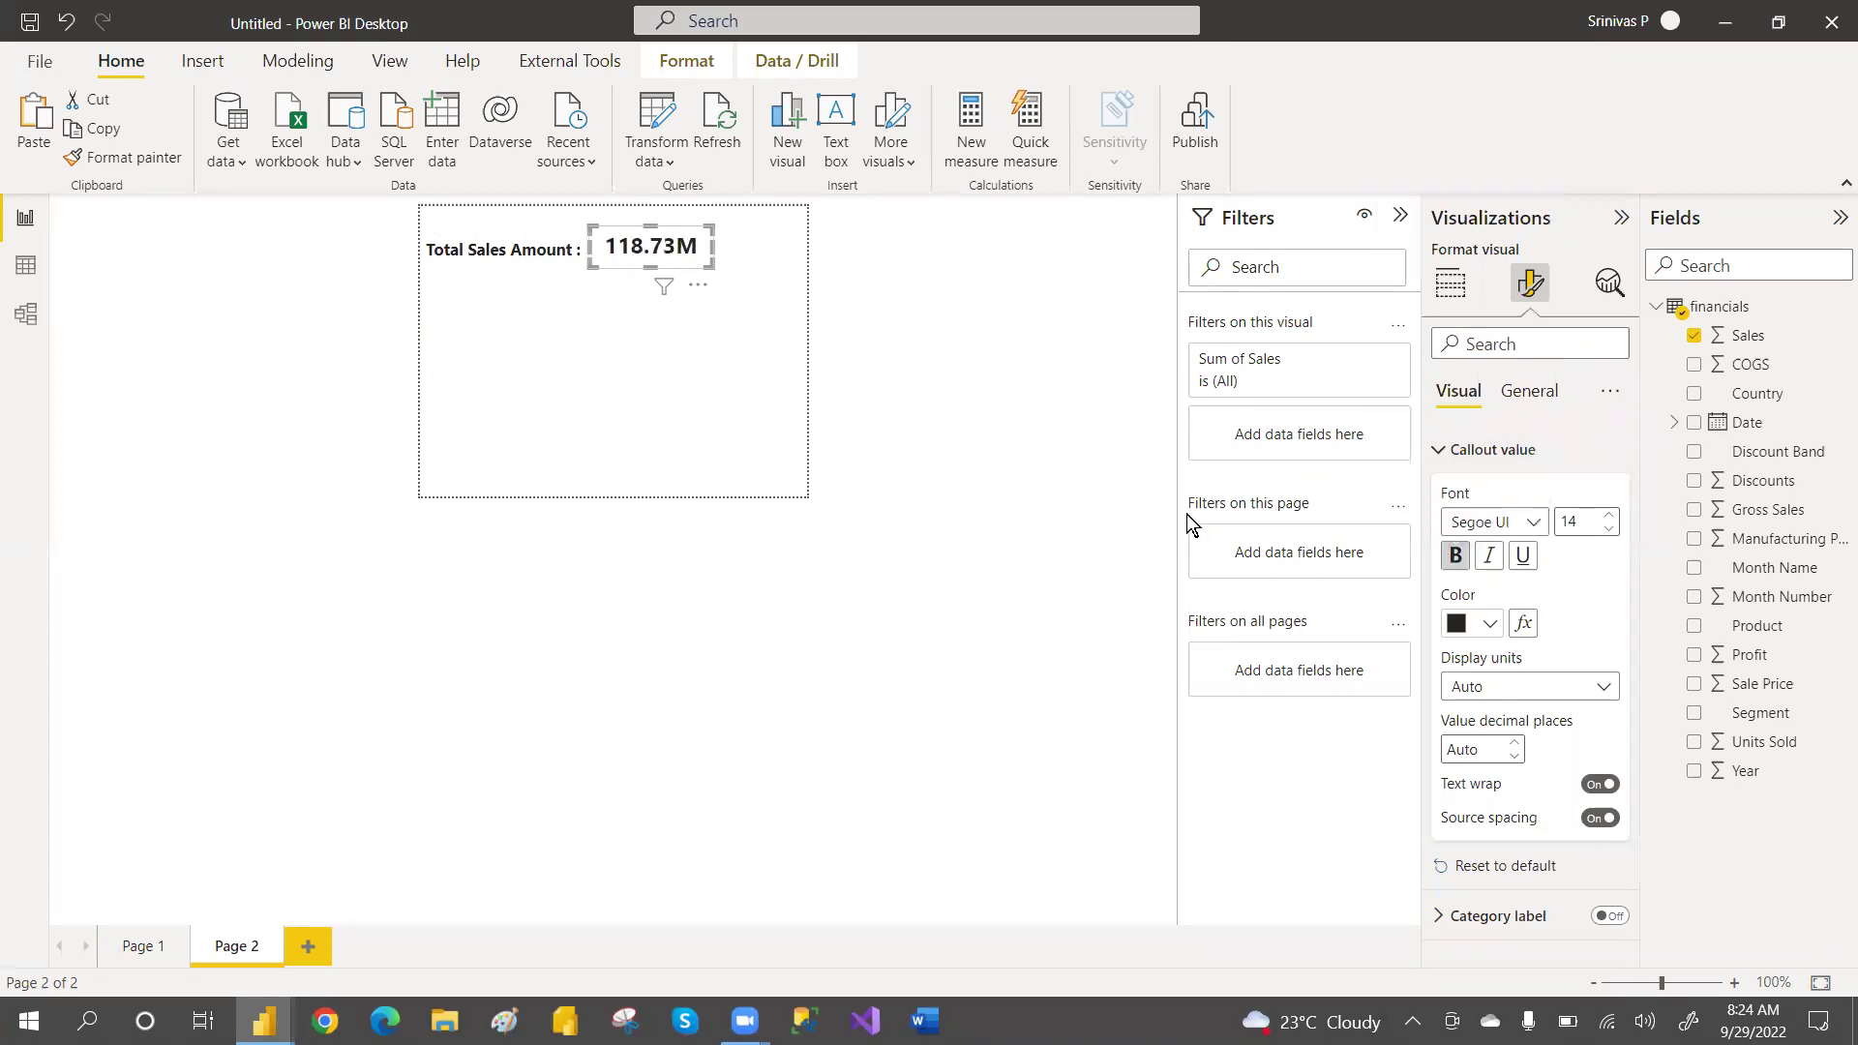
left_click(782, 596)
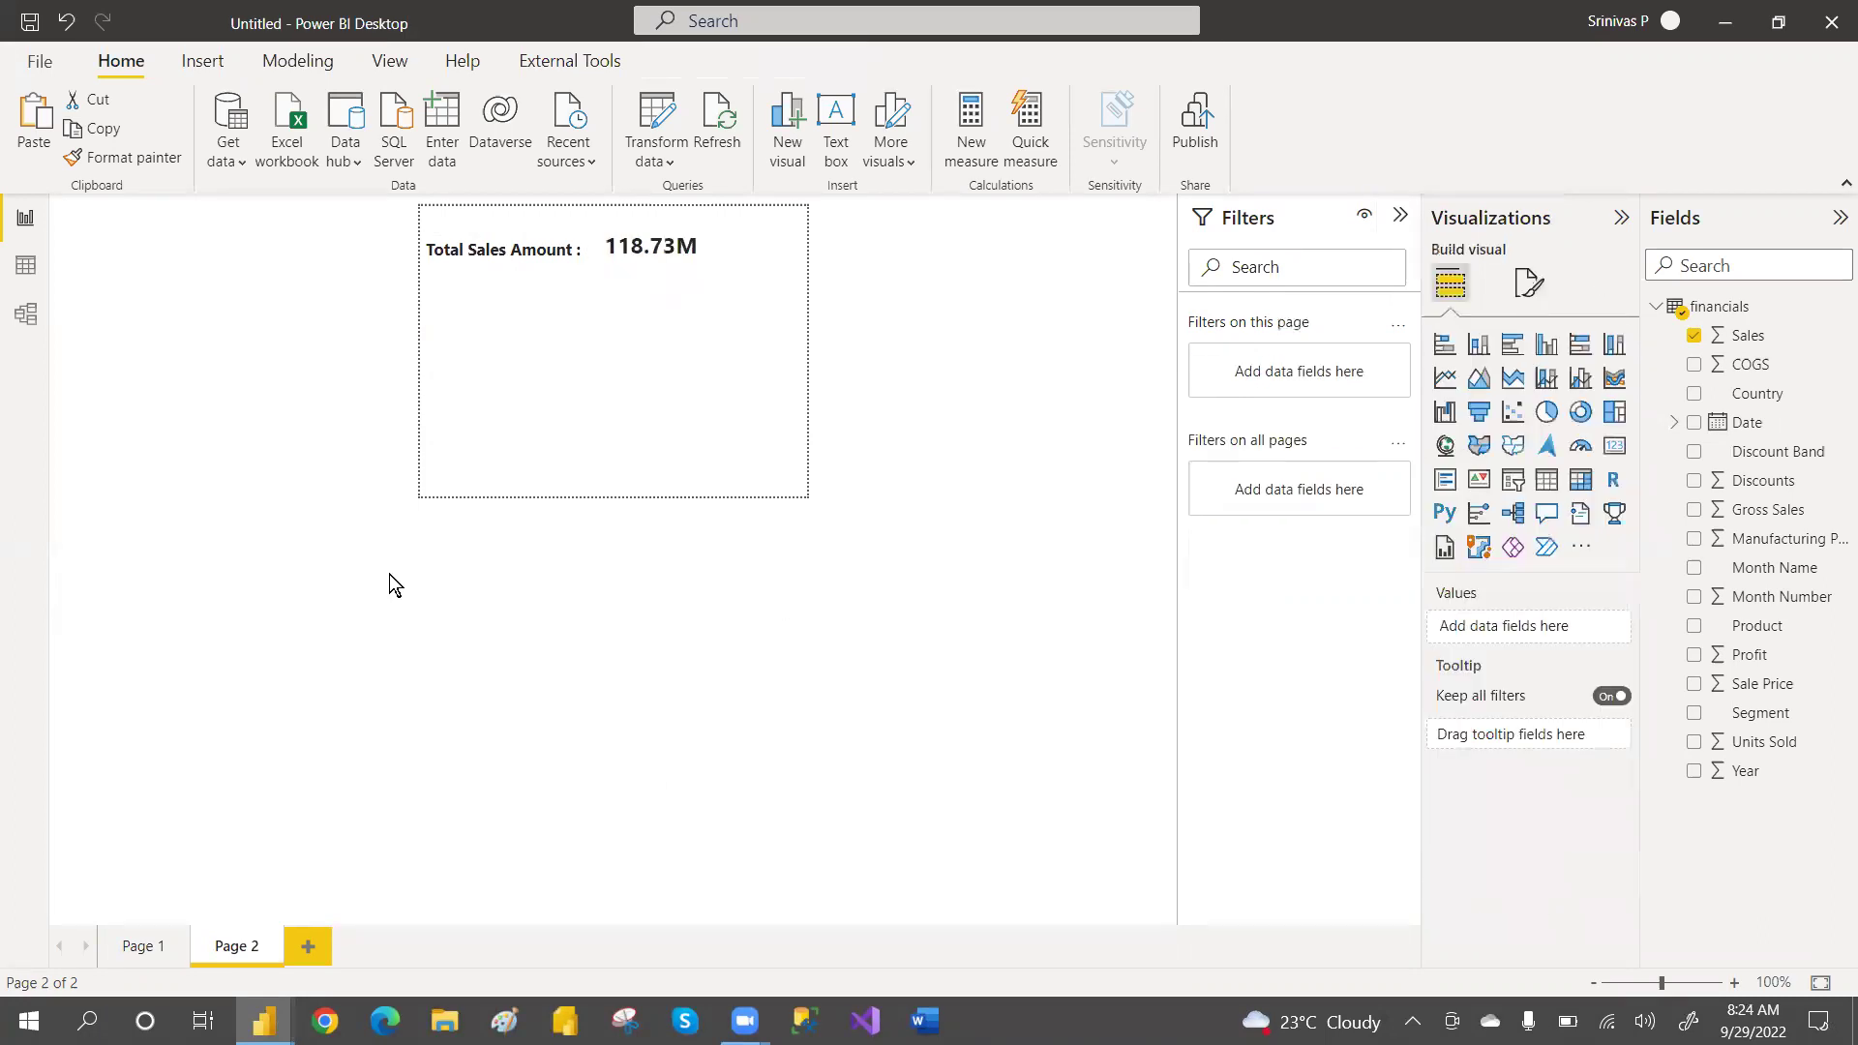
Trim the Sales card's height and width so its value lines up closely beside the "Total Sales Amount :" label
left_click(663, 253)
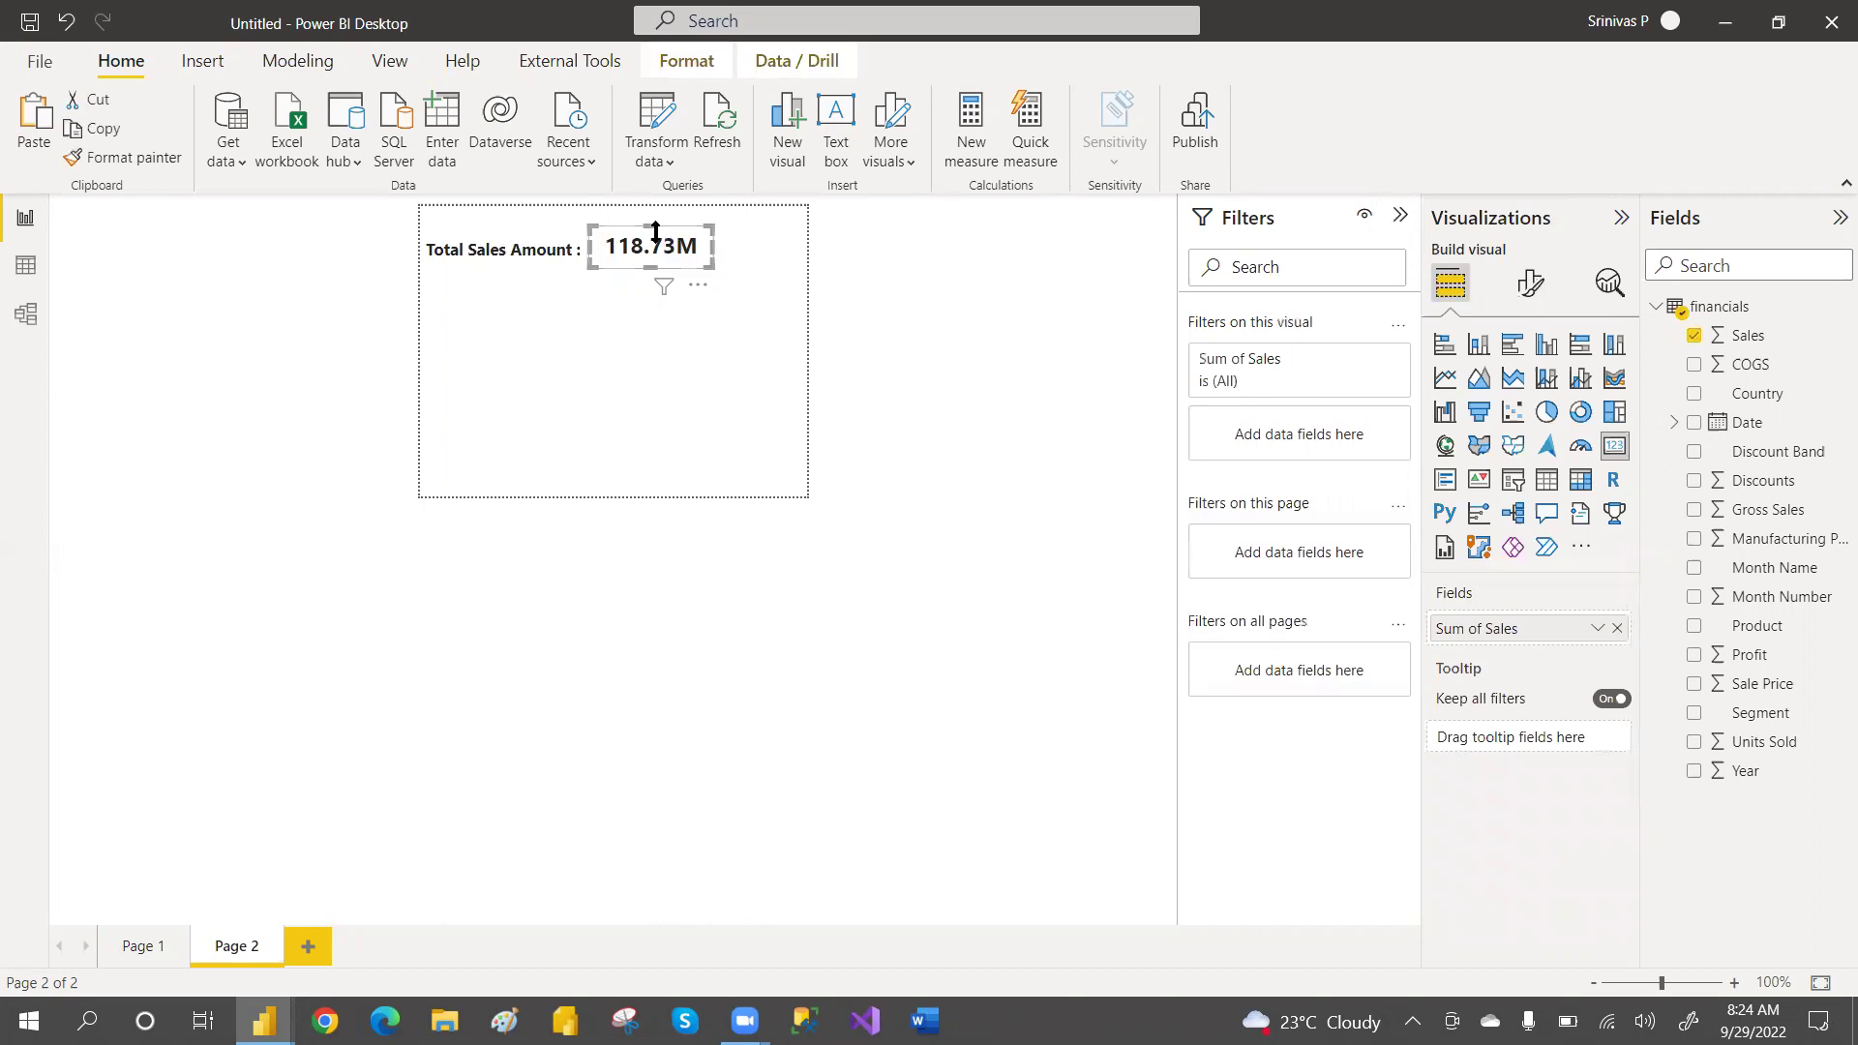
left_click_drag(656, 228, 658, 242)
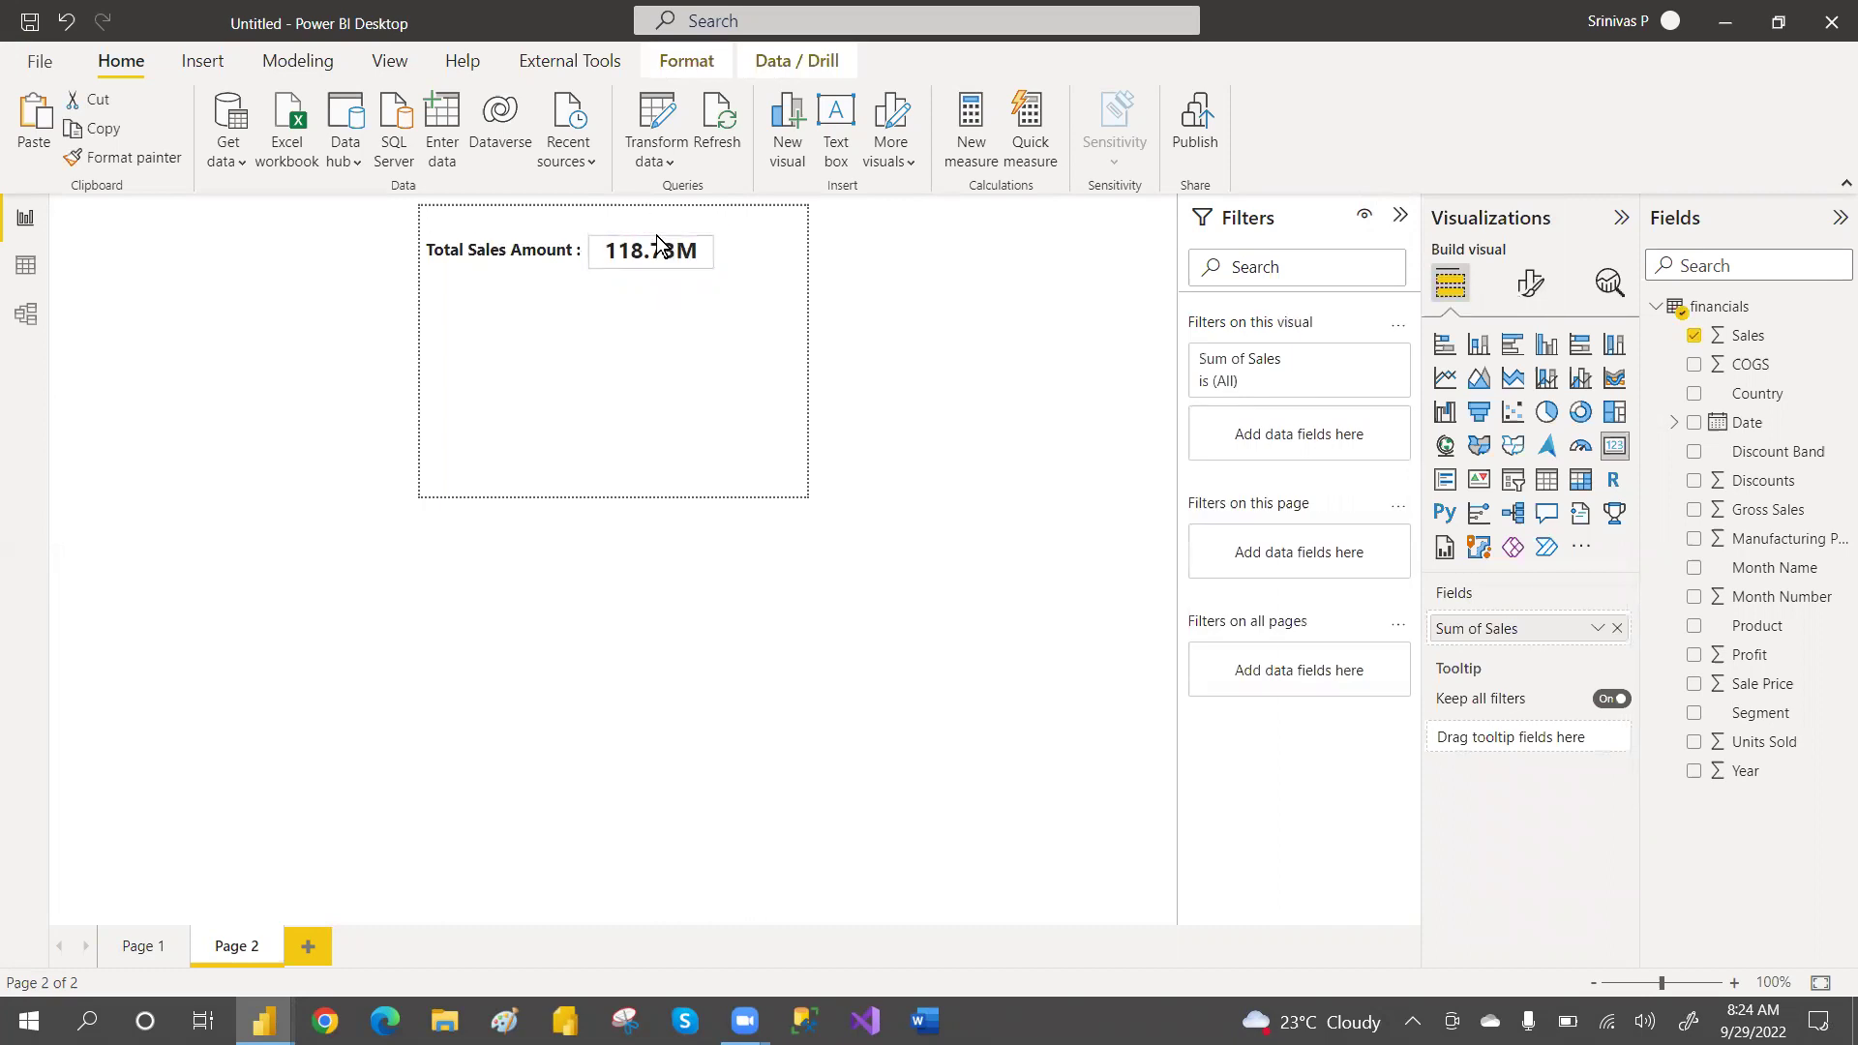
left_click(613, 553)
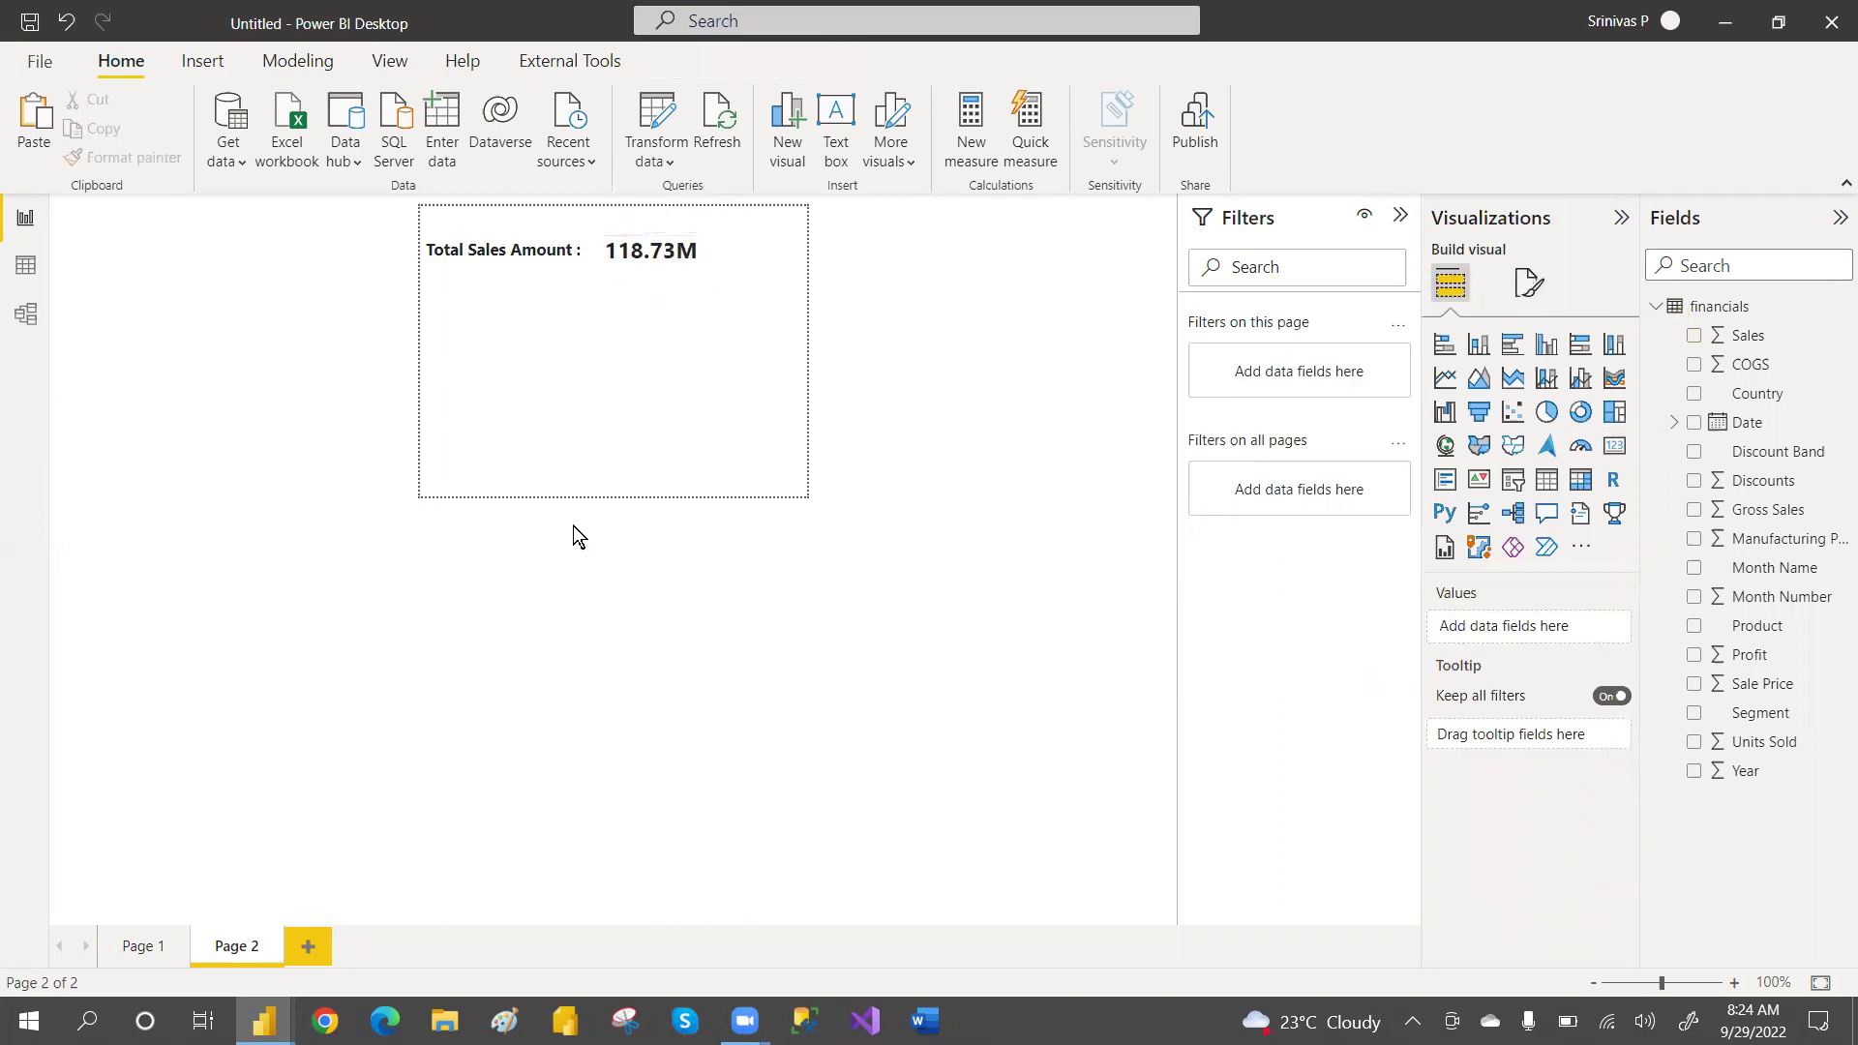
left_click(654, 248)
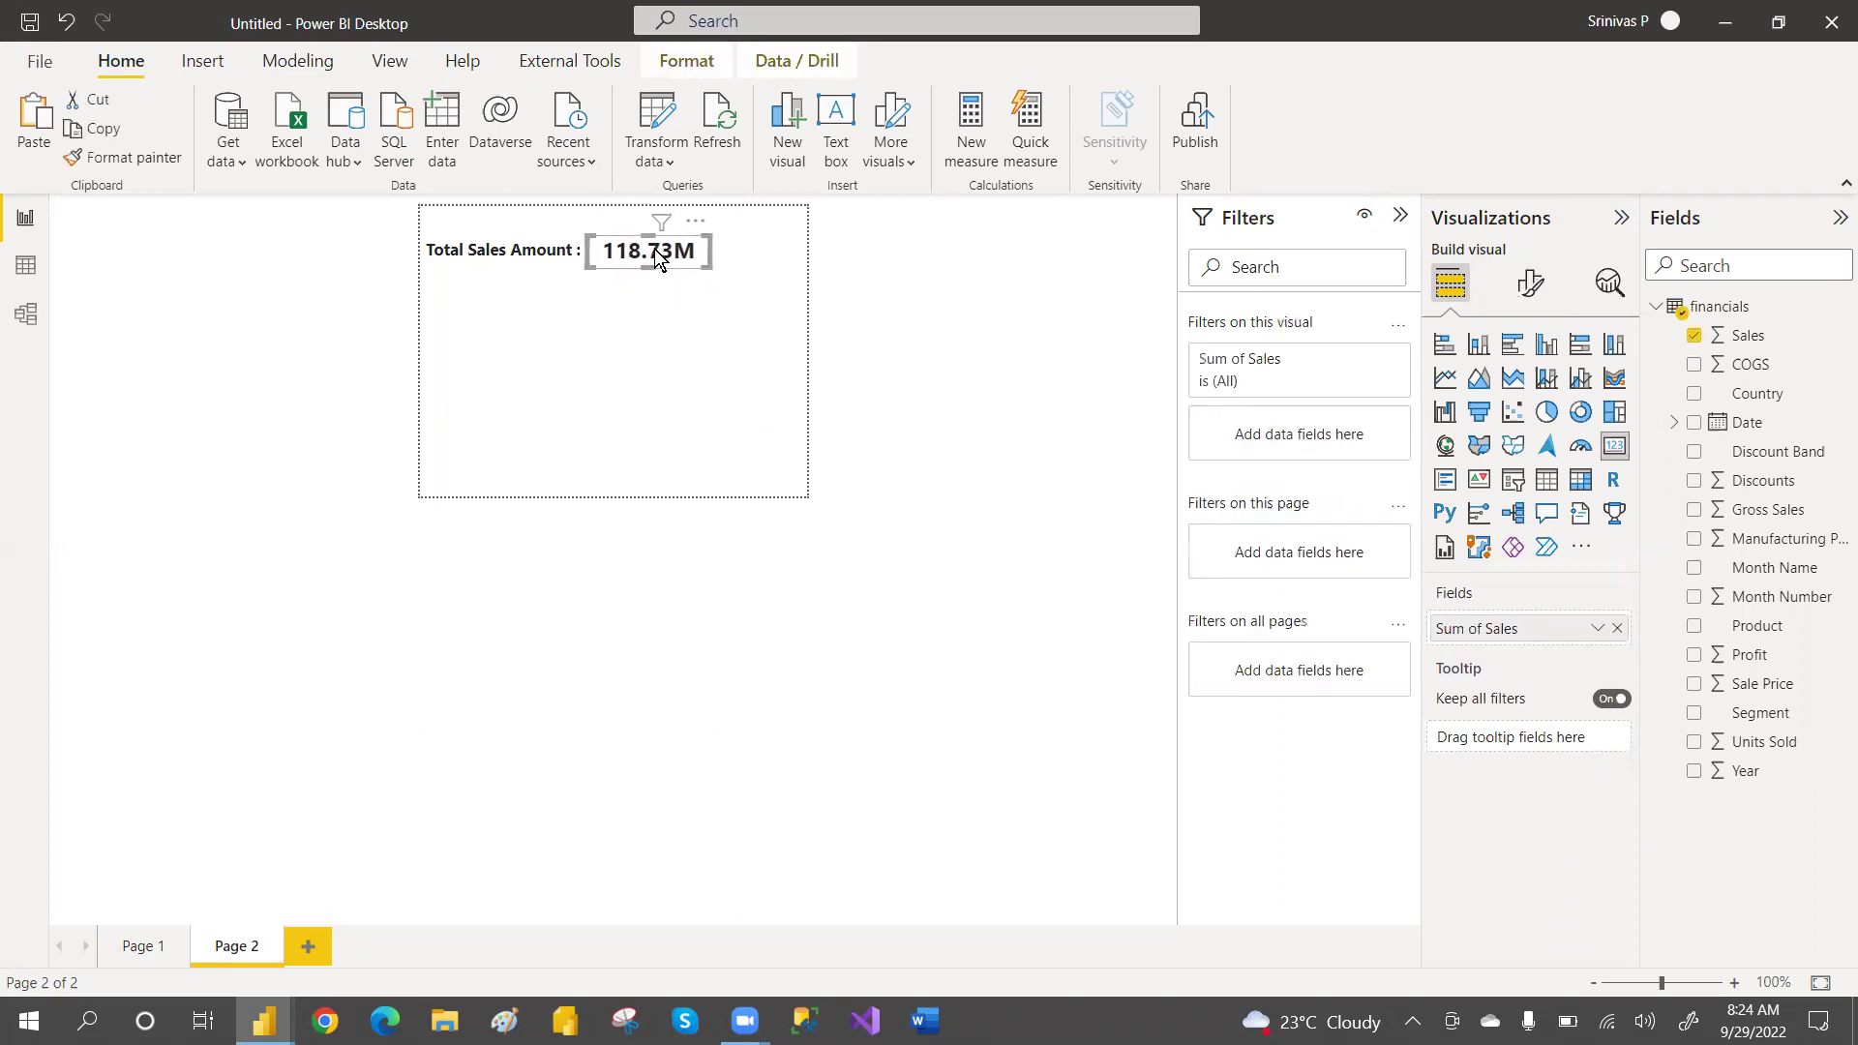
left_click_drag(704, 242, 693, 250)
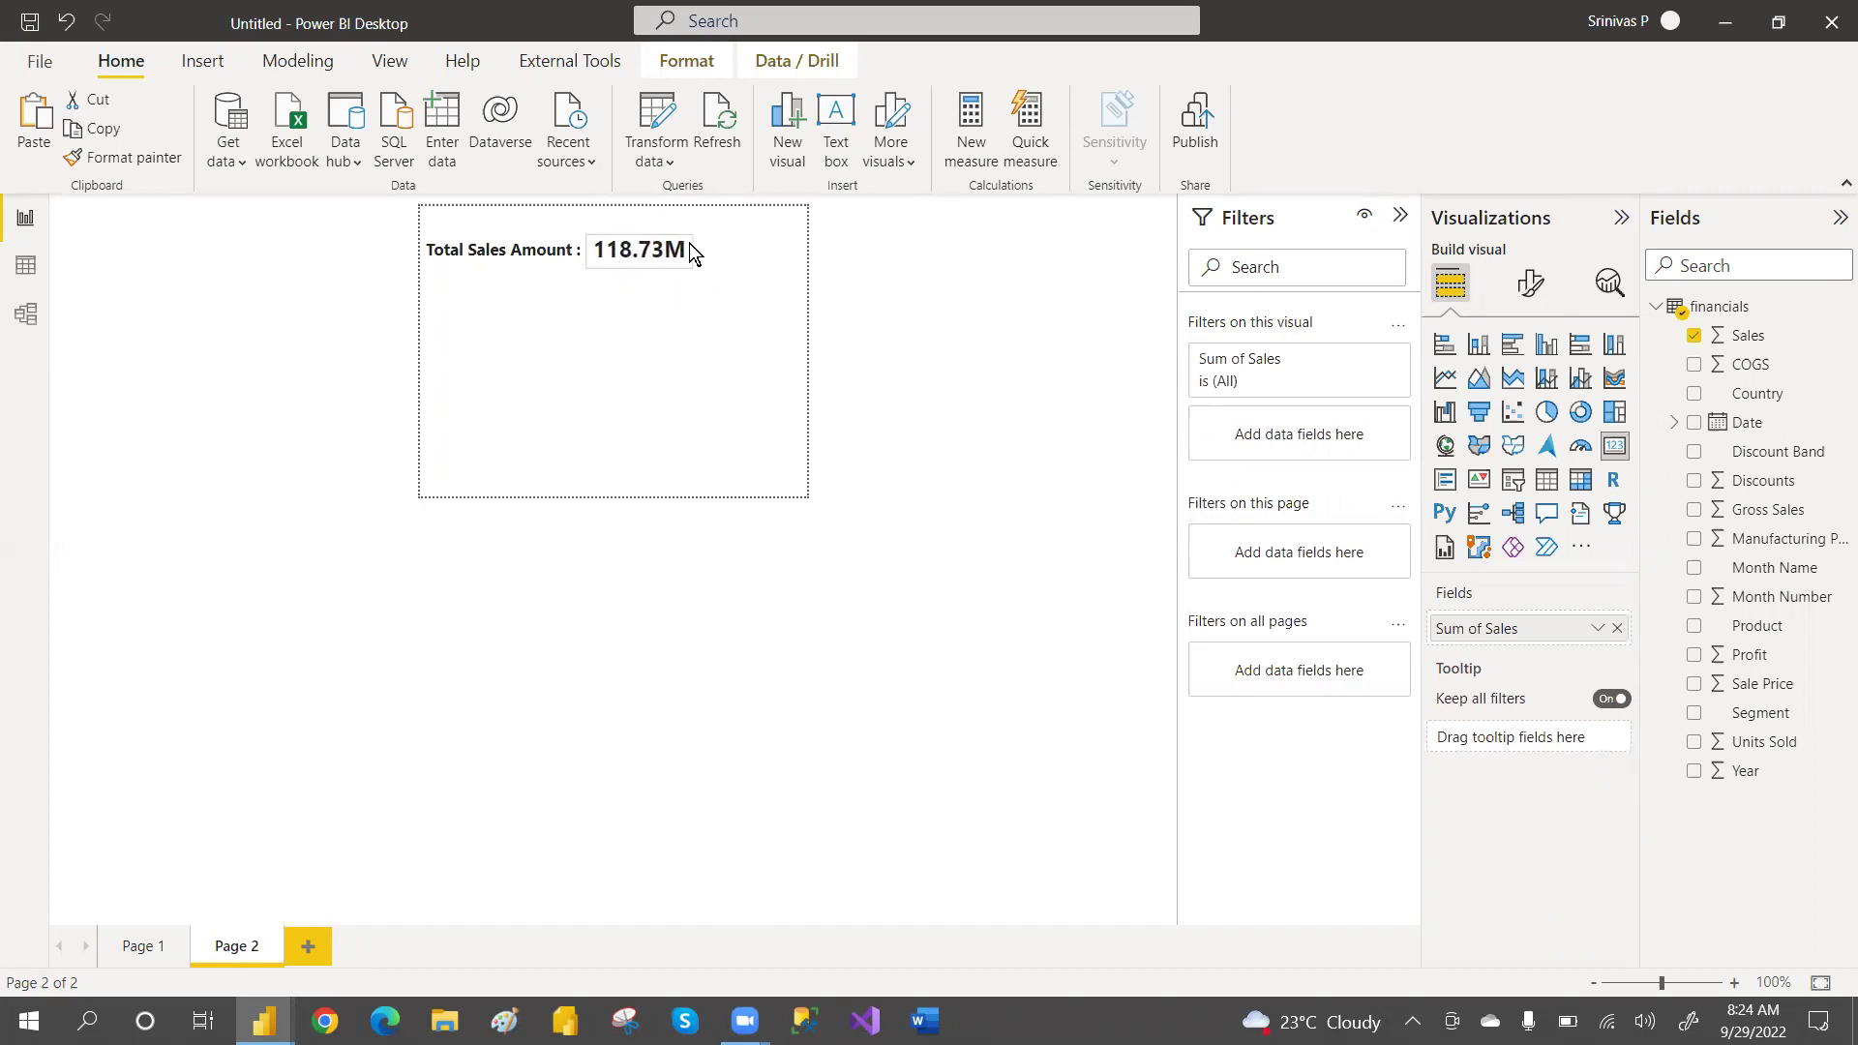
left_click(836, 238)
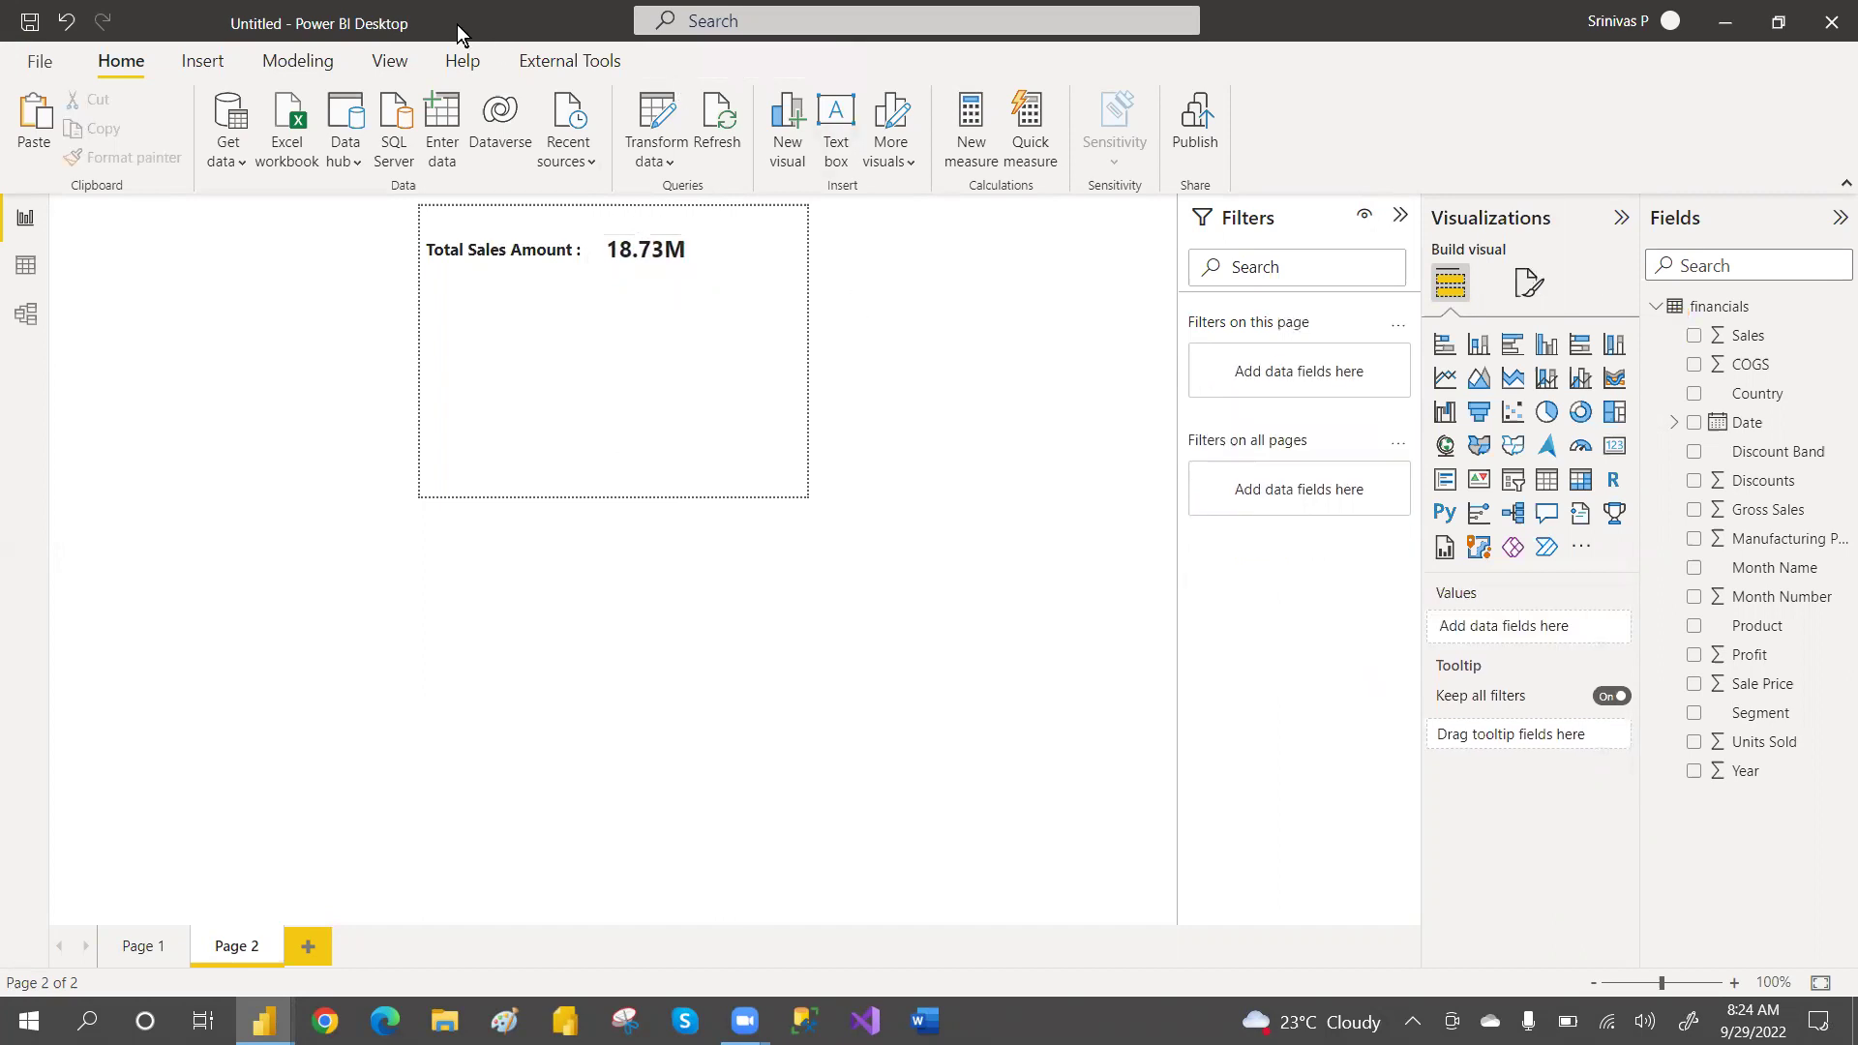
Show the list of page objects and group the text box with the card
left_click(397, 66)
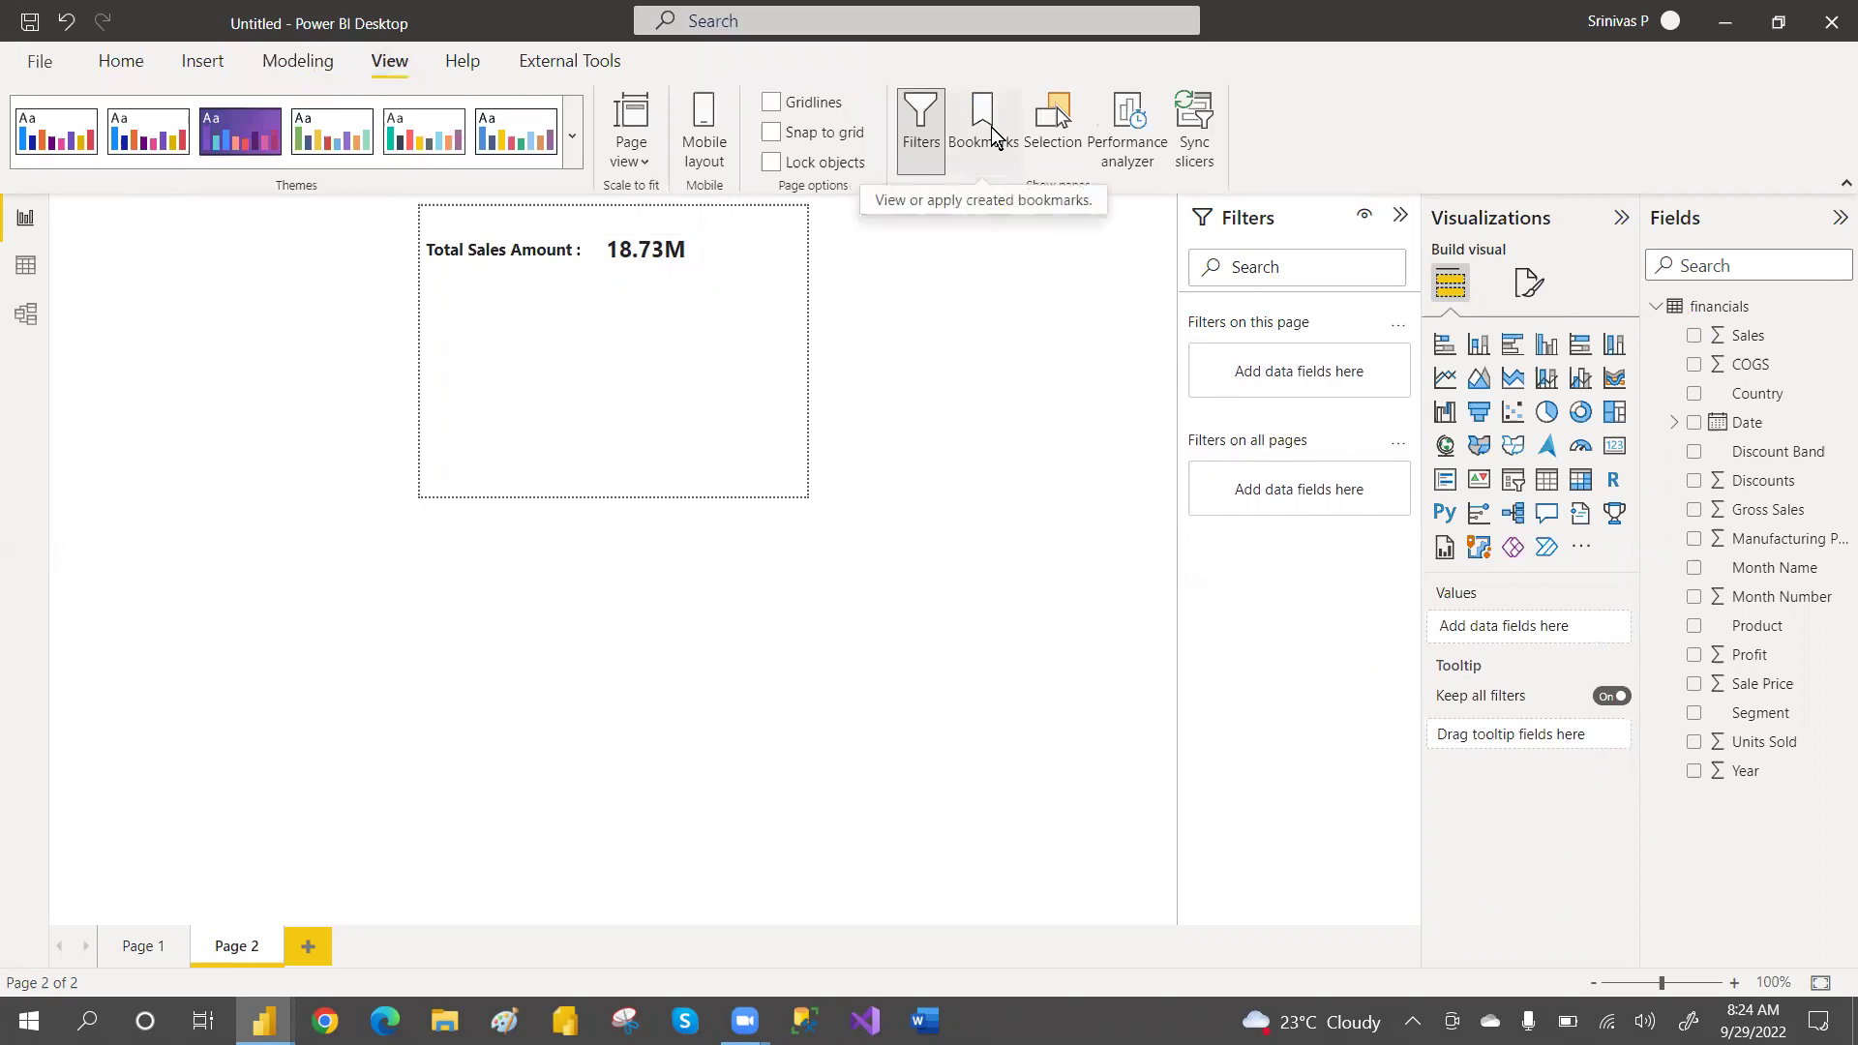
left_click(1057, 123)
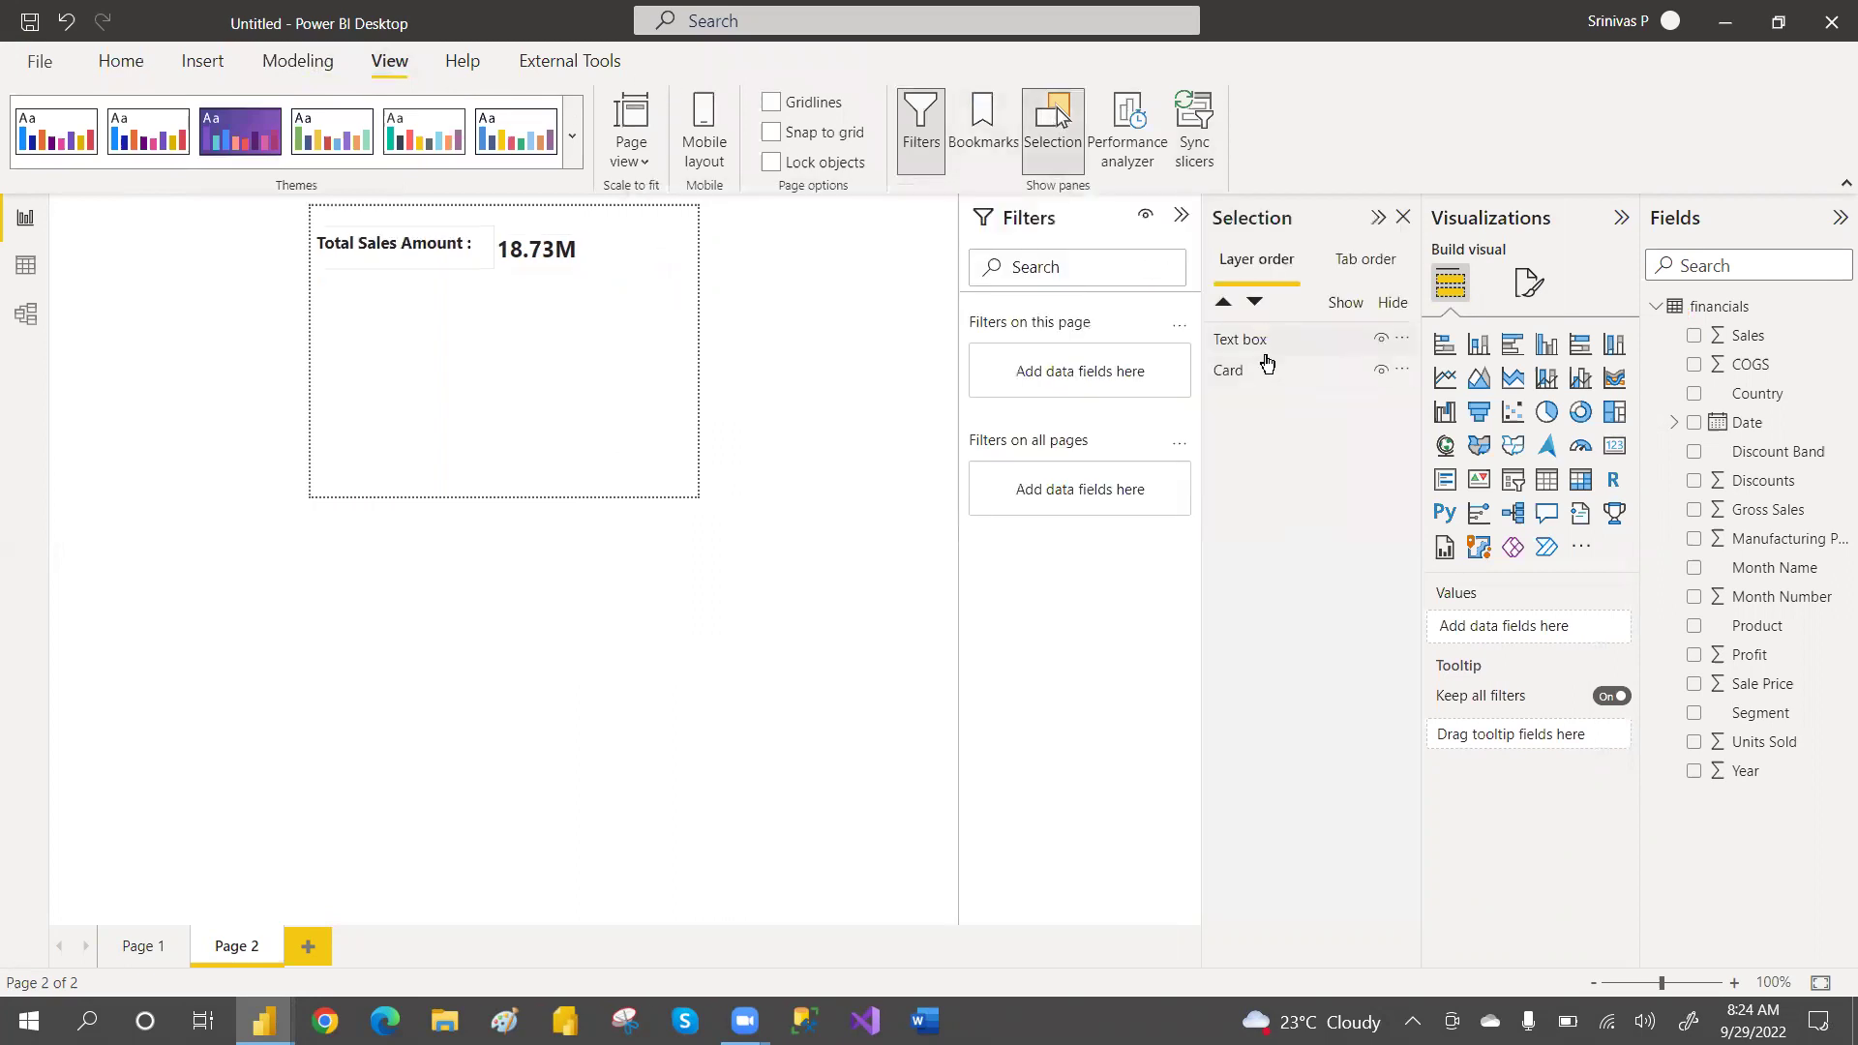
left_click(1261, 343)
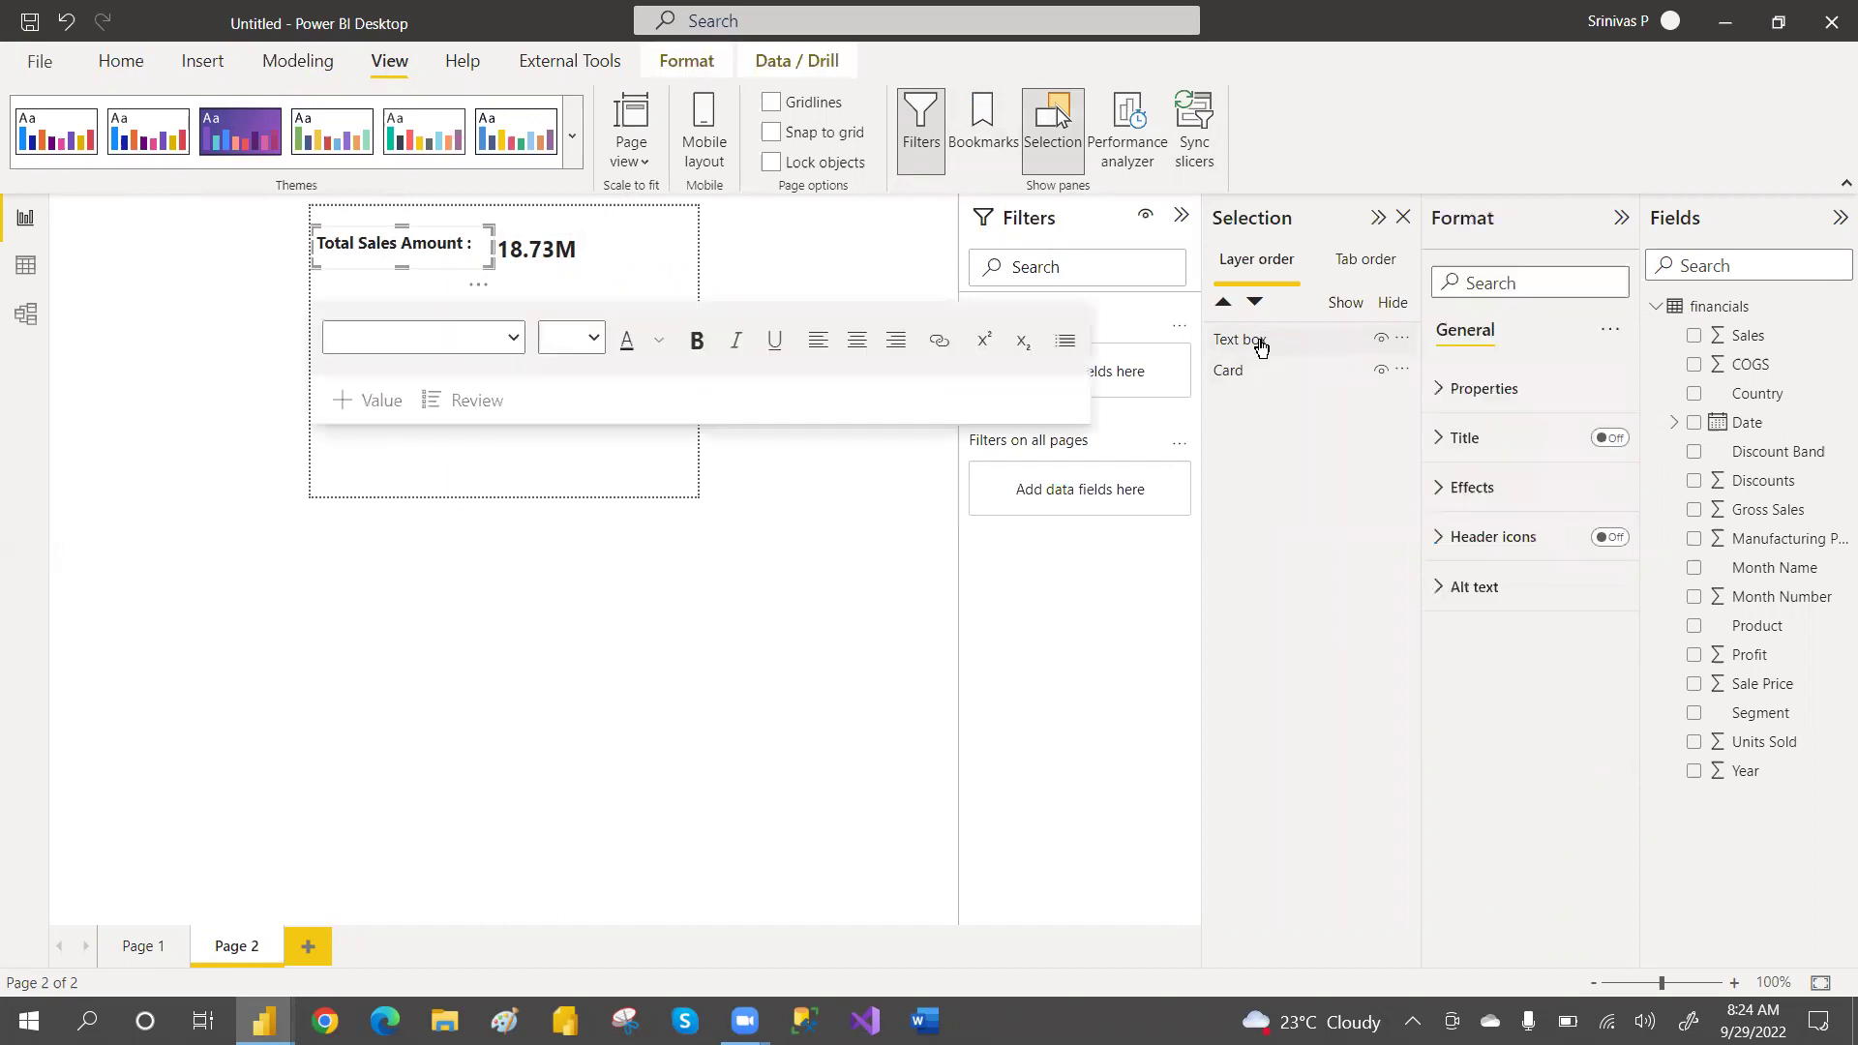
left_click(1260, 372, "ctrl")
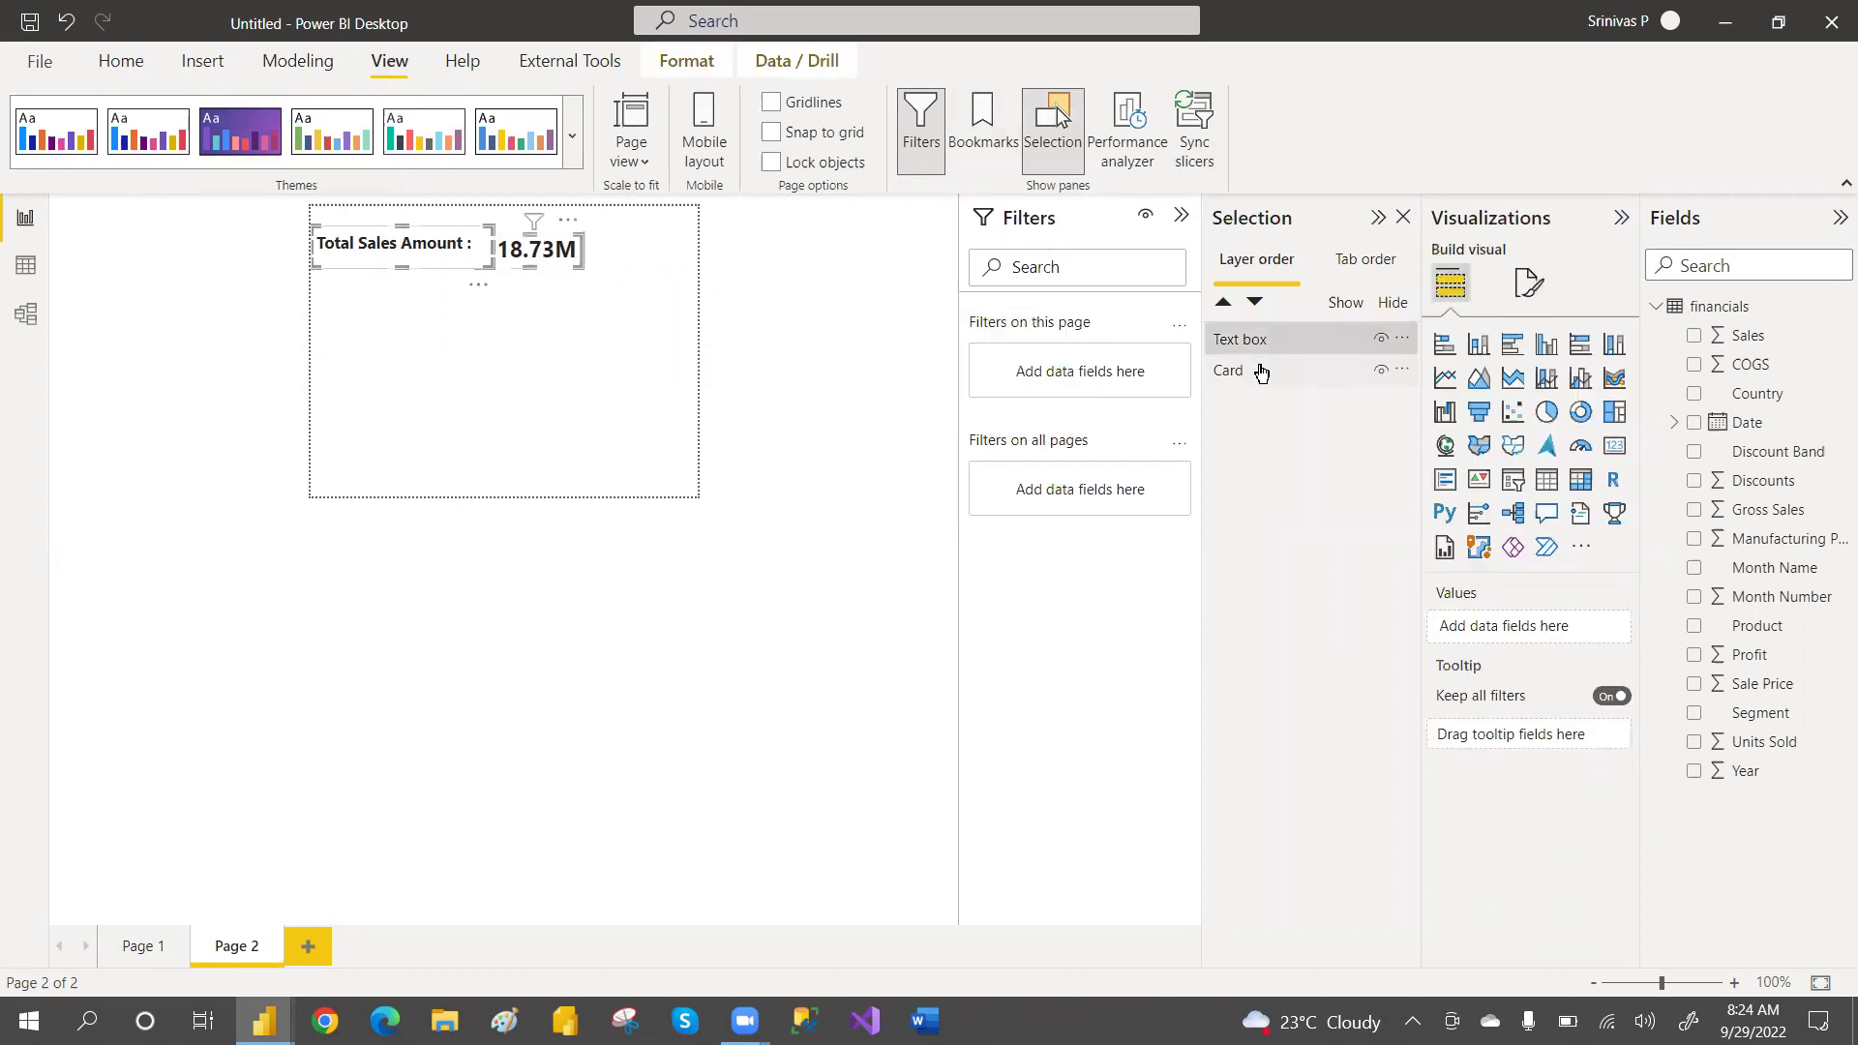
right_click(1260, 373)
mouse_move(1292, 380)
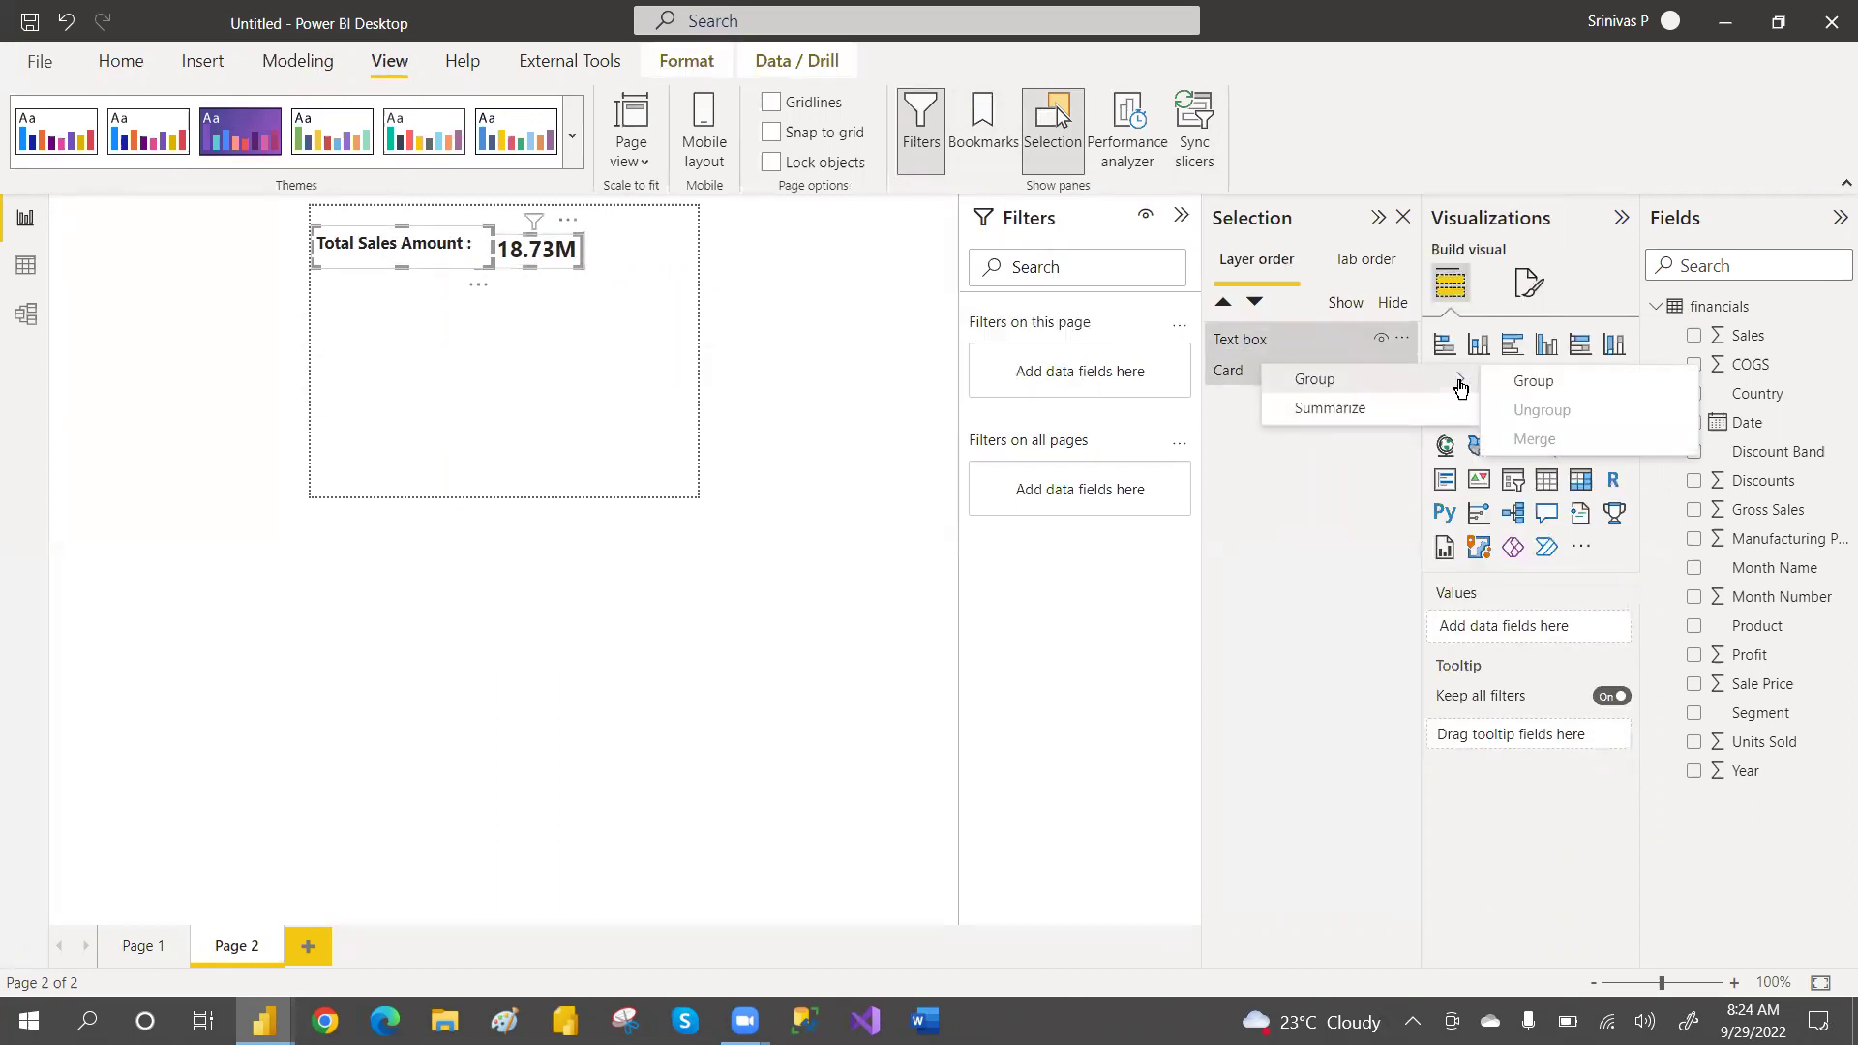
left_click(1524, 383)
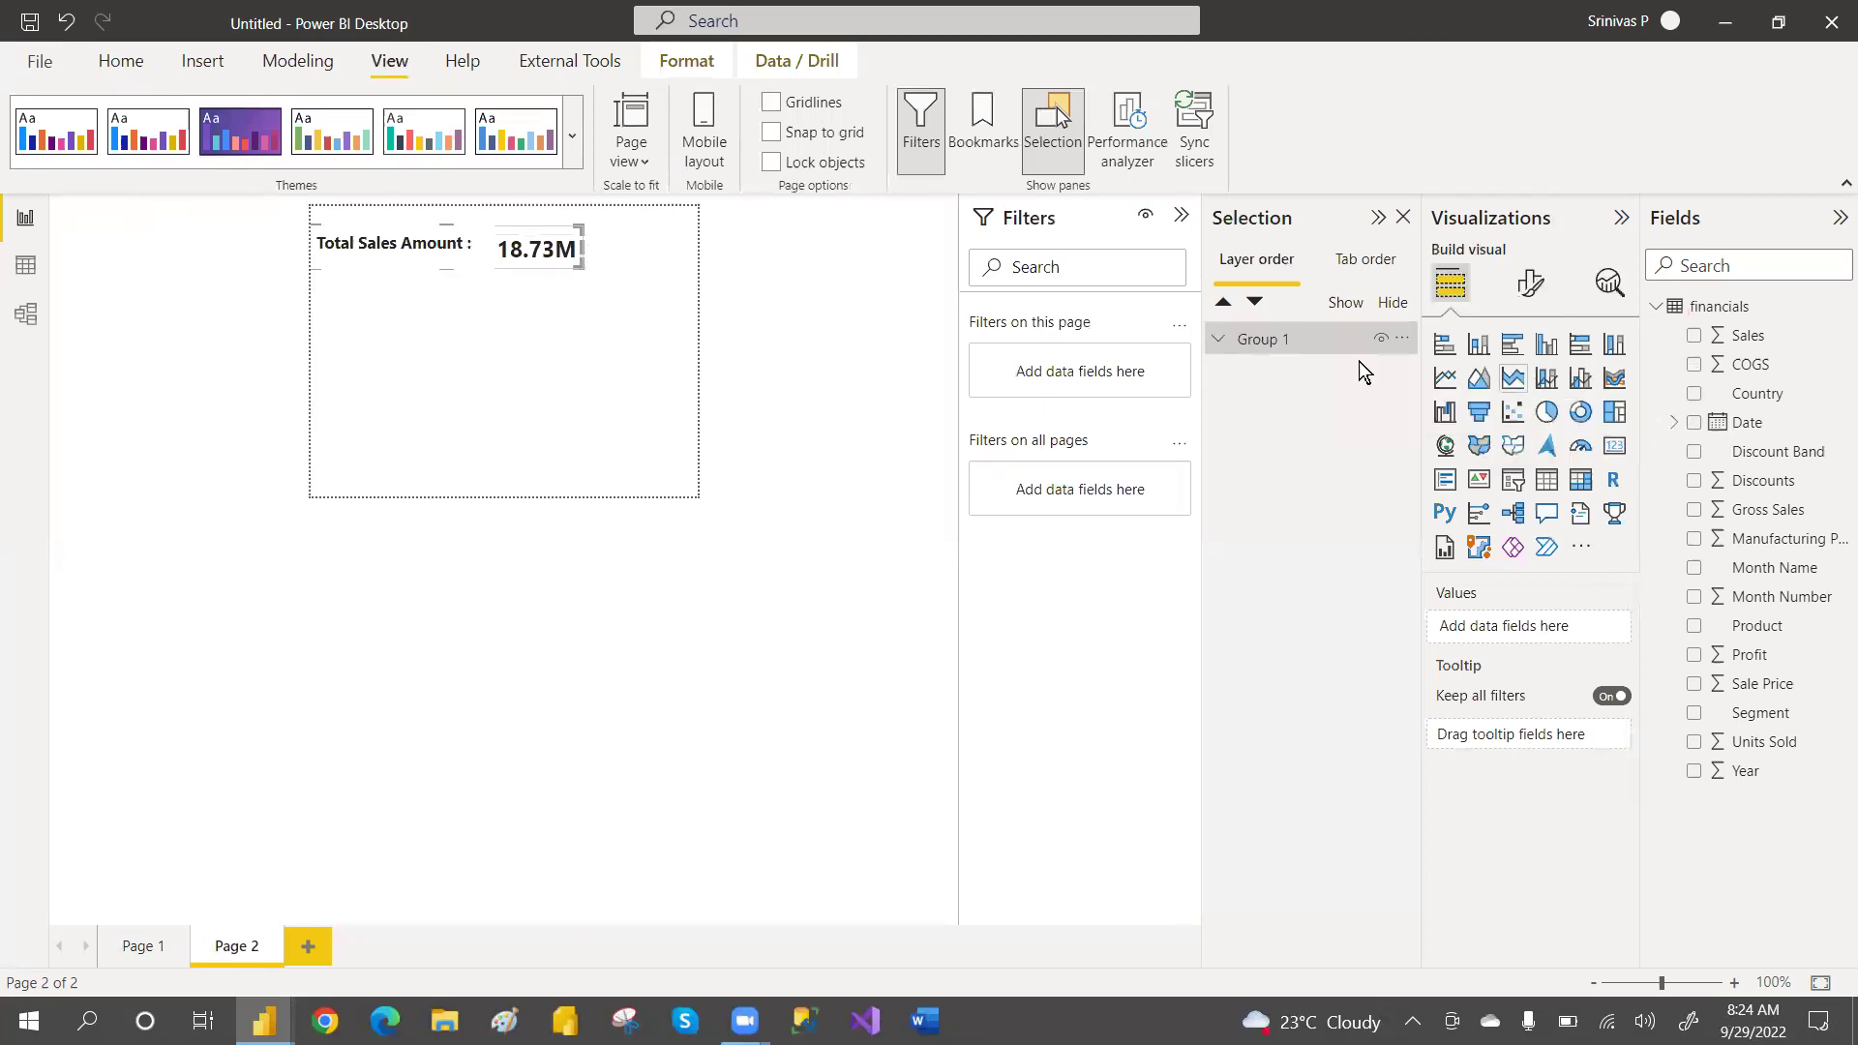
Rename the new group as "sales"
double_click(1274, 339)
key("ctrl+a")
type("sa")
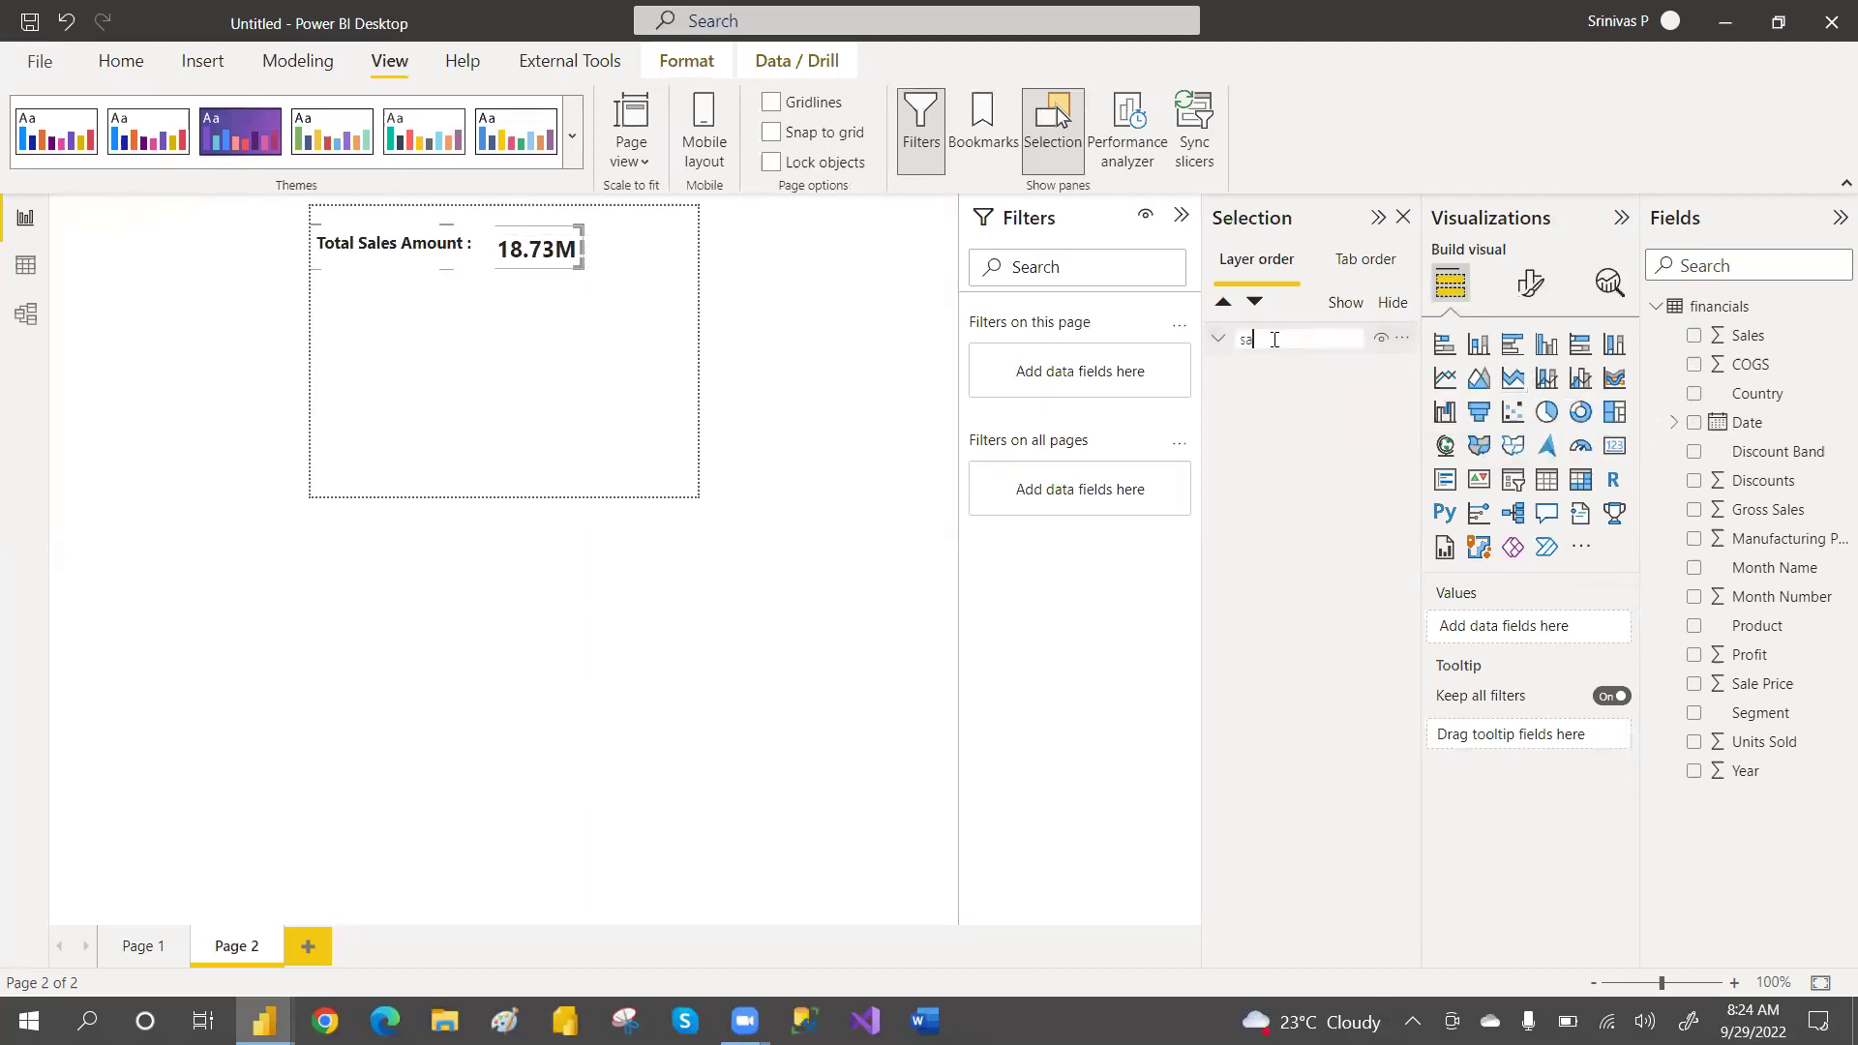
type("les")
key("Return")
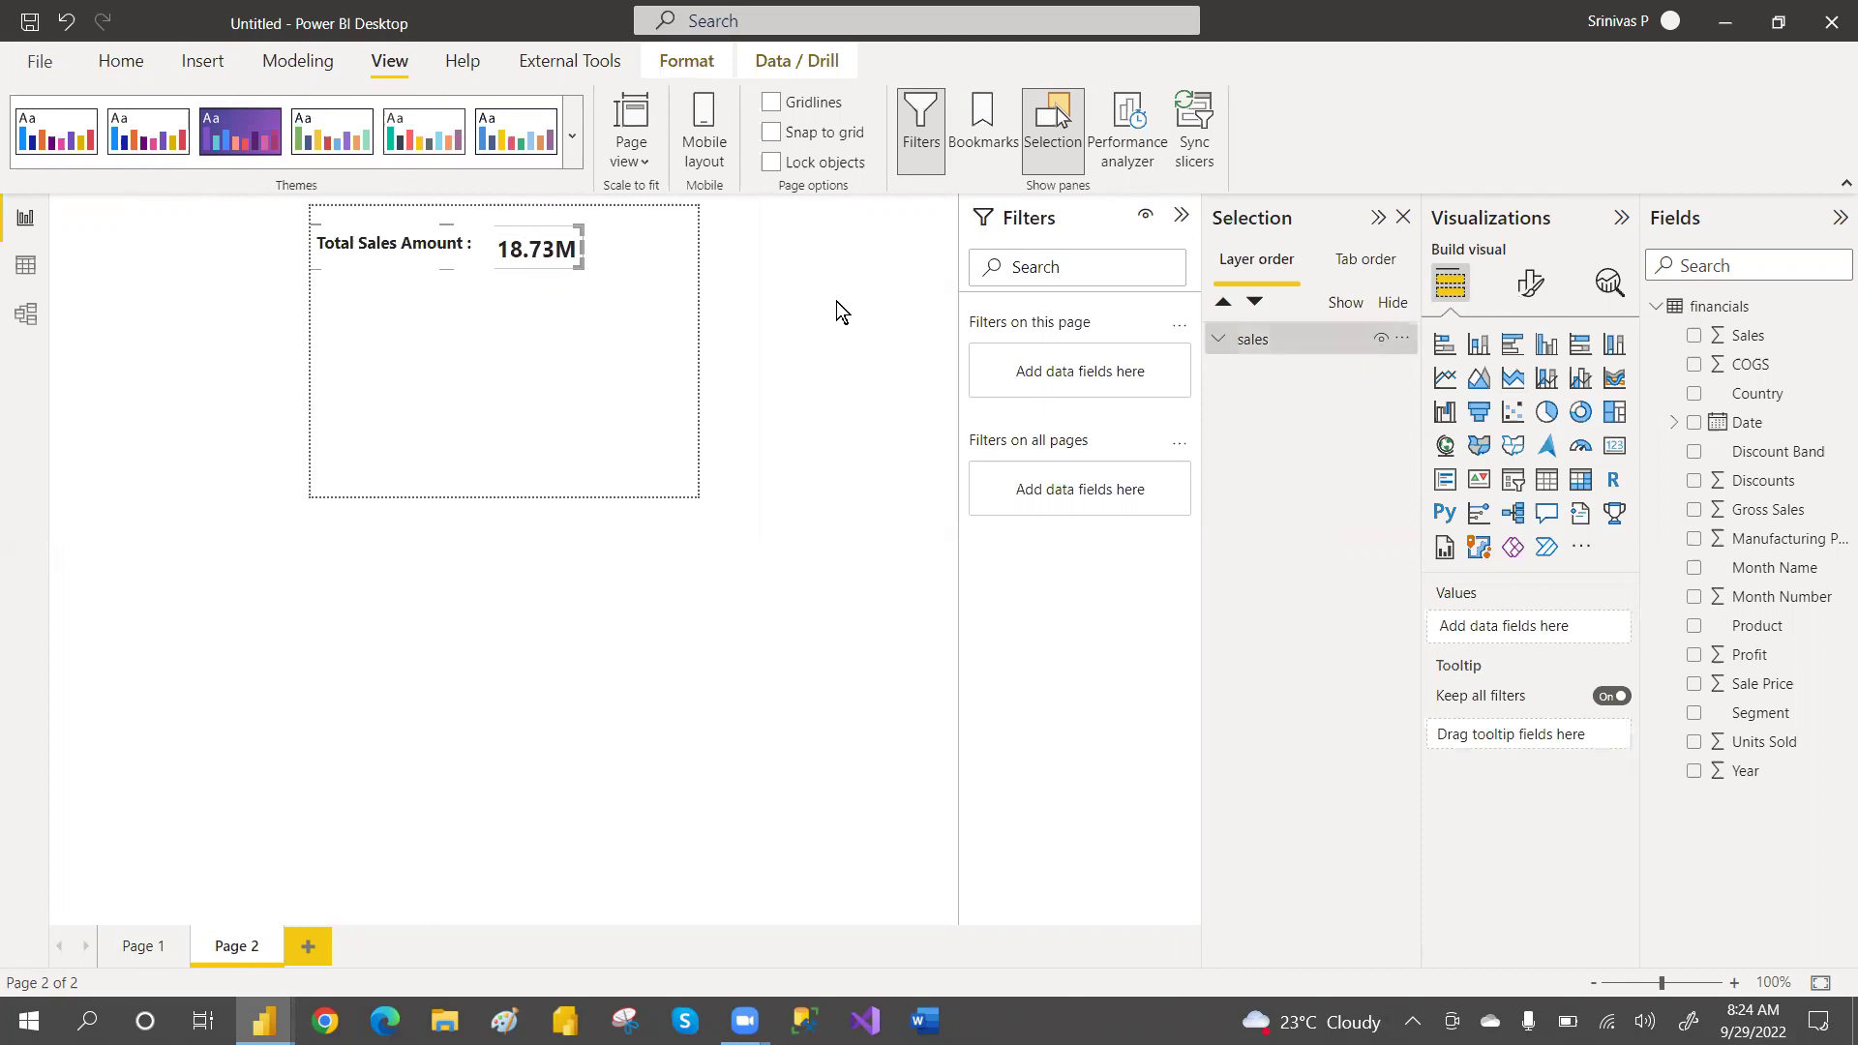
Nudge the Sales card inside the group so it sits level with the "Total Sales Amount :" label
left_click(523, 242)
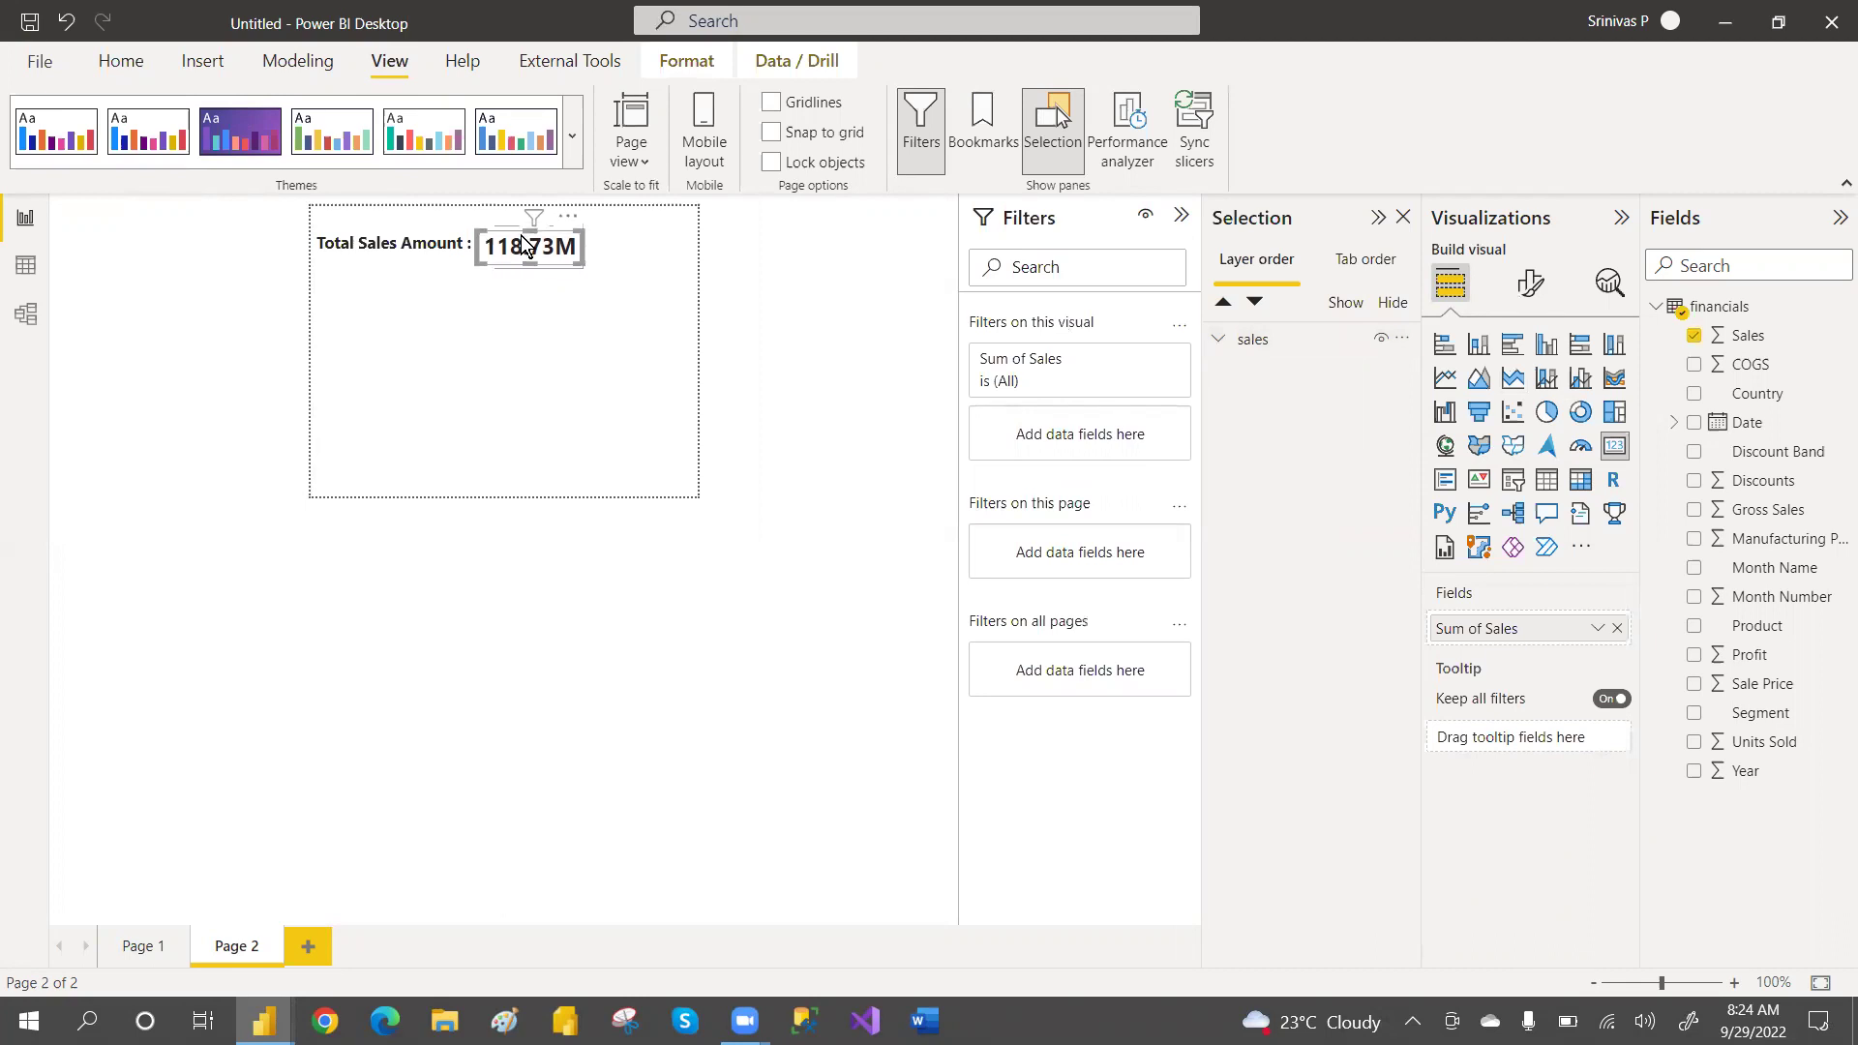
left_click_drag(522, 240, 519, 235)
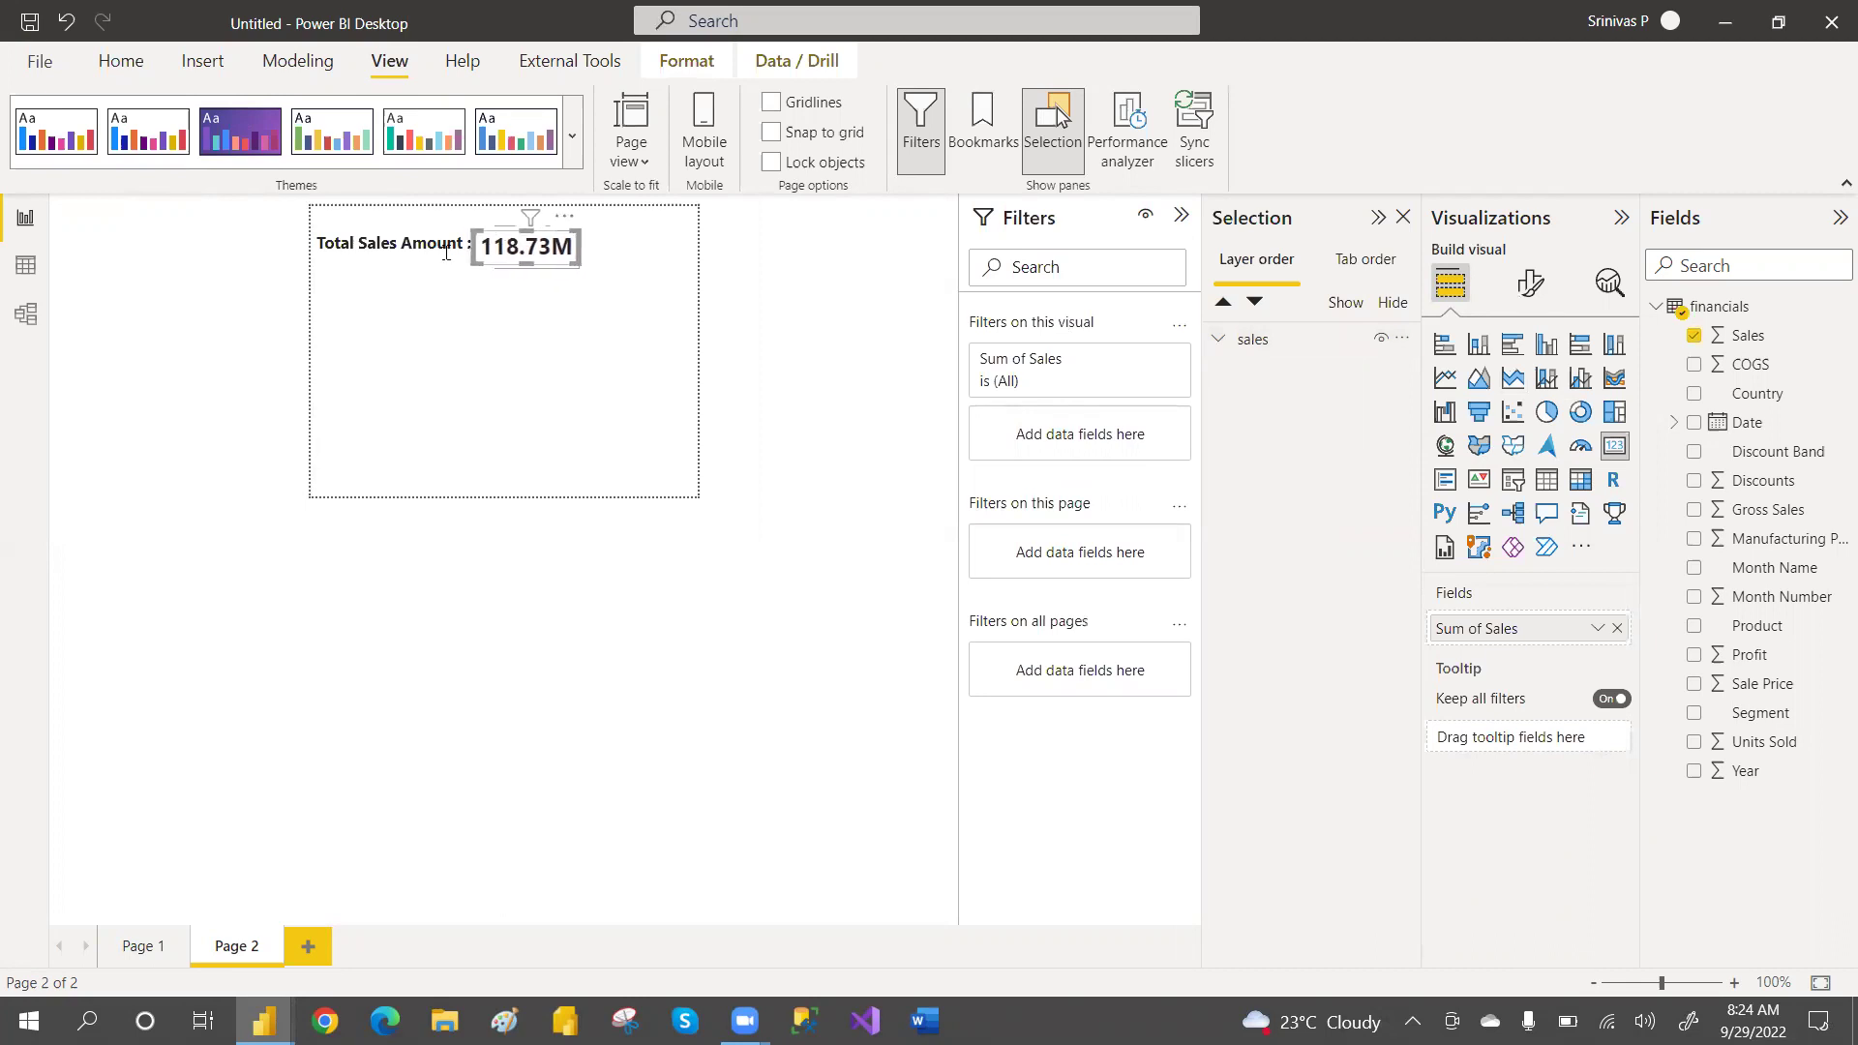
mouse_move(481, 254)
left_mouse_down()
mouse_move(486, 271)
mouse_move(472, 251)
left_mouse_up()
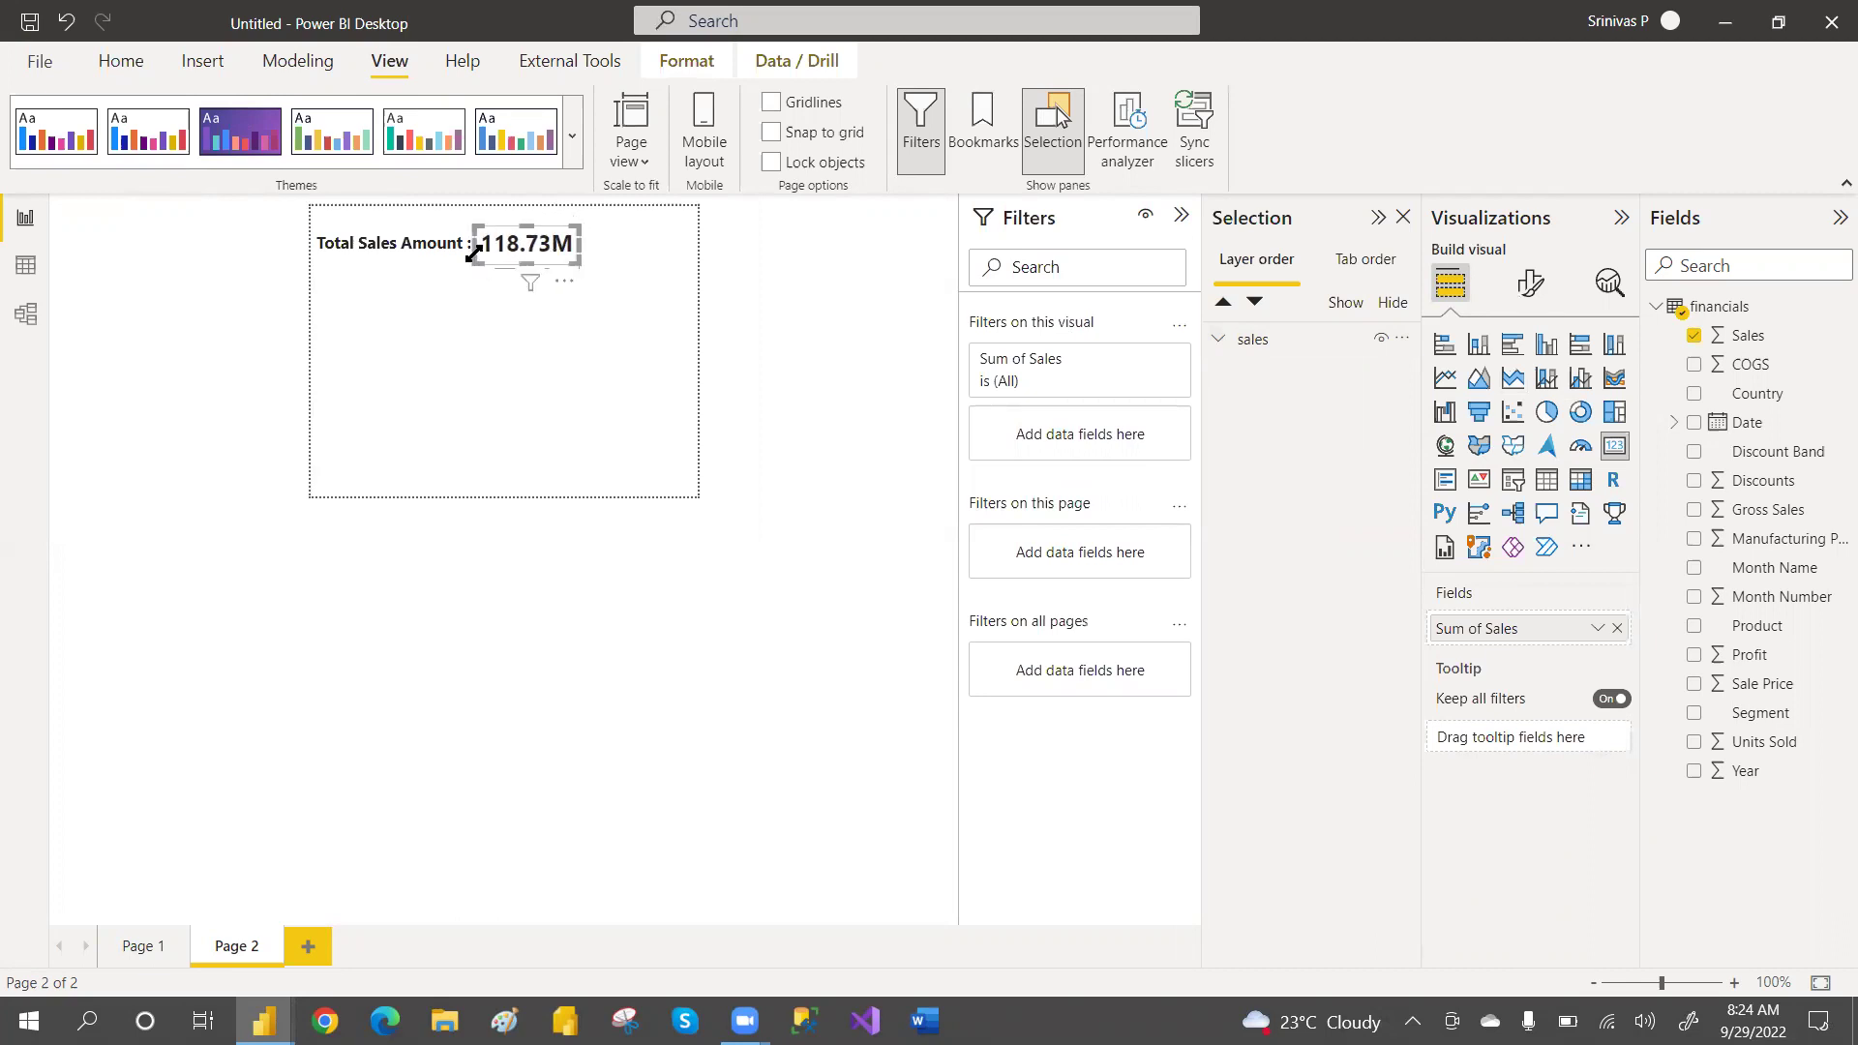
left_click(558, 373)
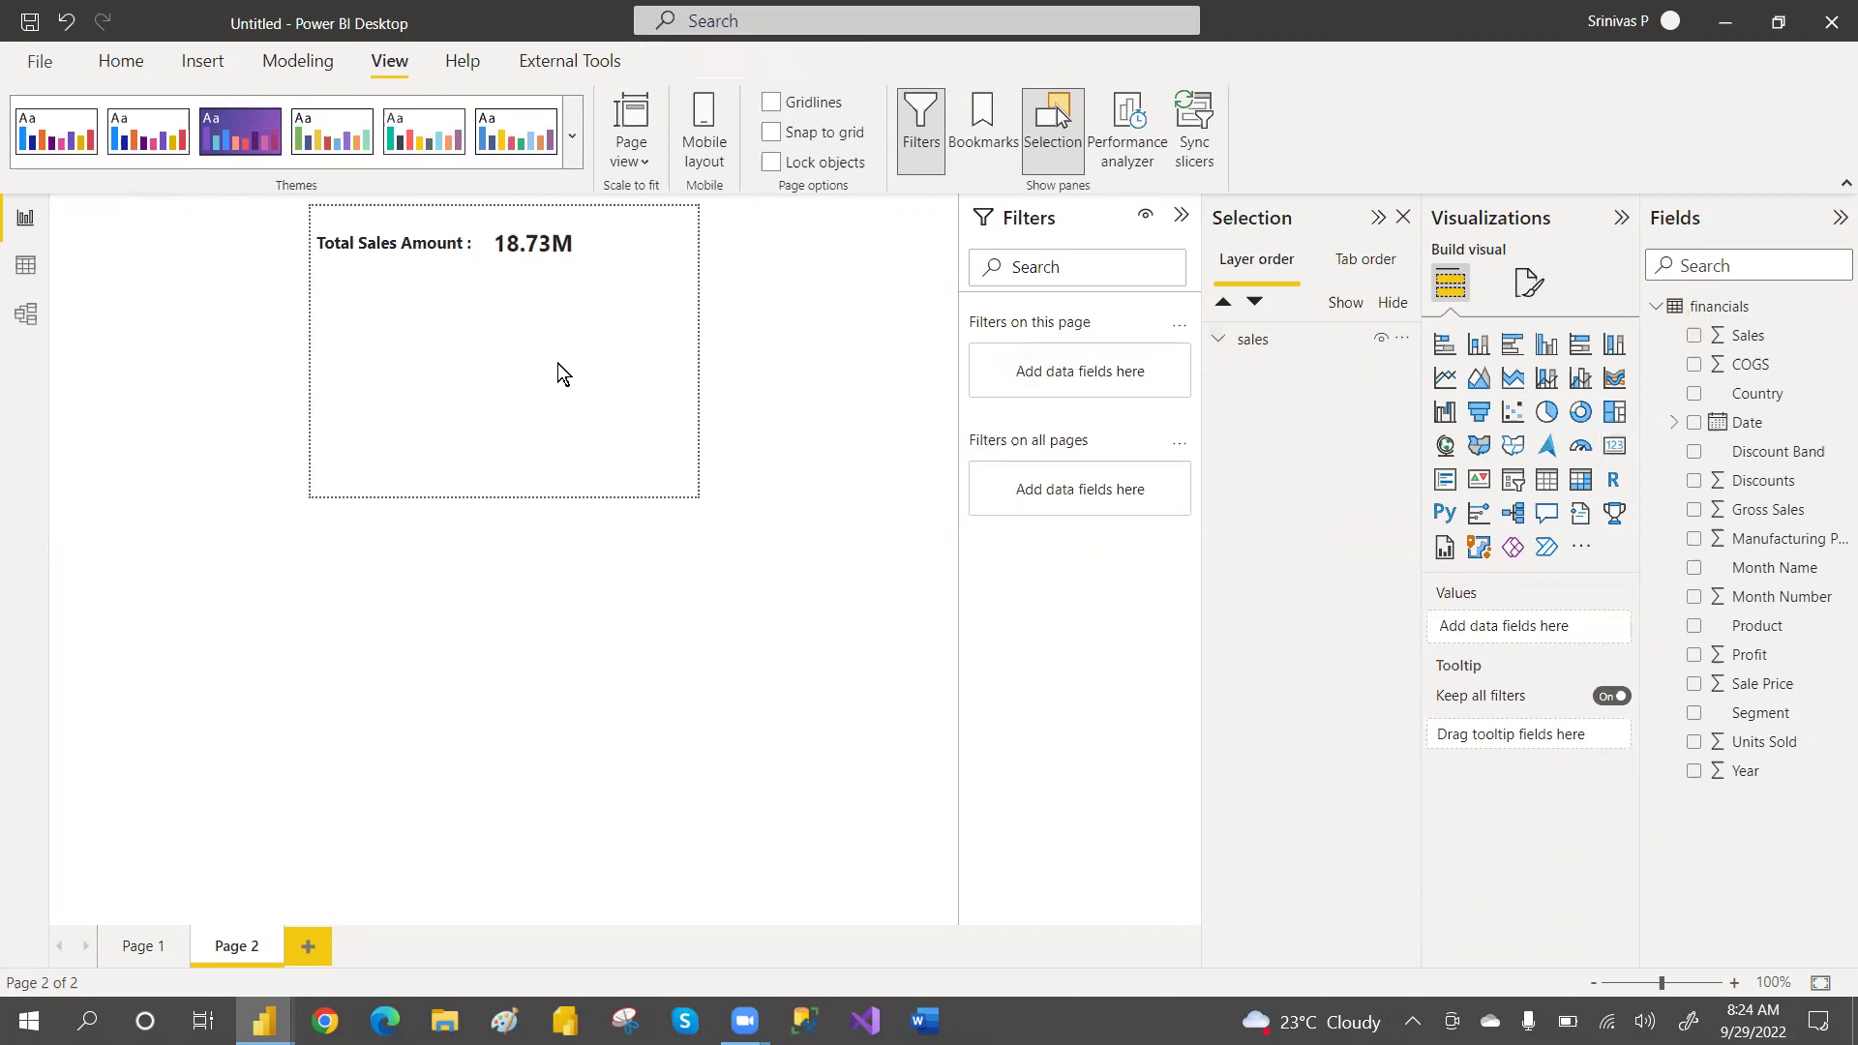
Expand the sales group, move its text box below the card in the layer order, and select the card
left_click(519, 252)
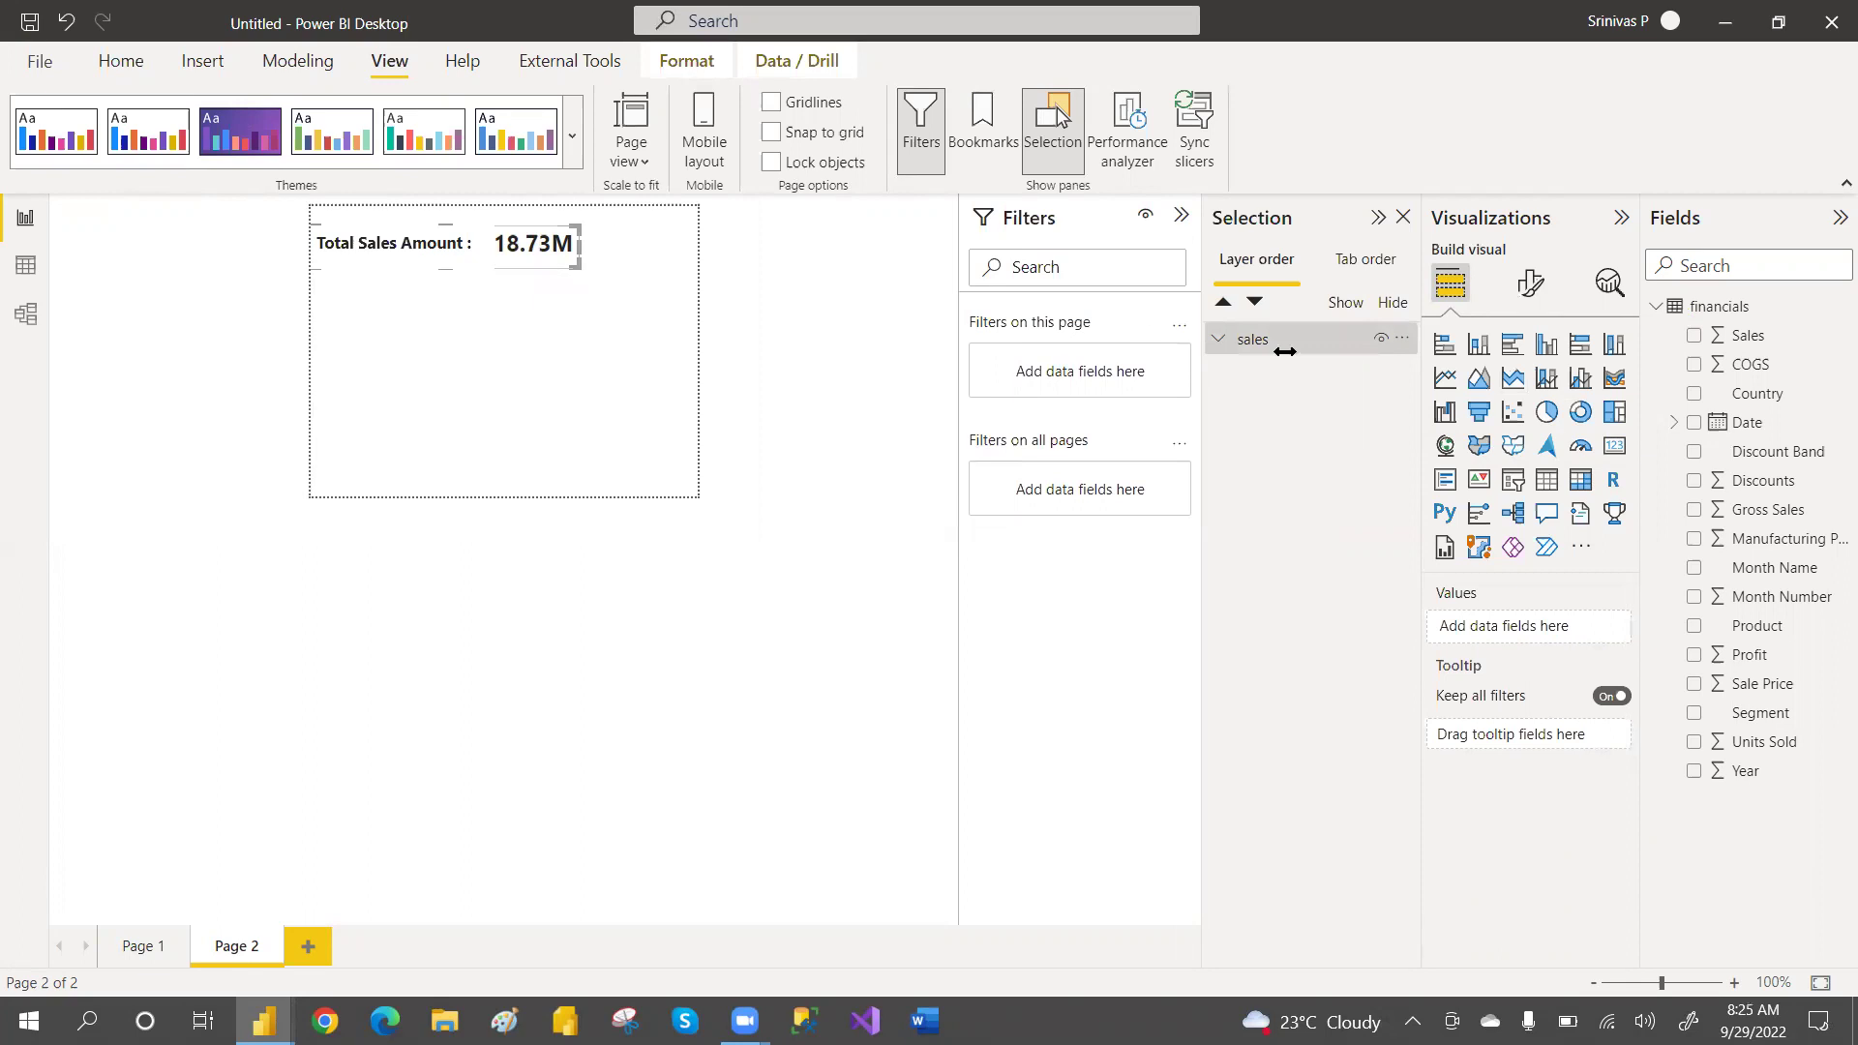
left_click(1218, 340)
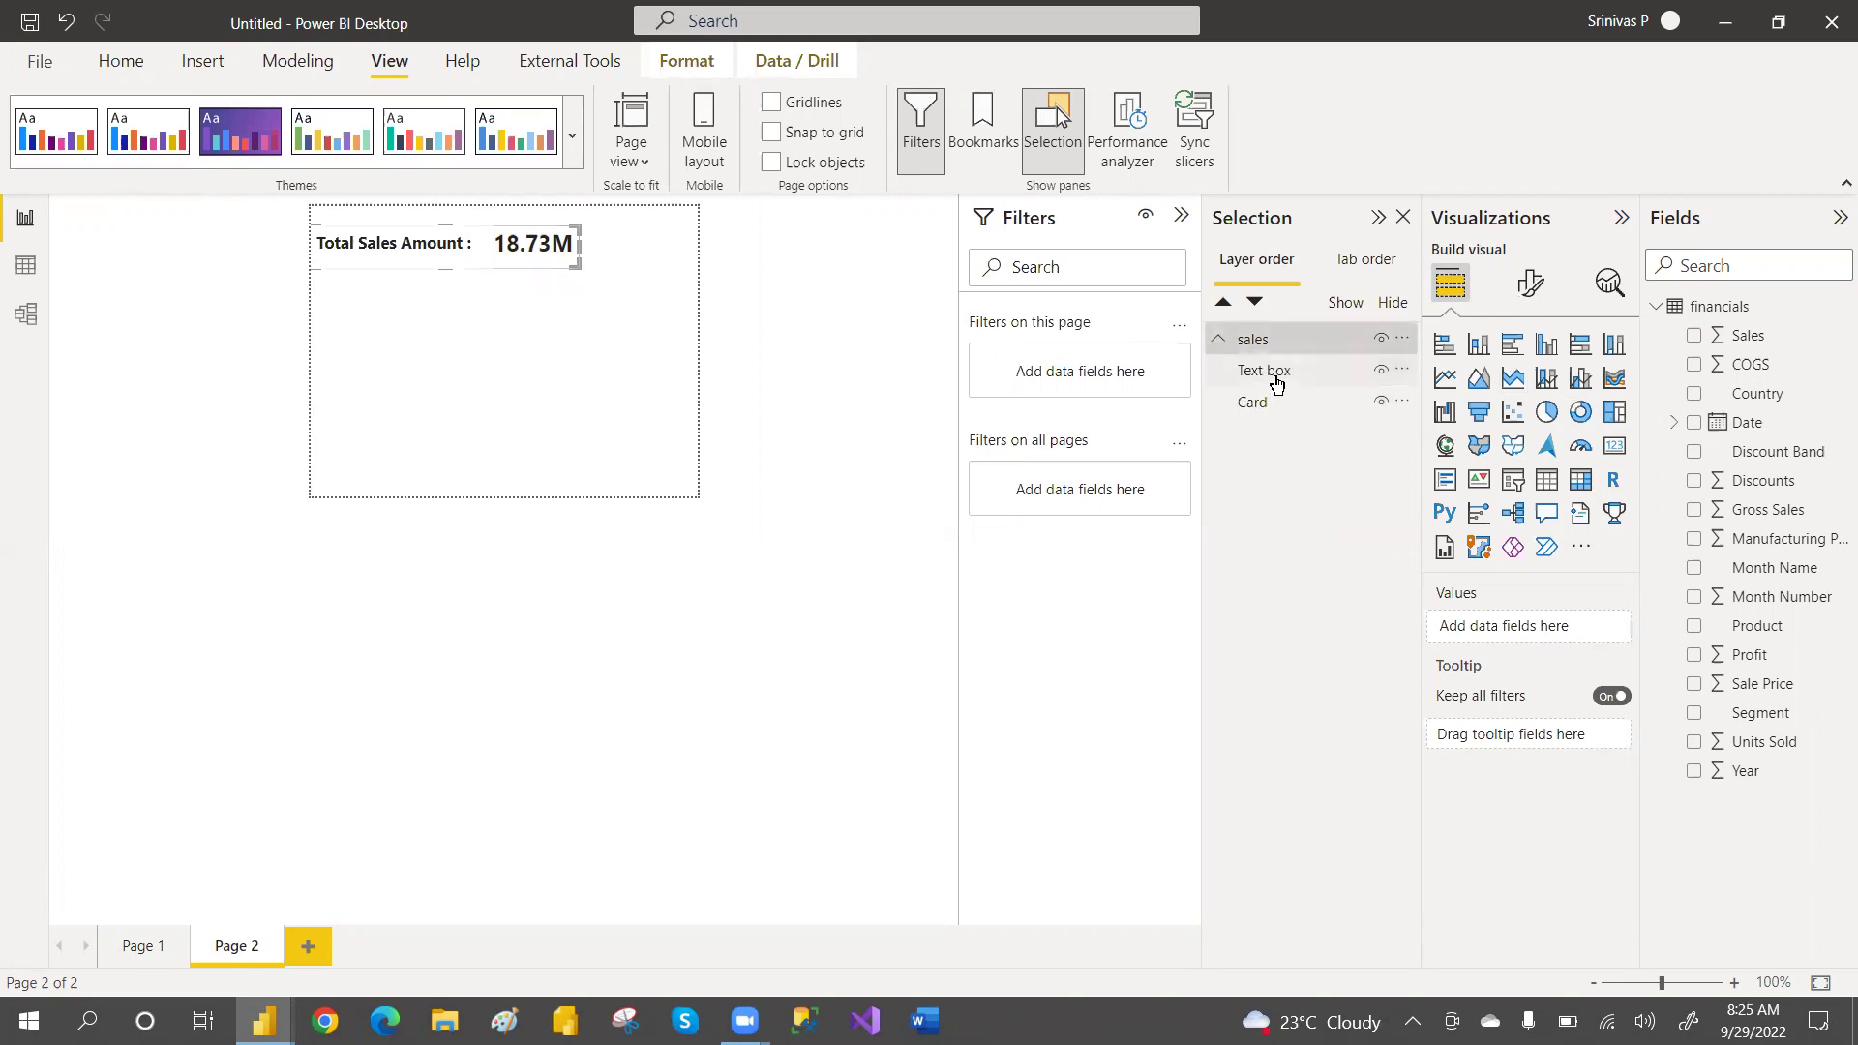
left_click_drag(1275, 376, 1278, 408)
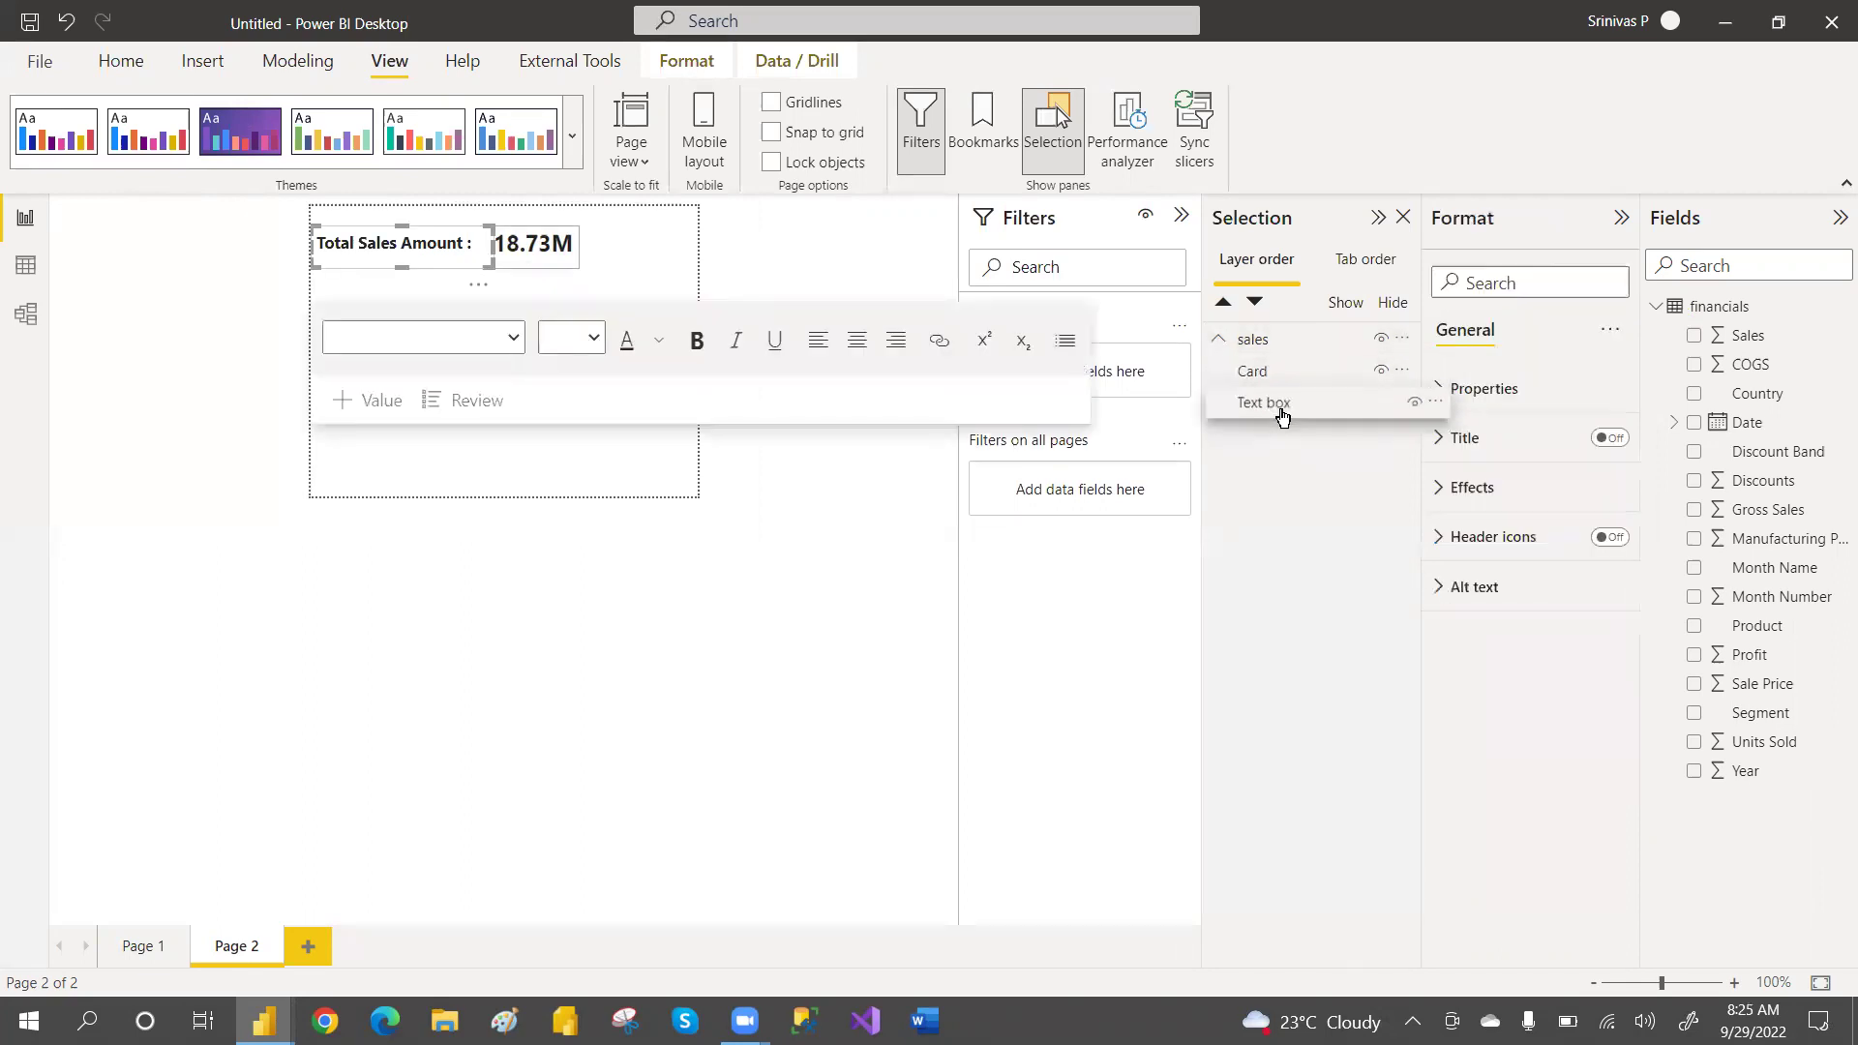
left_click_drag(474, 254, 487, 253)
left_click(524, 248)
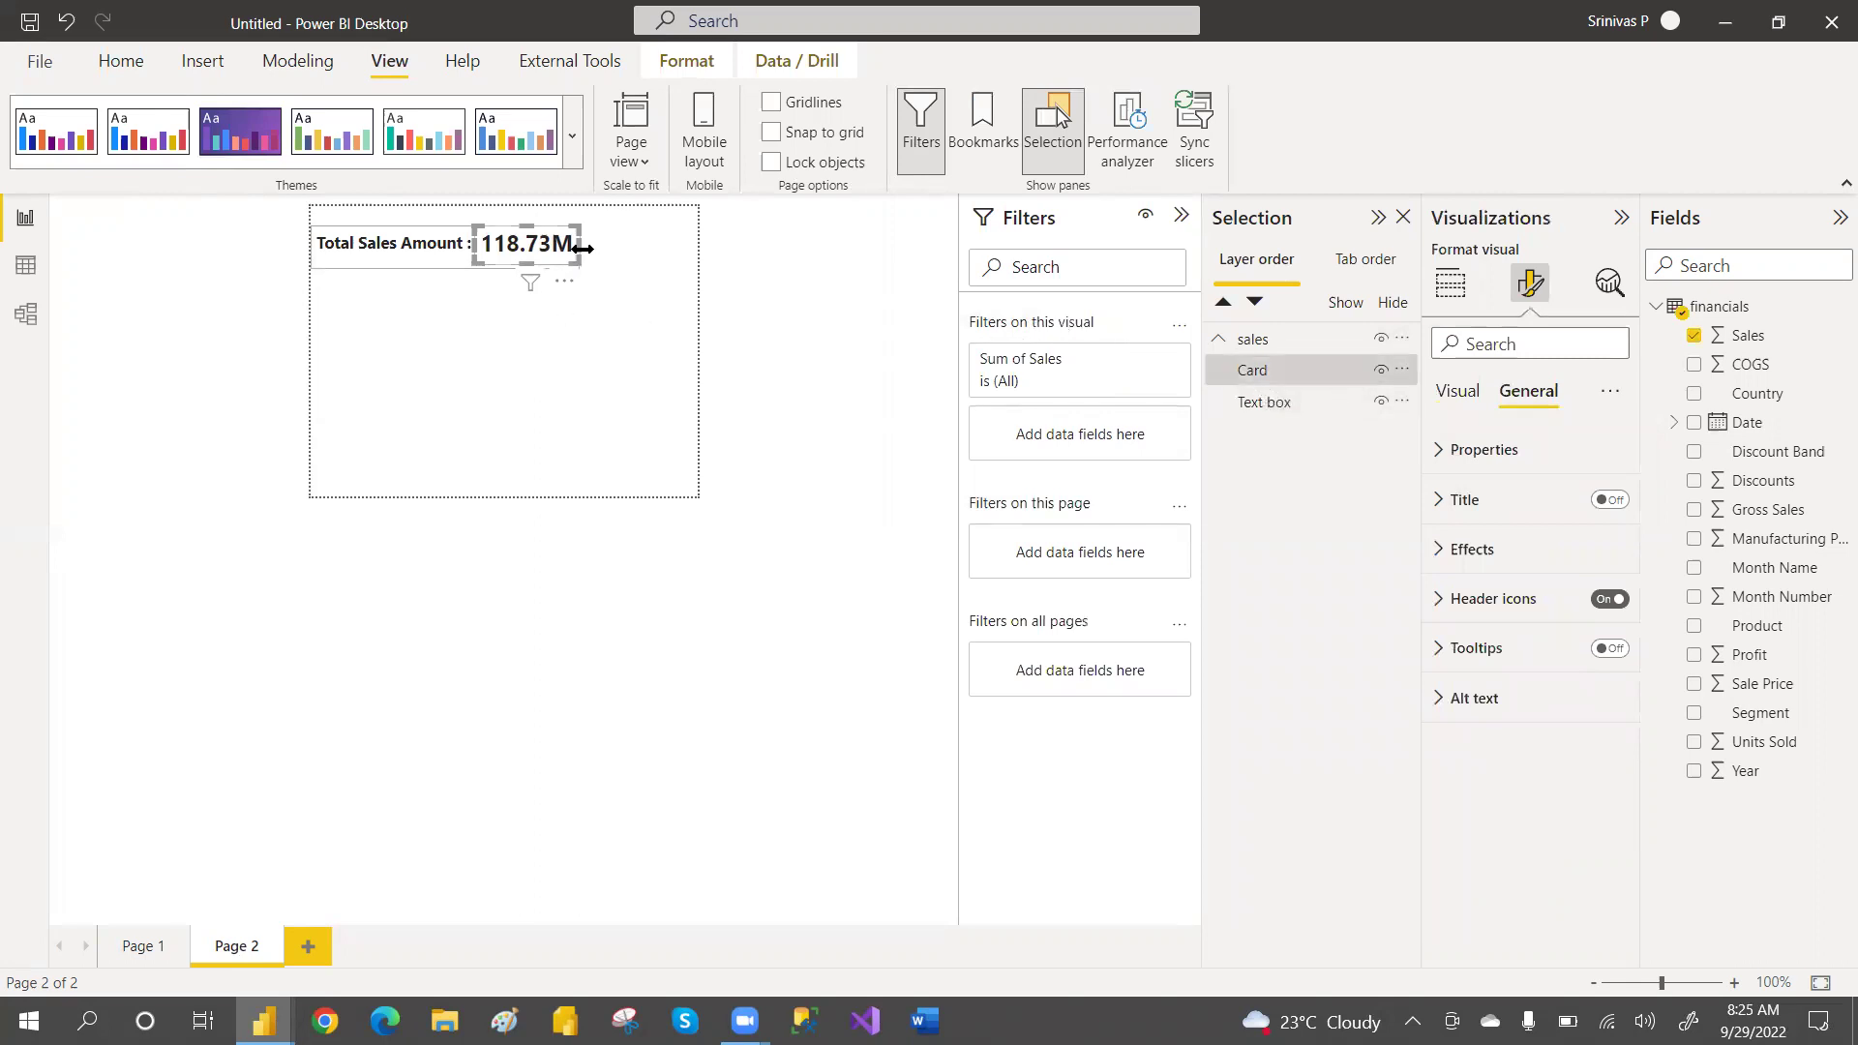
Nudge the Sales card left toward its label and move the text box above the card in the sales group's layer order
key("Left")
key("Left")
key("Left")
key("Left")
key("Left")
key("Left")
key("Left")
key("Left")
key("Left")
key("Left")
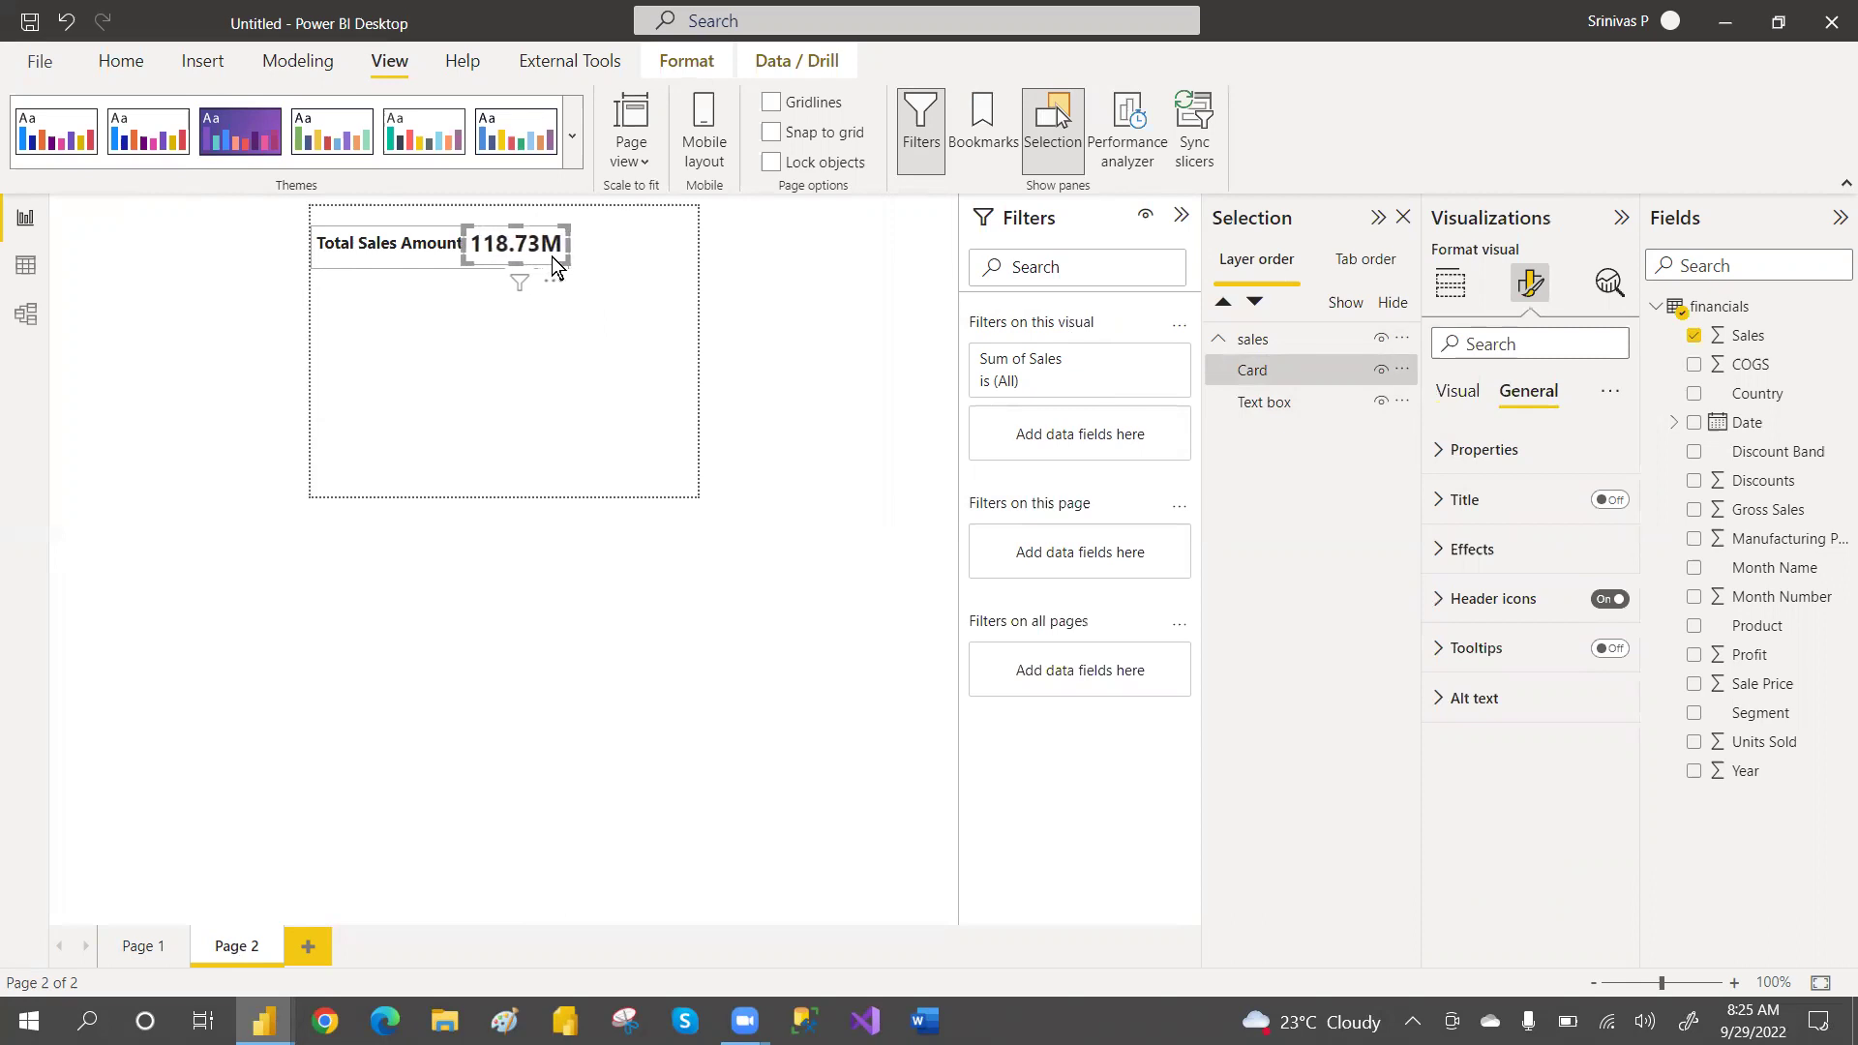
left_click_drag(1293, 401, 1280, 365)
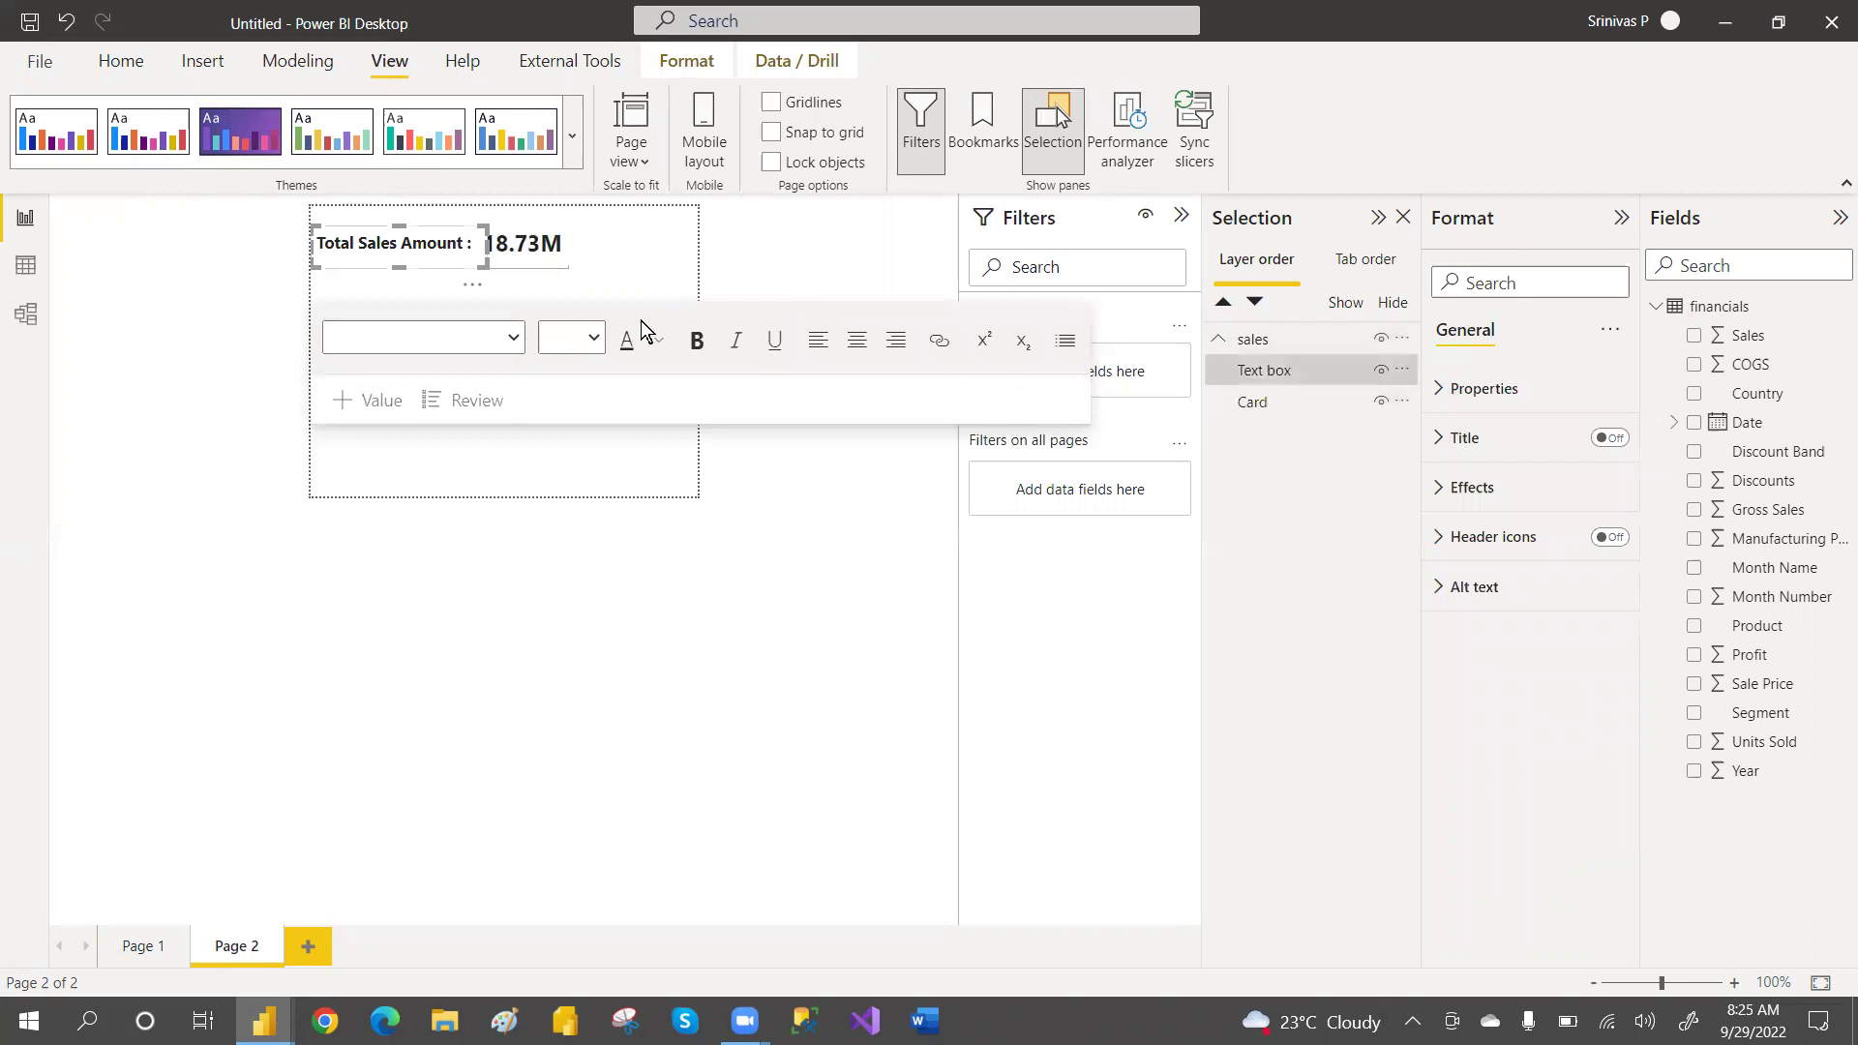
left_click(664, 253)
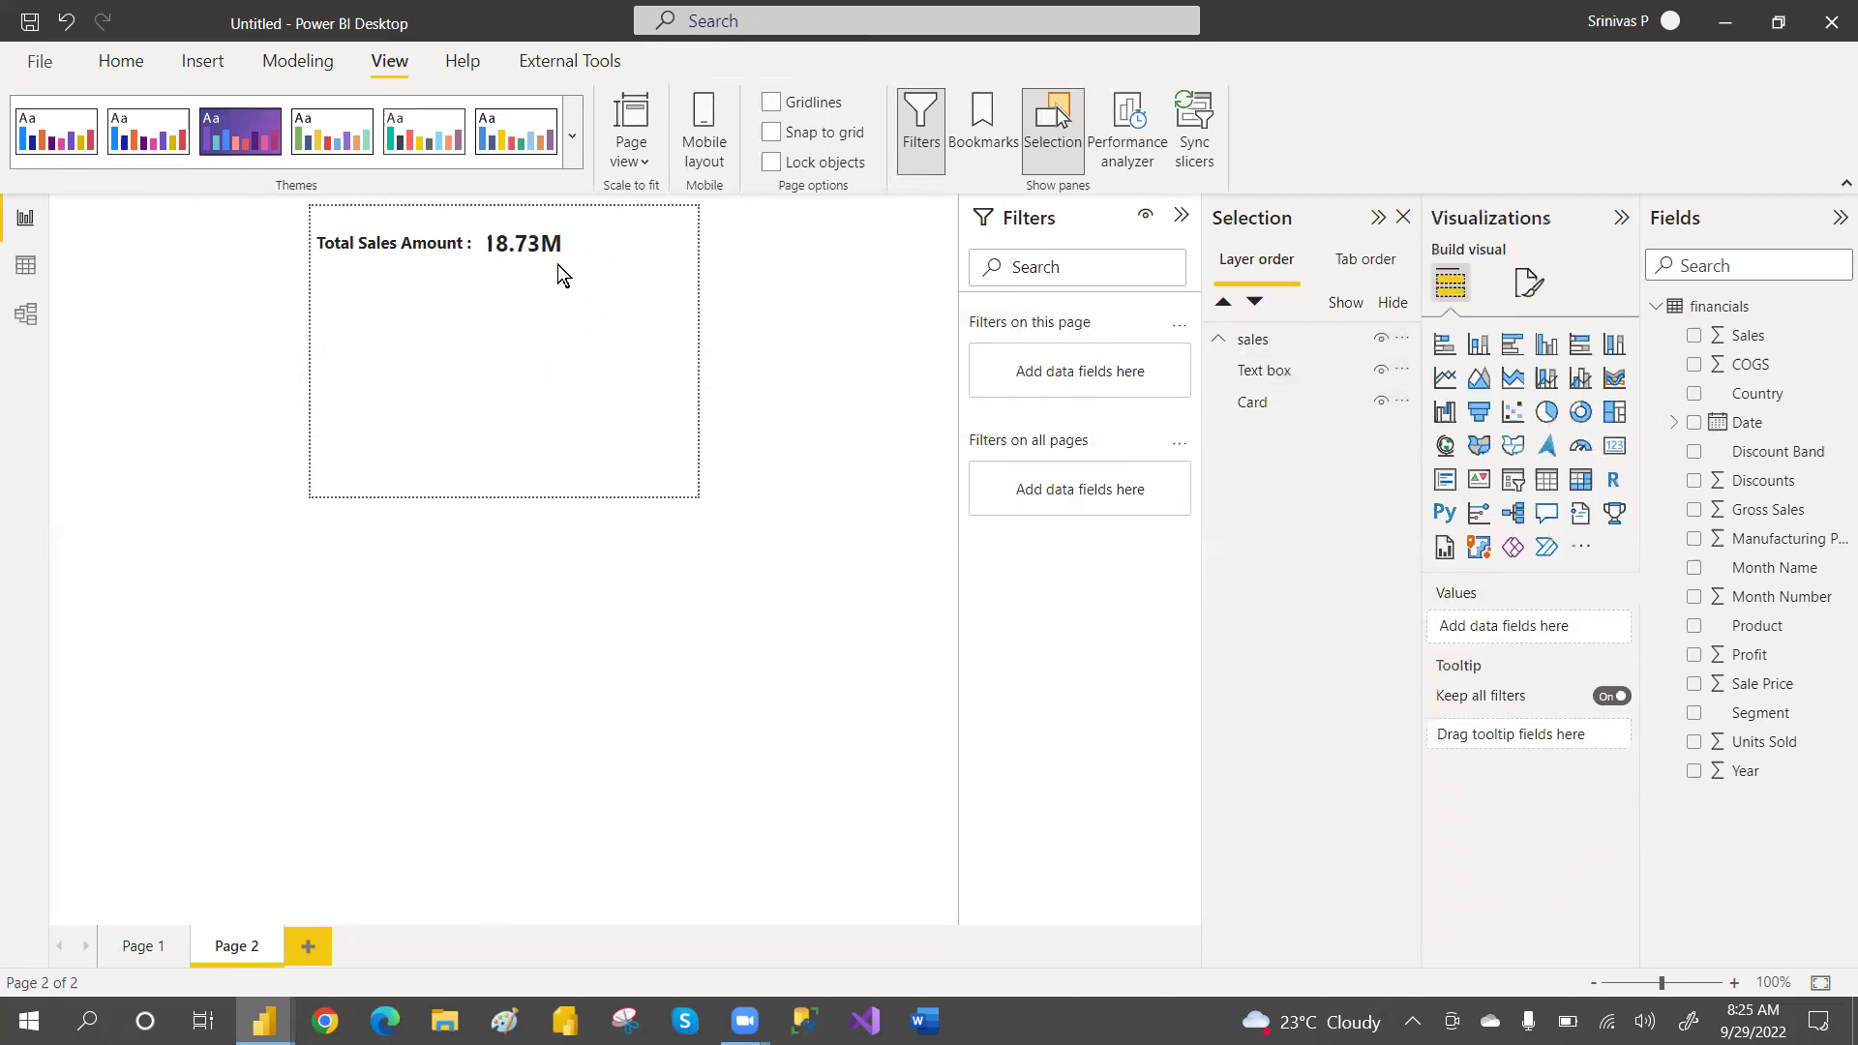
Nudge the Sales card right within the group until the text box no longer covers its first digit
left_click(532, 252)
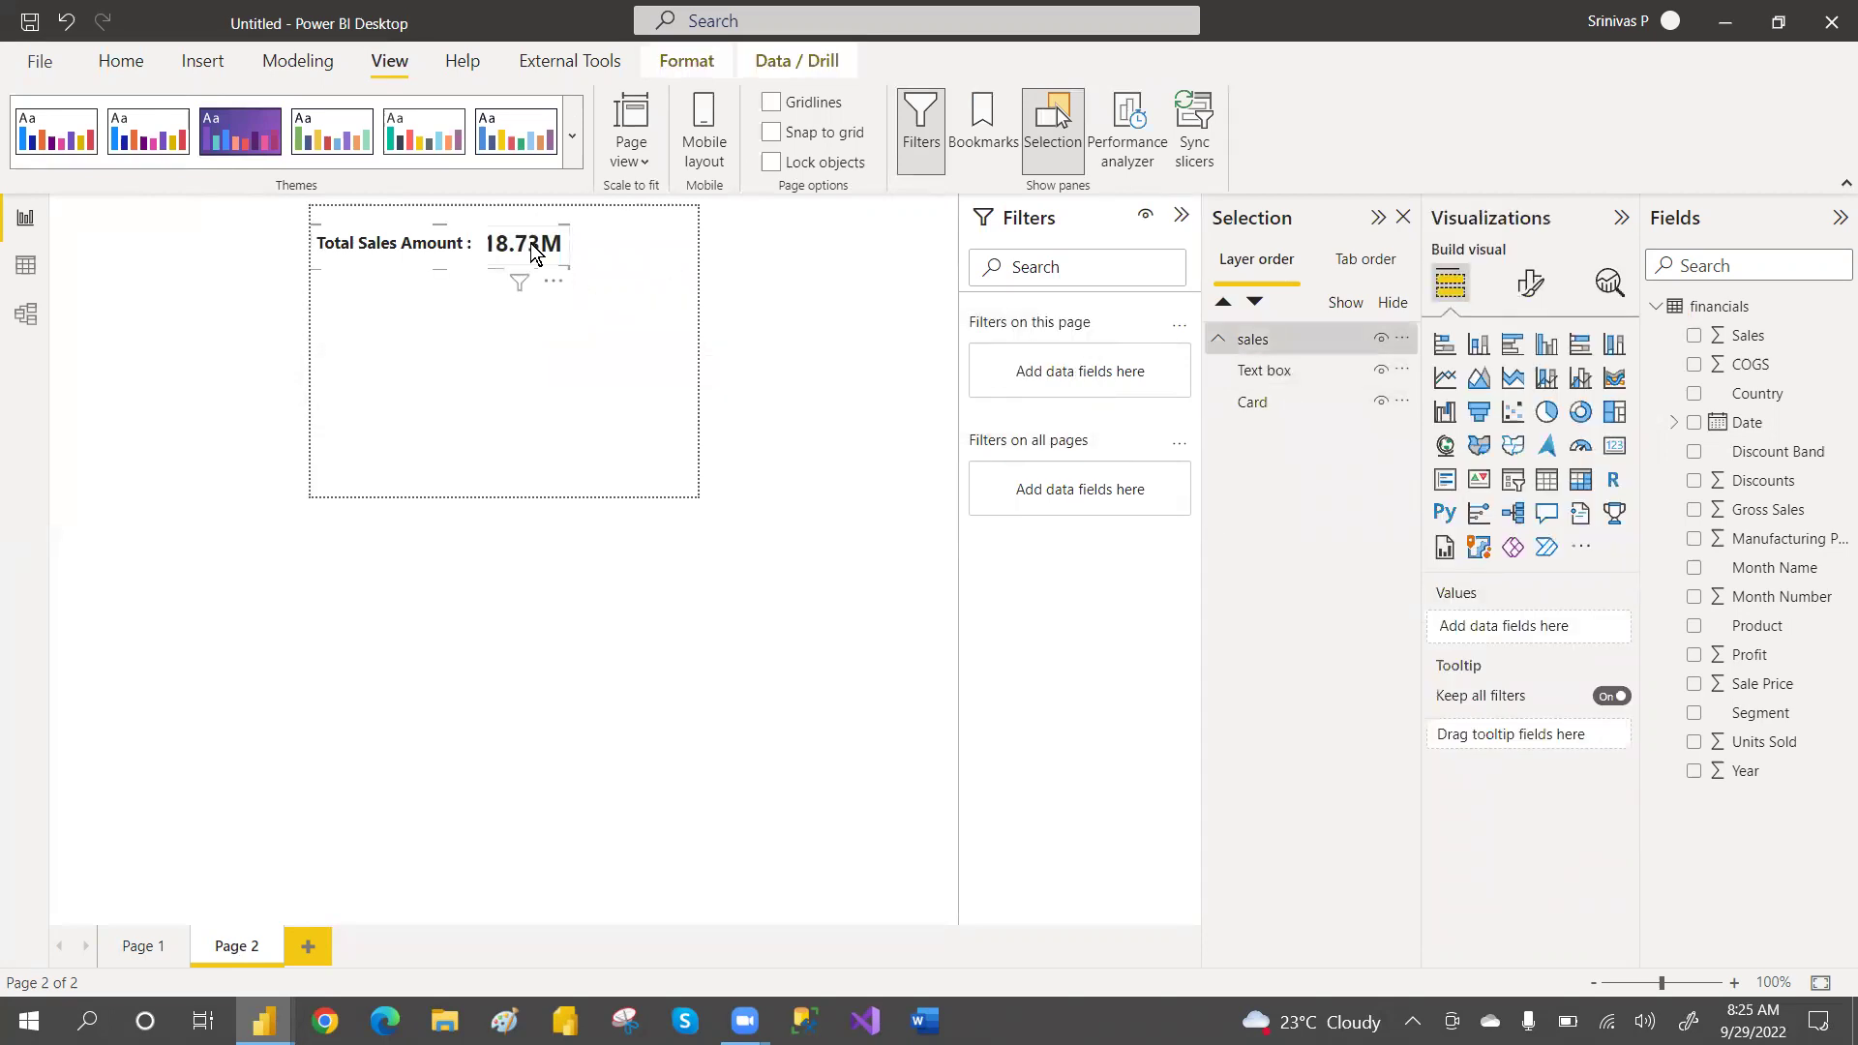
left_click(532, 252)
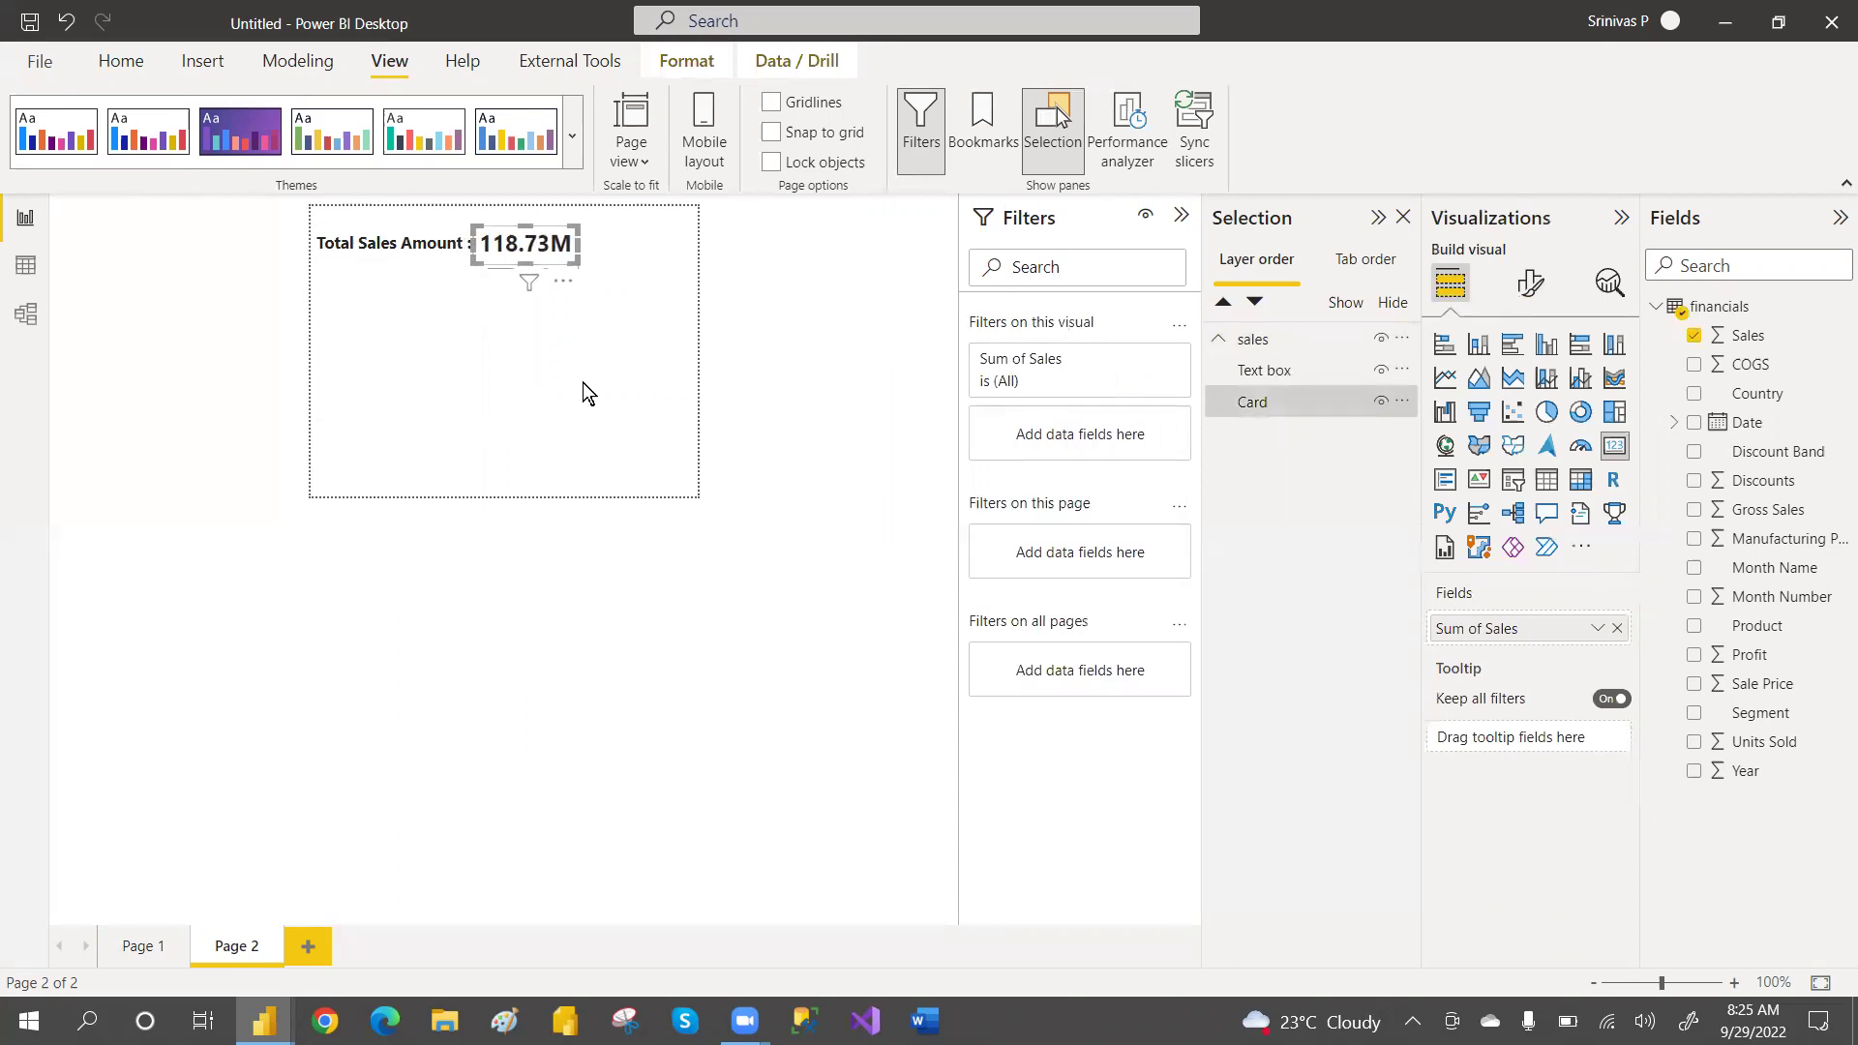
left_click(584, 392)
left_click(526, 235)
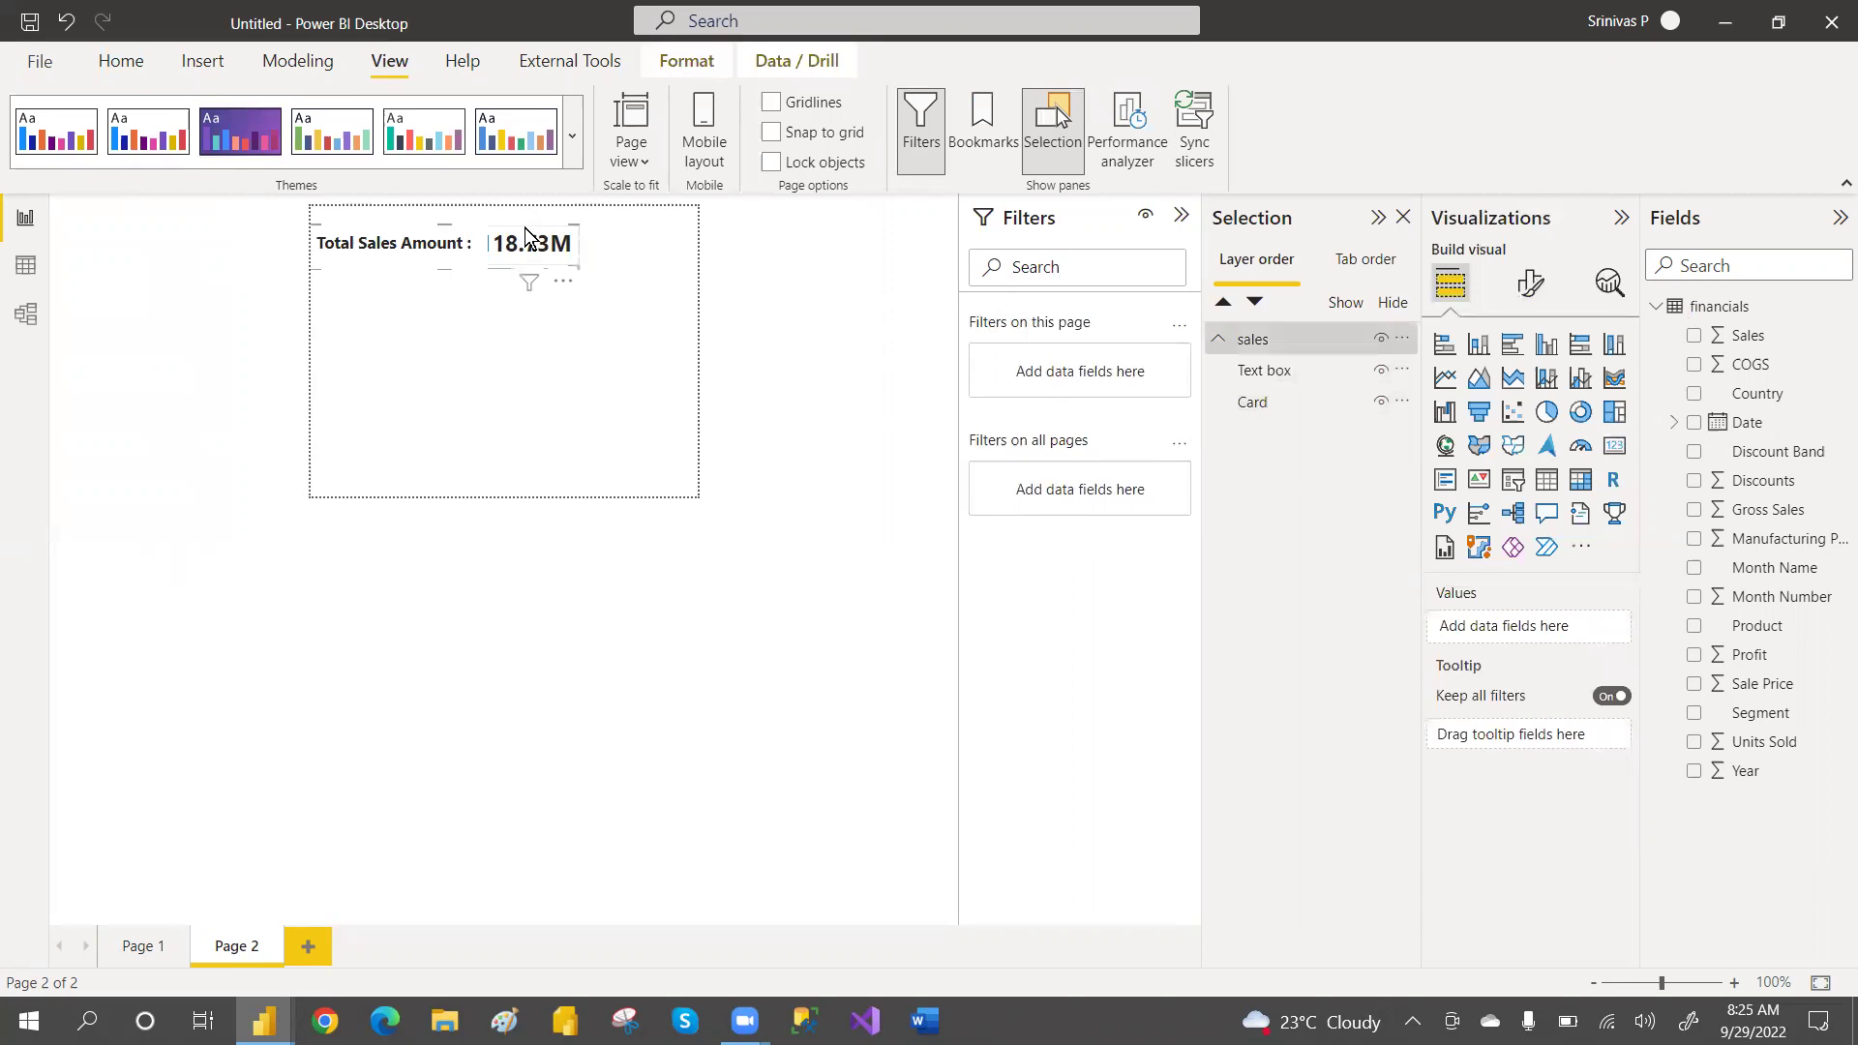
left_click(524, 232)
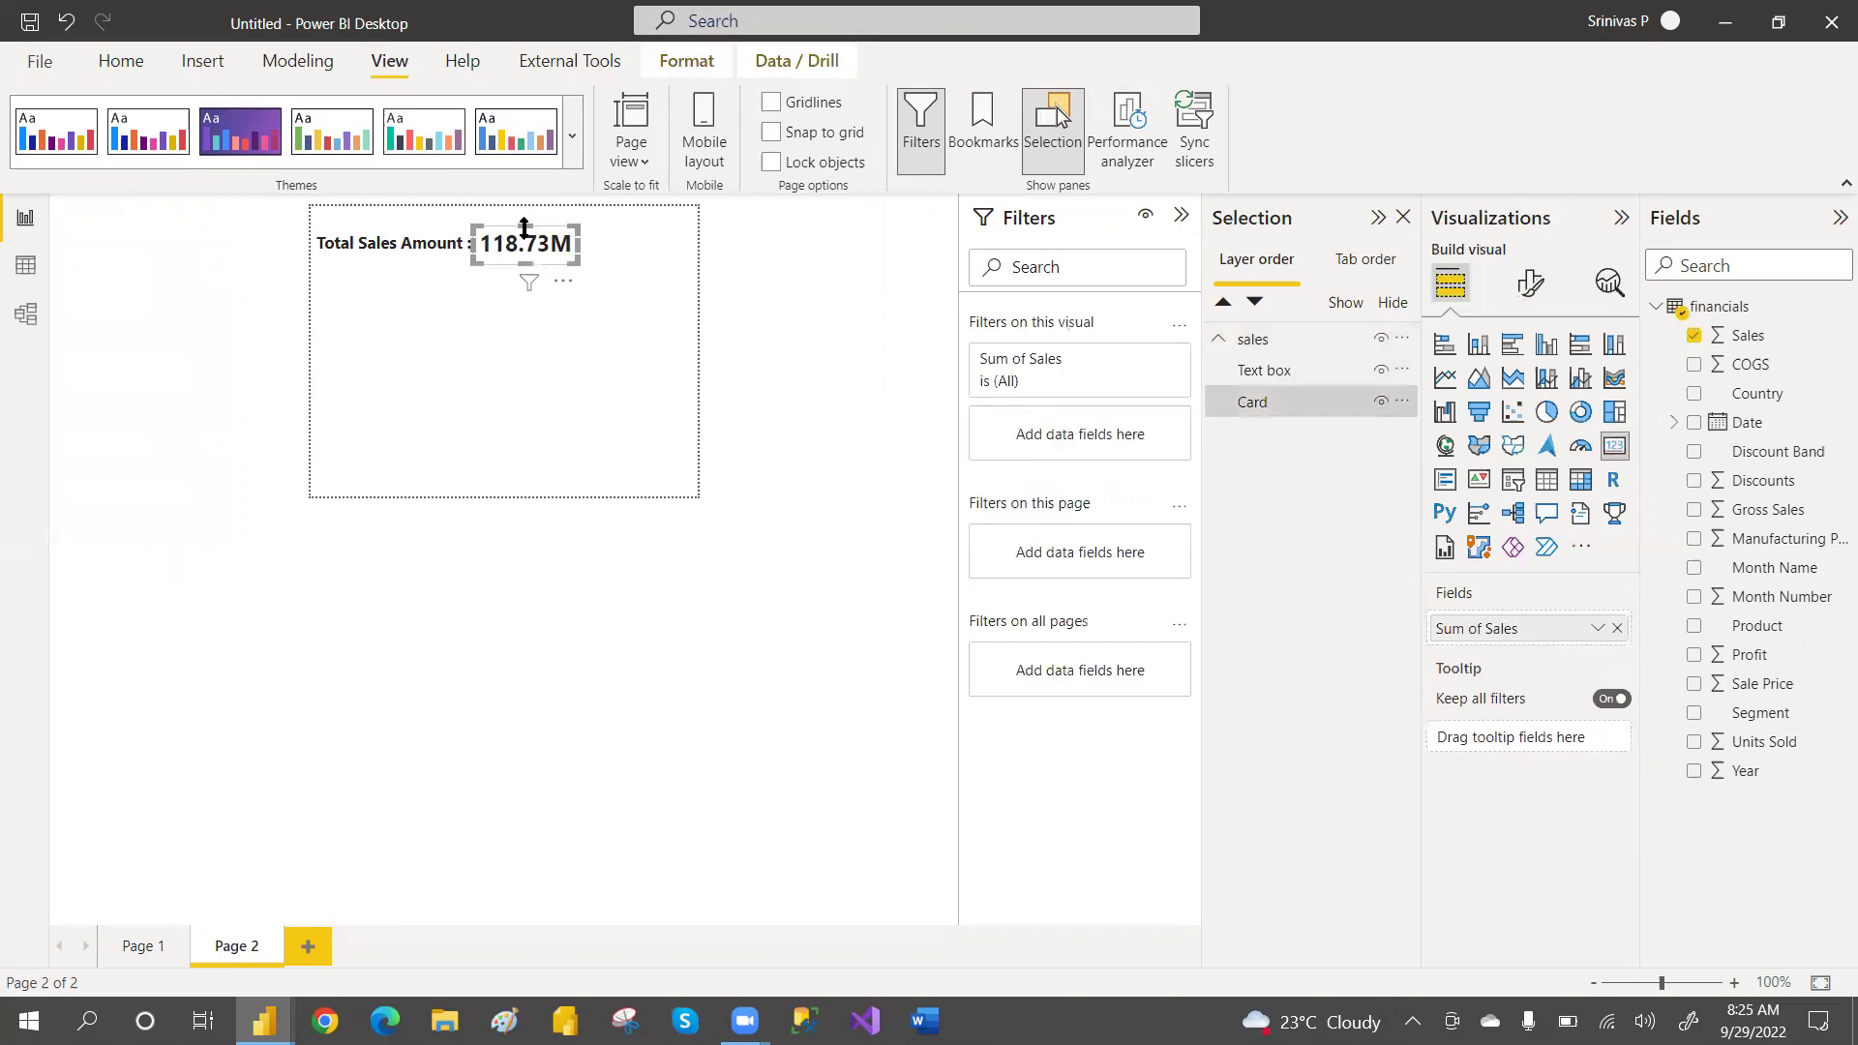
key("Right")
key("Left")
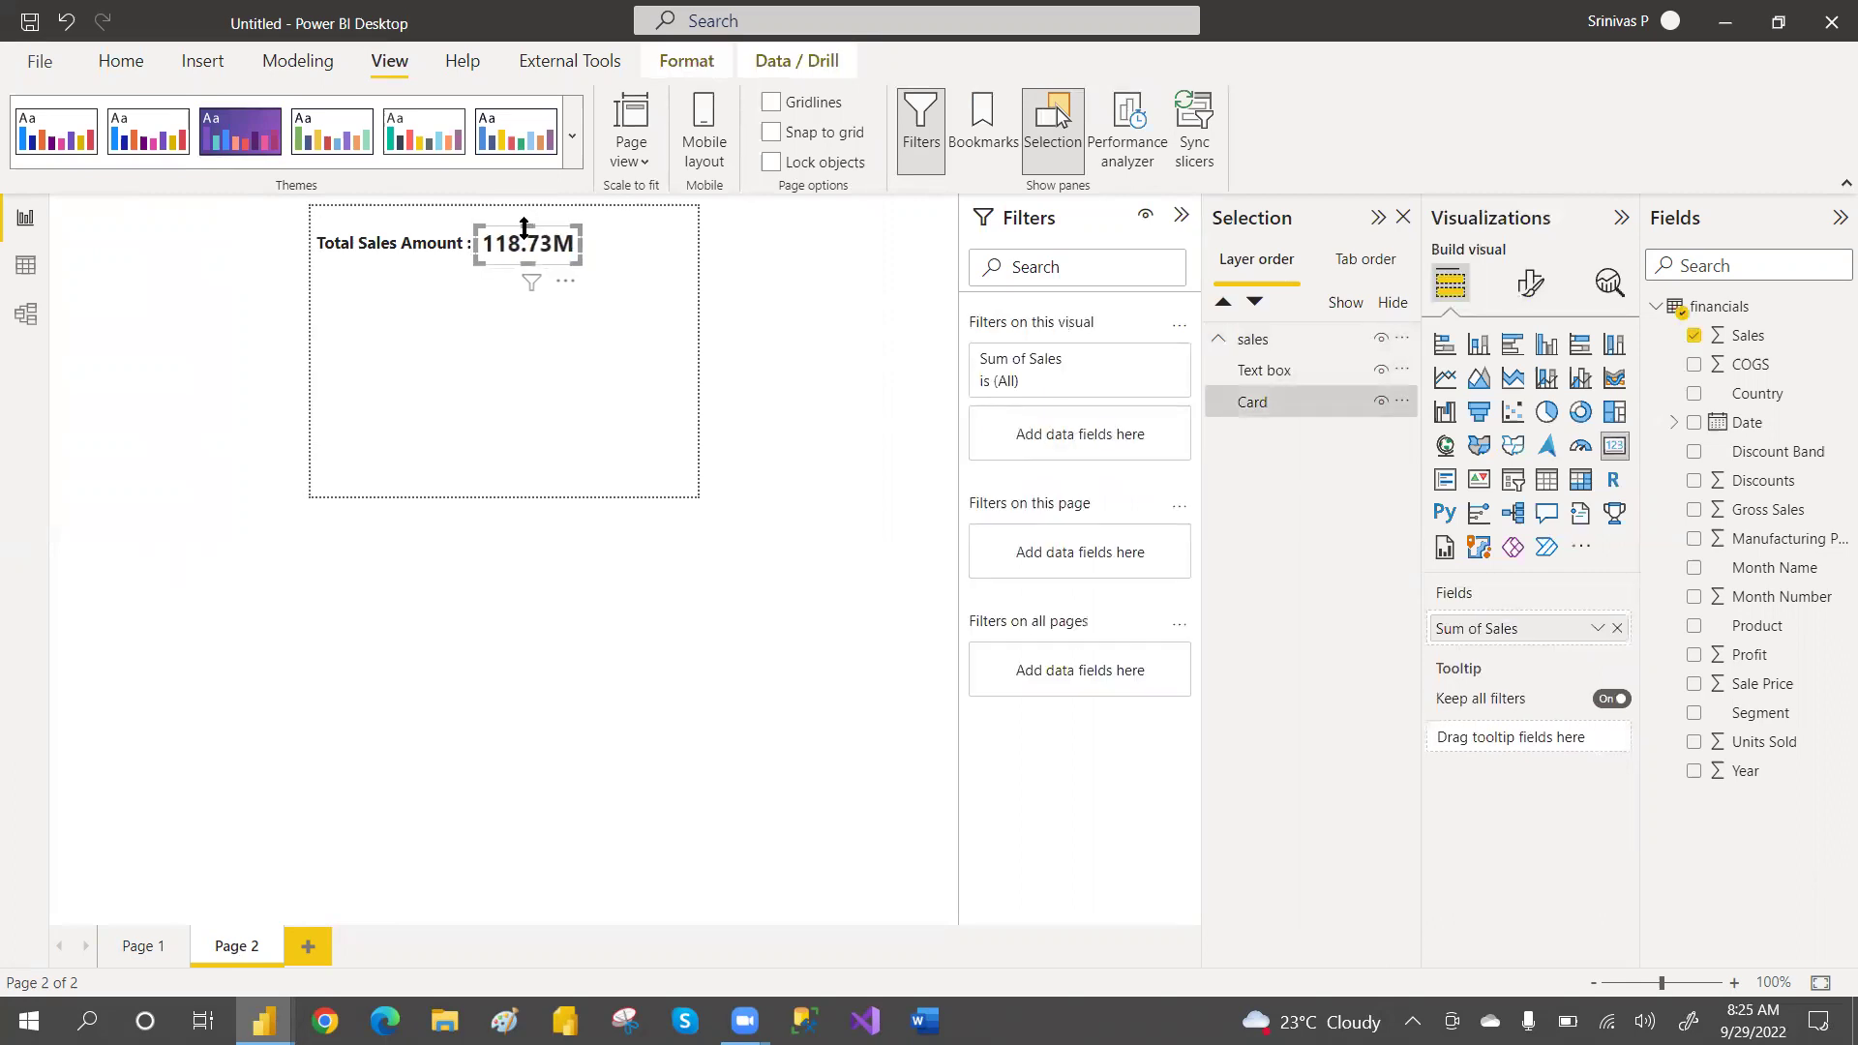
left_click(606, 399)
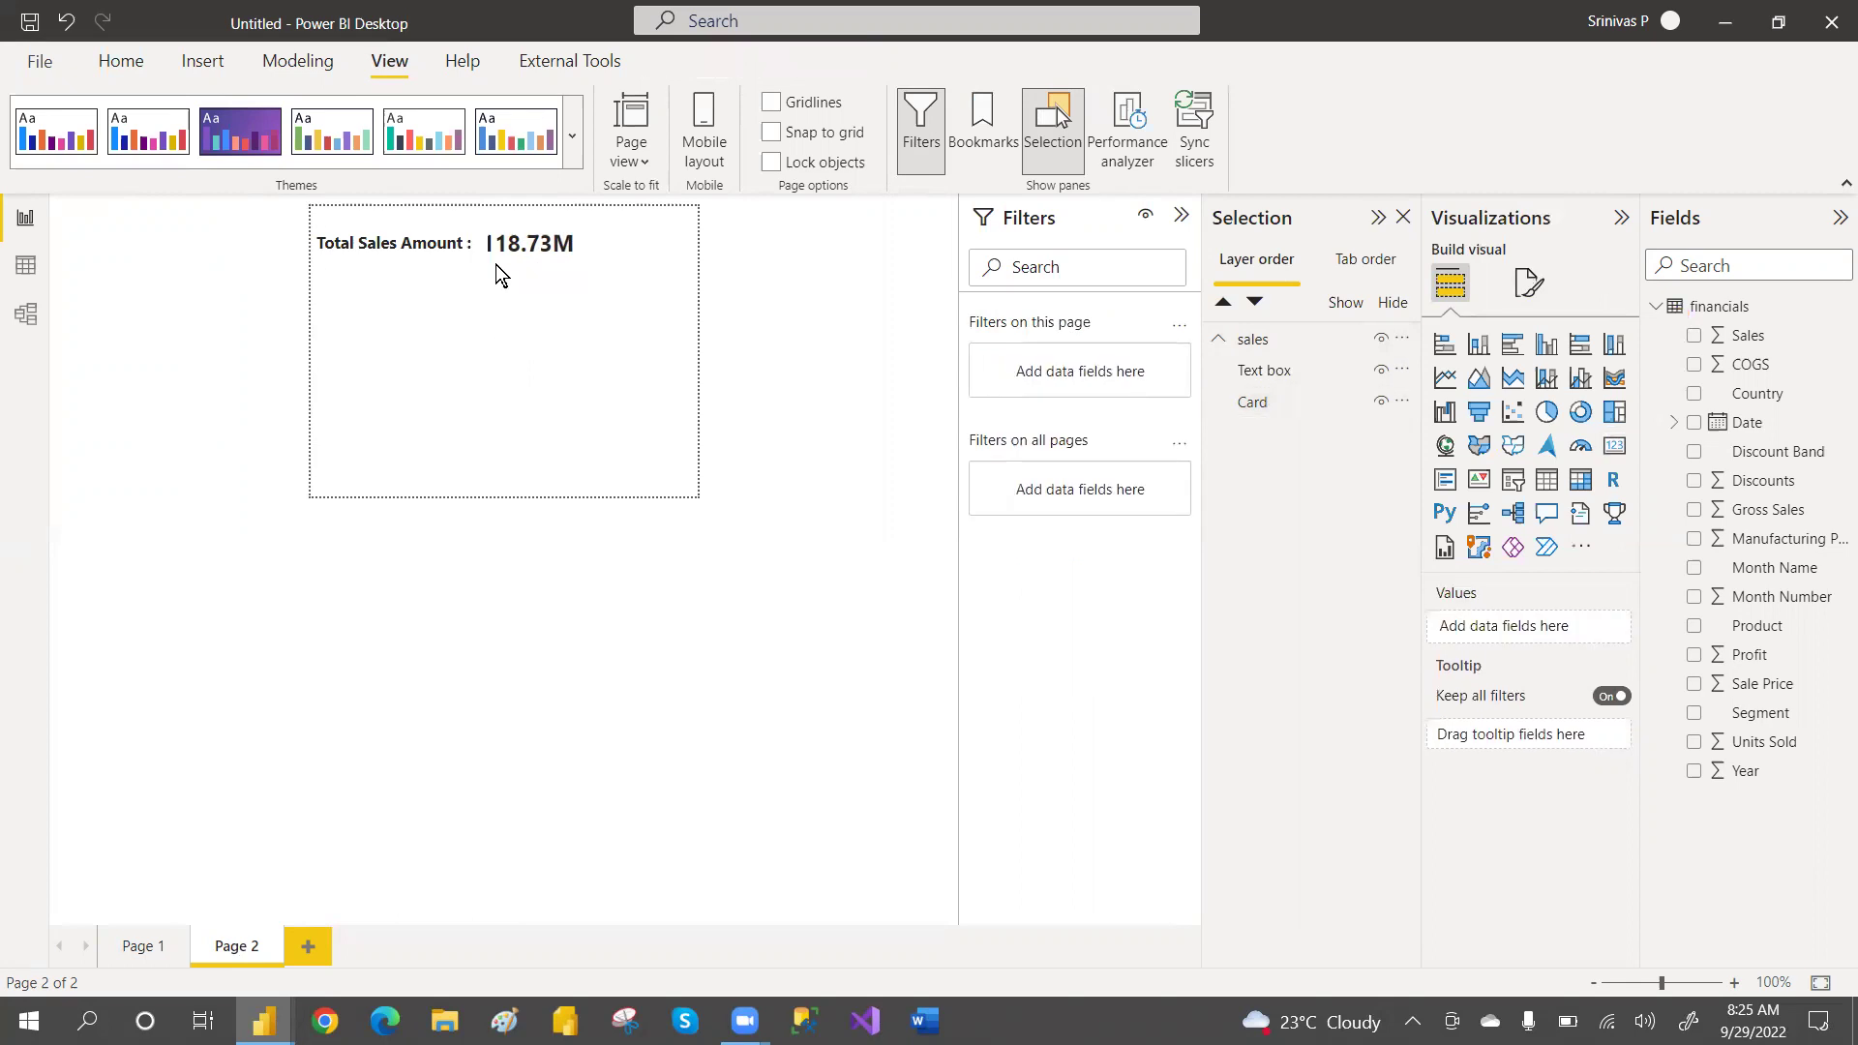
left_click(537, 259)
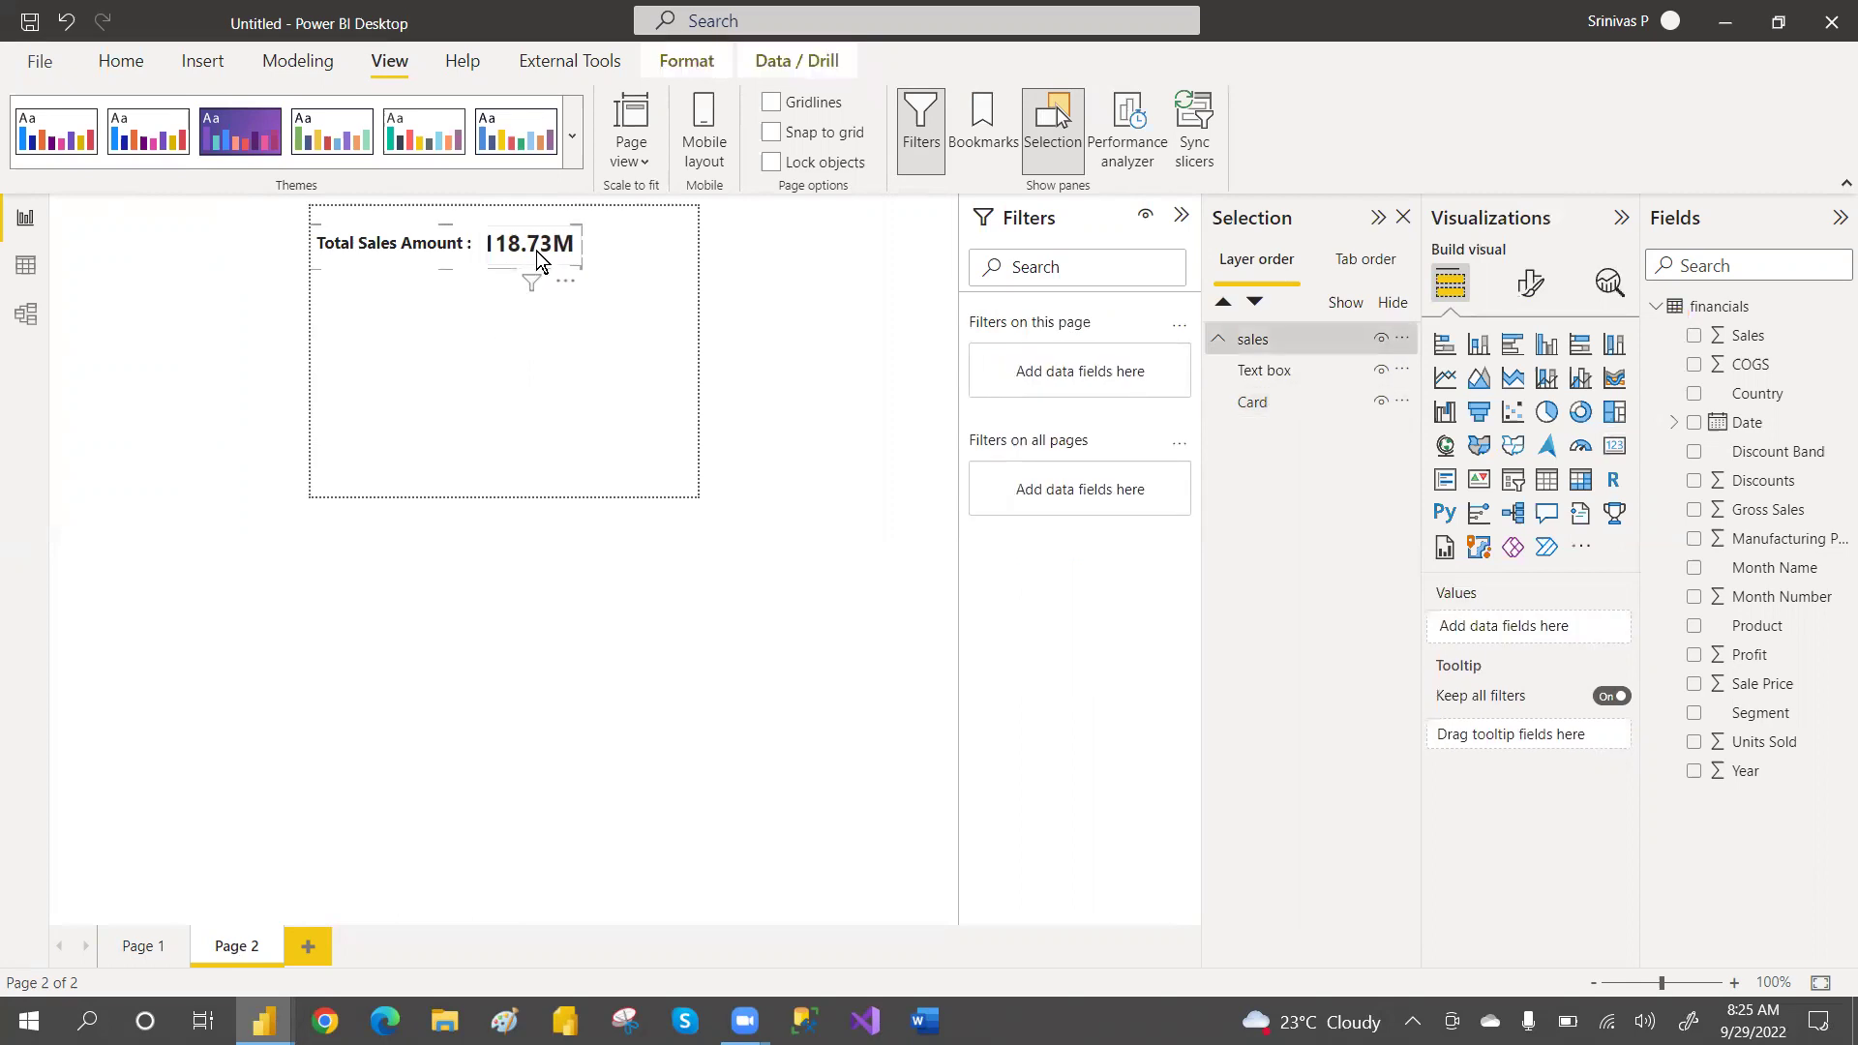
left_click(537, 259)
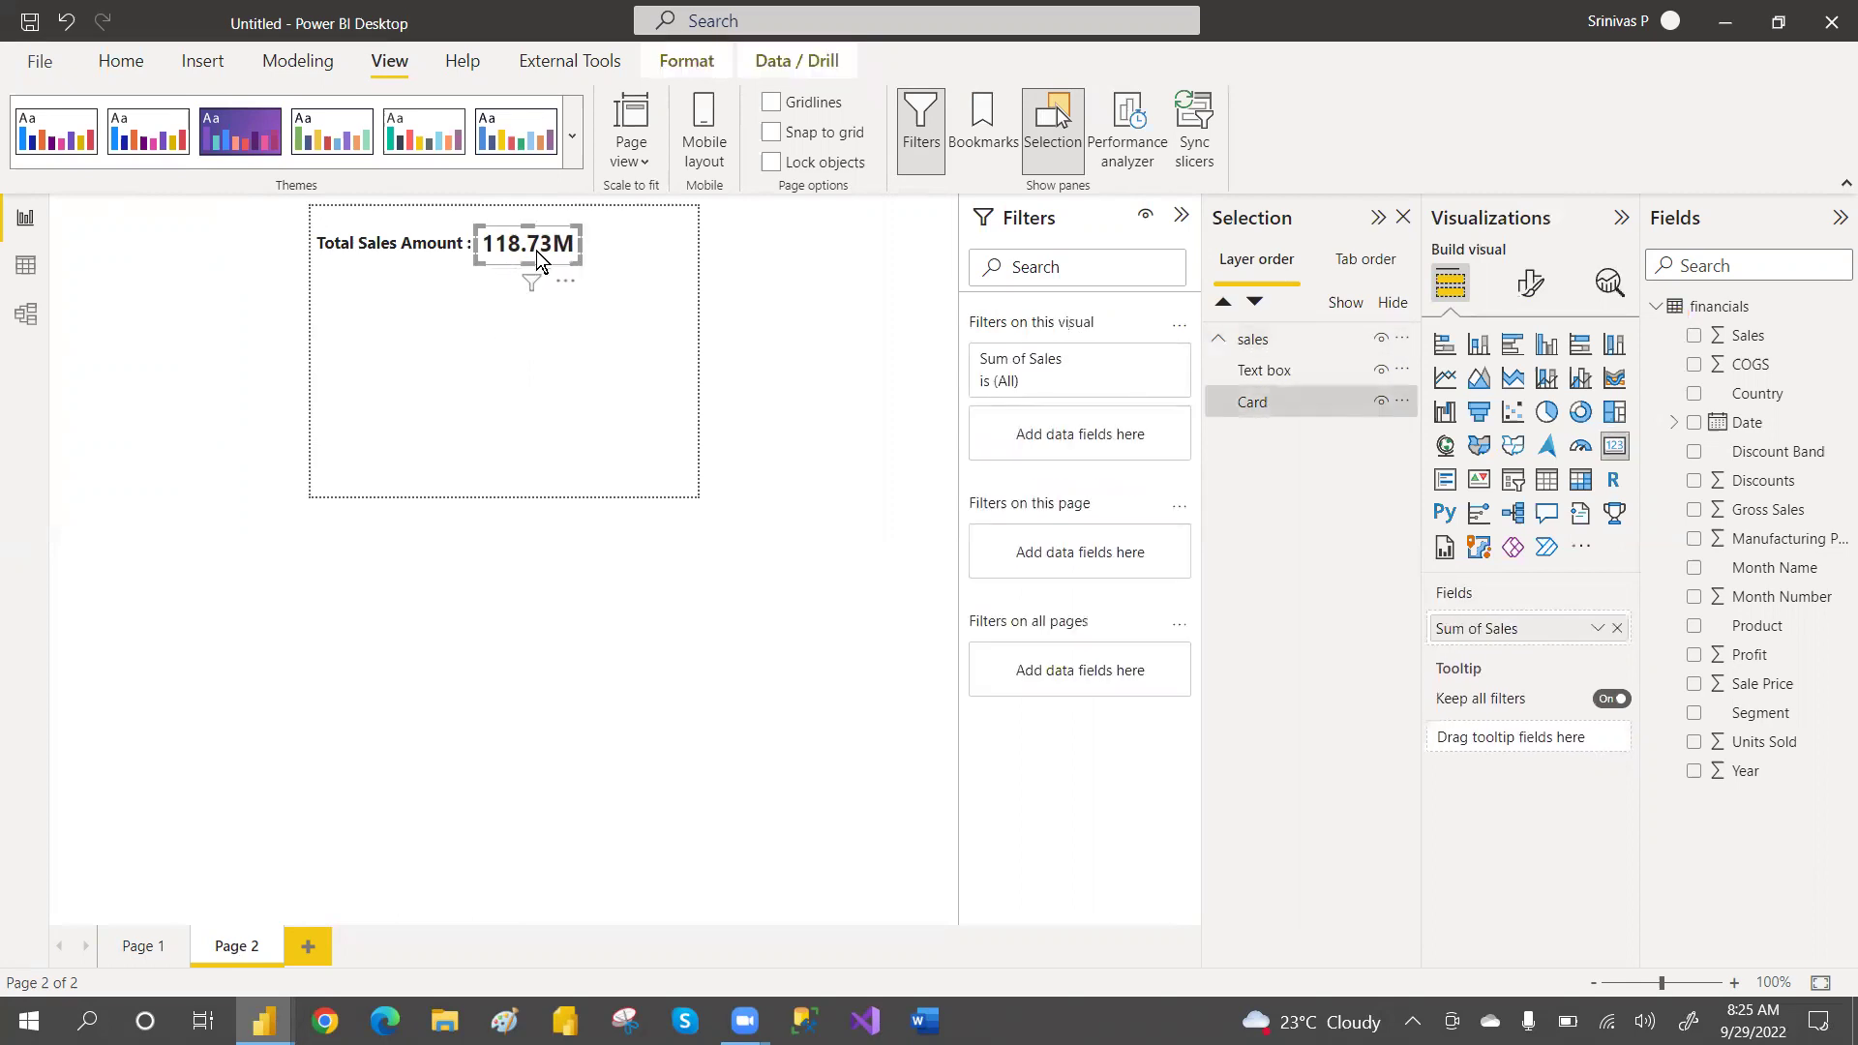
left_click(600, 385)
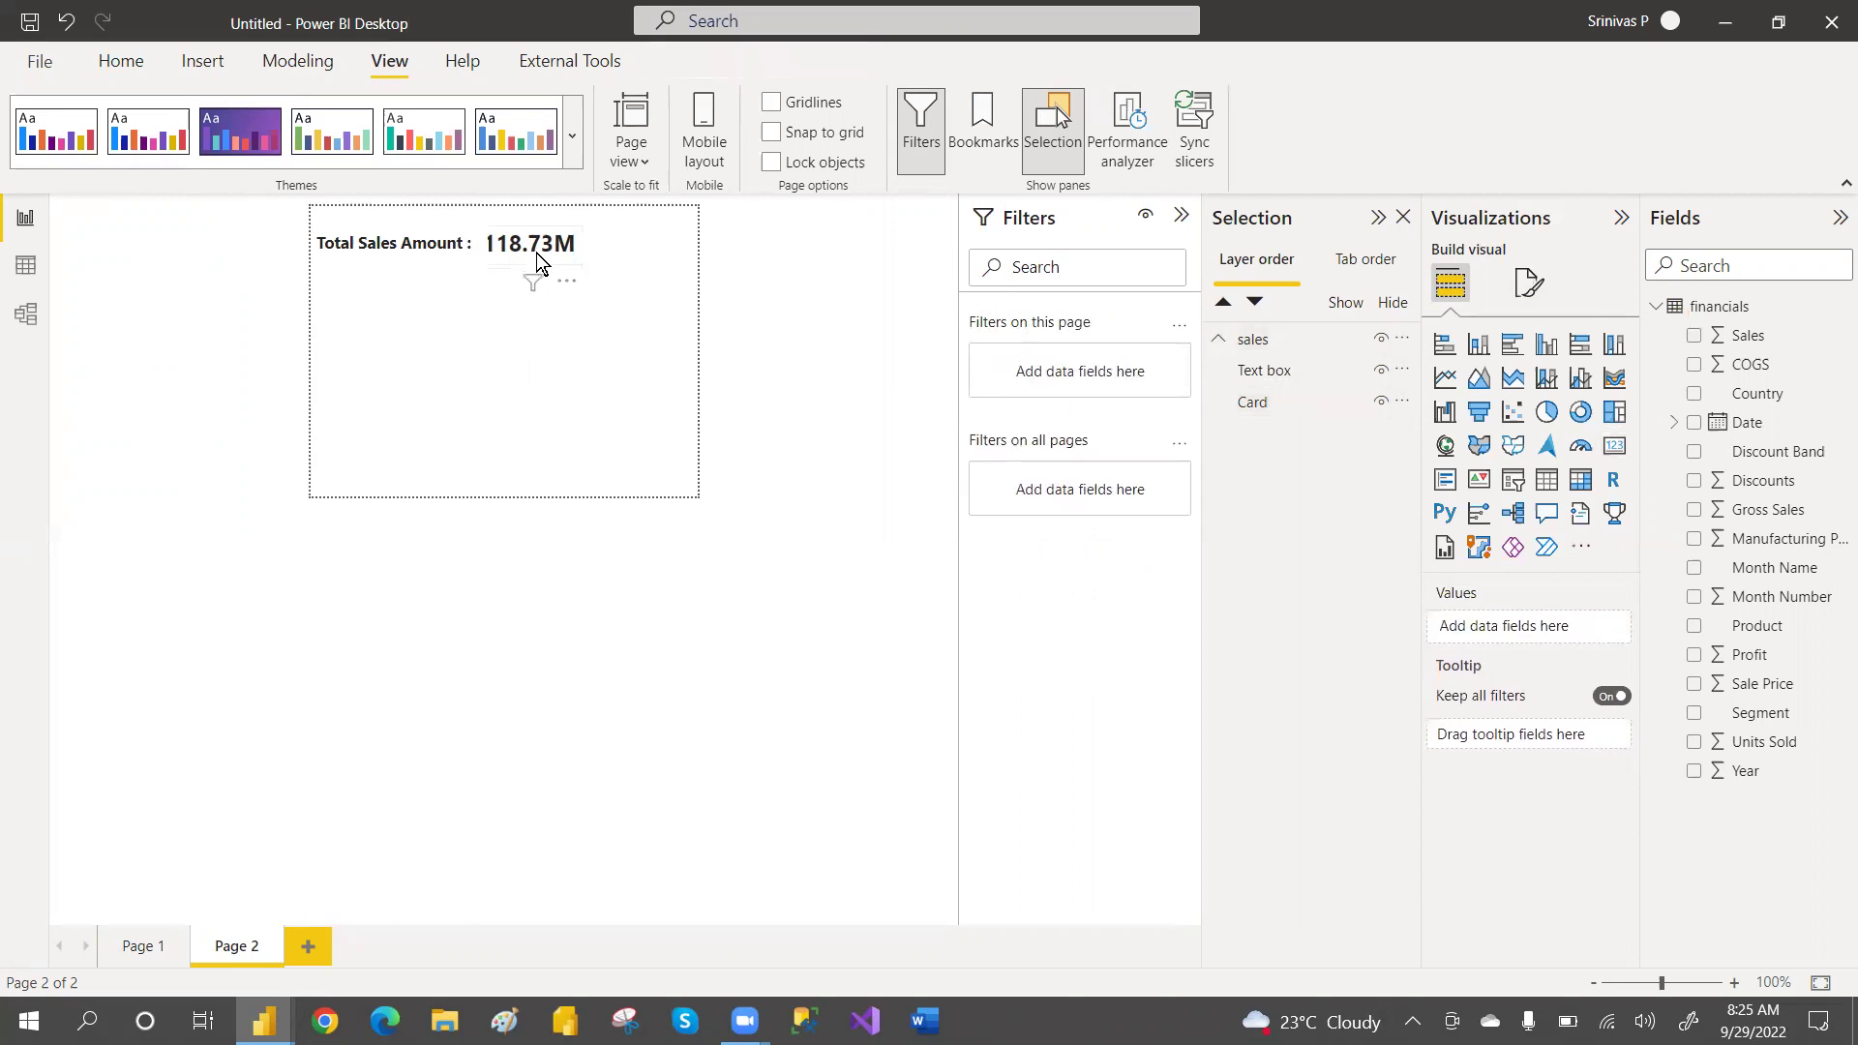
left_click(537, 259)
left_click_drag(537, 259, 540, 259)
left_click(571, 377)
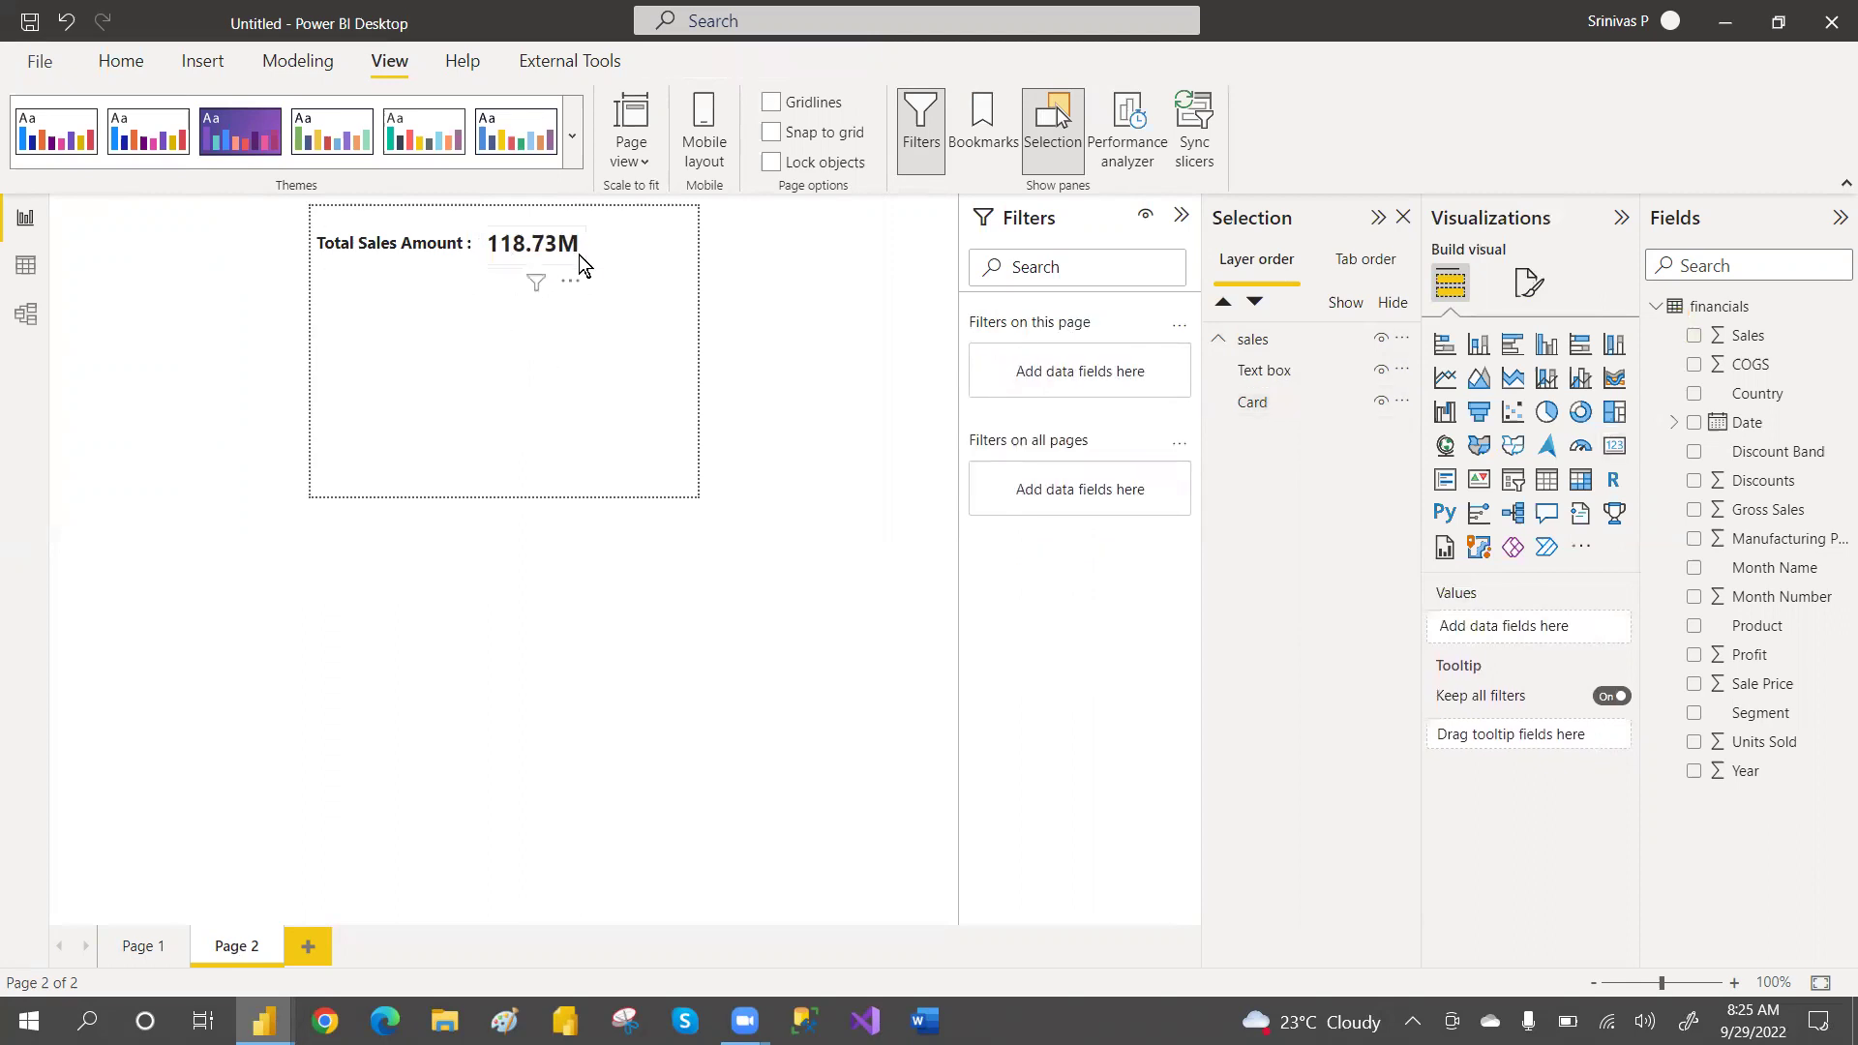
Duplicate the whole sales group and place the copy directly below the original, aligned with it
left_click(1252, 340)
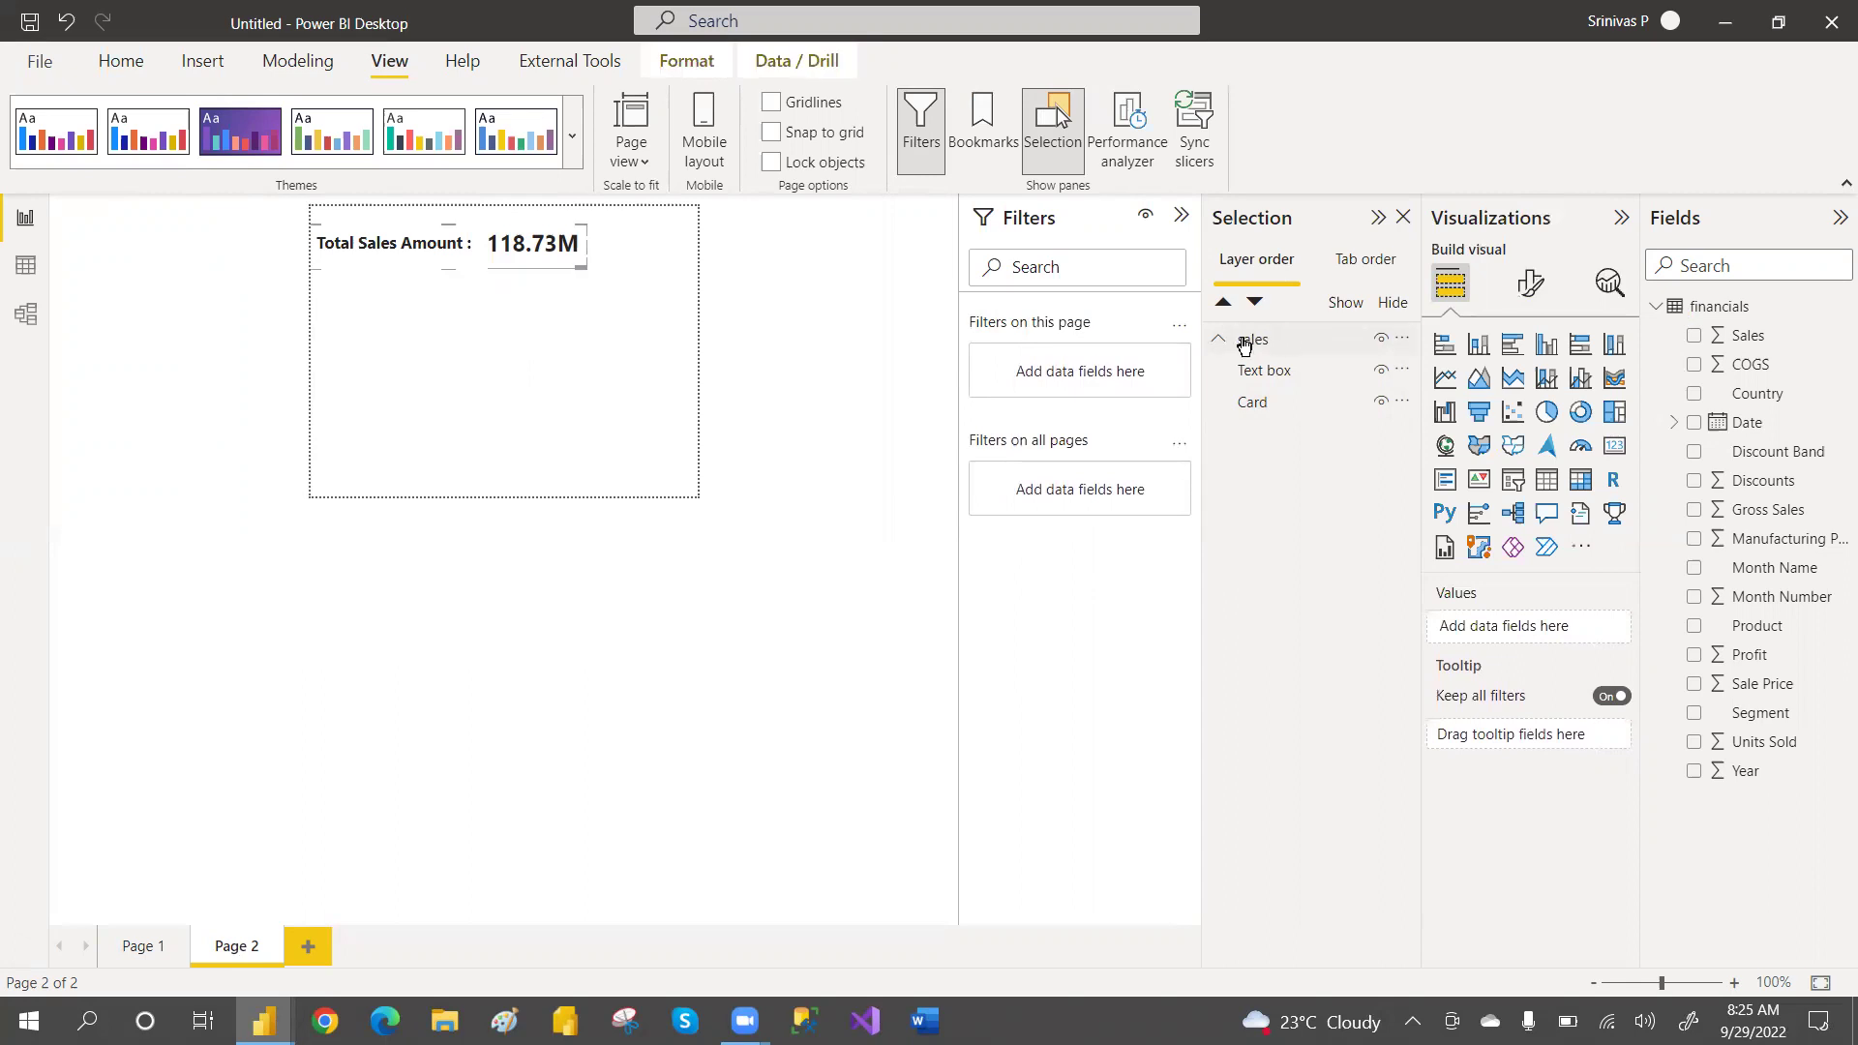
left_click(1246, 345)
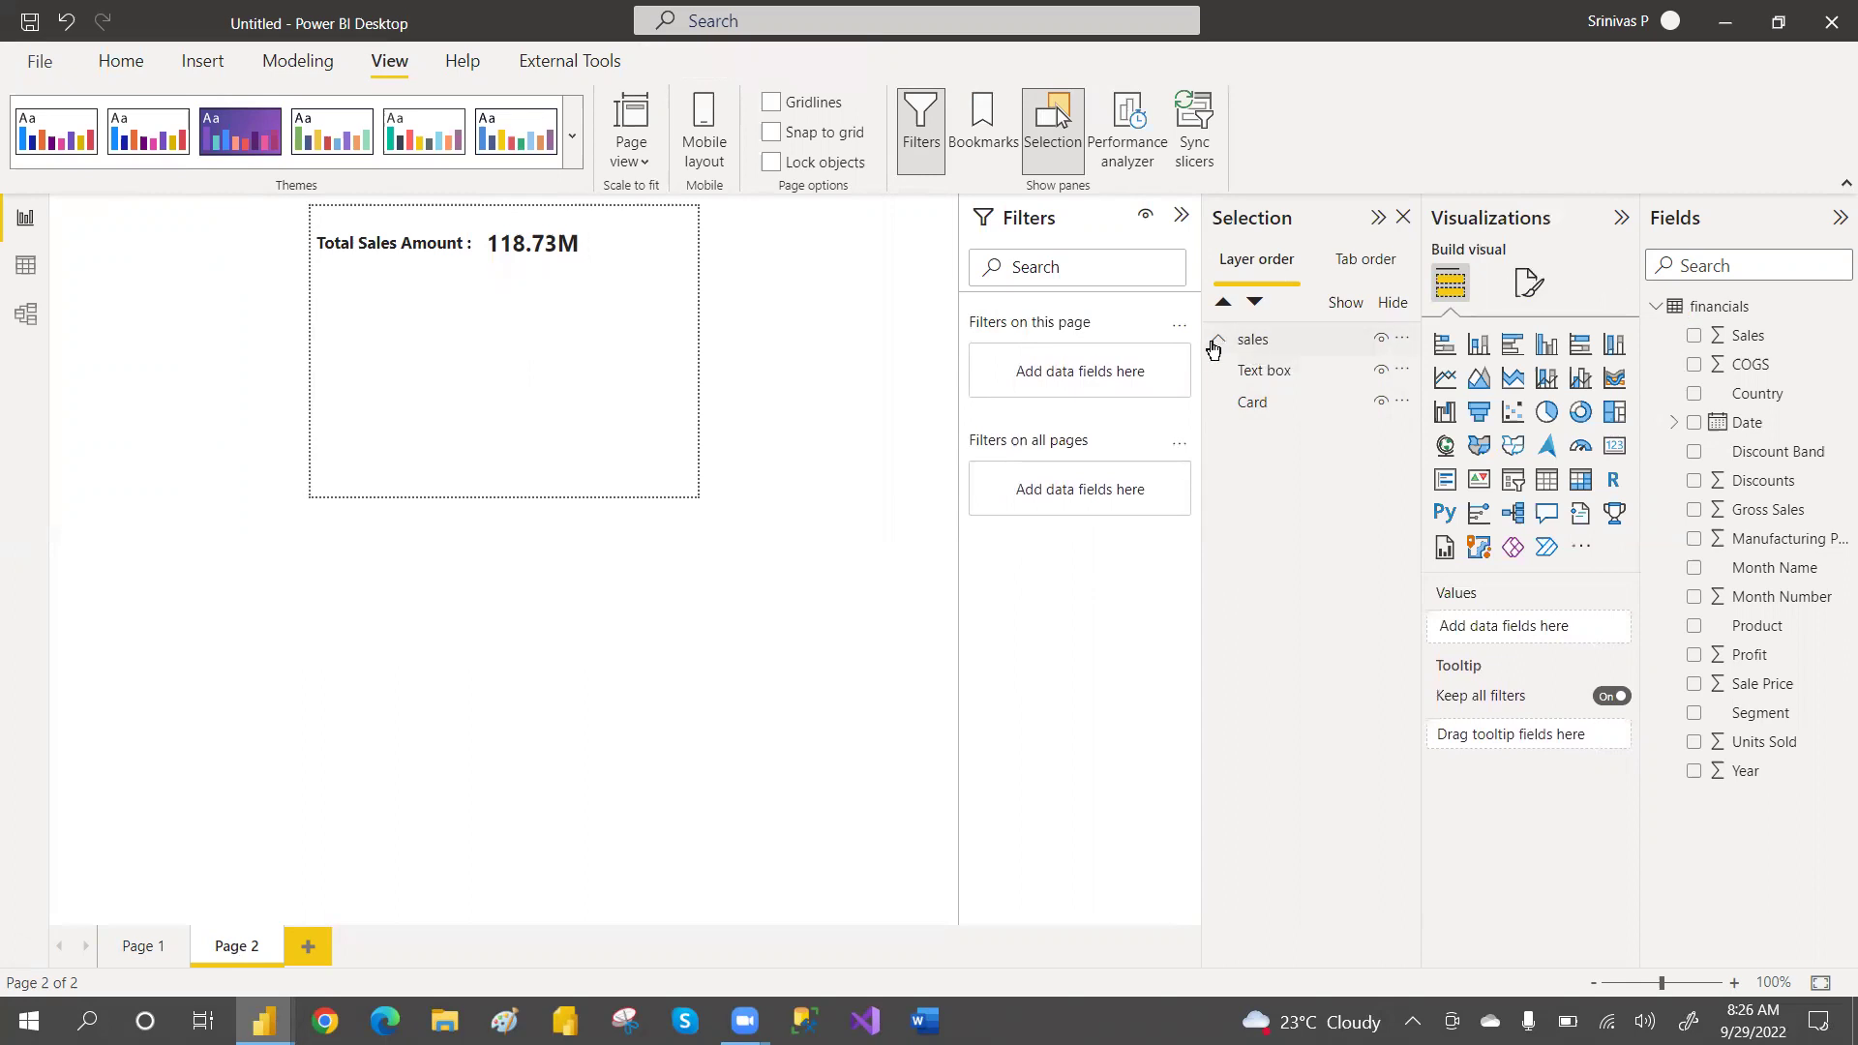
left_click(1217, 340)
left_click(1257, 341)
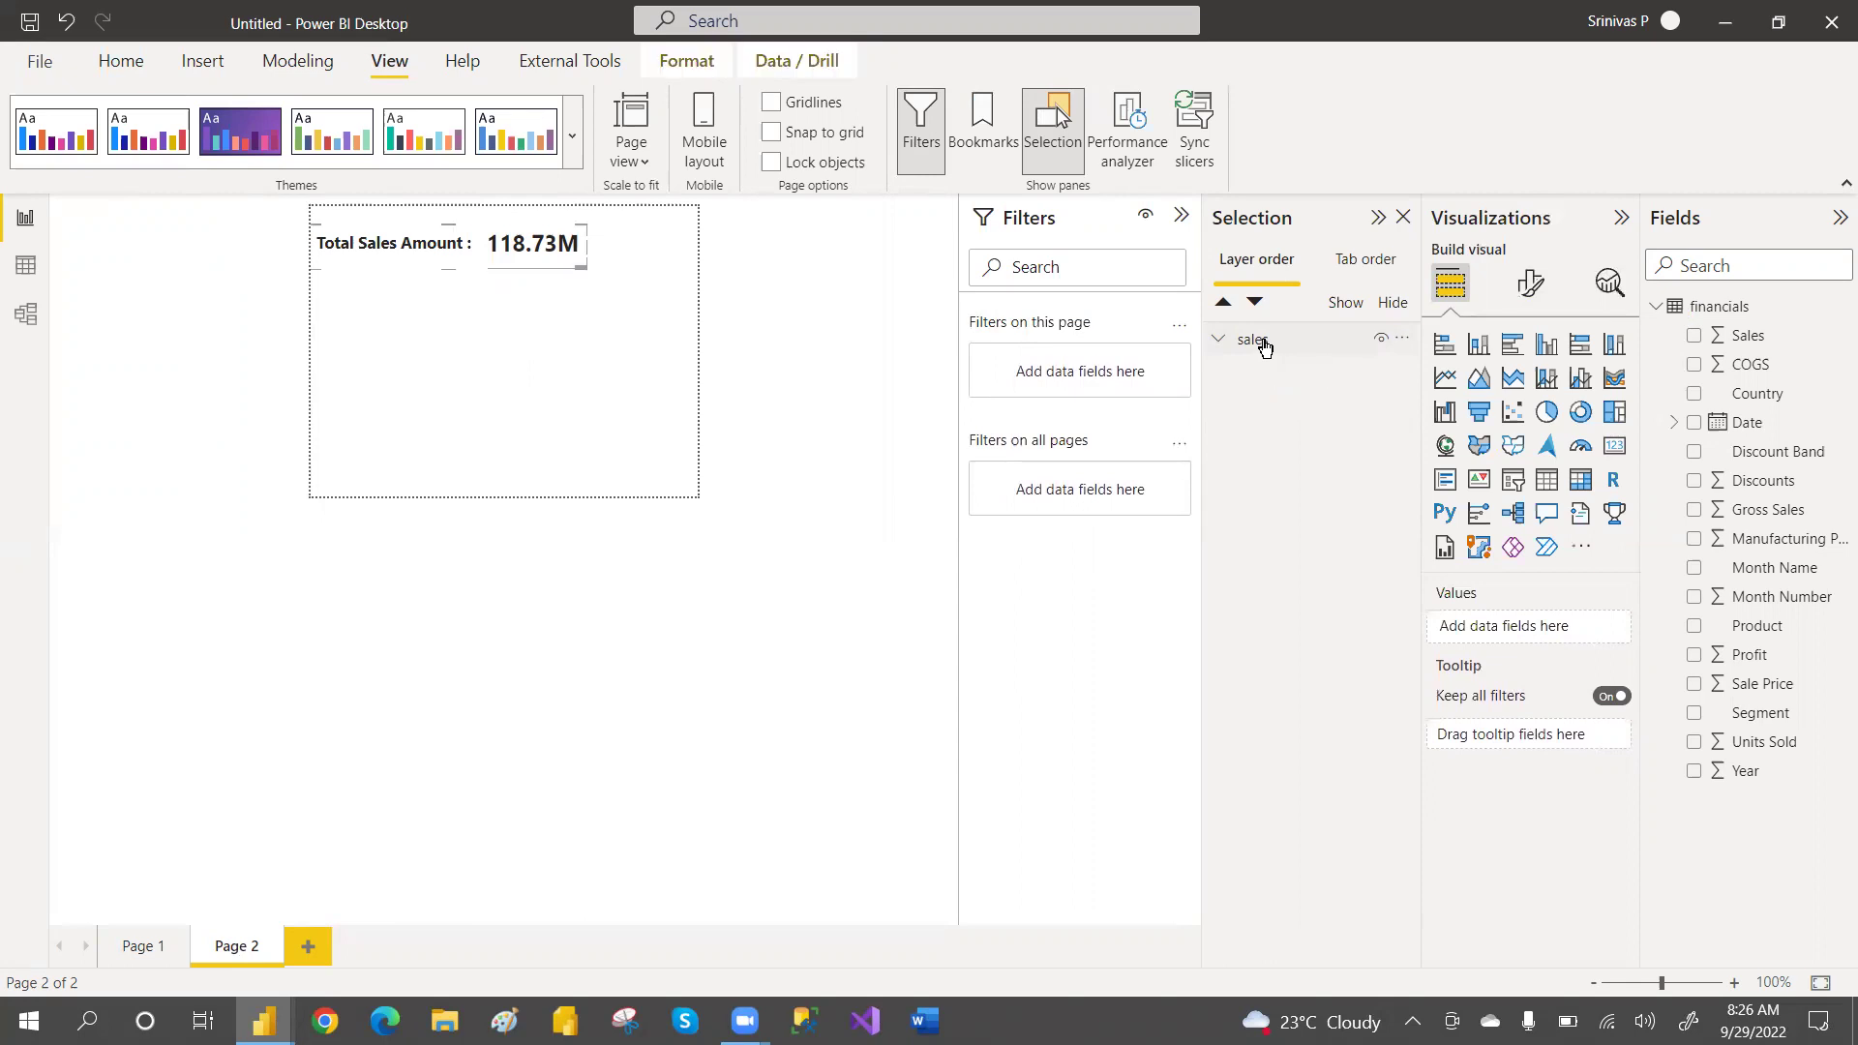
left_click(122, 70)
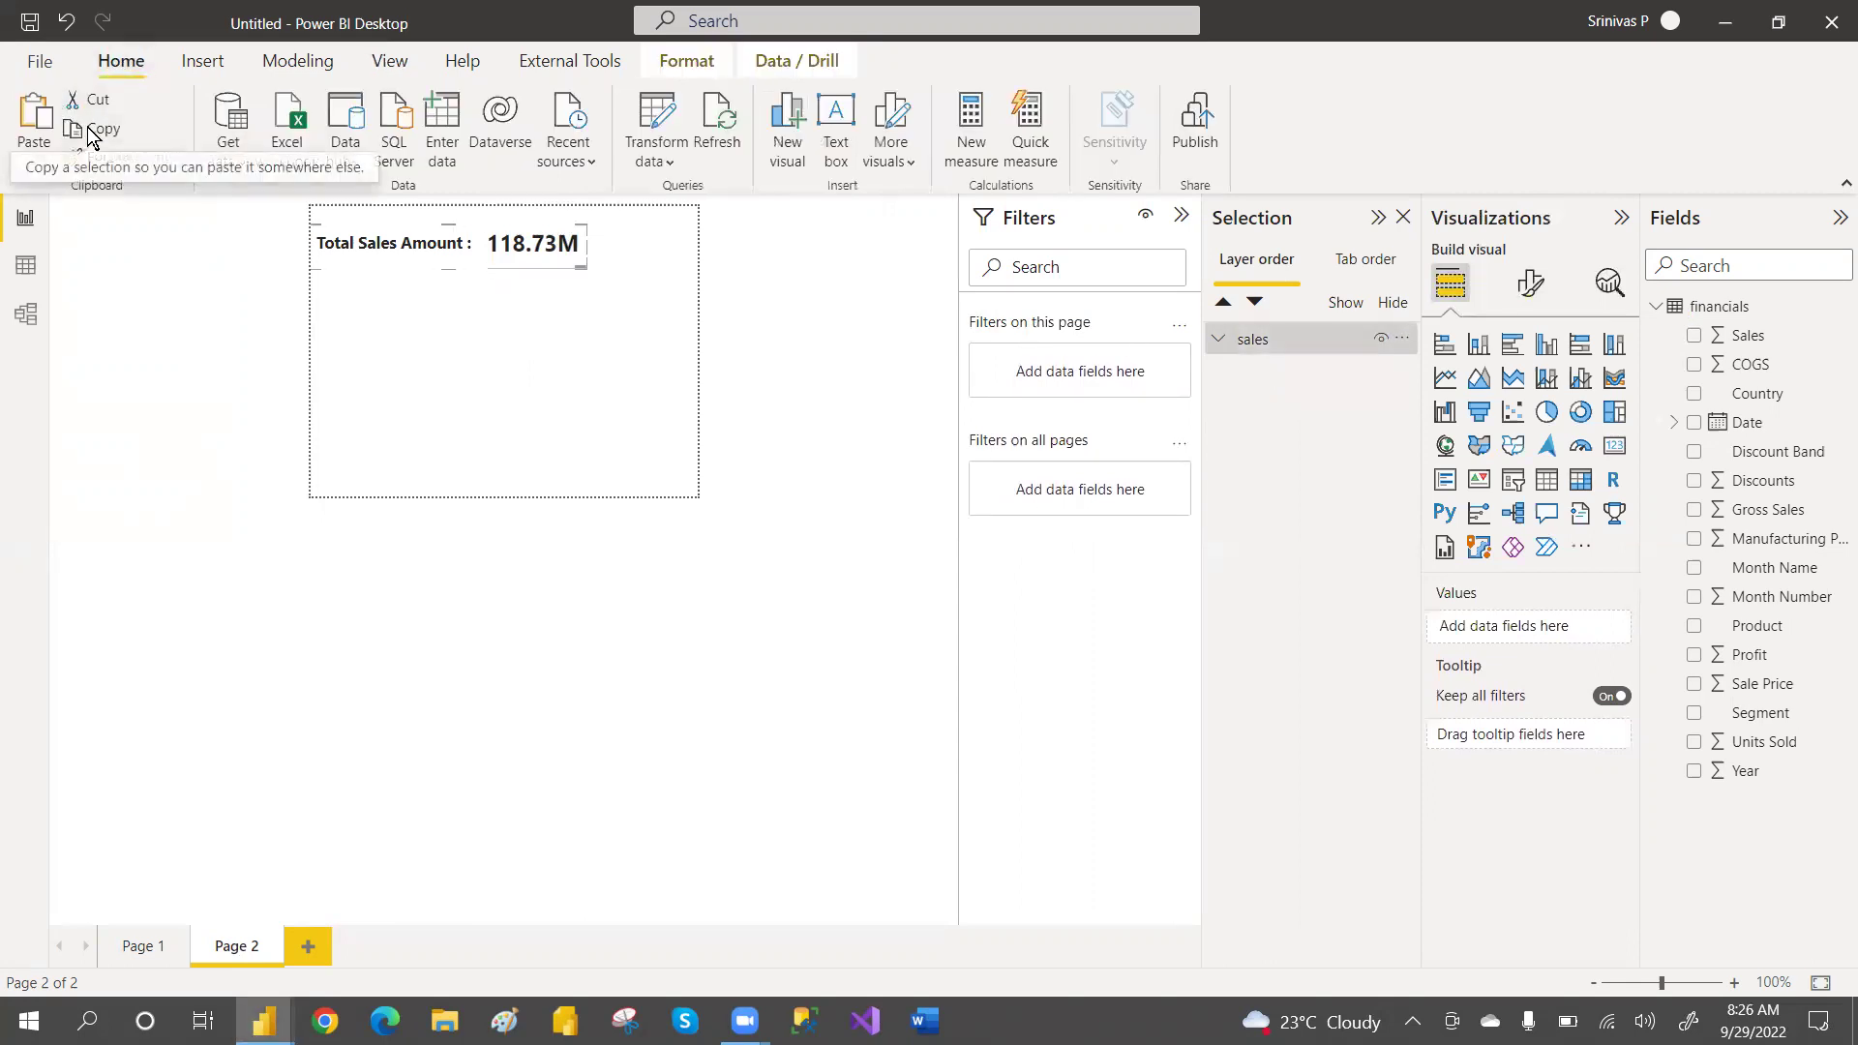
left_click(26, 142)
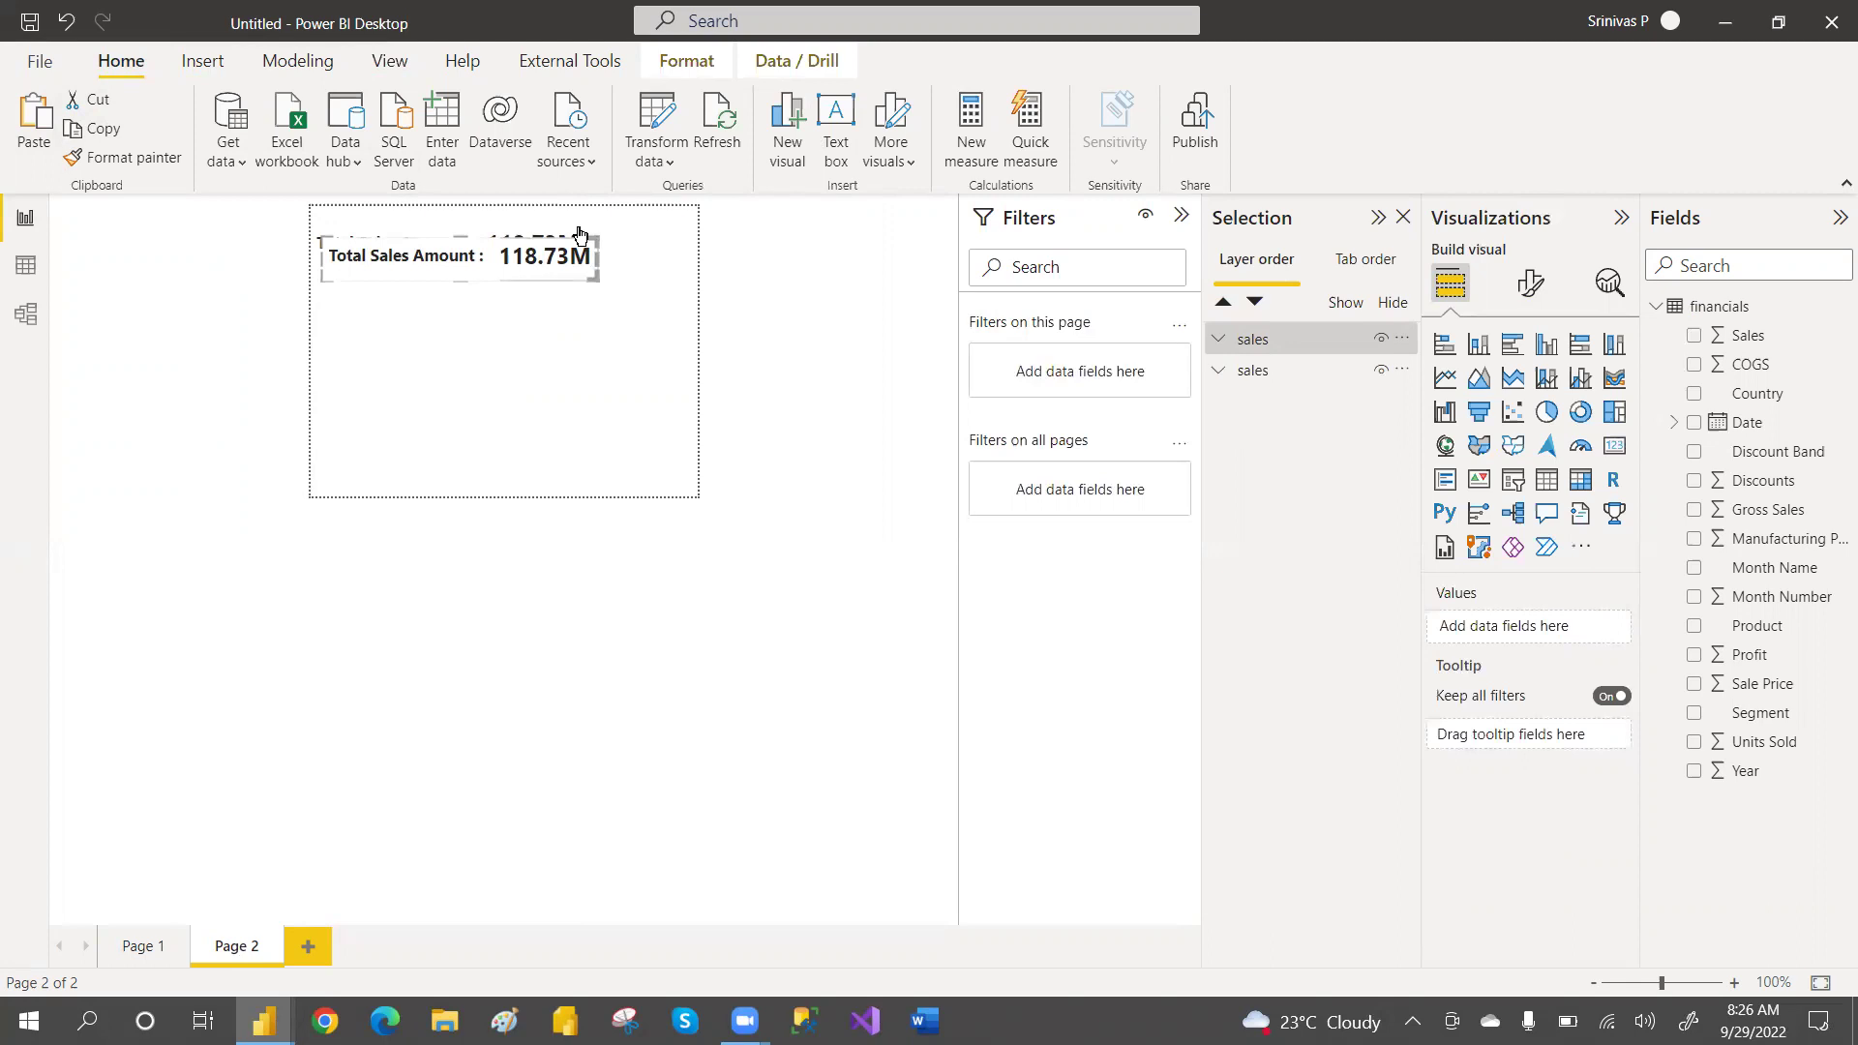
mouse_move(580, 235)
left_mouse_down()
mouse_move(588, 276)
mouse_move(577, 263)
left_mouse_up()
left_click(552, 416)
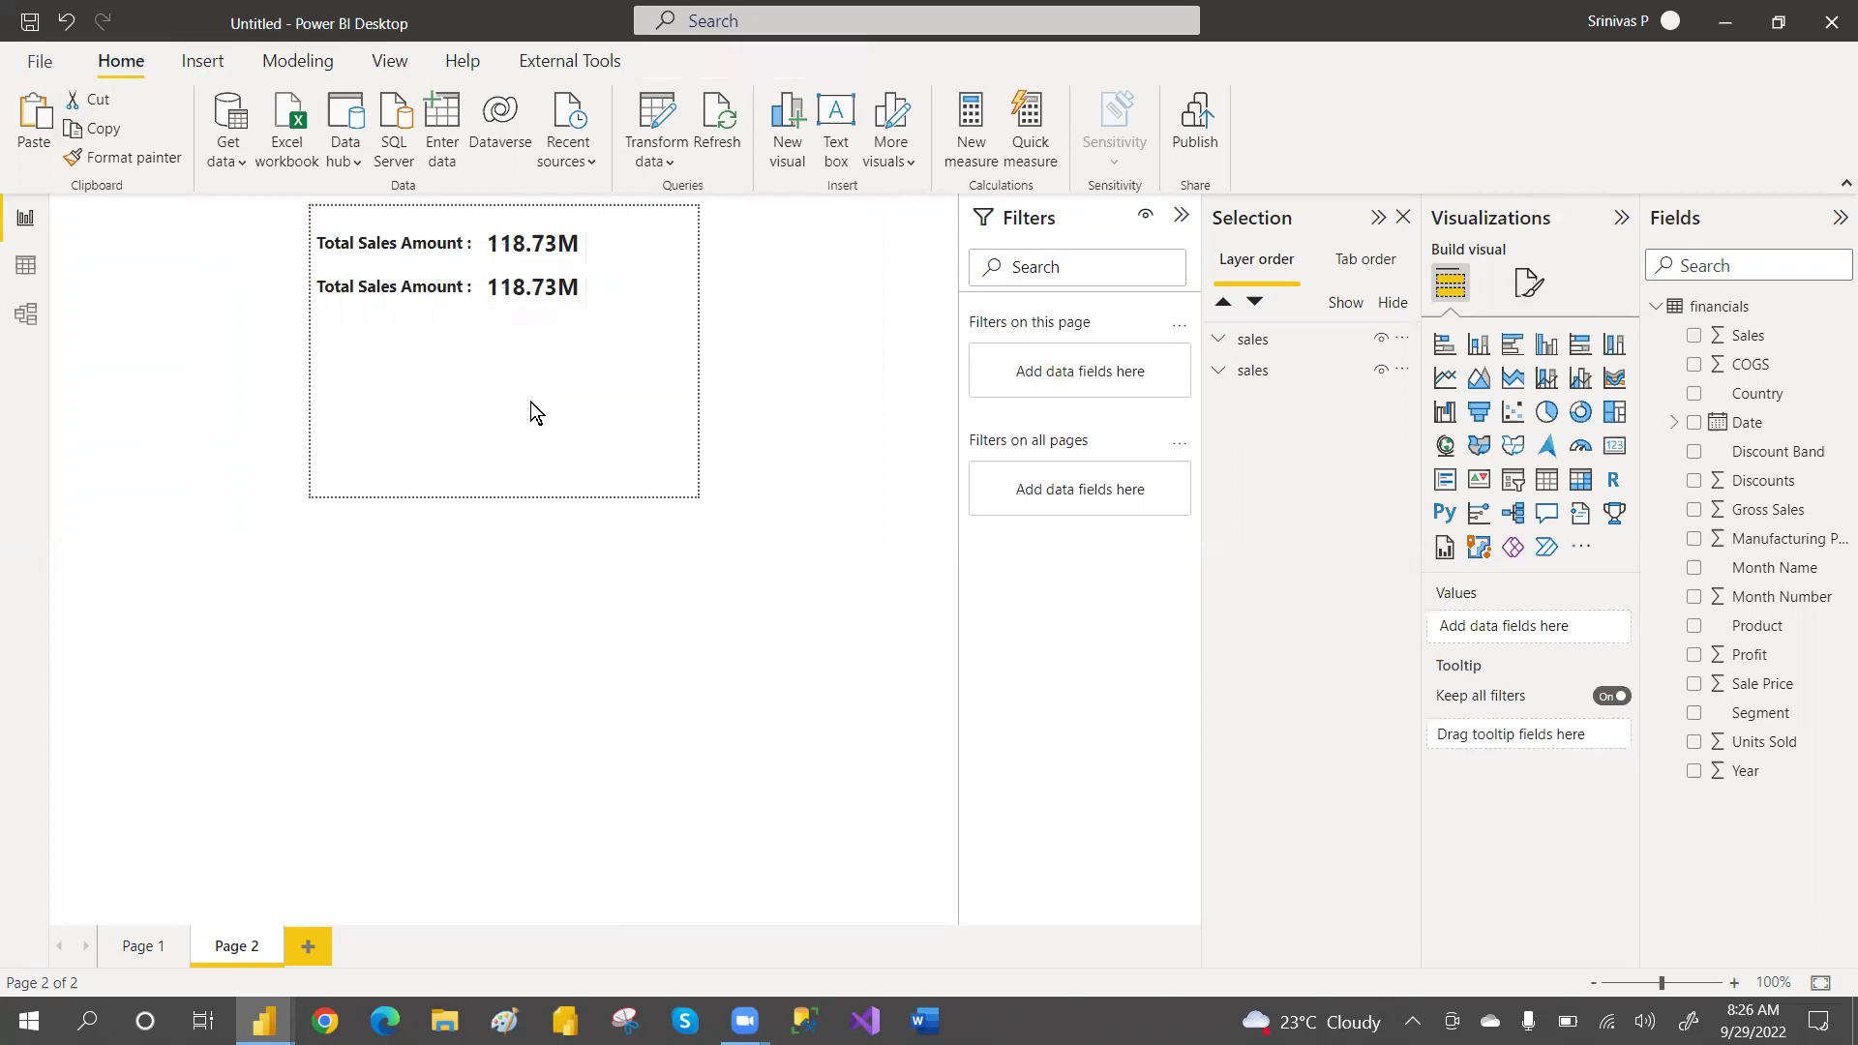
Replace the Sales field with Profit in the card of the copied group
left_click(551, 302)
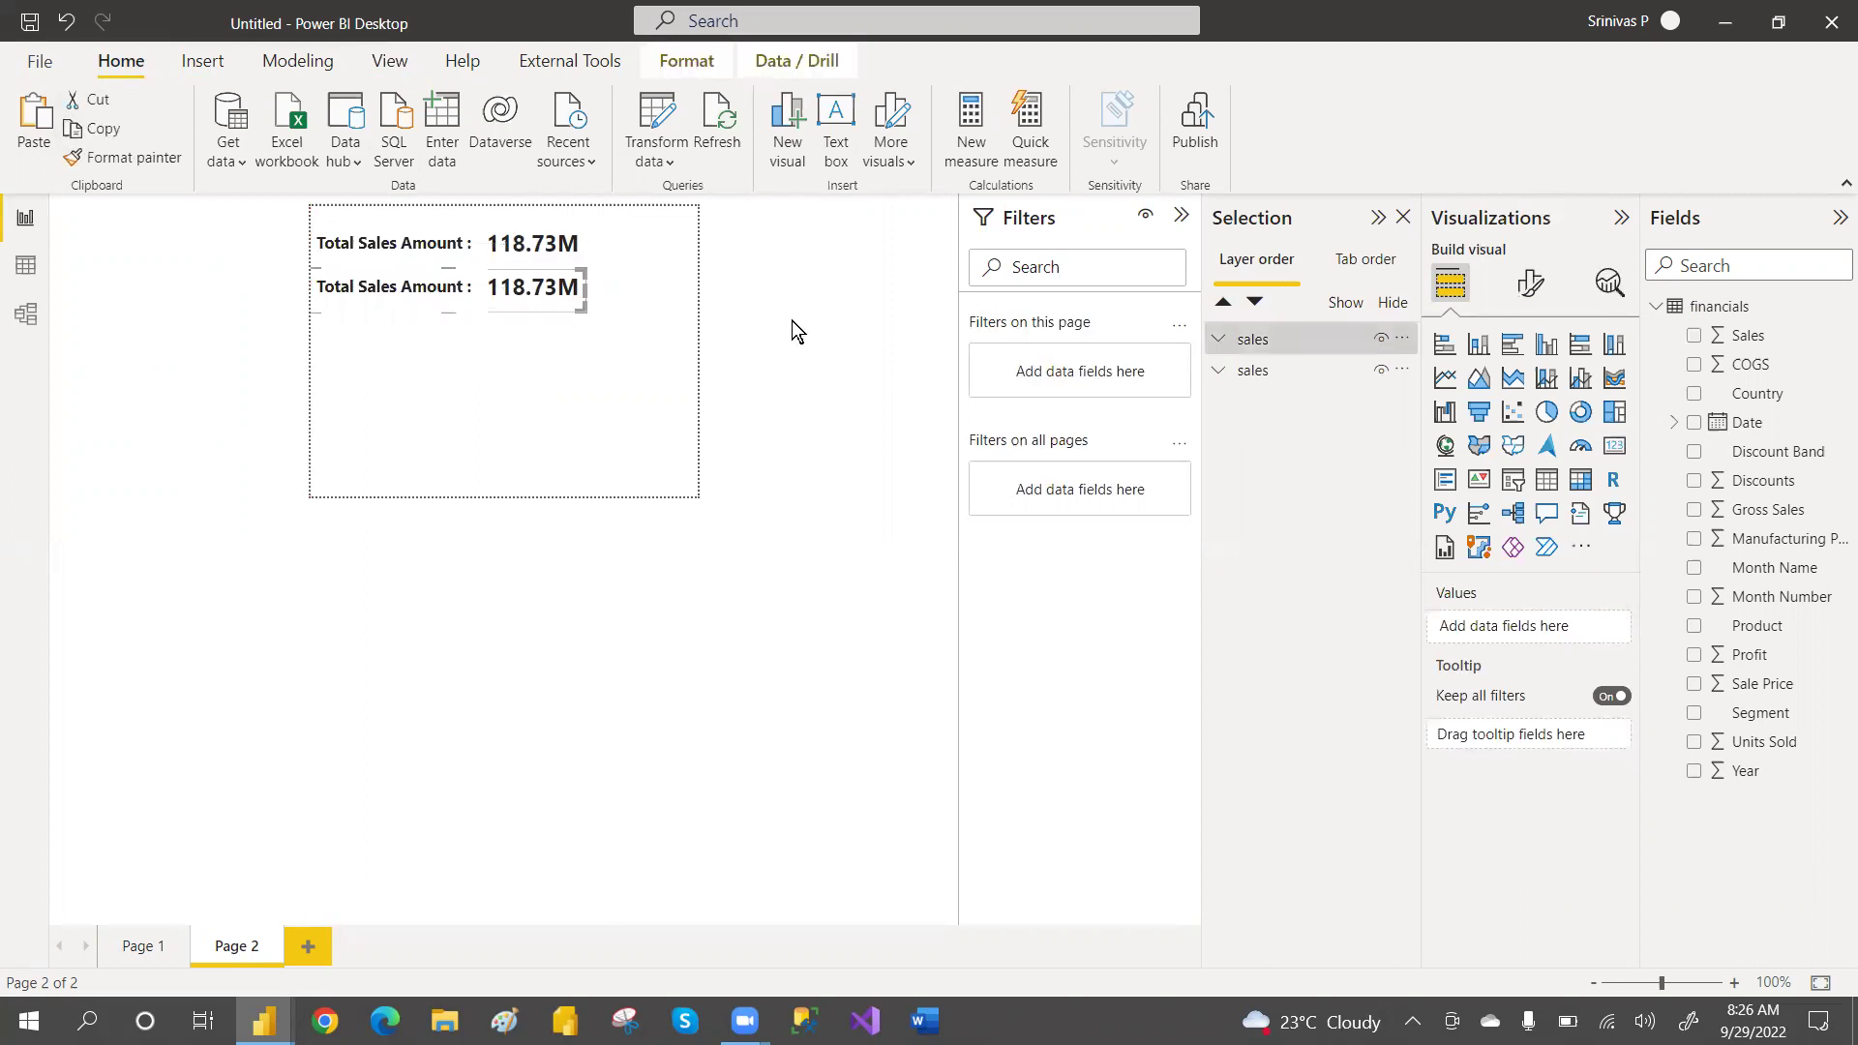
left_click(1221, 339)
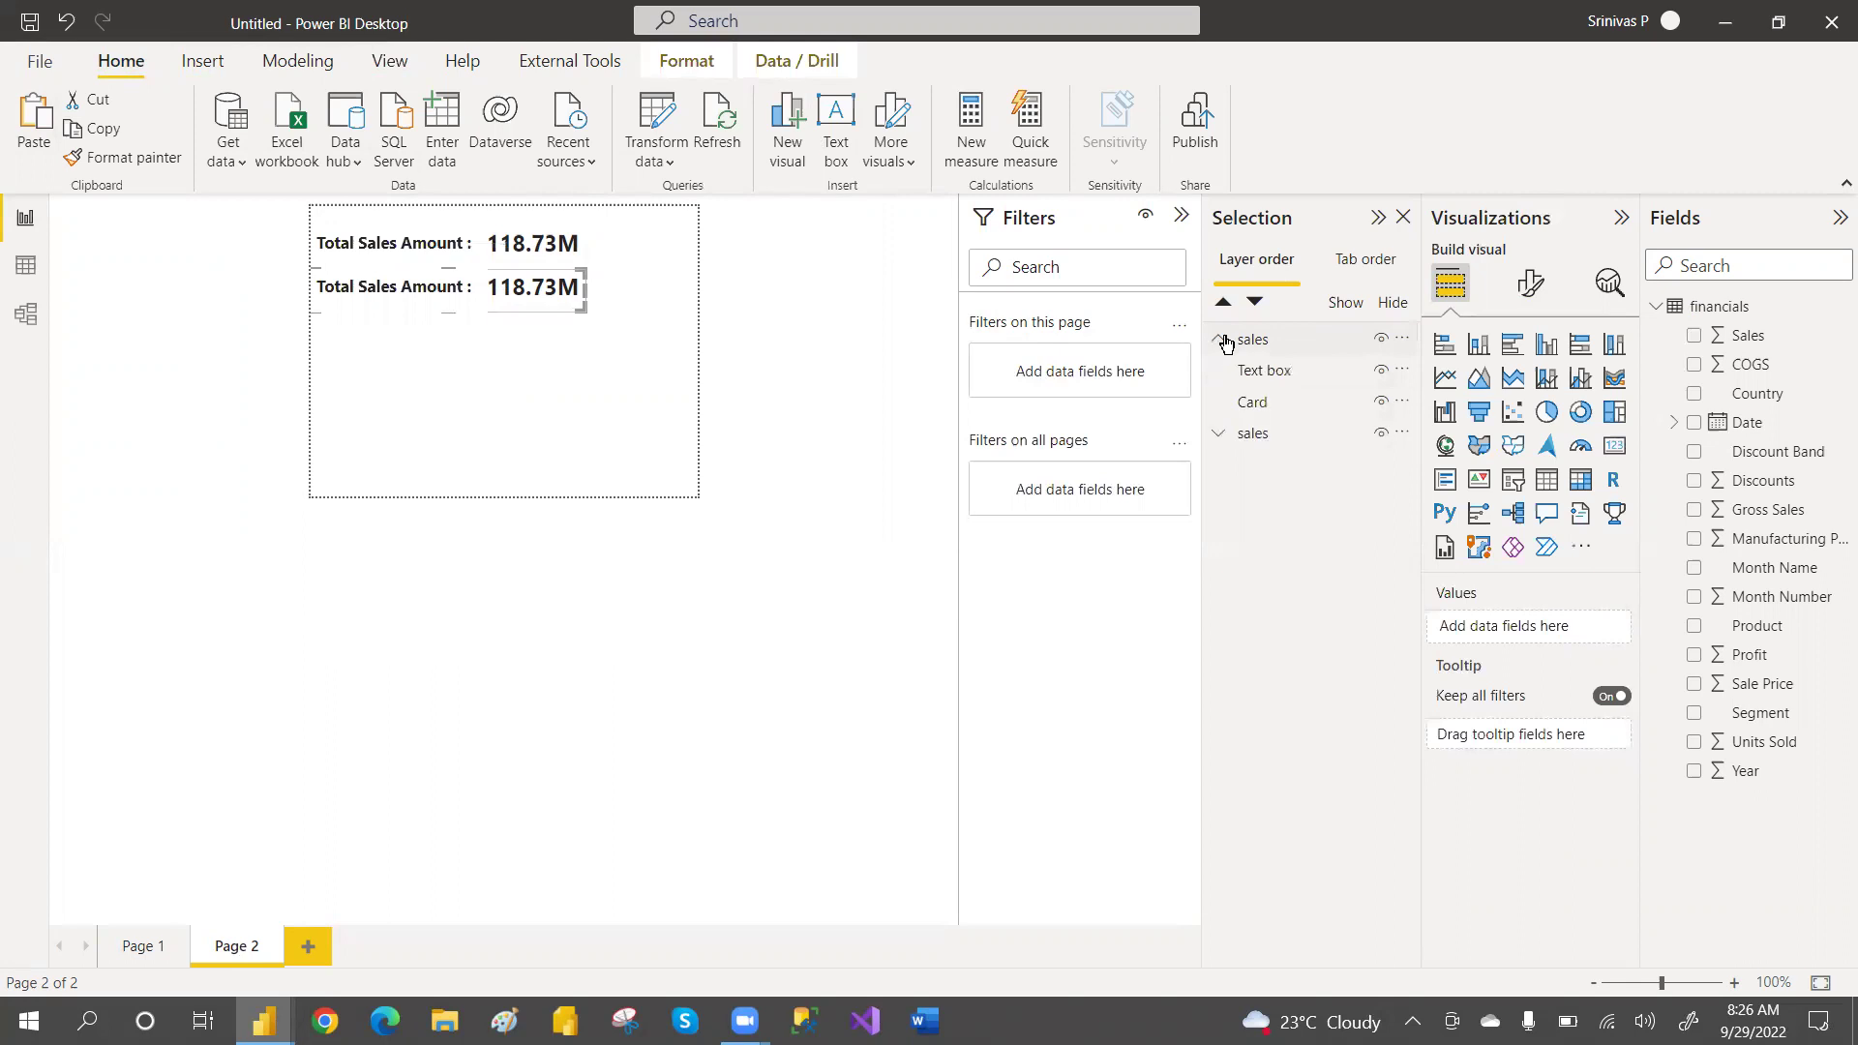
left_click(1256, 400)
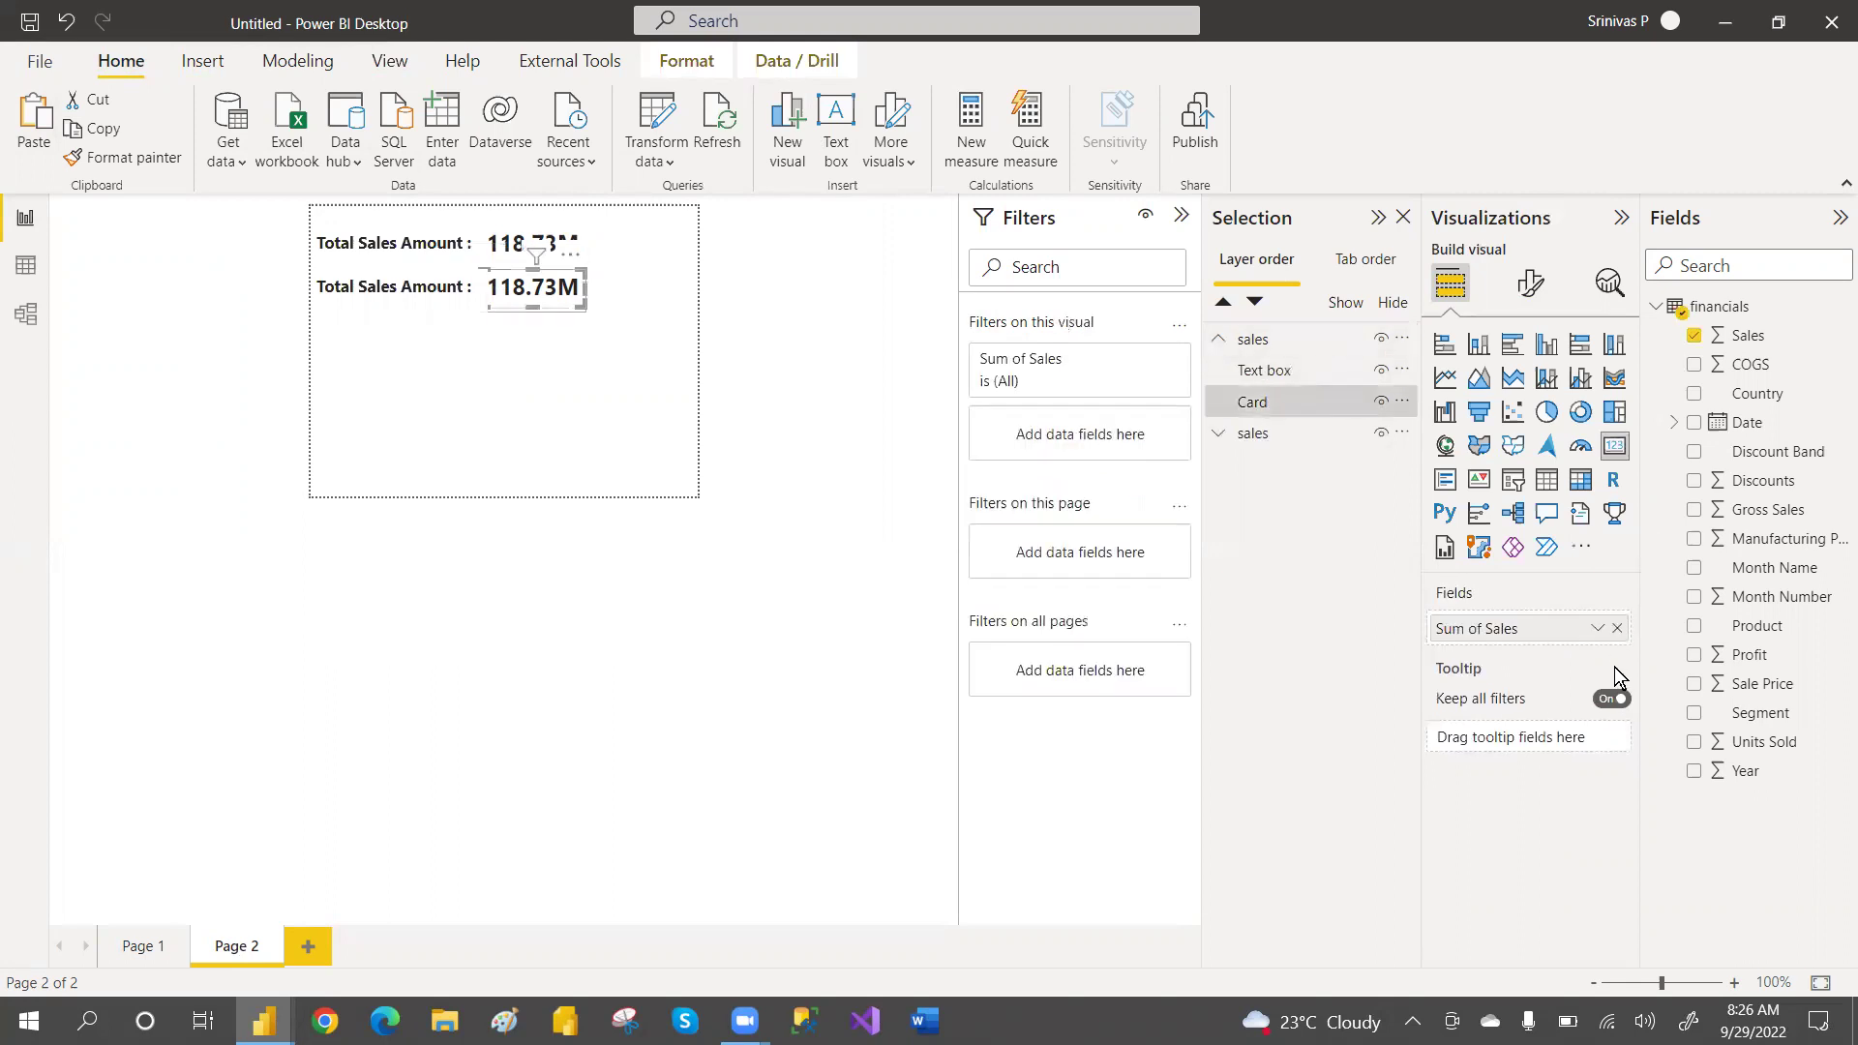
left_click(1616, 628)
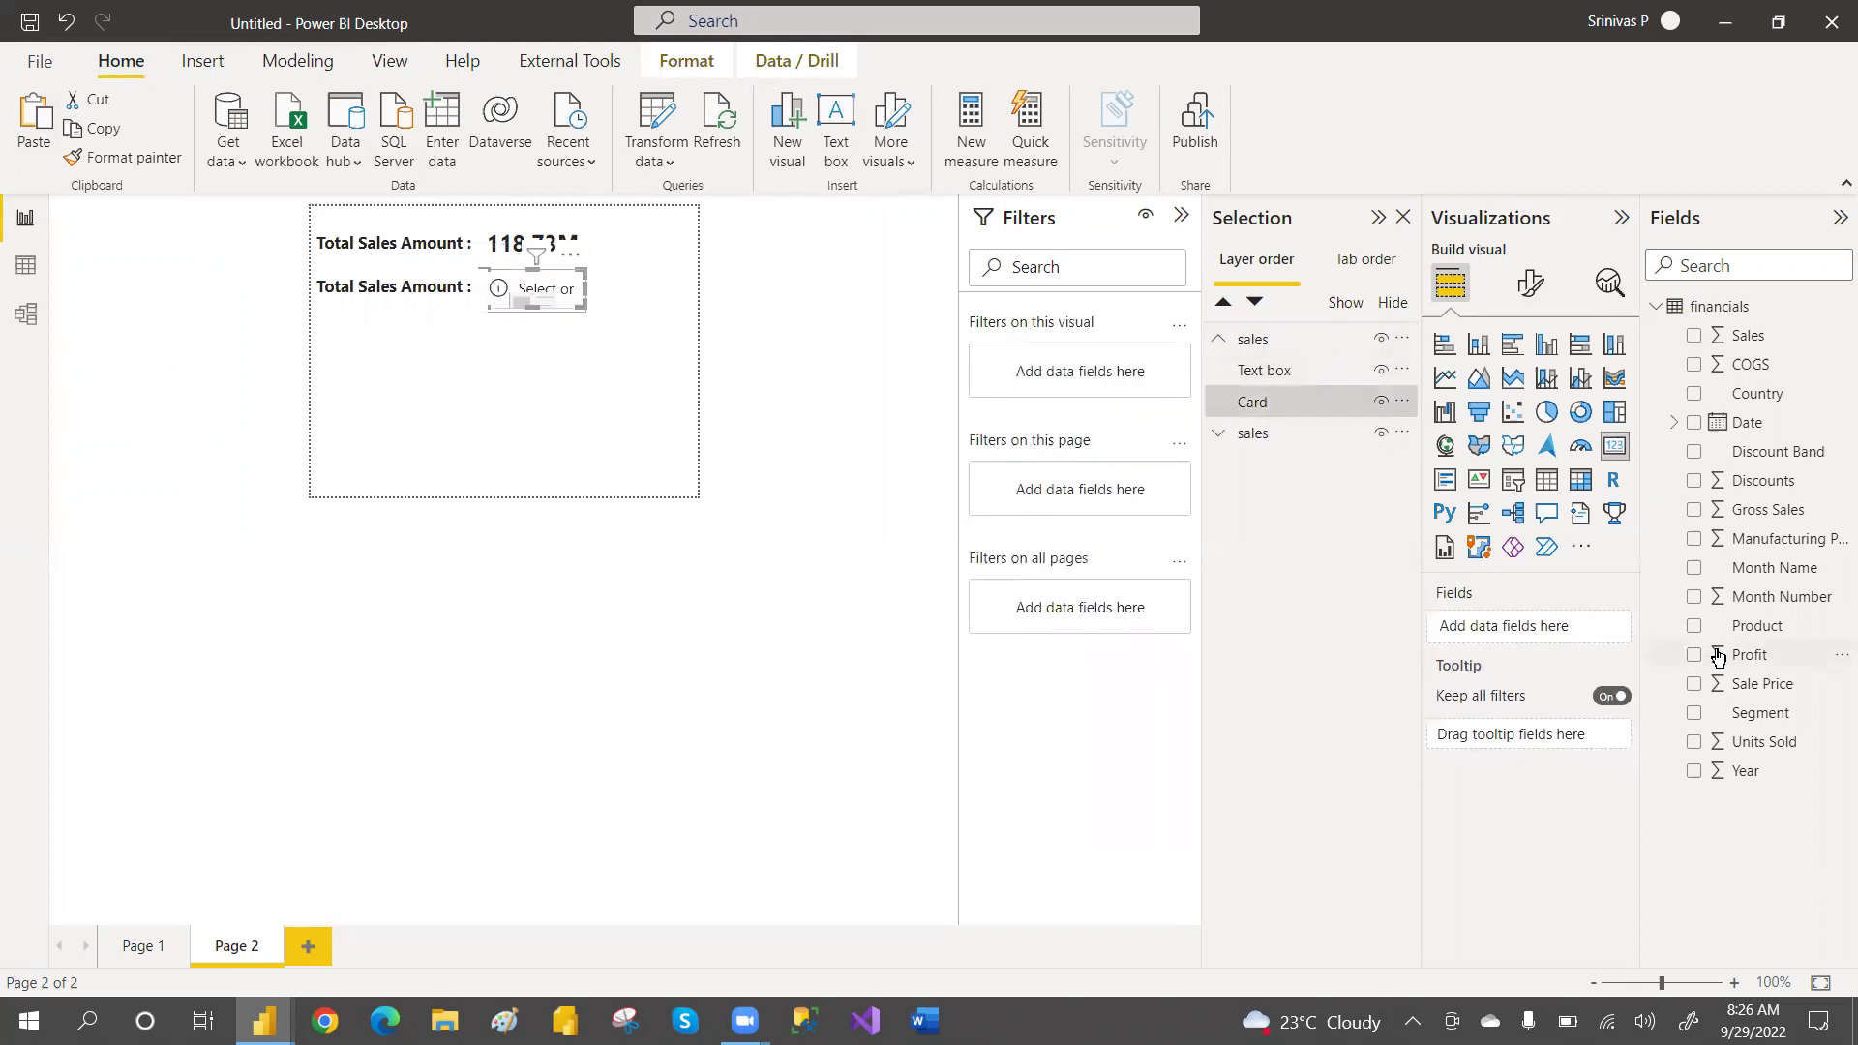
left_click_drag(1714, 656, 1530, 627)
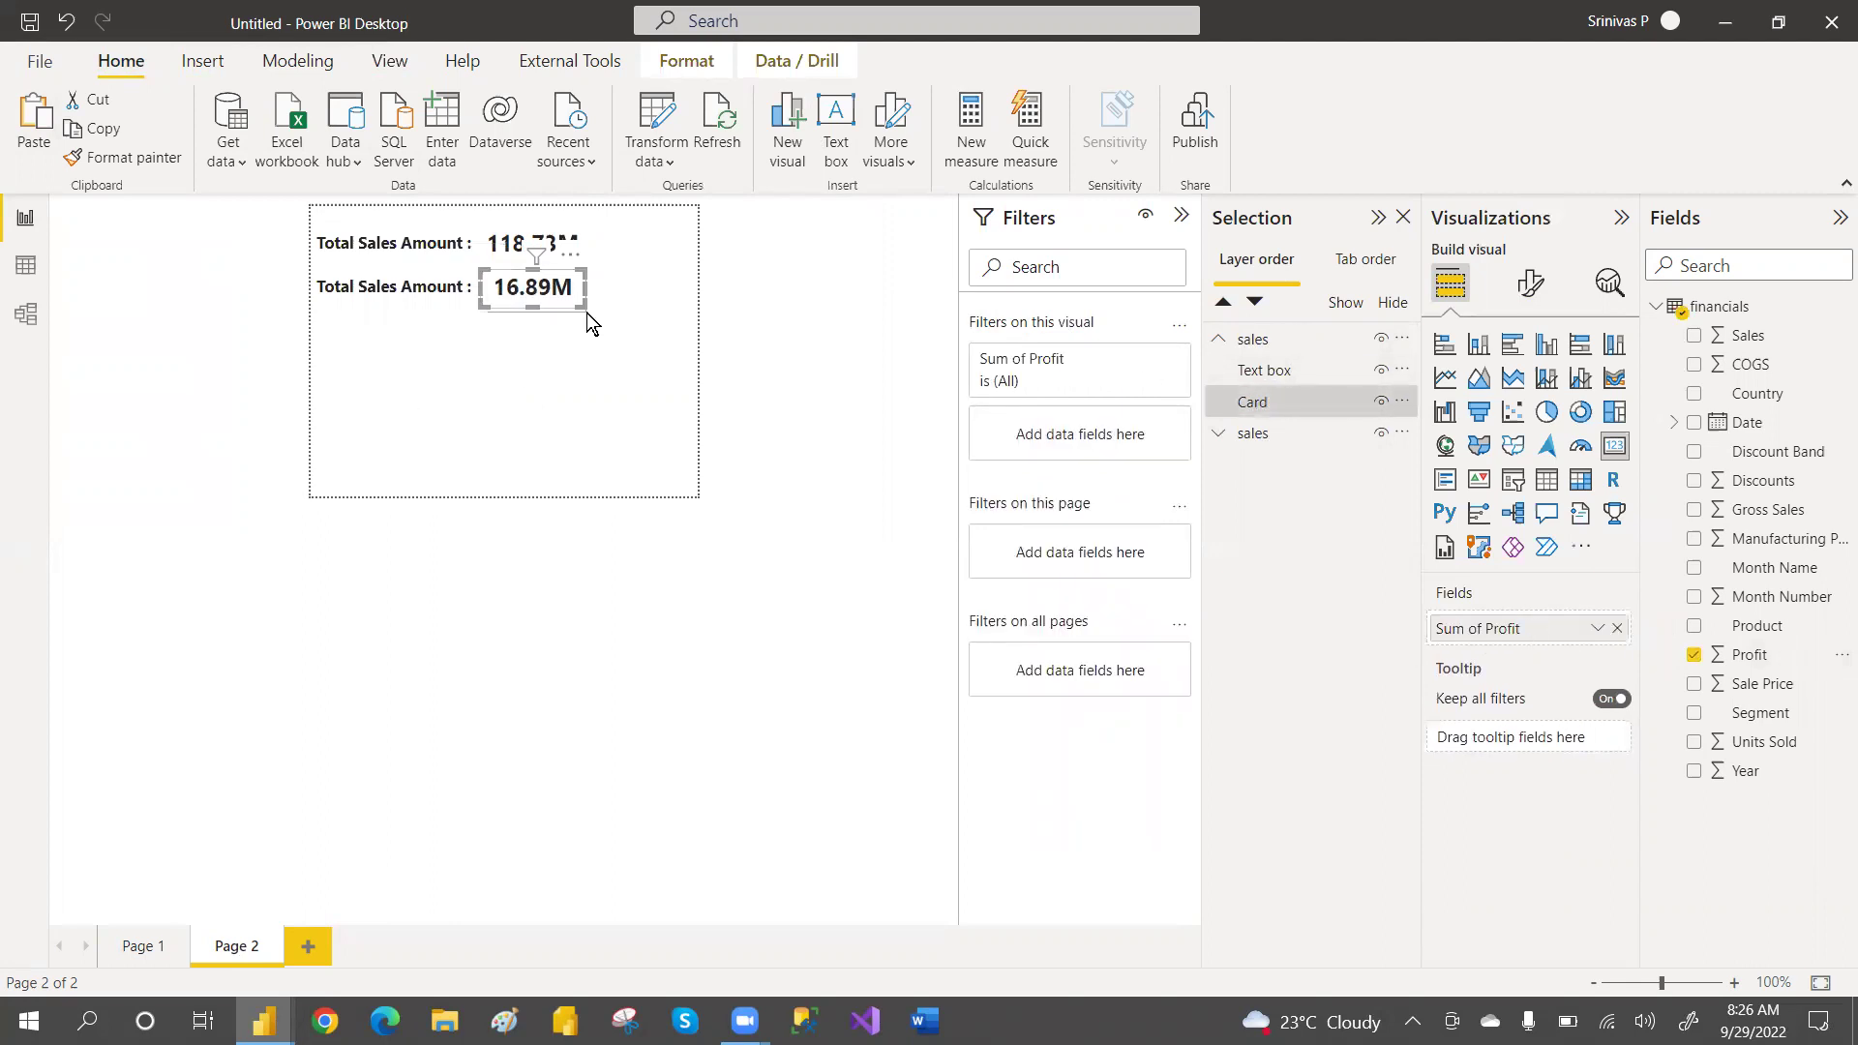
Change the copied group's label to "Total profit Amount :"
left_click(373, 298)
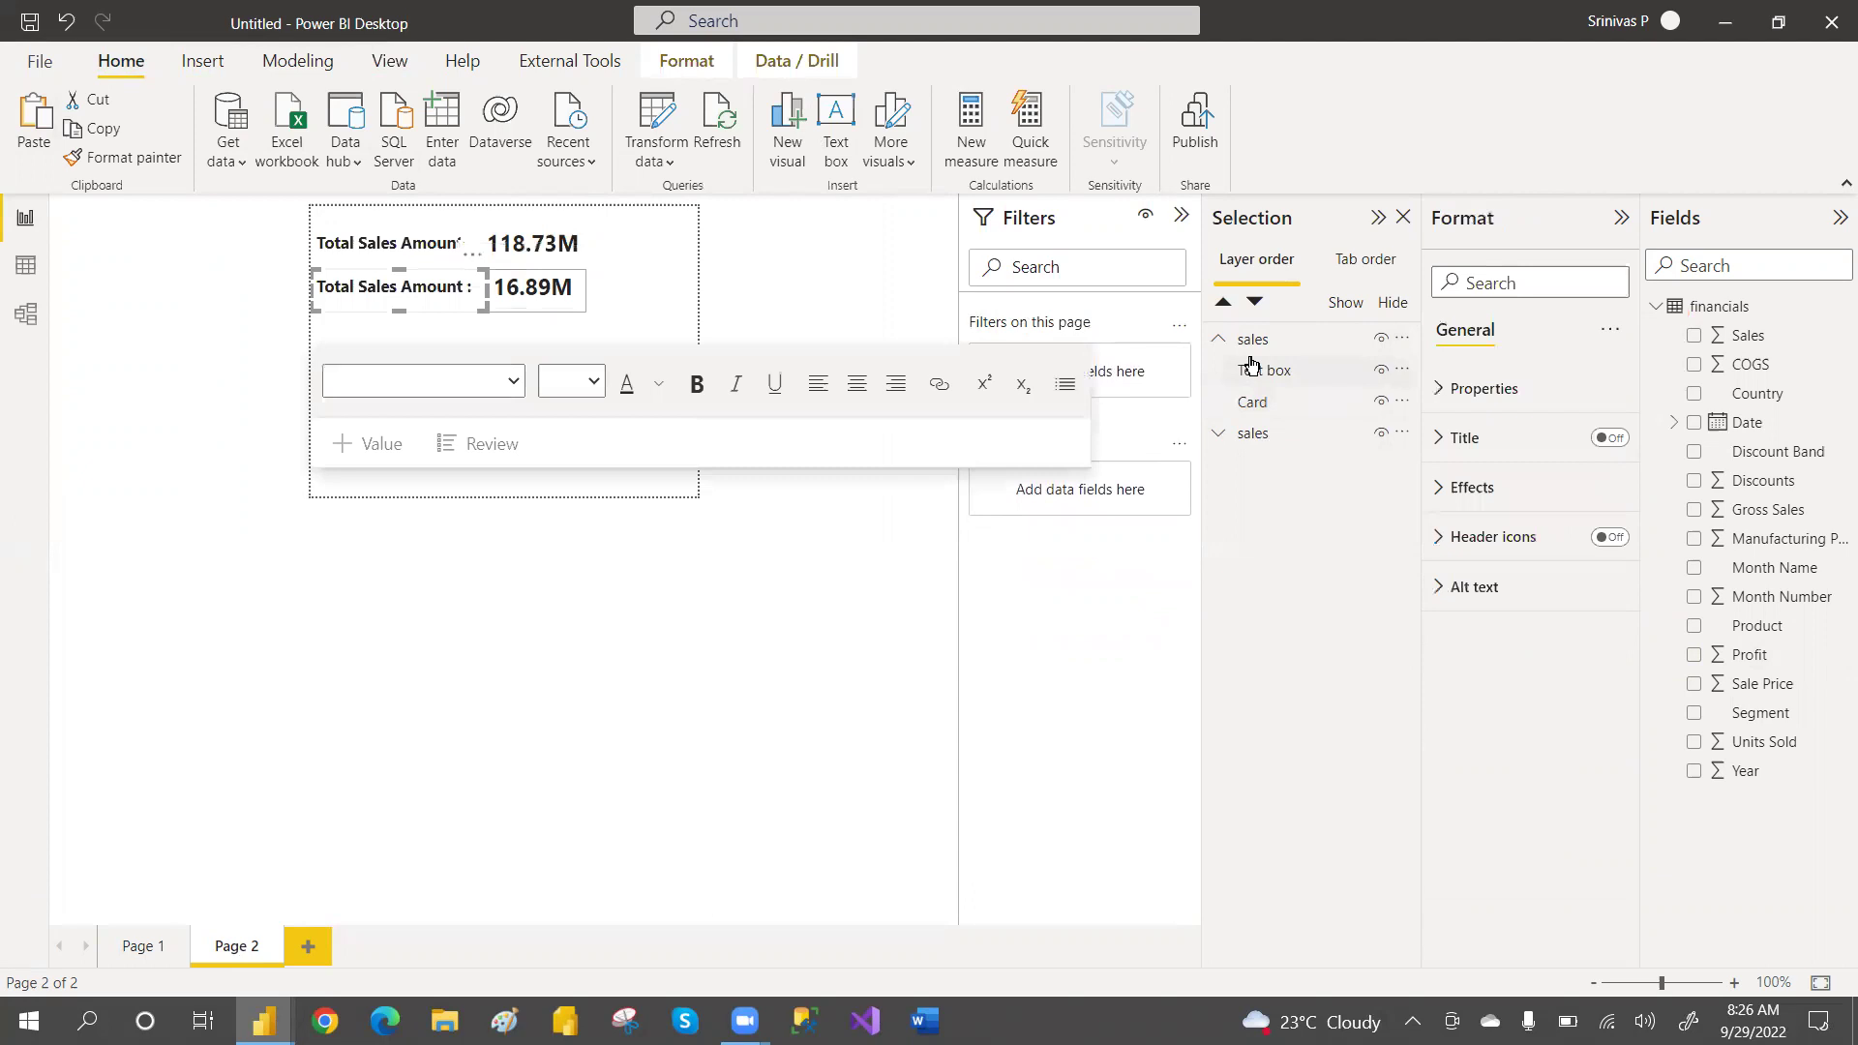
double_click(387, 287)
type("pro")
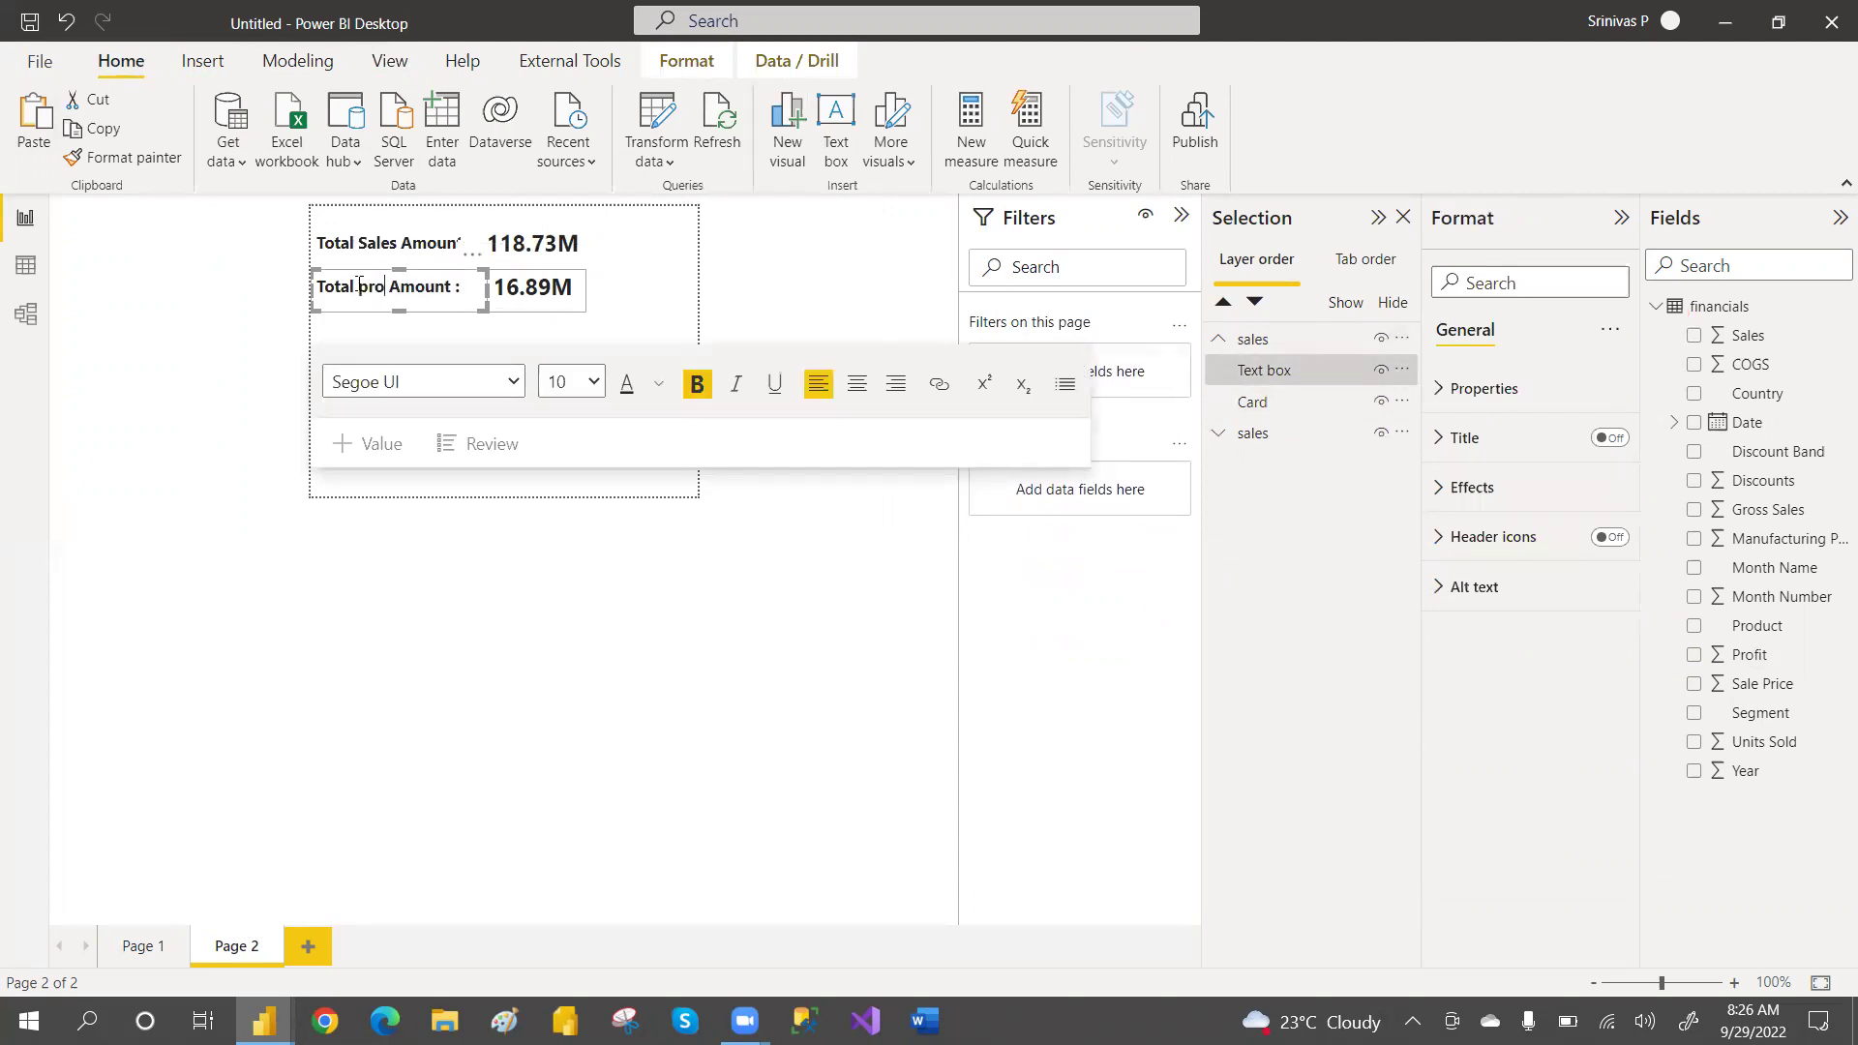
type("fit")
left_click(484, 329)
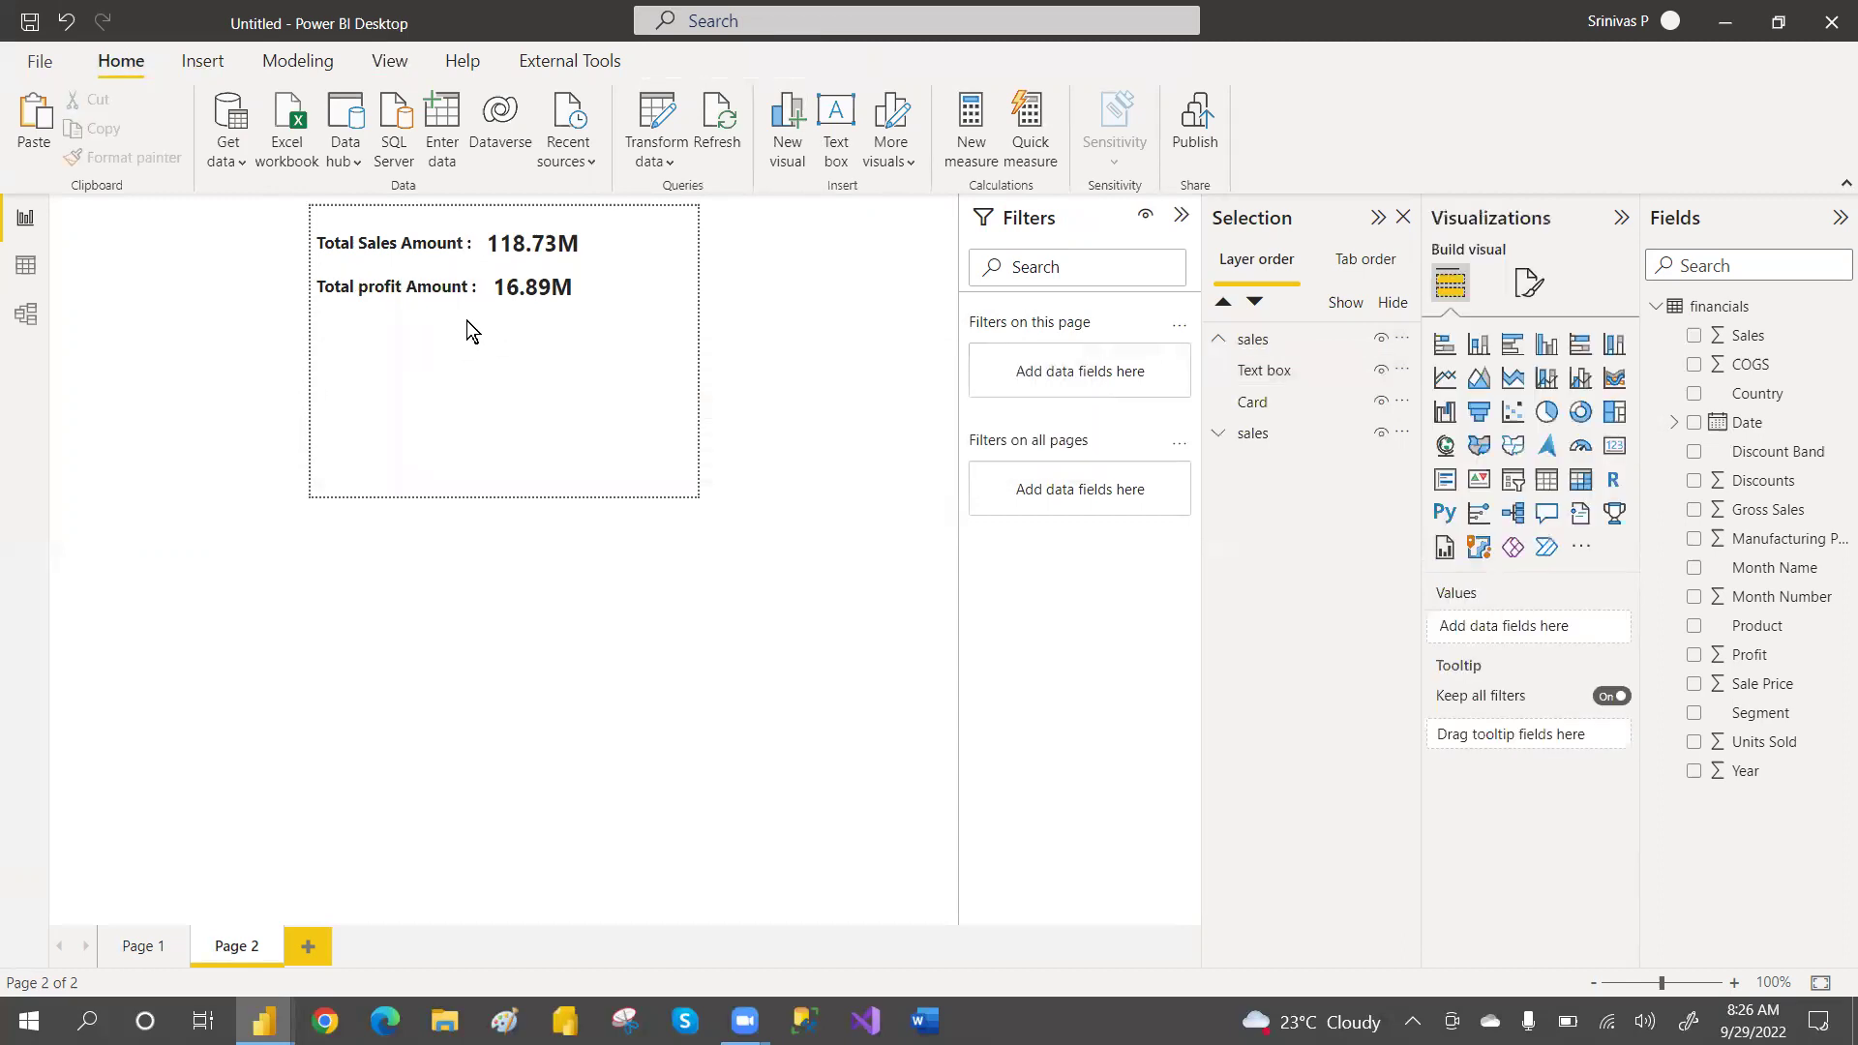
Duplicate the profit amount group and place the copy directly below it as a third row
left_click(587, 294)
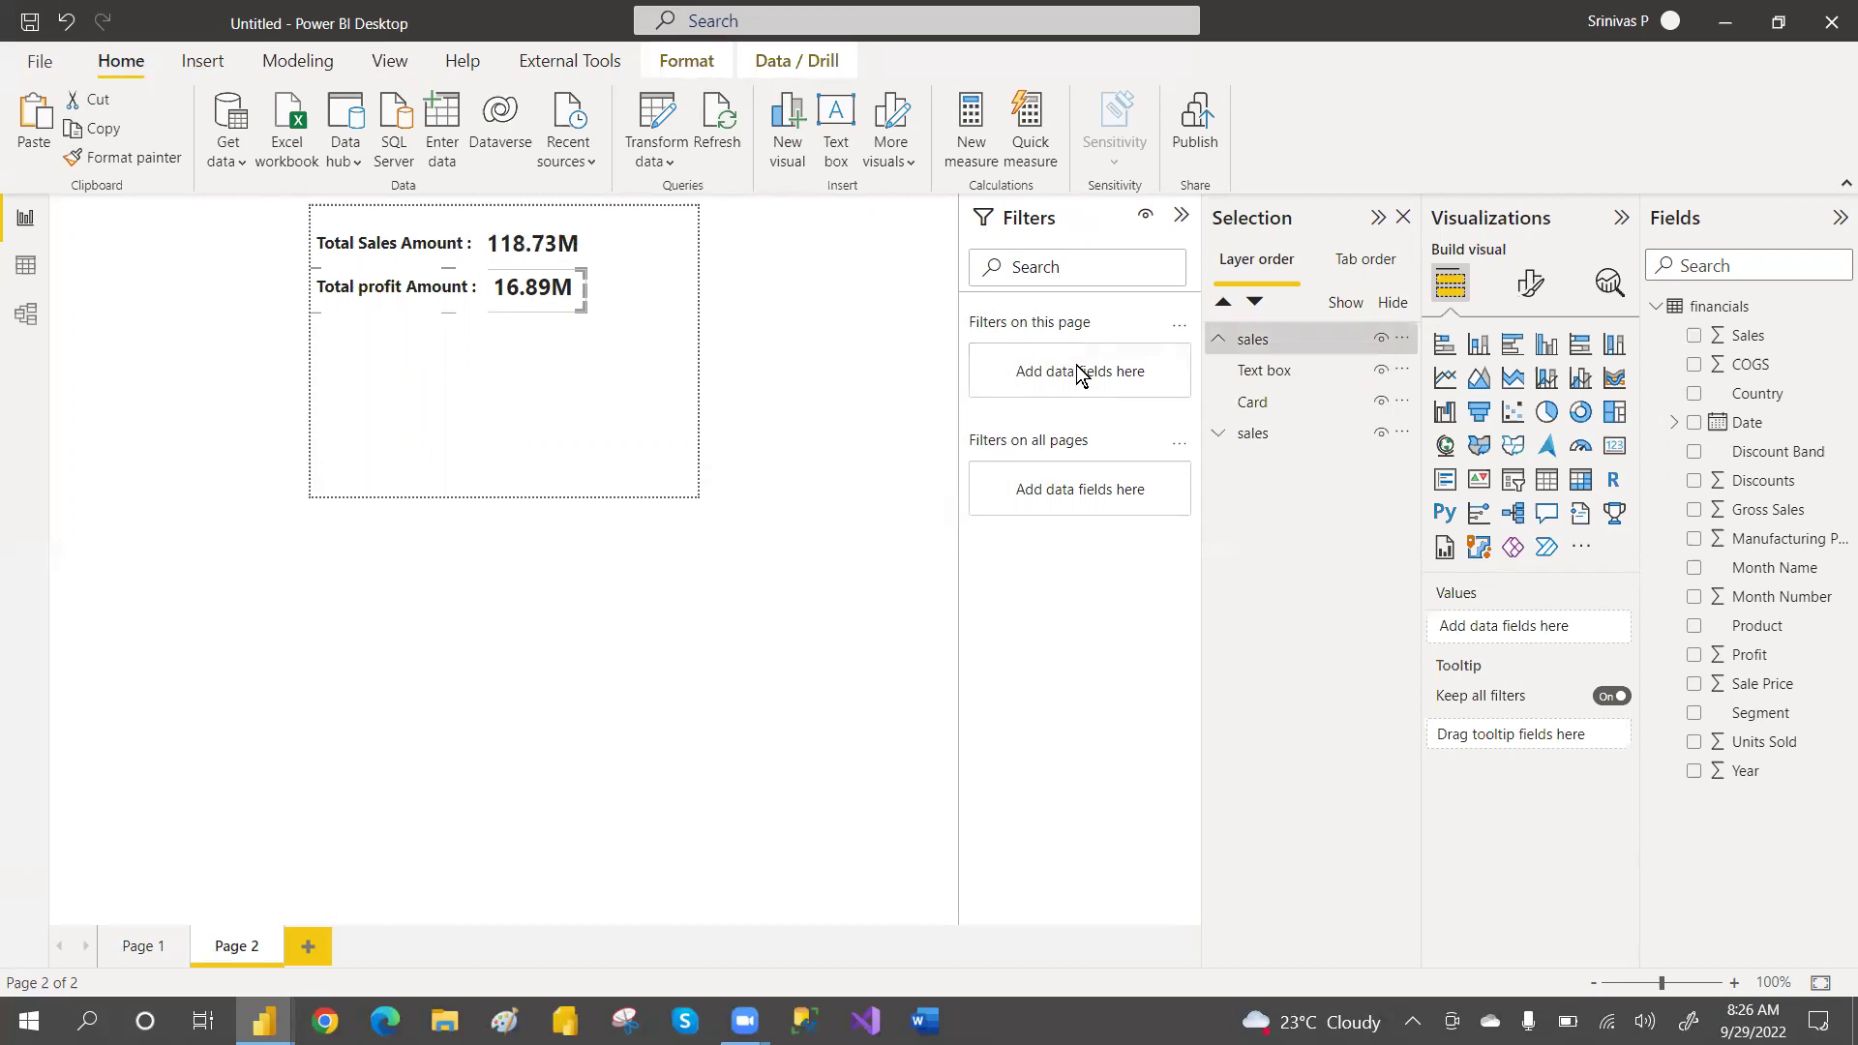
left_click(1256, 339)
left_click(26, 143)
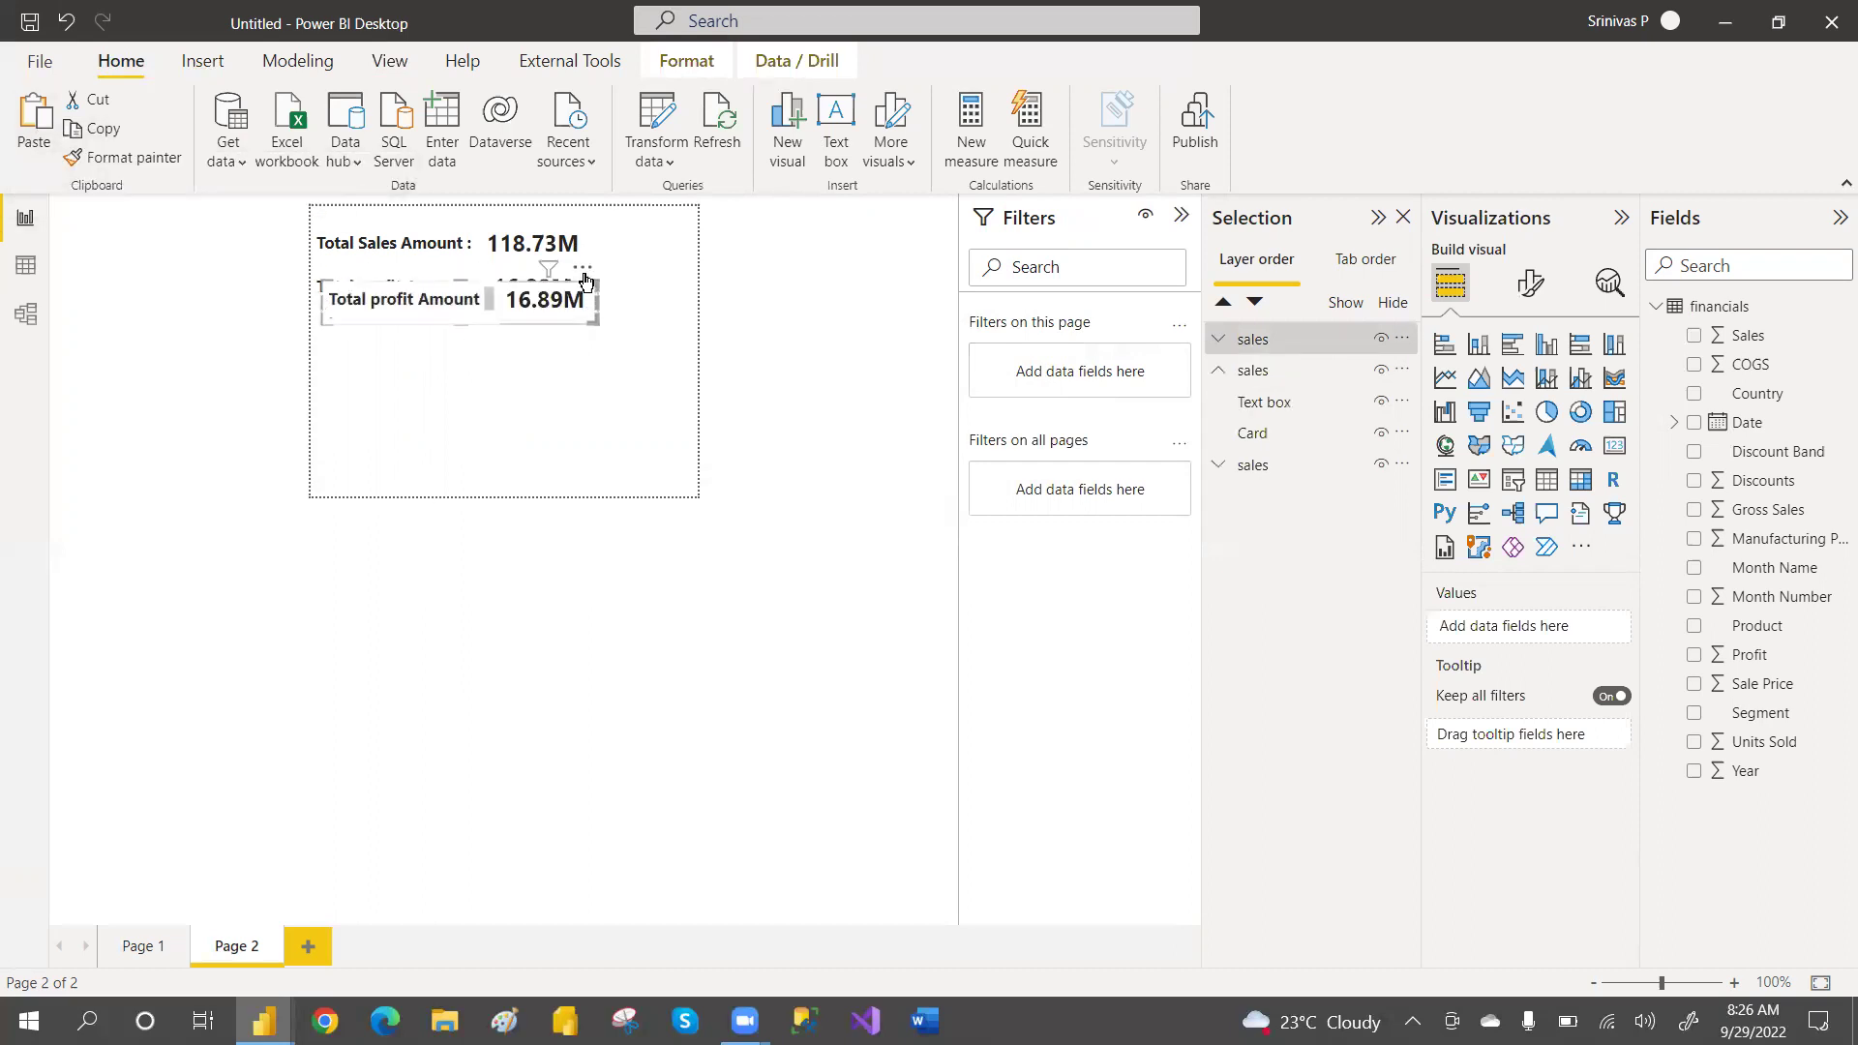
left_click_drag(592, 292, 594, 356)
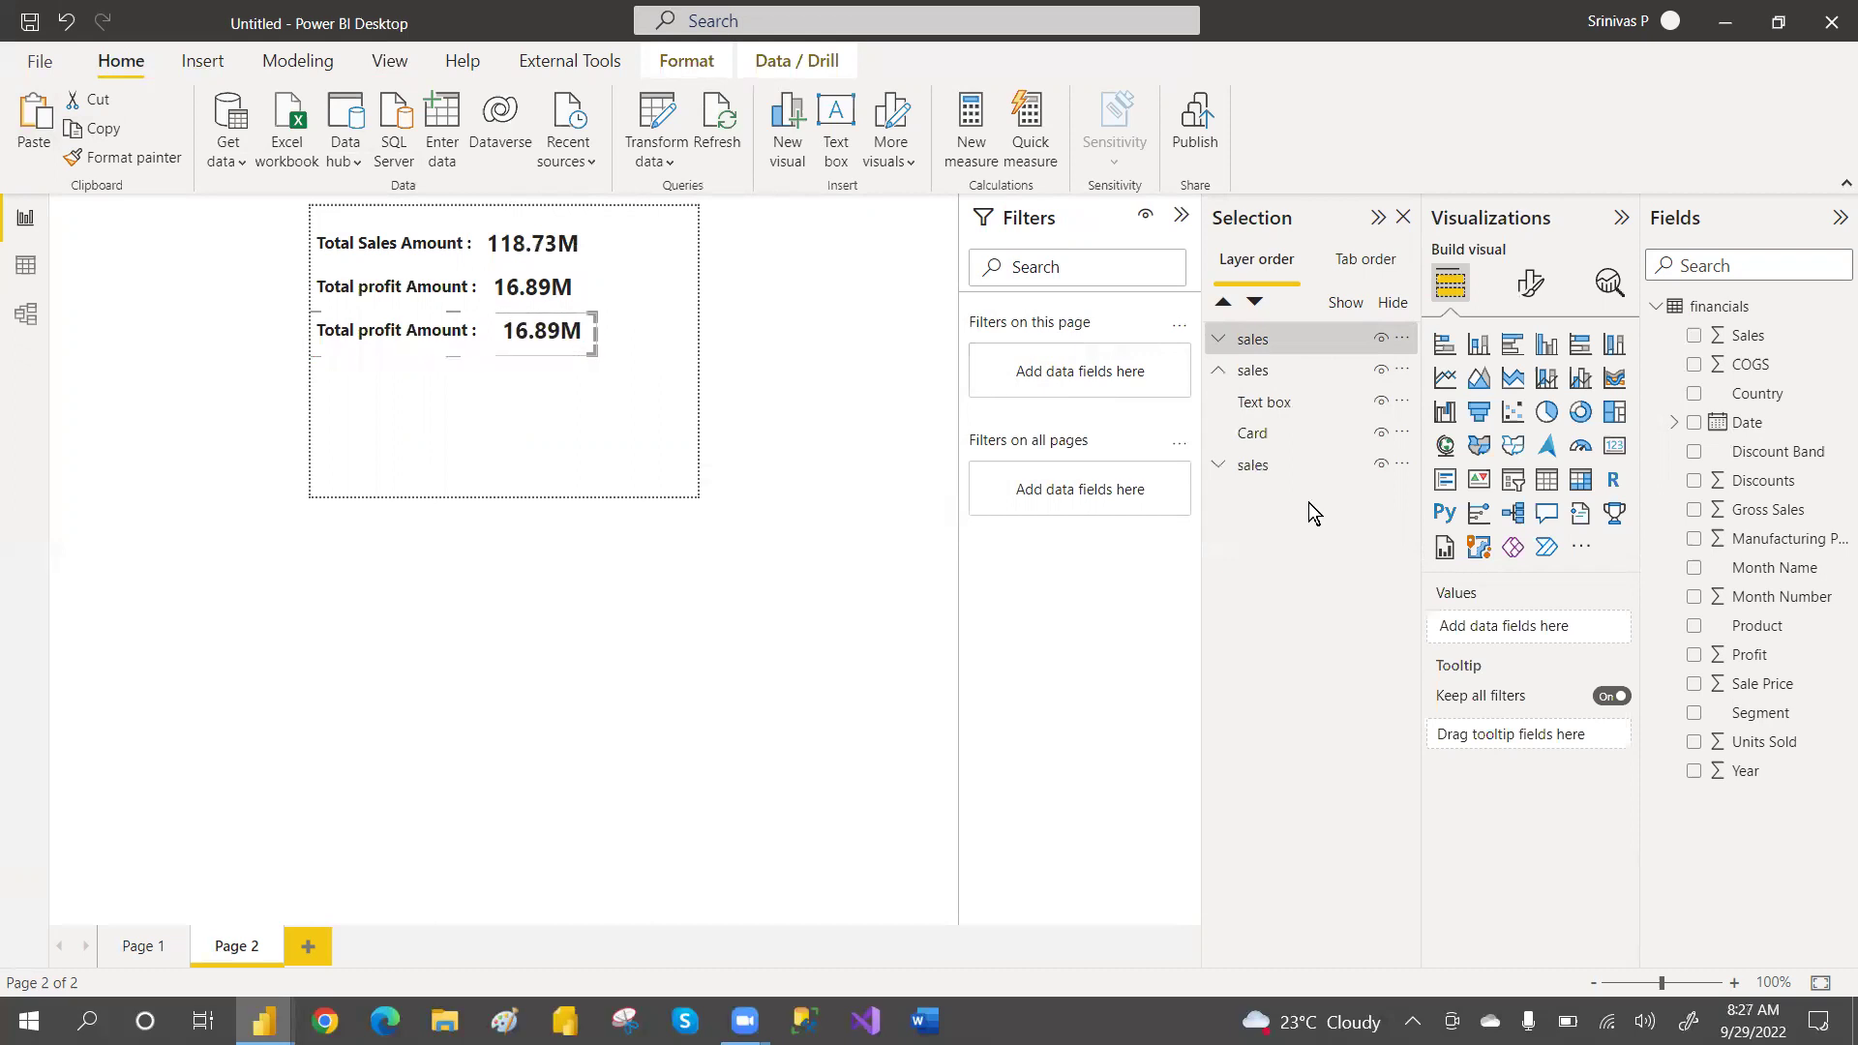
Rename the second row's group as "profit" and the third row's group as "price"
double_click(1254, 371)
type("profit")
key("Return")
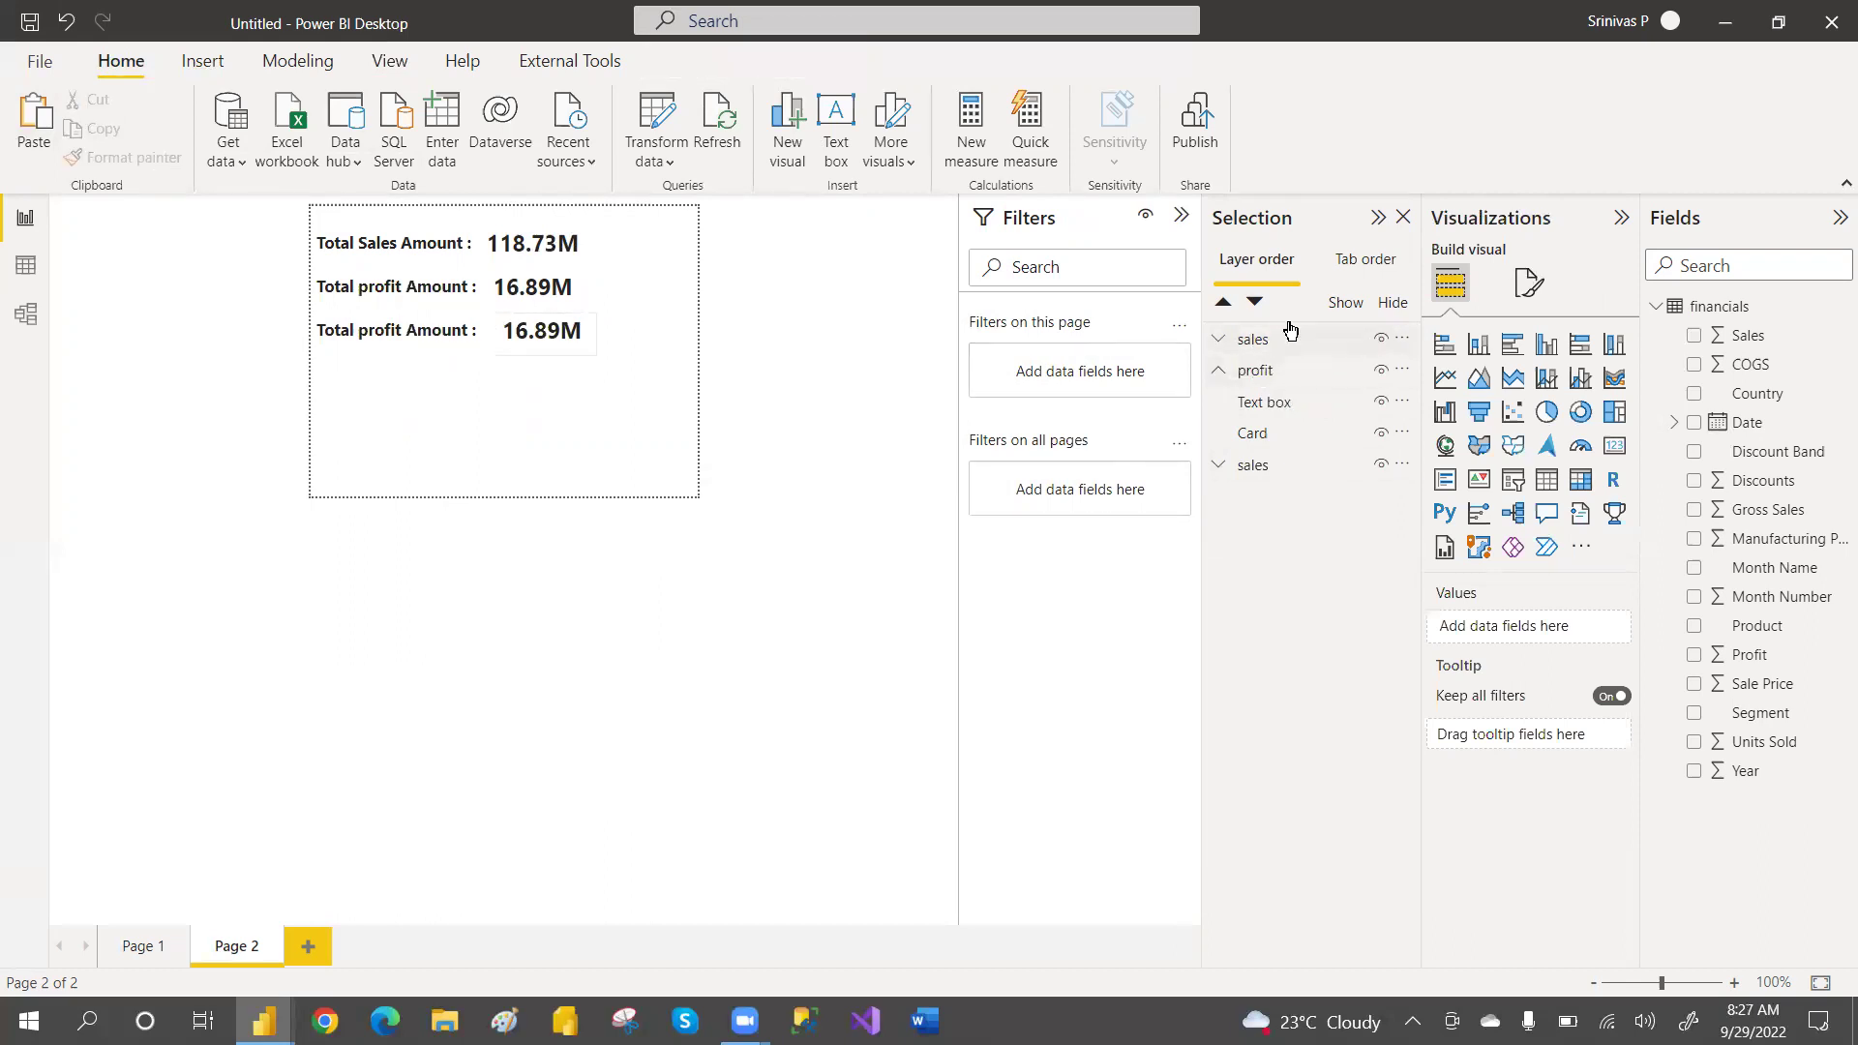
double_click(1265, 338)
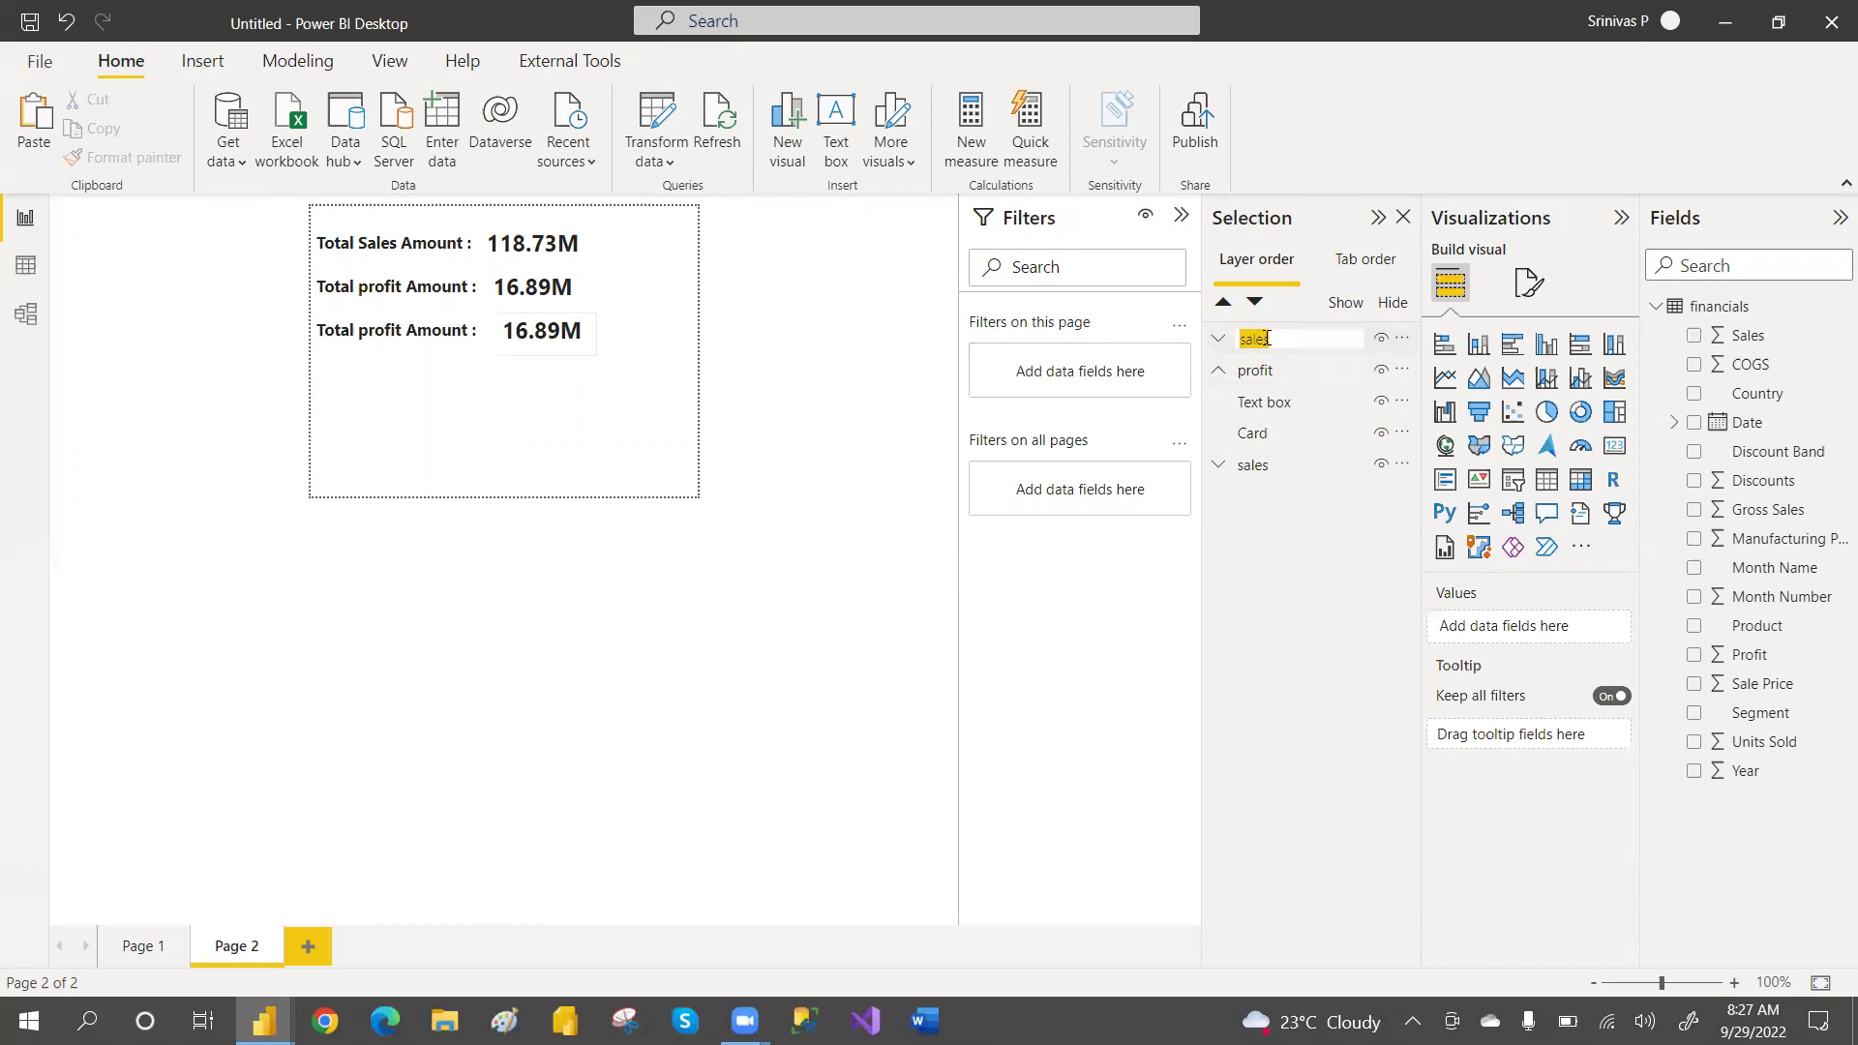
type("price")
key("Return")
Replace the Profit field with Sale Price in the card of the "price" group
left_click(1215, 340)
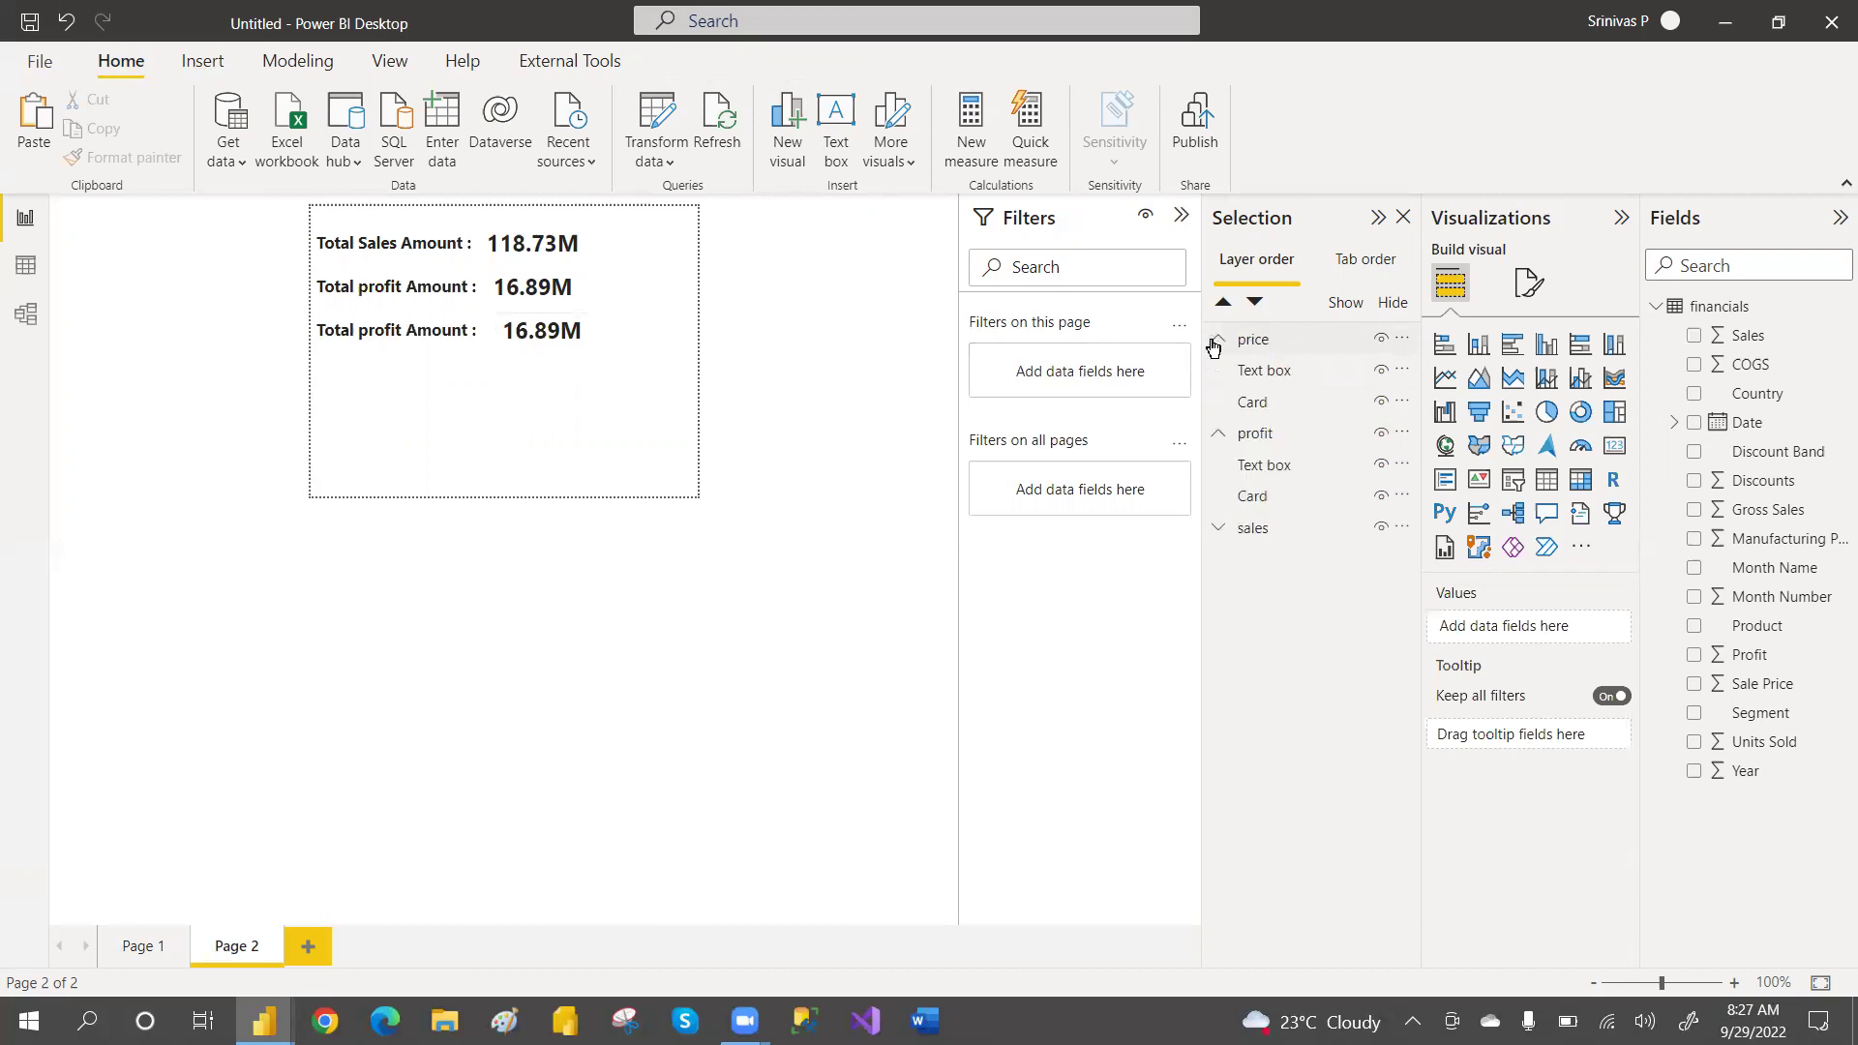
left_click(1258, 404)
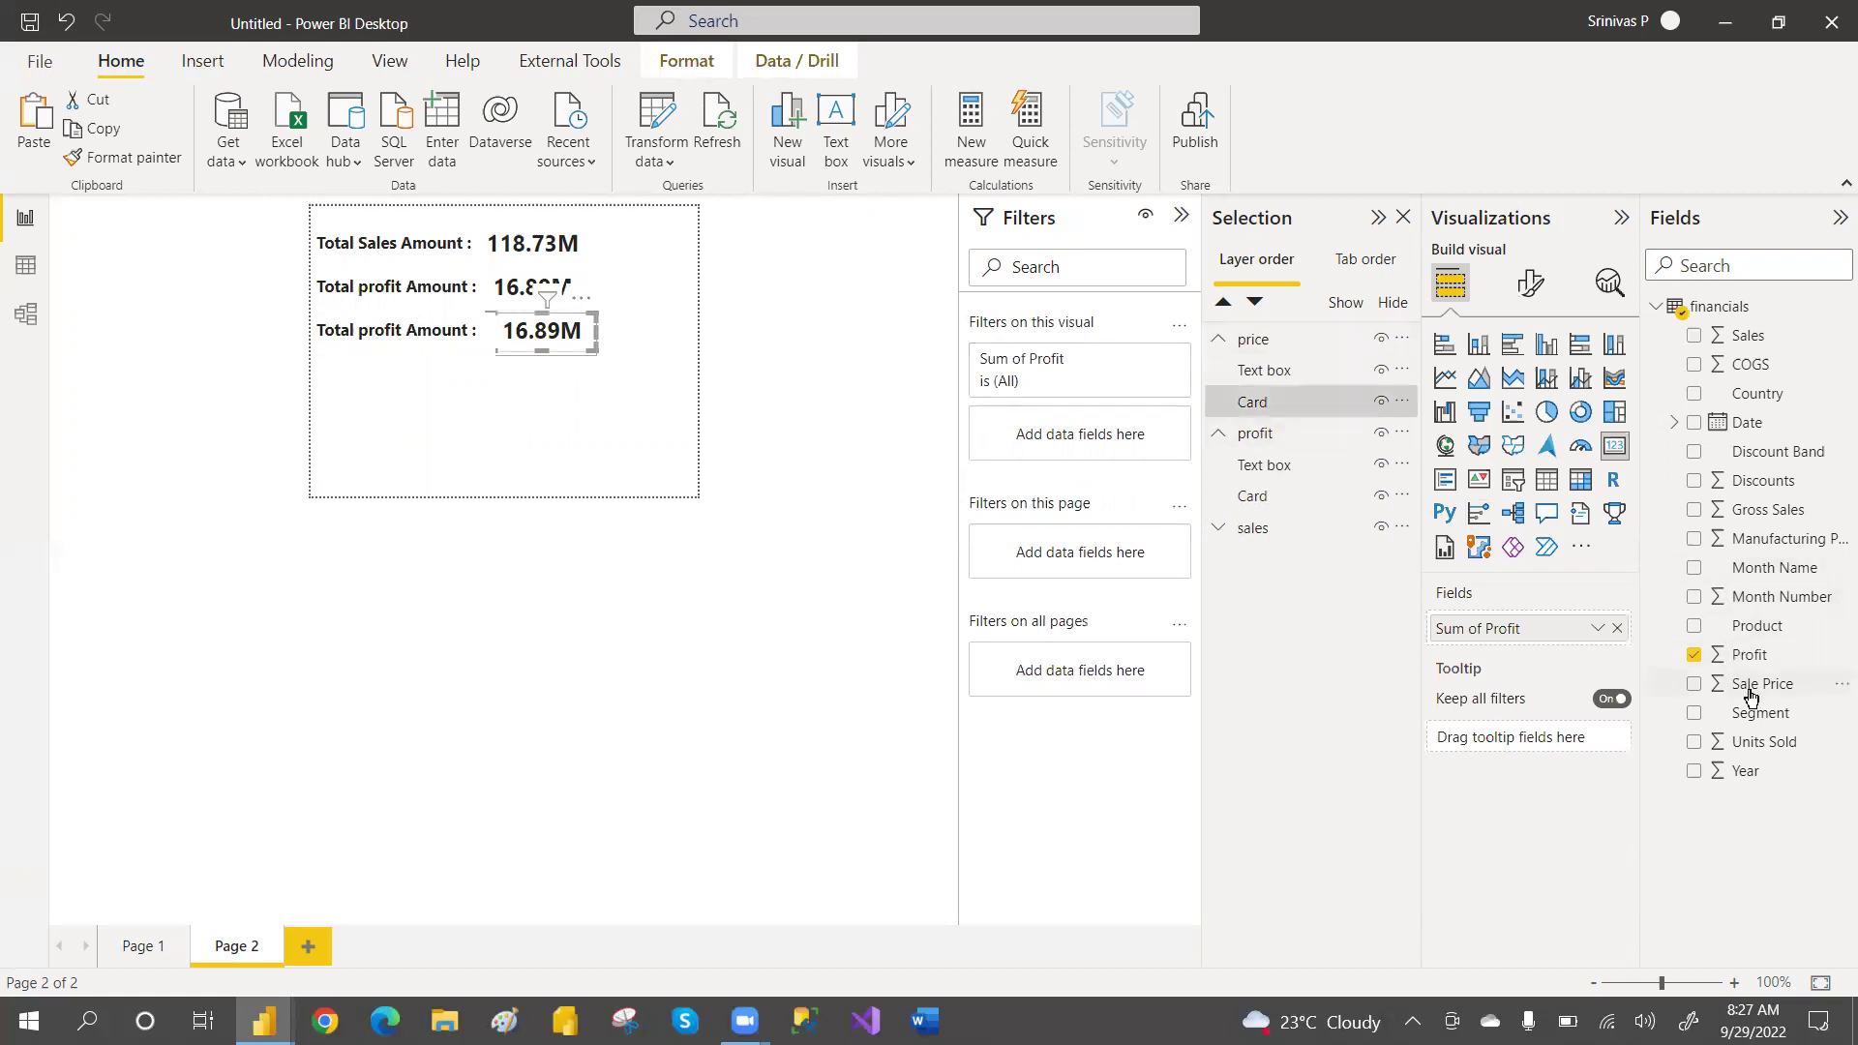
left_click(1694, 656)
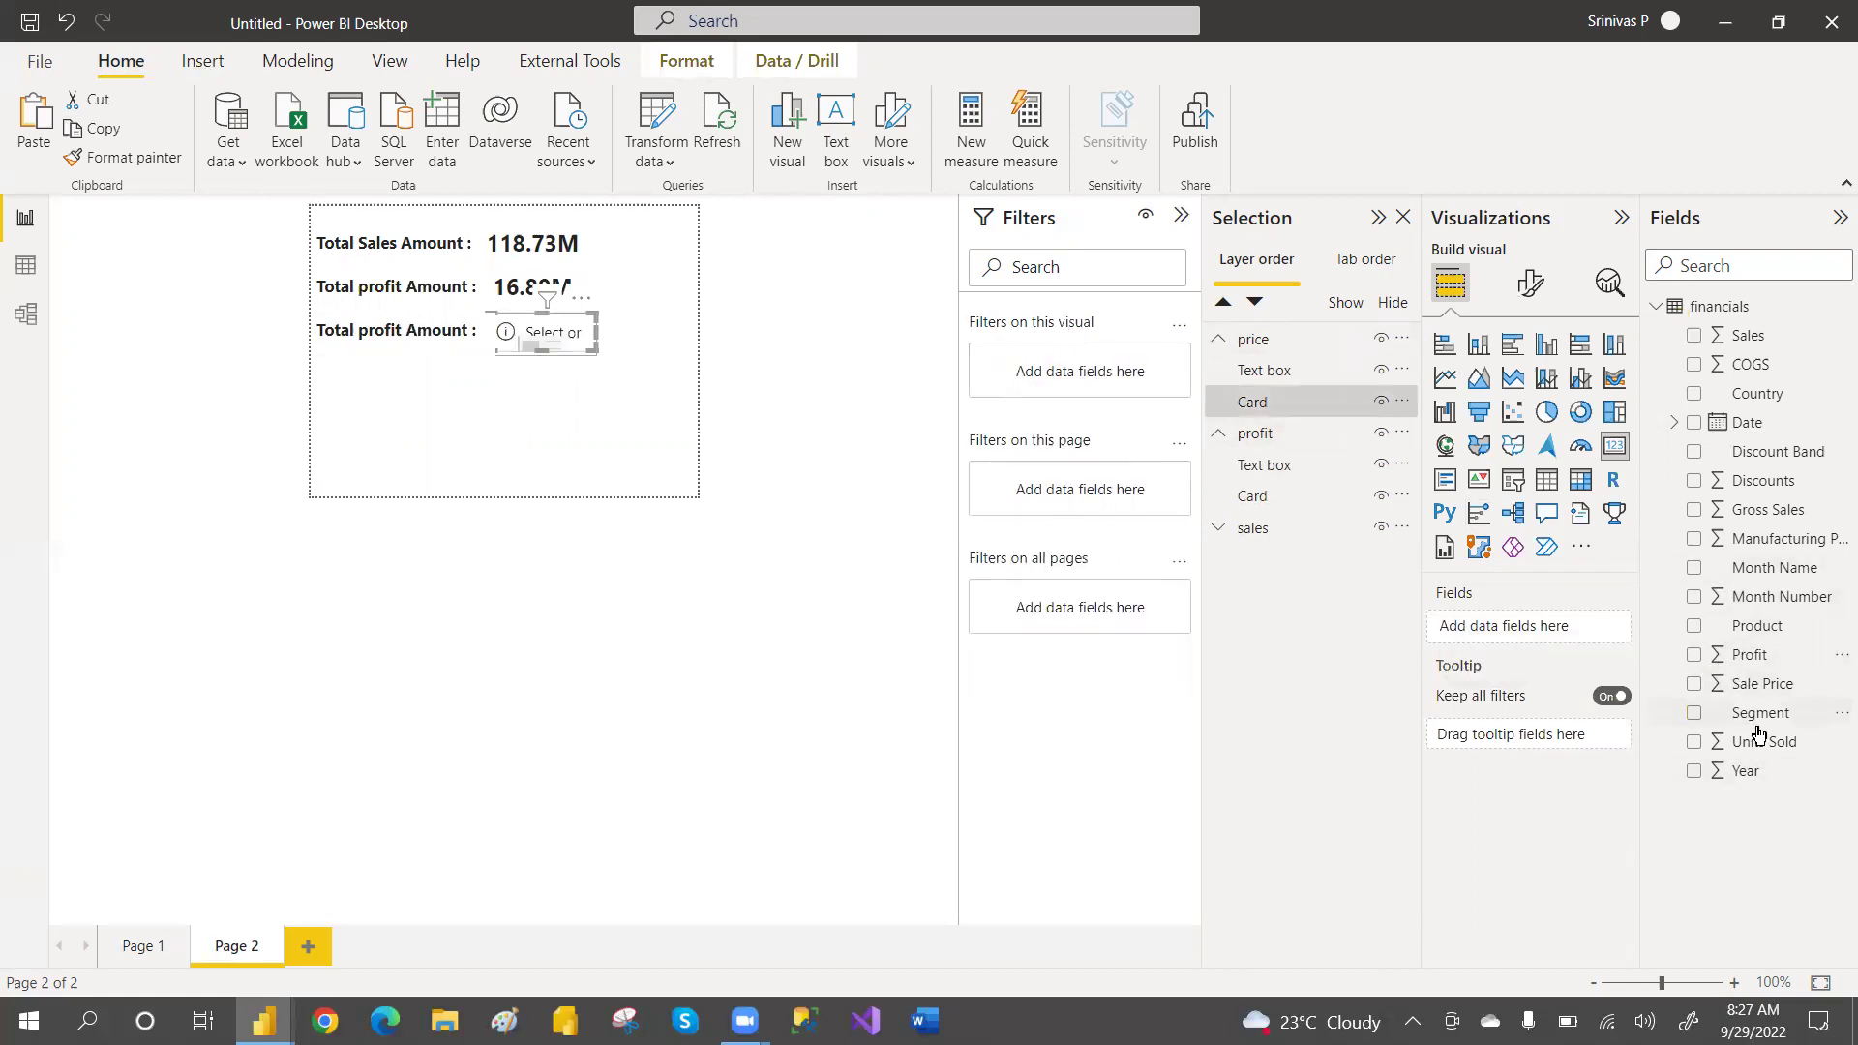
left_click(1693, 685)
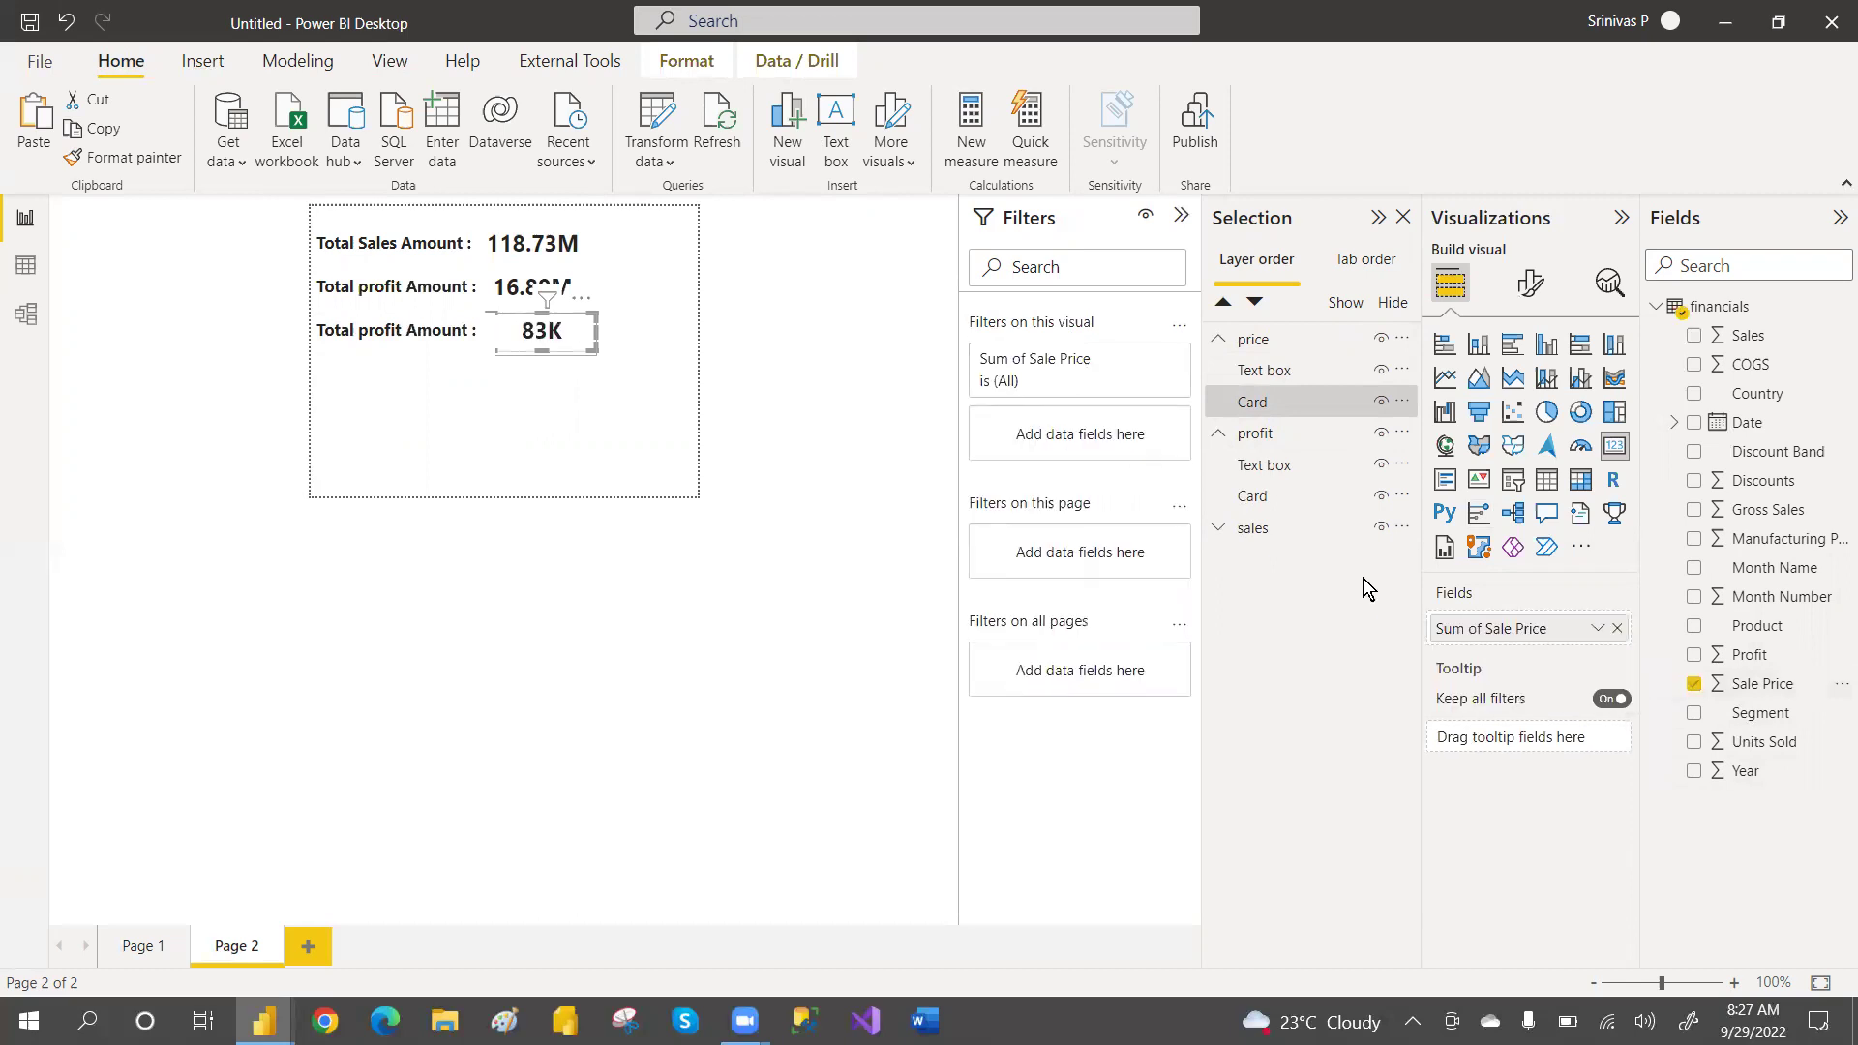
Change the third row's label to "Total Price Amount :"
left_click(425, 340)
left_click_drag(405, 332, 361, 330)
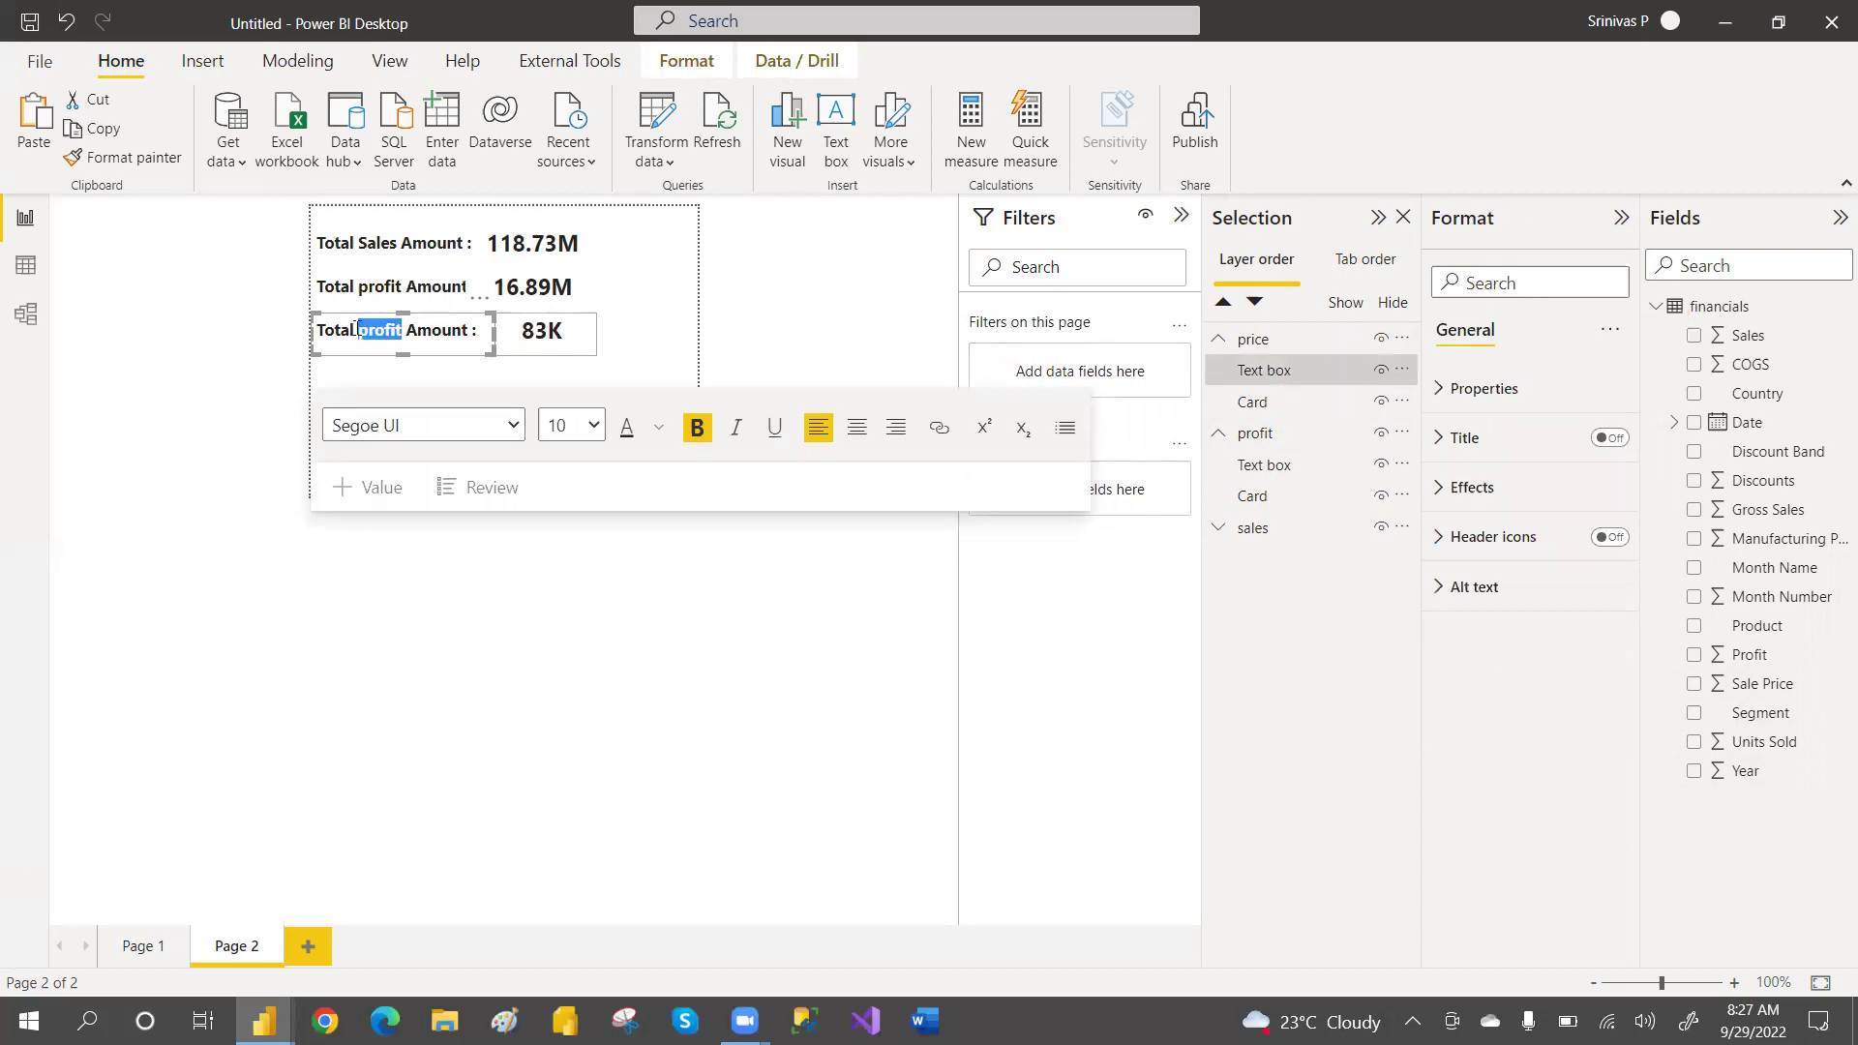
type("p")
key("BackSpace")
type("O")
key("BackSpace")
type("Price")
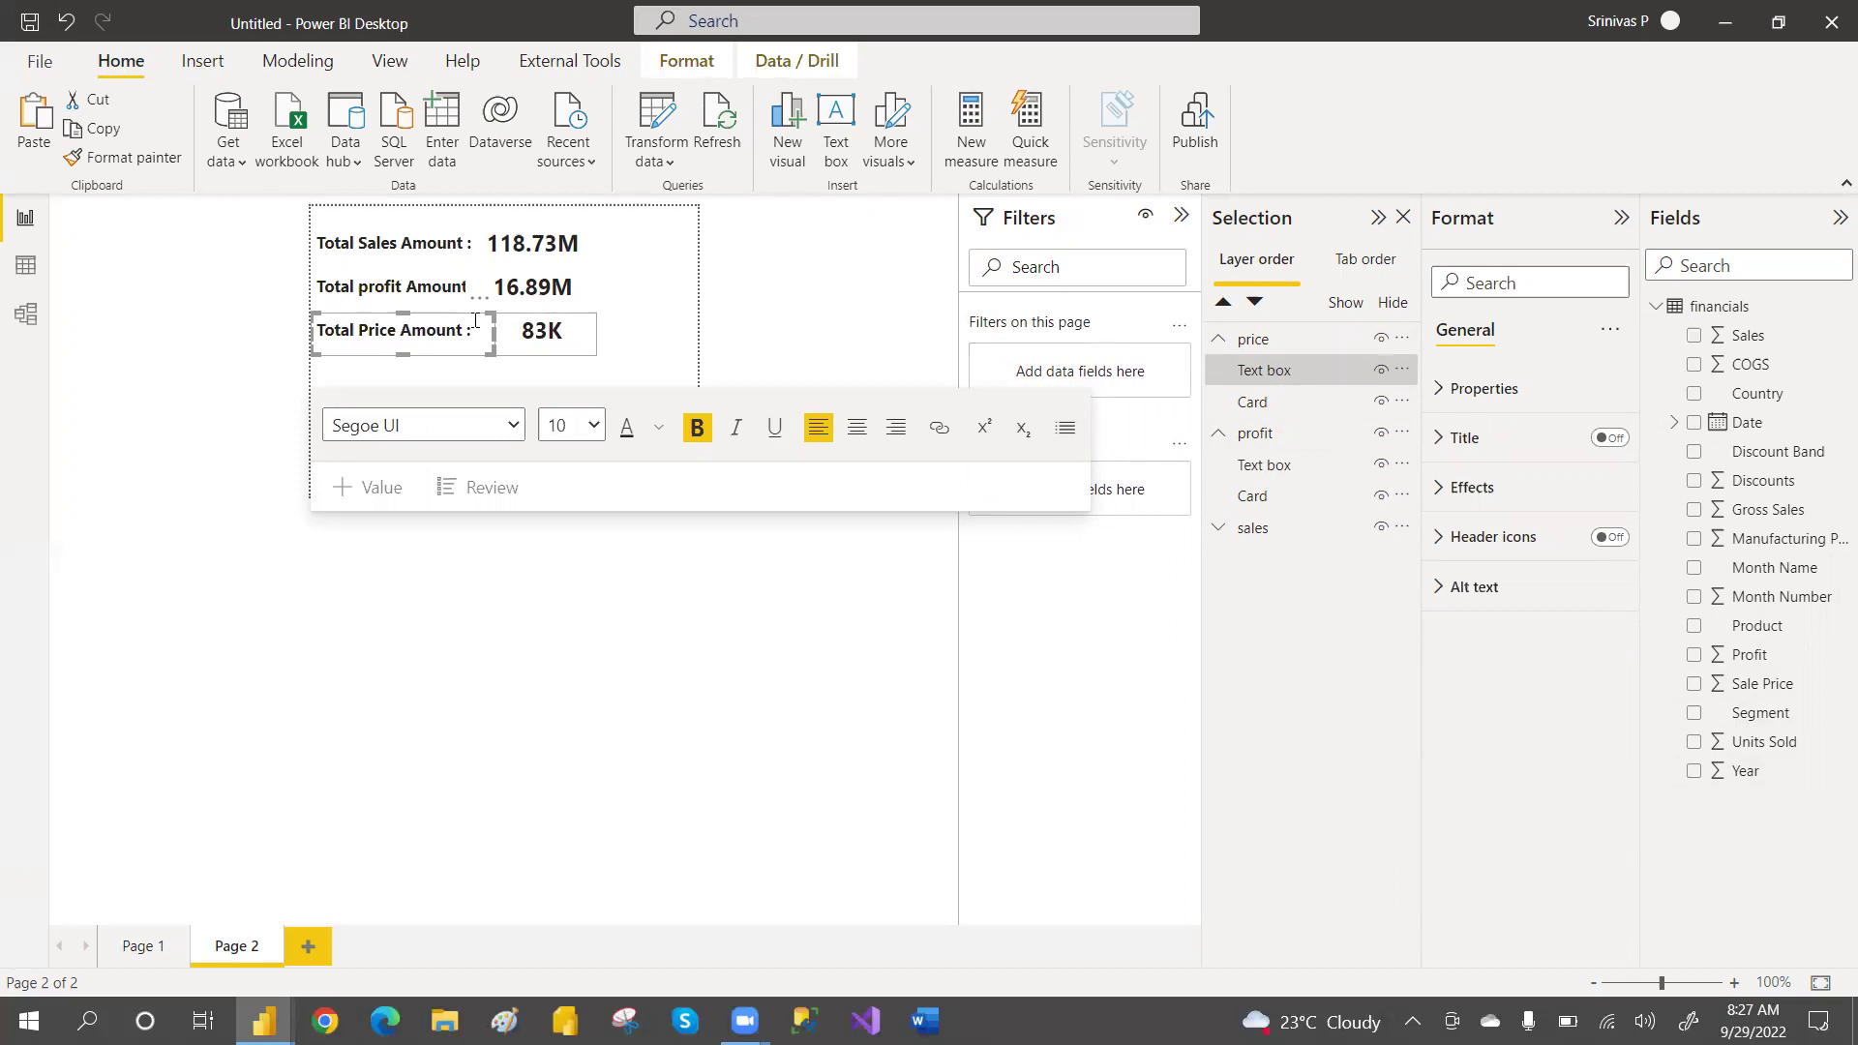
left_click(755, 339)
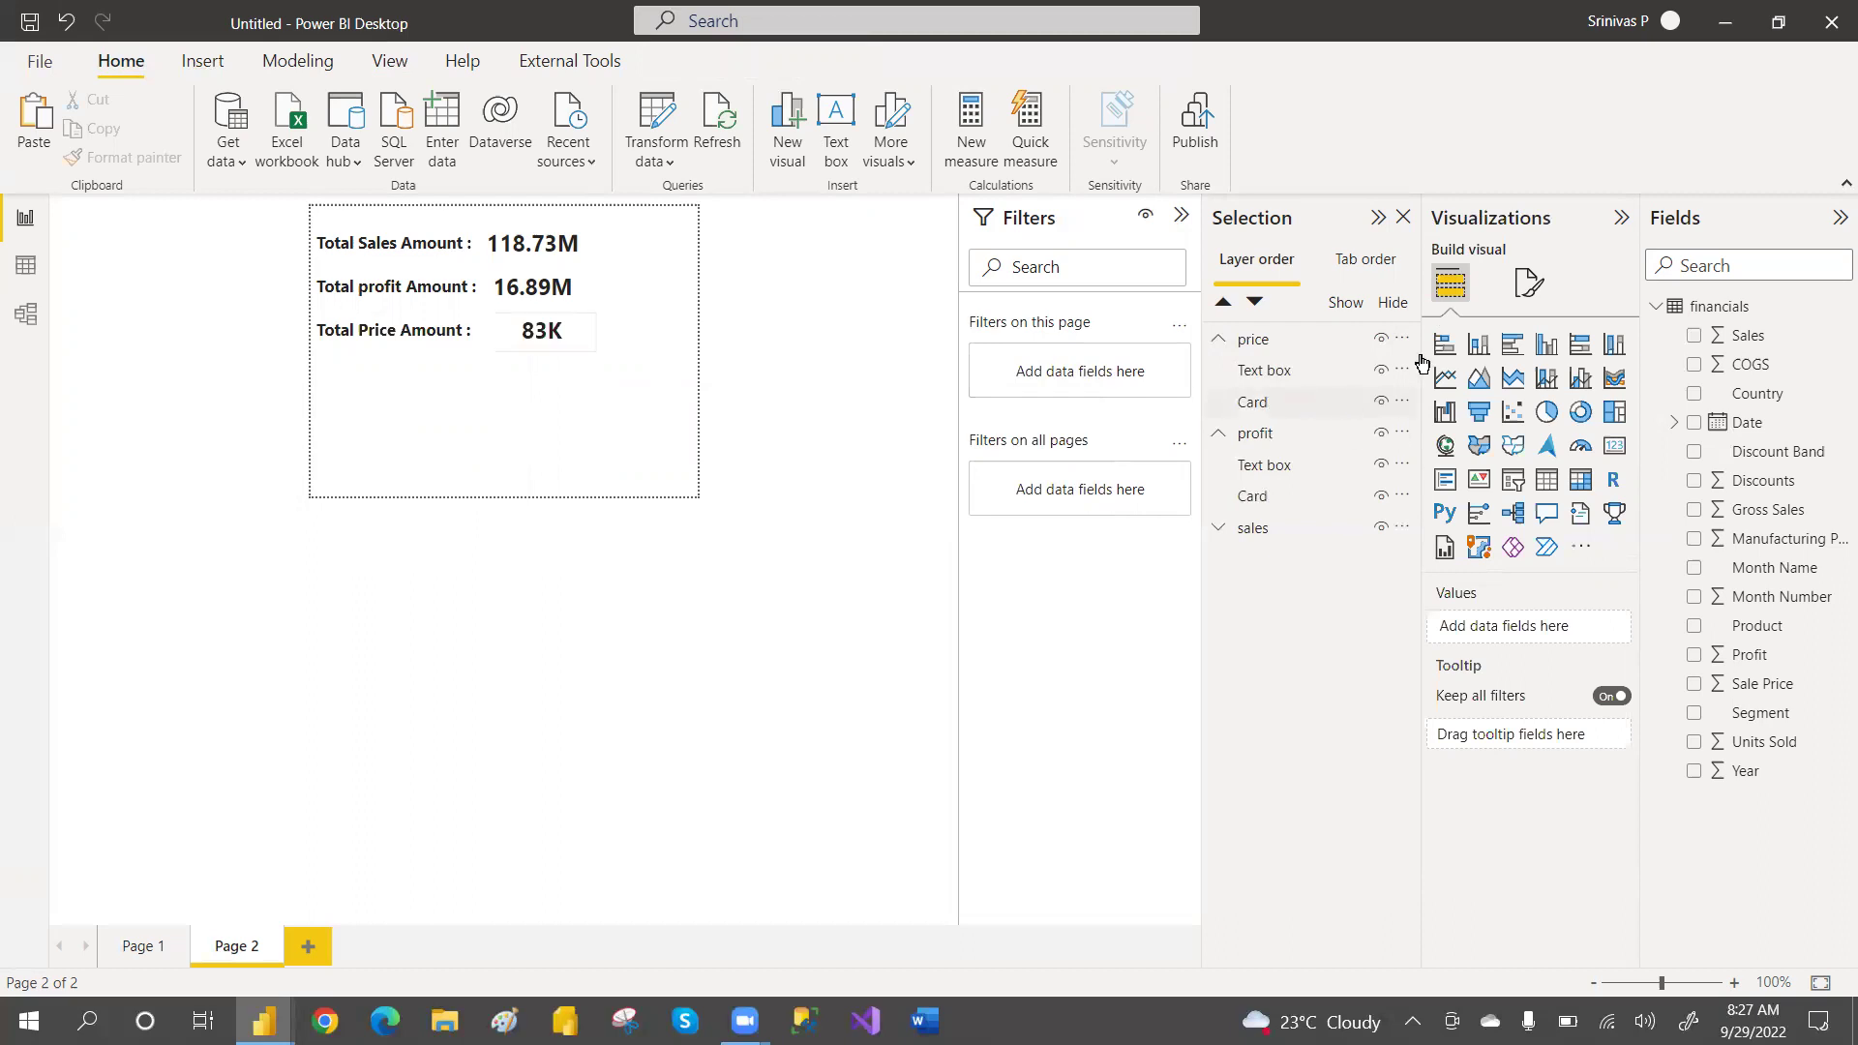
Change the tooltip page's canvas type to Custom and set its width to 240 px
left_click(1540, 290)
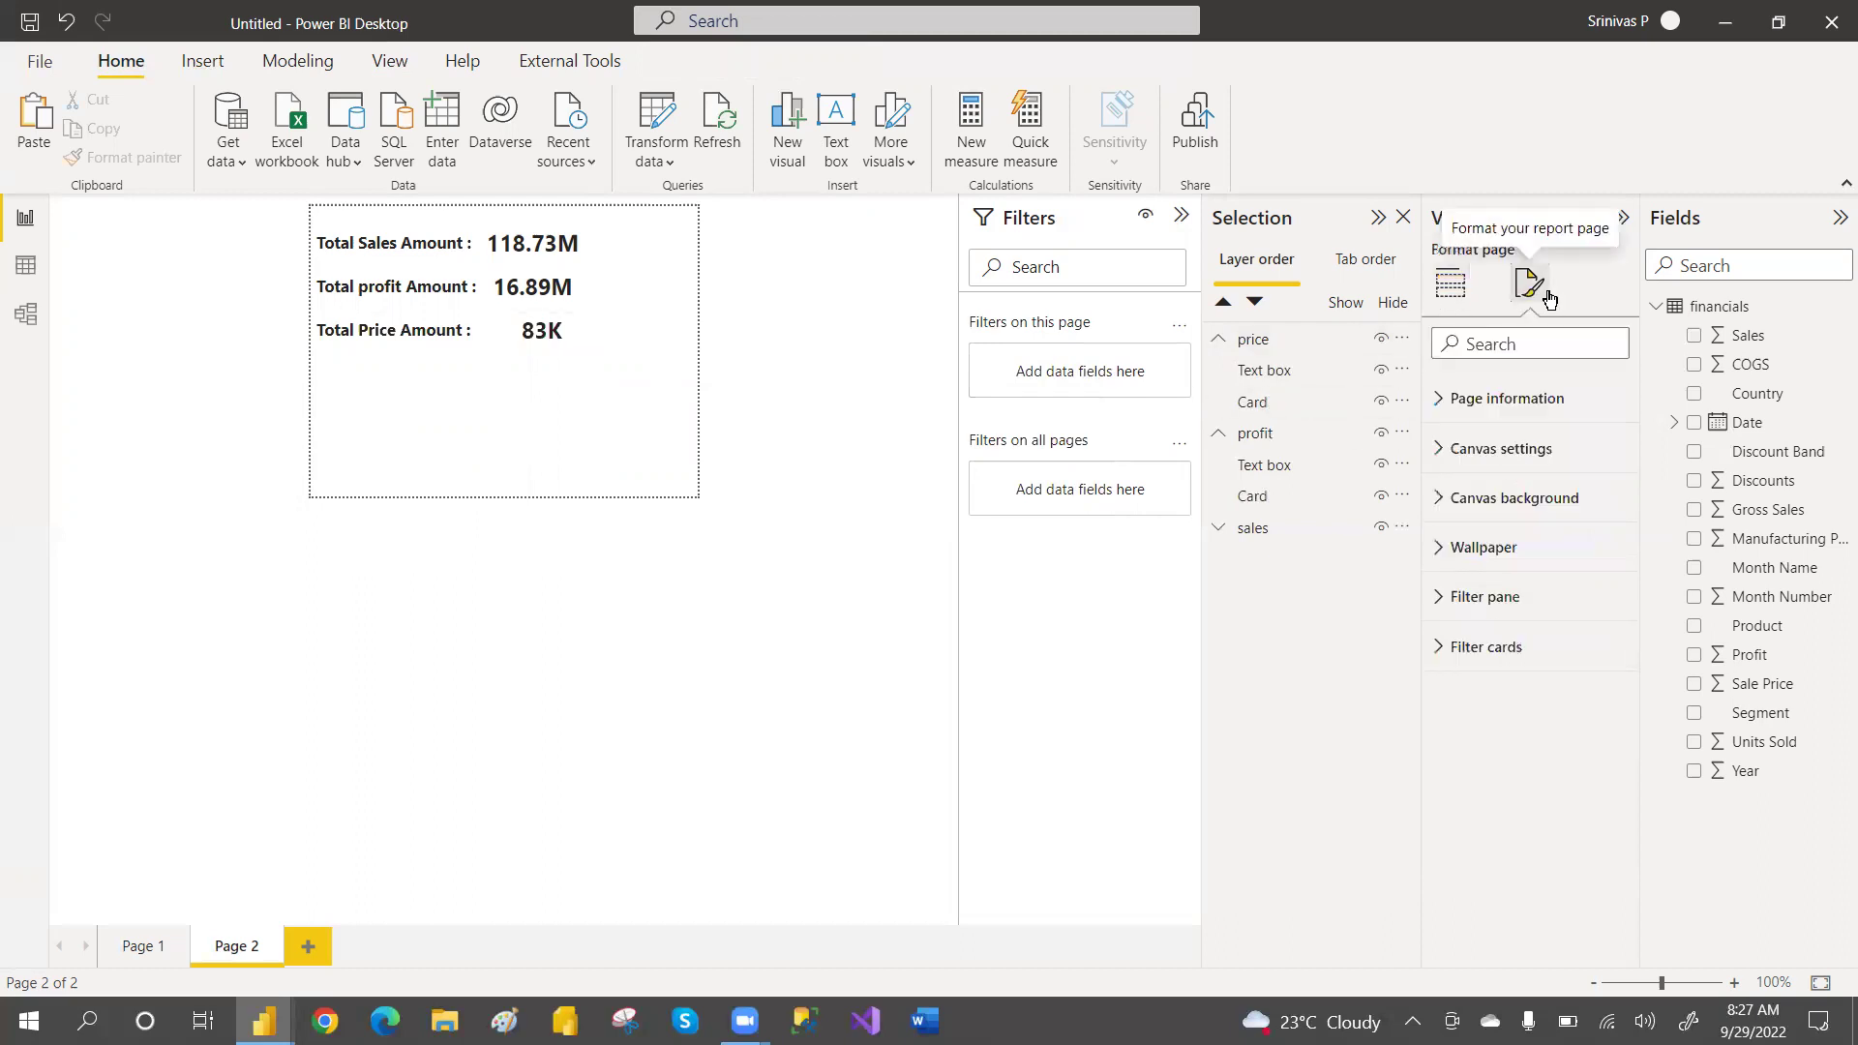
left_click(1441, 449)
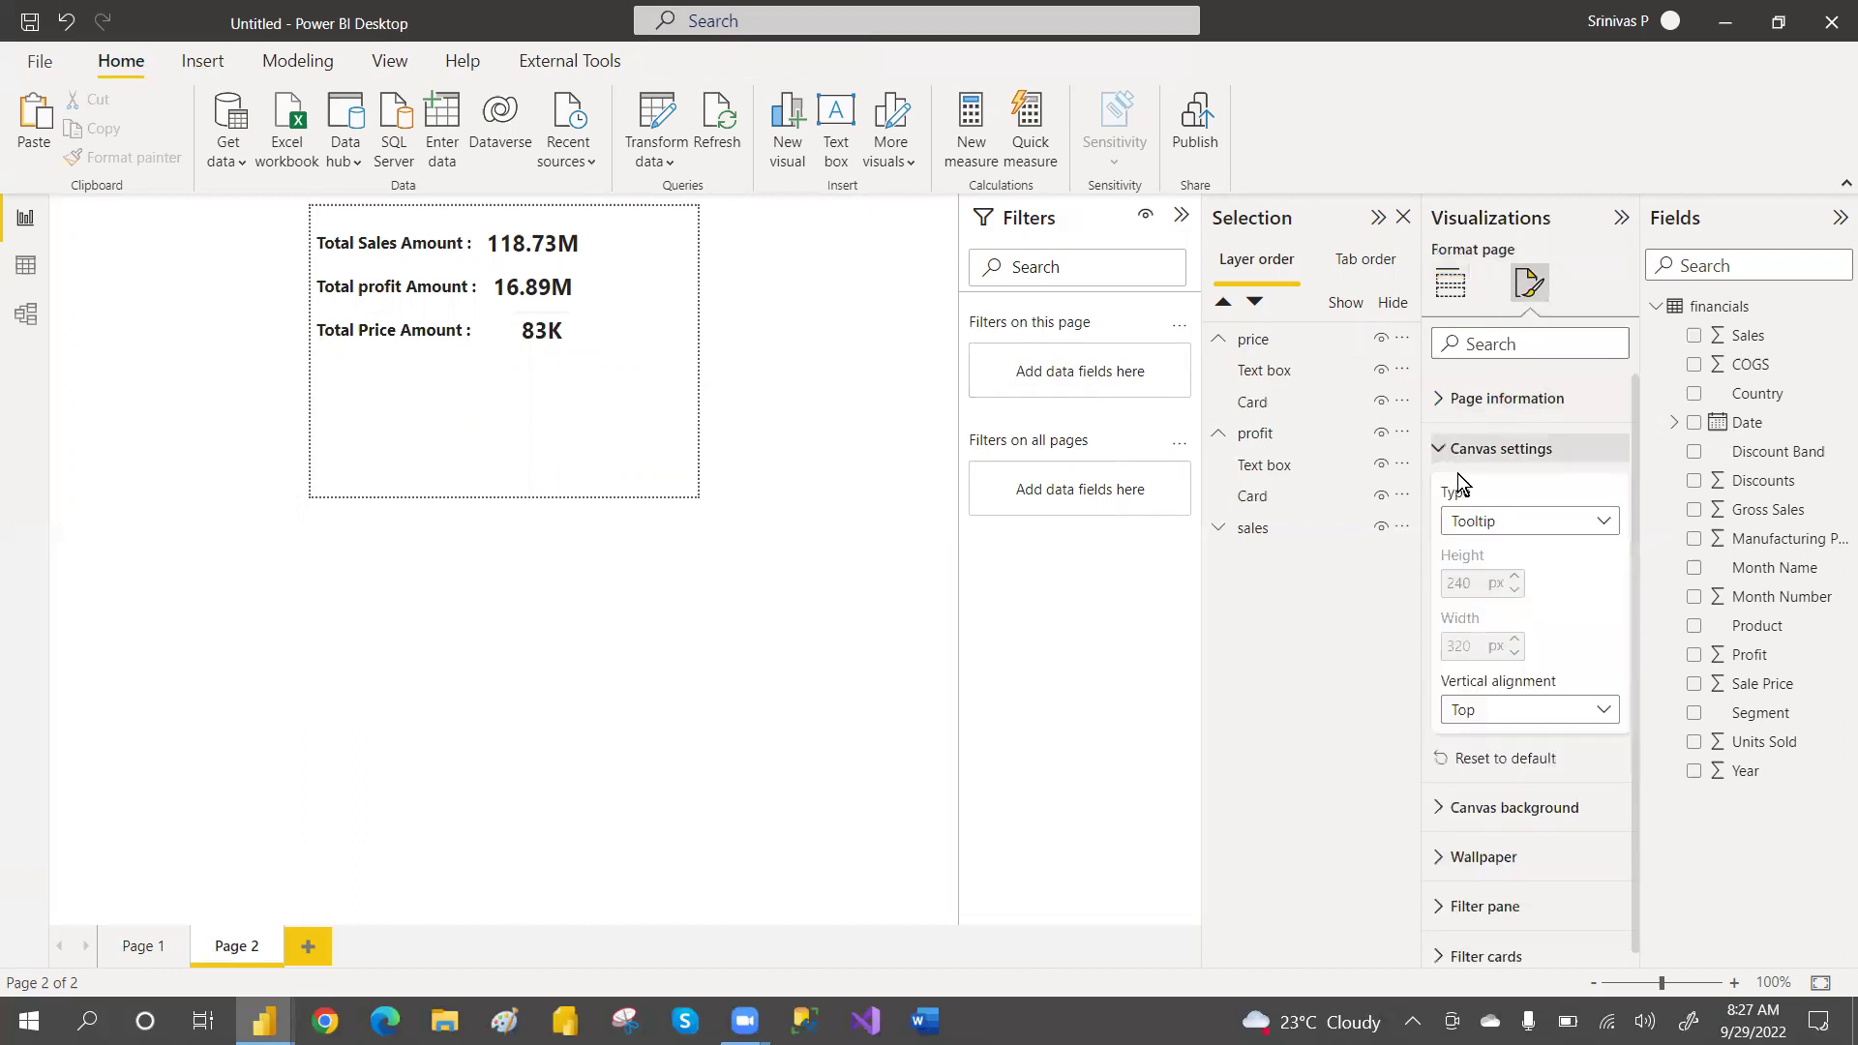
left_click(1508, 522)
left_click(1490, 667)
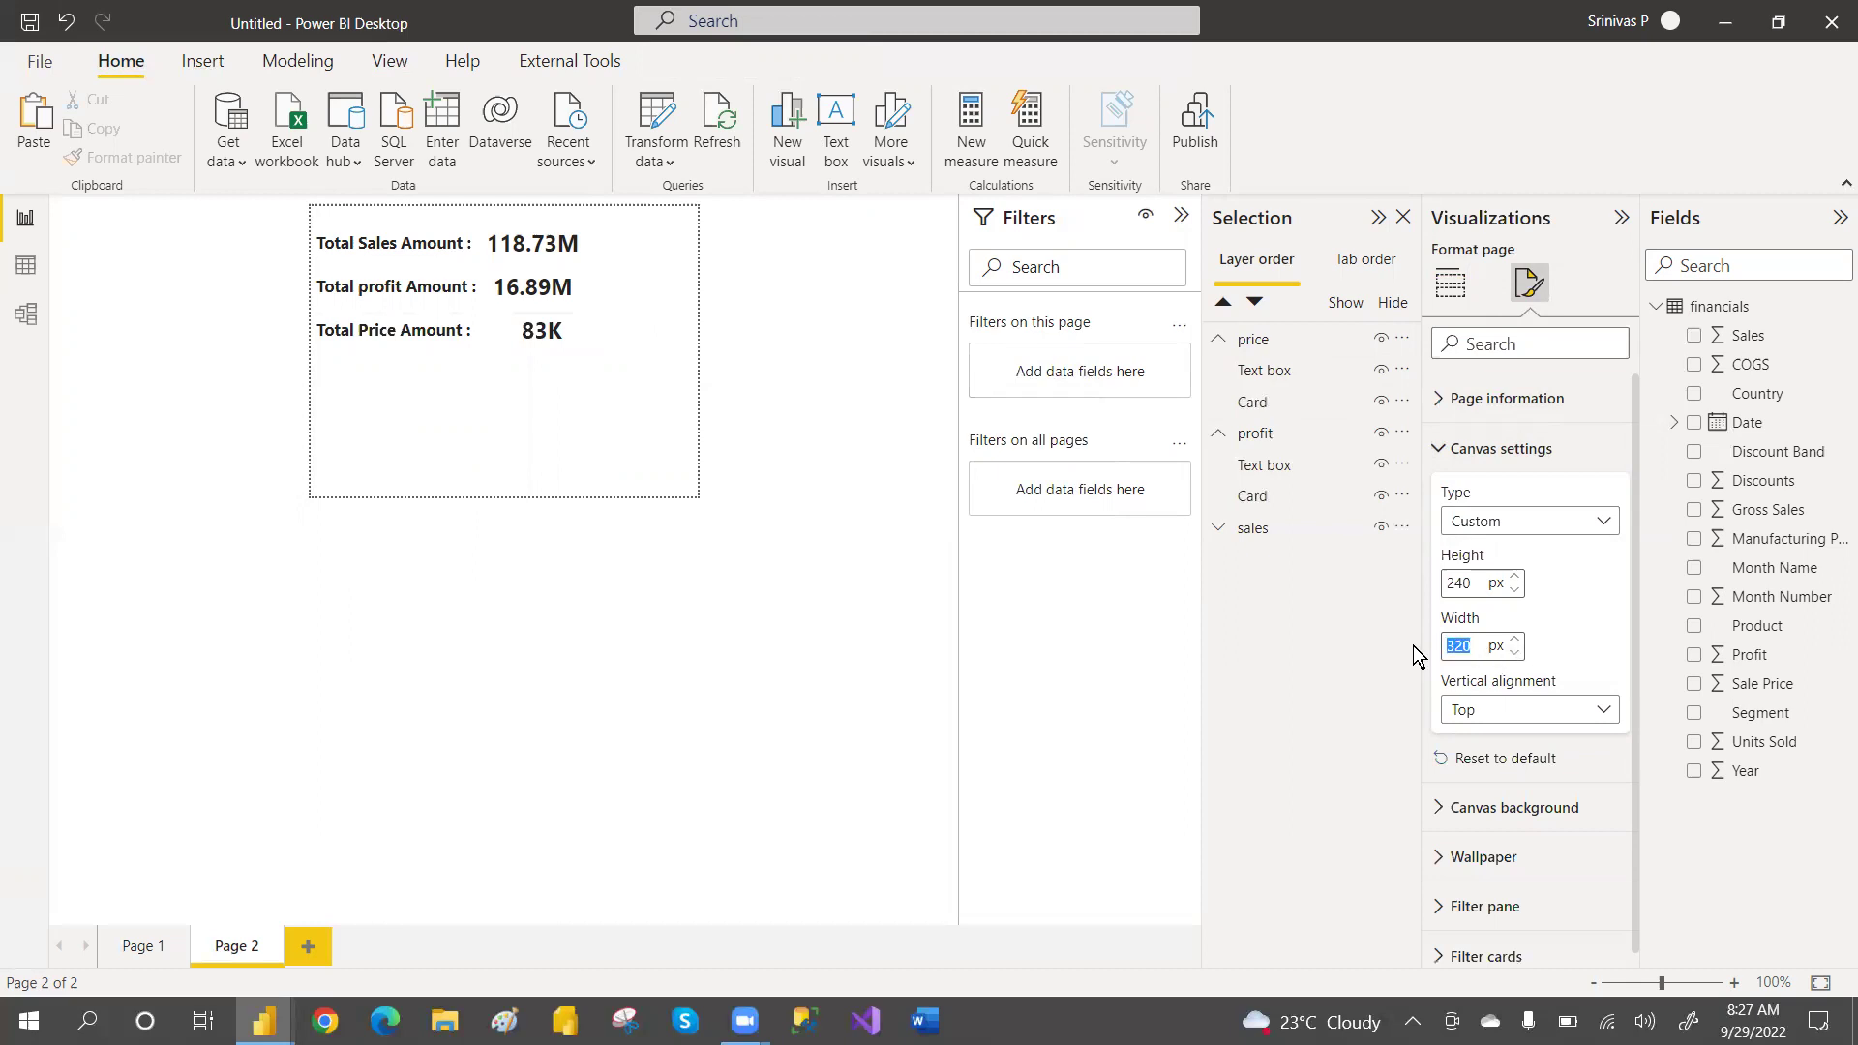
type("260")
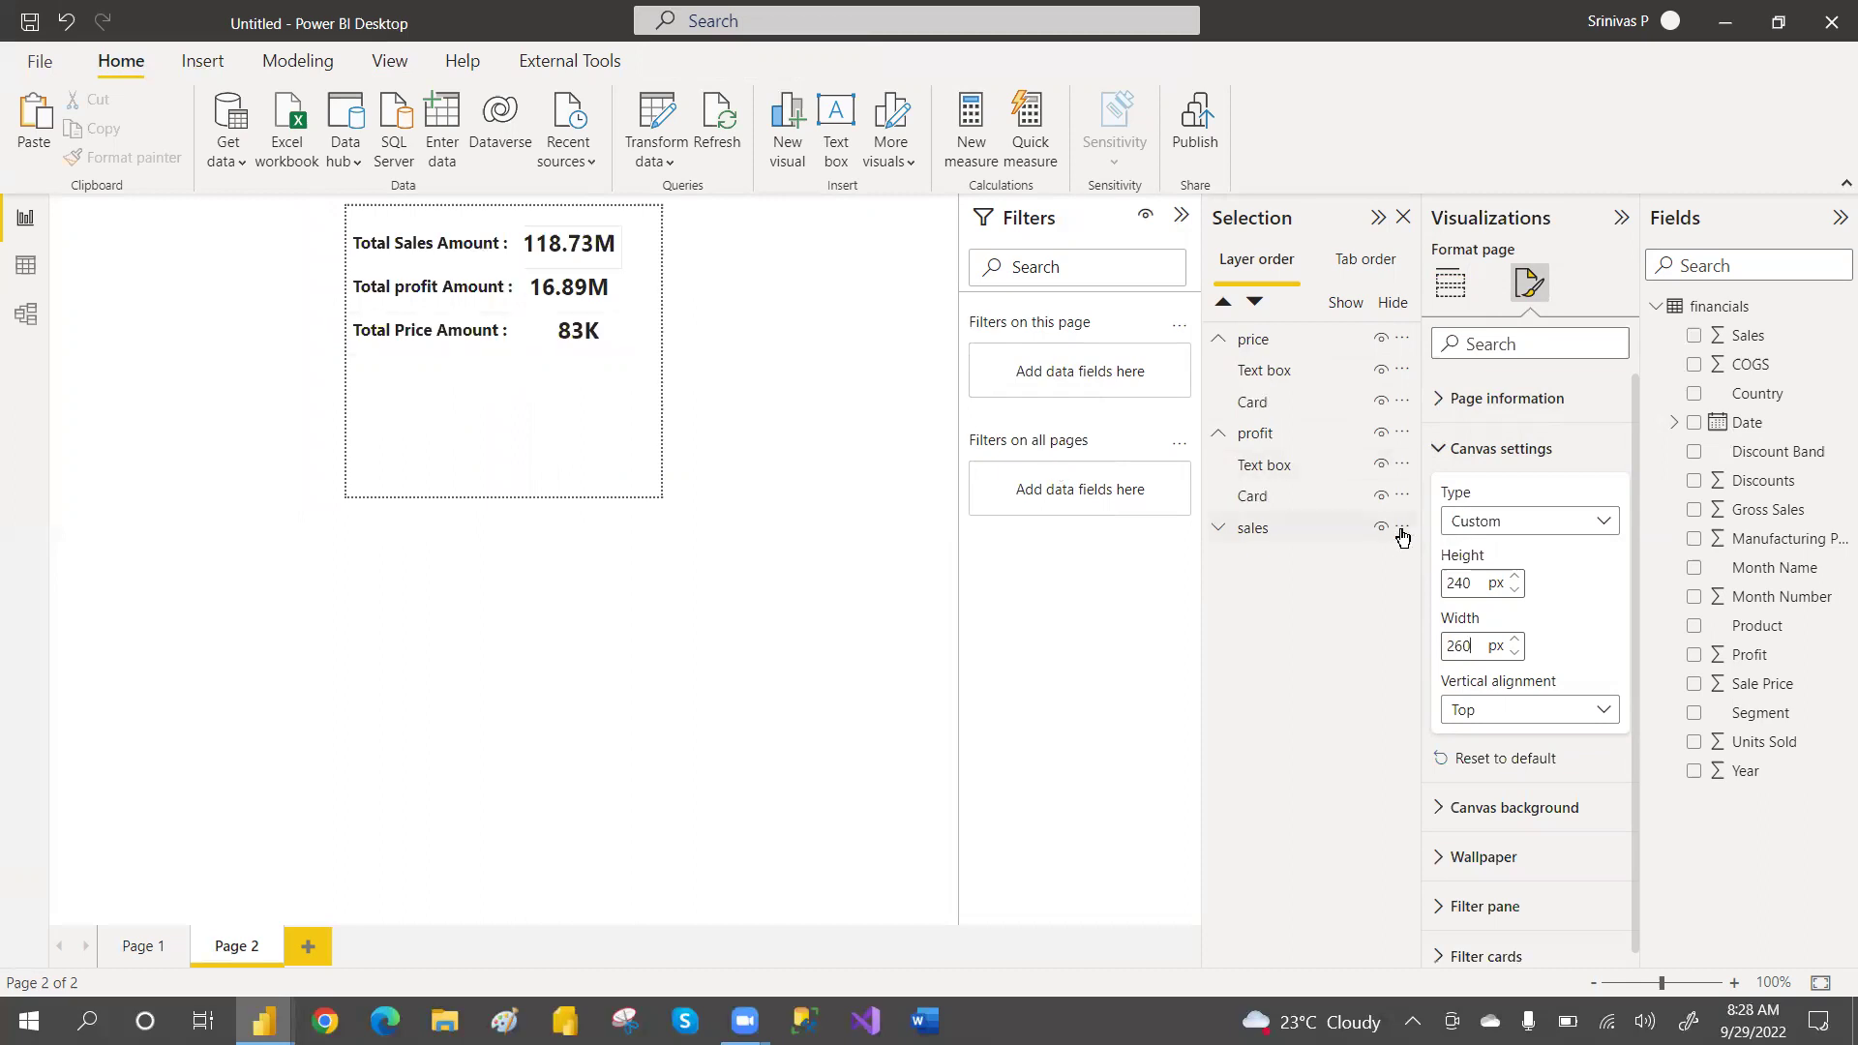
key("BackSpace")
type("0")
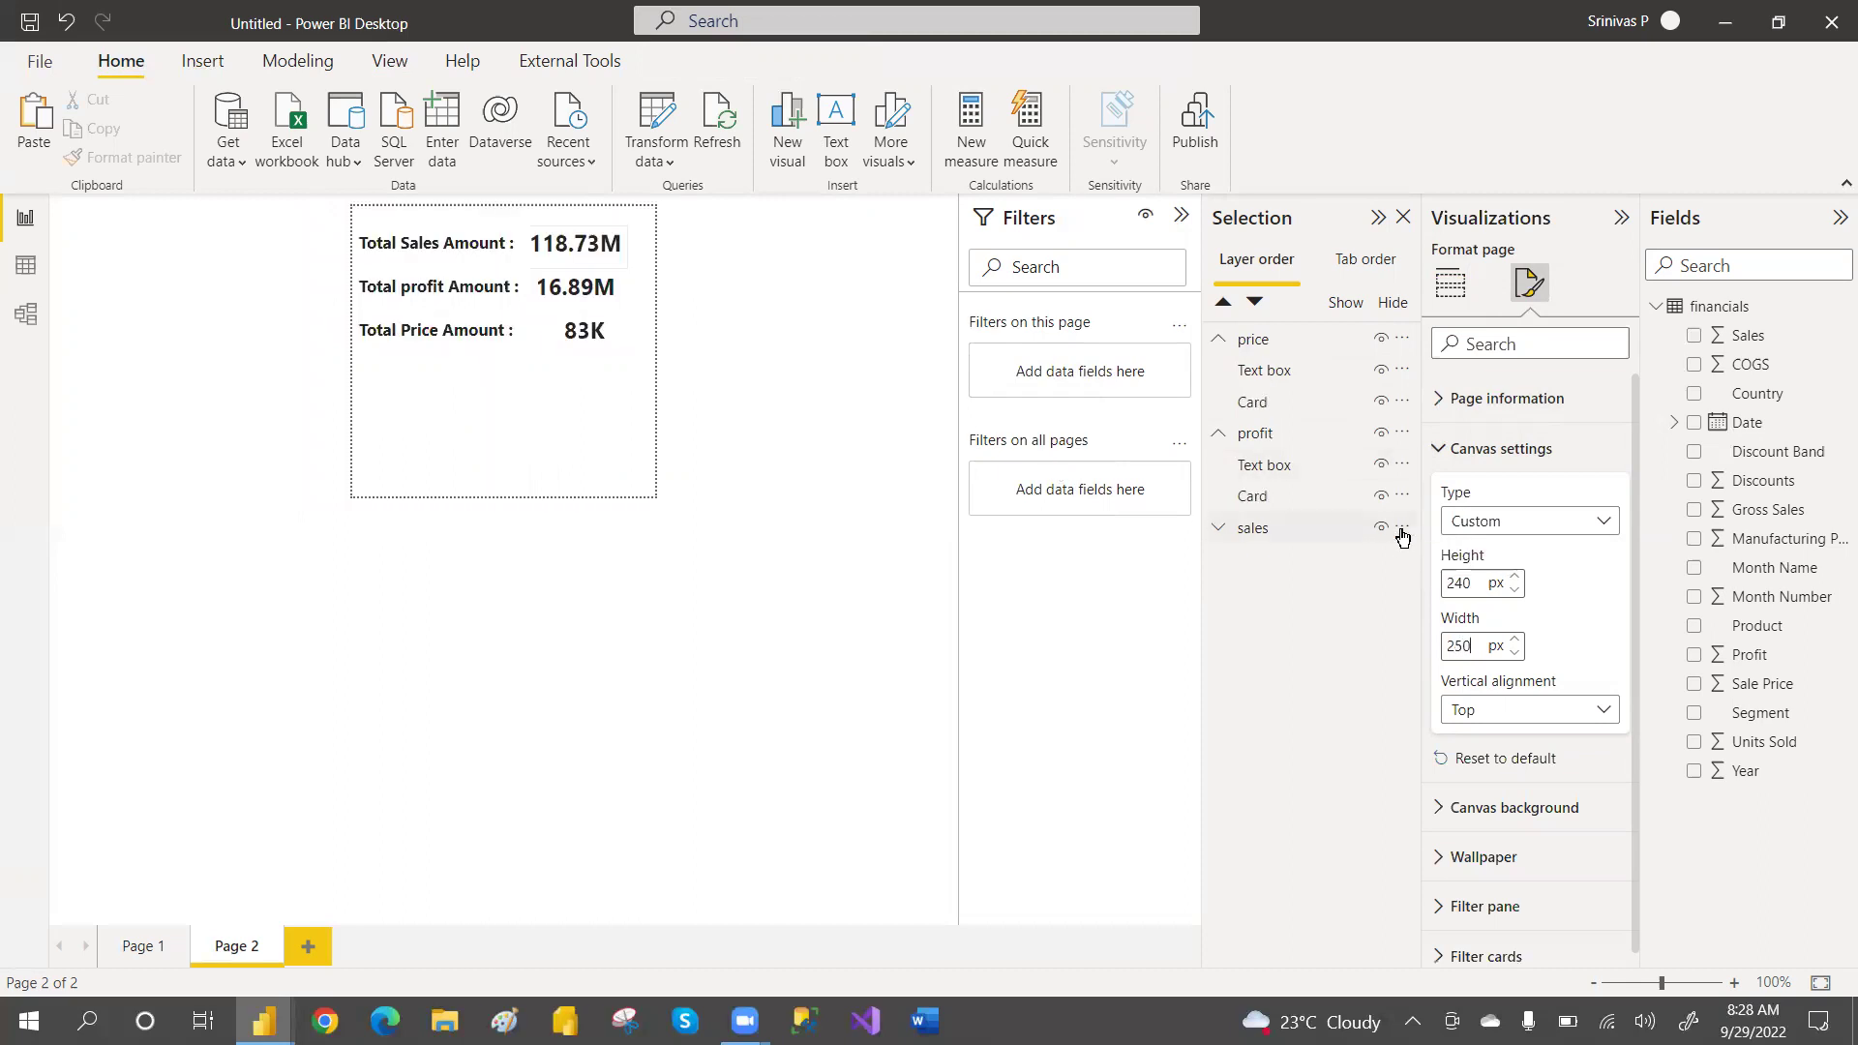
key("BackSpace")
key("BackSpace")
type("40")
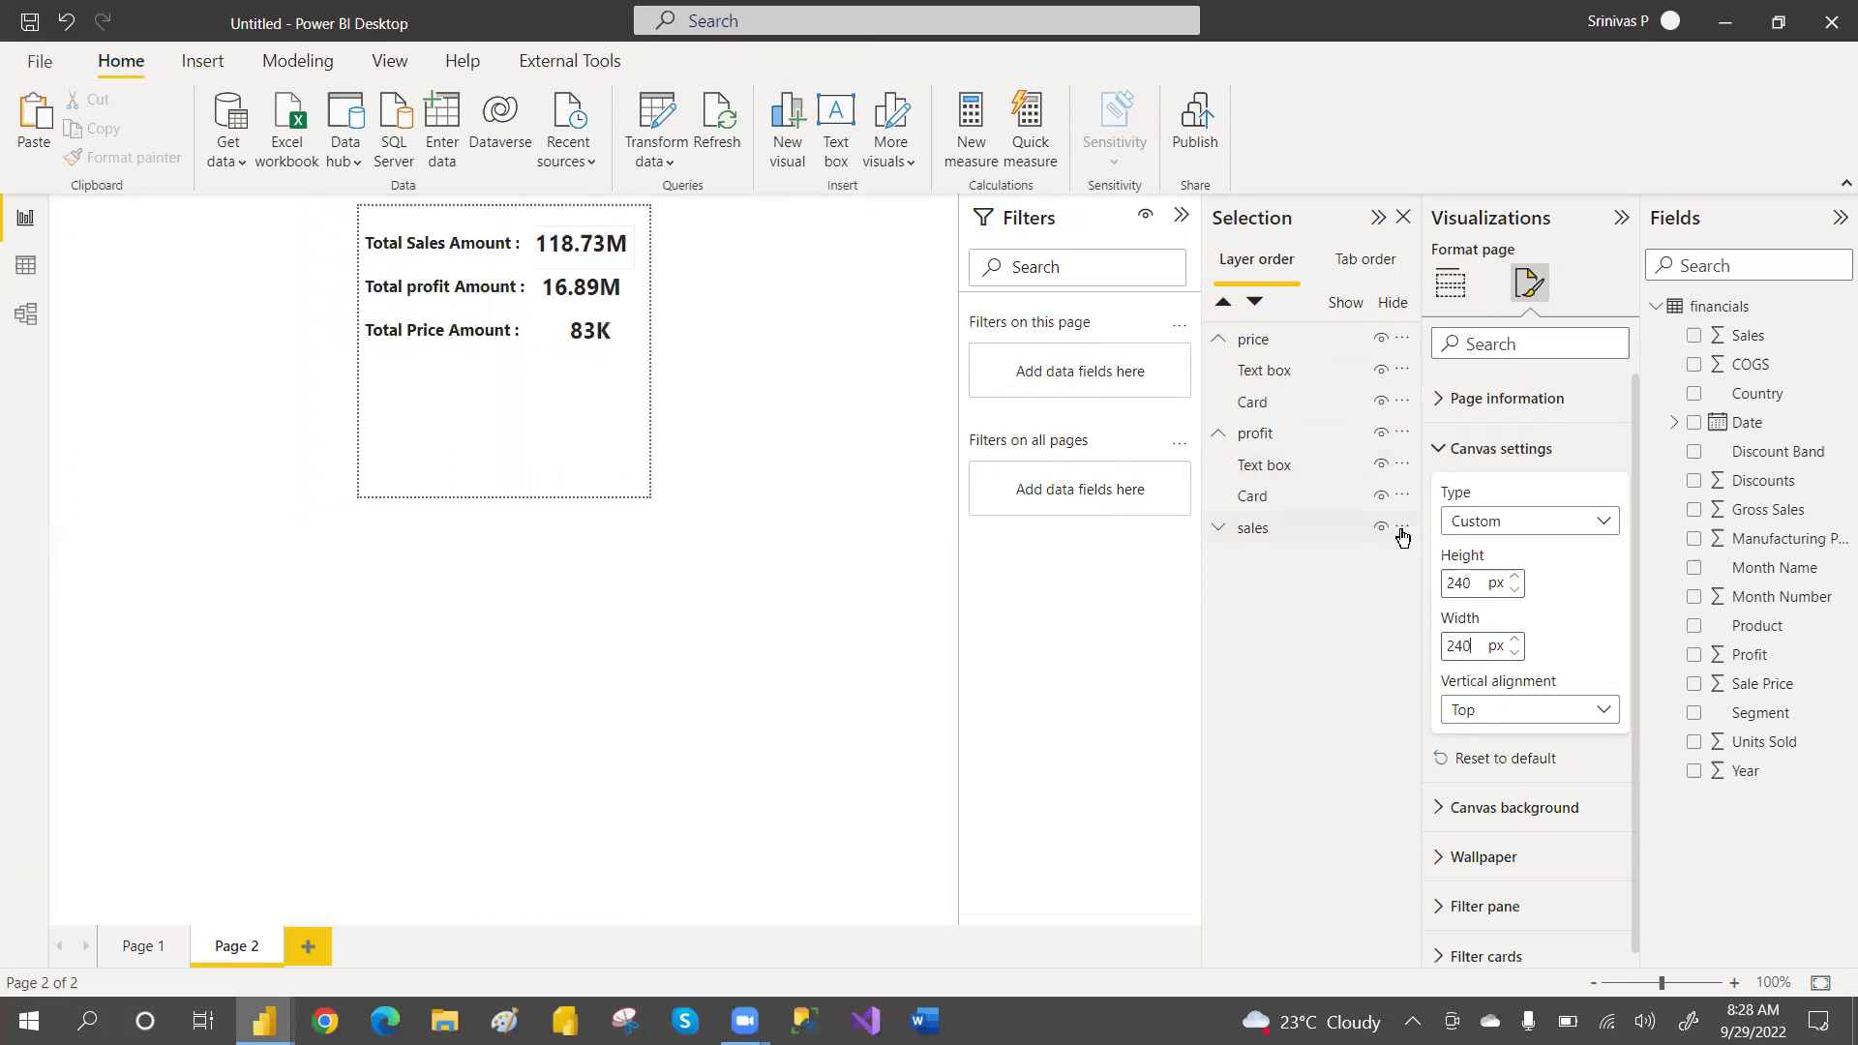
Reduce the tooltip page's canvas height to 130 px to fit the three rows
left_click(1468, 580)
type("180")
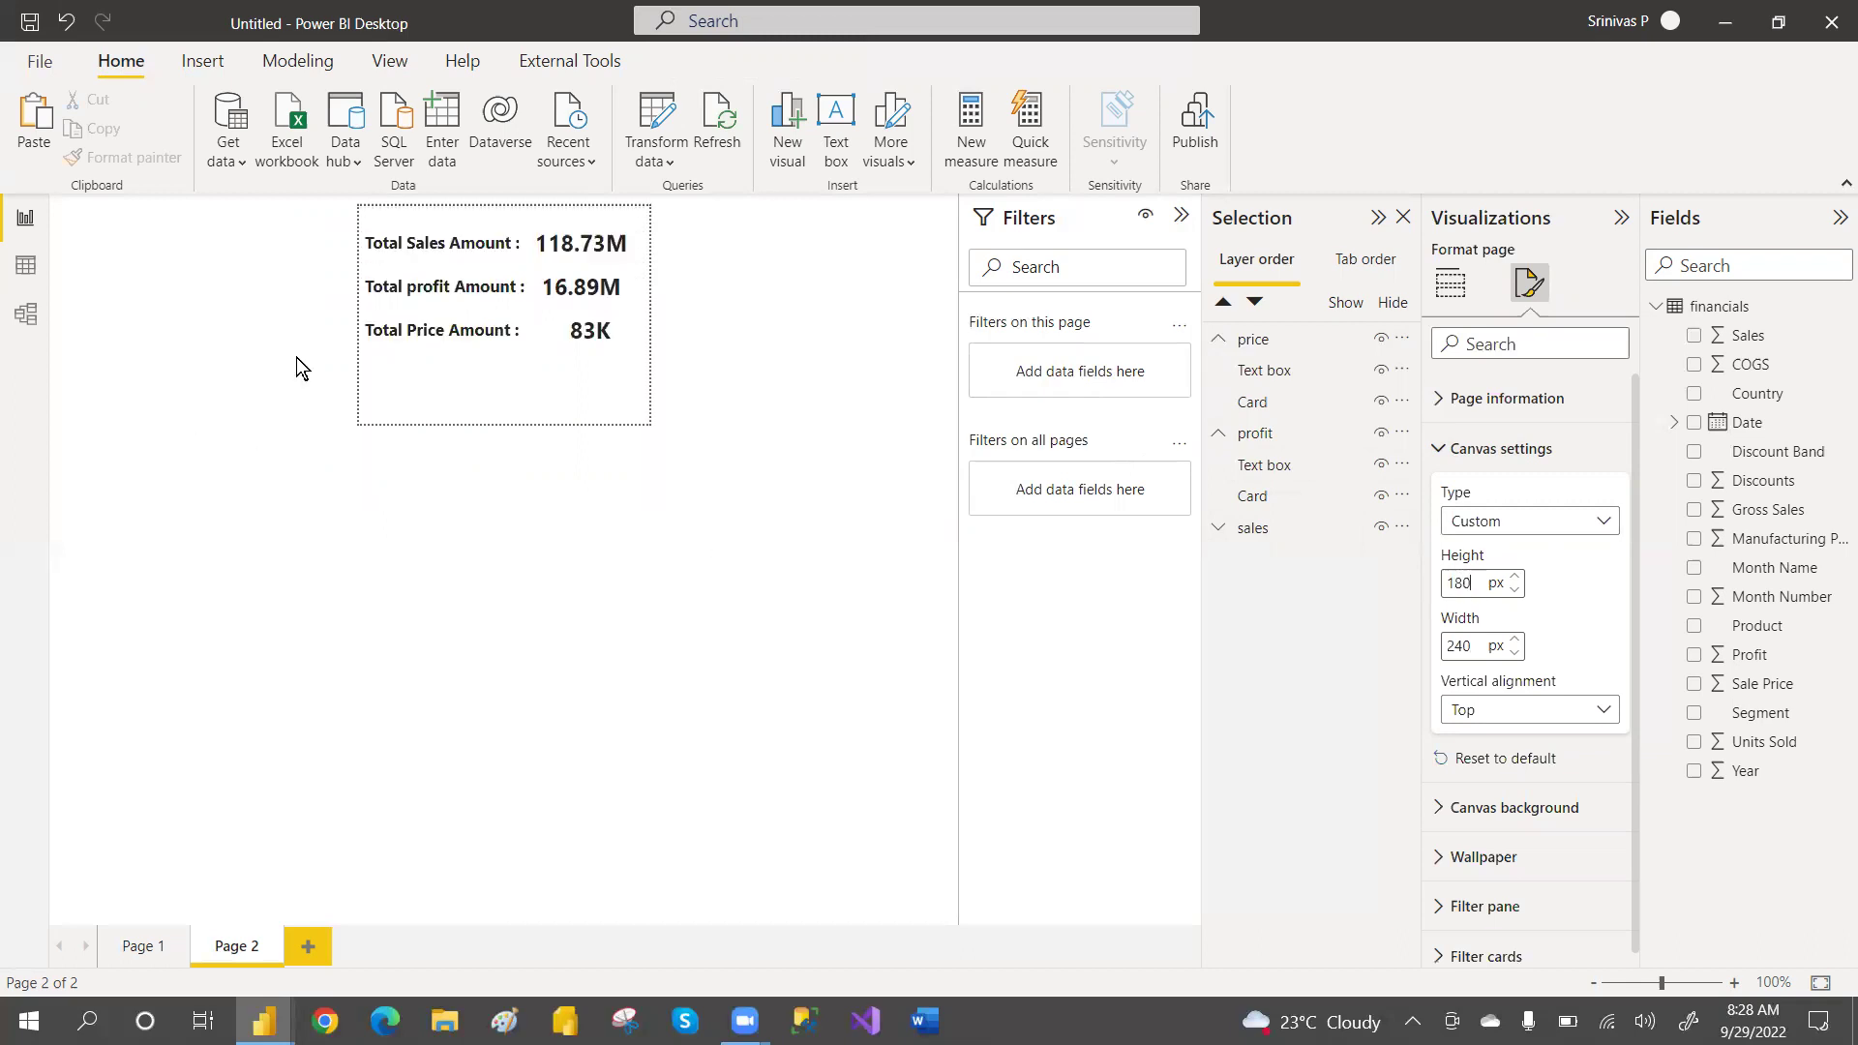
double_click(1459, 582)
type("160")
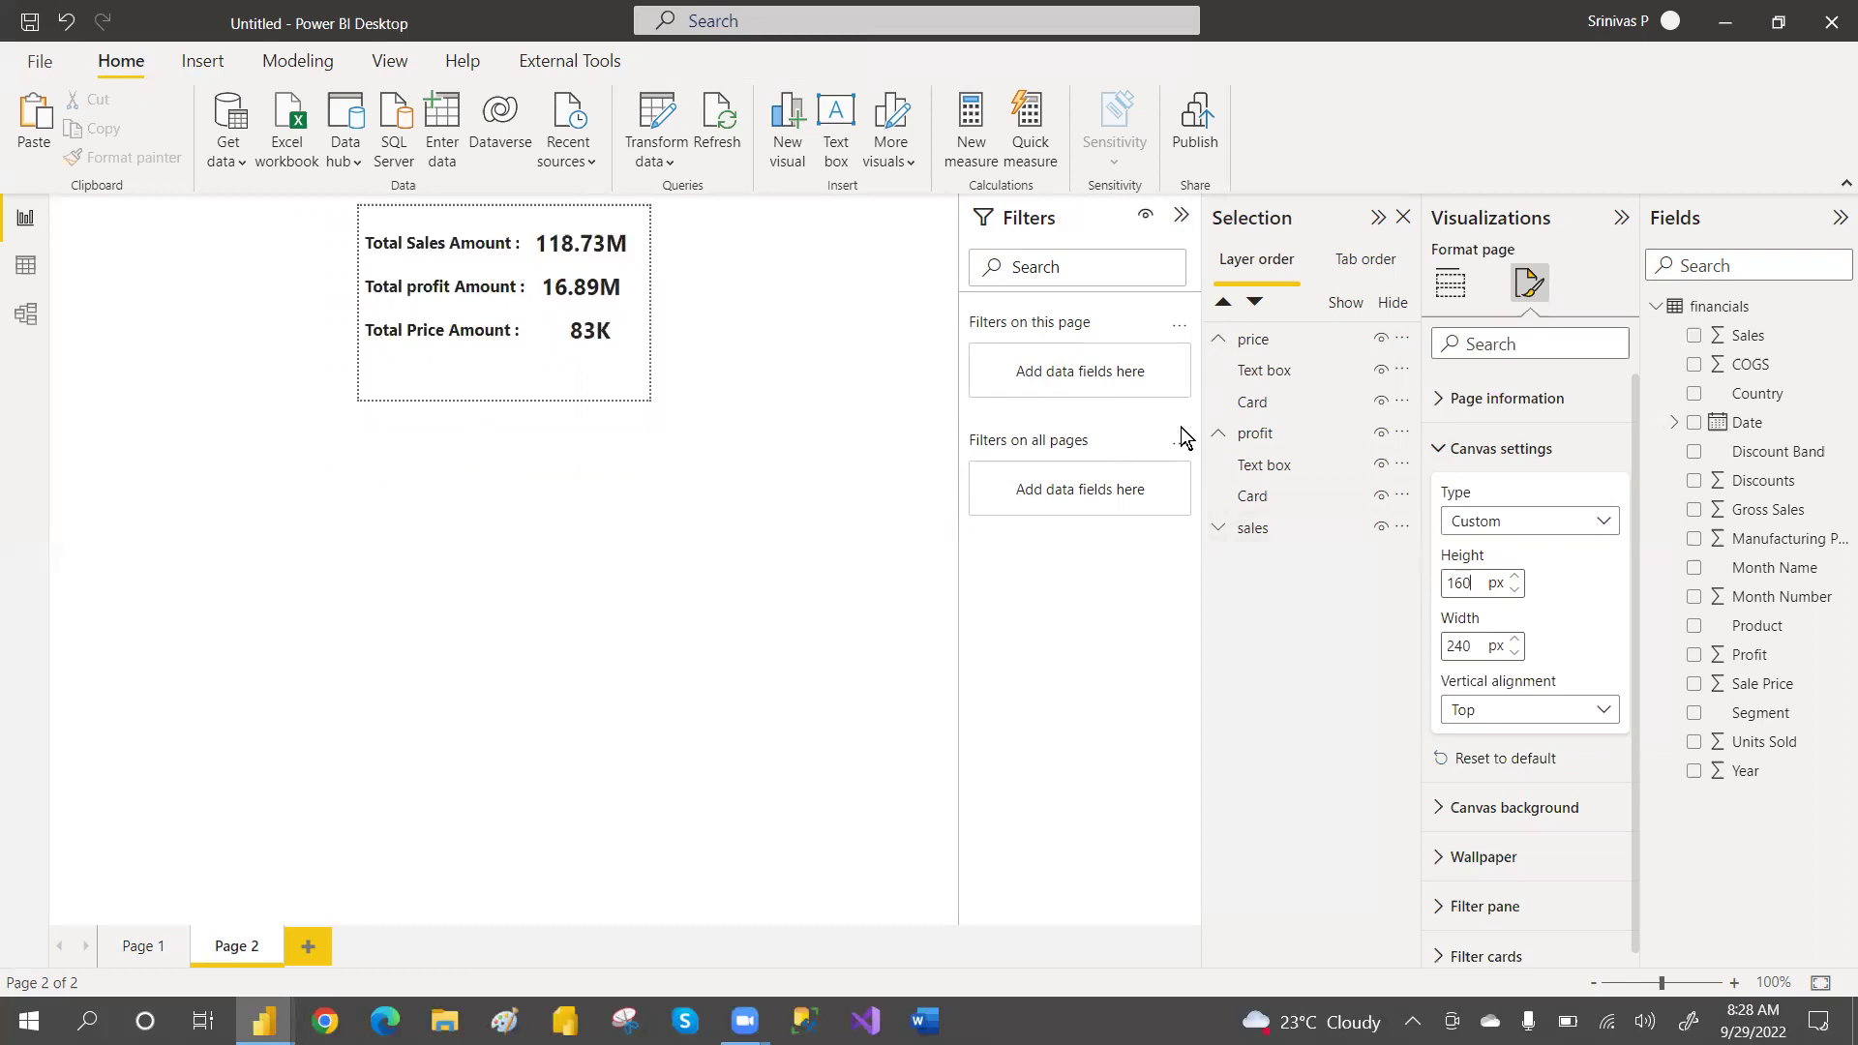
key("BackSpace")
key("BackSpace")
type("40")
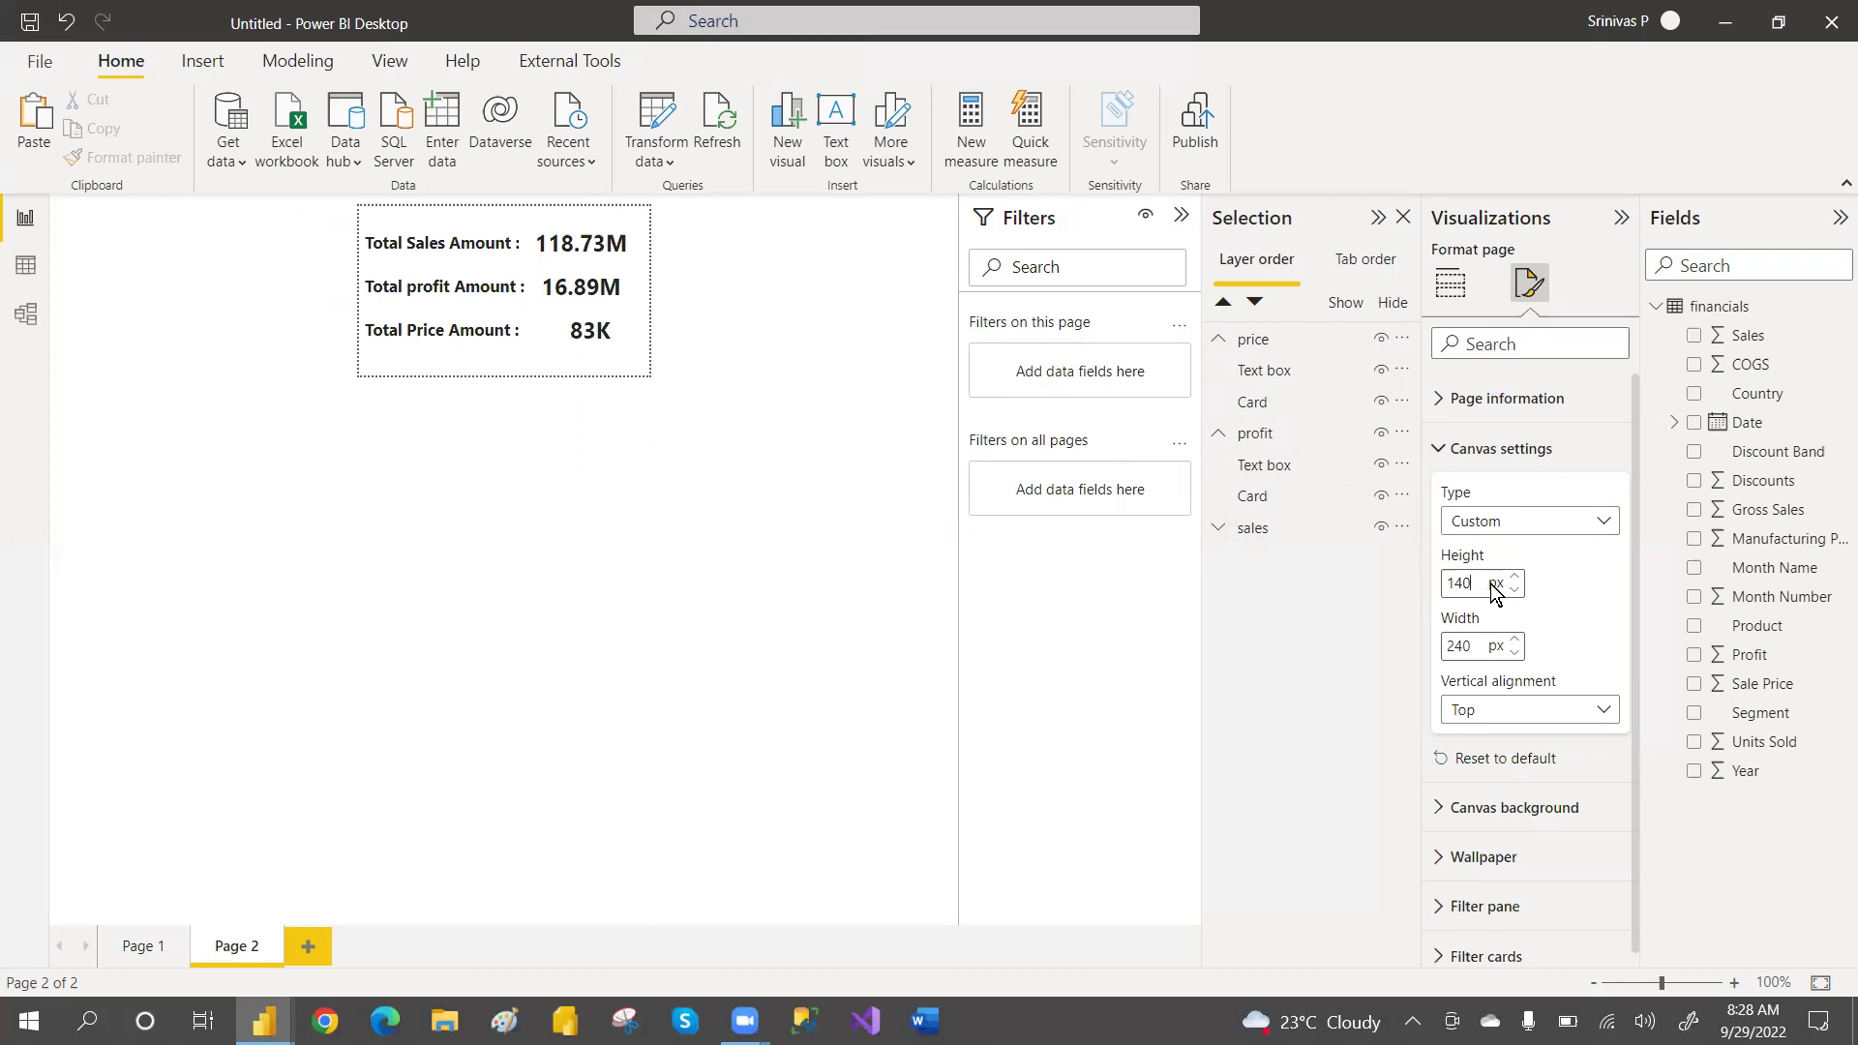
key("BackSpace")
key("BackSpace")
type("30")
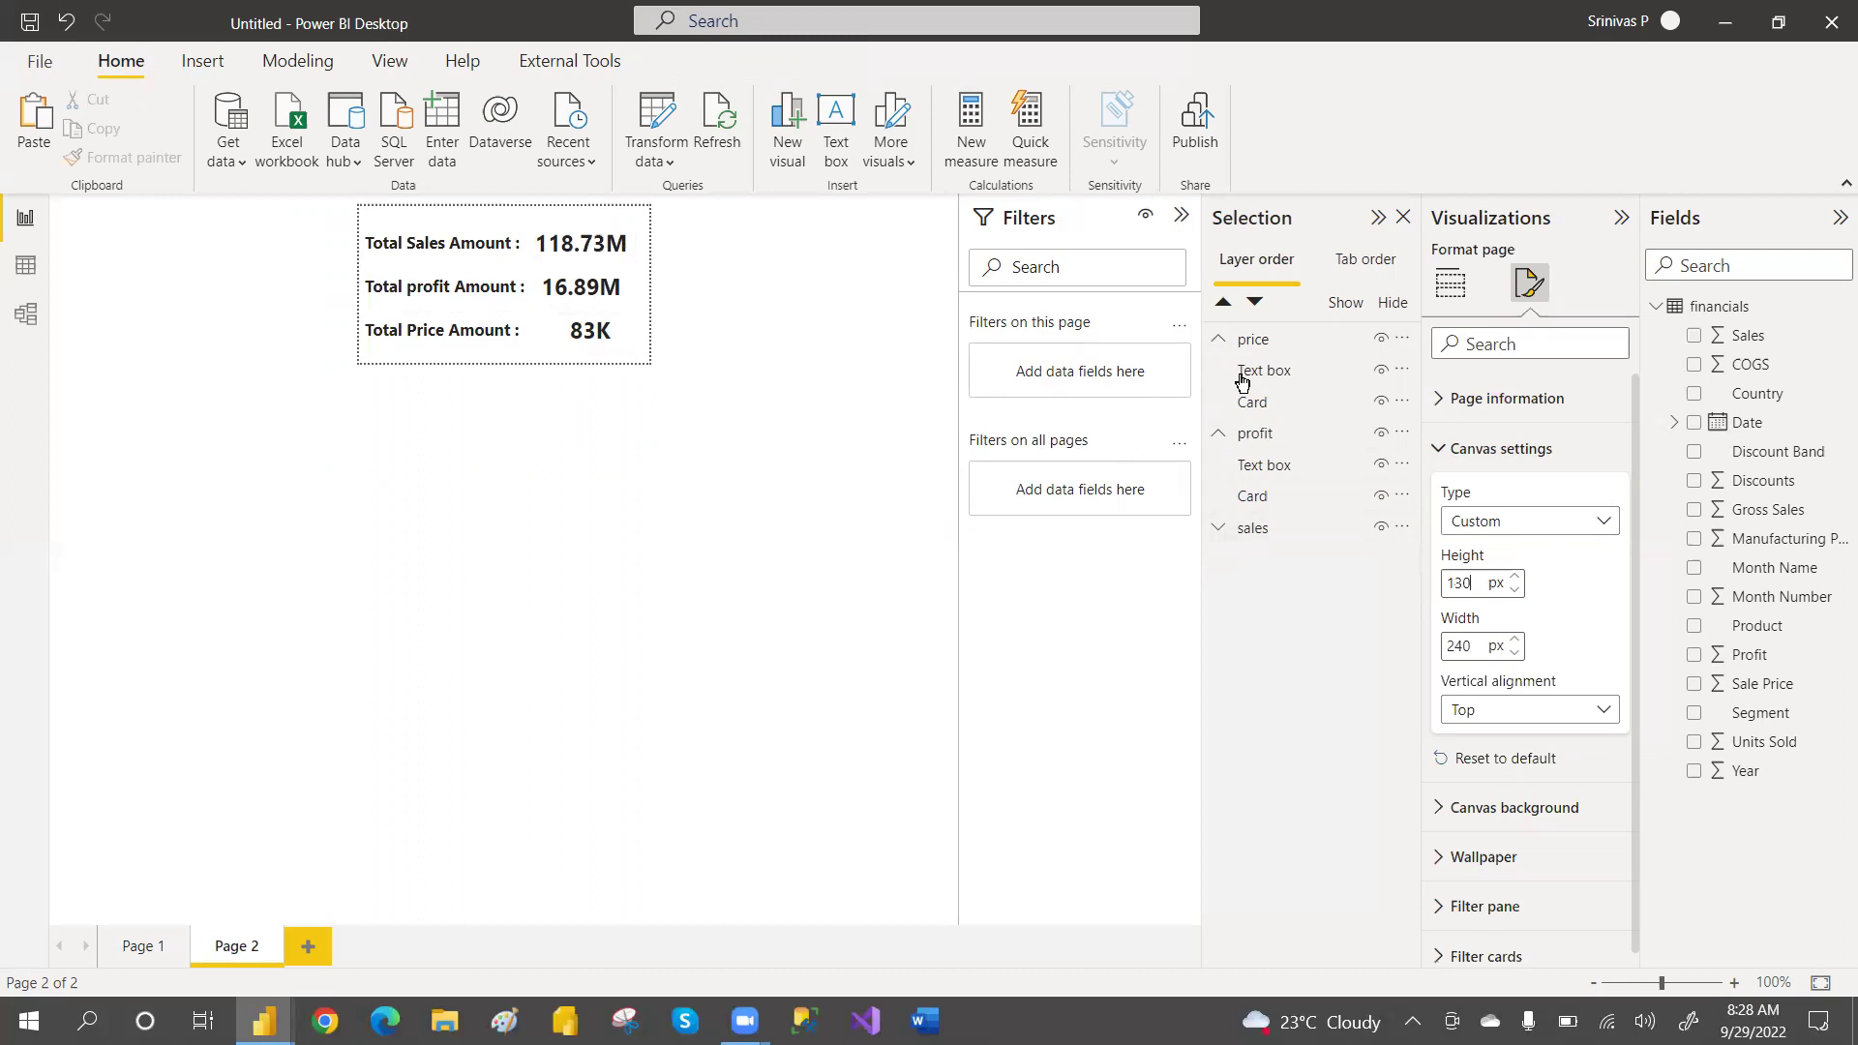
Collapse the profit and price groups in the layer list and hide Page 2 from report readers
left_click(1218, 435)
left_click(1218, 341)
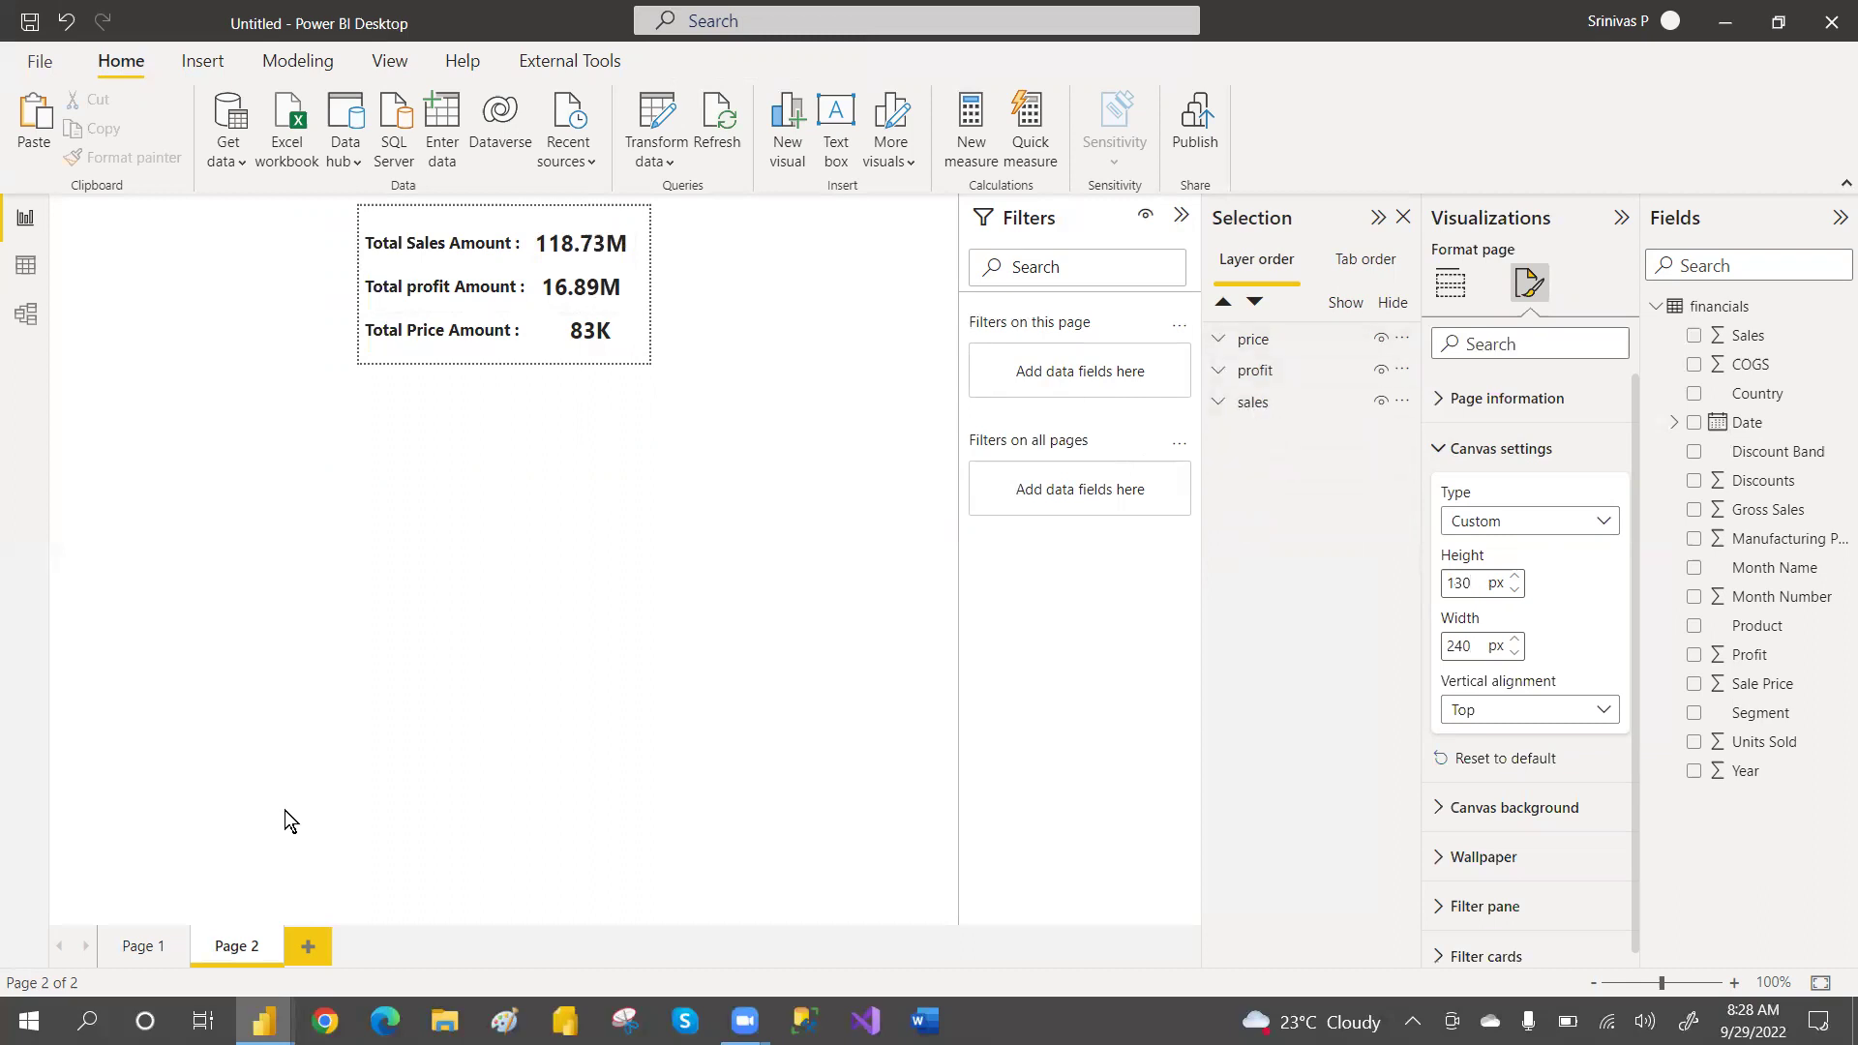
right_click(230, 941)
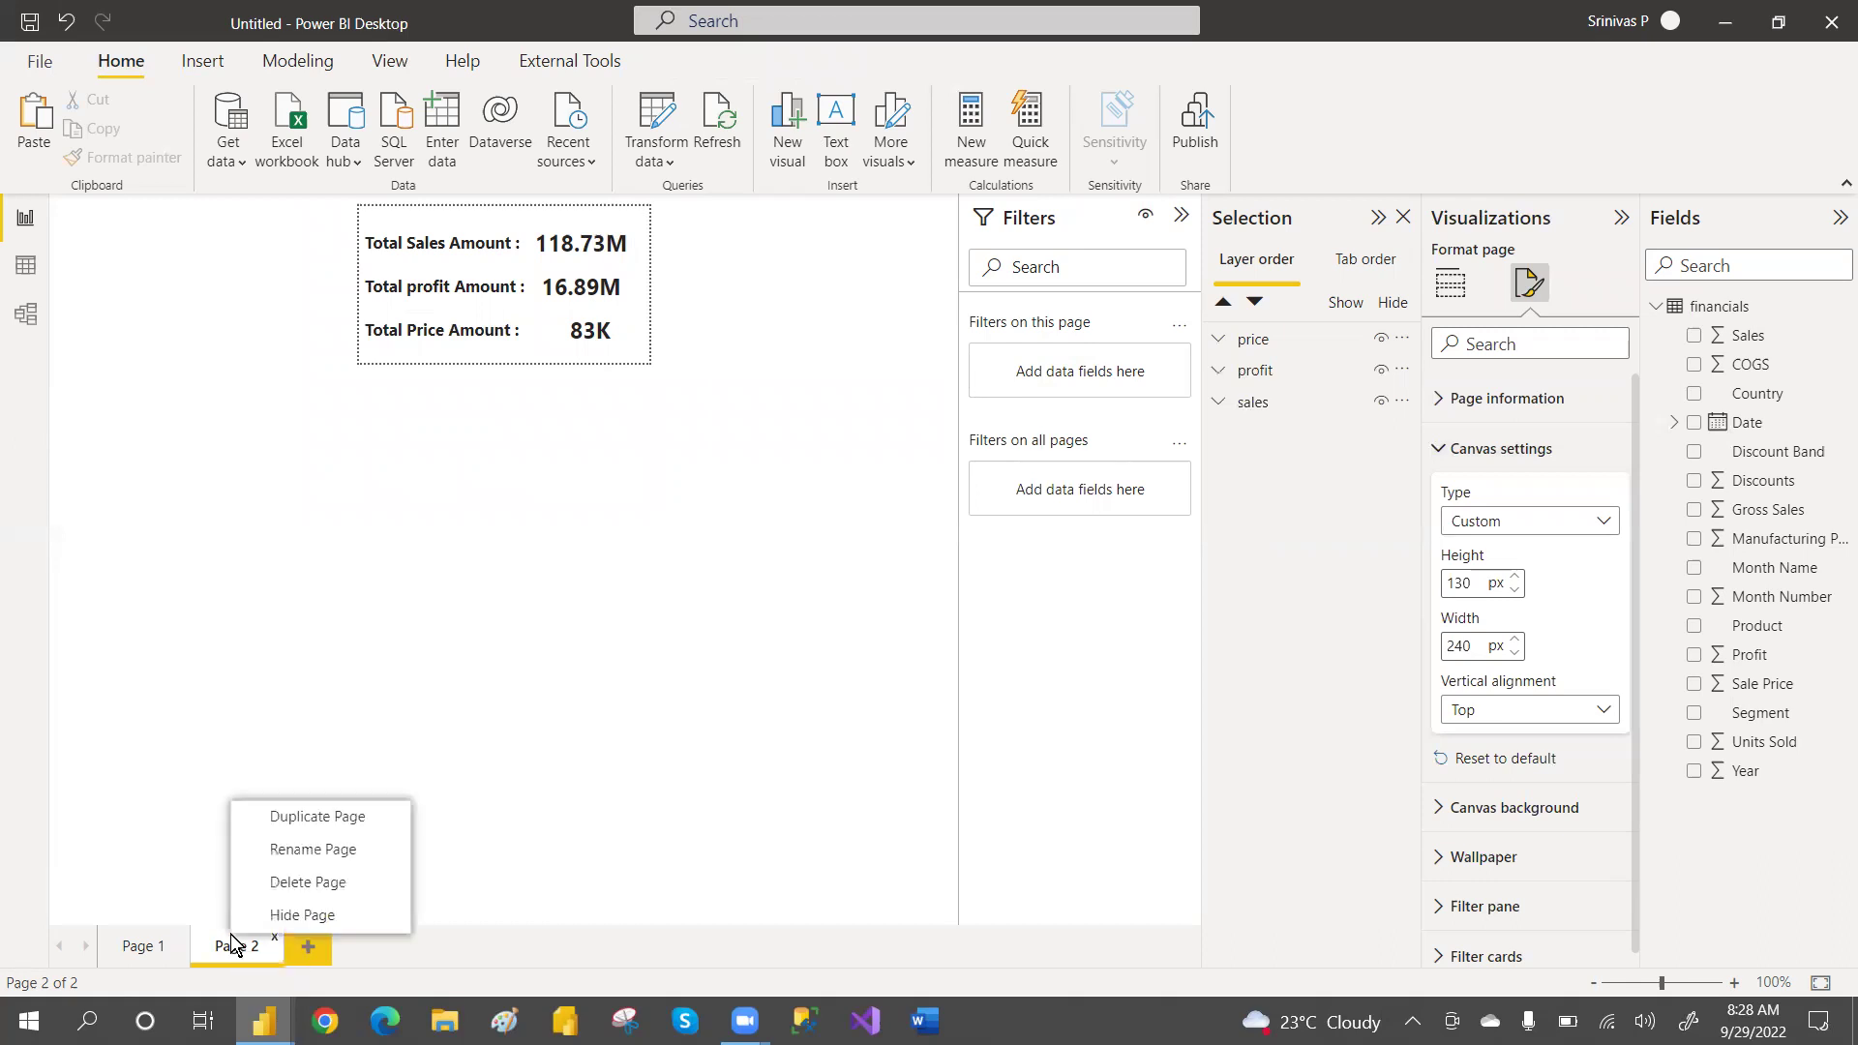
left_click(324, 914)
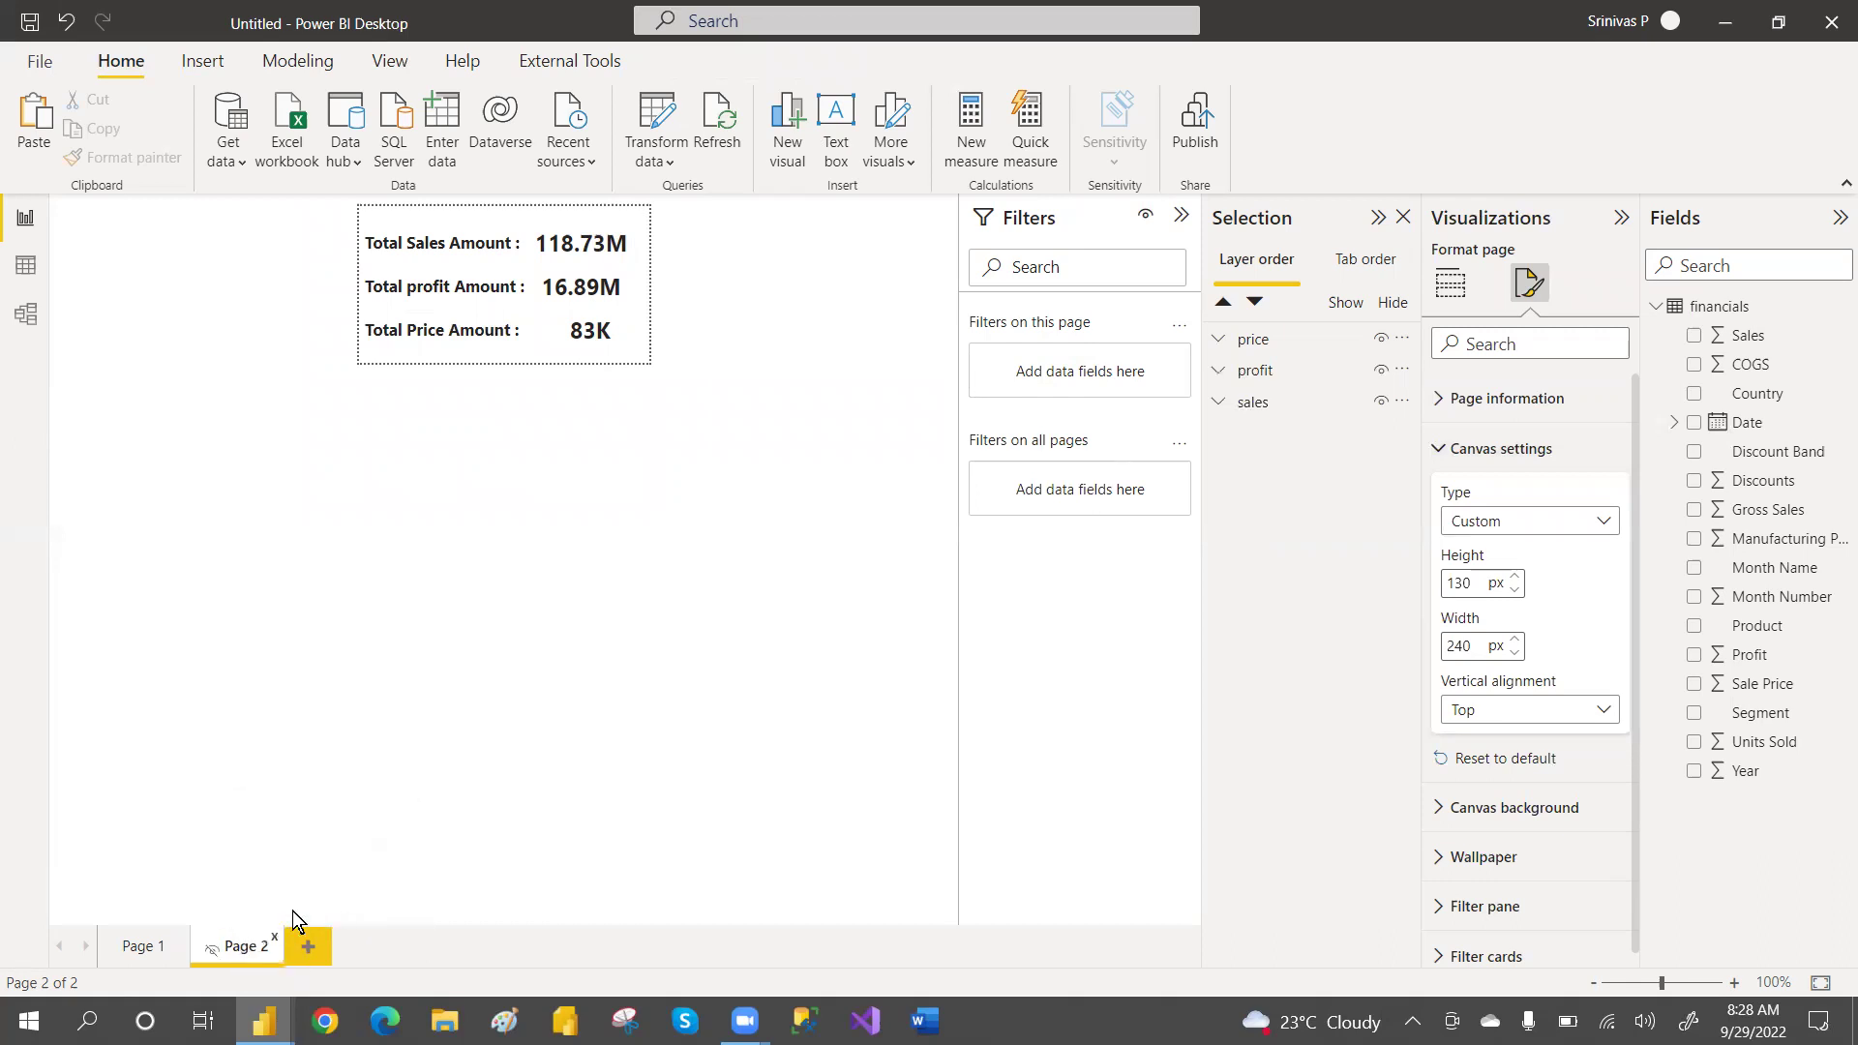
On Page 1, free up space by collapsing Filters and closing Selection, and move the Sum of Sales by Country chart to the canvas middle
left_click(138, 946)
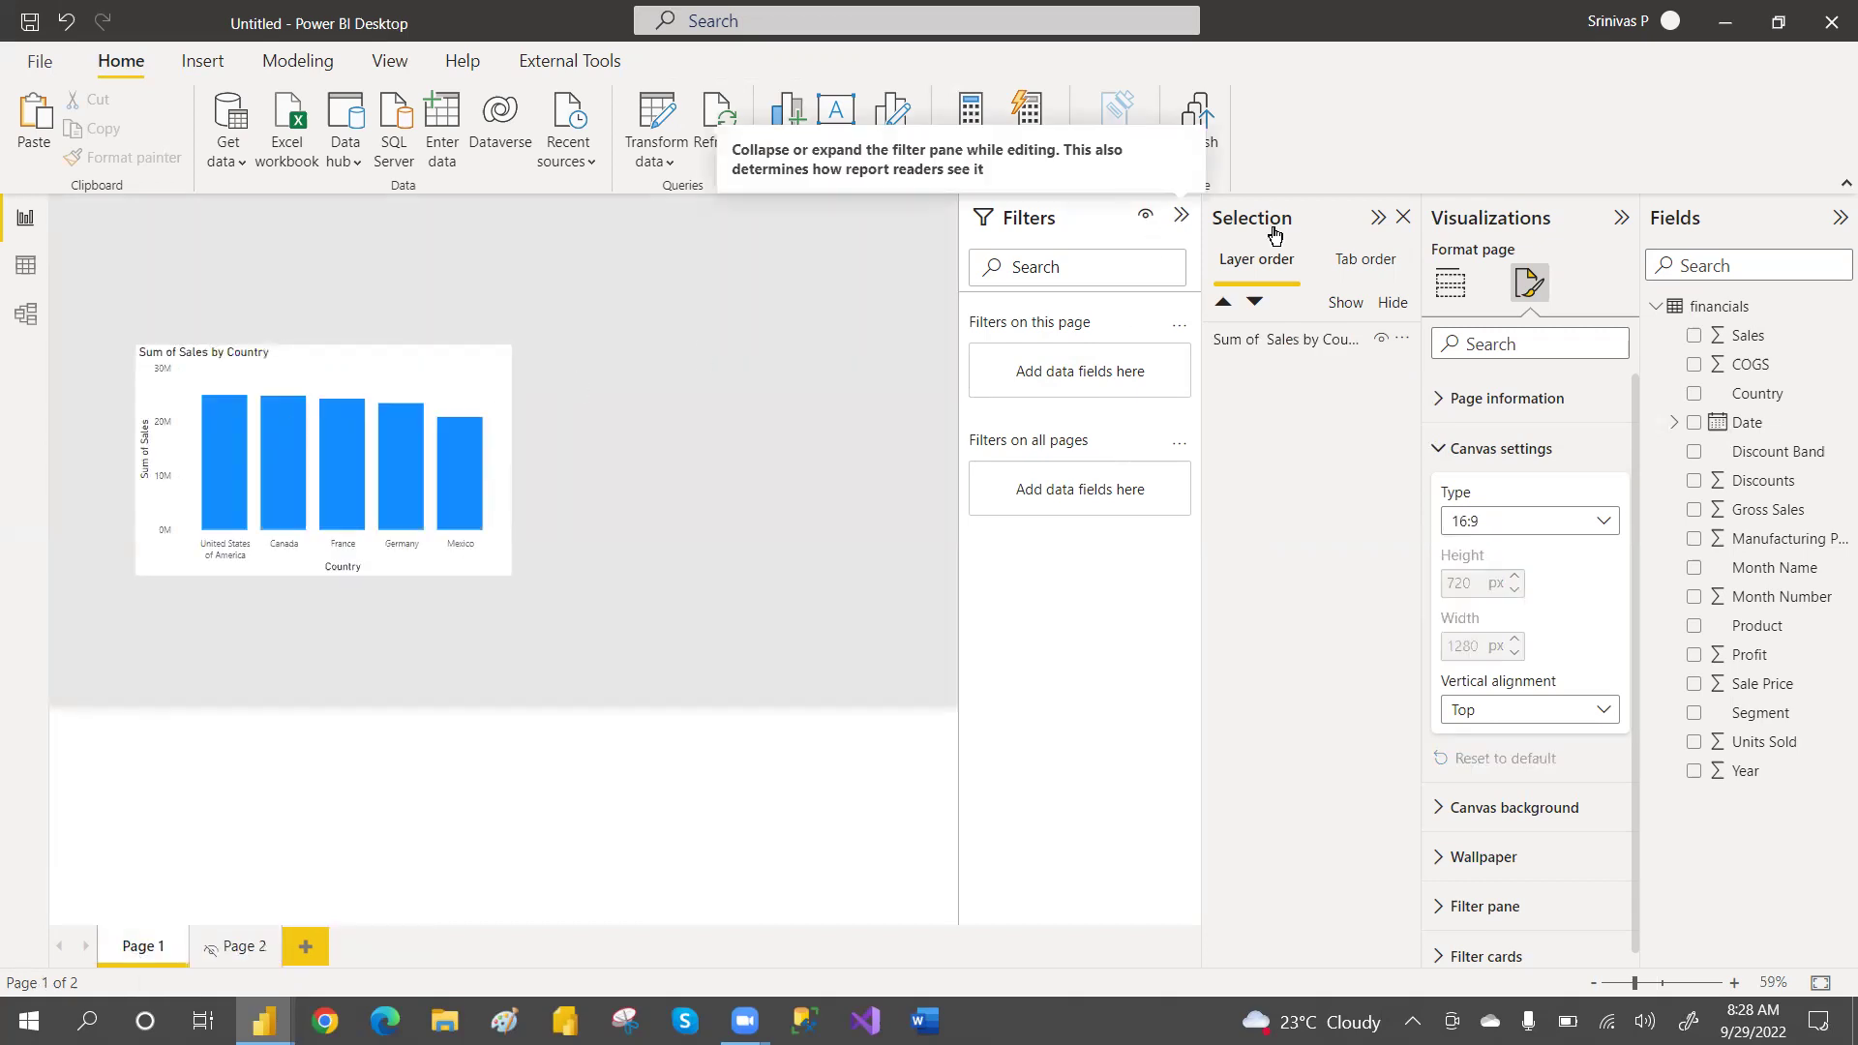
left_click(1181, 219)
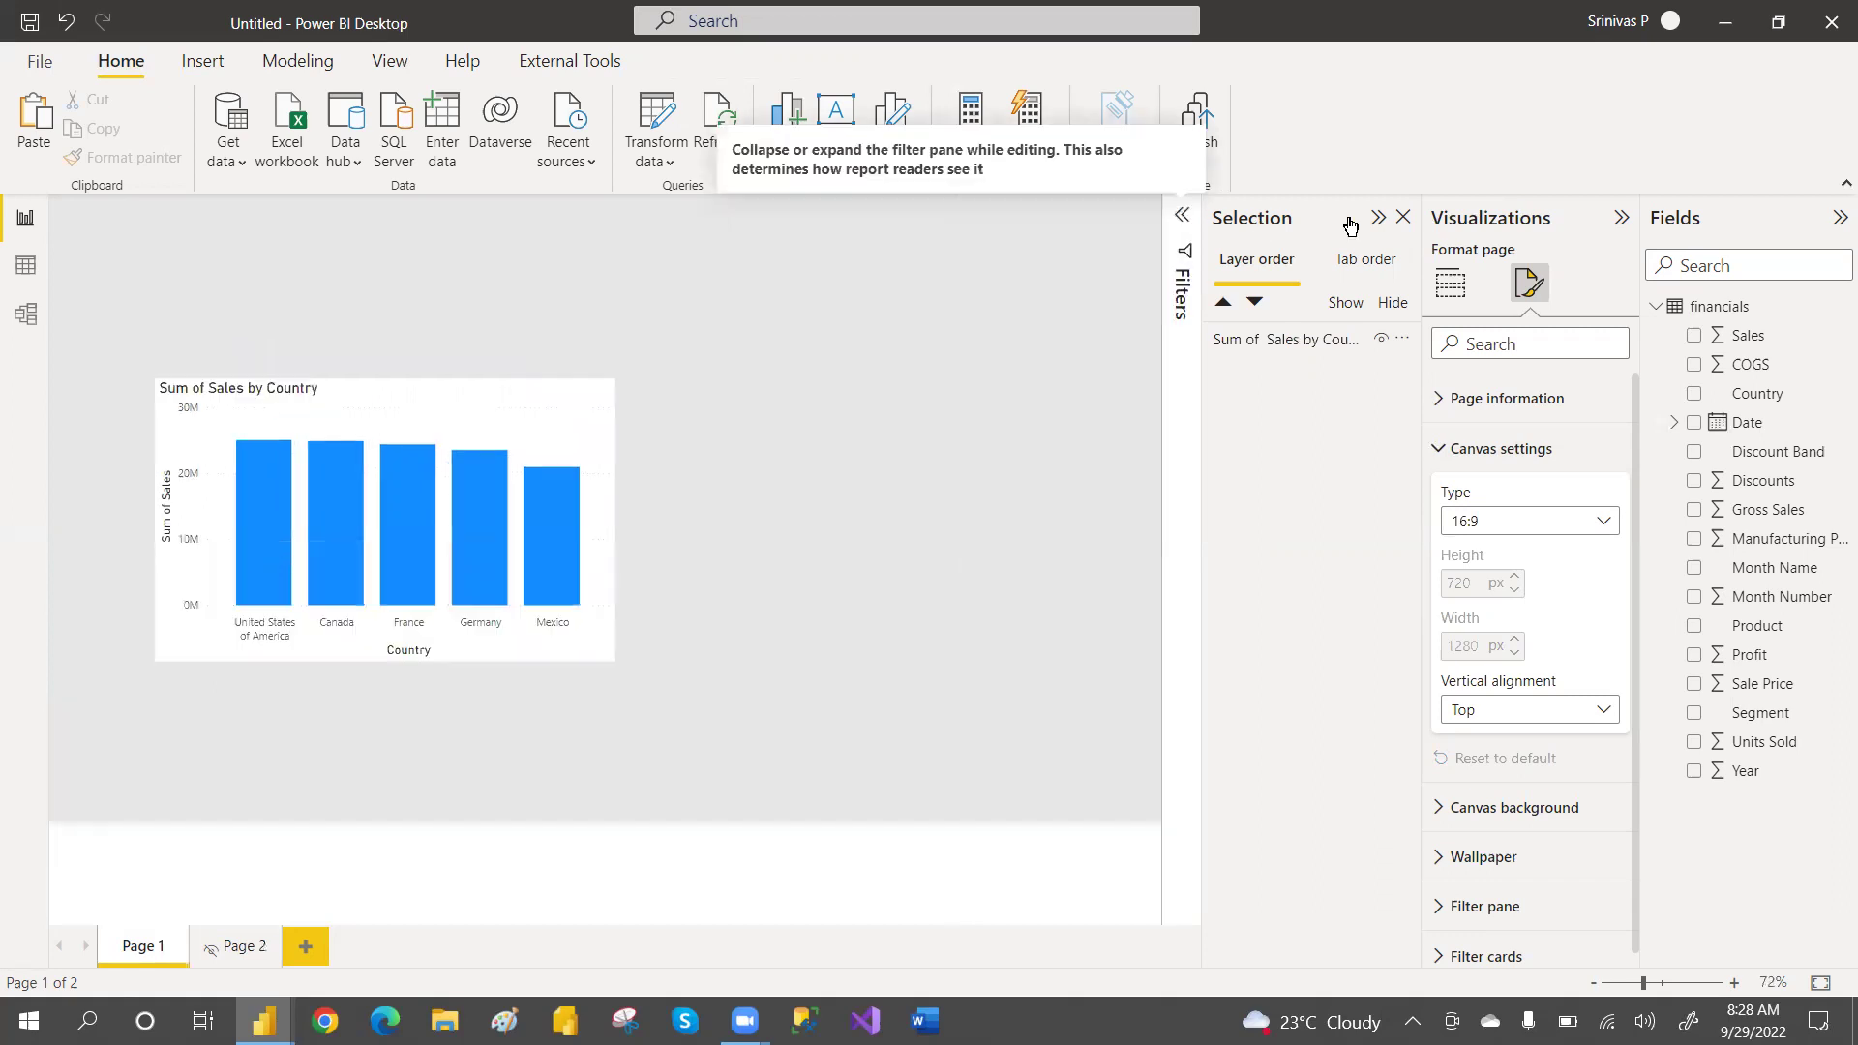
left_click(1401, 218)
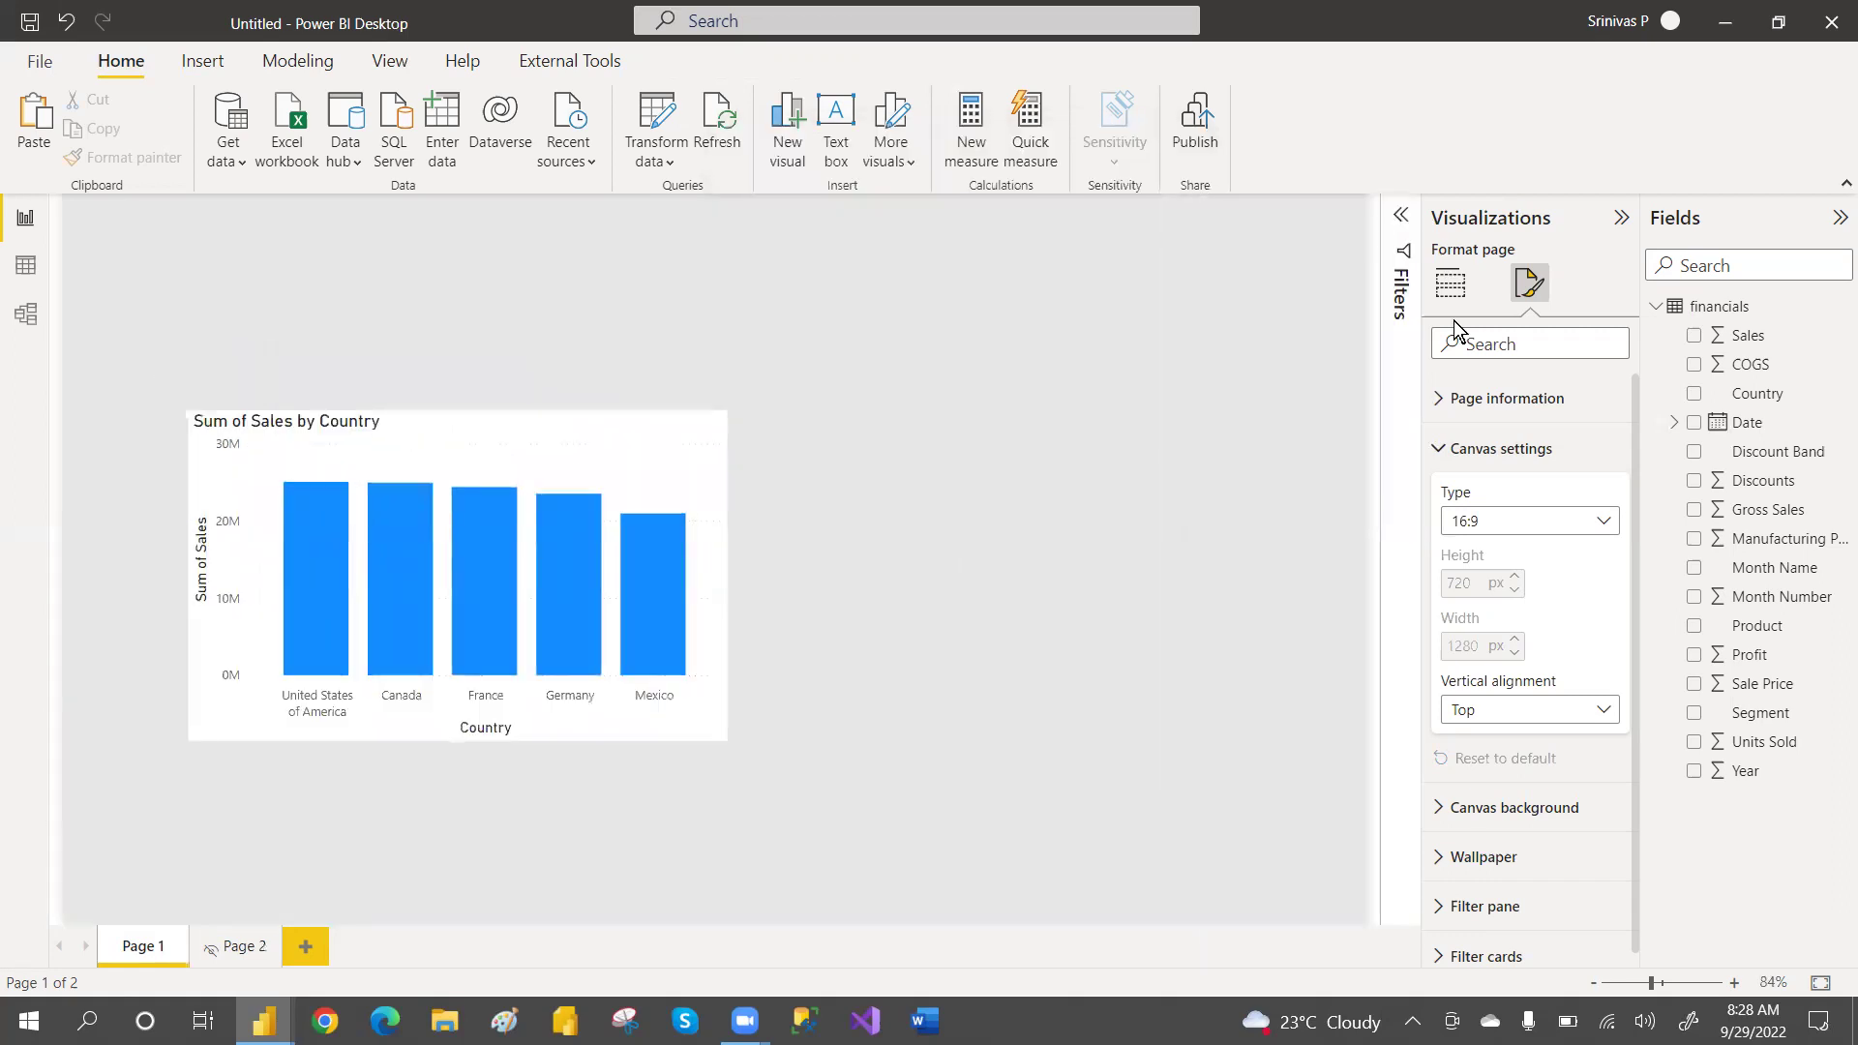
left_click(677, 445)
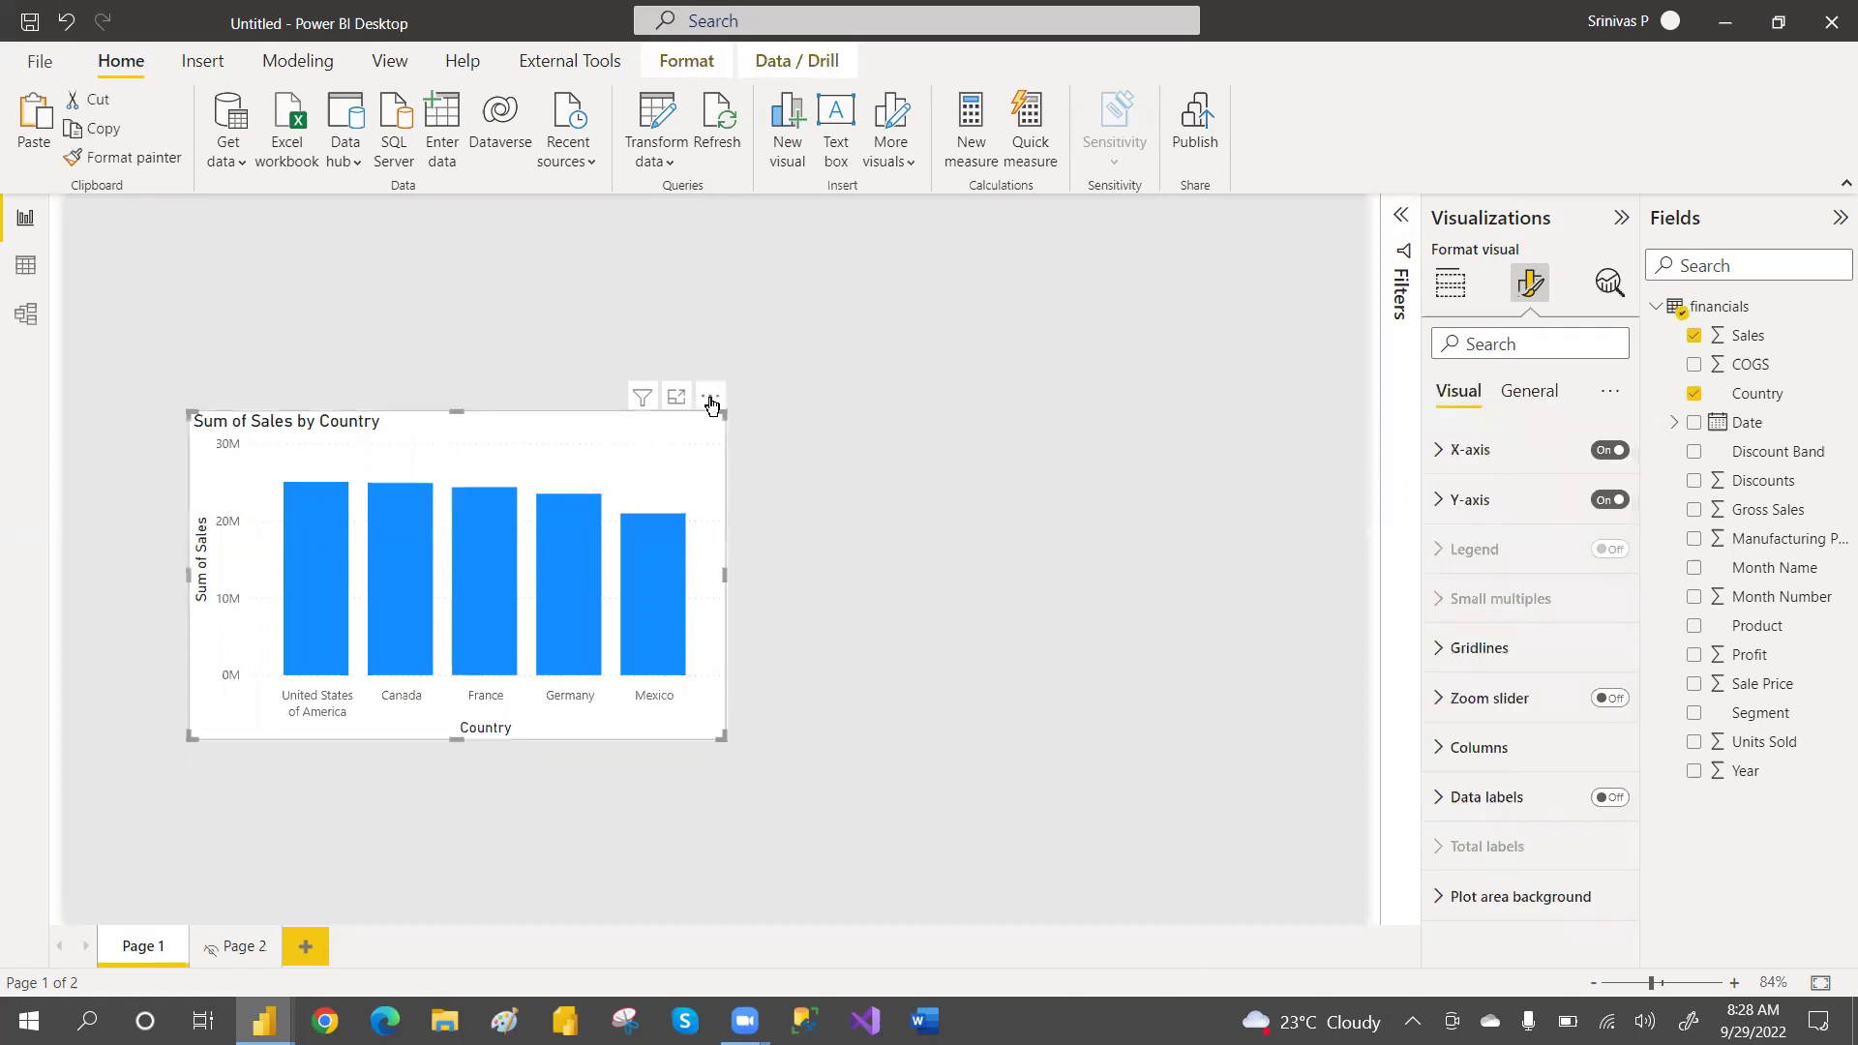
left_click_drag(705, 396, 1064, 366)
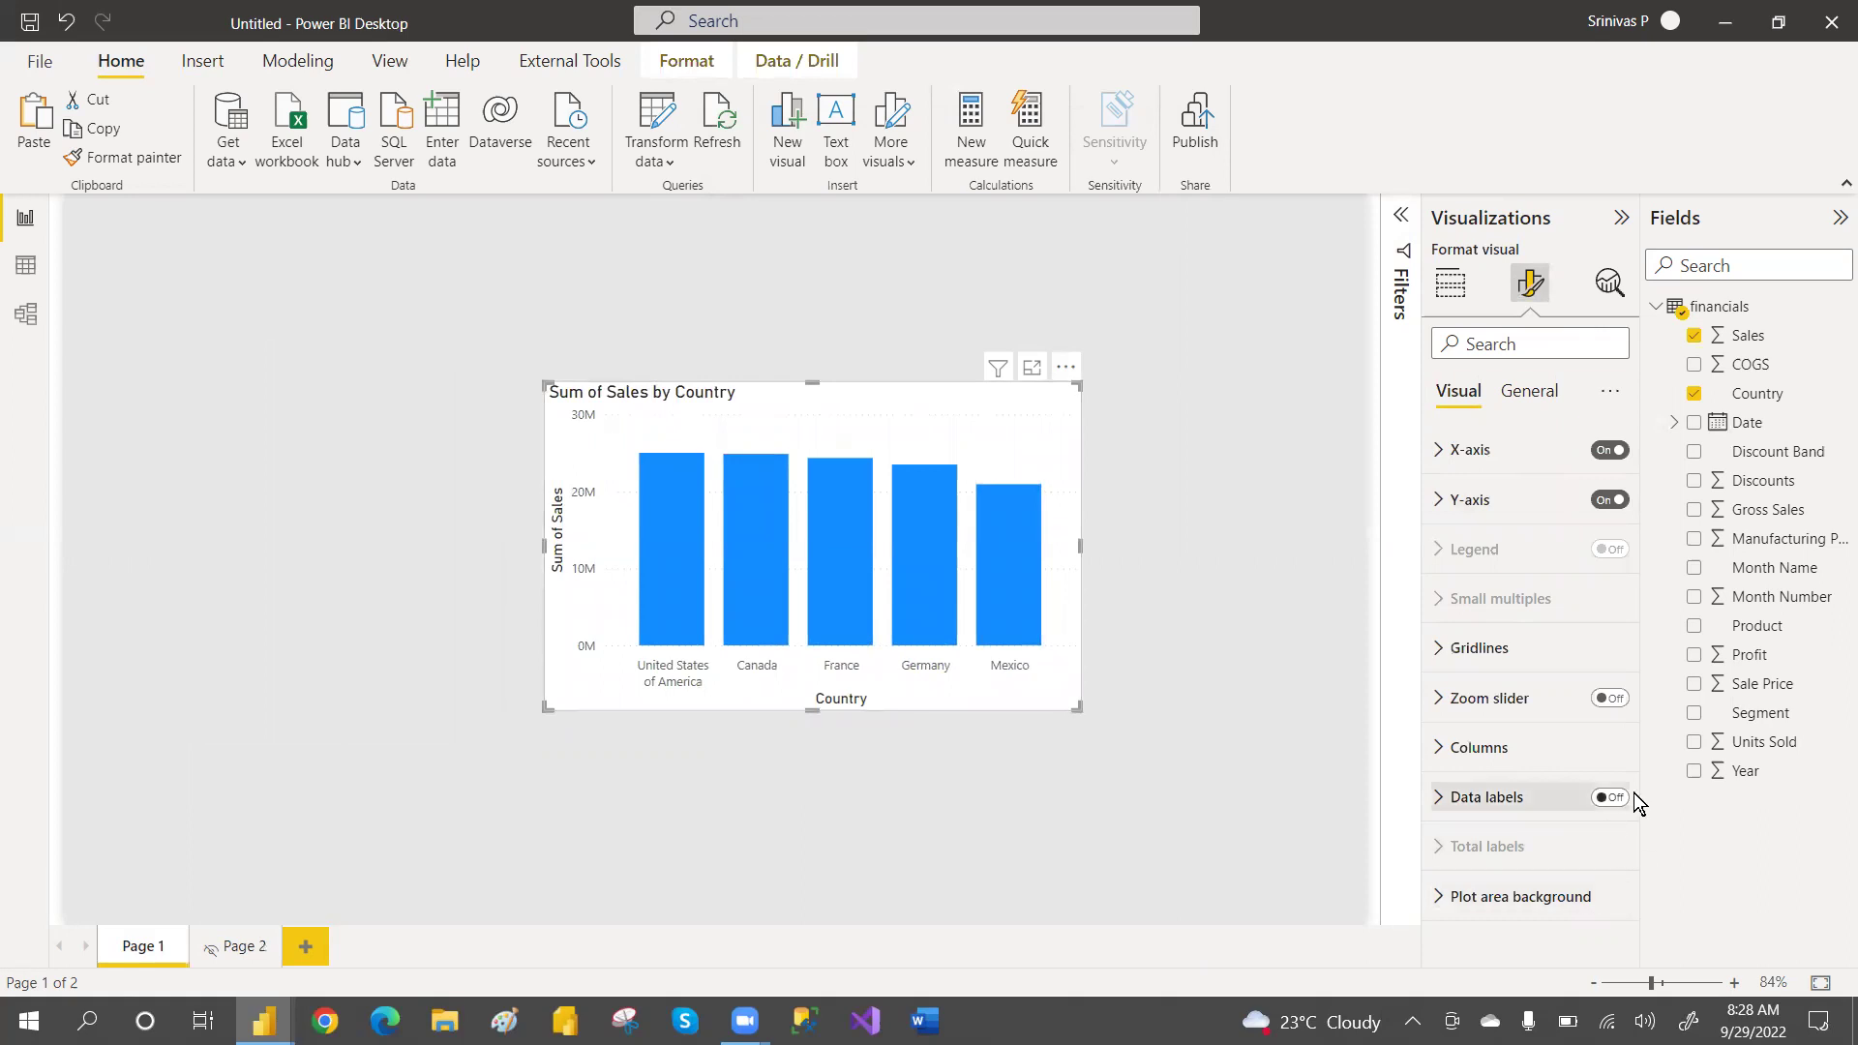
Assign Page 2 as the chart's report page tooltip and check the tooltip on several country columns
left_click(1534, 390)
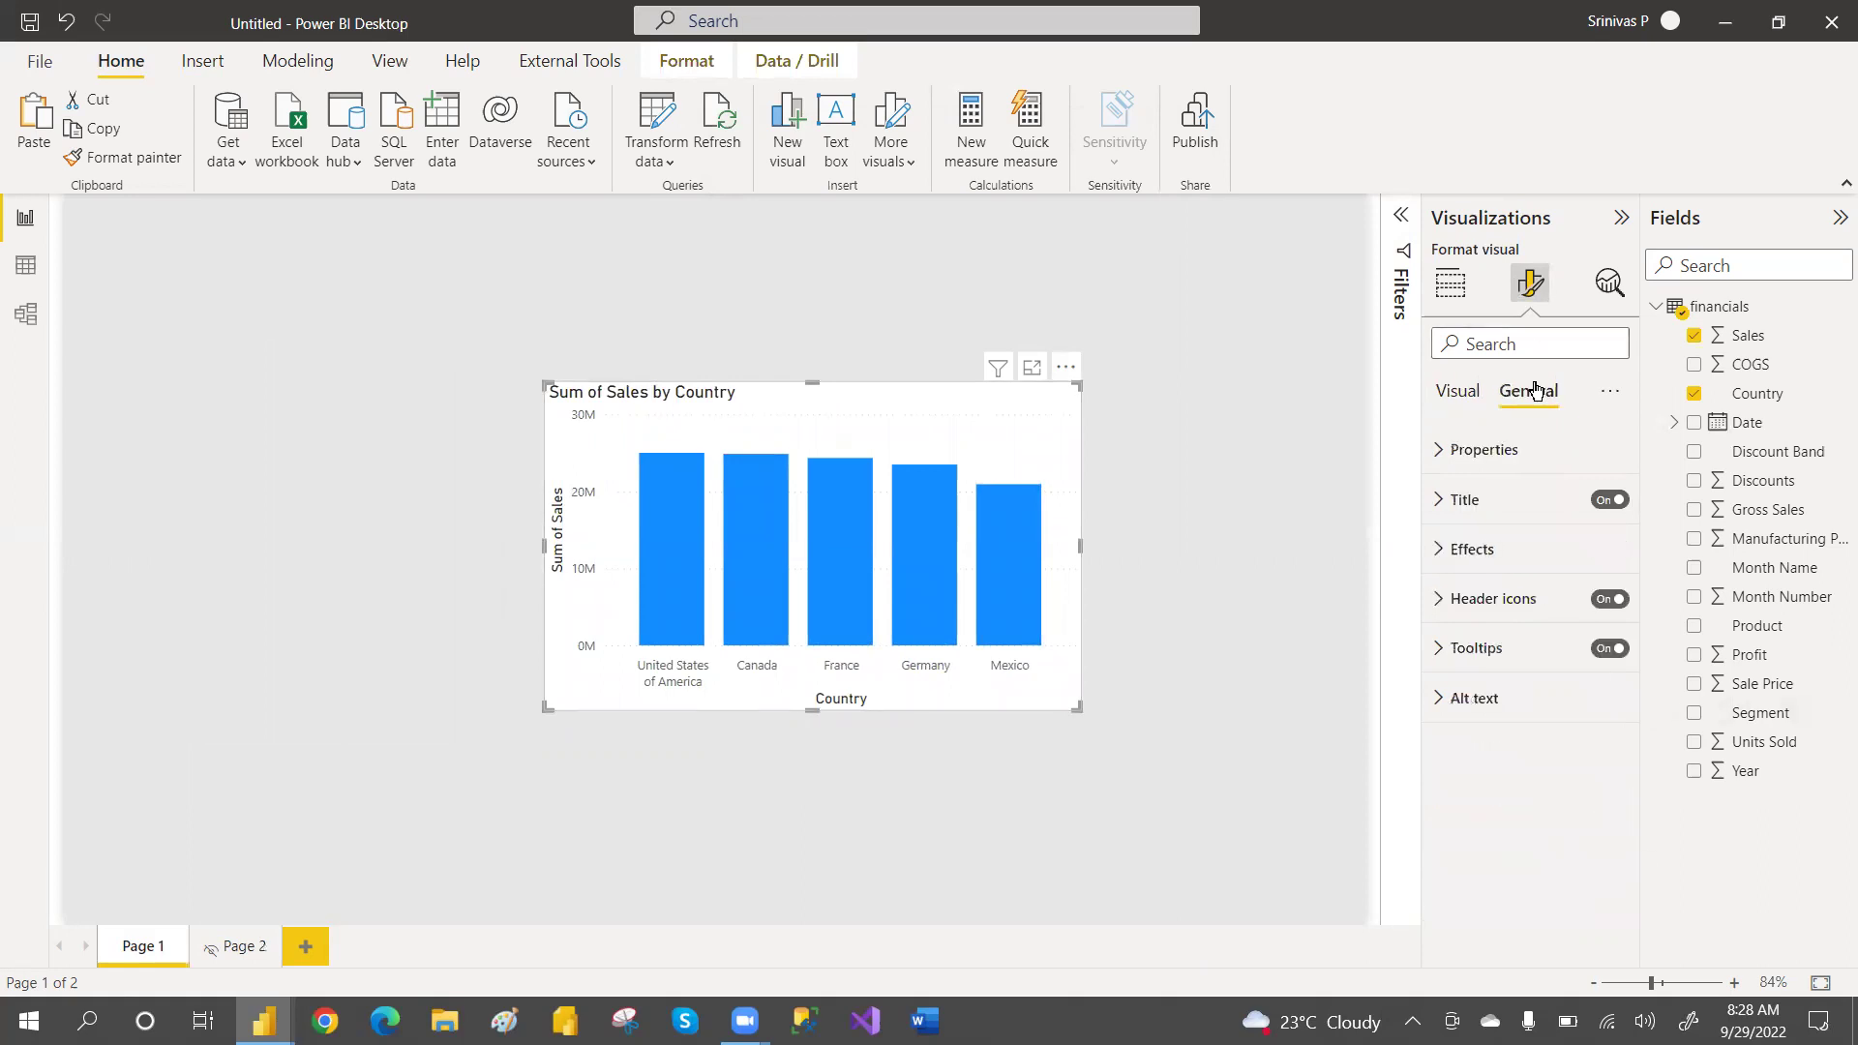
left_click(1435, 648)
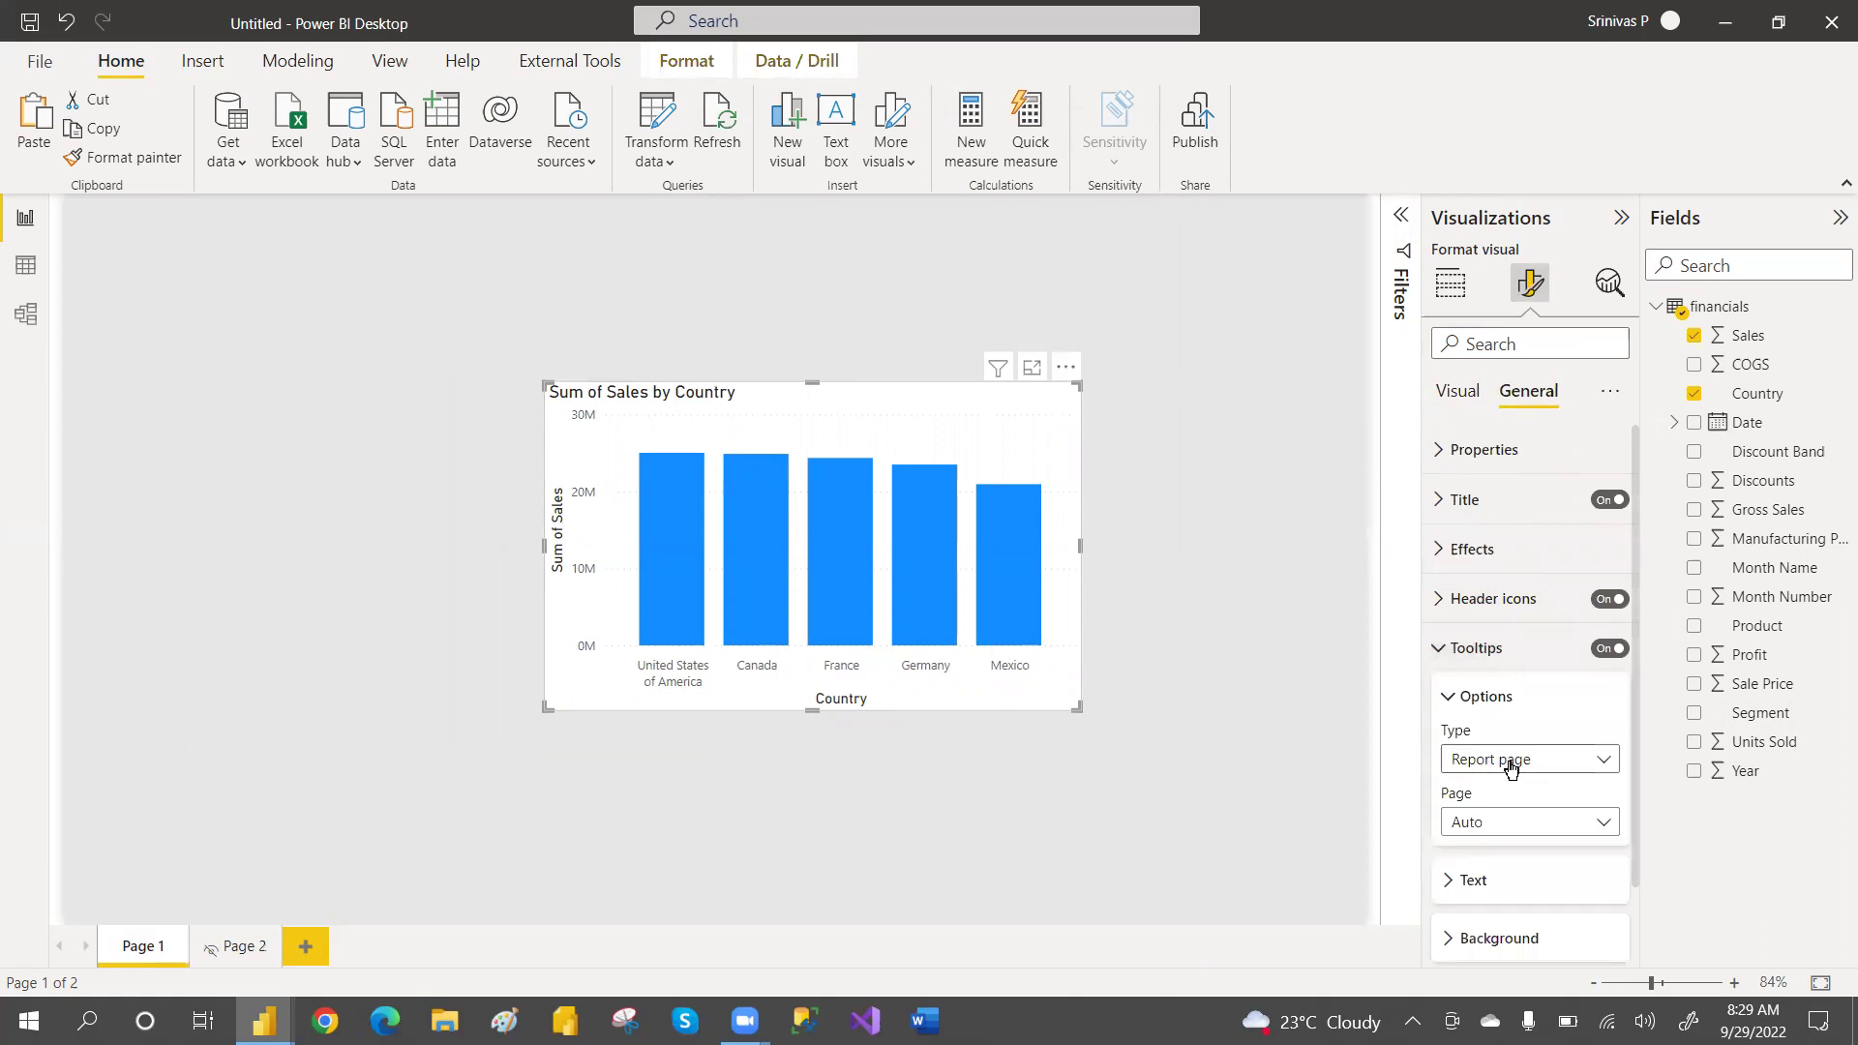
left_click(1496, 822)
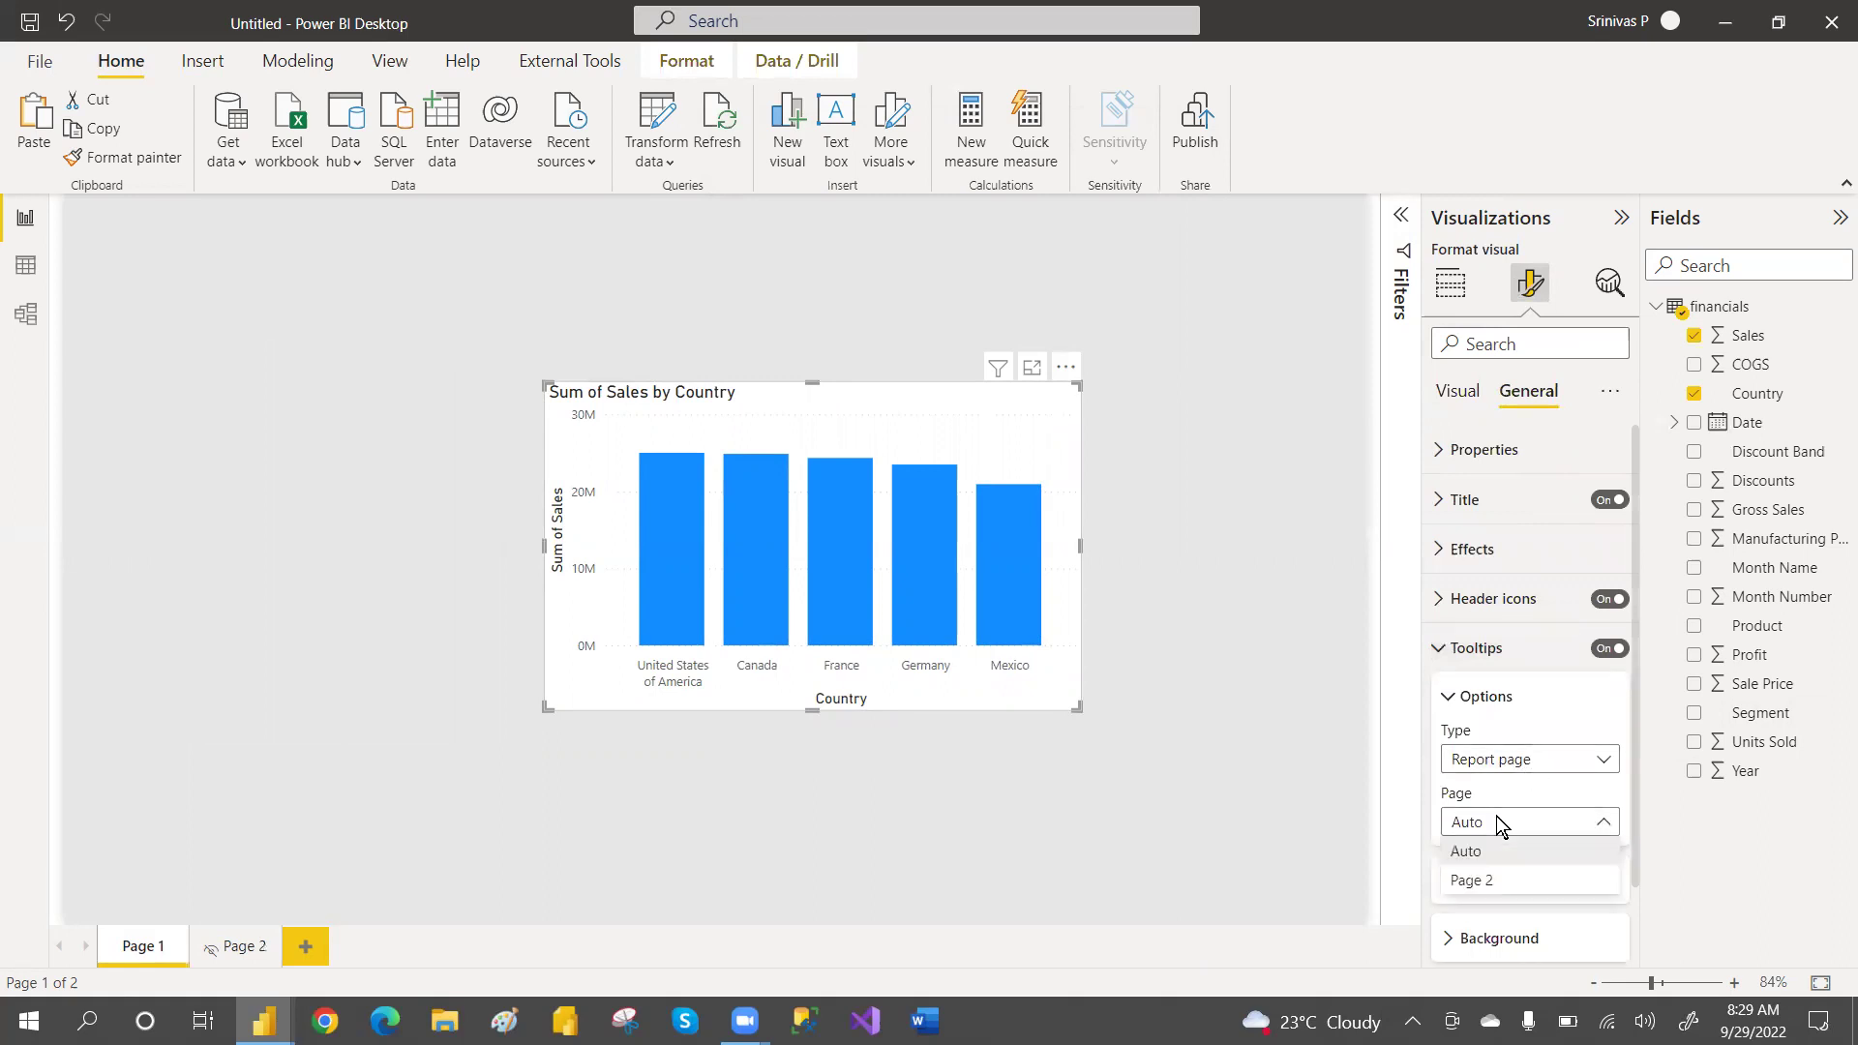
left_click(1491, 882)
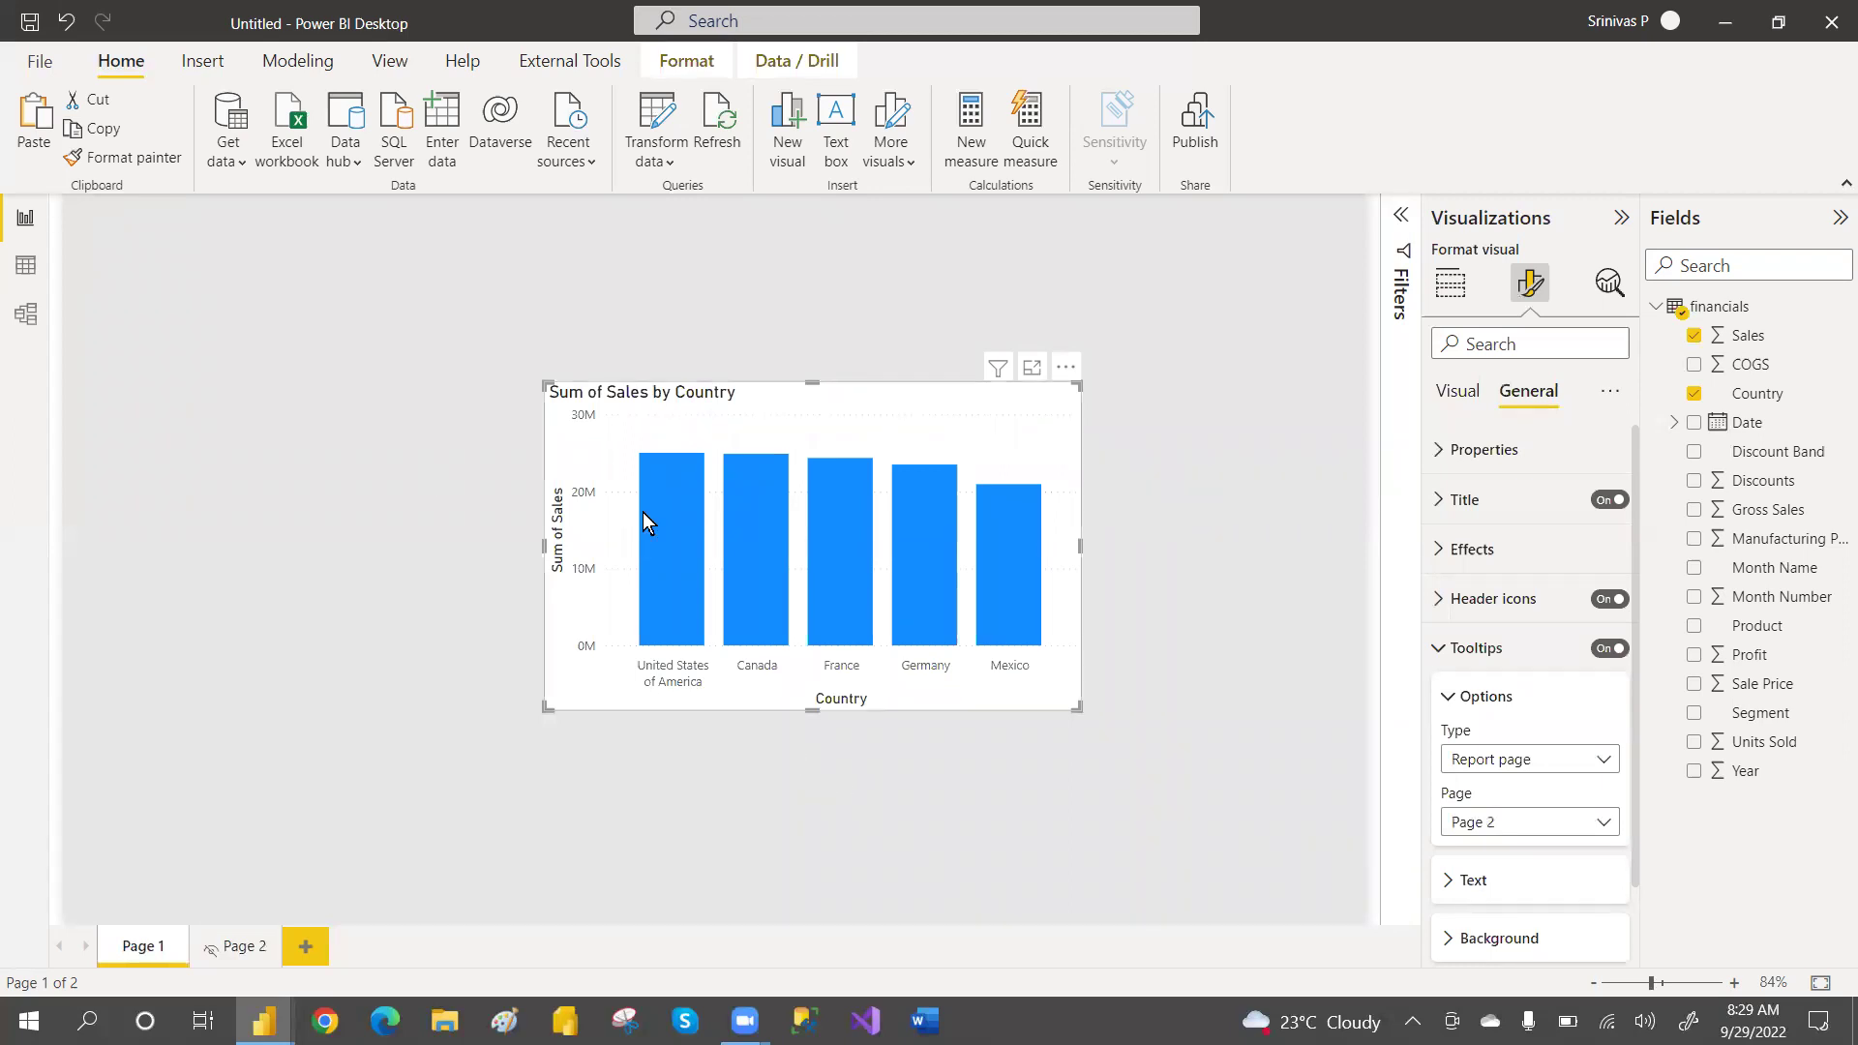
mouse_move(662, 519)
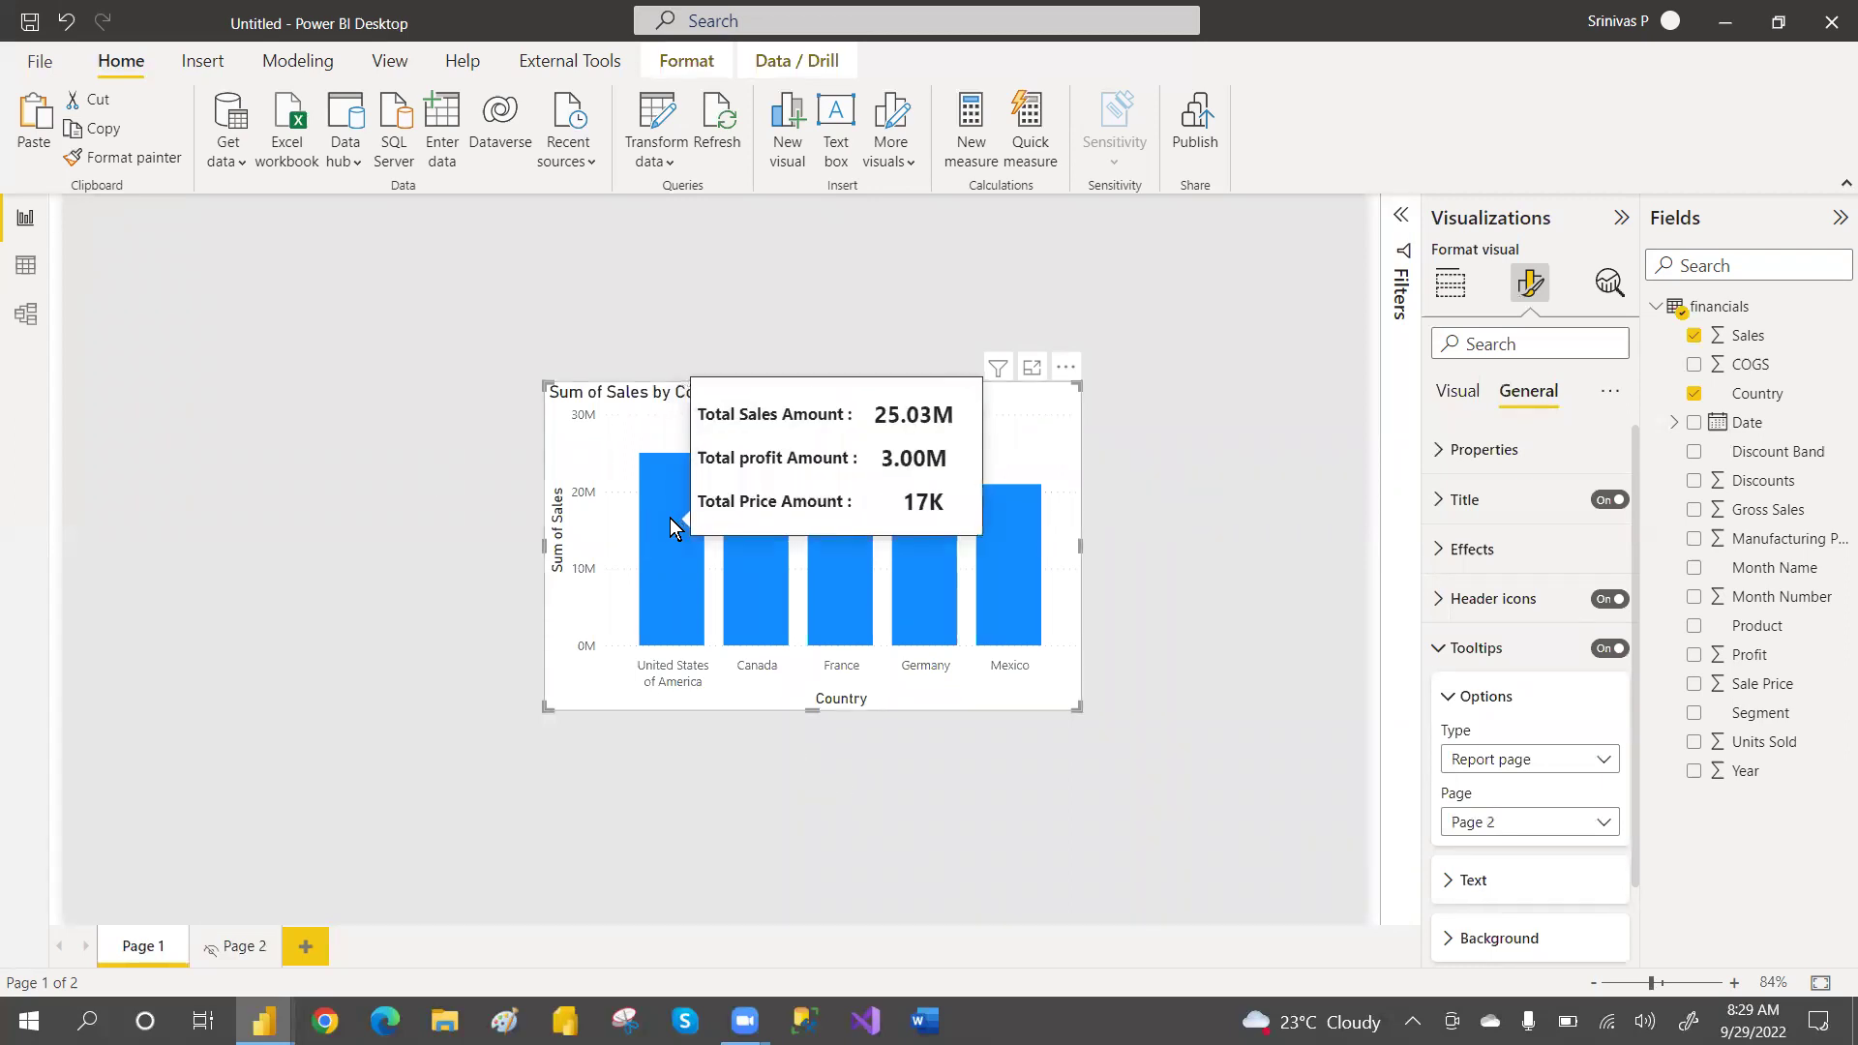
mouse_move(768, 548)
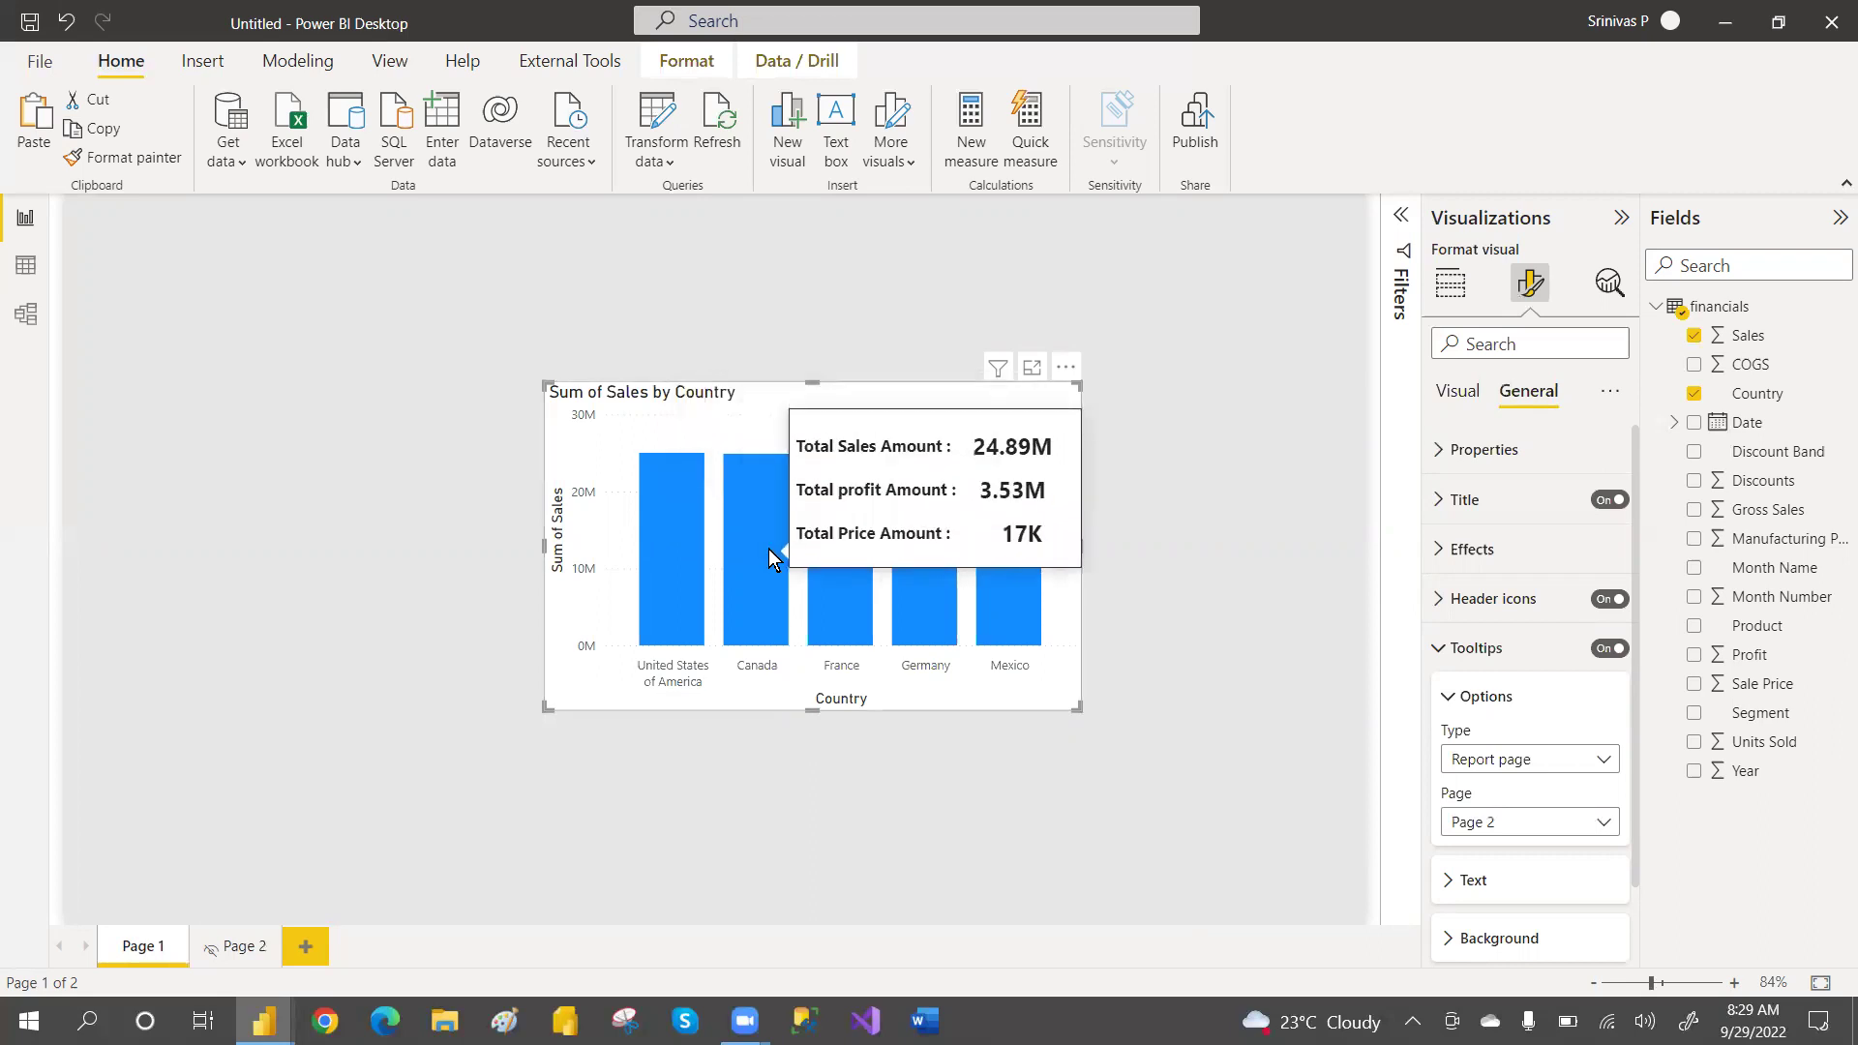
mouse_move(834, 573)
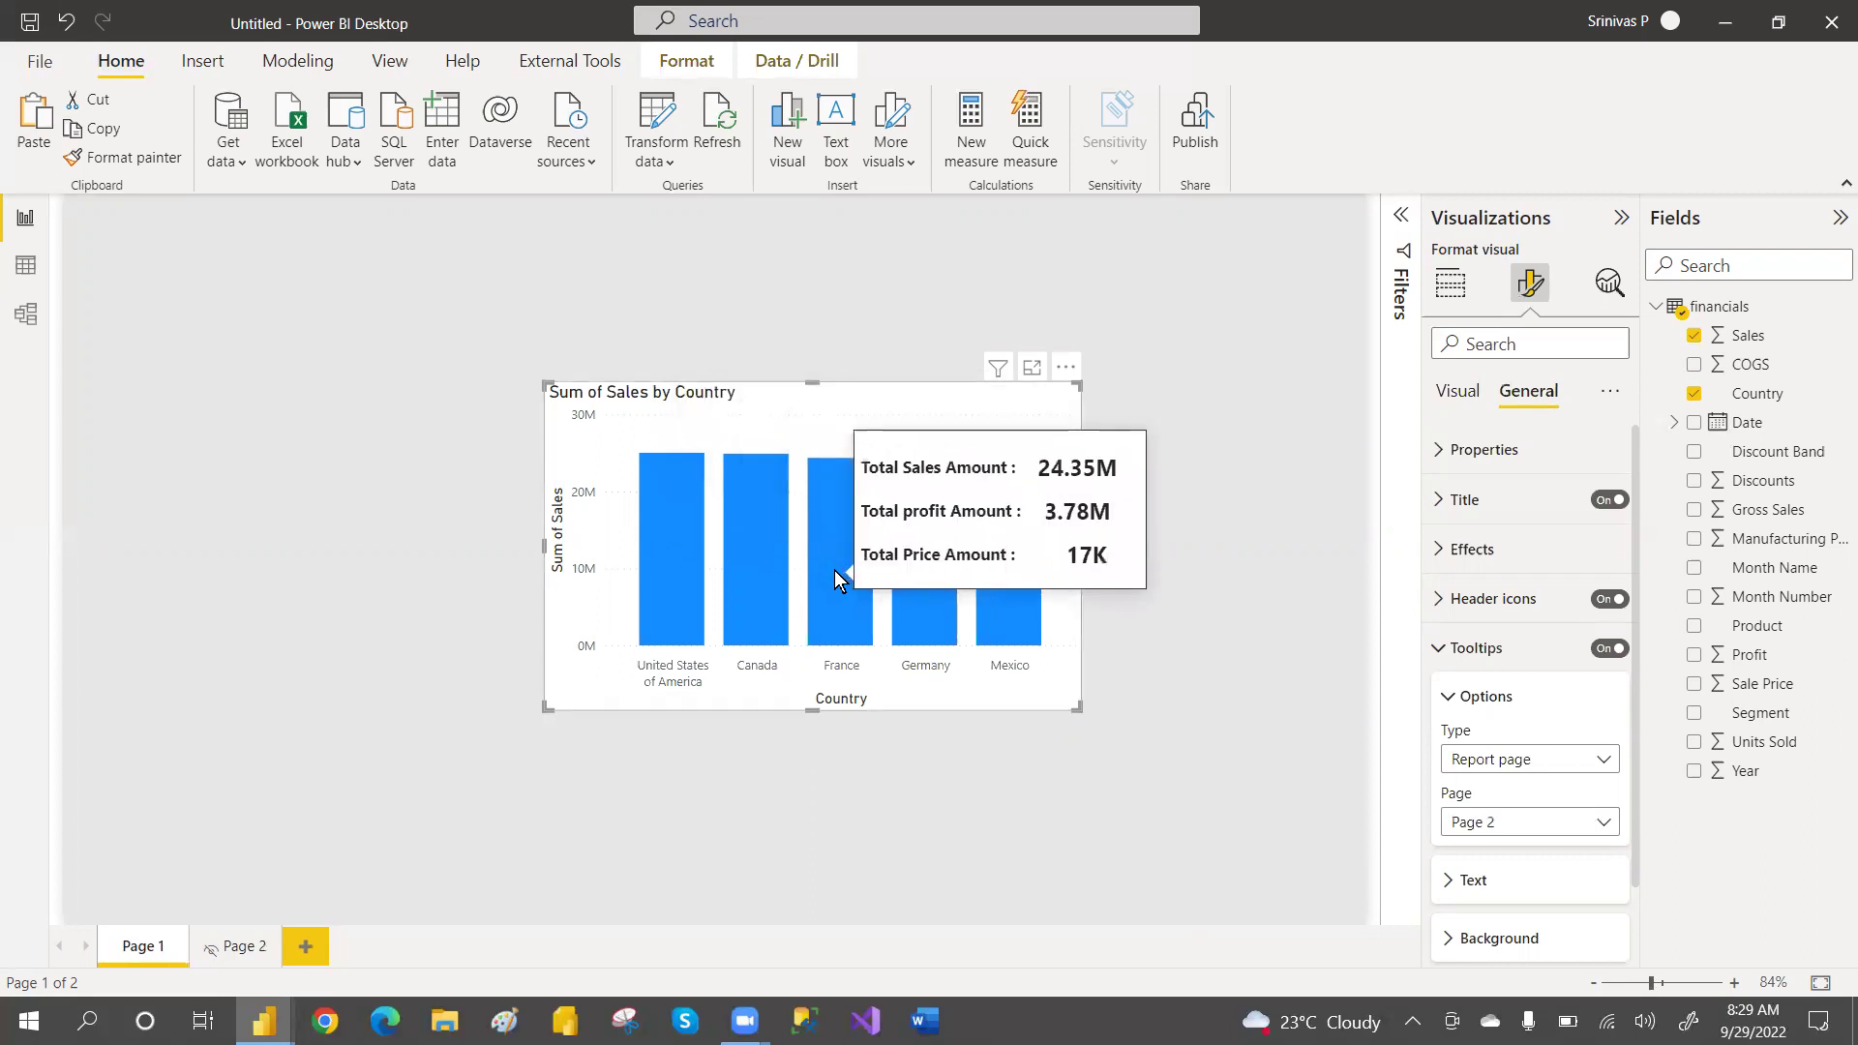
mouse_move(1000, 592)
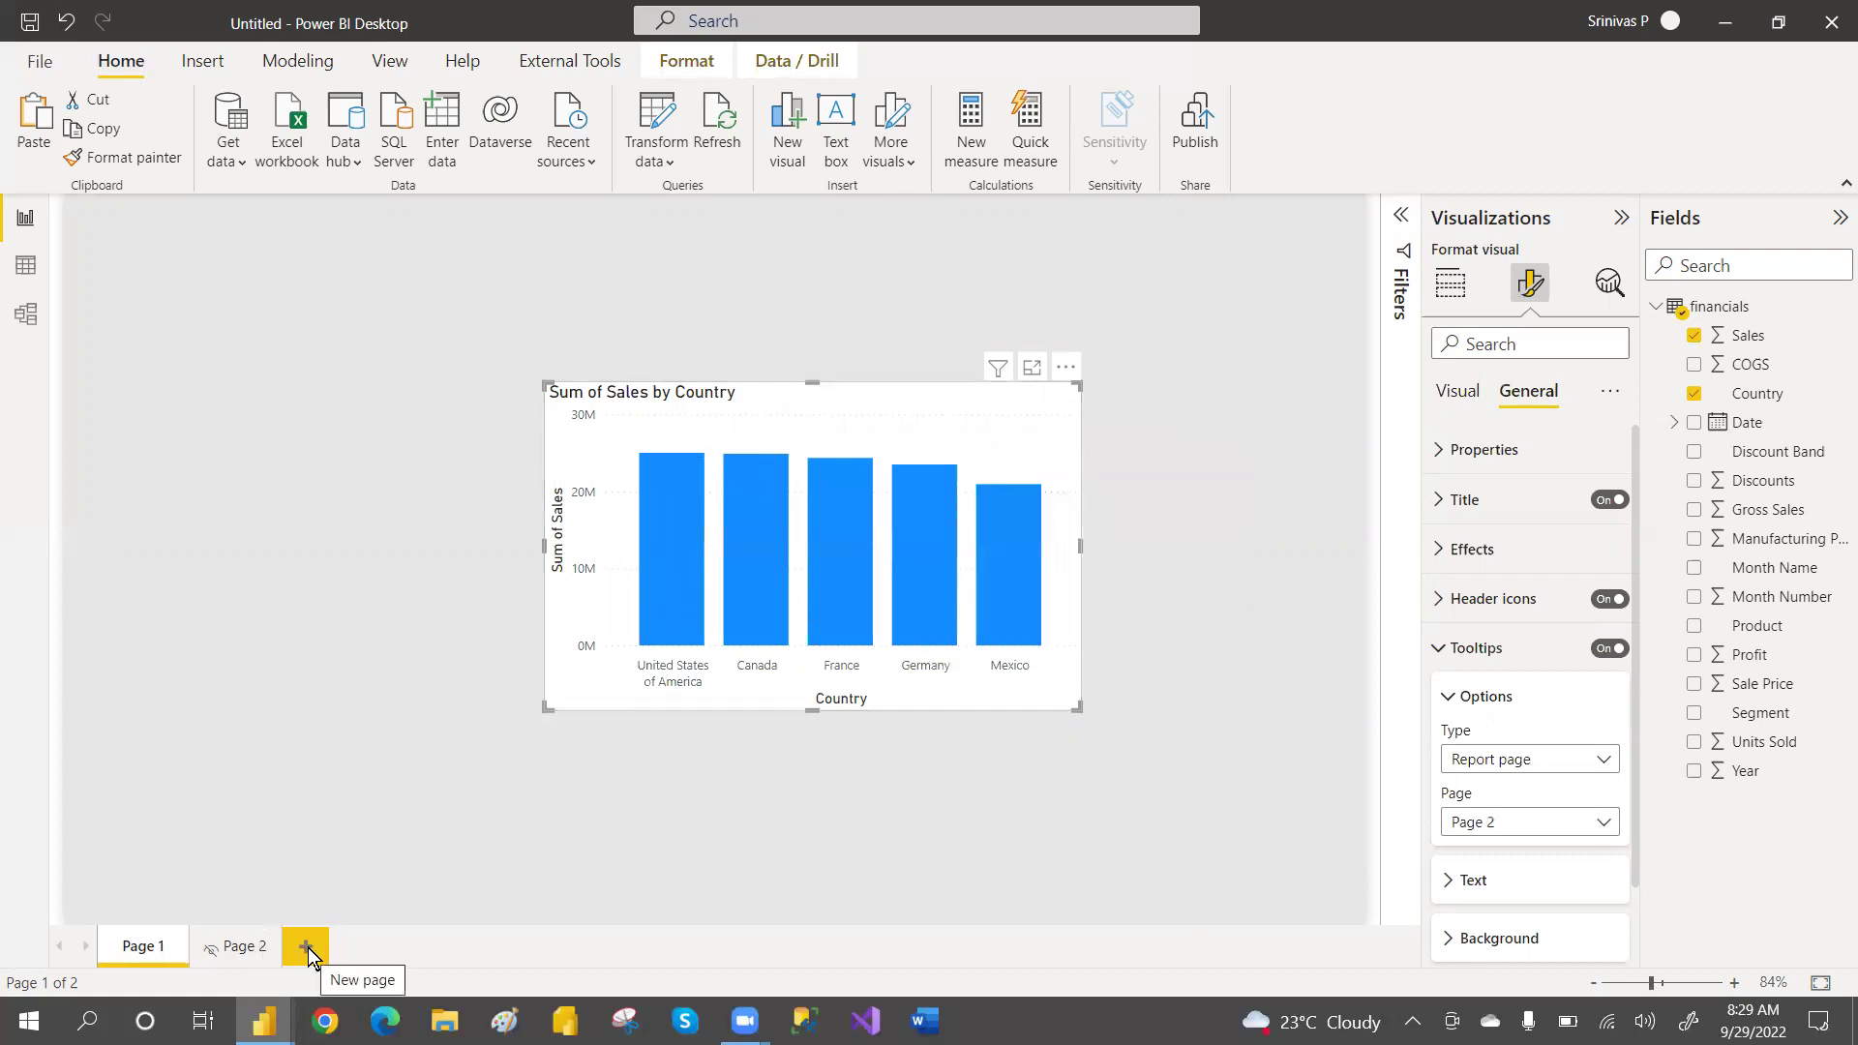
Shift the Sum of Sales by Country chart slightly left, duplicate it and place the copy to its right
left_click_drag(762, 427, 618, 411)
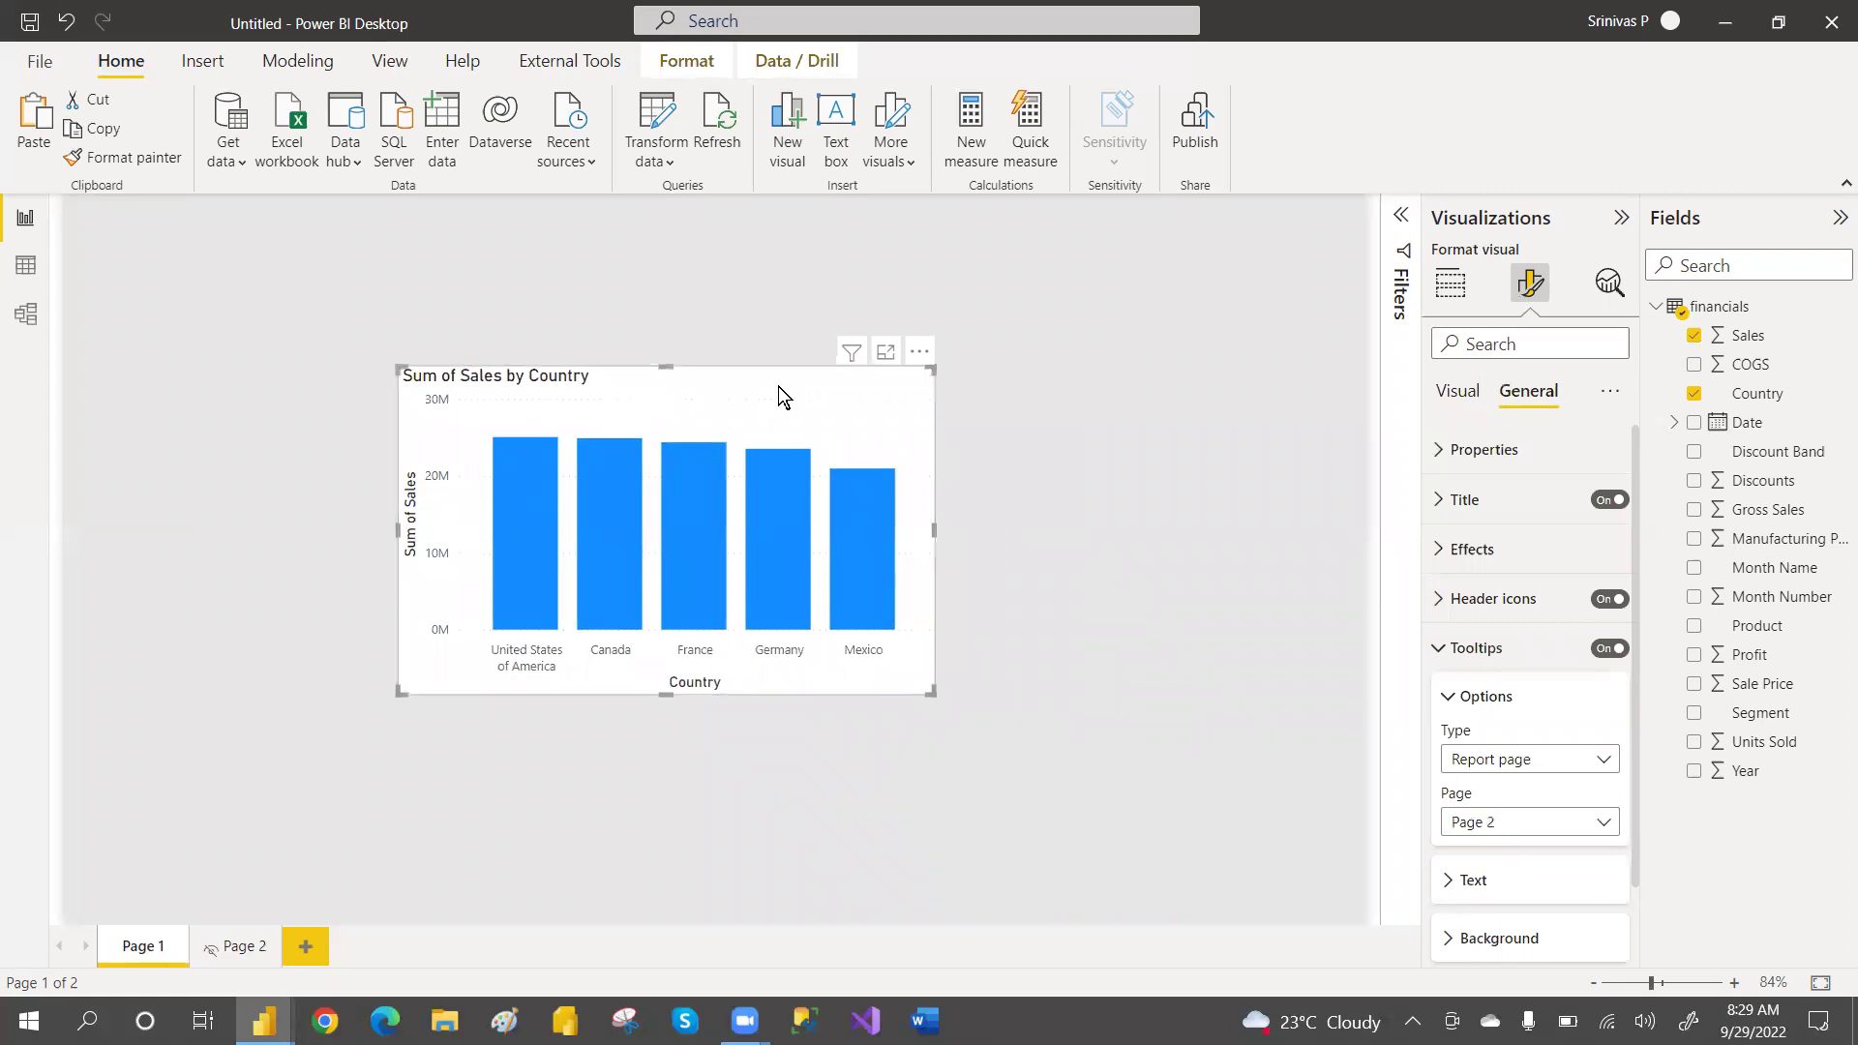
key("ctrl+c")
key("ctrl+v")
left_click_drag(762, 403, 1232, 392)
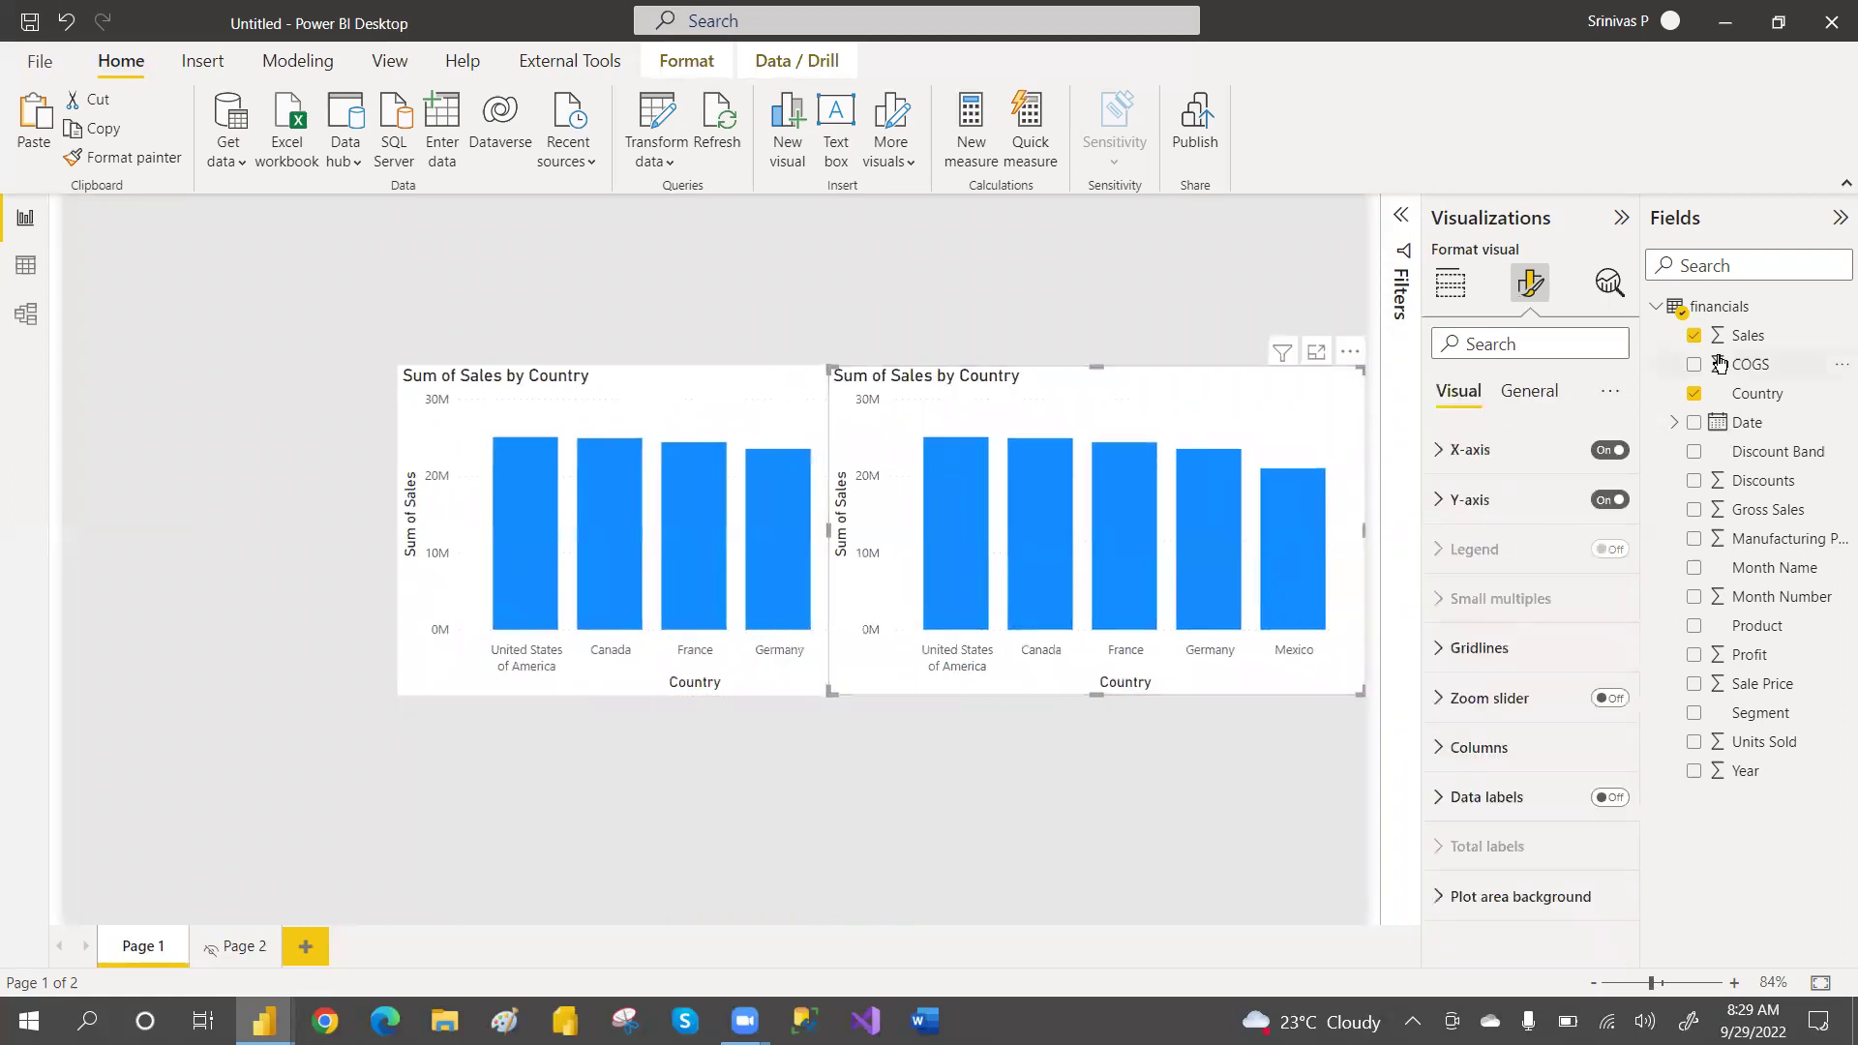
Convert the copied Sum of Sales by Country chart to a pie chart and arrange both charts side by side further left
left_click(1448, 285)
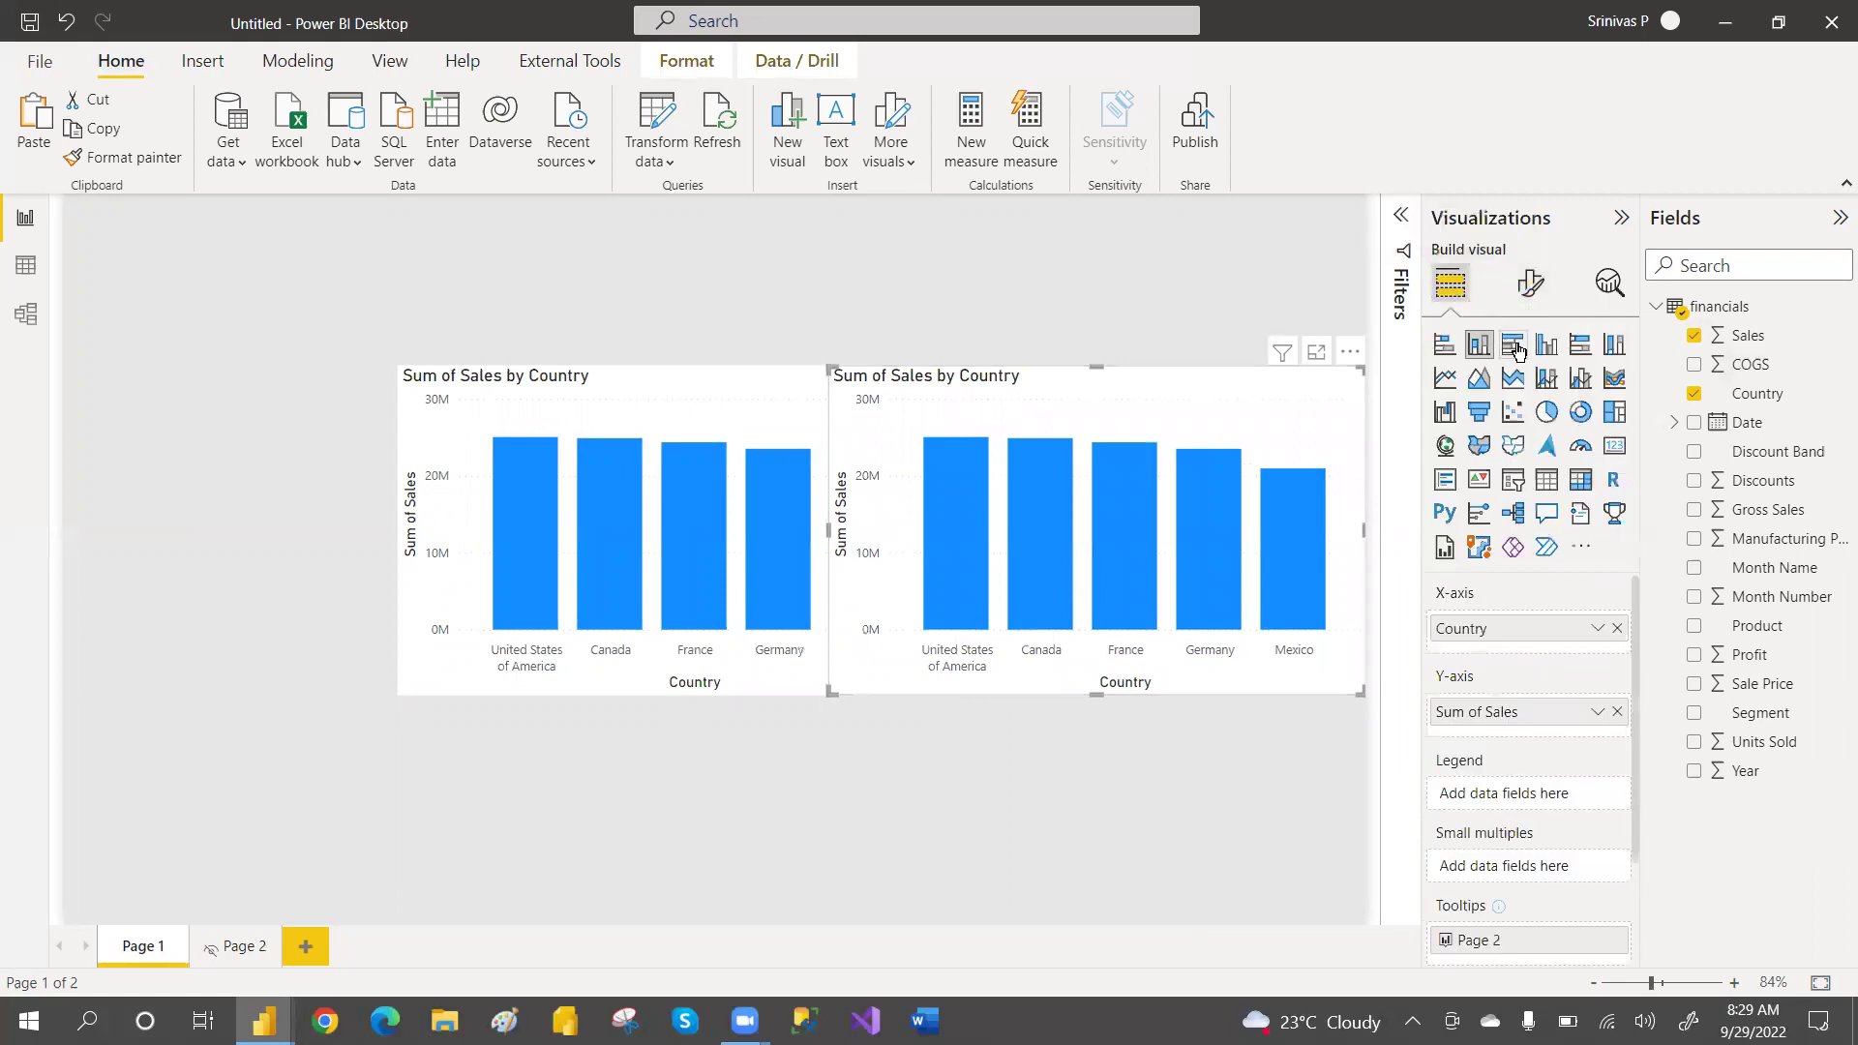
left_click(1545, 414)
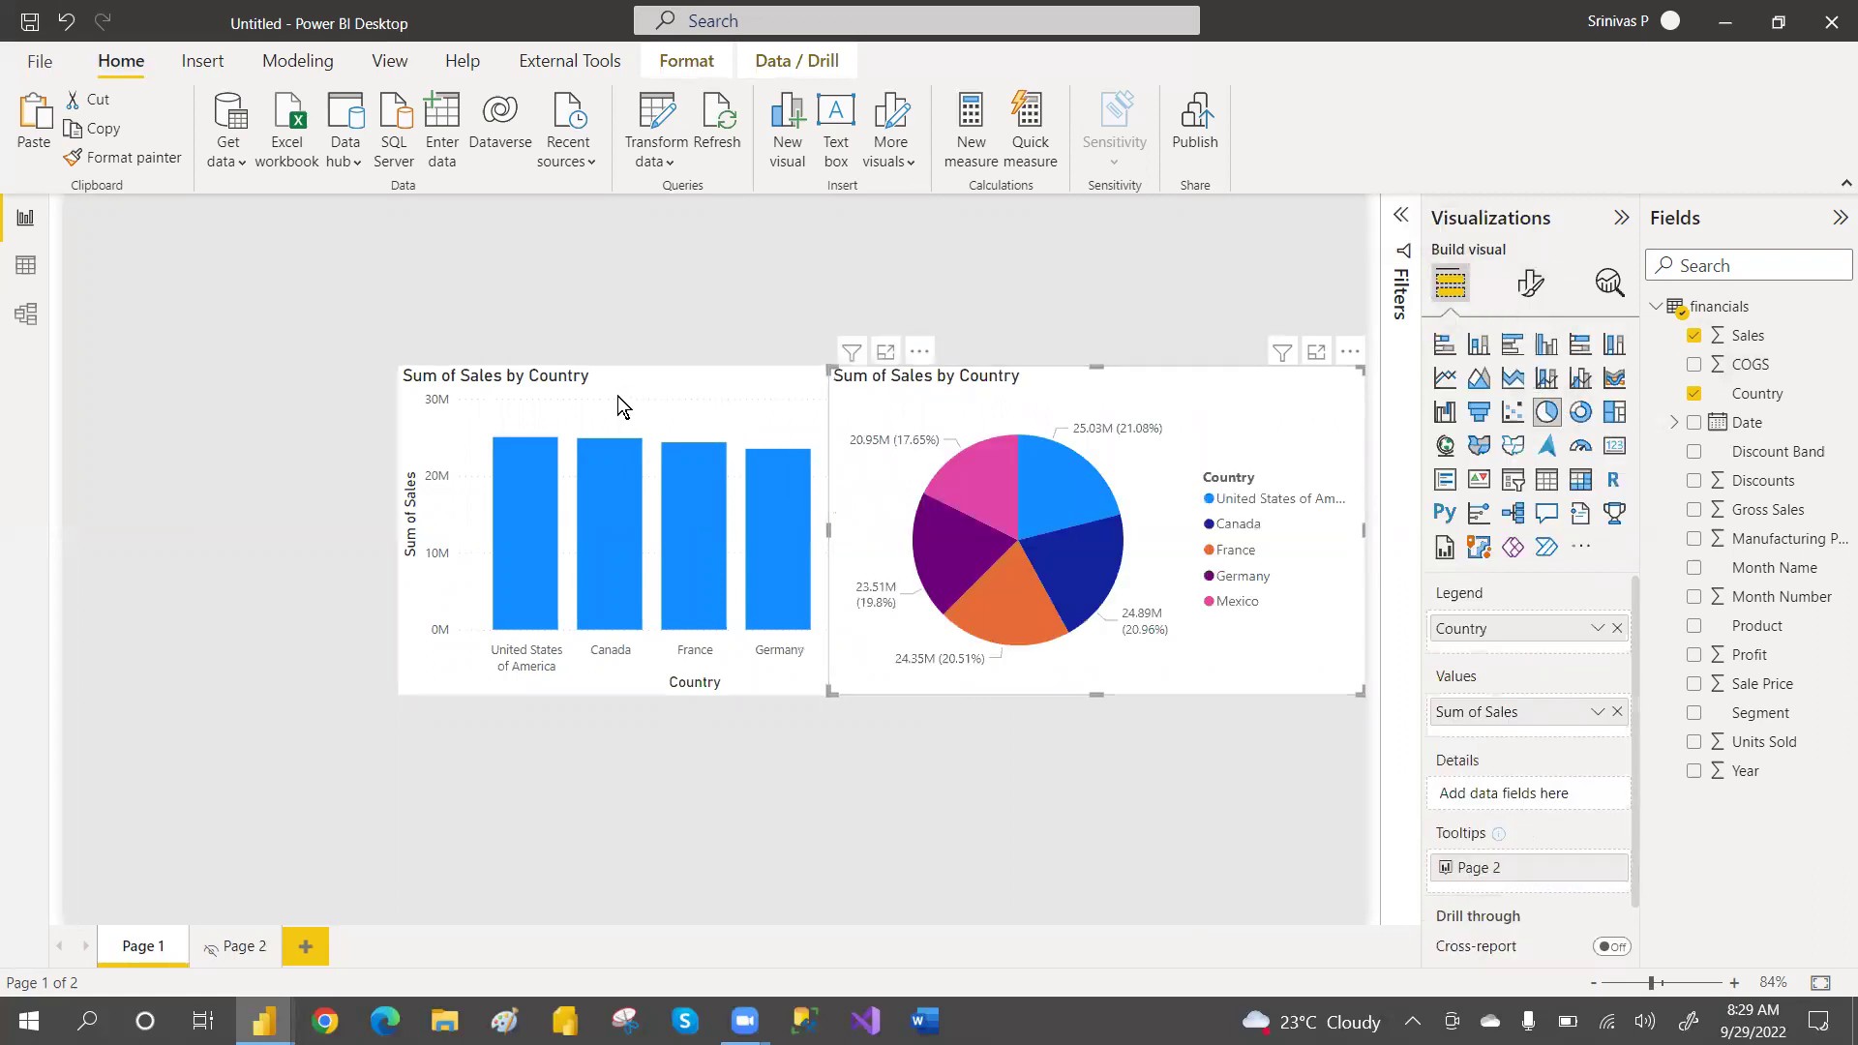
left_click_drag(617, 397, 551, 392)
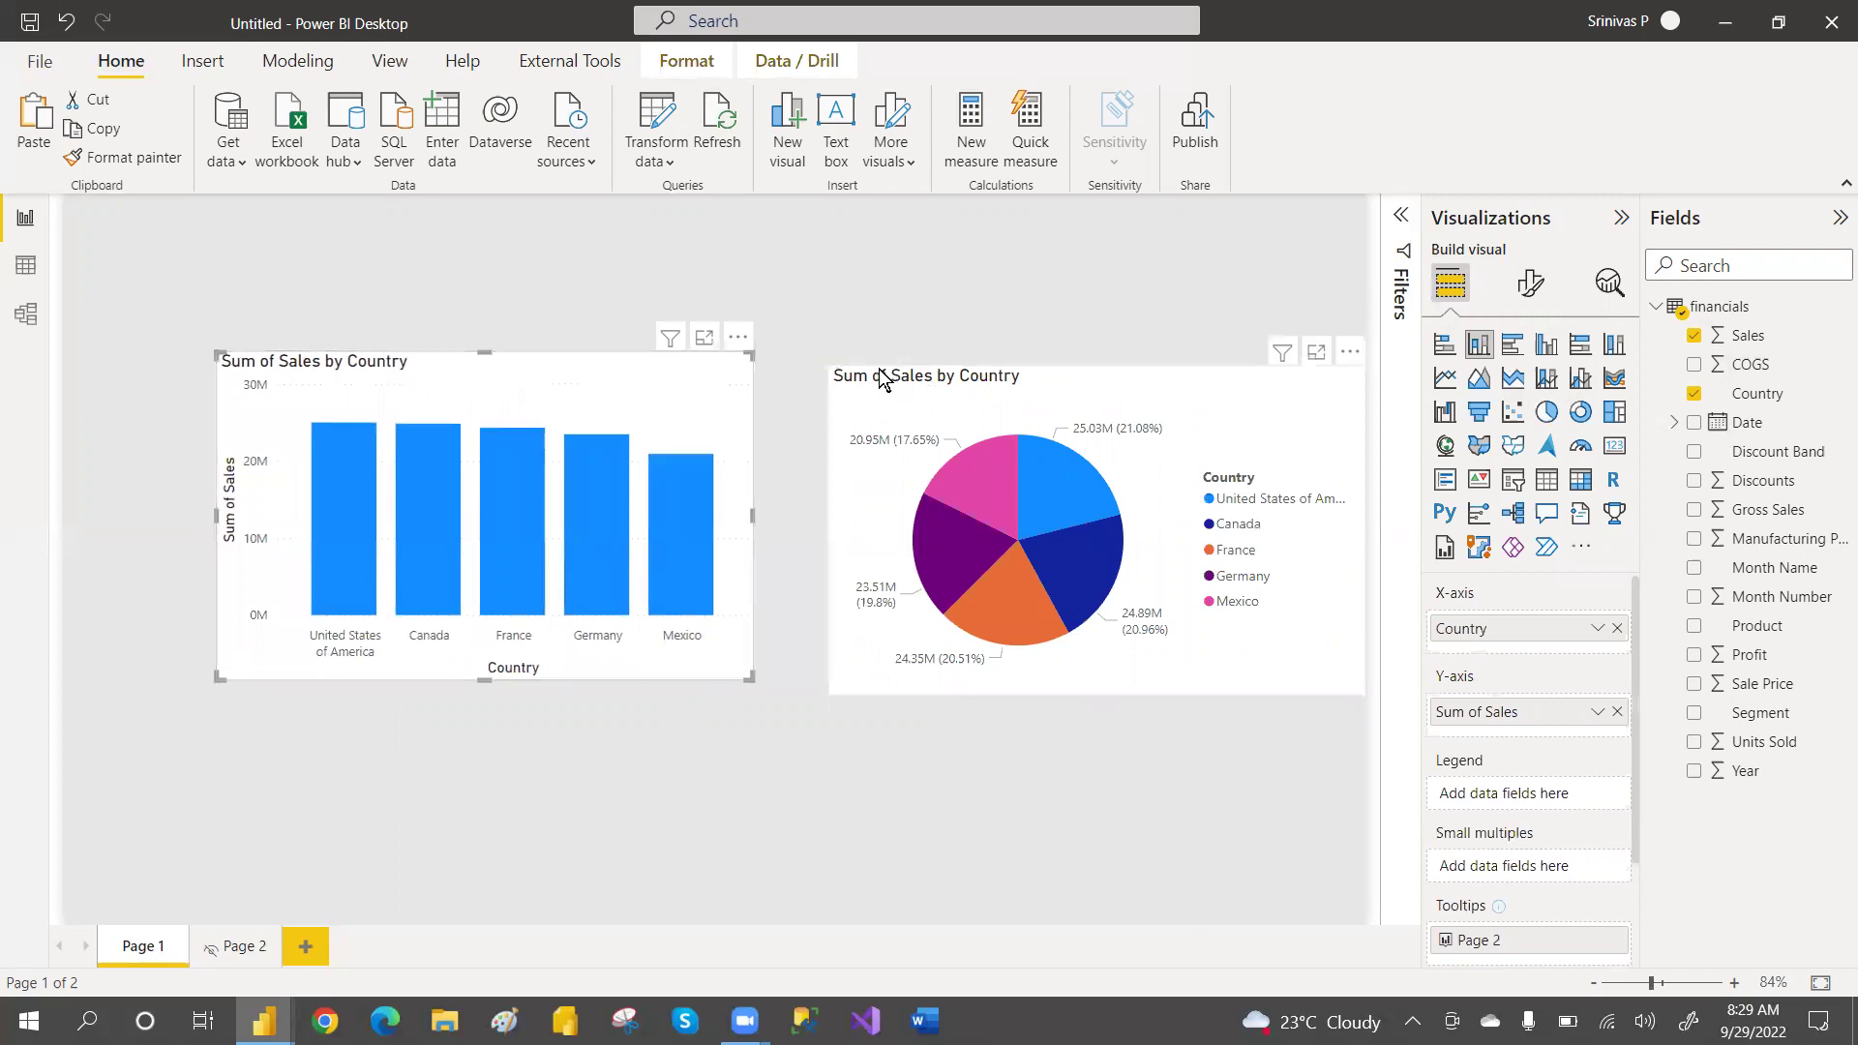
left_click_drag(882, 379, 825, 365)
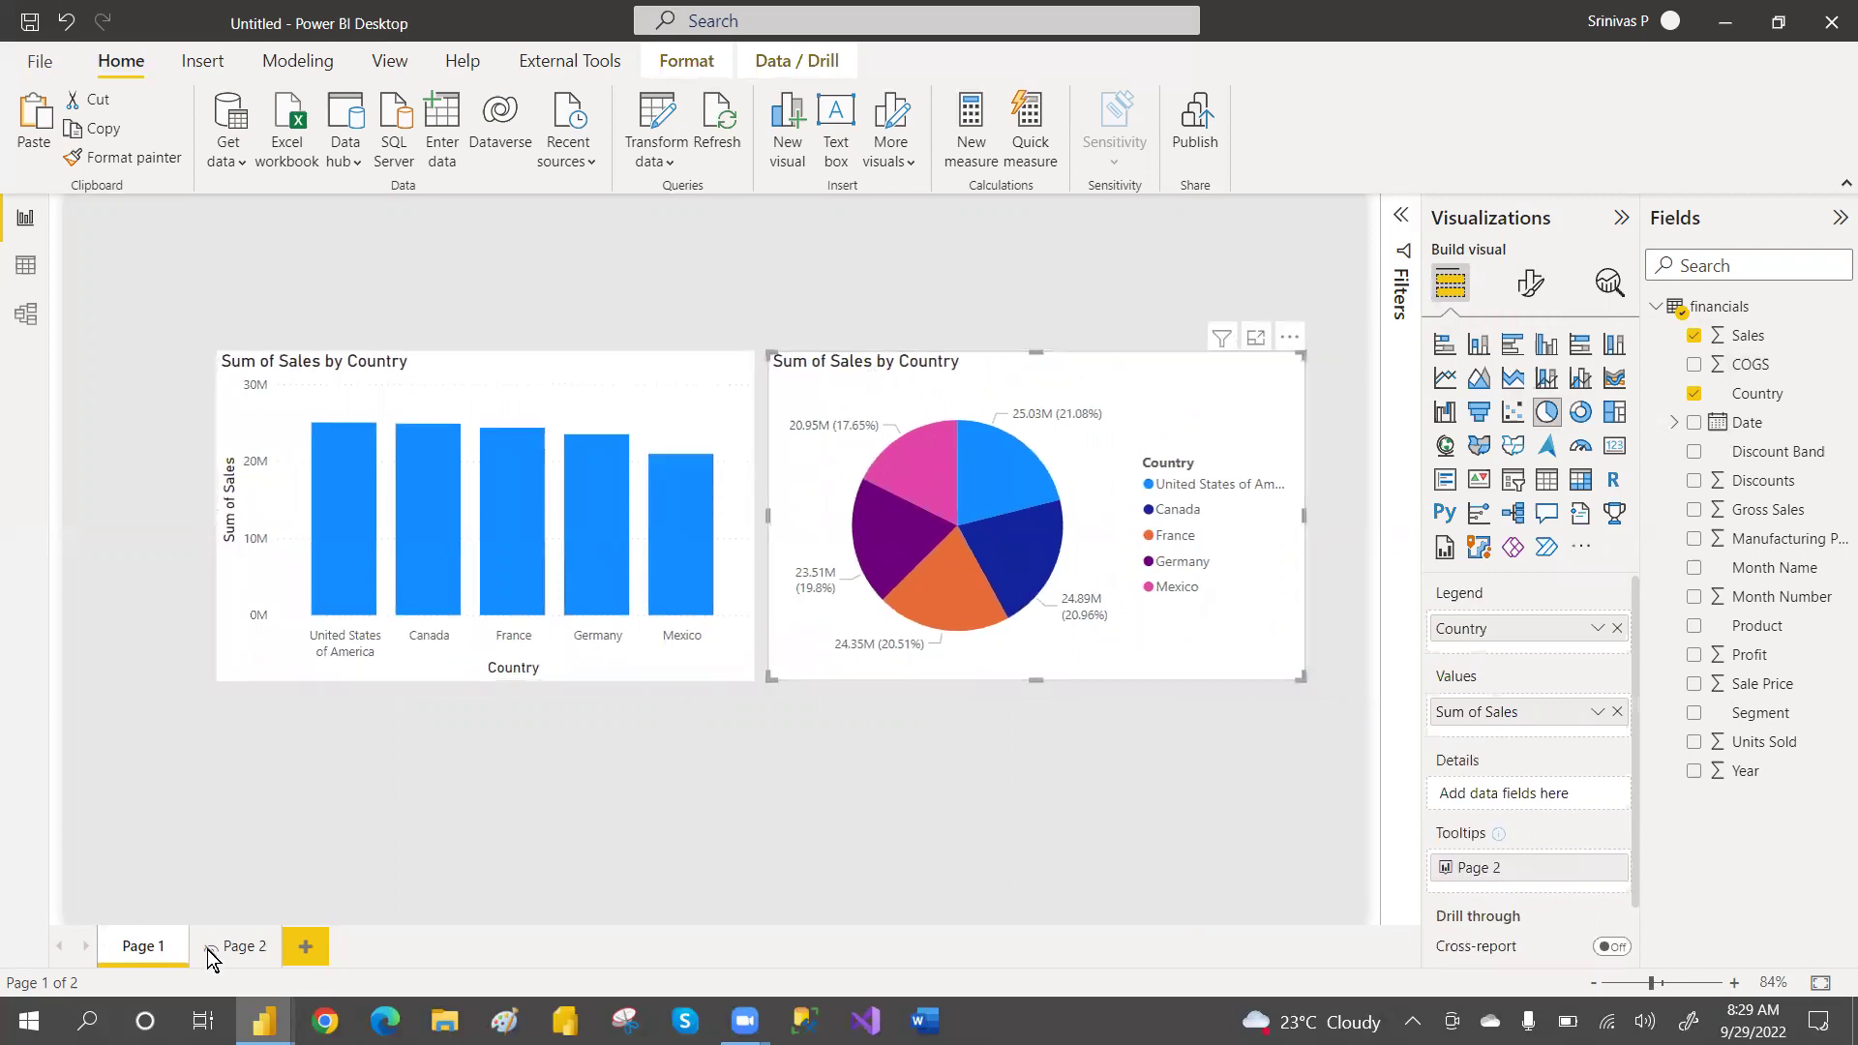
Add a new report page, Page 3, and allow it to be used as a tooltip
left_click(305, 947)
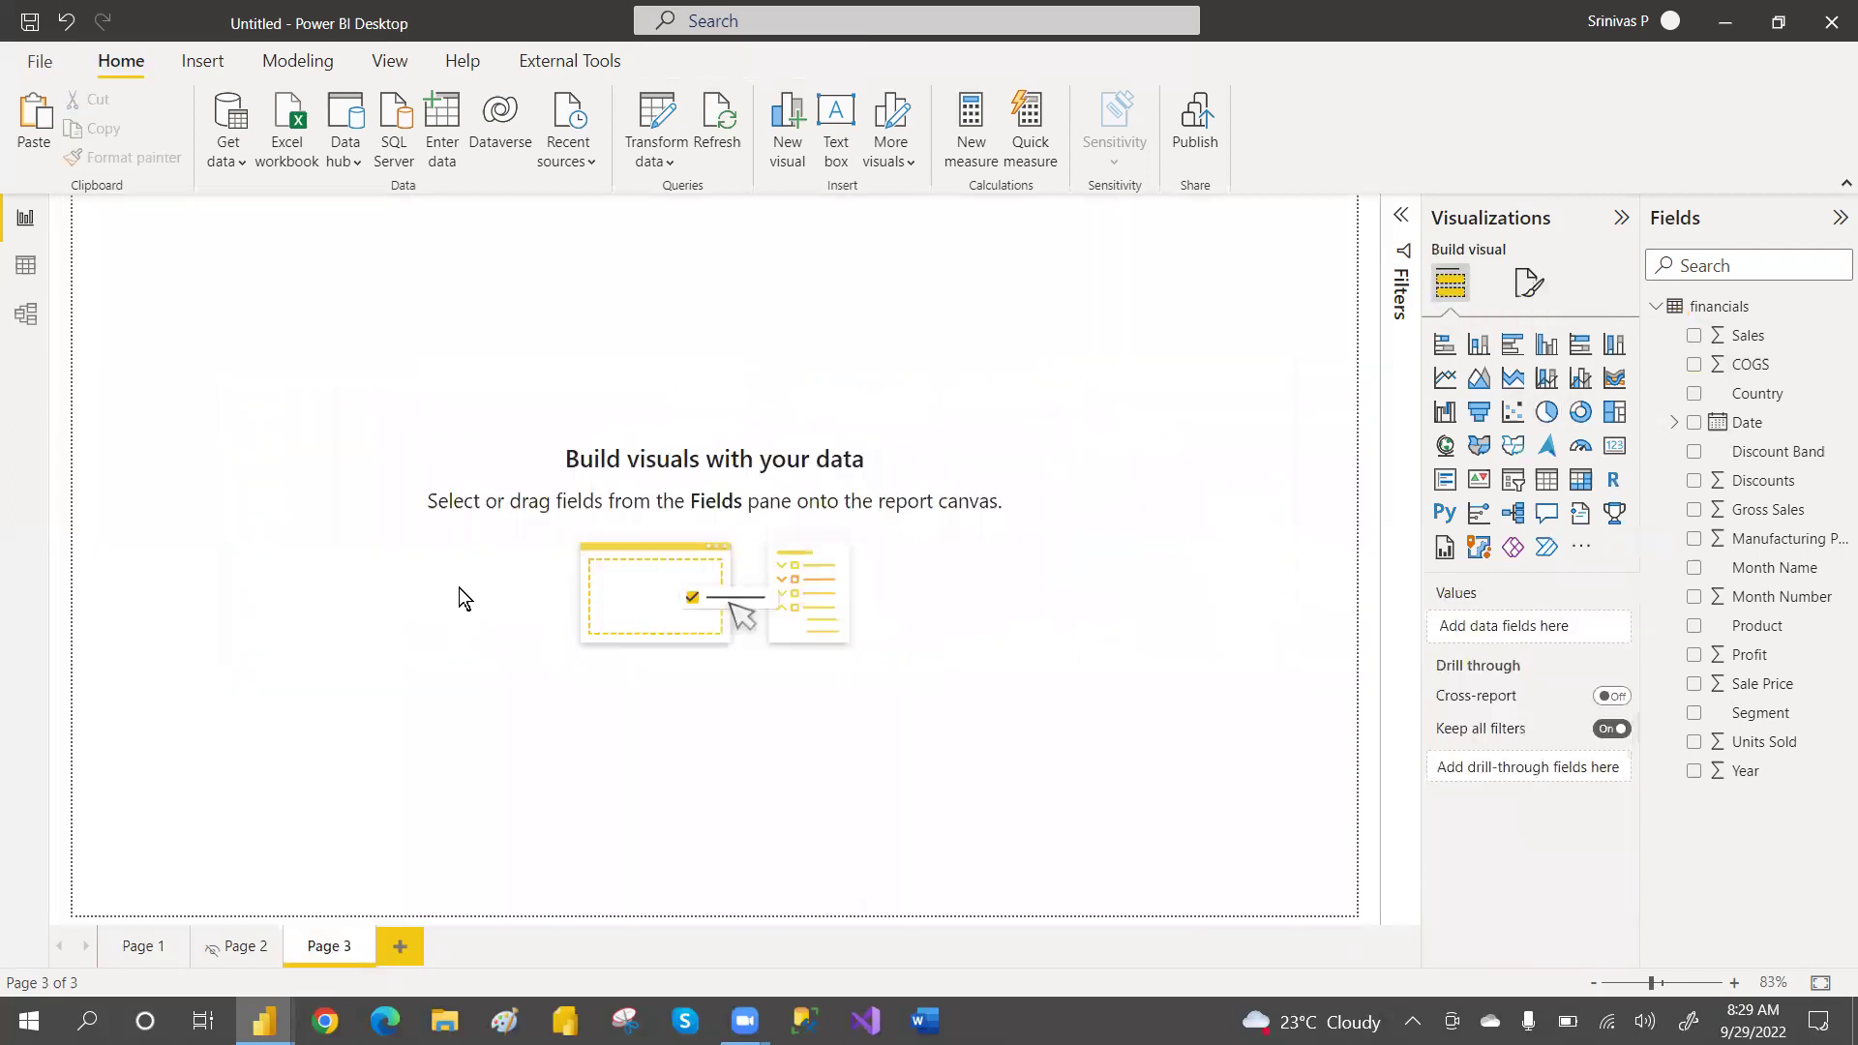
left_click(1526, 280)
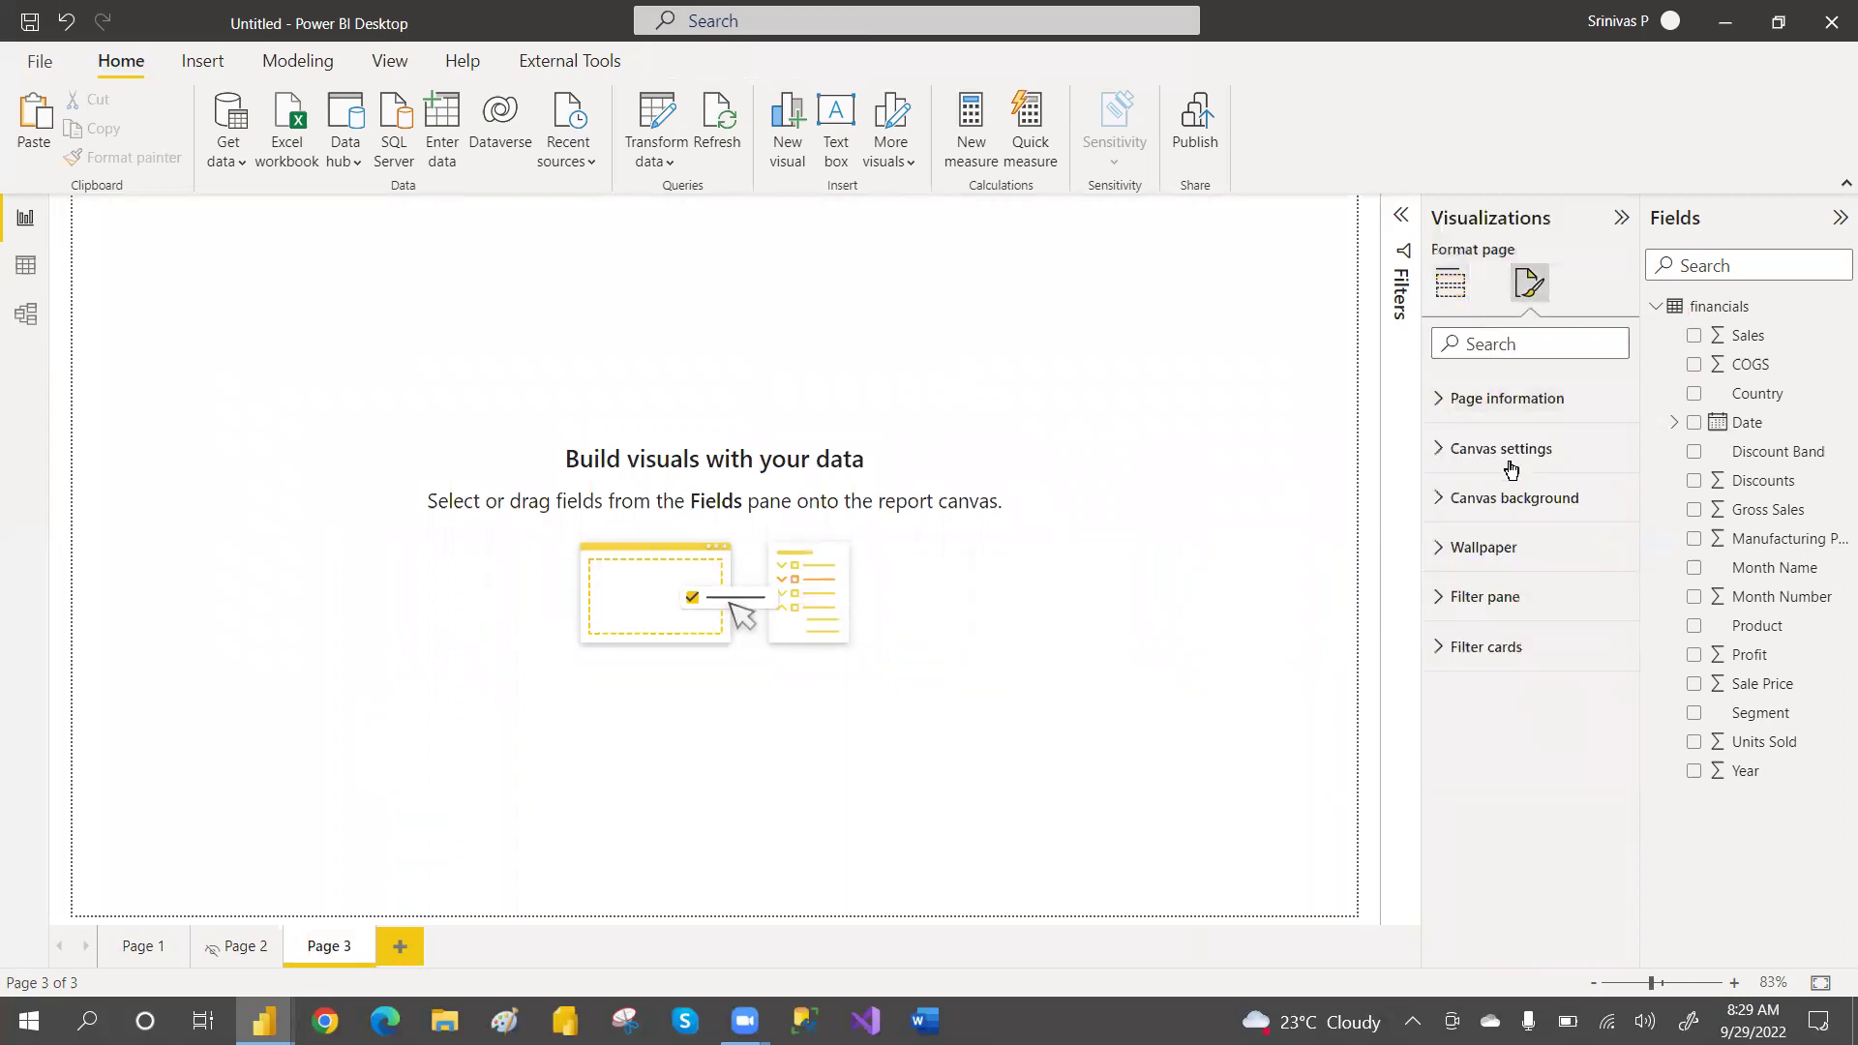
left_click(1450, 400)
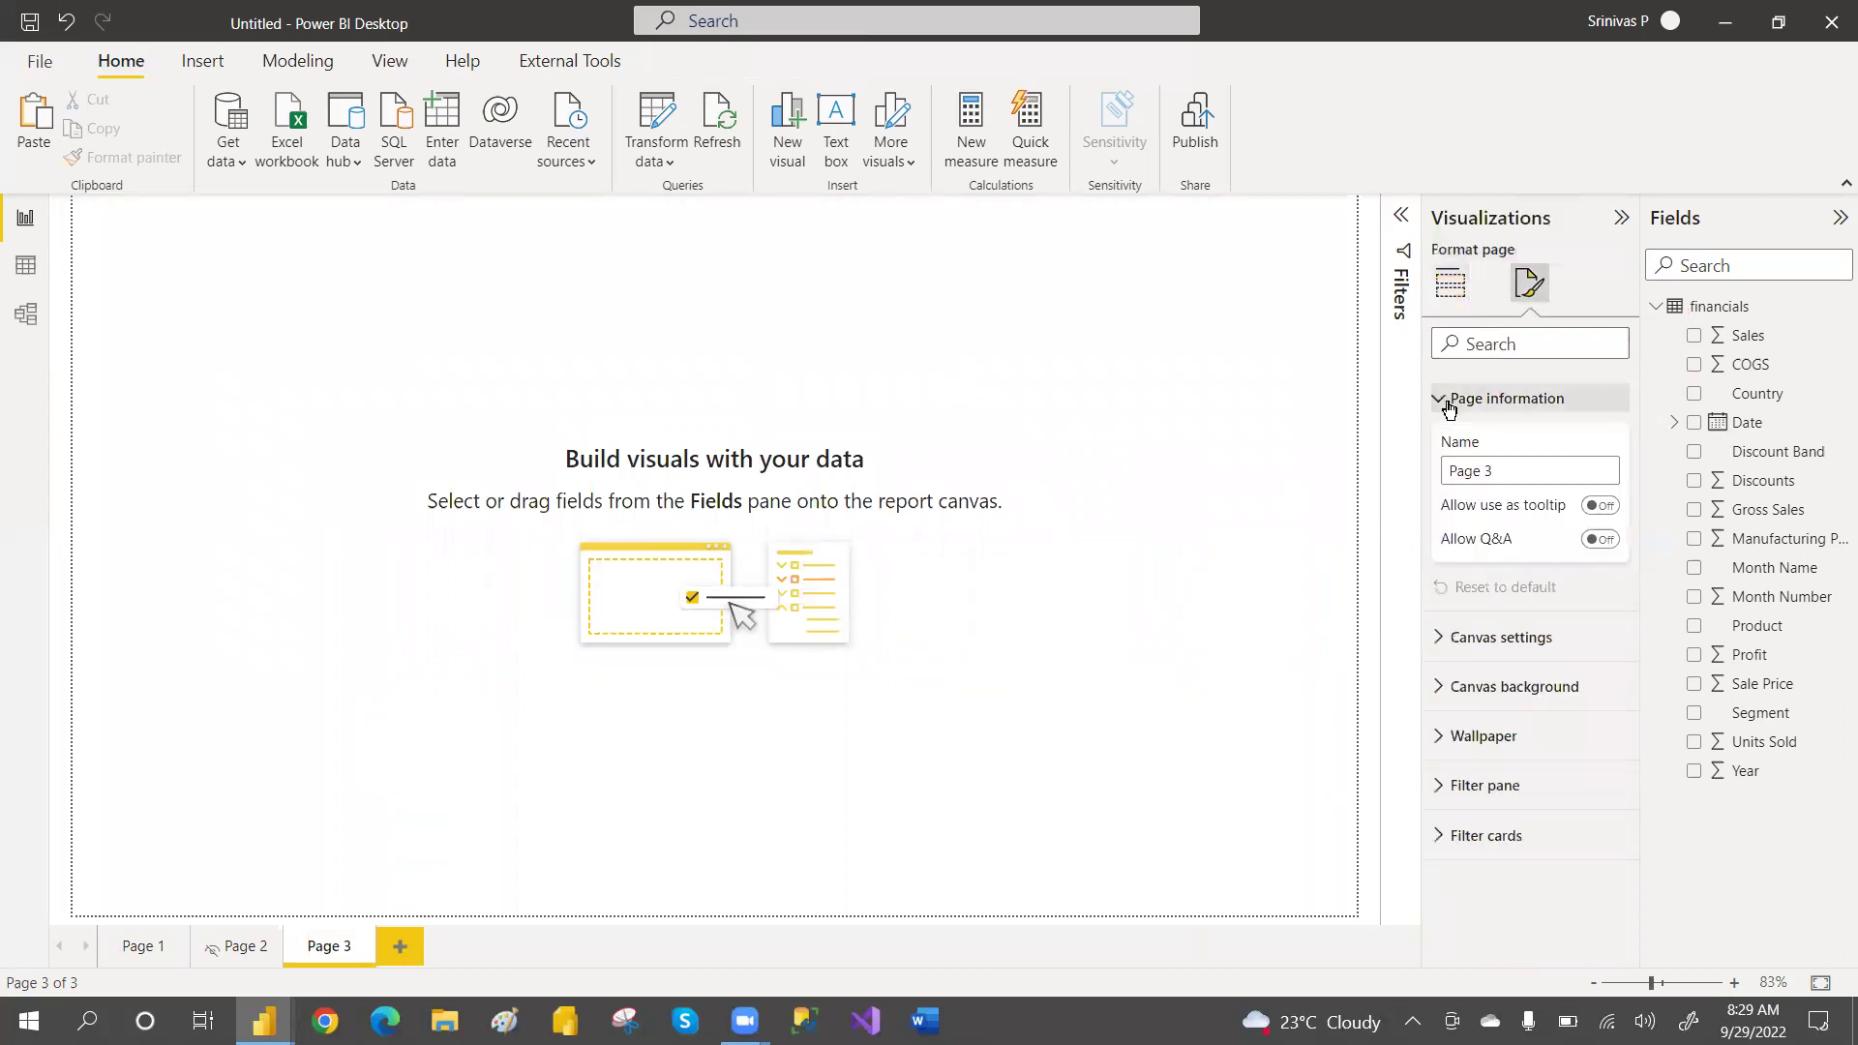
left_click(1601, 506)
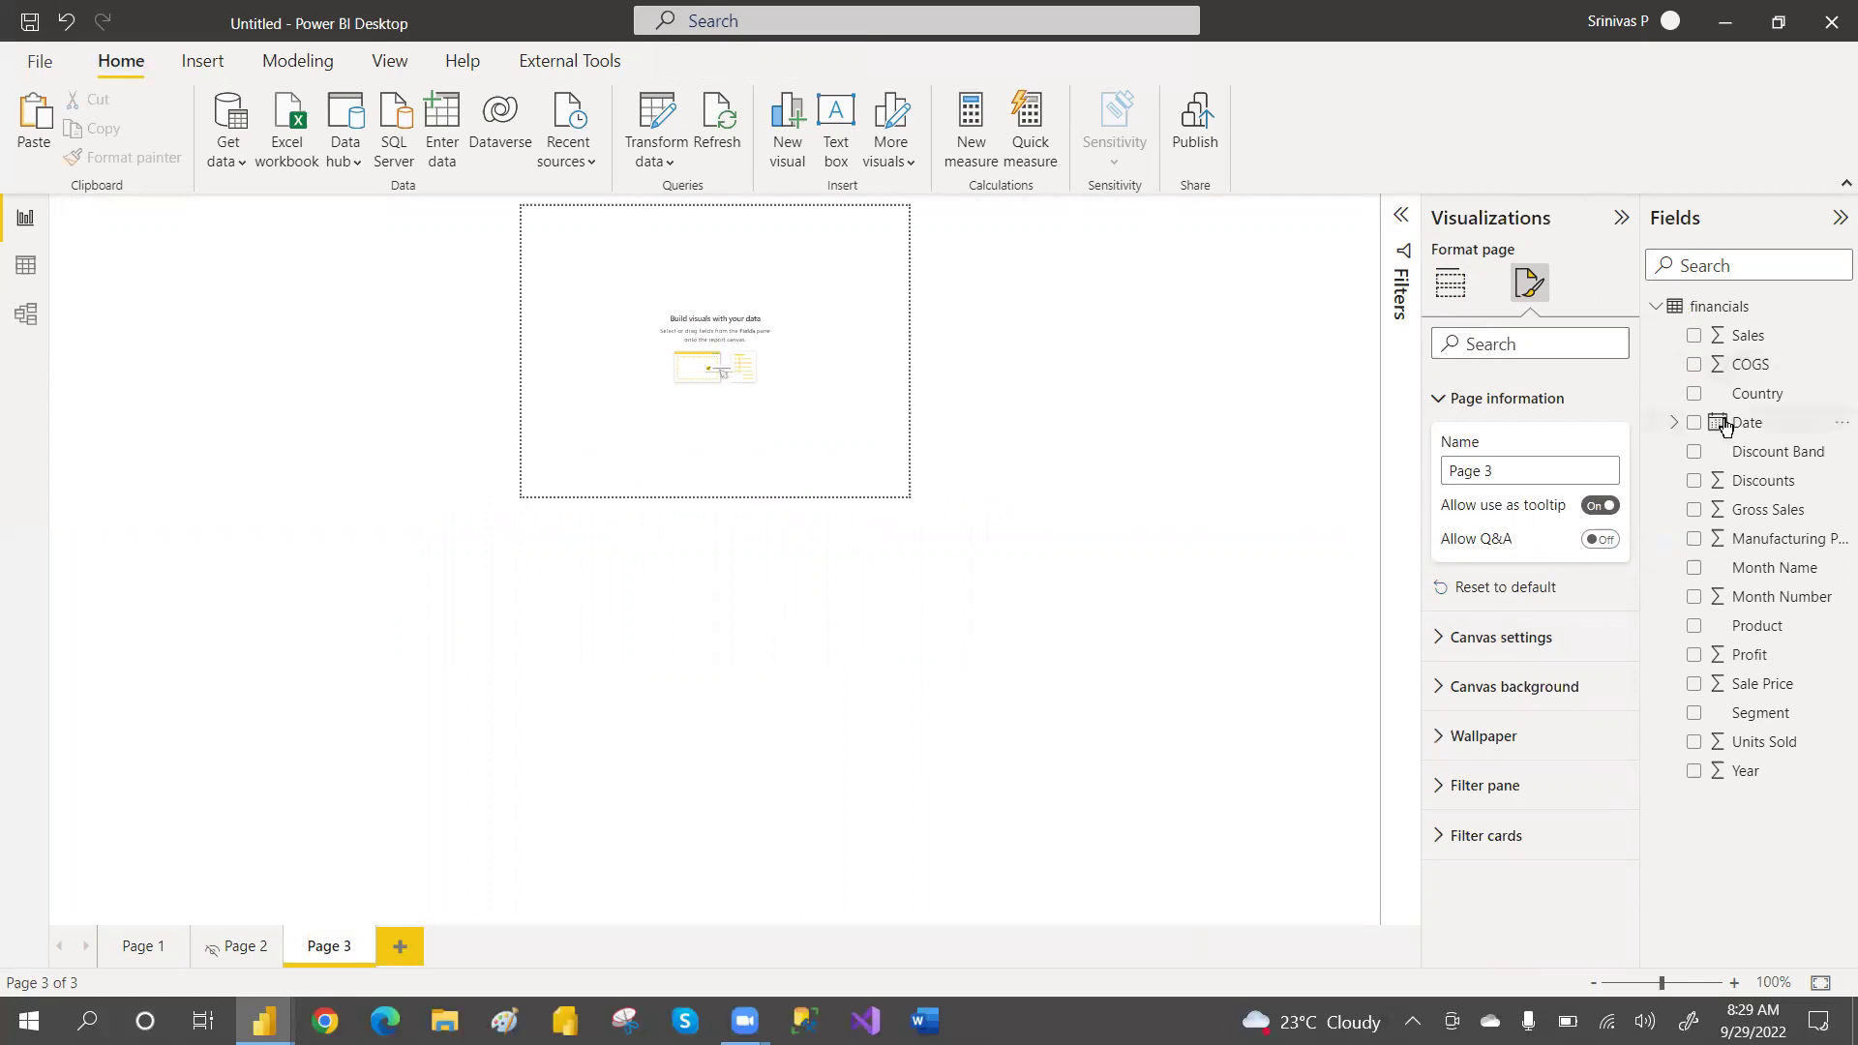
Create a table on Page 3 with the Product, Sales, Profit and Sale Price fields
left_click(1694, 627)
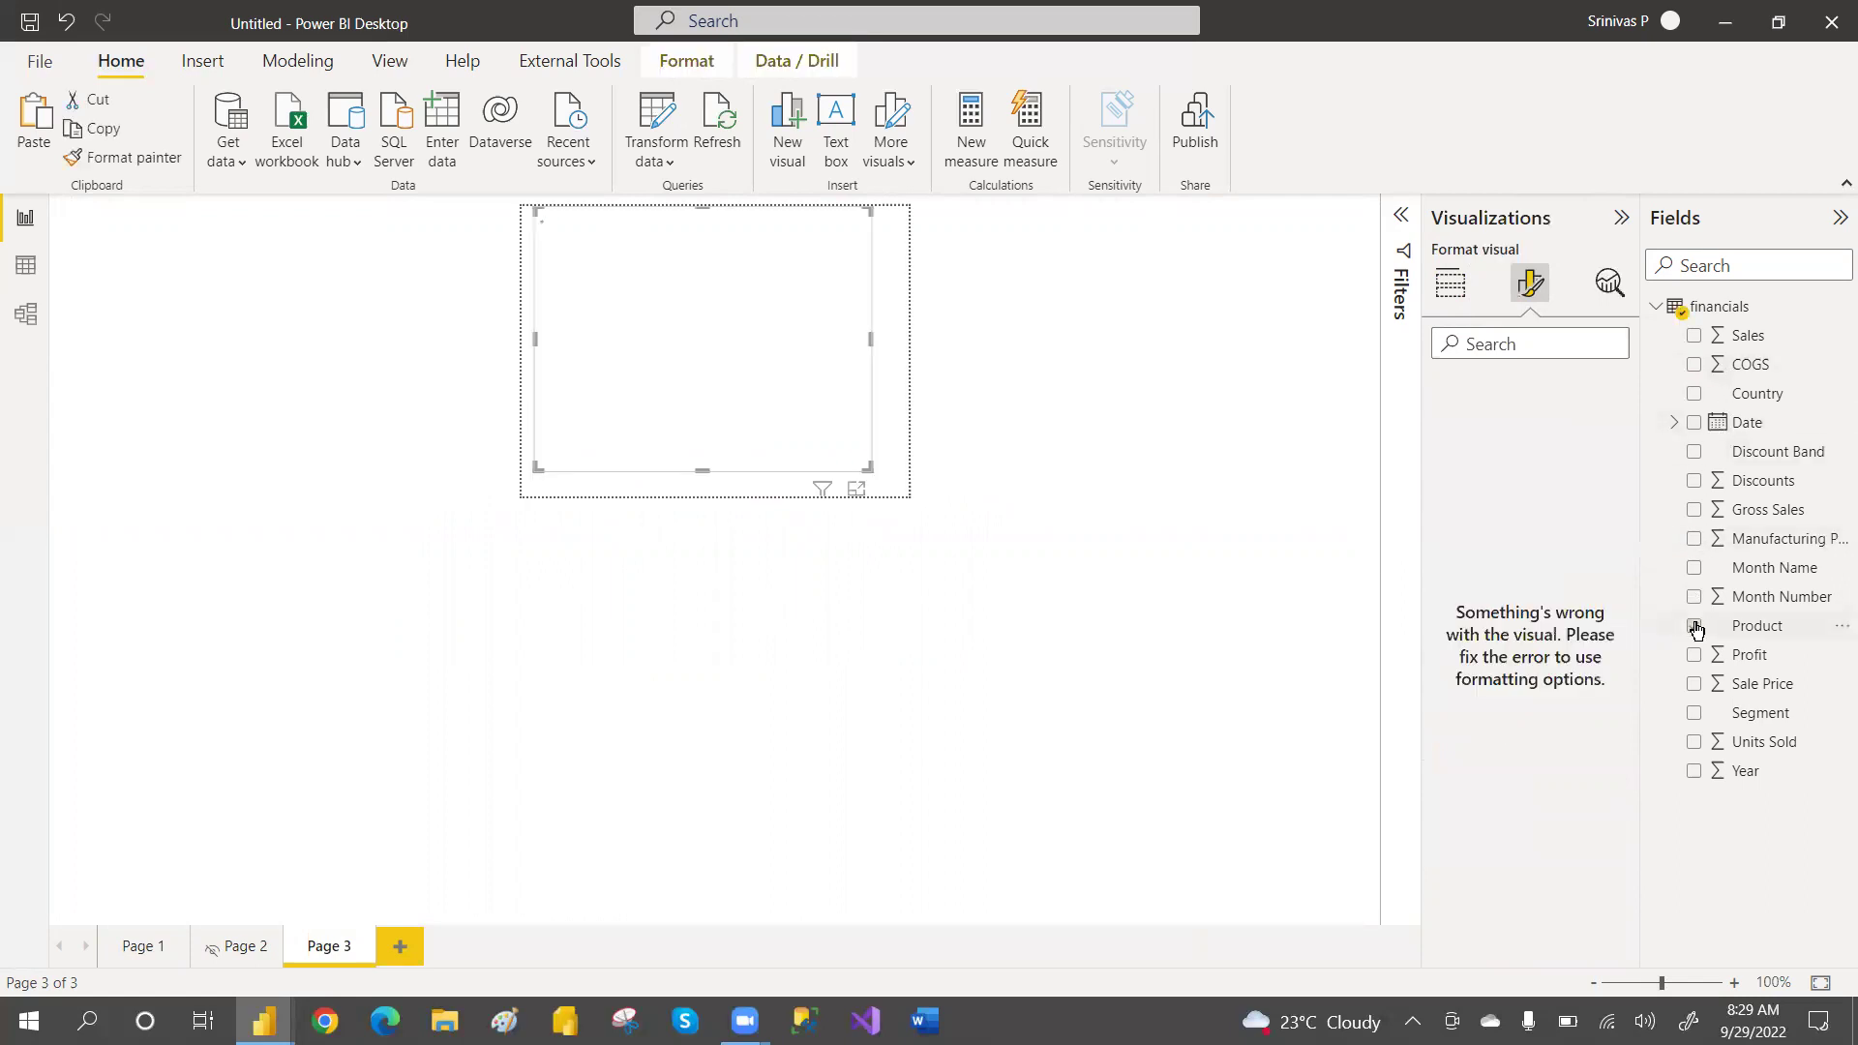
left_click(1694, 338)
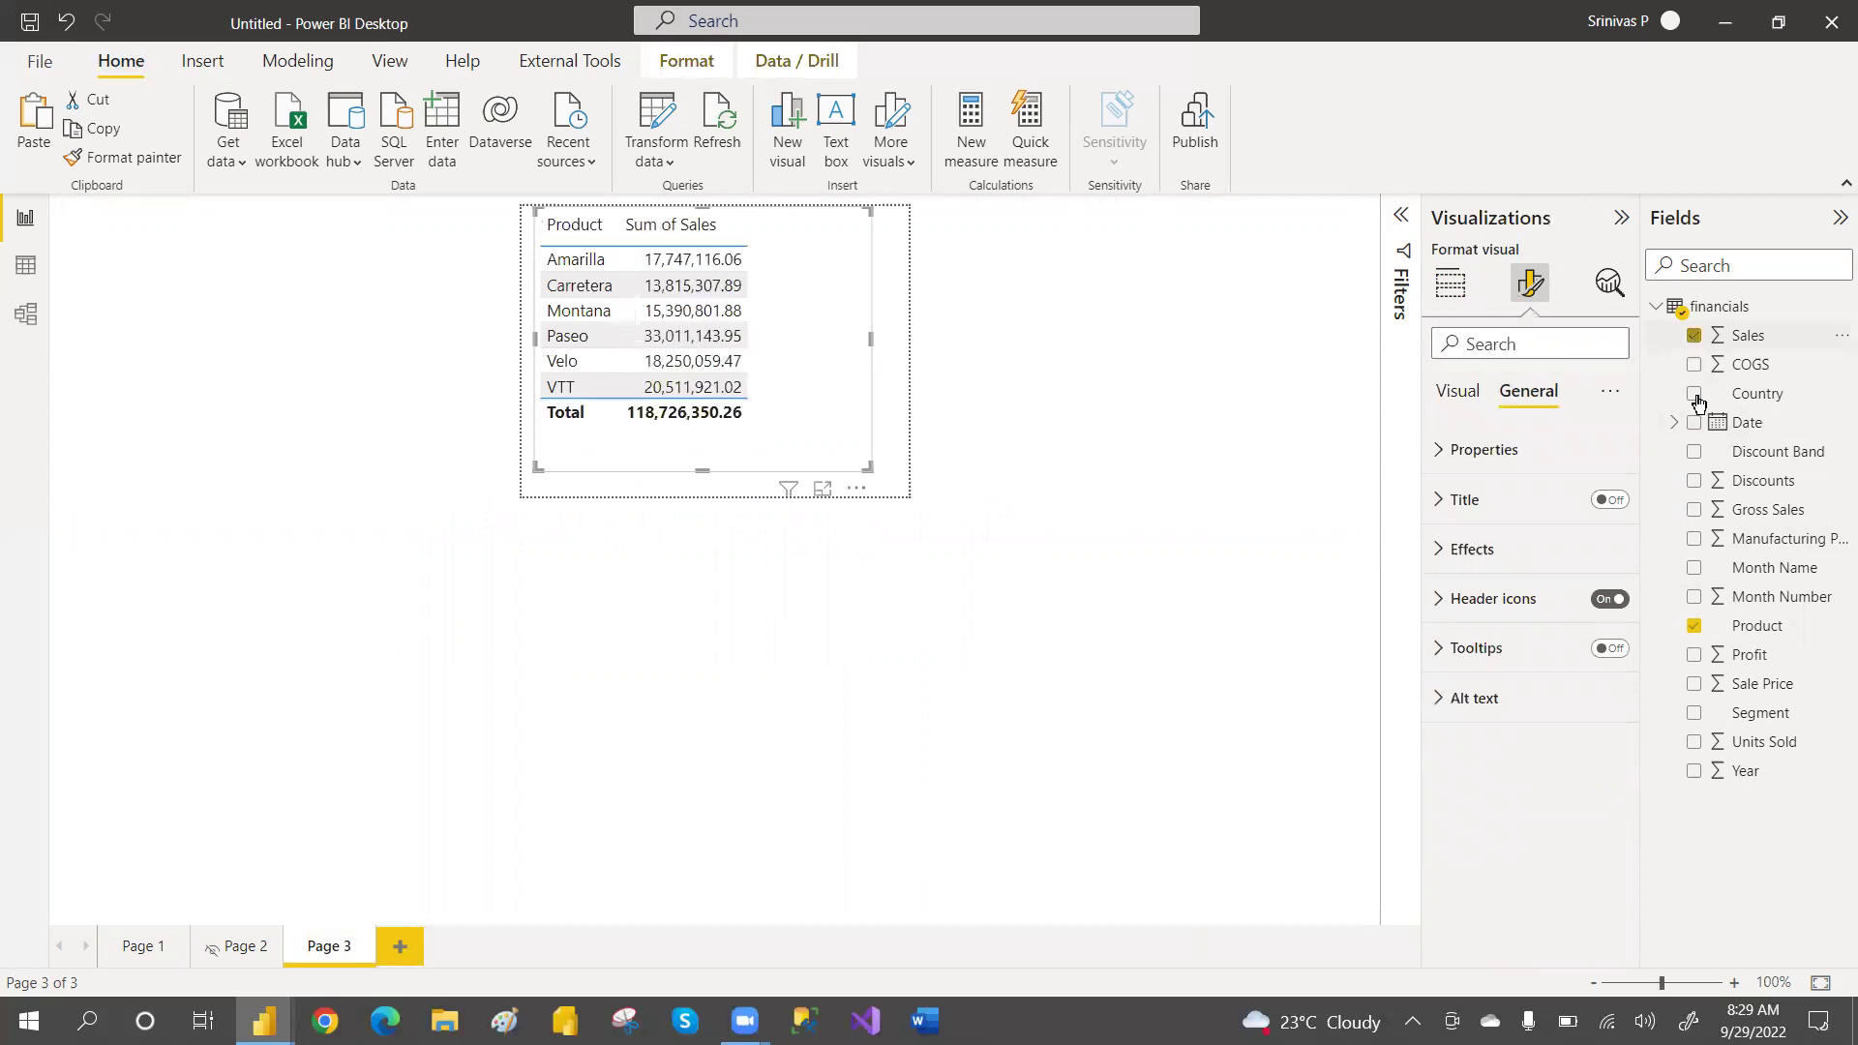
left_click(1694, 656)
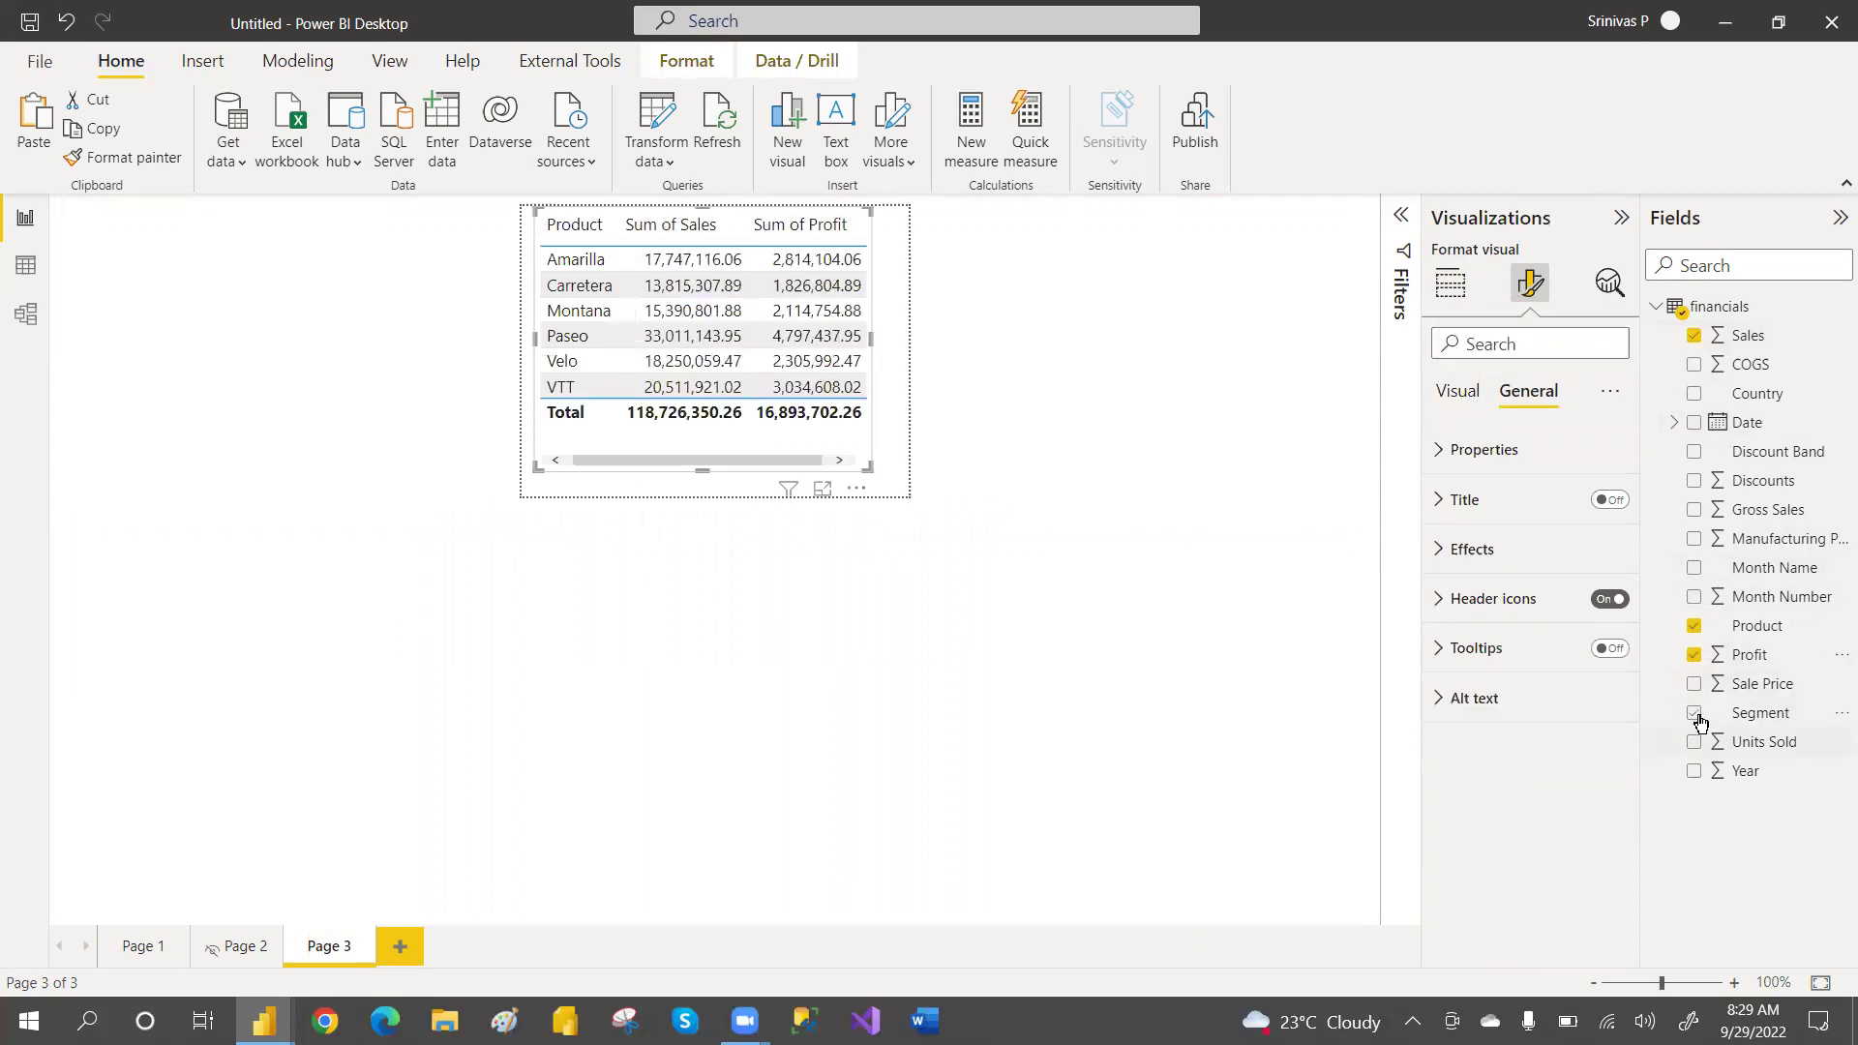
left_click(1695, 687)
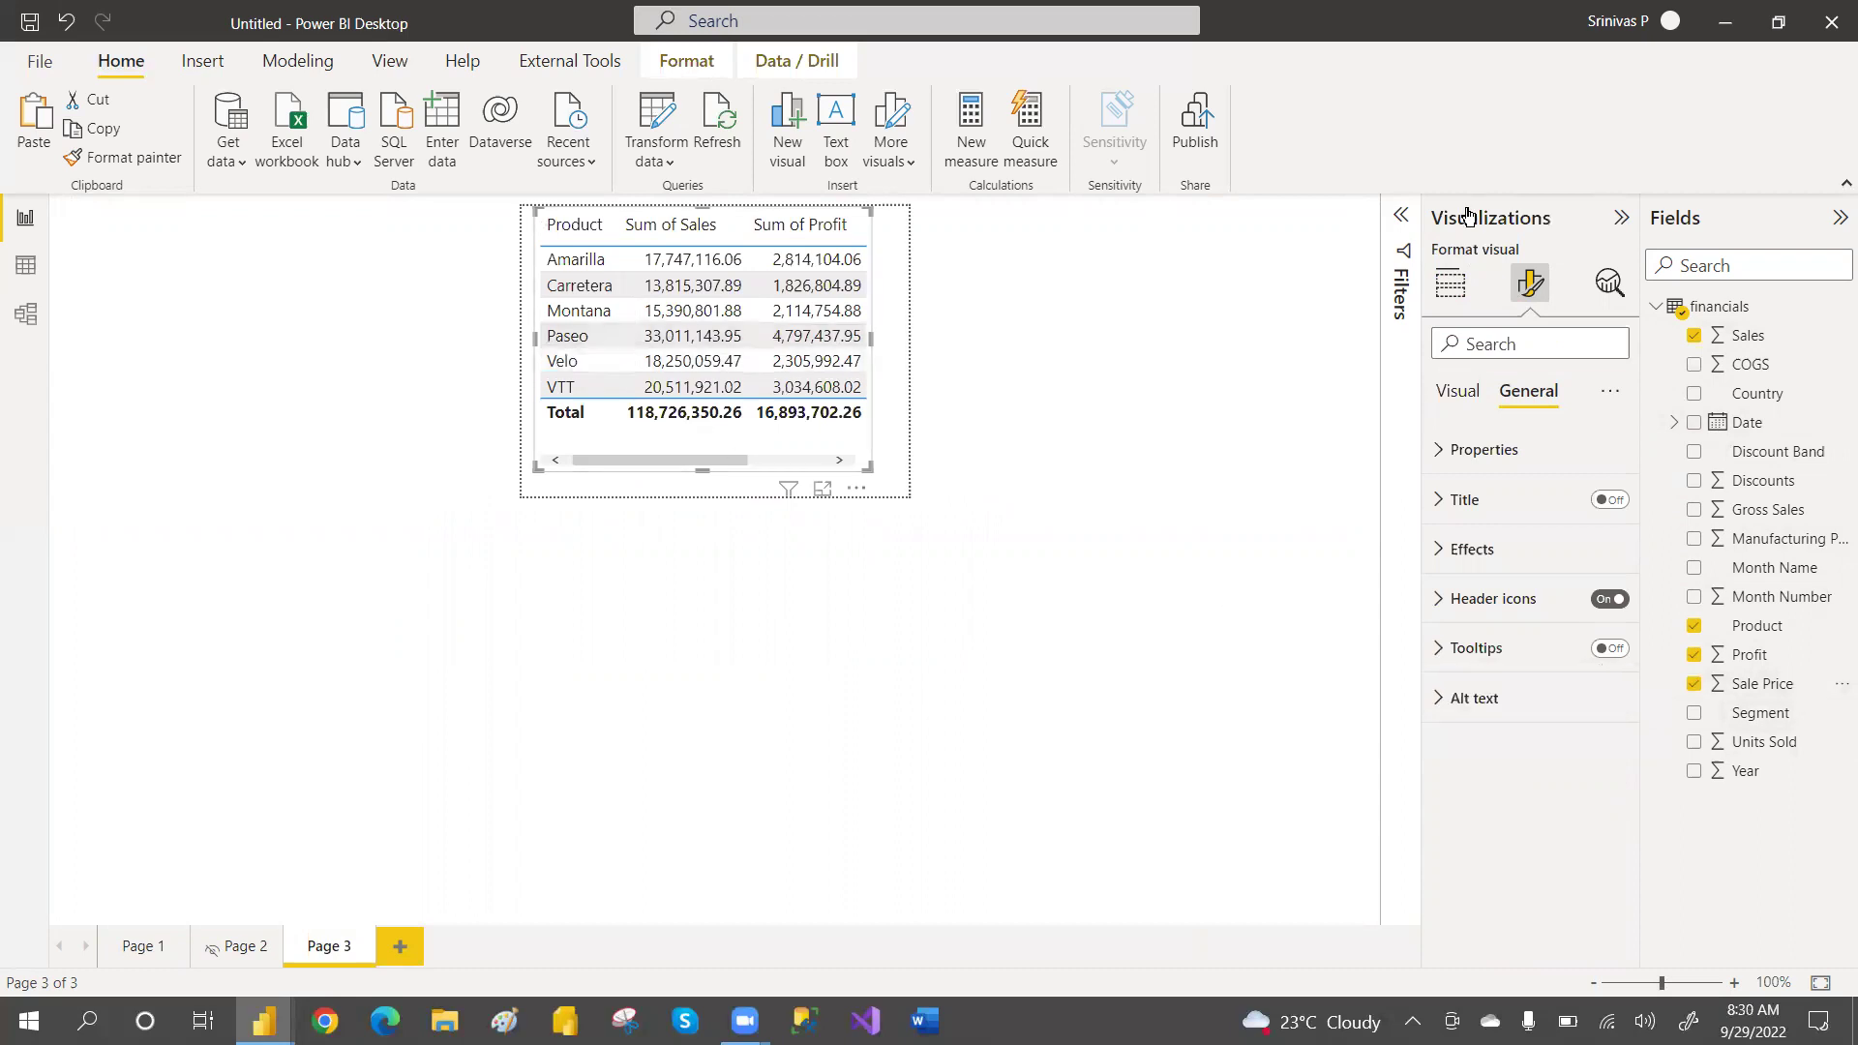
Rename the table's Sum of Sales column as Sales
left_click(1463, 282)
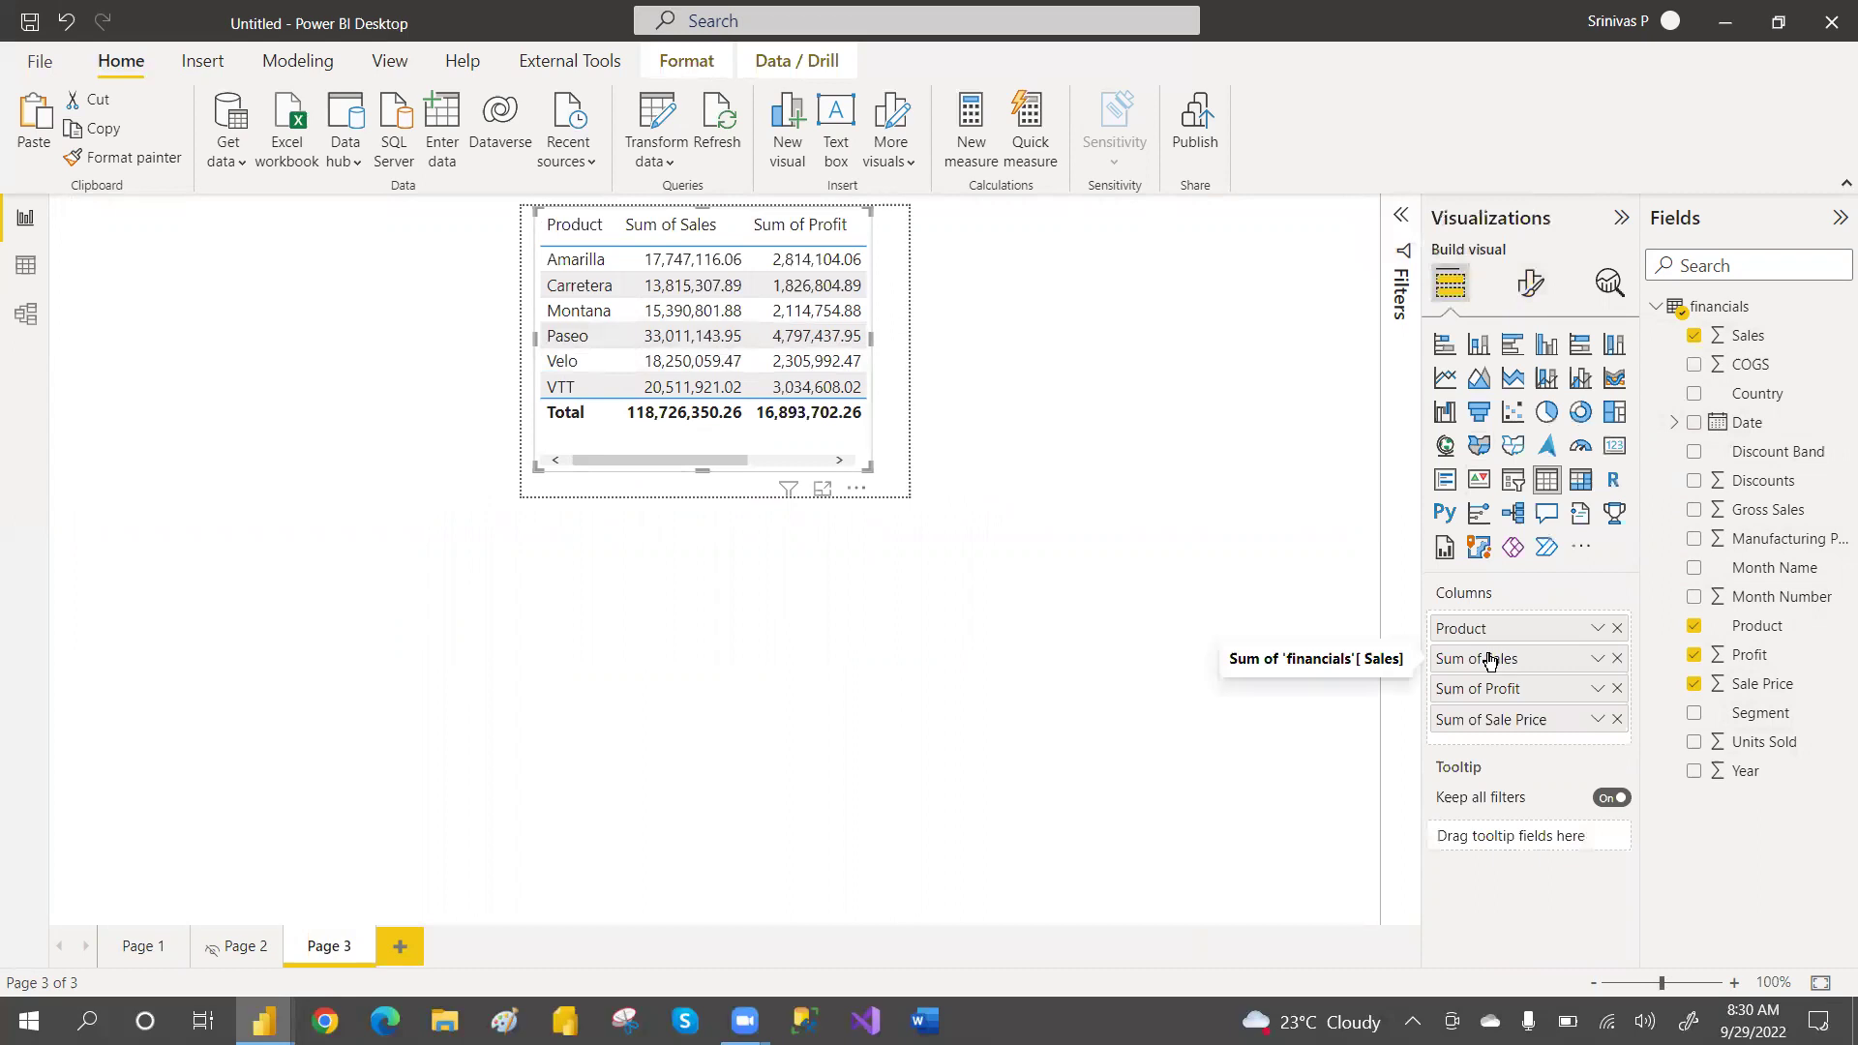
double_click(1483, 658)
left_click(1497, 659)
key("BackSpace")
key("BackSpace")
key("BackSpace")
key("BackSpace")
key("BackSpace")
key("BackSpace")
key("BackSpace")
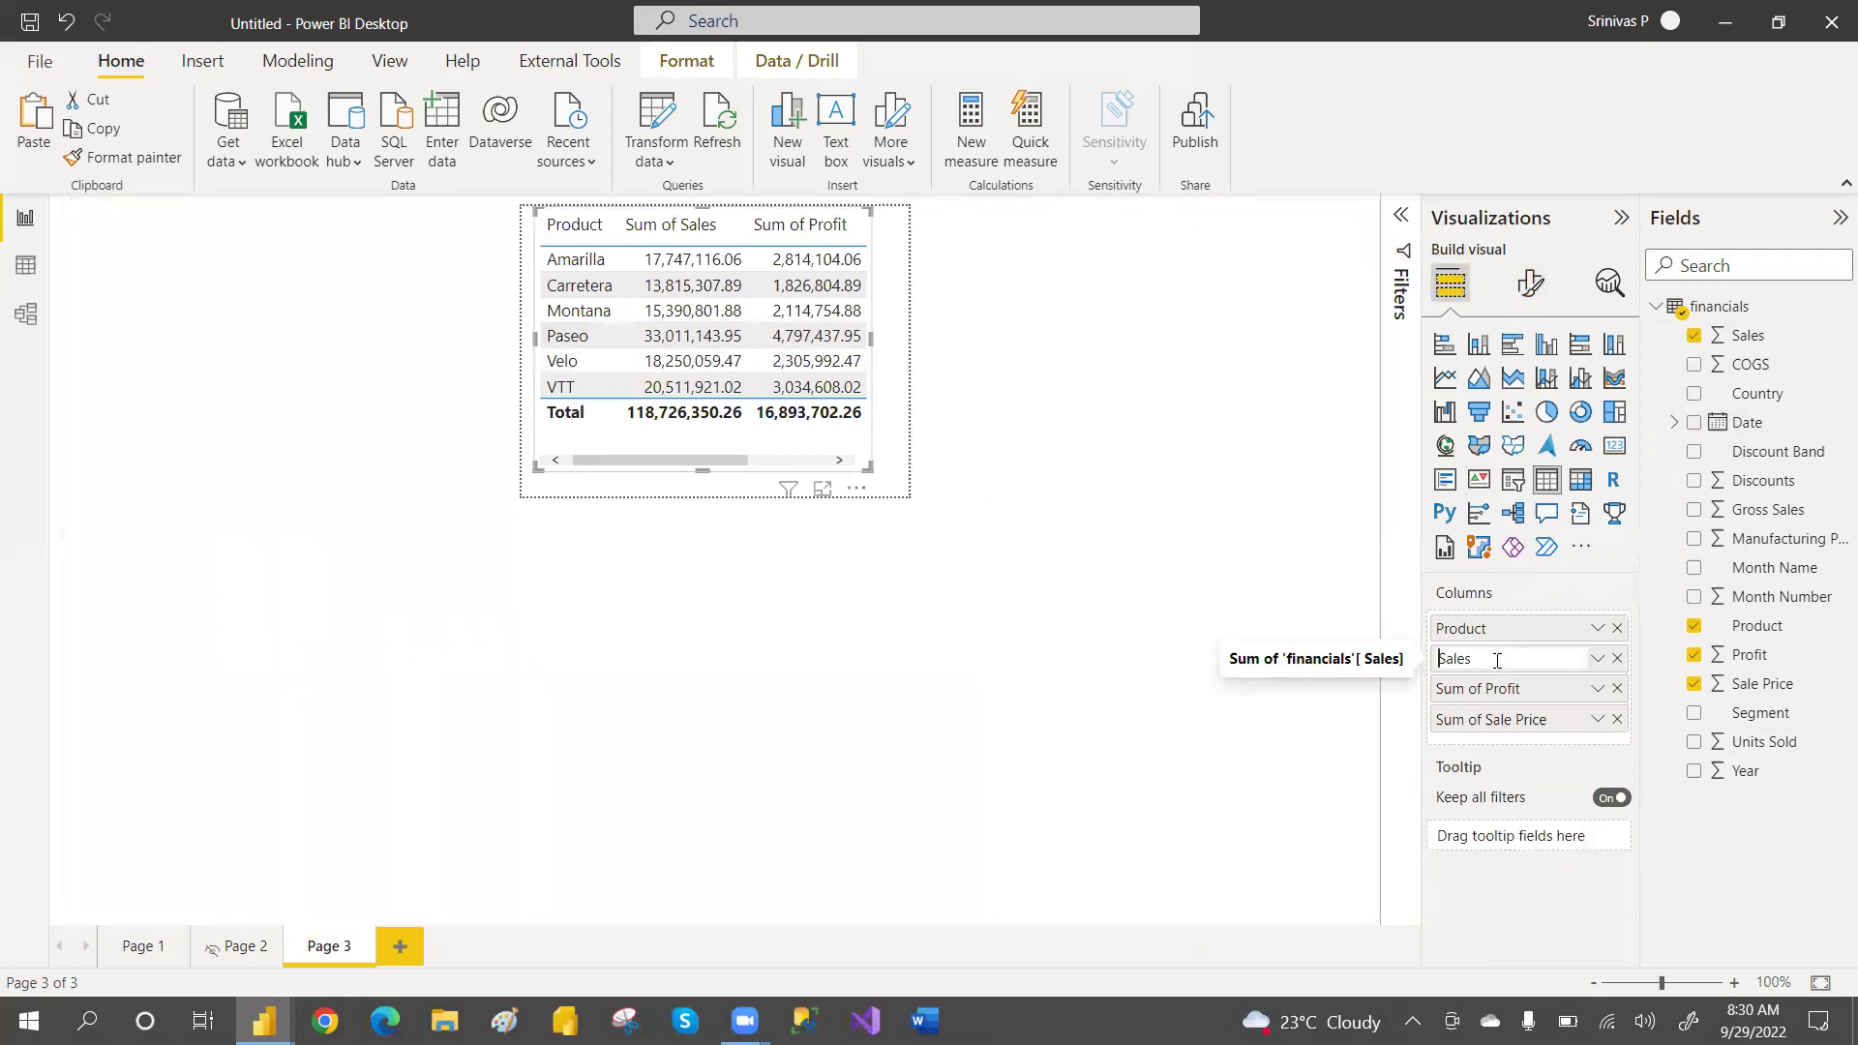
key("Return")
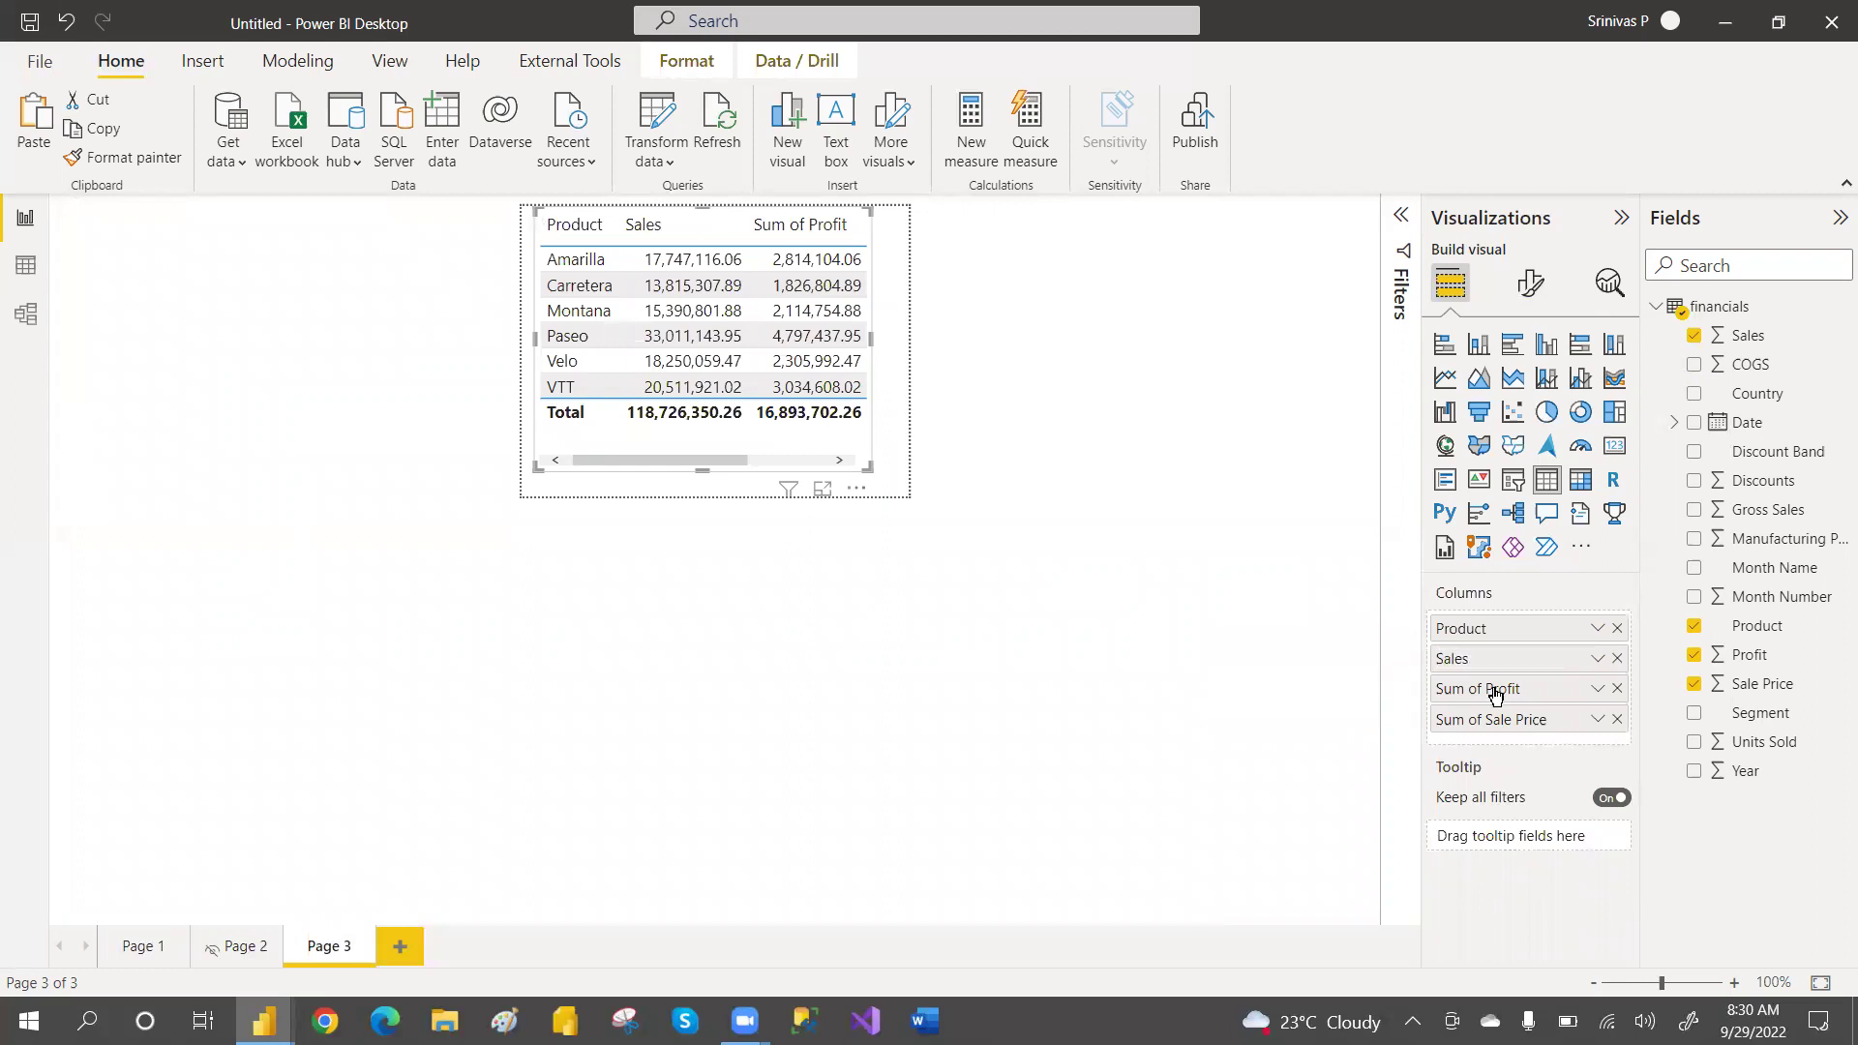
Rename the table's Sum of Profit column as Profit
double_click(1489, 691)
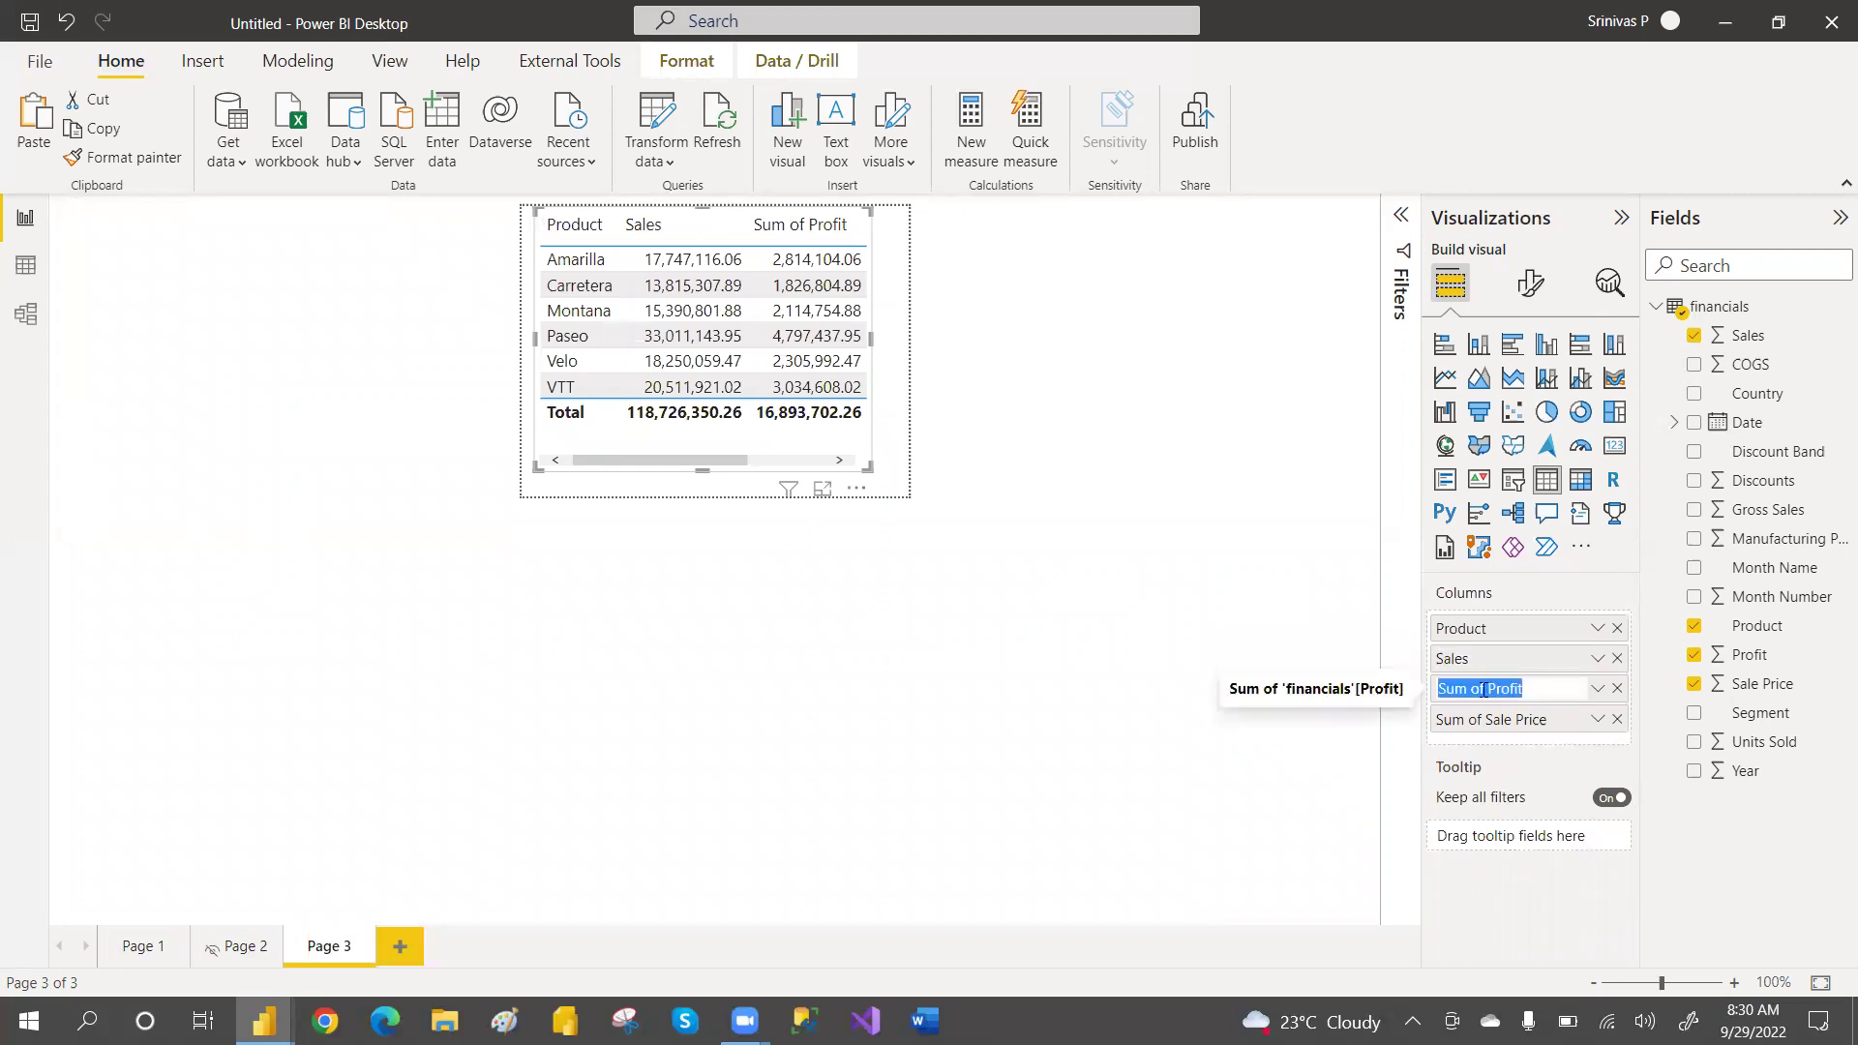
left_click(1484, 690)
key("BackSpace")
key("BackSpace")
key("BackSpace")
key("BackSpace")
key("BackSpace")
key("BackSpace")
key("BackSpace")
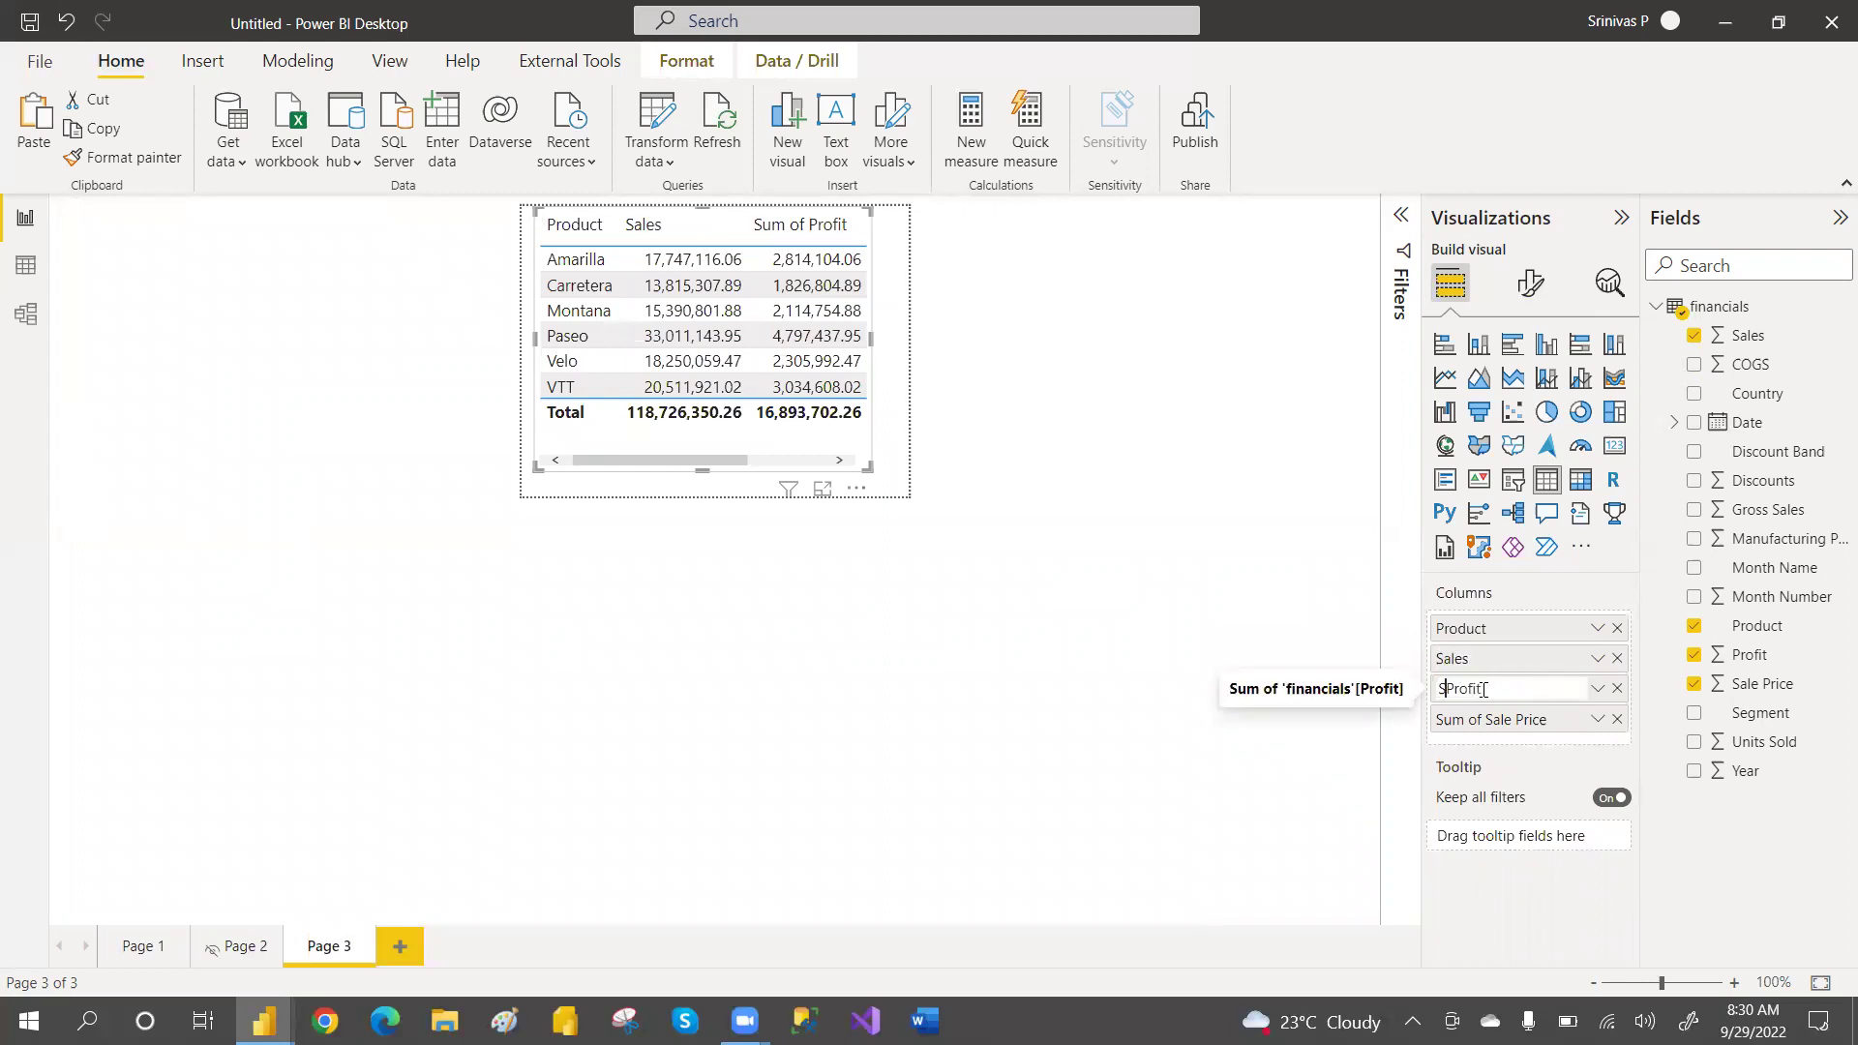
key("Return")
Rename the Sum of Sale Price column as Sale Price and widen the table to both side edges of the page
double_click(1502, 720)
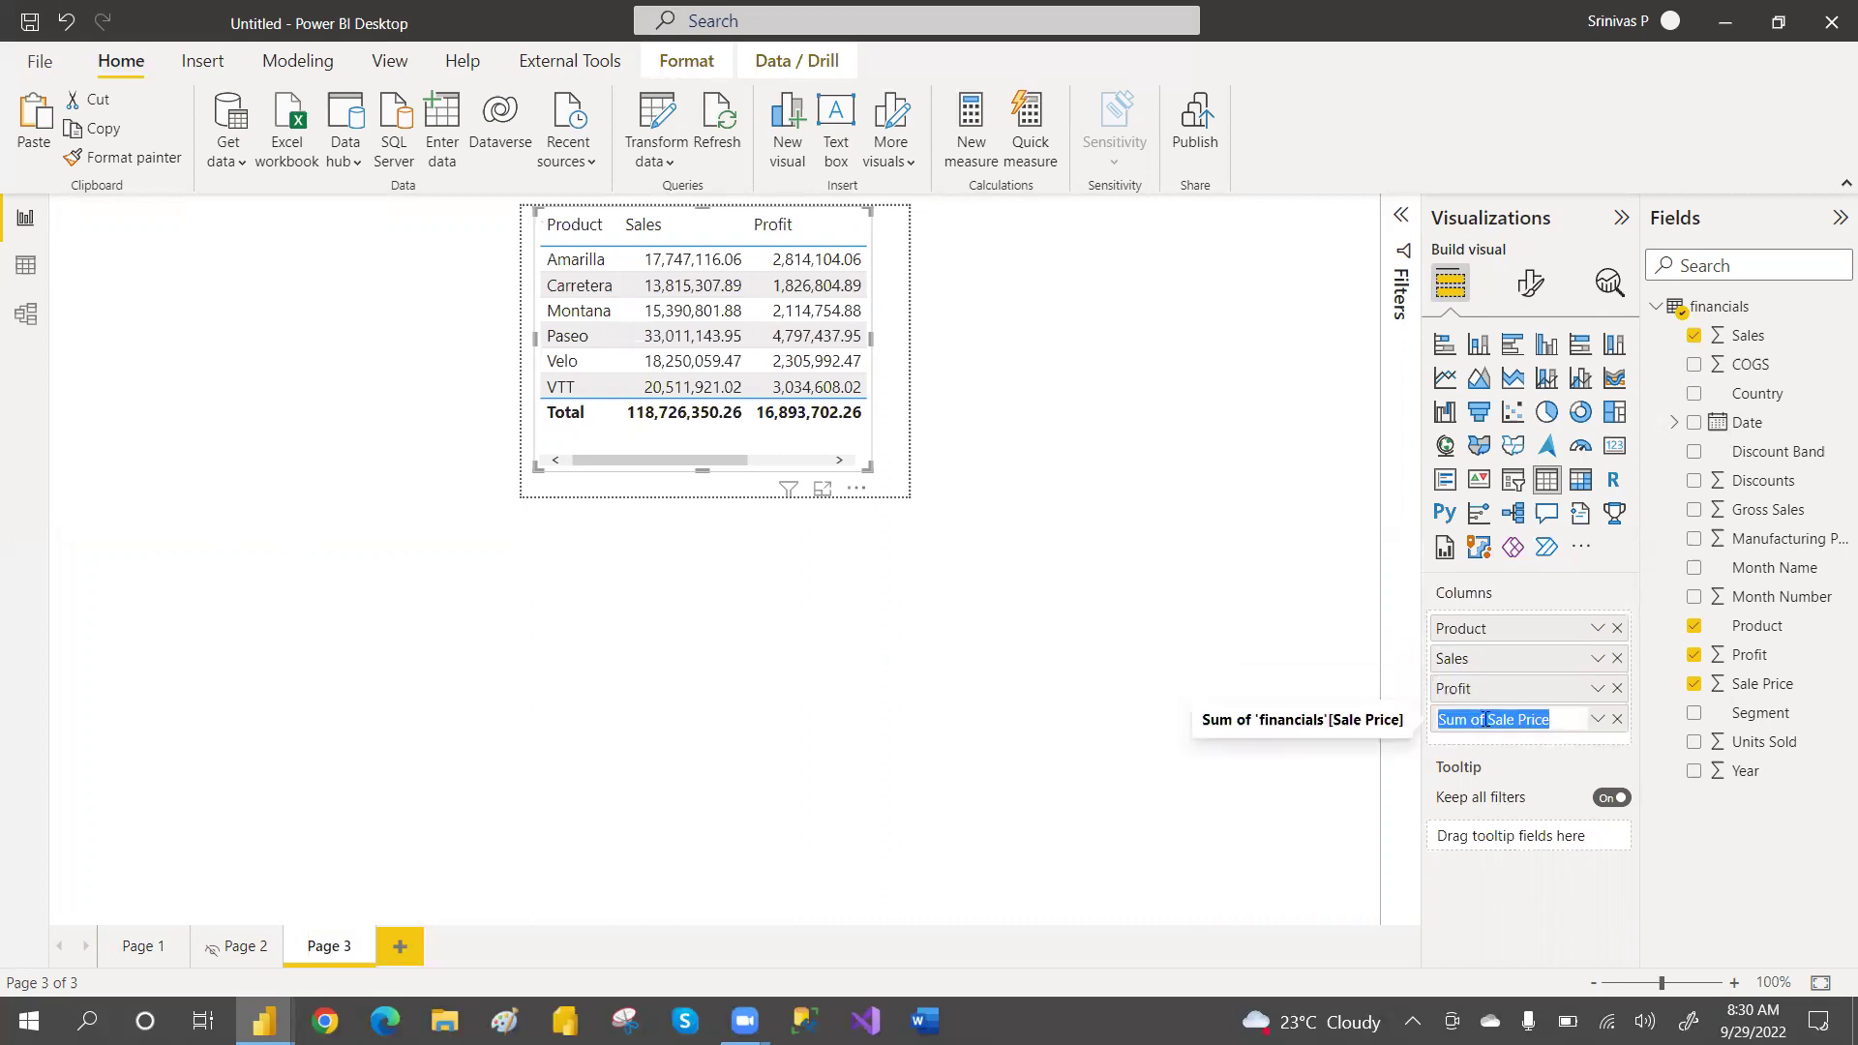
left_click(1485, 721)
key("BackSpace")
key("BackSpace")
key("BackSpace")
key("BackSpace")
key("BackSpace")
key("BackSpace")
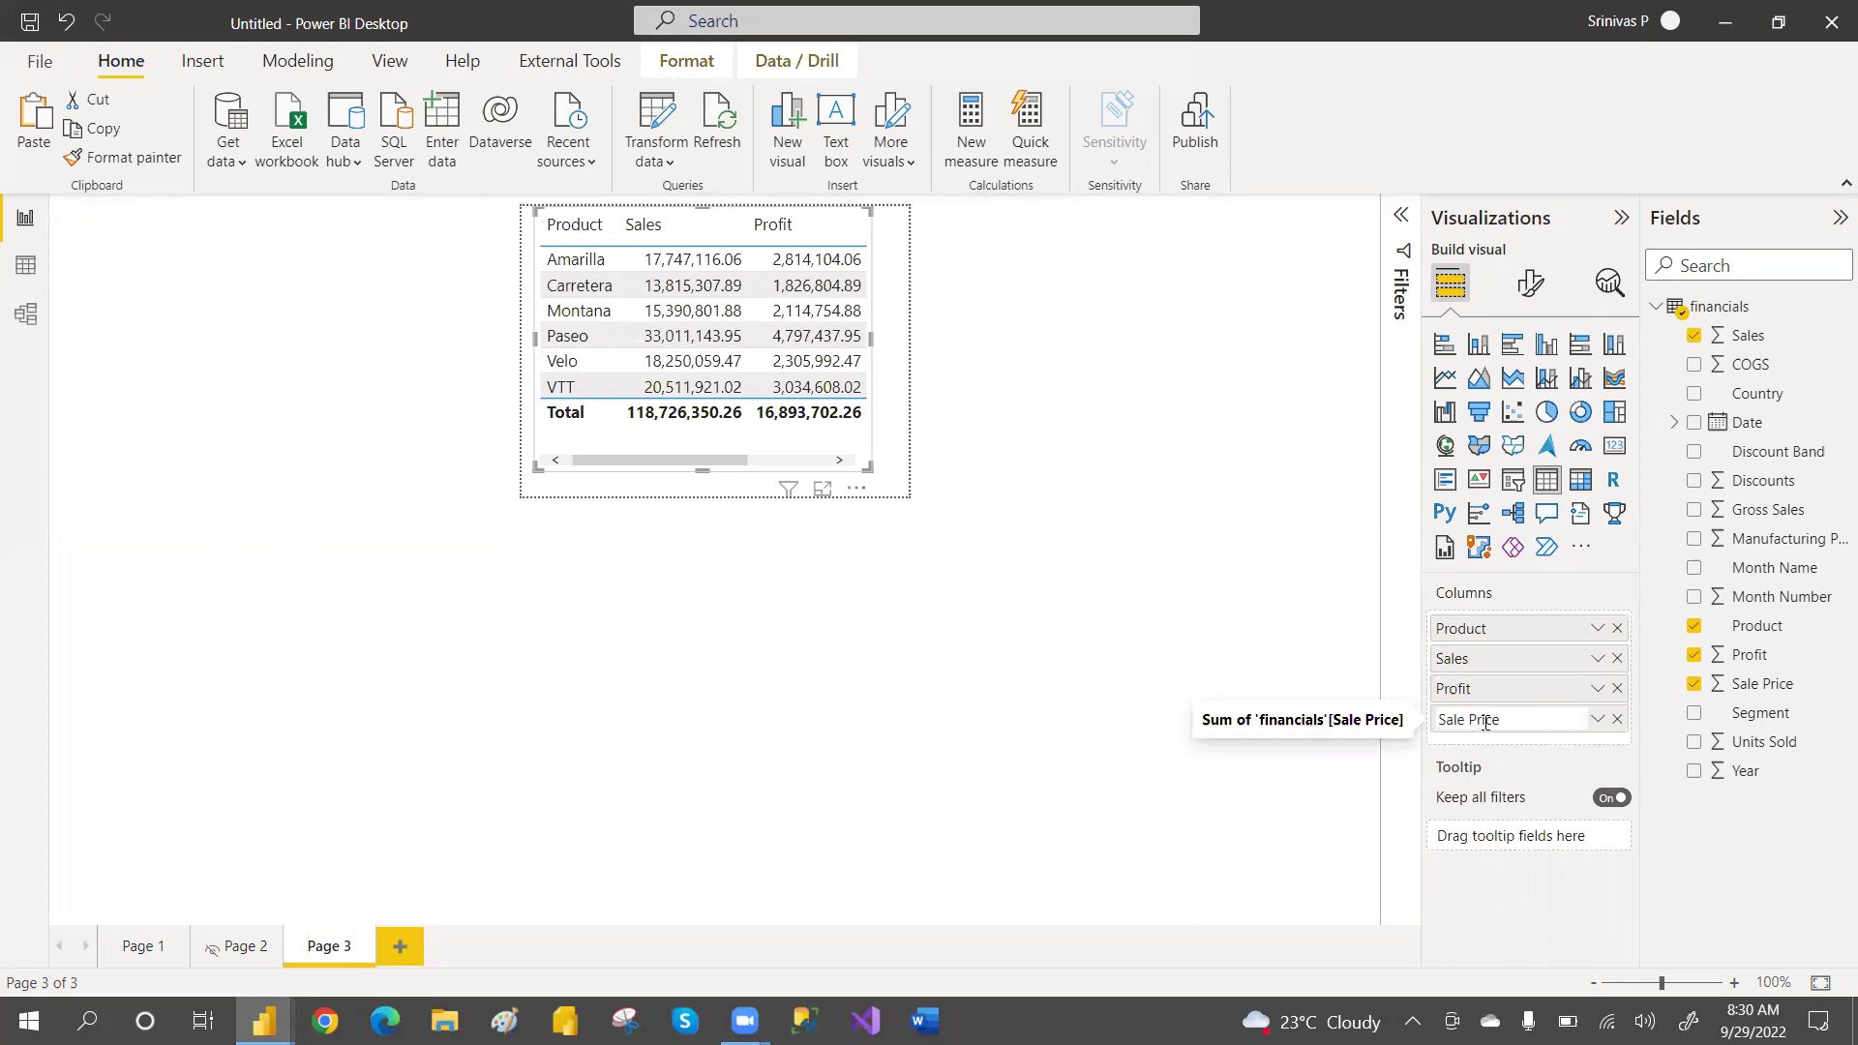
key("Return")
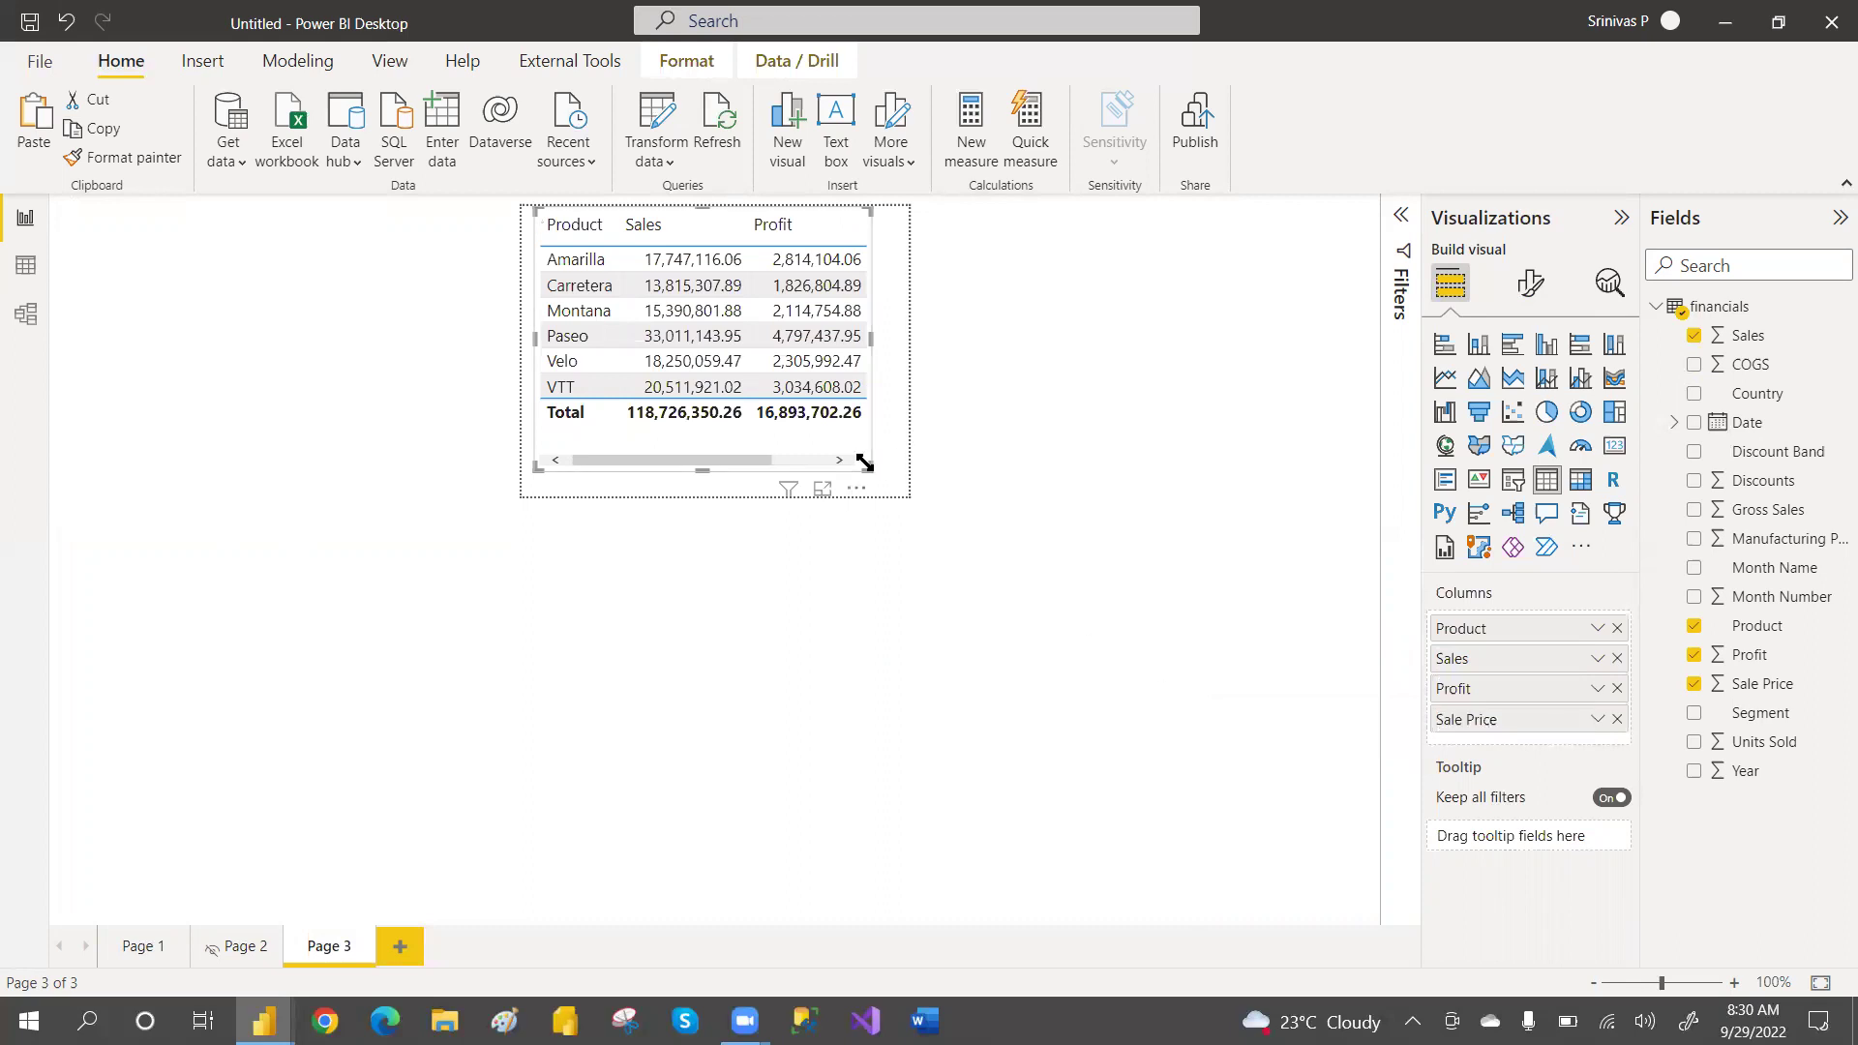
left_click_drag(875, 463, 894, 460)
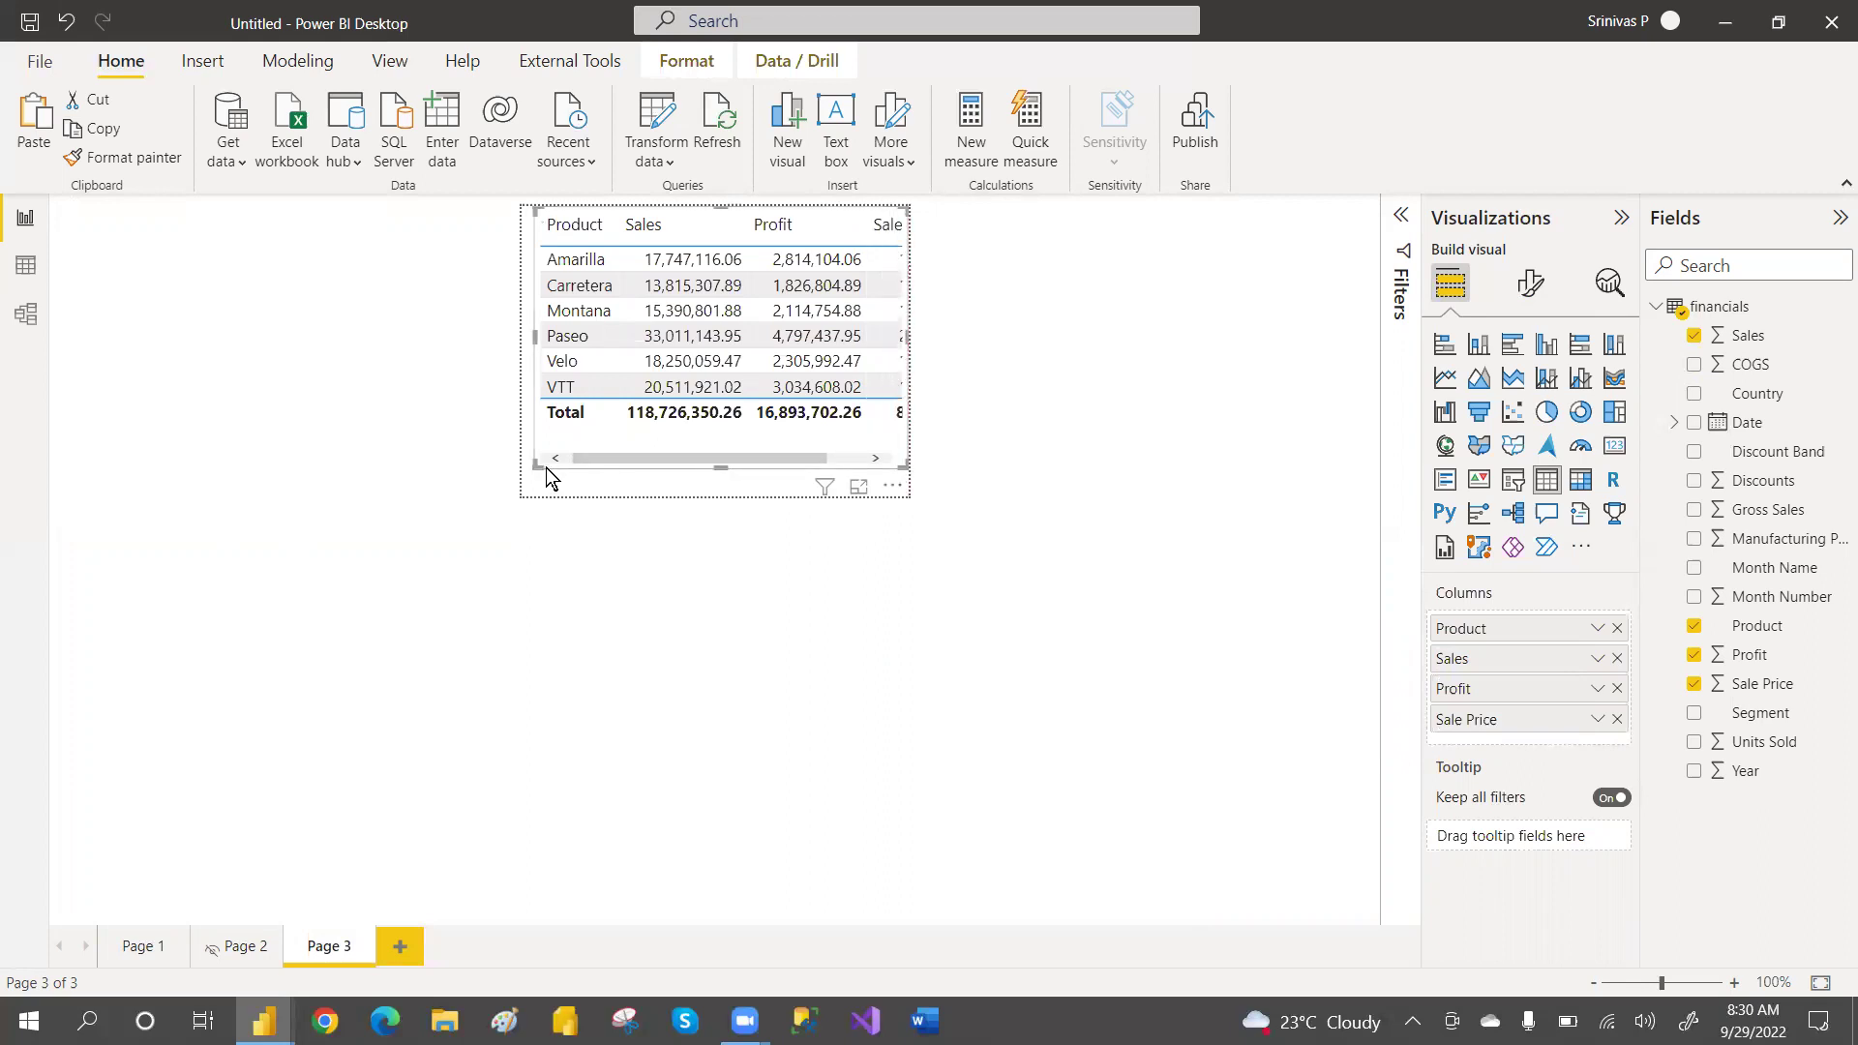
left_click_drag(535, 466, 524, 467)
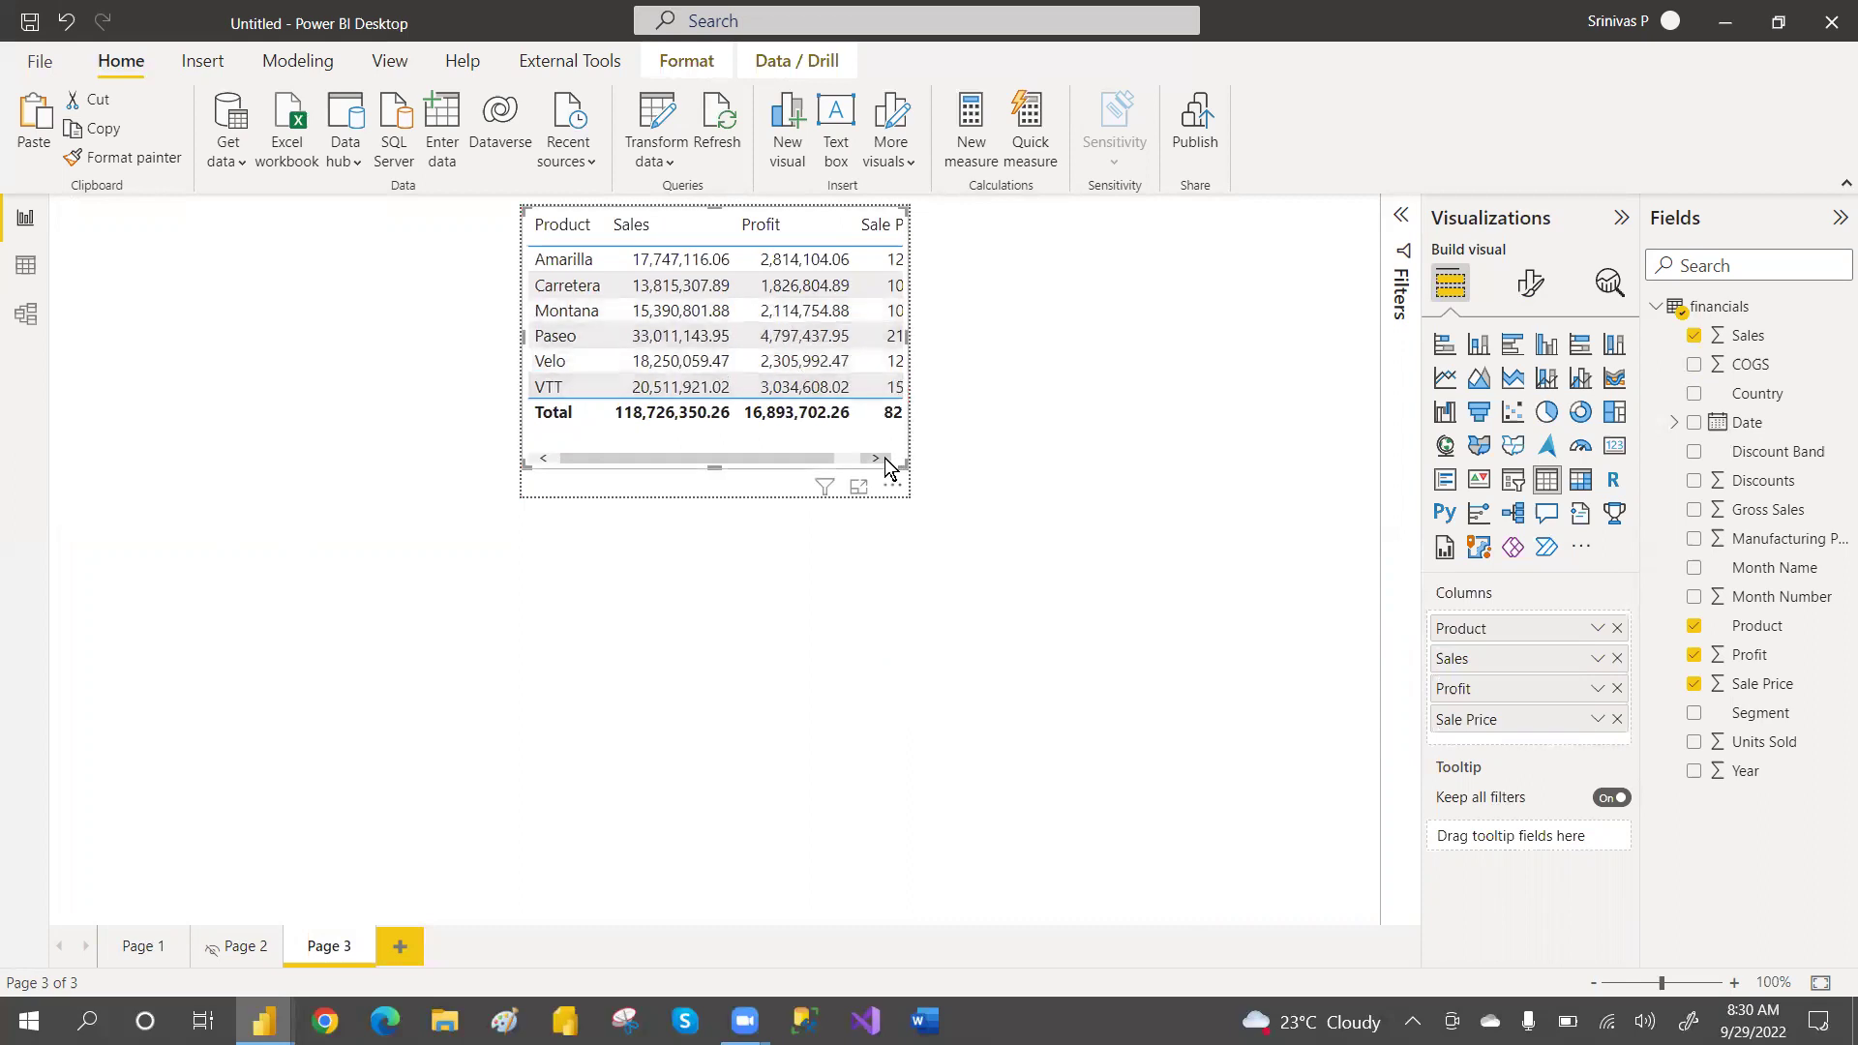
Change Page 3's canvas type to Custom and set its width to 363 px
left_click(1533, 290)
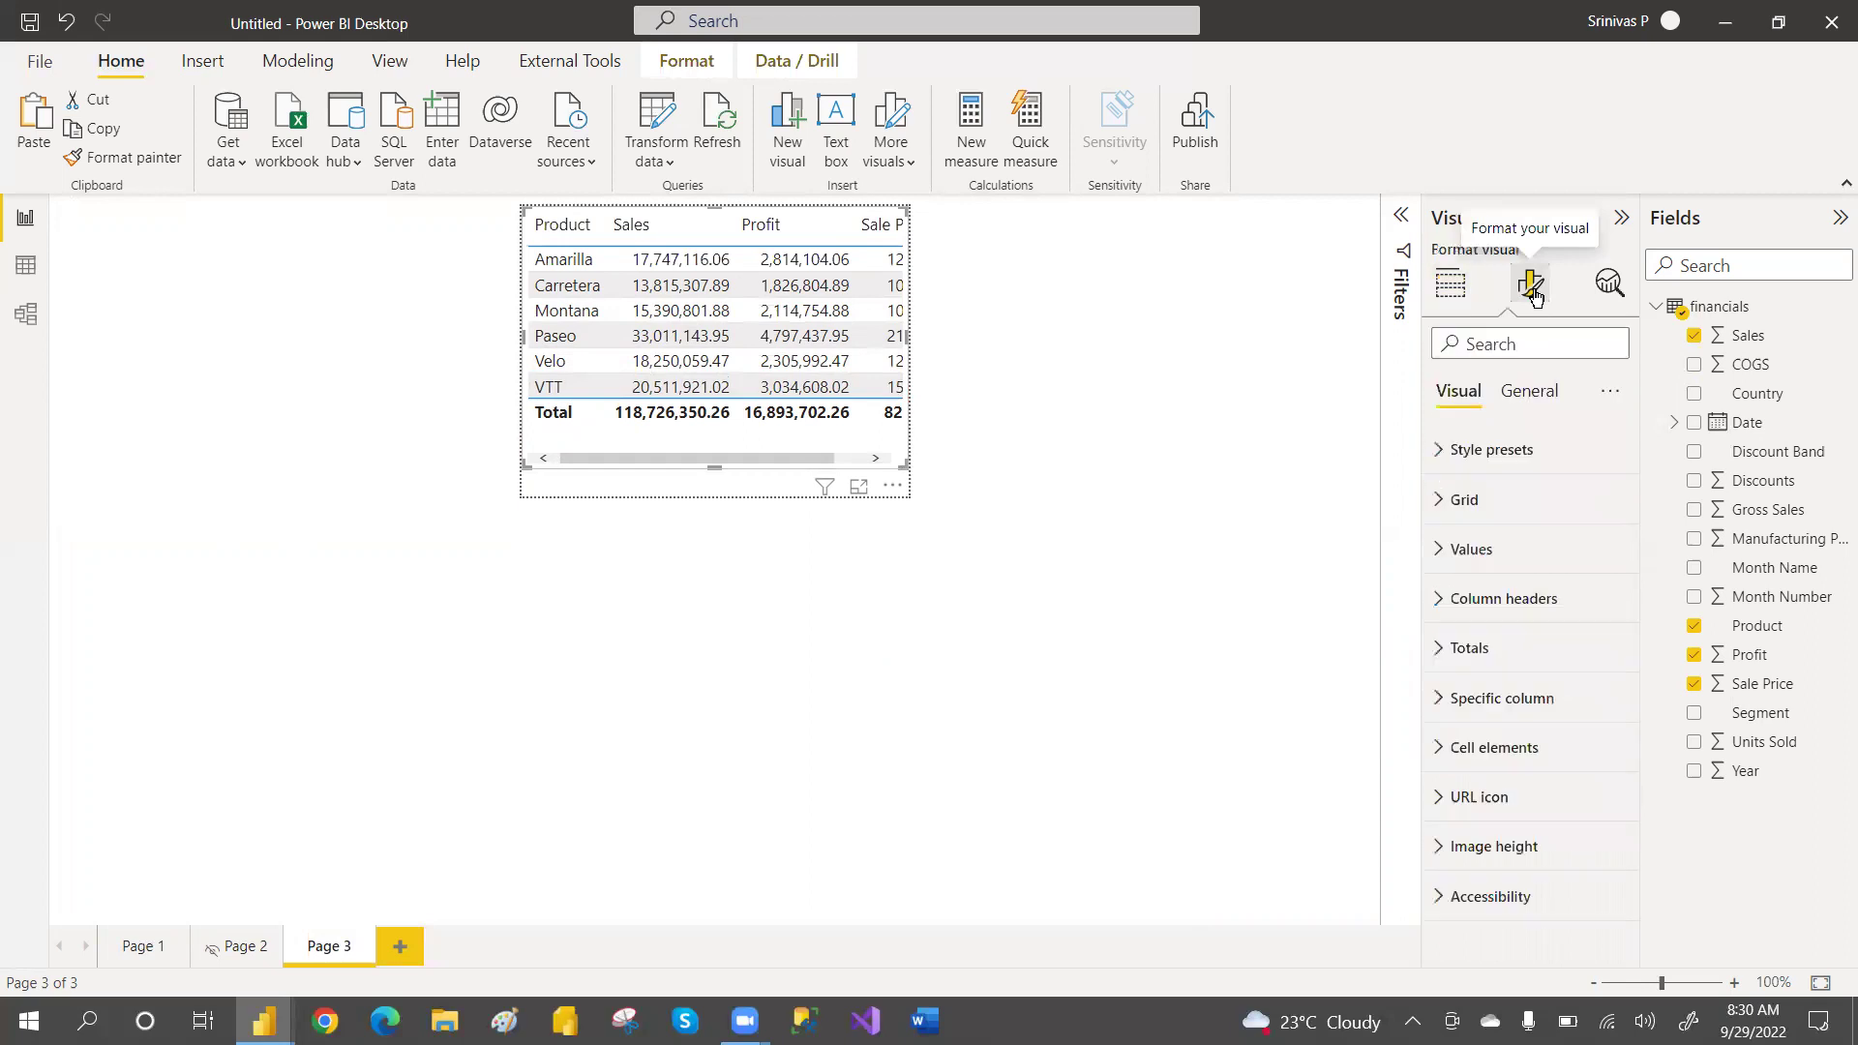
left_click(928, 450)
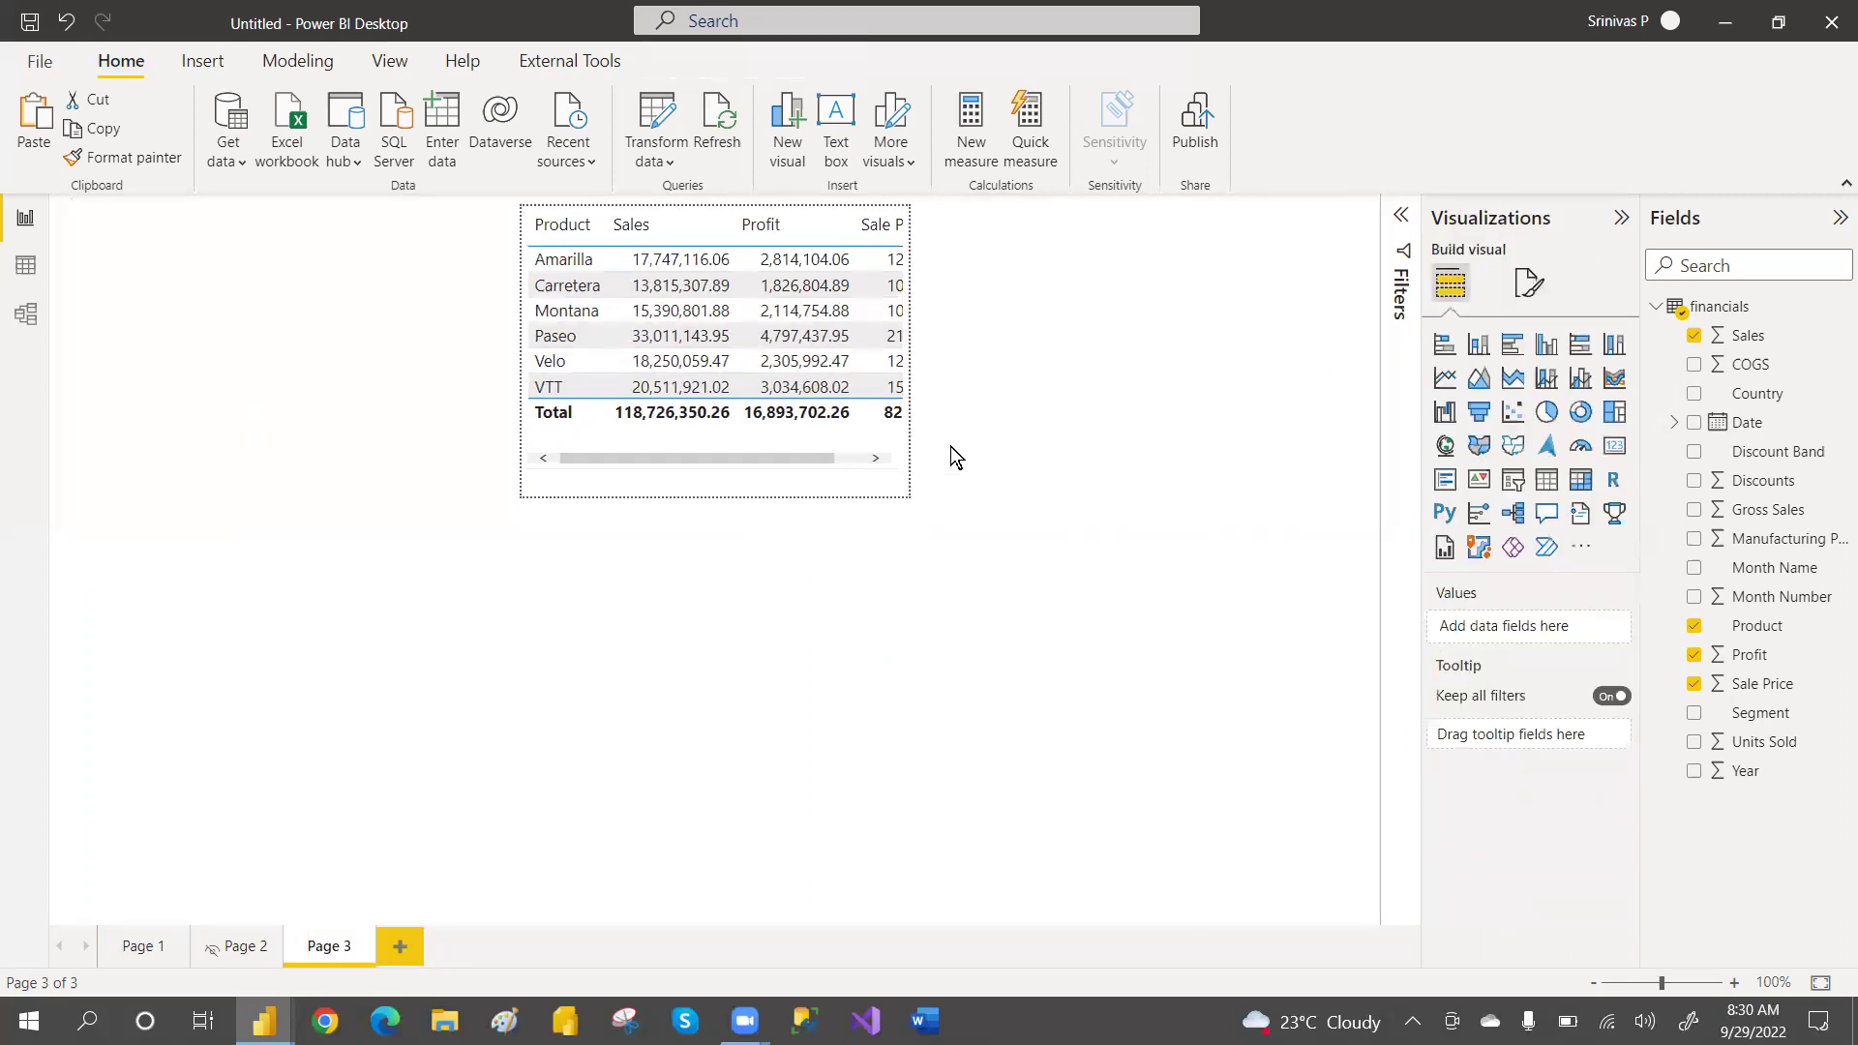
left_click(1531, 284)
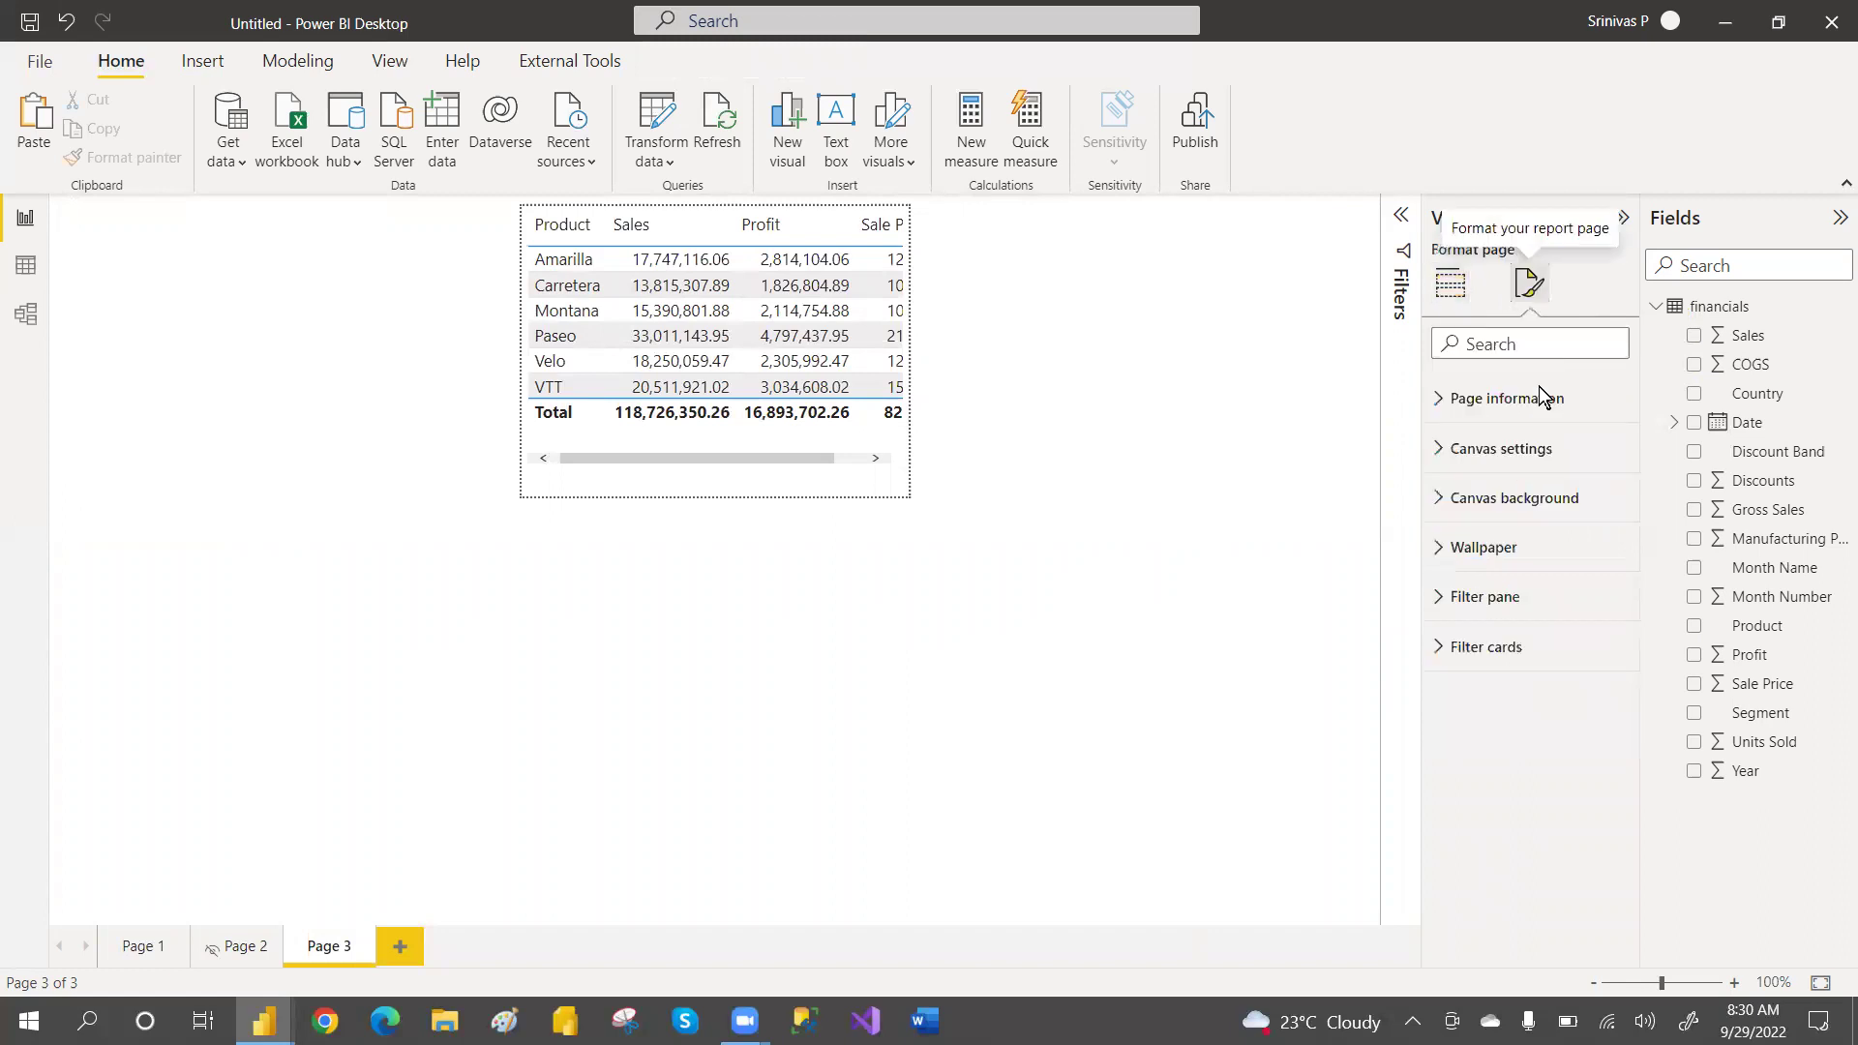
left_click(1439, 455)
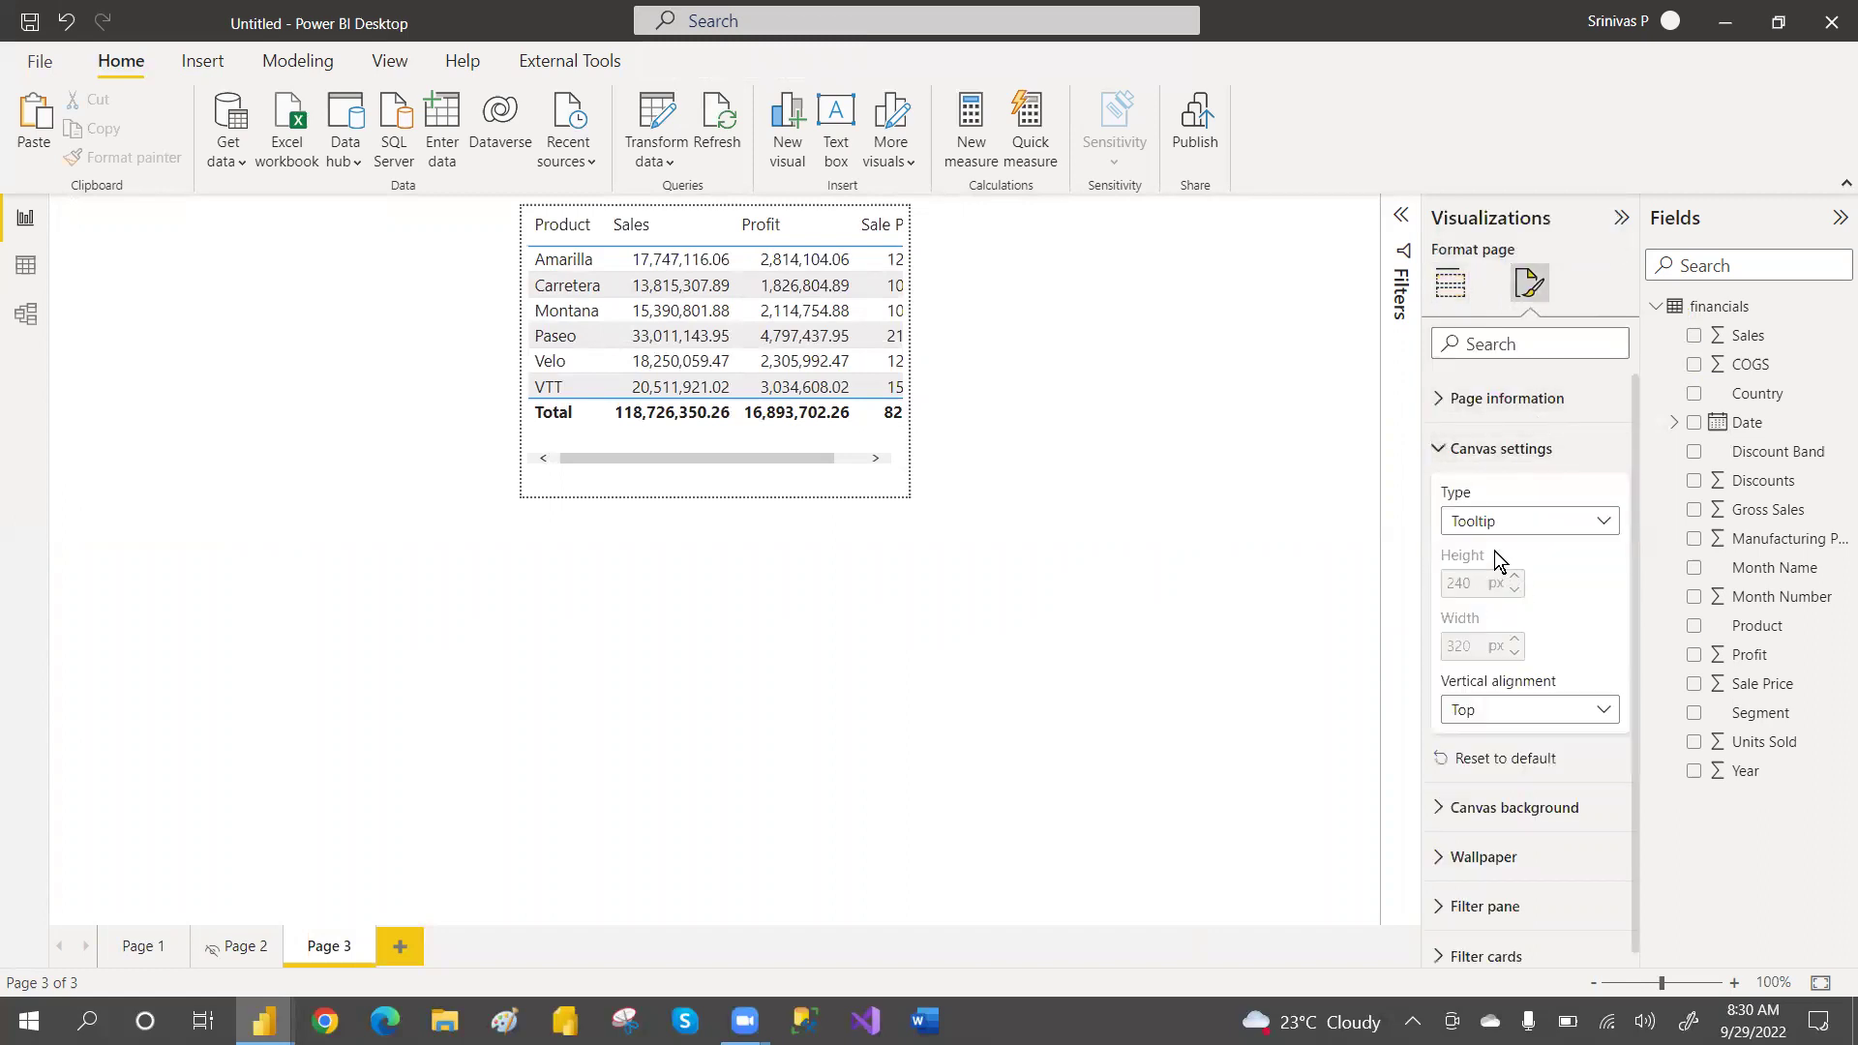
left_click(1481, 530)
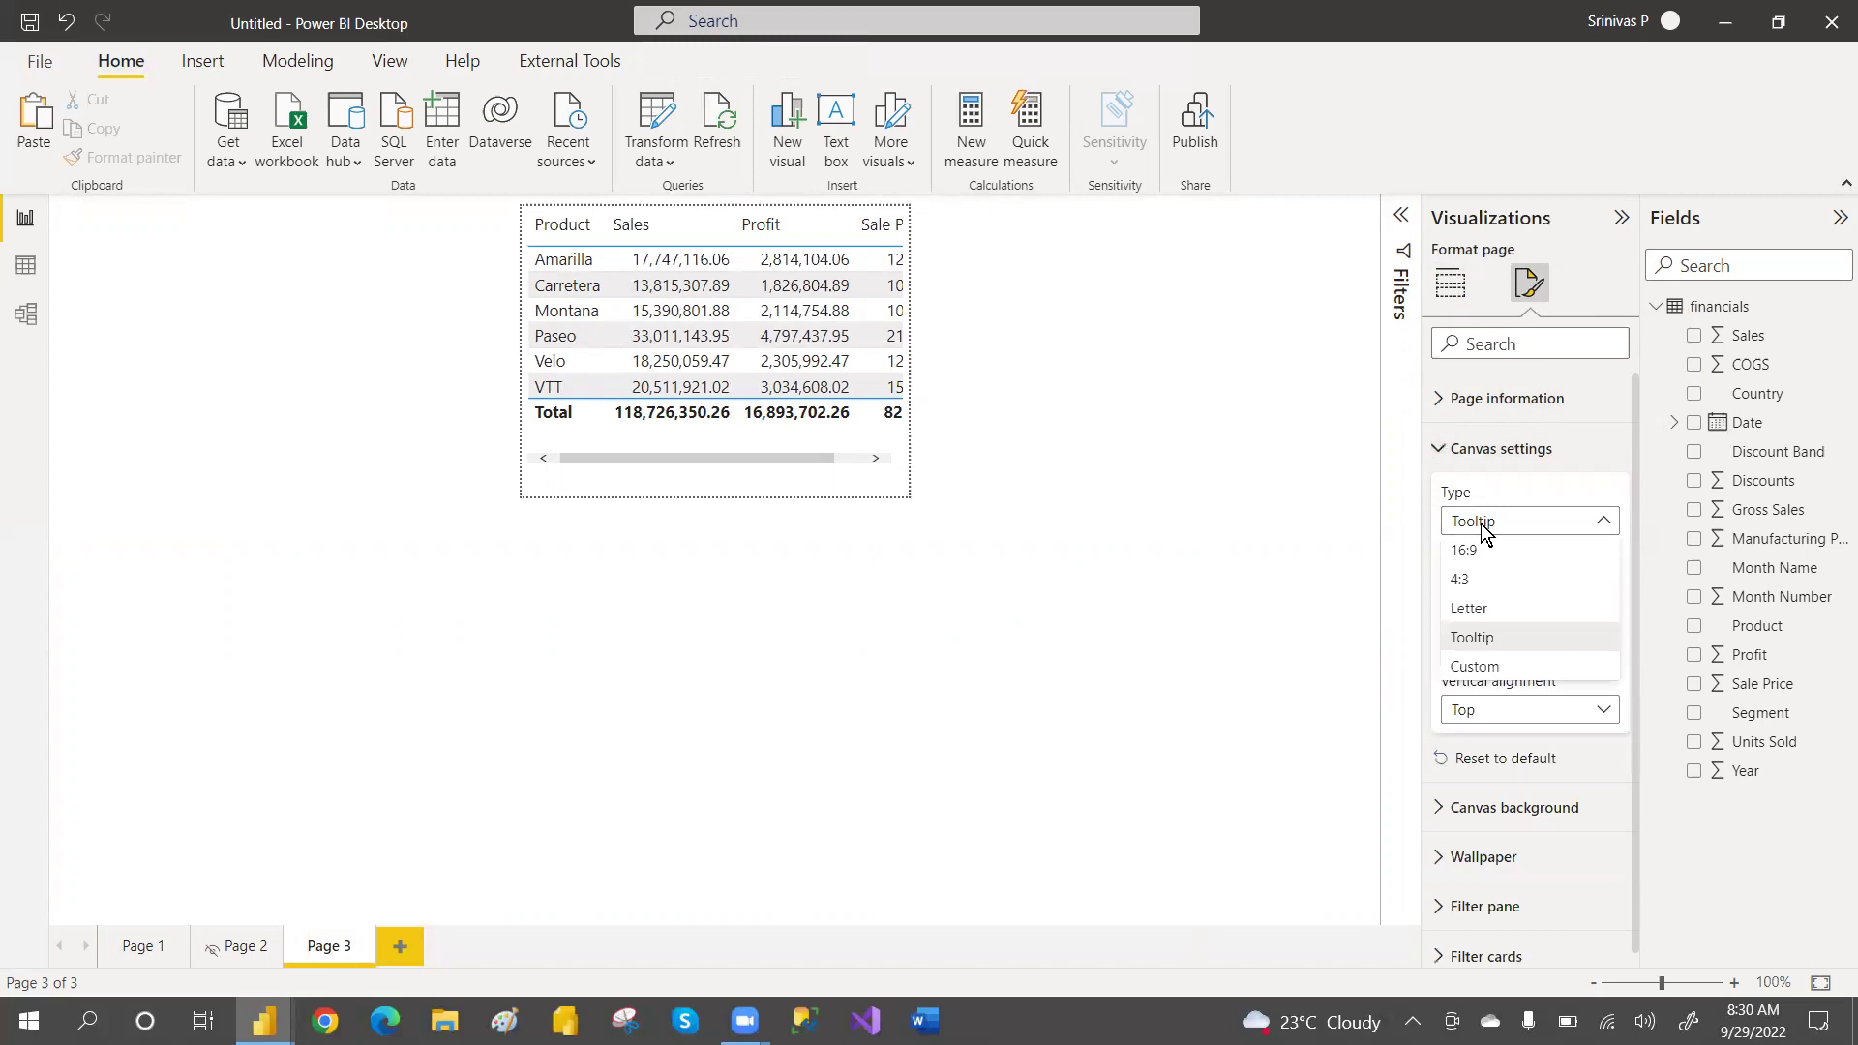
left_click(1482, 664)
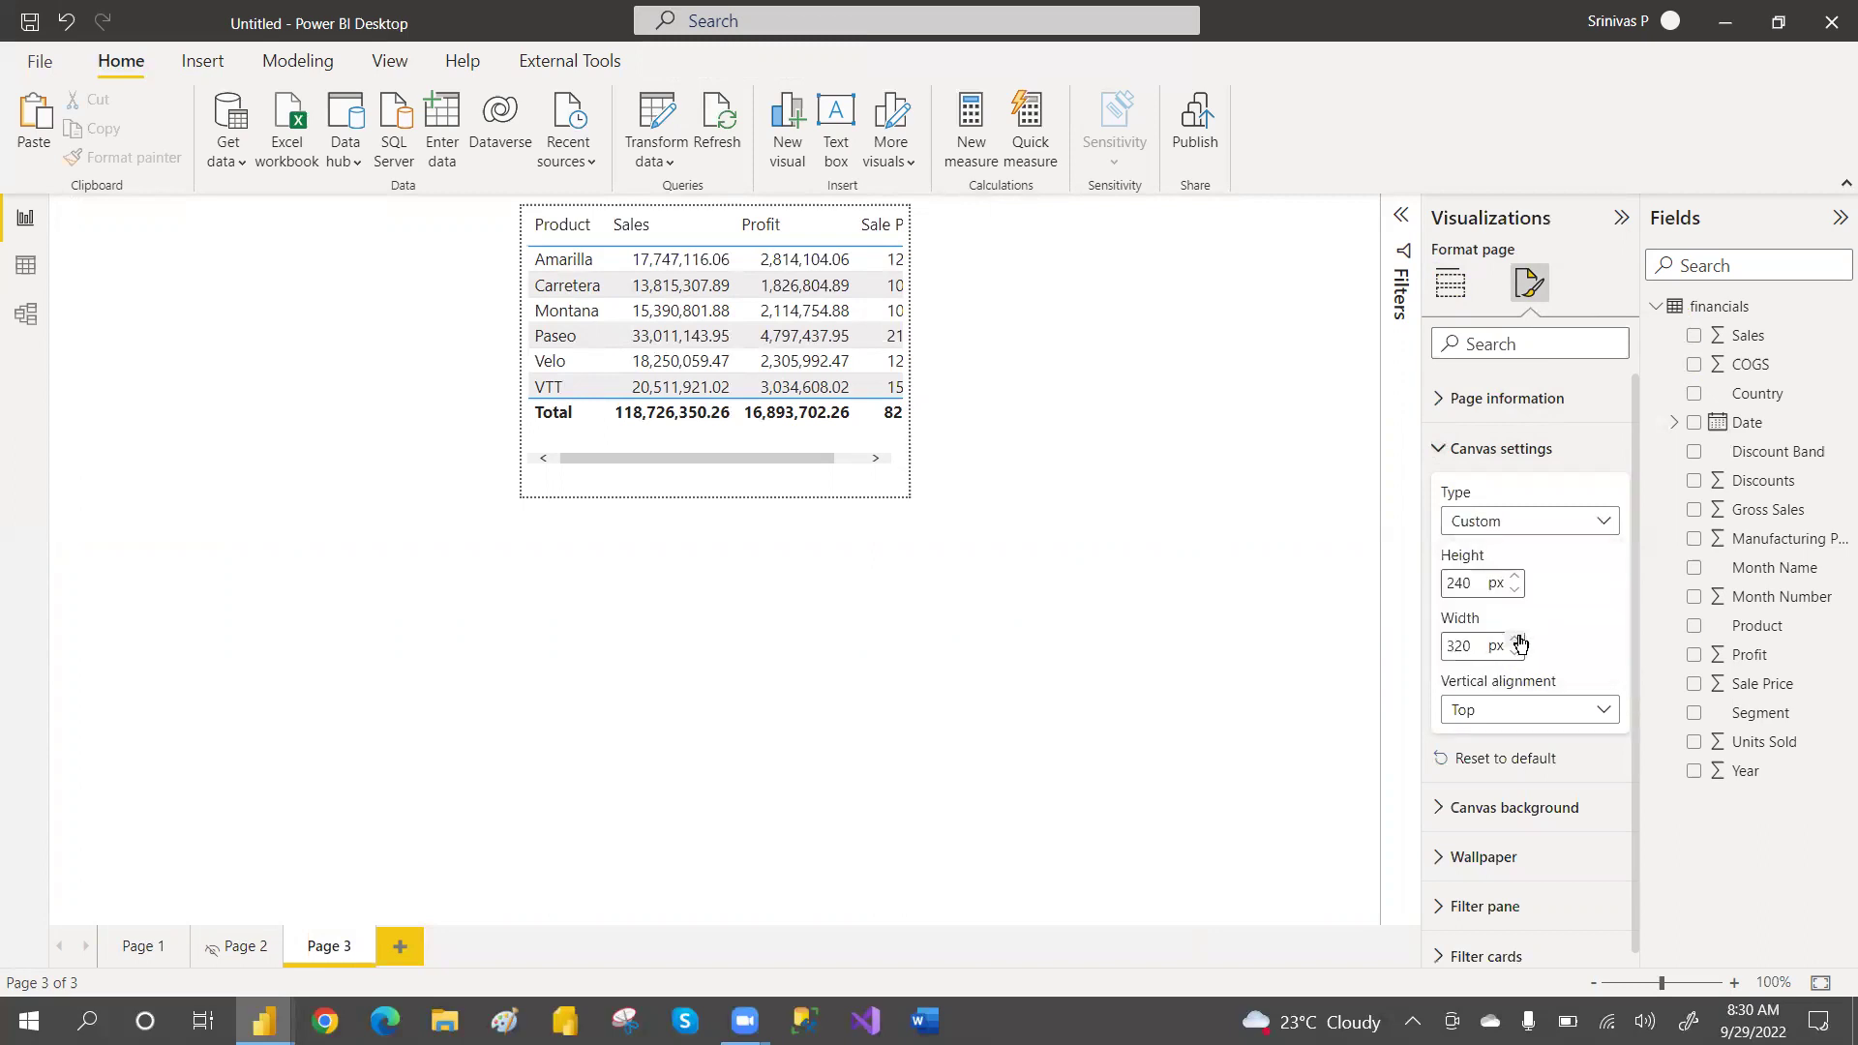
left_click(1517, 640)
left_click(1517, 641)
left_click(1517, 641)
left_click(1517, 641)
left_click(1517, 640)
left_click(1517, 641)
left_click(1517, 641)
left_click(1517, 640)
left_click(1517, 640)
left_click(1517, 641)
left_click(1517, 640)
left_click(1517, 640)
left_click(1518, 641)
left_click(1517, 641)
left_click(1518, 640)
left_click(1517, 640)
left_click(1517, 640)
left_click(1517, 640)
left_click(1517, 640)
left_click(1517, 641)
left_click(1517, 640)
left_click(1517, 641)
left_click(1517, 640)
left_click(1517, 640)
left_click(1517, 640)
left_click(1517, 641)
left_click(1517, 640)
left_click(1517, 640)
left_click(1517, 640)
left_click(1517, 641)
left_click(1517, 641)
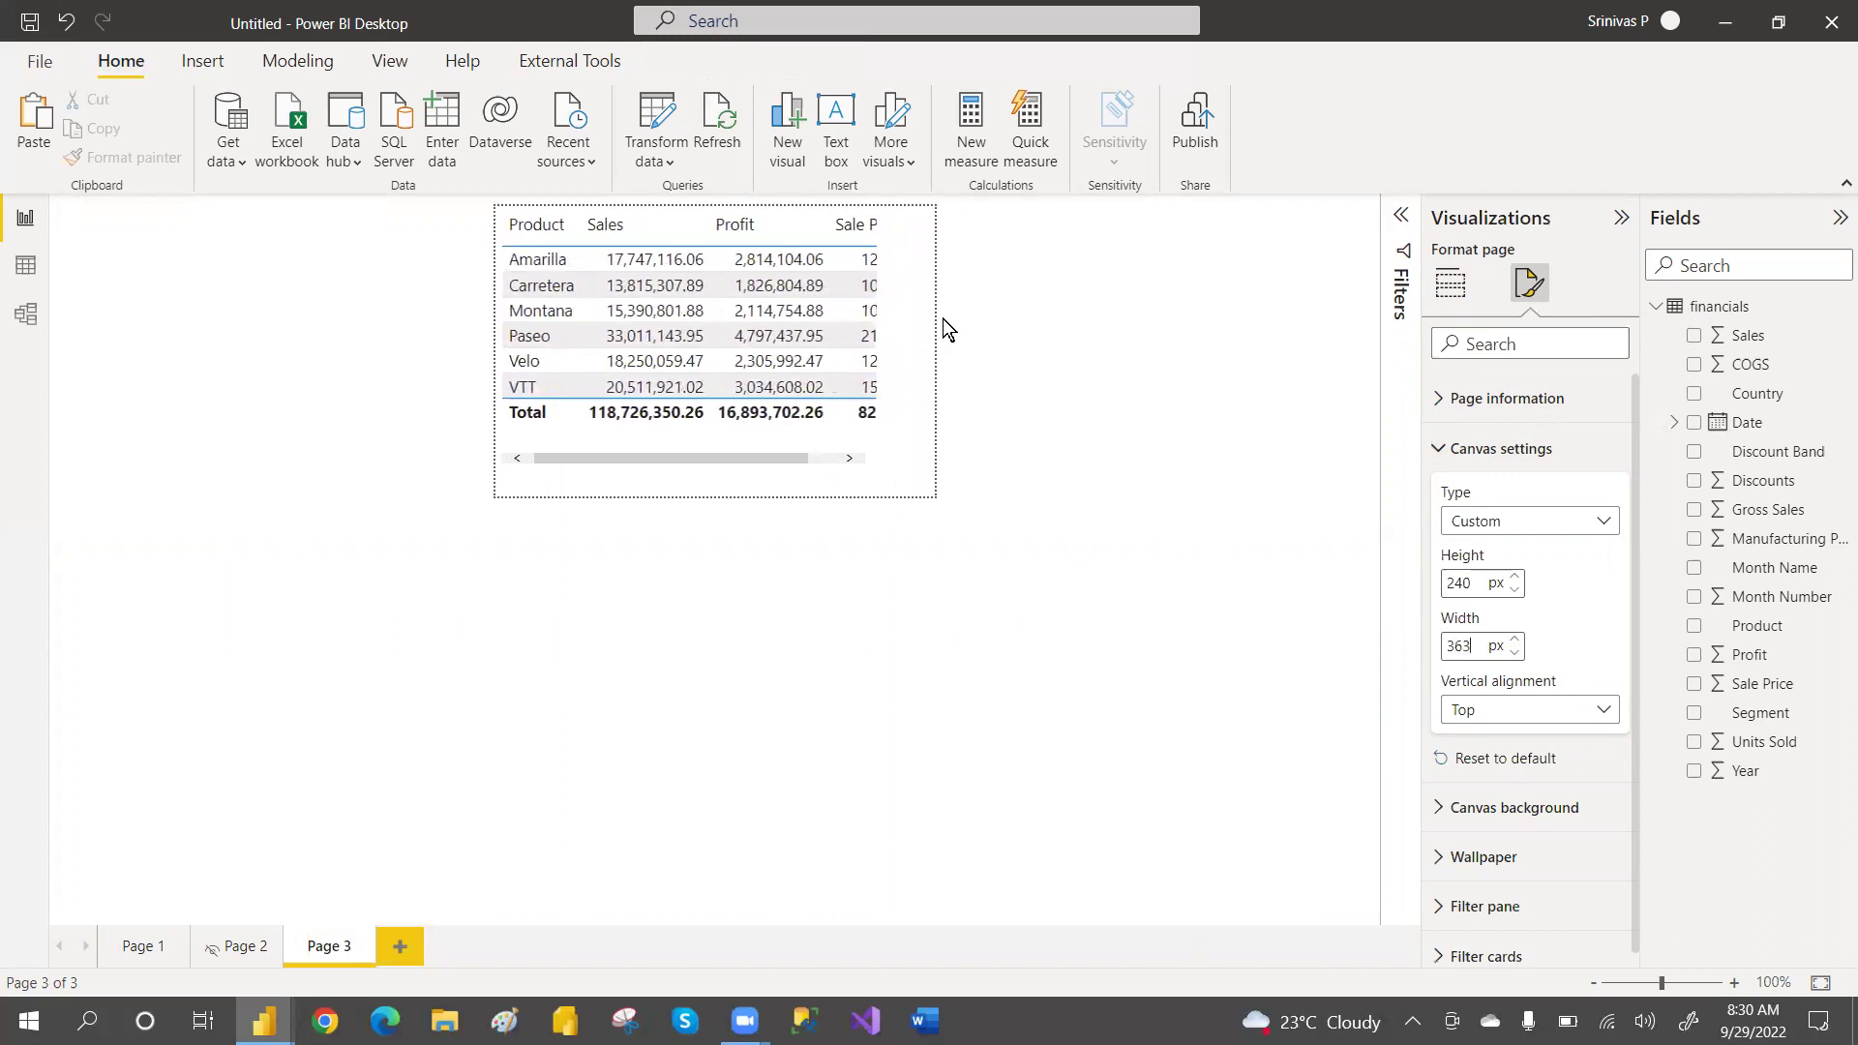
Stretch the table across the wider page, adjust the Profit column so its values fit on one line, and trim the table's empty bottom space
left_click_drag(824, 227, 807, 229)
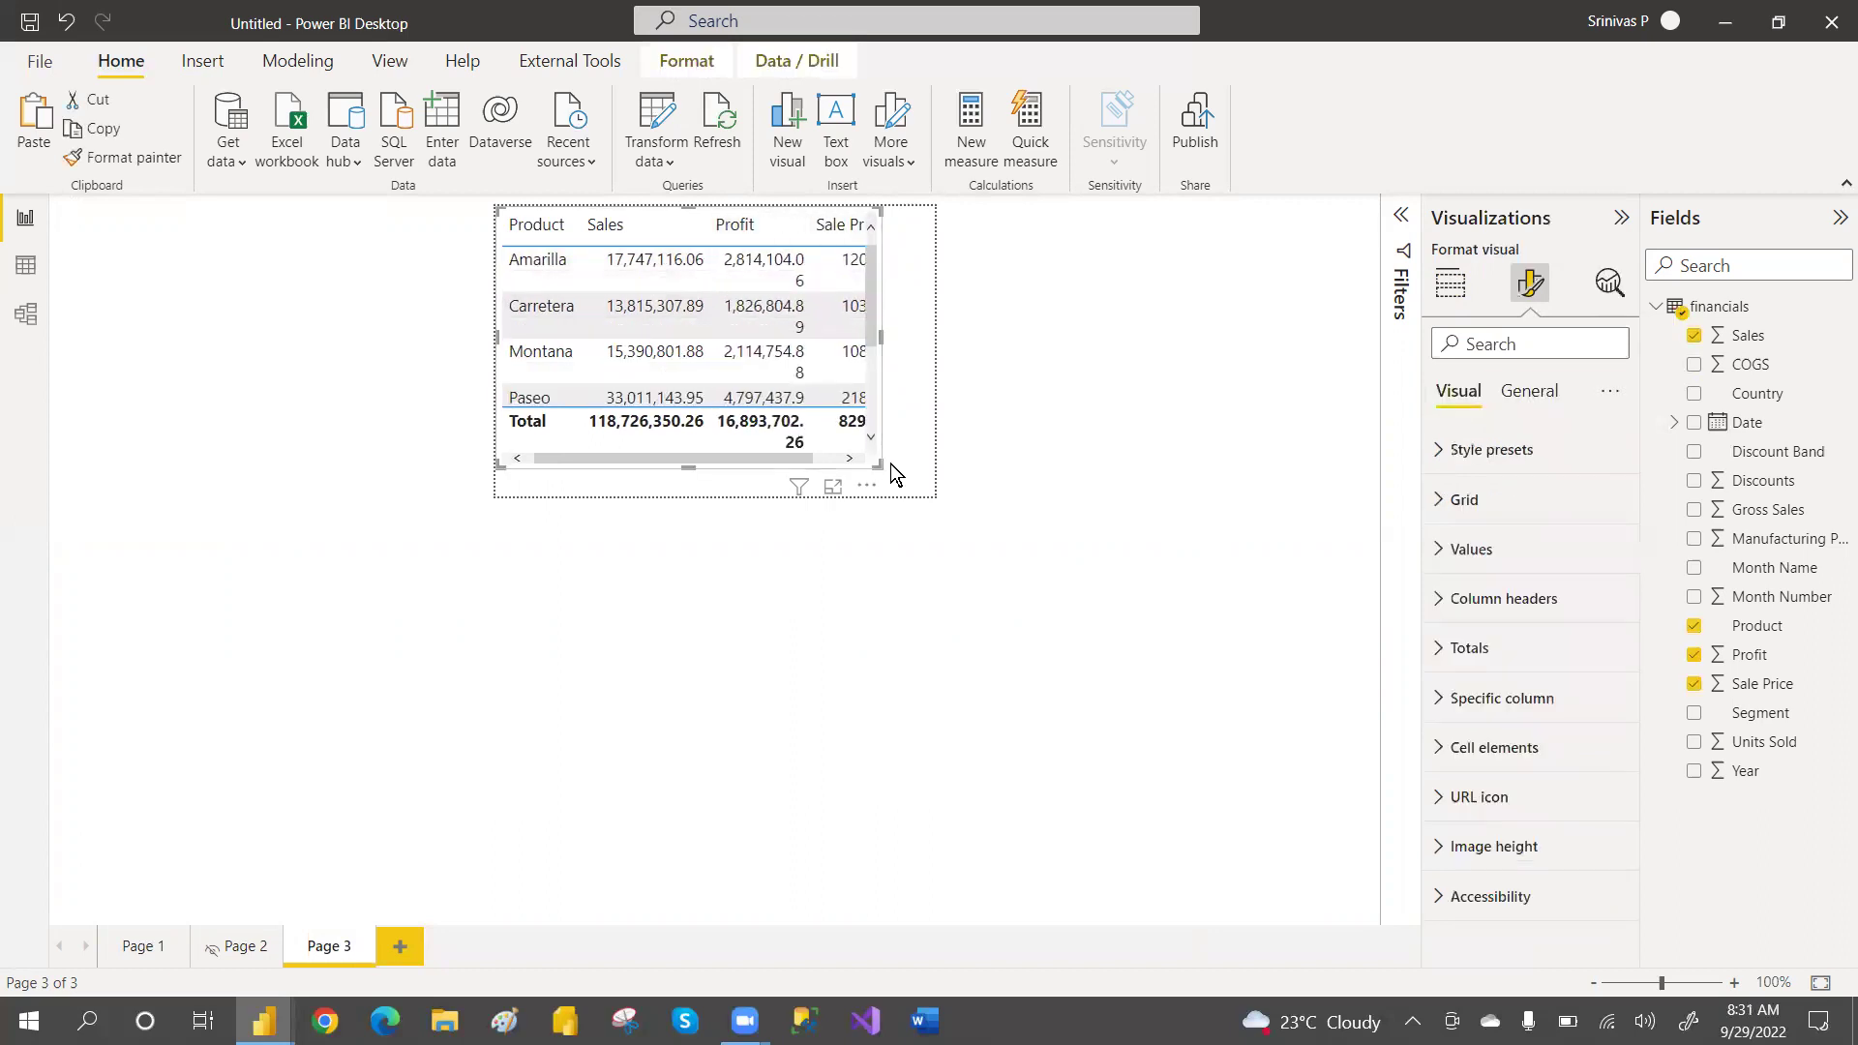
left_click_drag(891, 463, 925, 456)
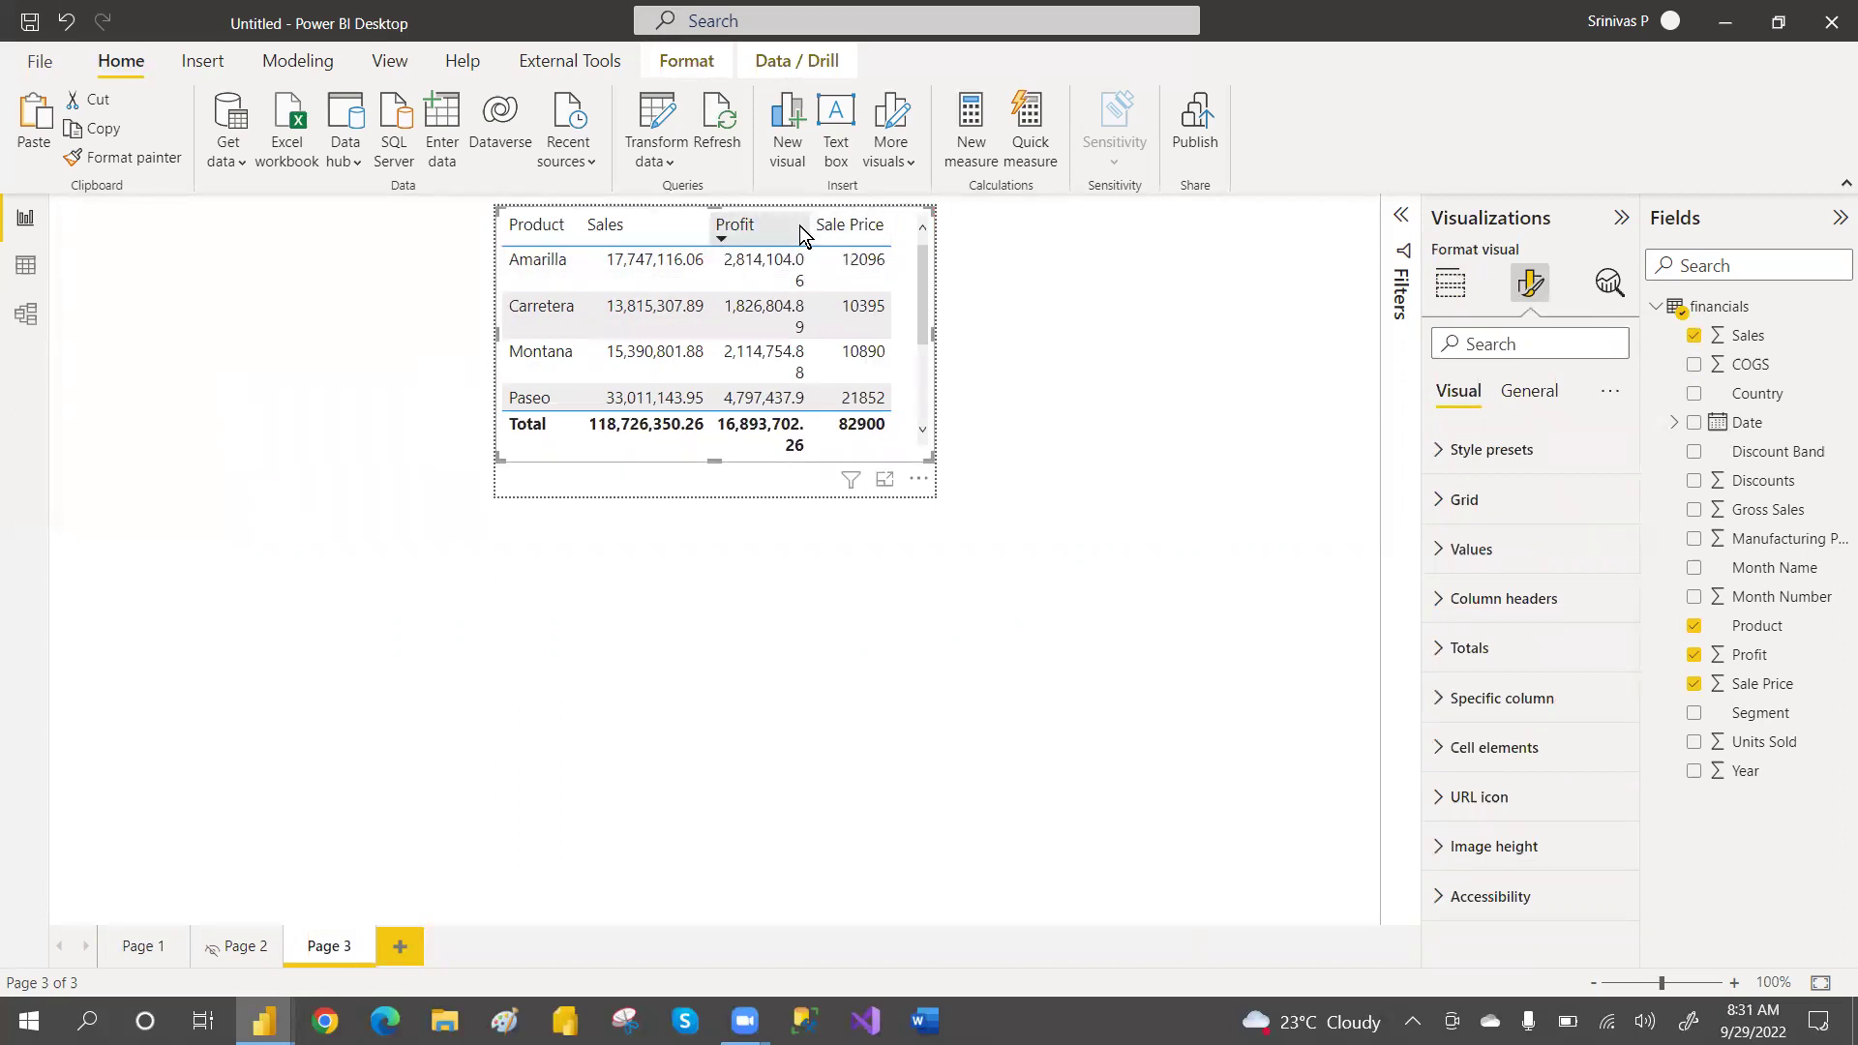
left_click_drag(804, 226, 812, 226)
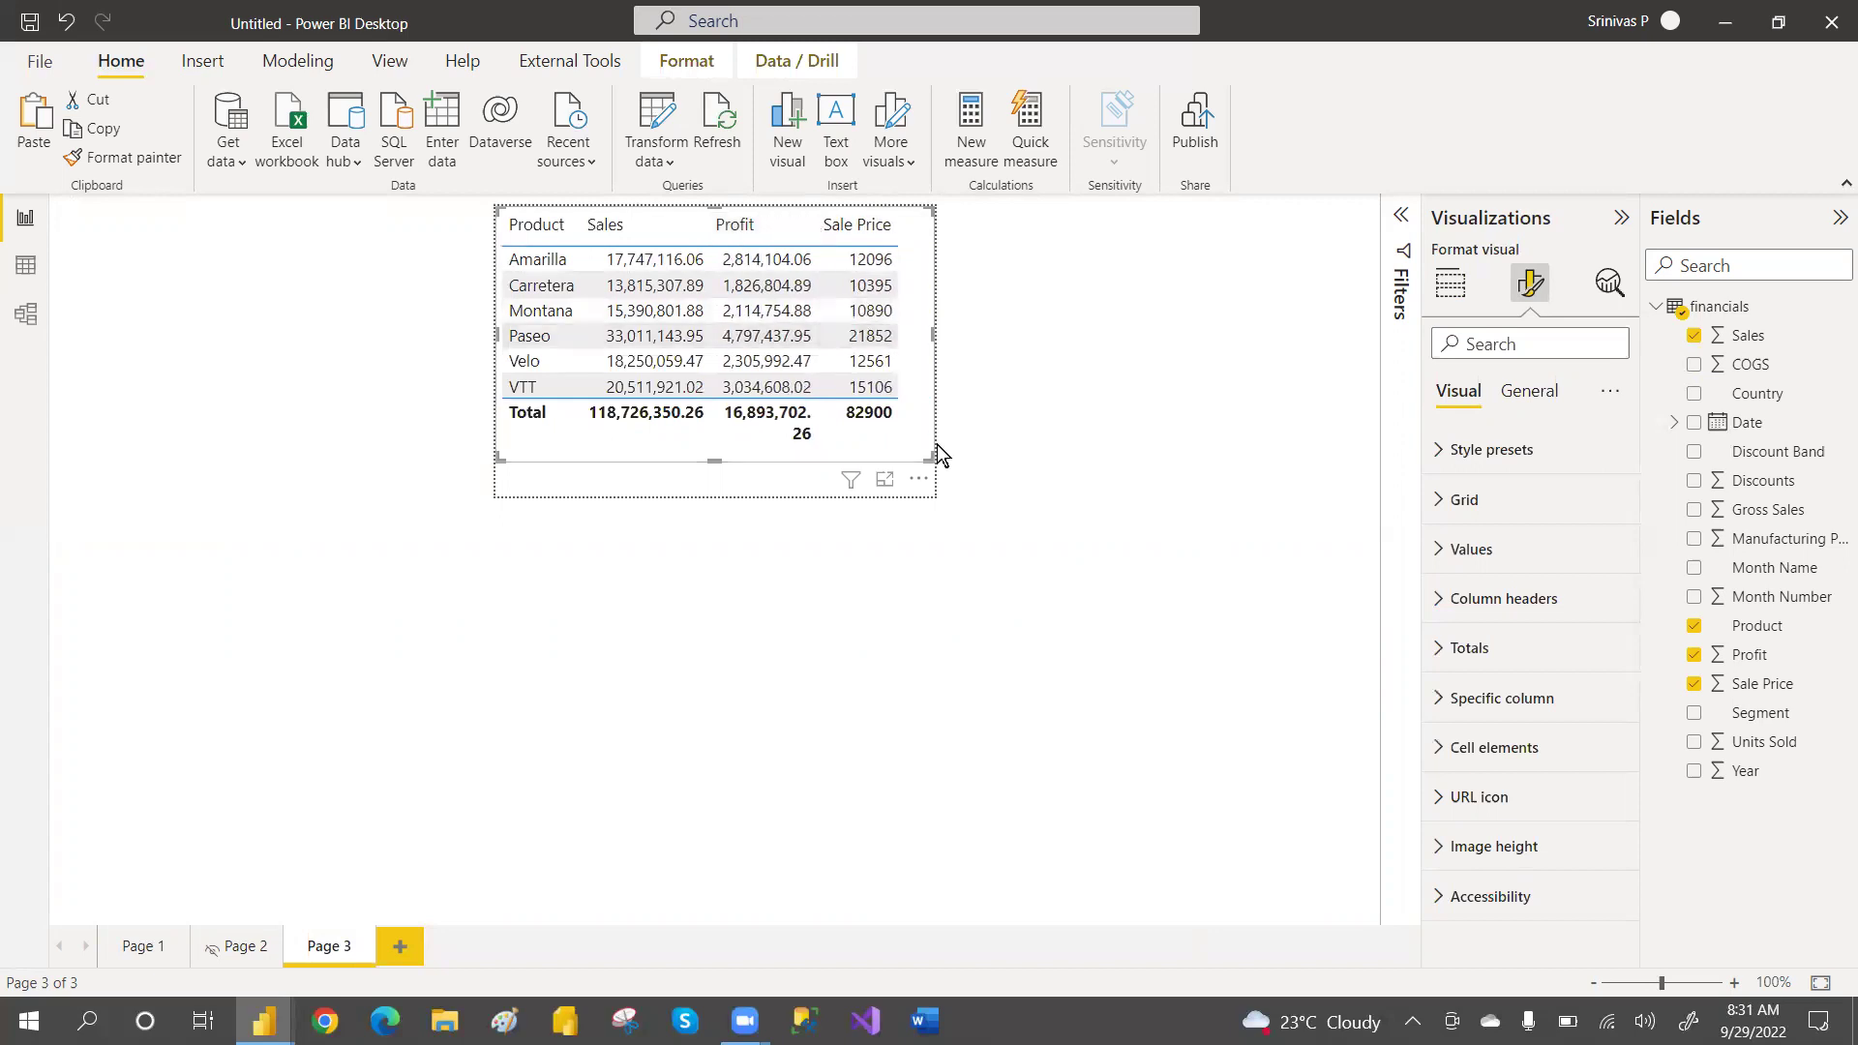
mouse_move(924, 456)
left_mouse_down()
mouse_move(920, 438)
mouse_move(927, 458)
left_mouse_up()
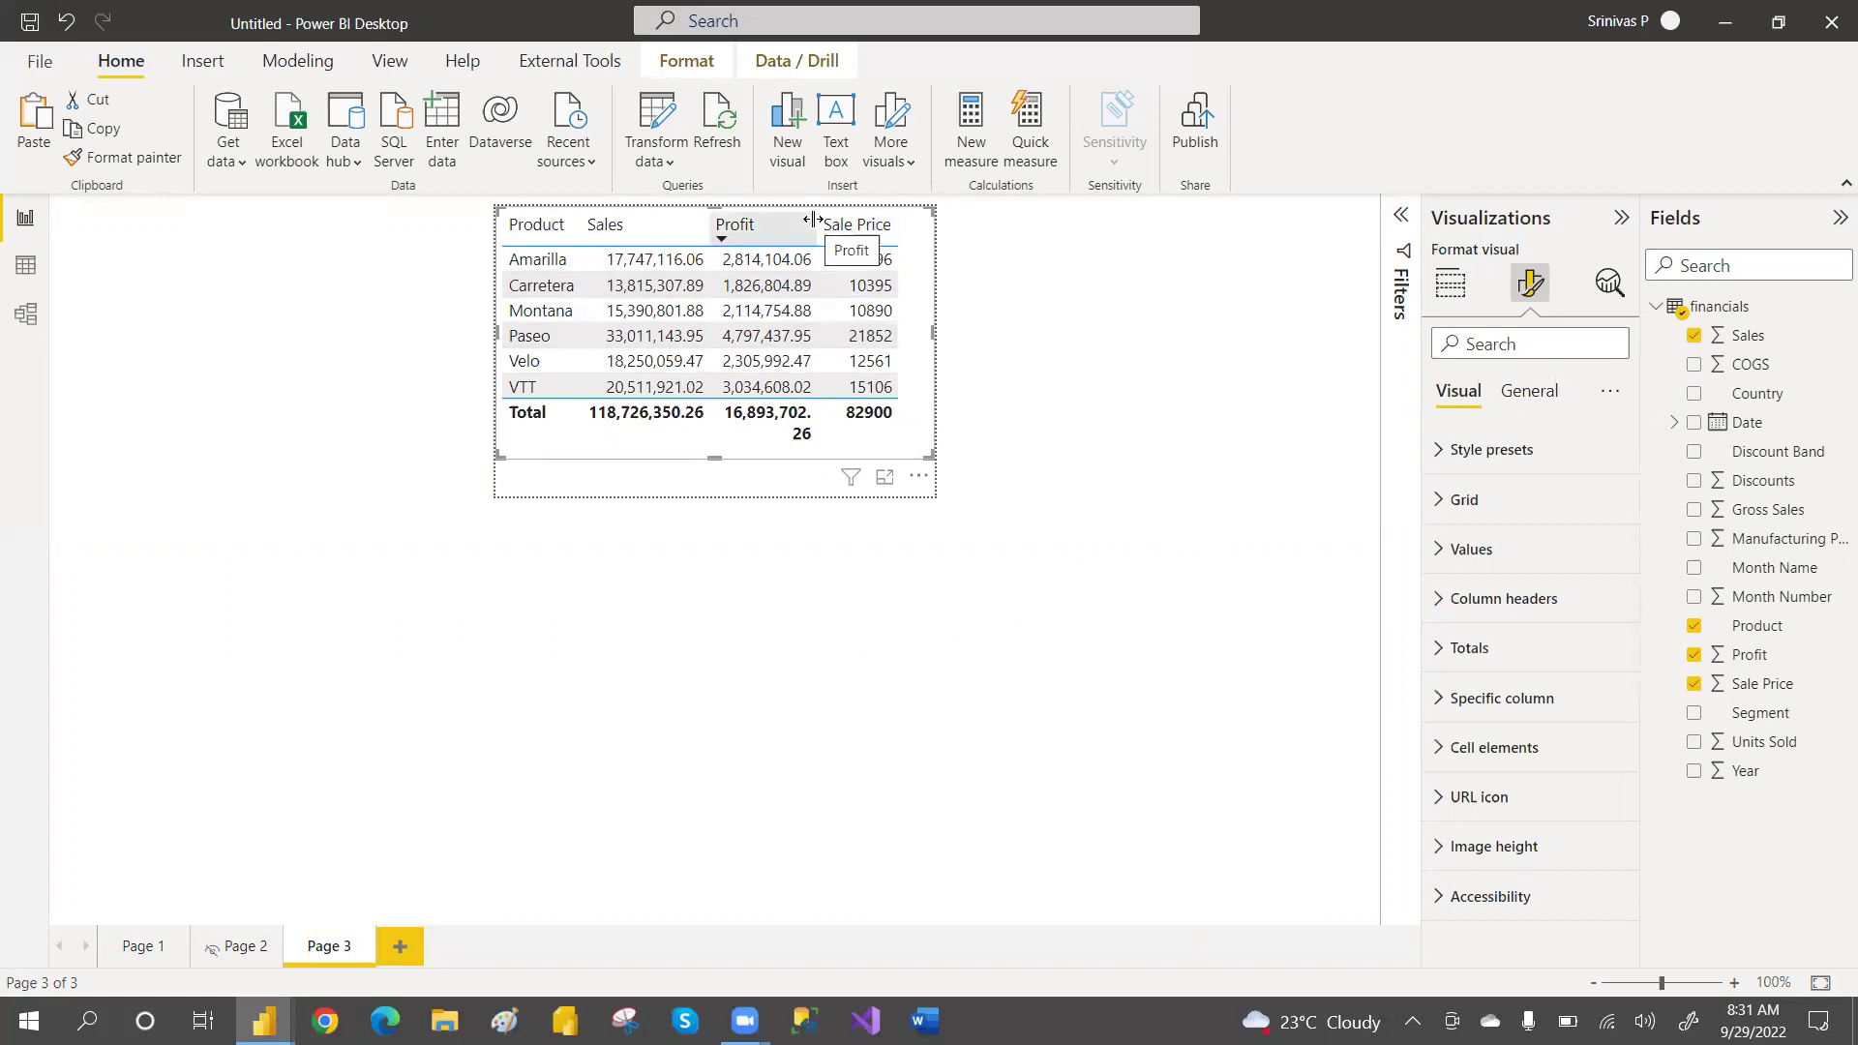
left_click_drag(812, 220, 828, 220)
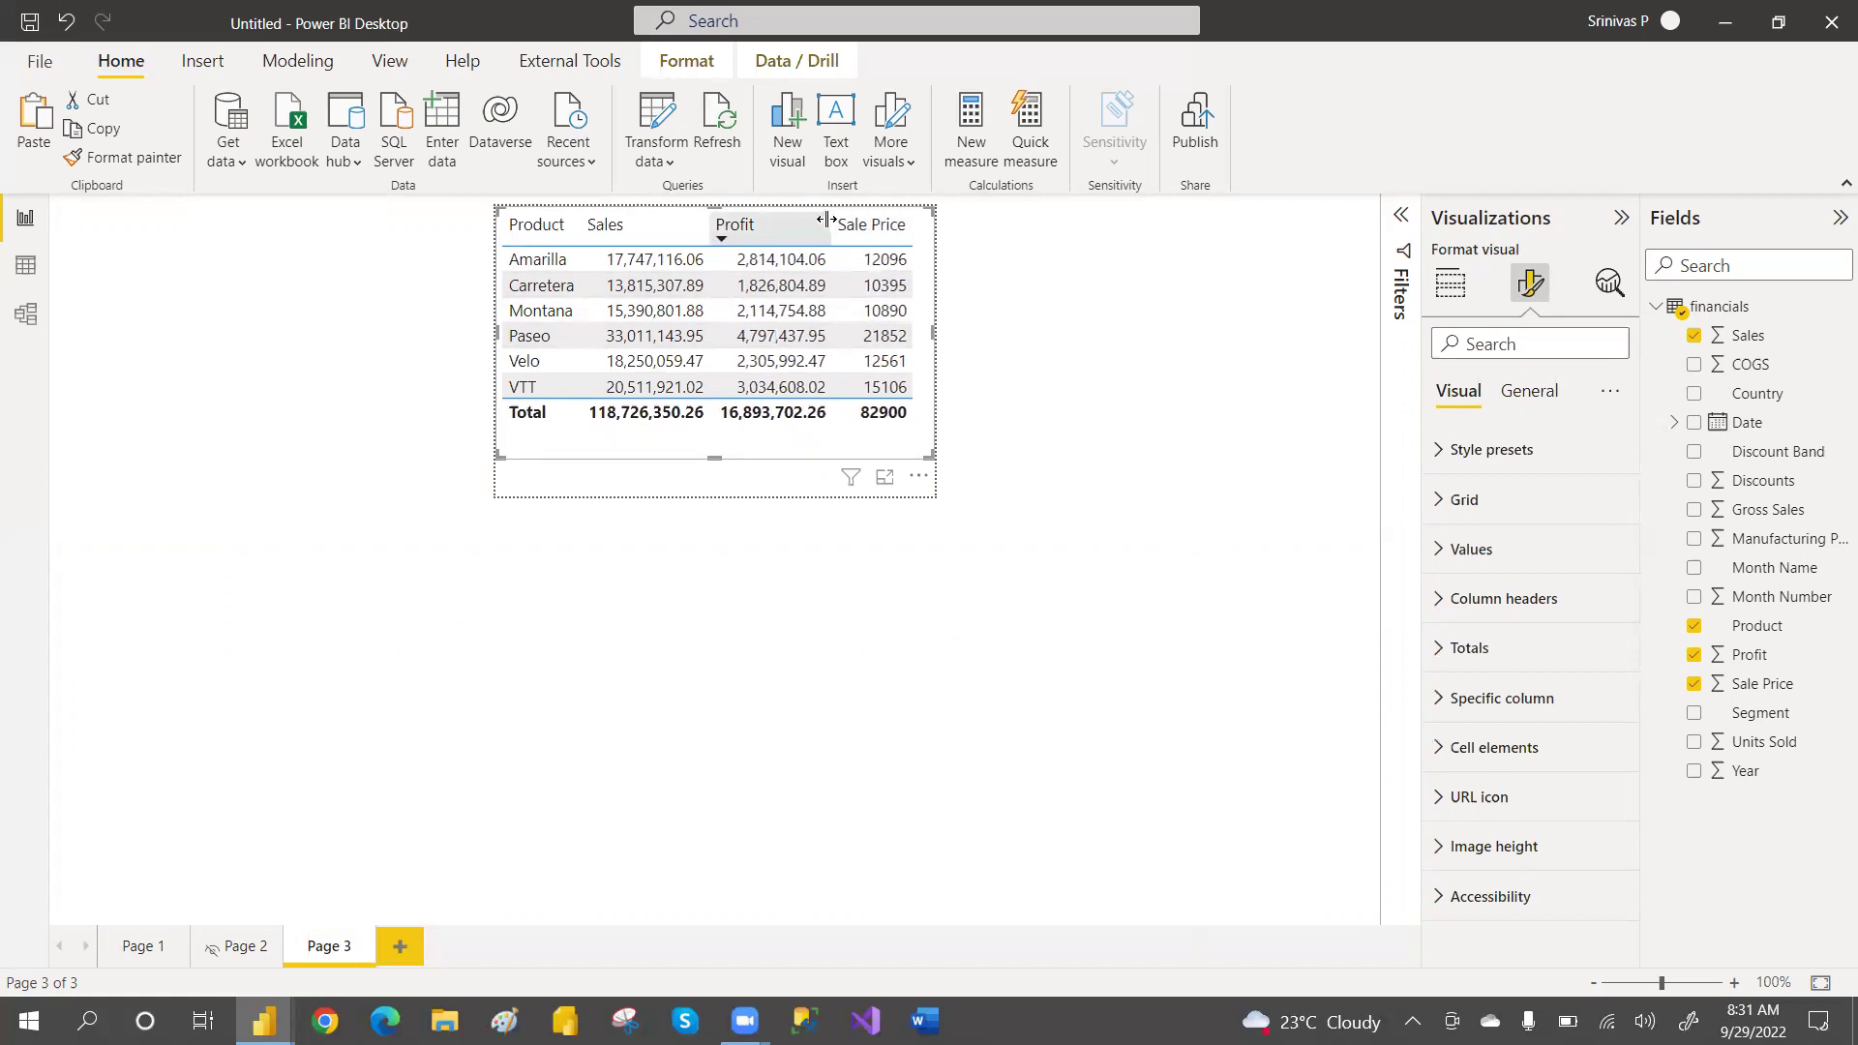
left_click_drag(712, 453, 712, 434)
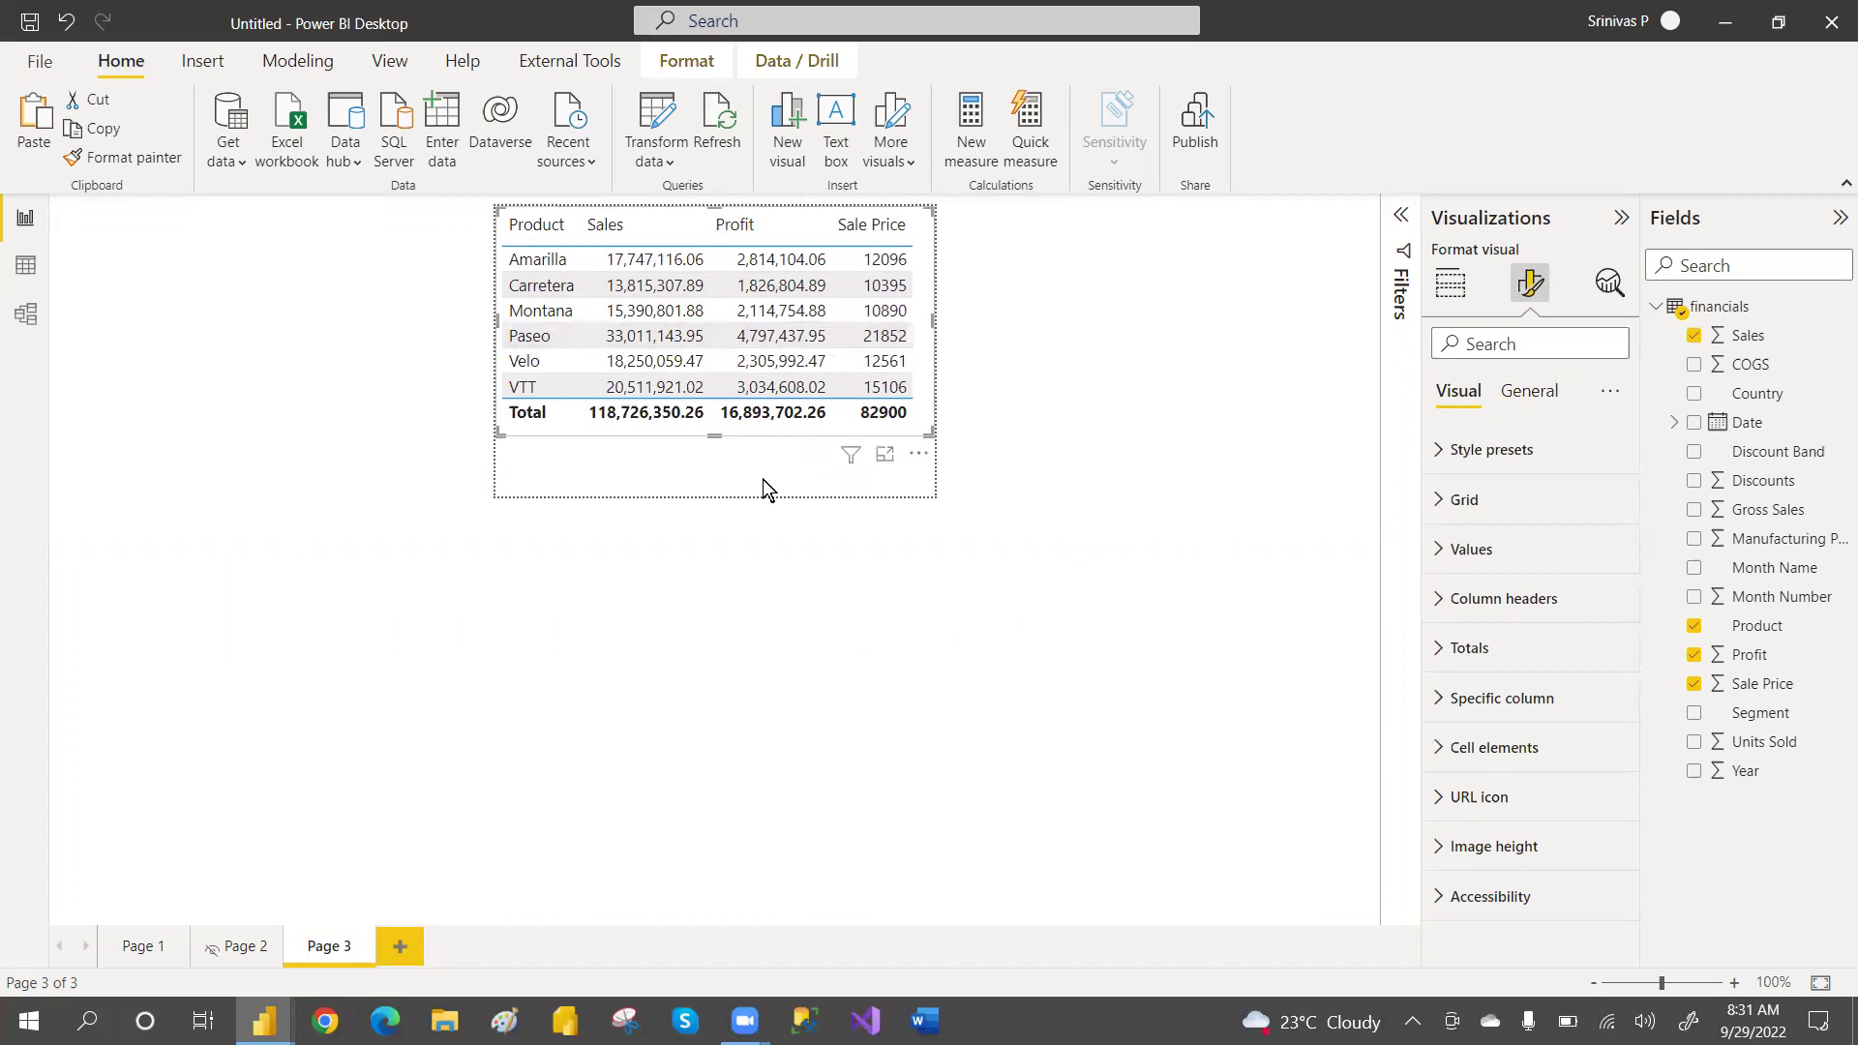
Set the canvas height of Page 3 to 200 px to remove the empty space below the table
left_click(1531, 391)
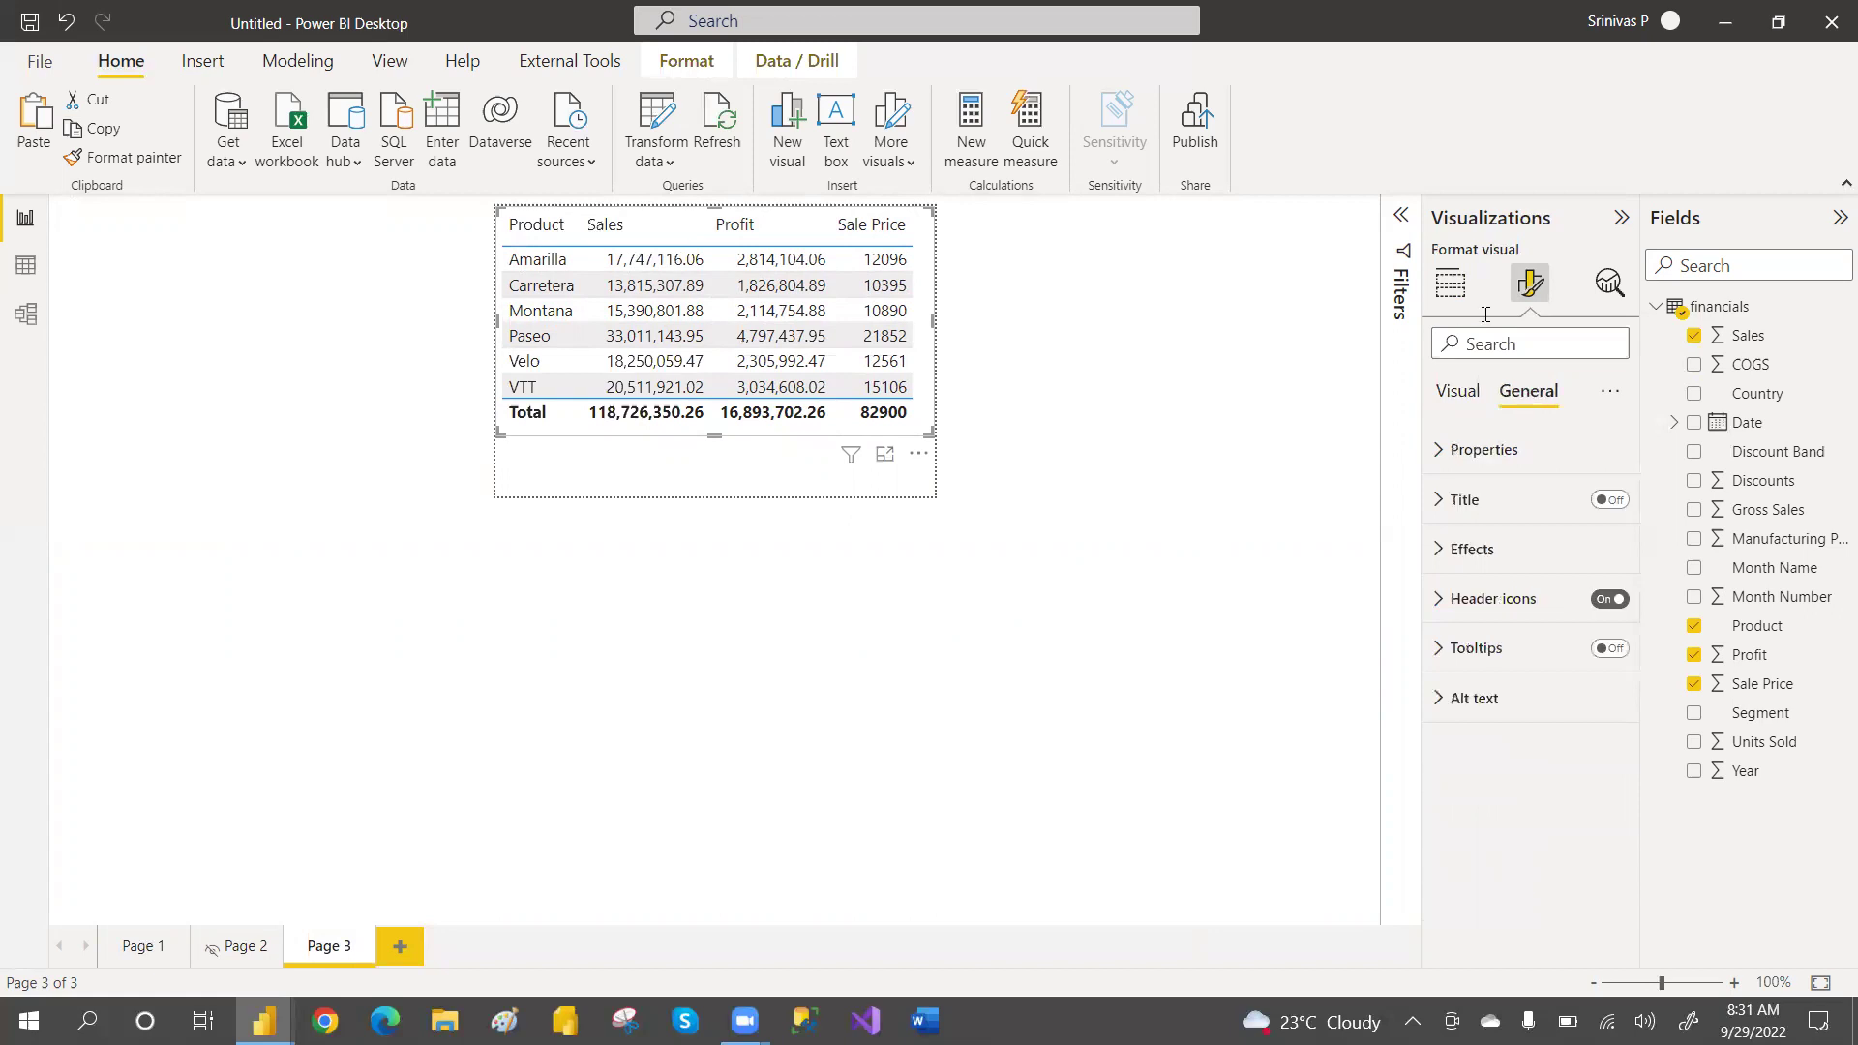
left_click(1313, 399)
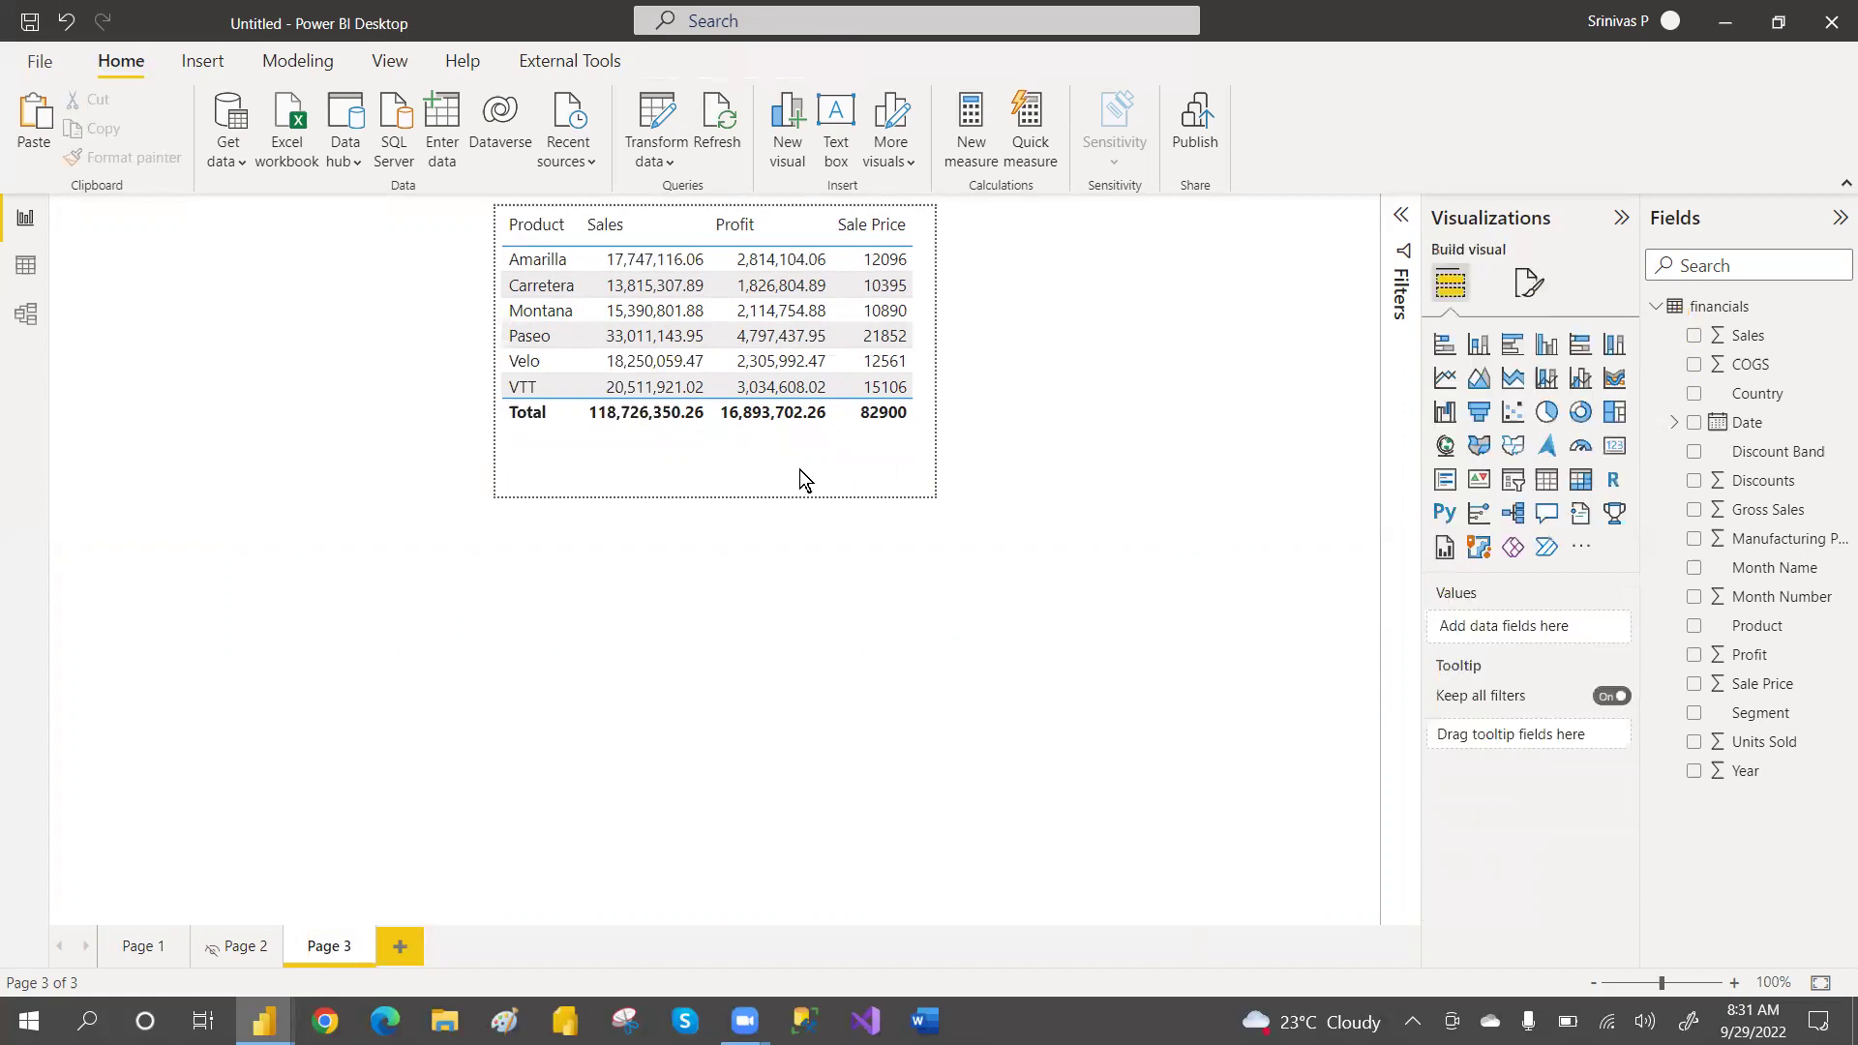
left_click(1529, 282)
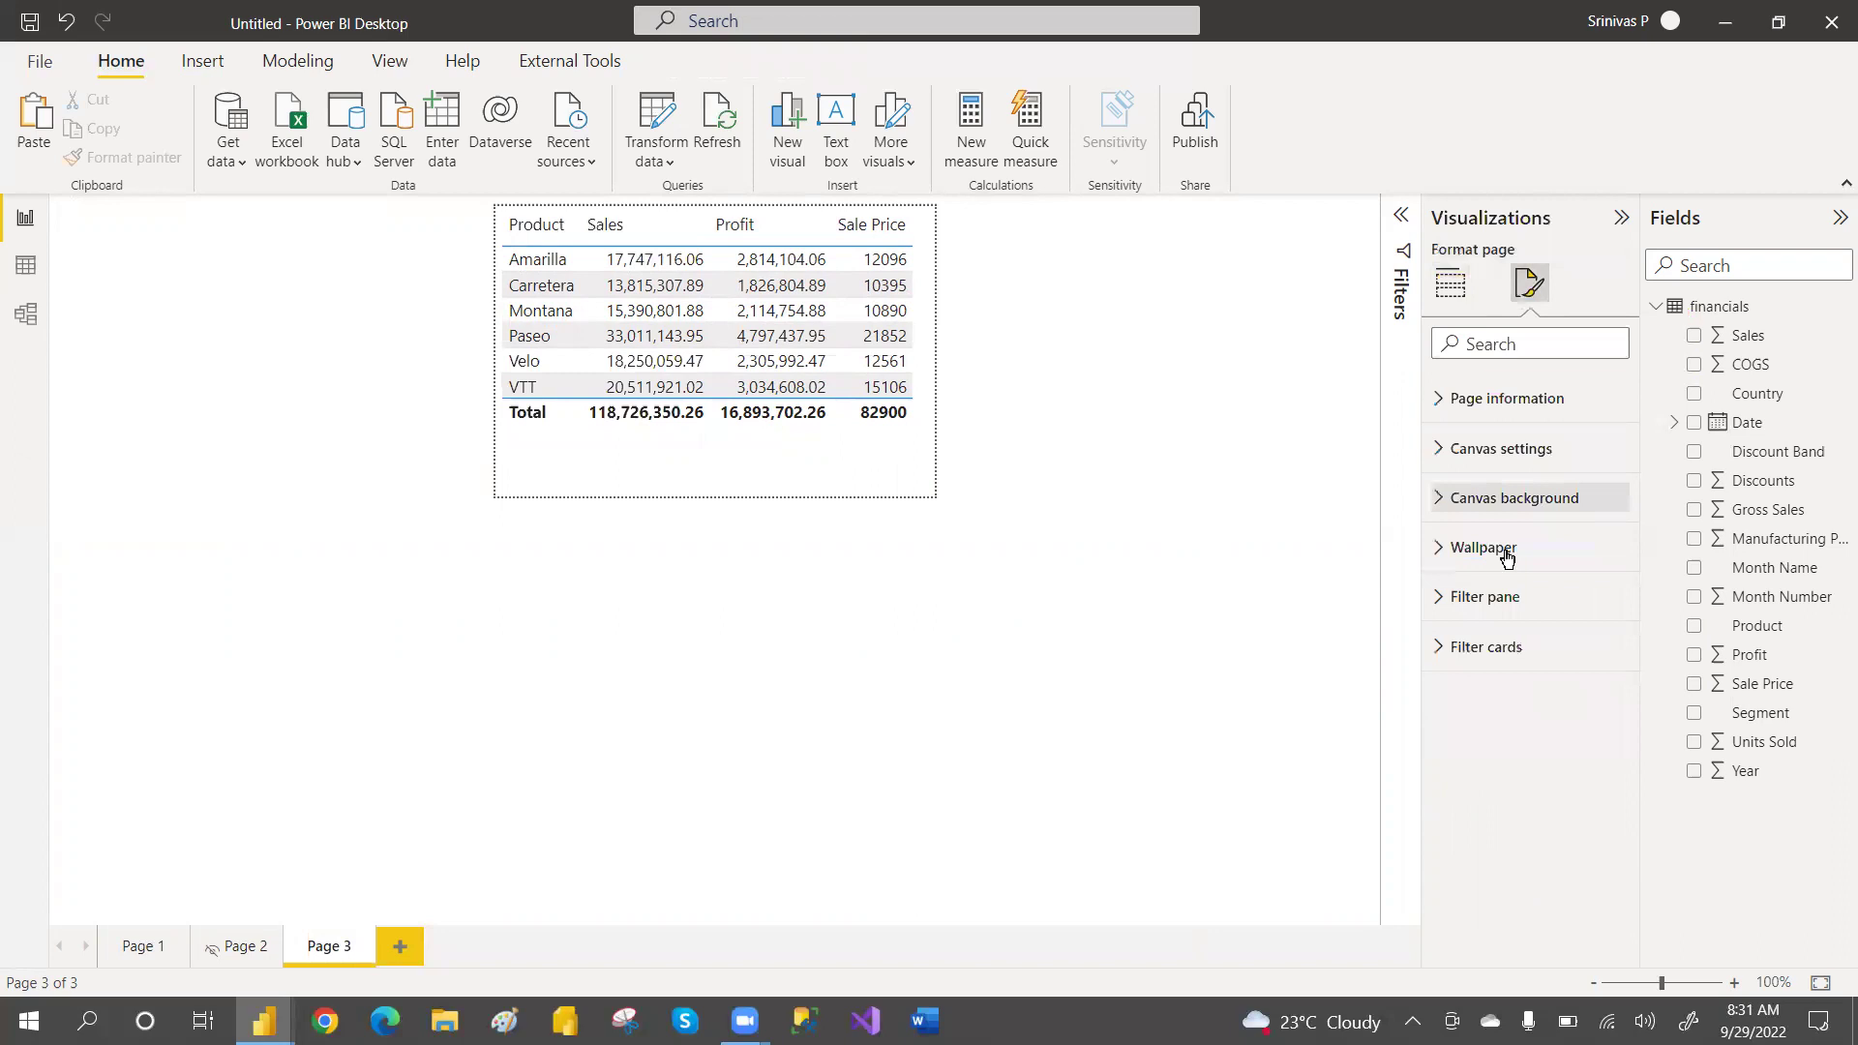
left_click(1433, 453)
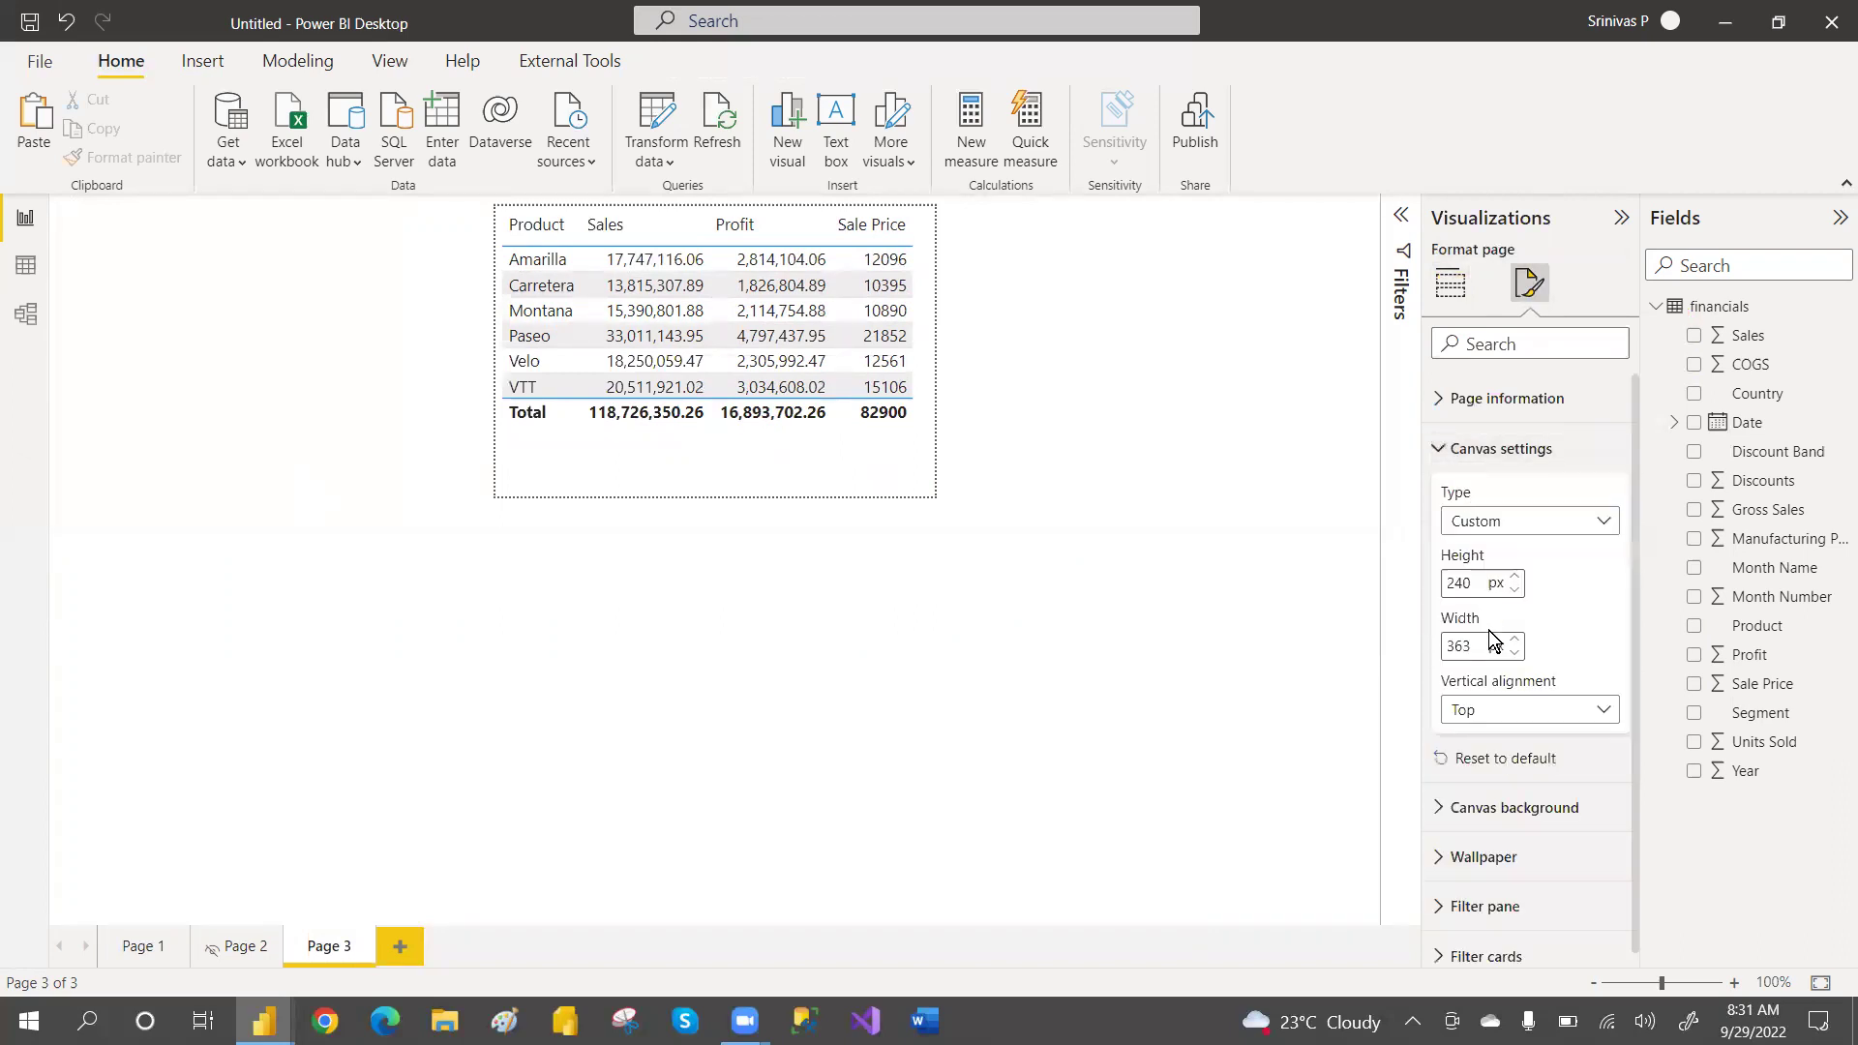
left_click(1477, 580)
key("BackSpace")
key("BackSpace")
type("00")
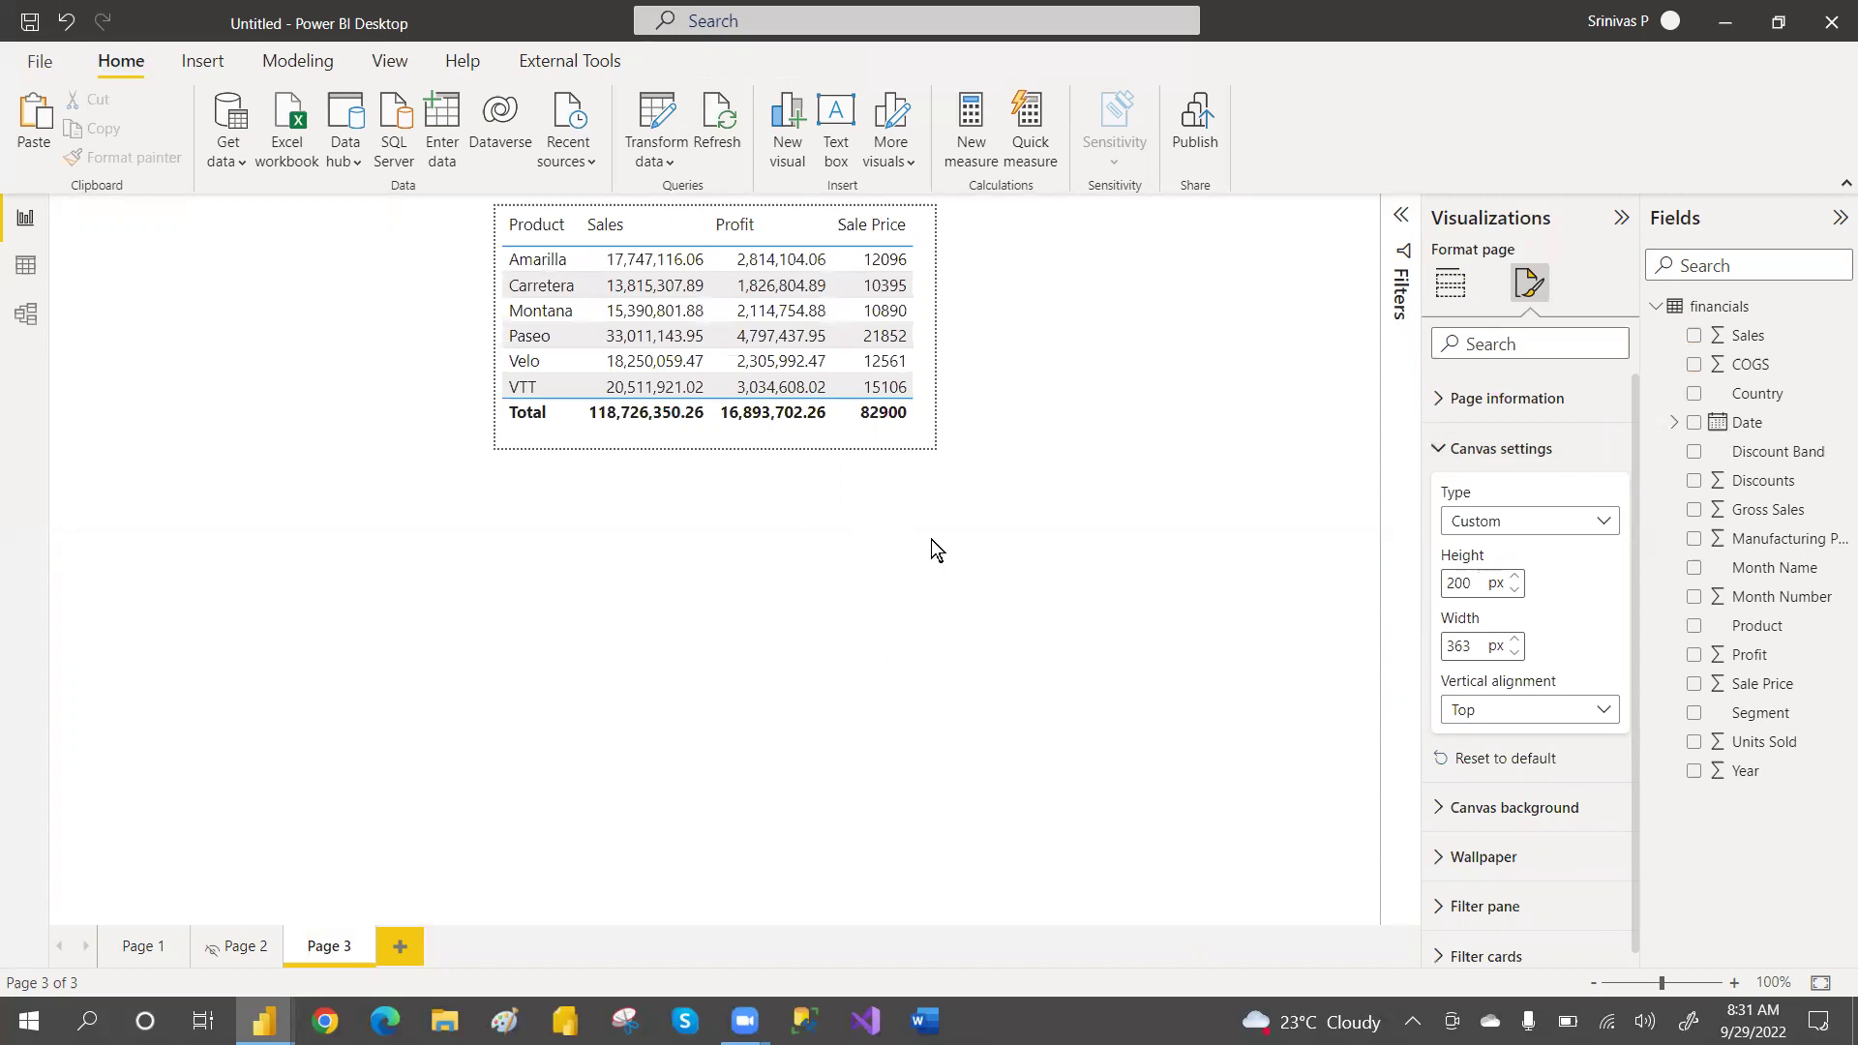
left_click(1437, 450)
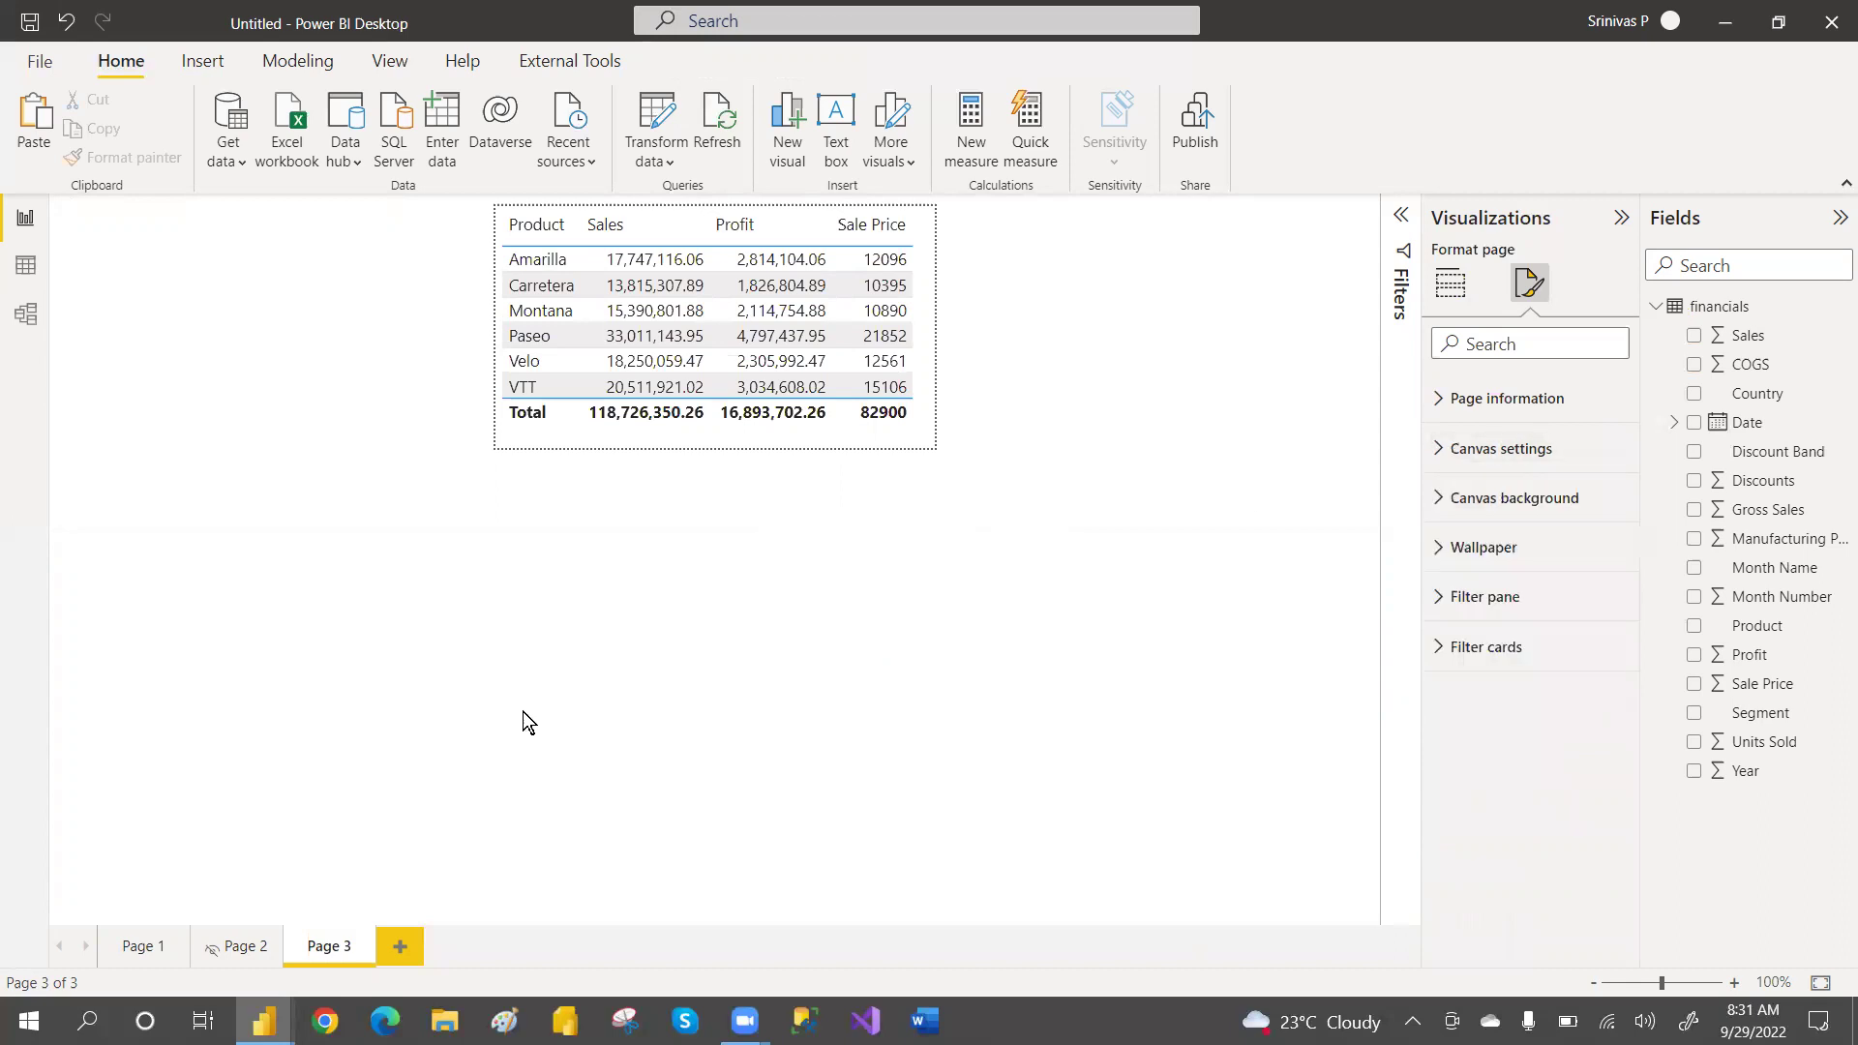
Hide Page 3 from report viewers and return to Page 1
right_click(310, 951)
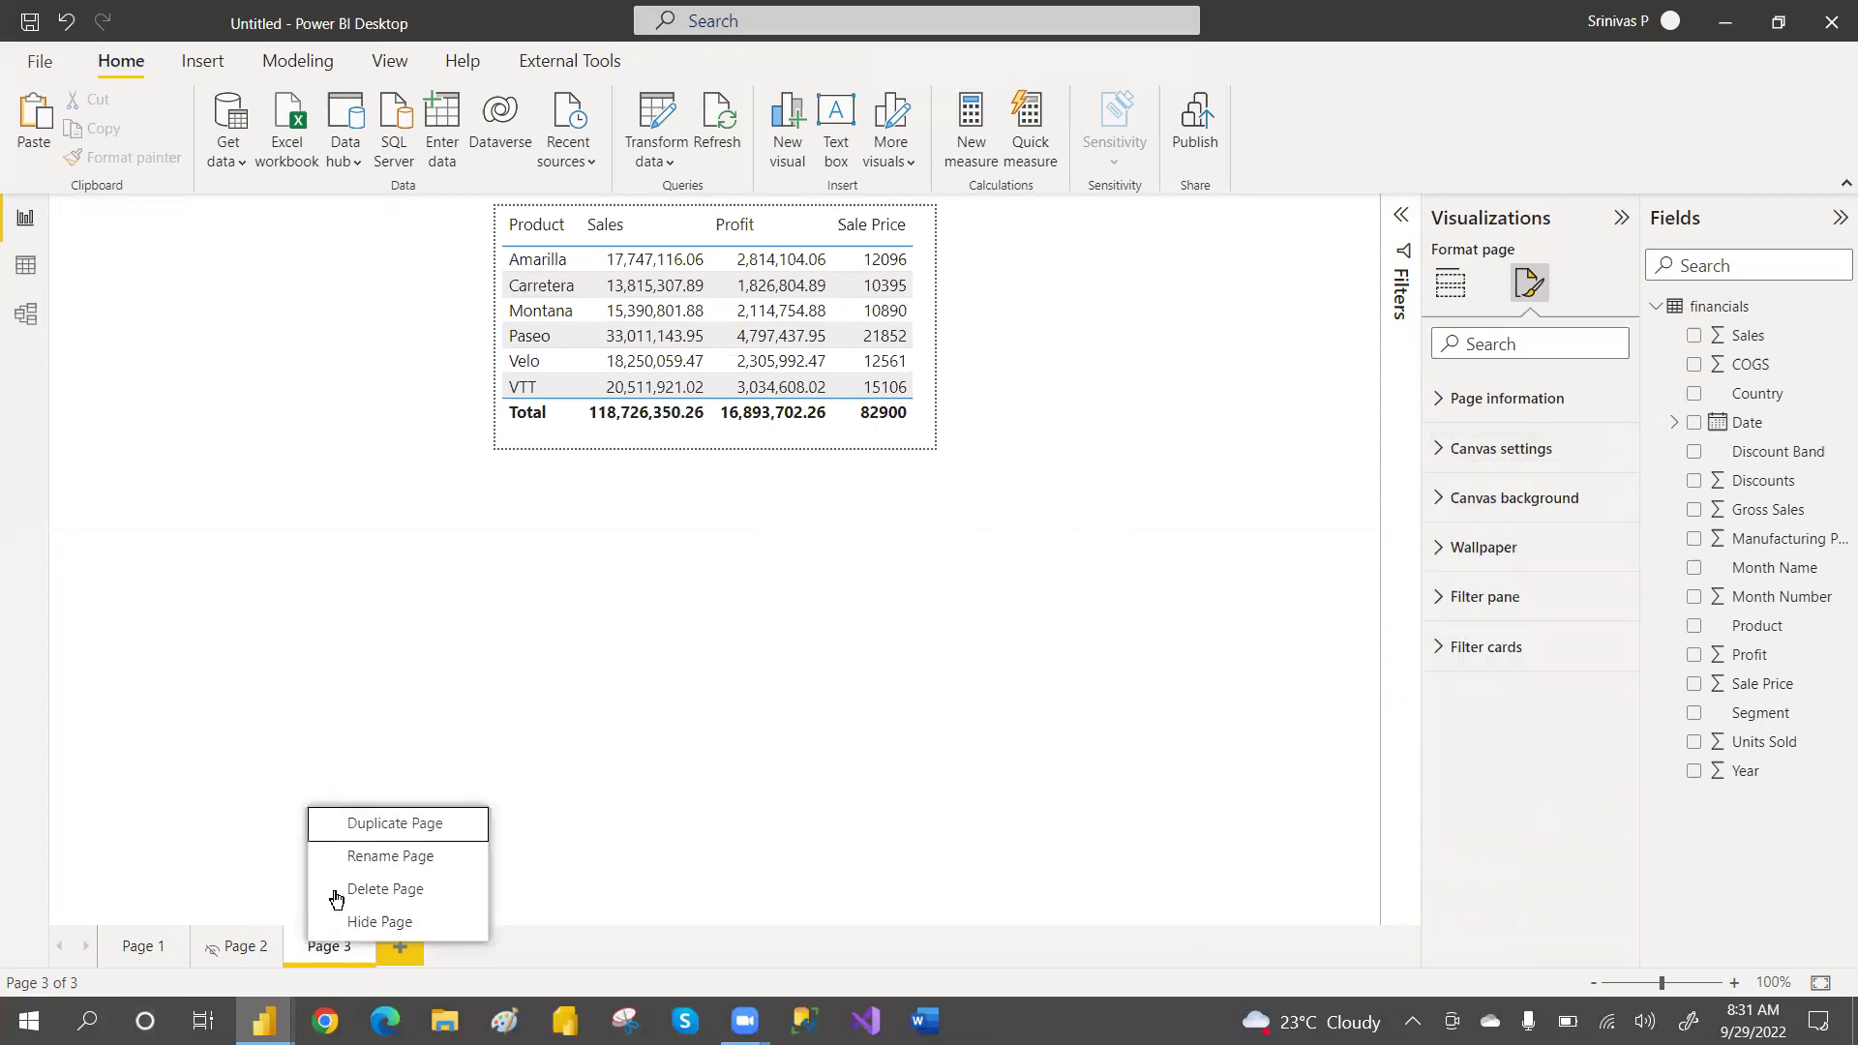
left_click(392, 924)
left_click(151, 943)
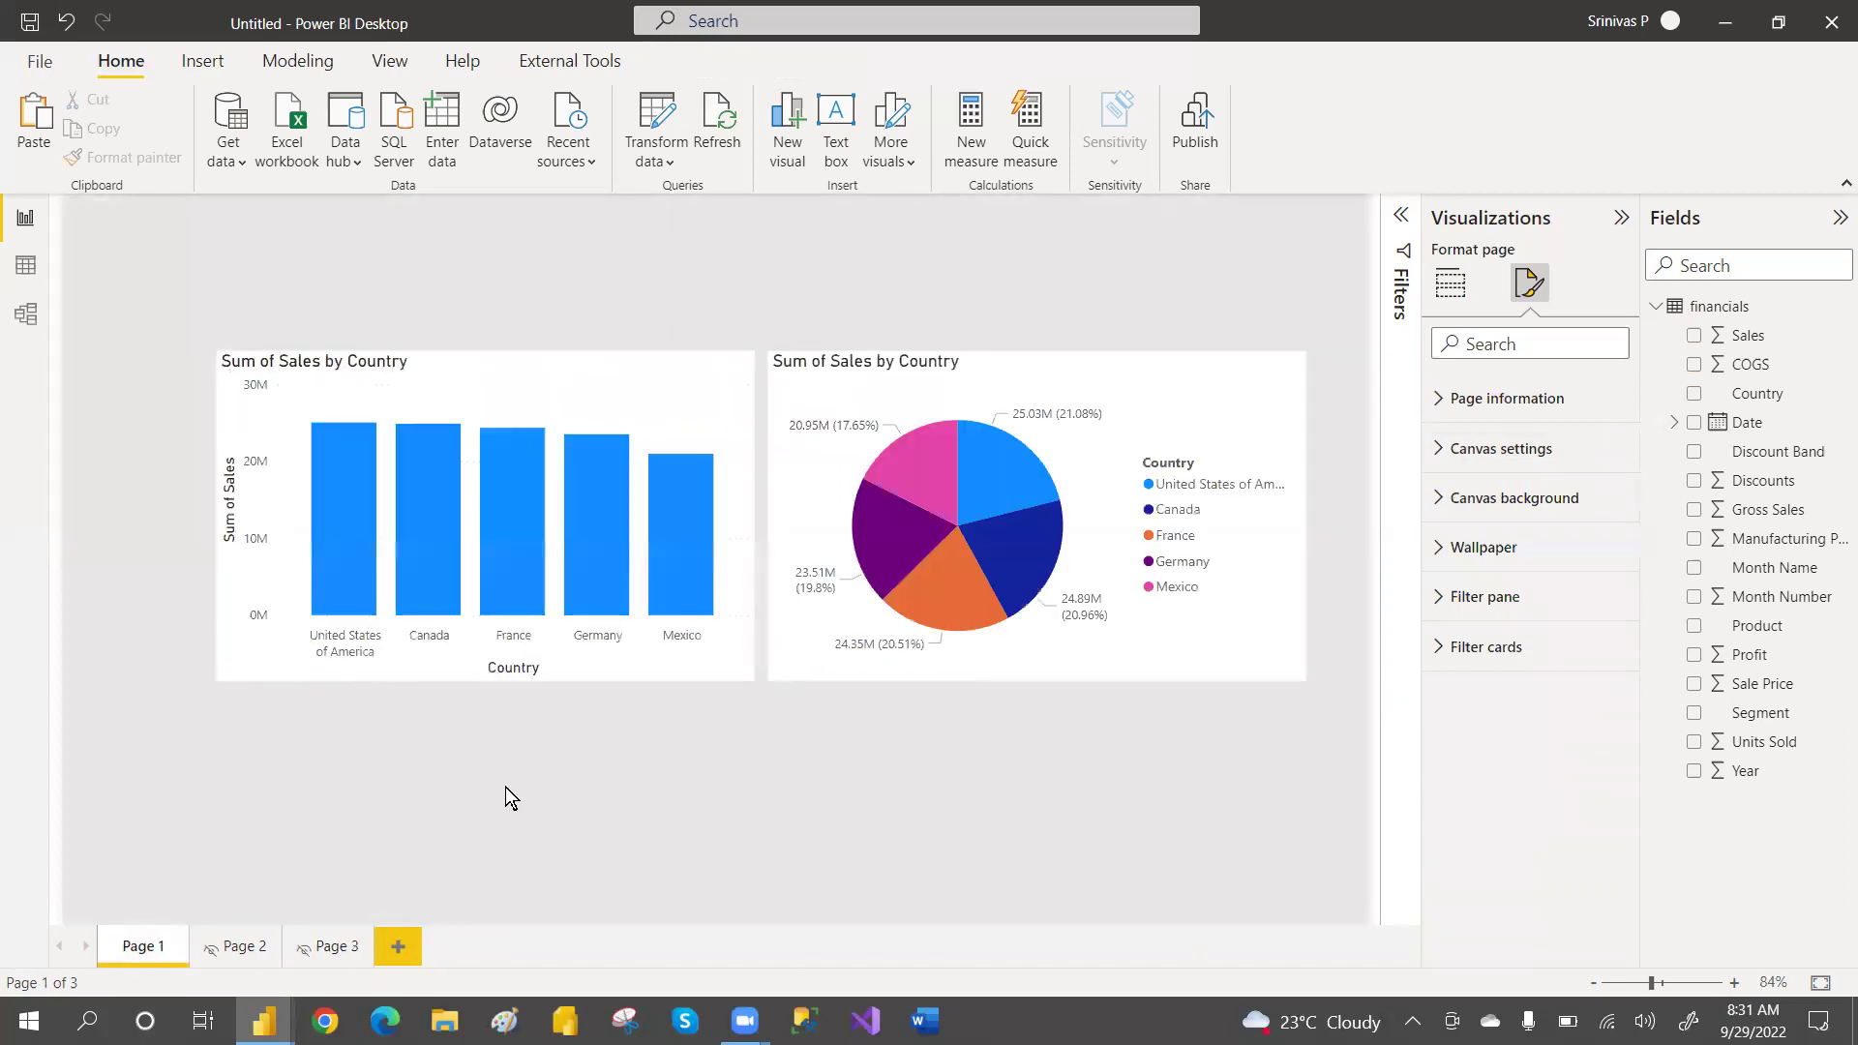
Set the pie chart's report page tooltip to Page 3 and preview it on several country slices
left_click(1212, 415)
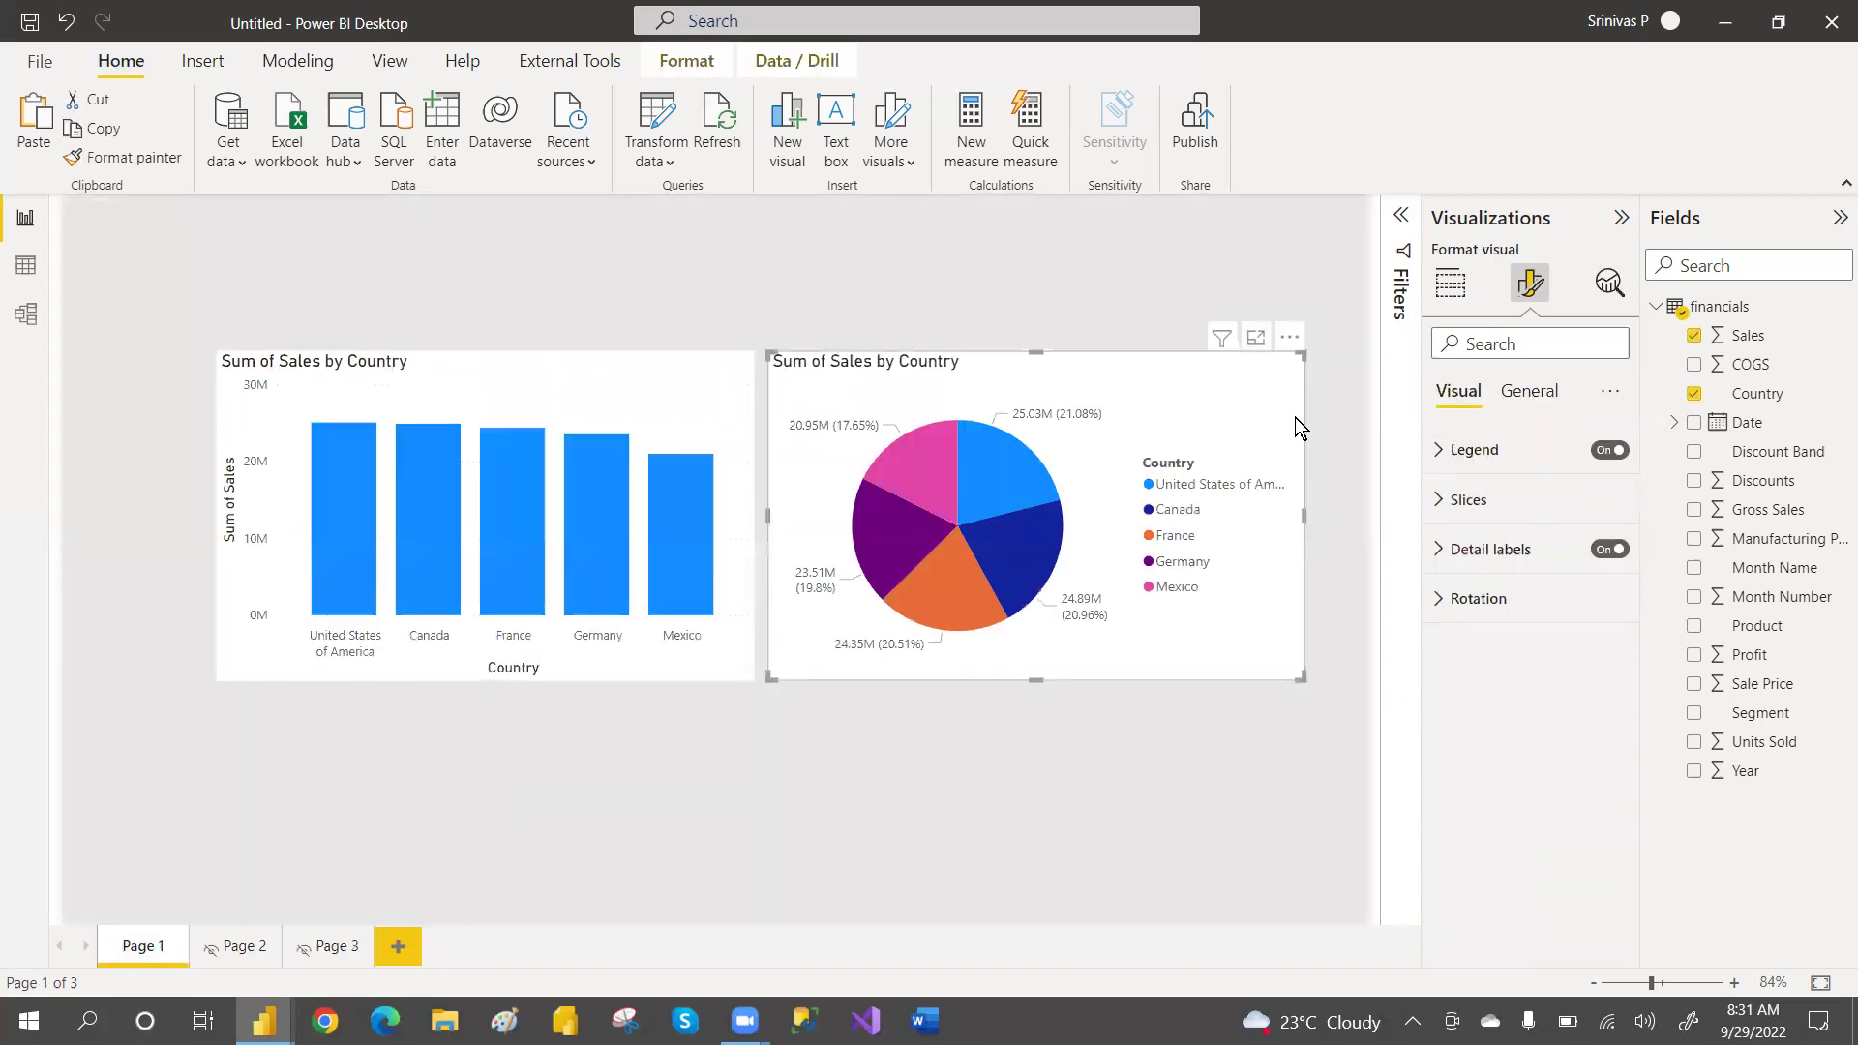
left_click(1534, 393)
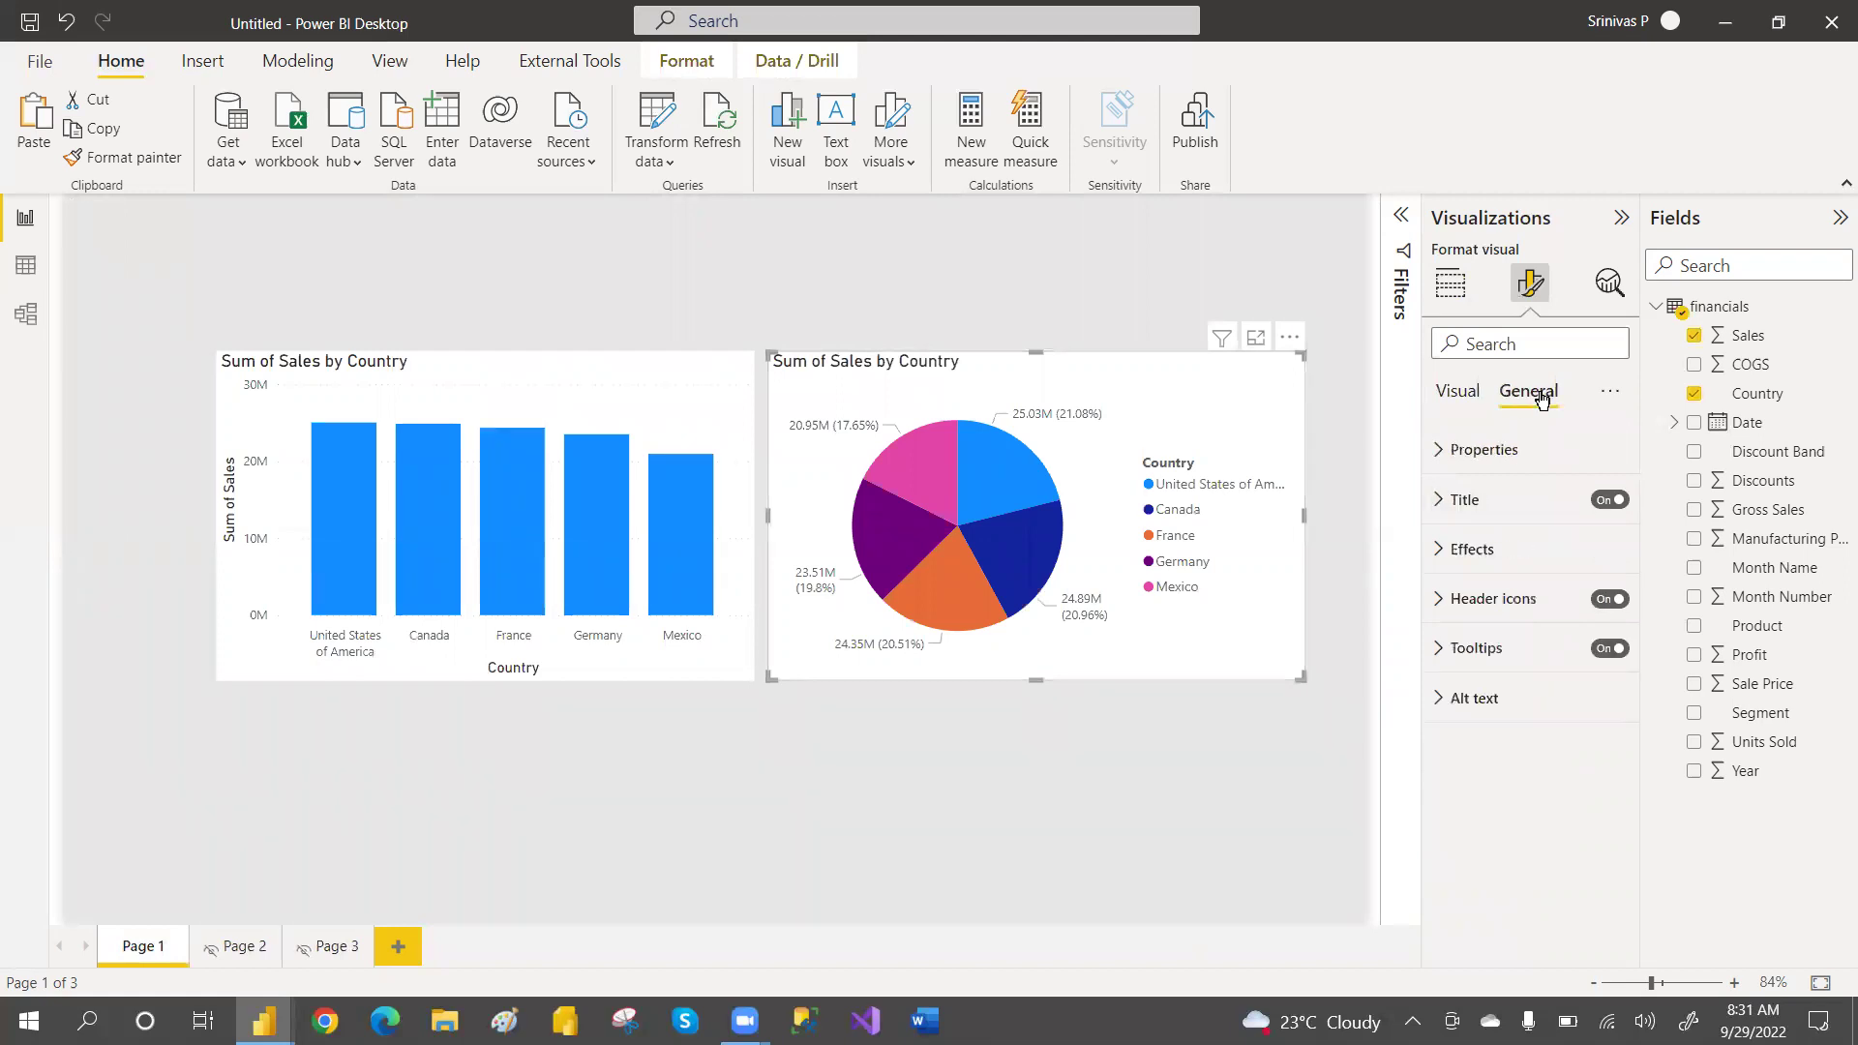
left_click(1446, 646)
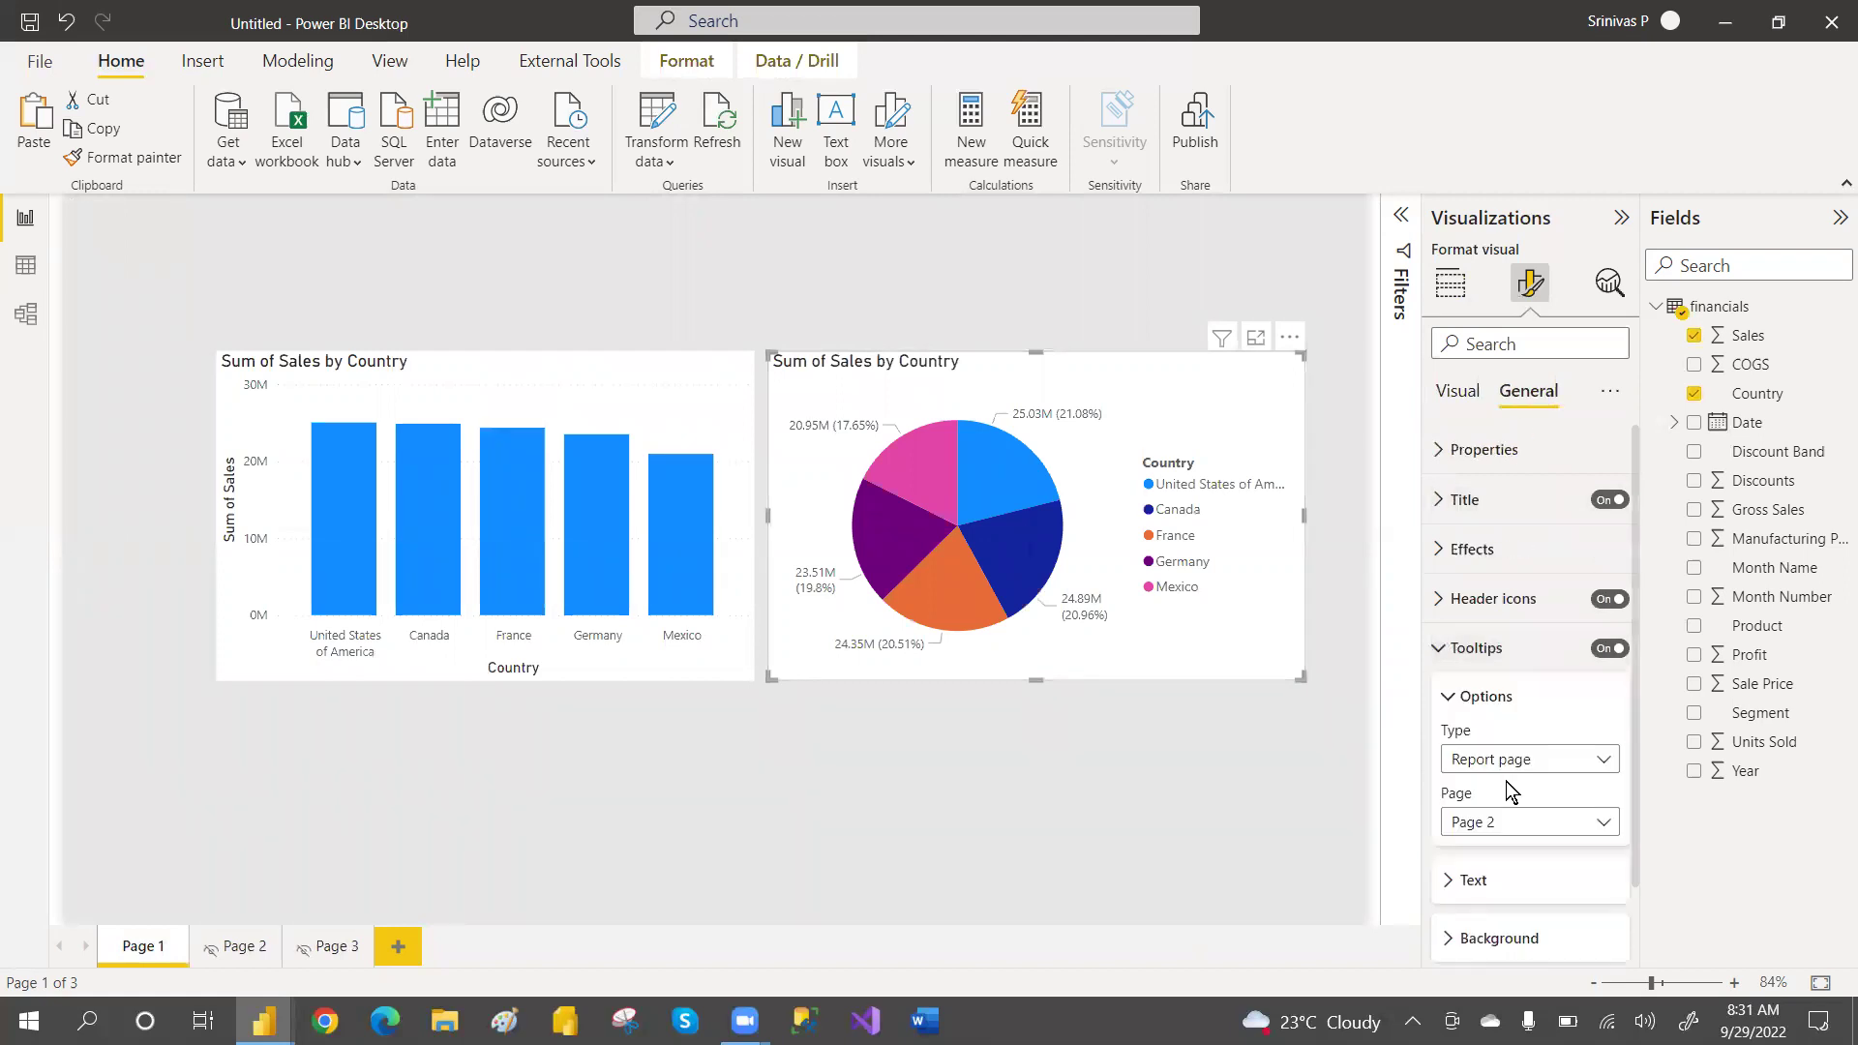
left_click(1521, 823)
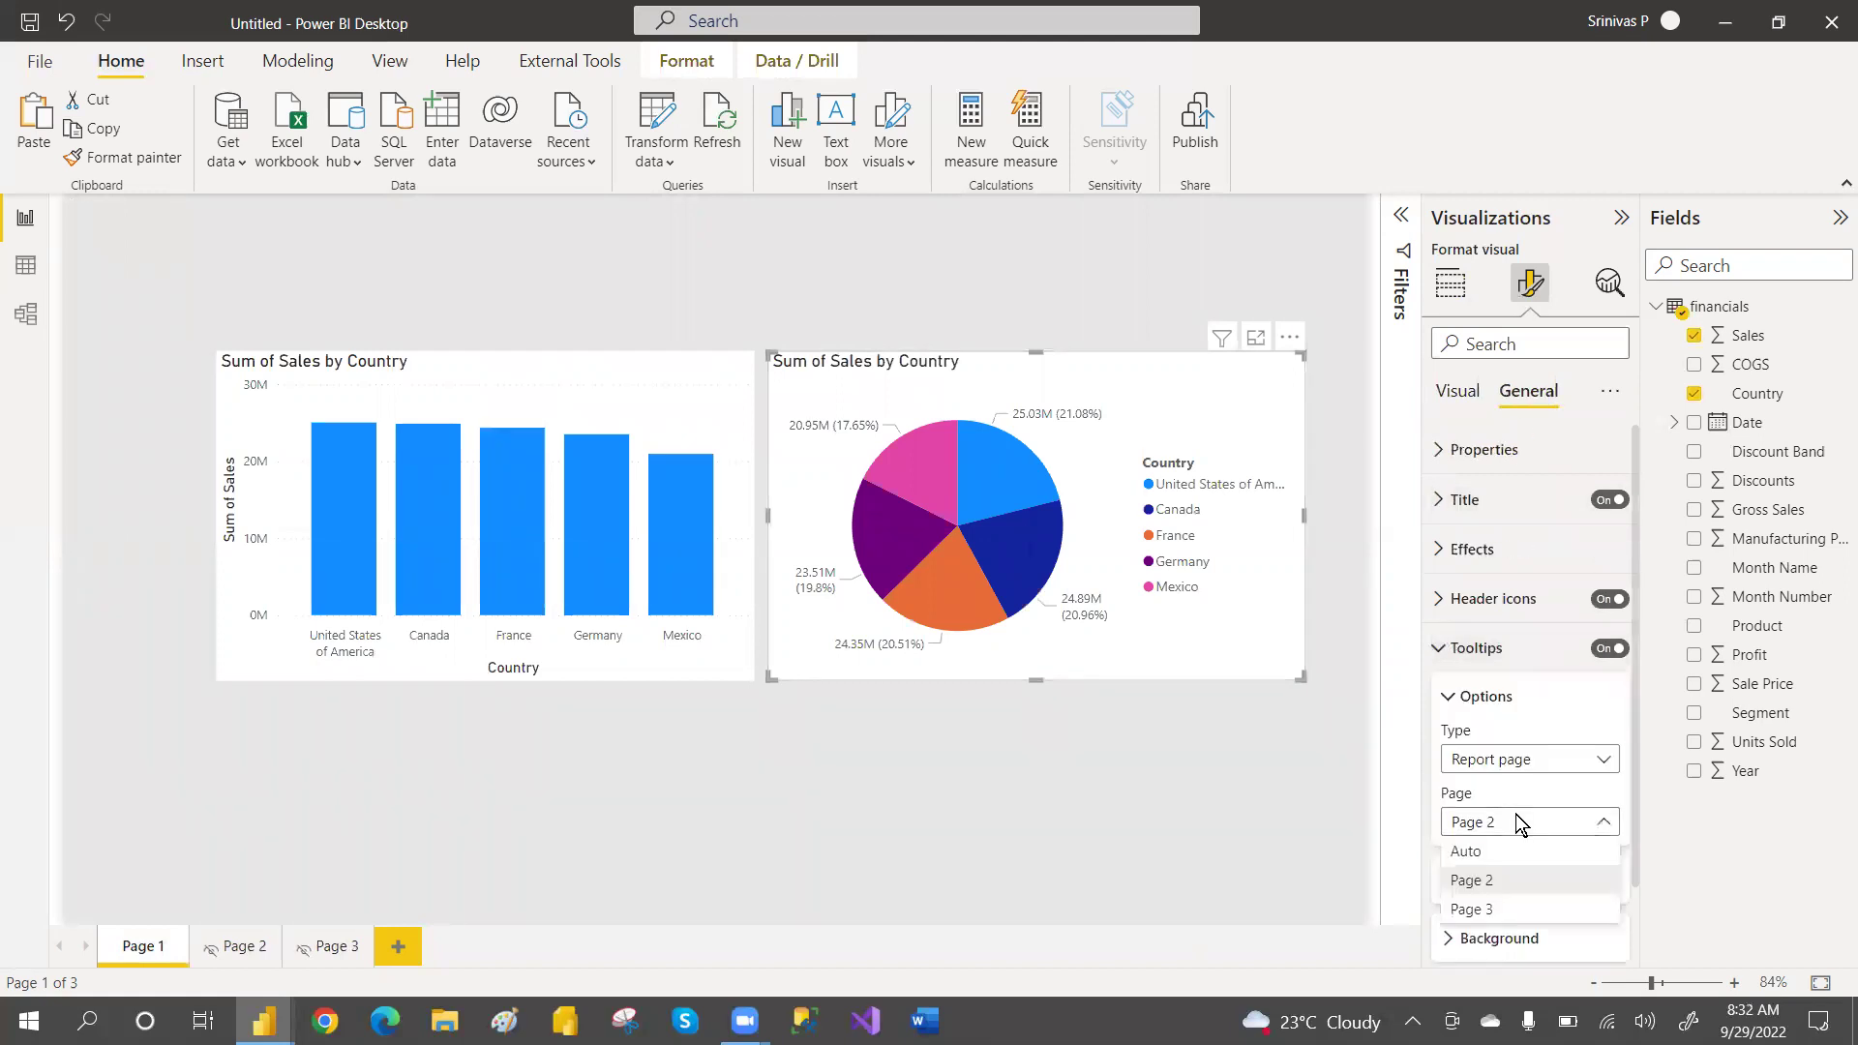
left_click(1500, 907)
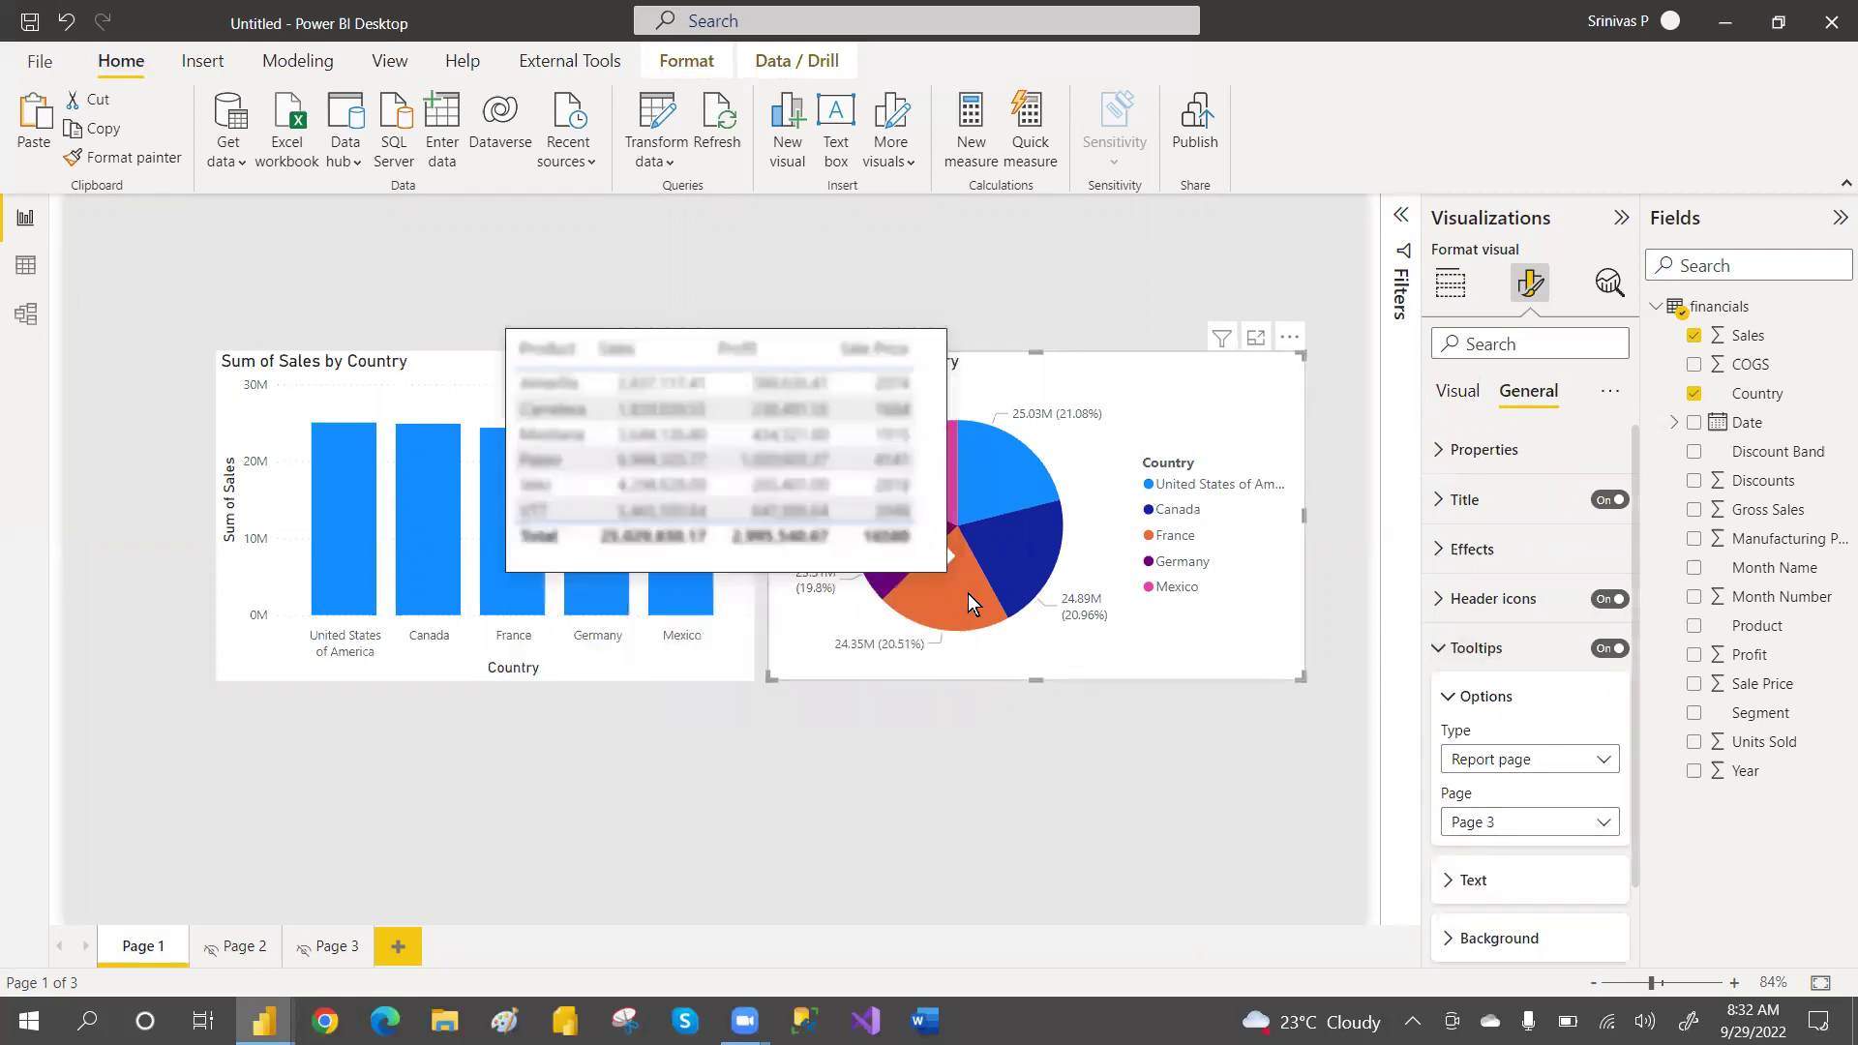
mouse_move(1027, 566)
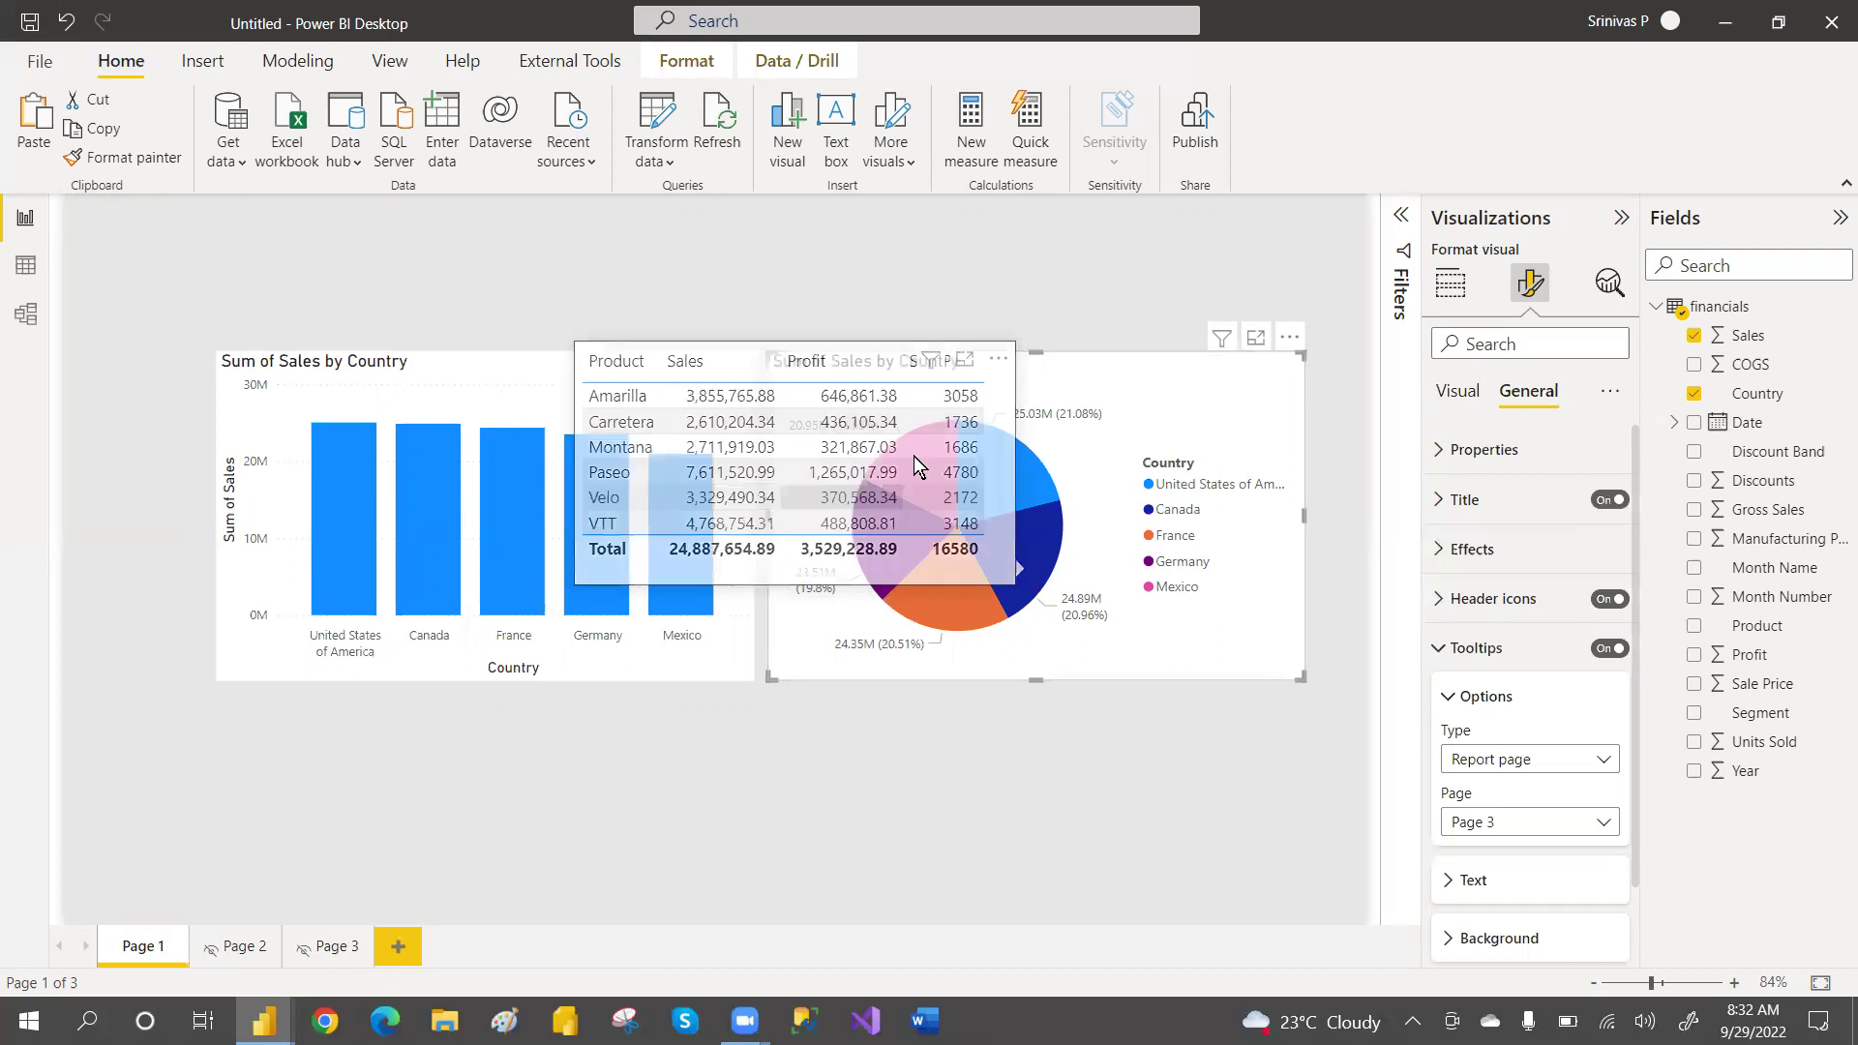
mouse_move(909, 462)
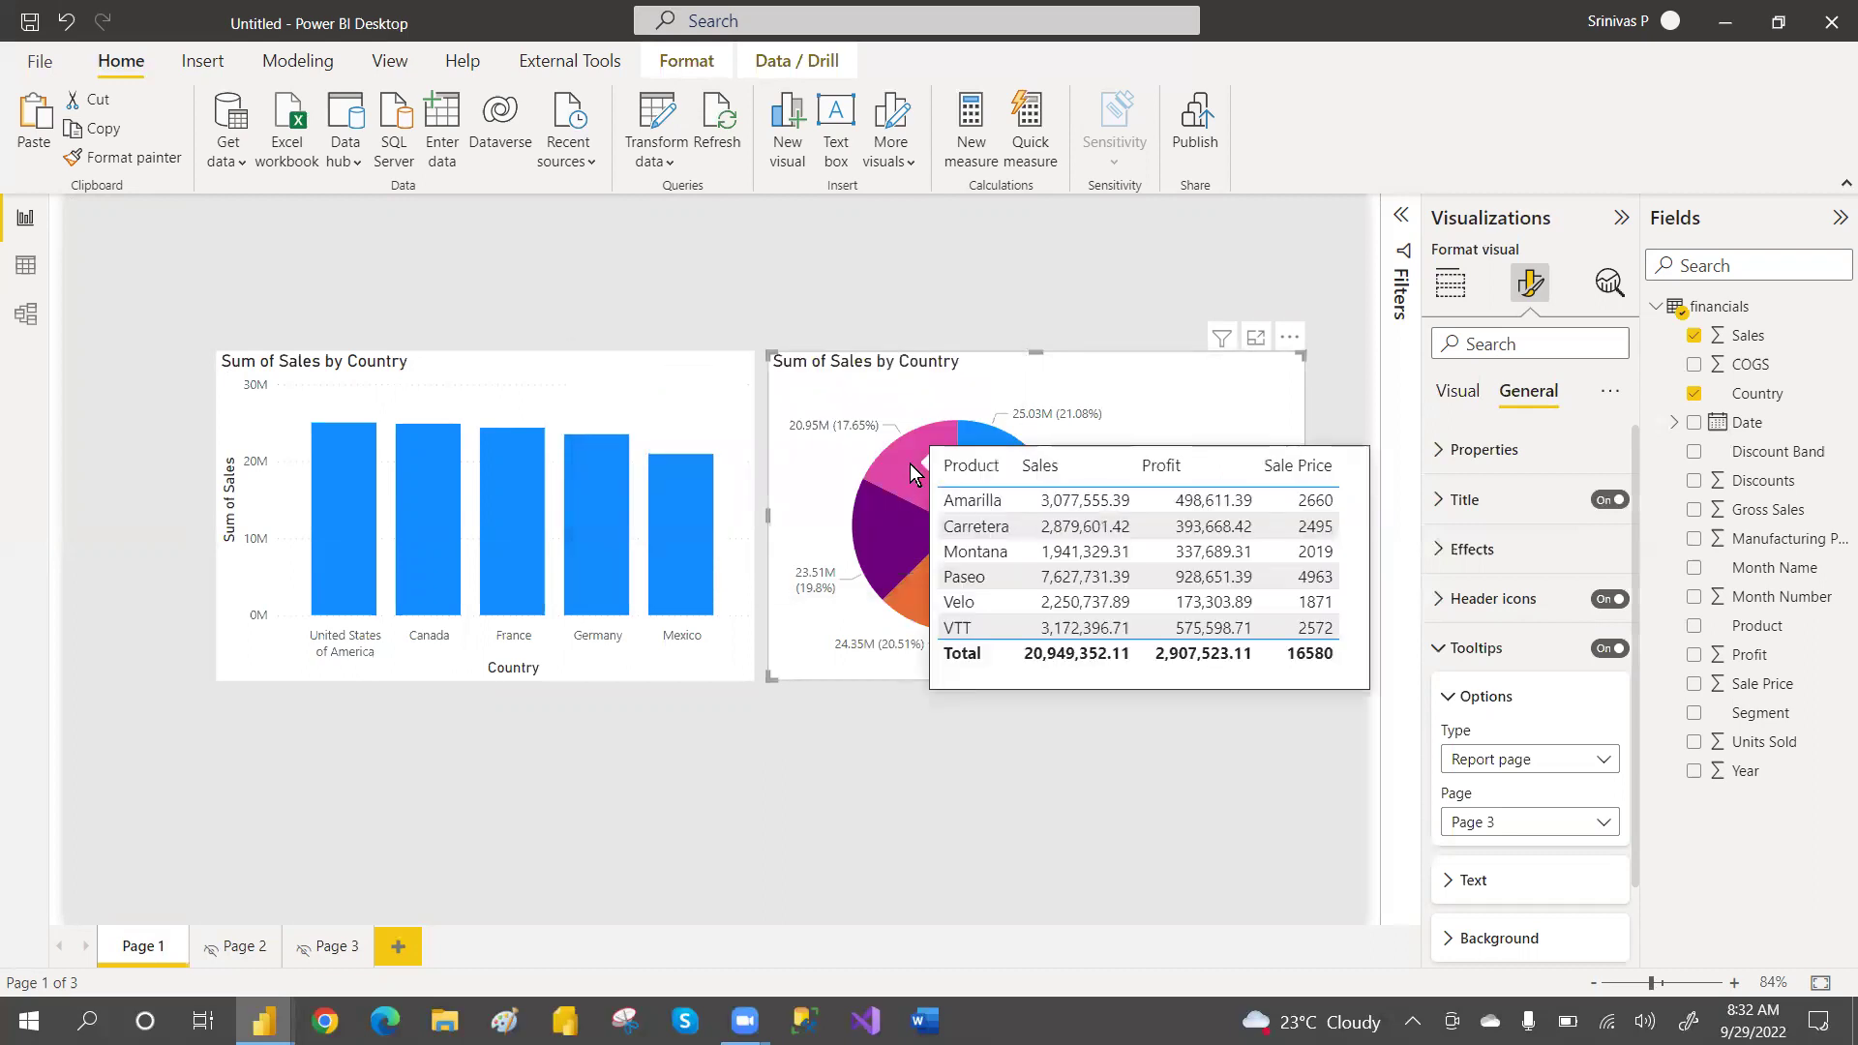